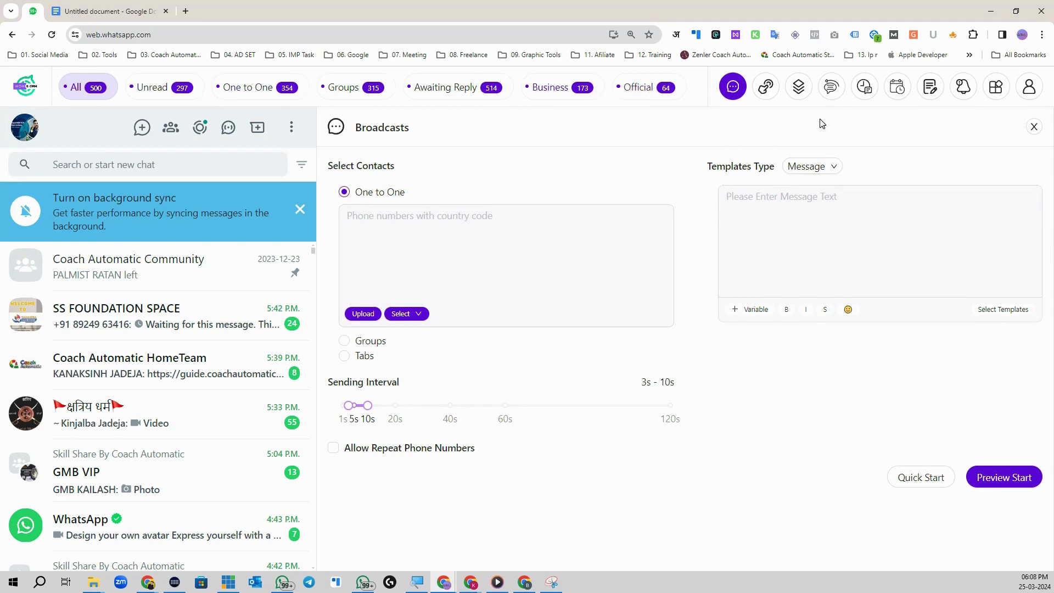
Step: Open the Tabs manager listing the seven chat-filter tabs, from All to Official
{"action": "left_click", "coordinate": [768, 88]}
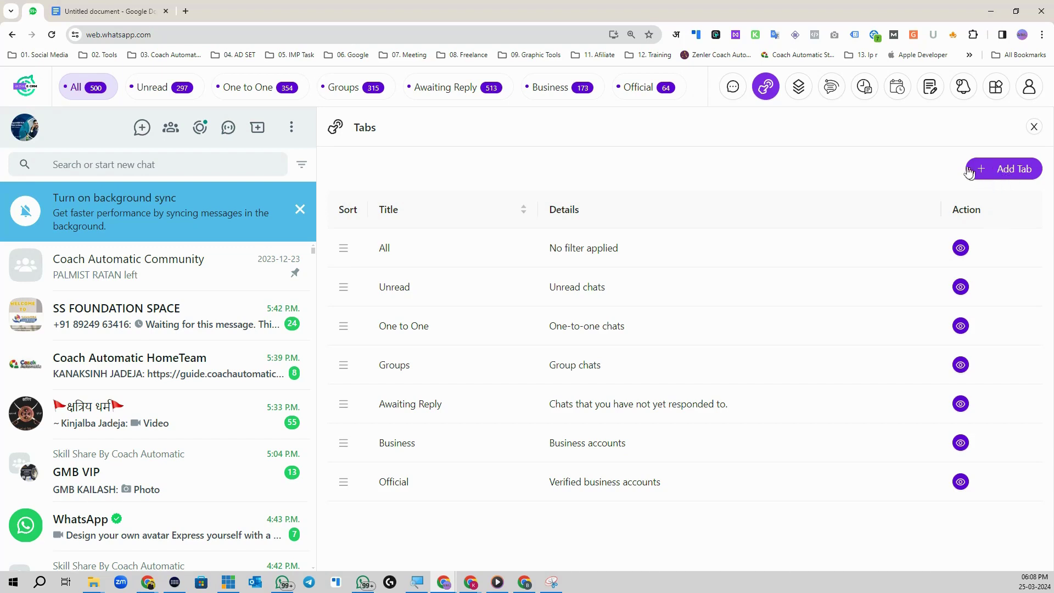
Step: Create and save a new filter tab titled 'WOW CRM INQ'
{"action": "left_click", "coordinate": [983, 169]}
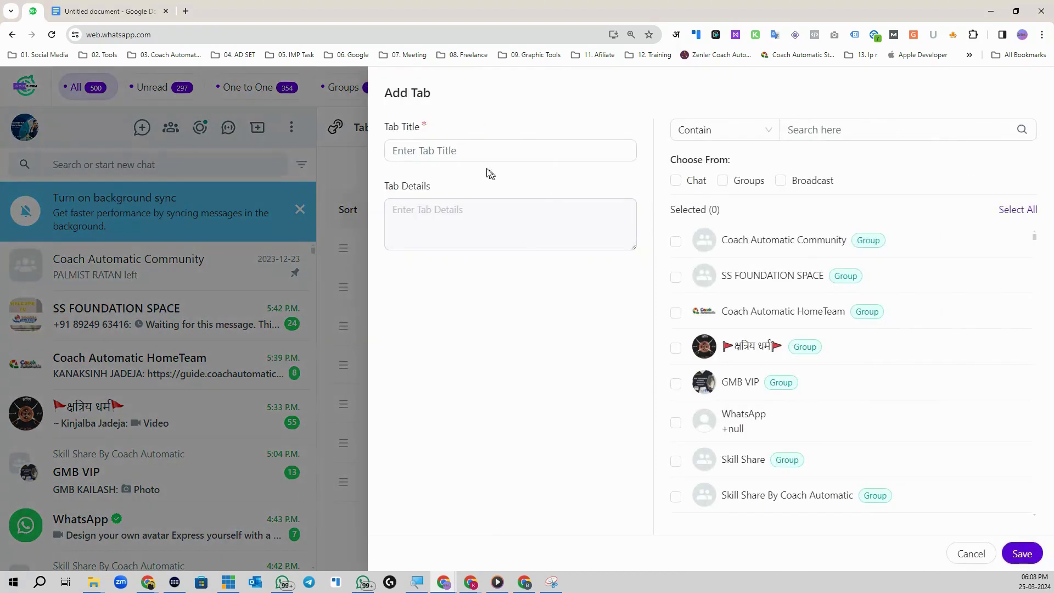
{"action": "left_click", "coordinate": [473, 149]}
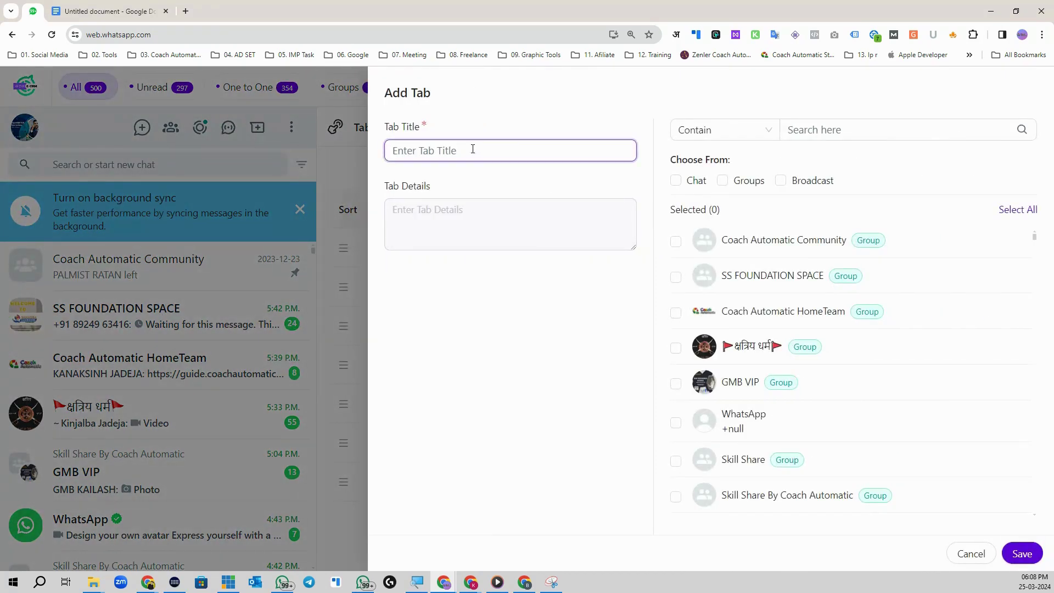
{"action": "type", "text": "WOW CRM INQ"}
{"action": "left_click", "coordinate": [1019, 553]}
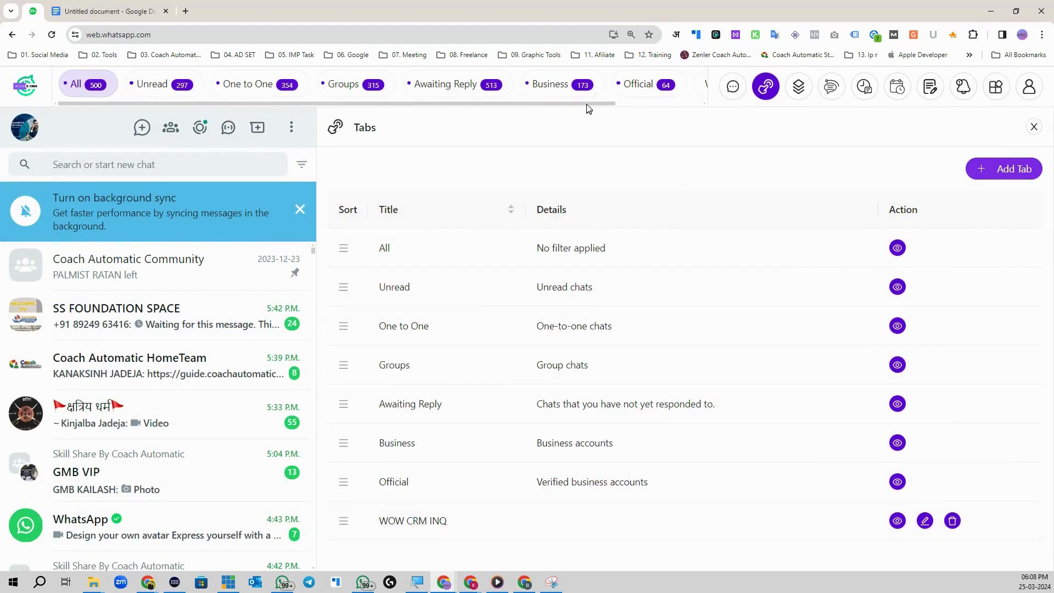
Step: Move WOW CRM INQ to second place after All and show its empty chat list
{"action": "left_click_drag", "start_coordinate": [586, 104], "coordinate": [247, 110]}
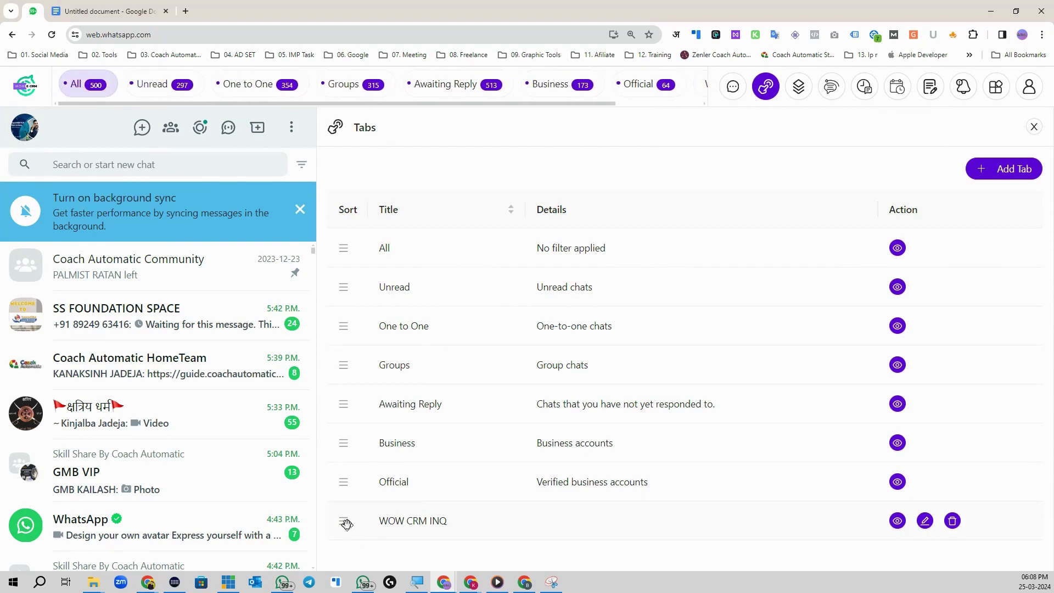
{"action": "left_click_drag", "start_coordinate": [343, 520], "coordinate": [338, 273]}
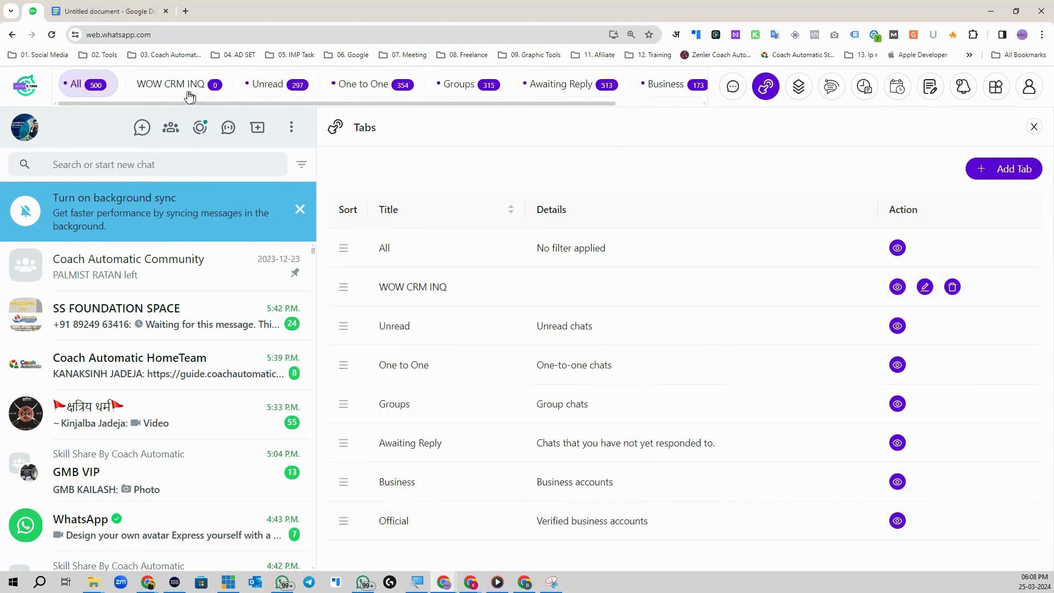
{"action": "left_click", "coordinate": [159, 84]}
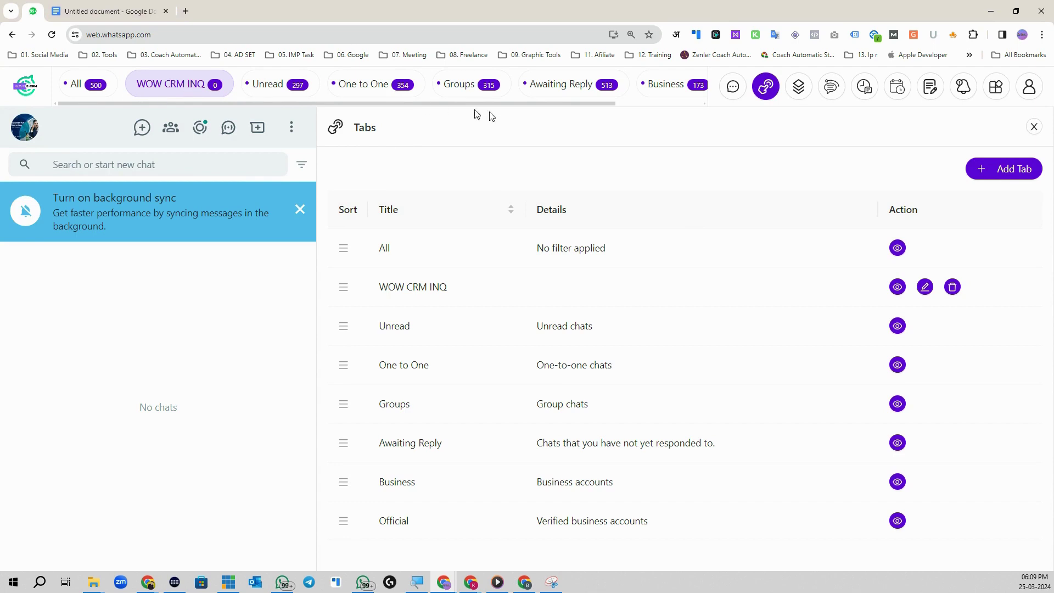
Step: Open the empty Templates list, view the Add Template form, and cancel it without saving
{"action": "left_click", "coordinate": [804, 94]}
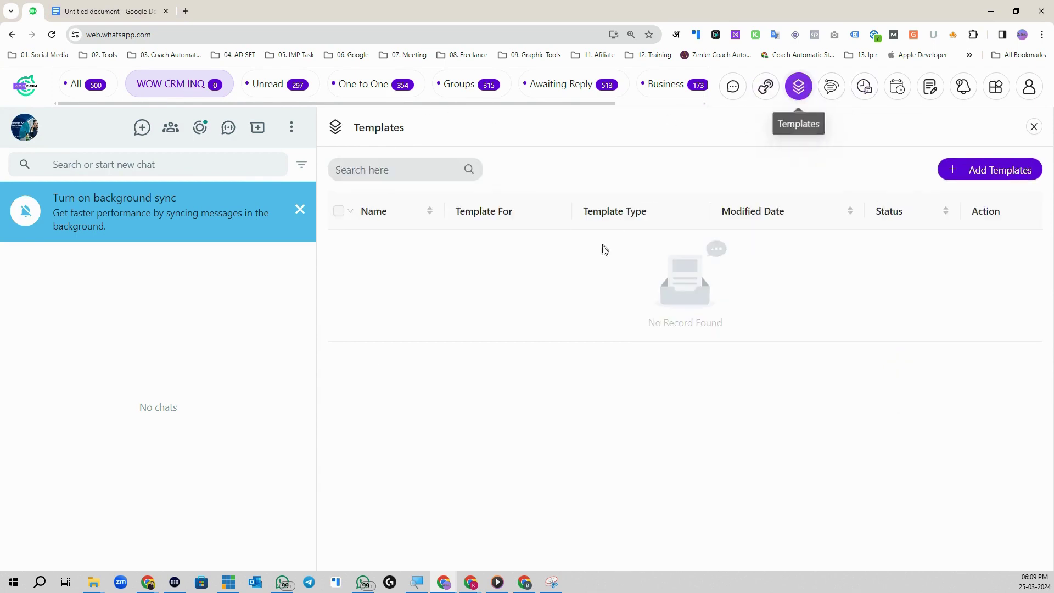
{"action": "left_click", "coordinate": [1005, 171]}
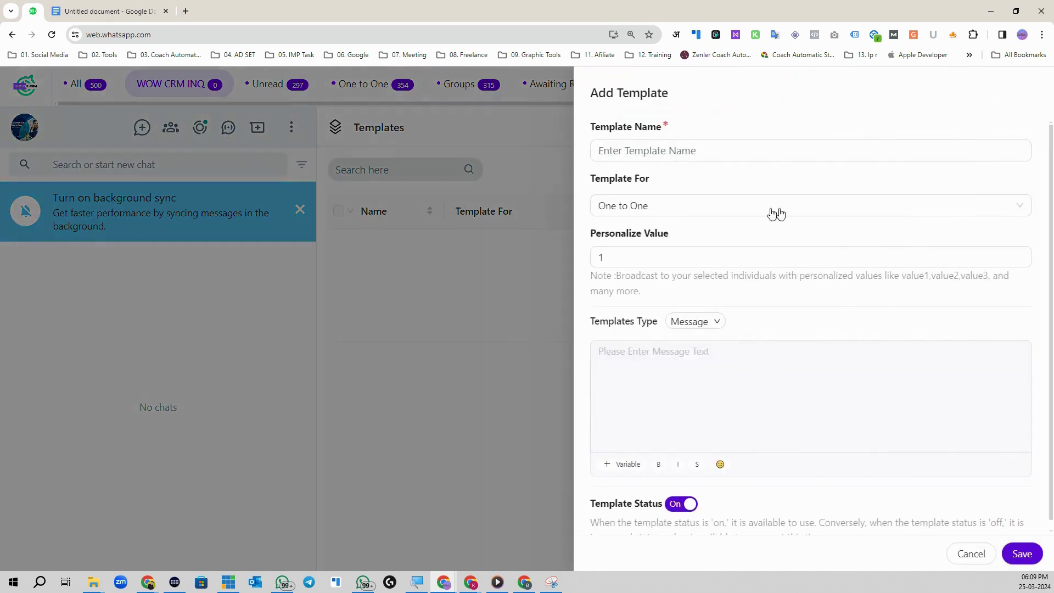
{"action": "left_click", "coordinate": [643, 154]}
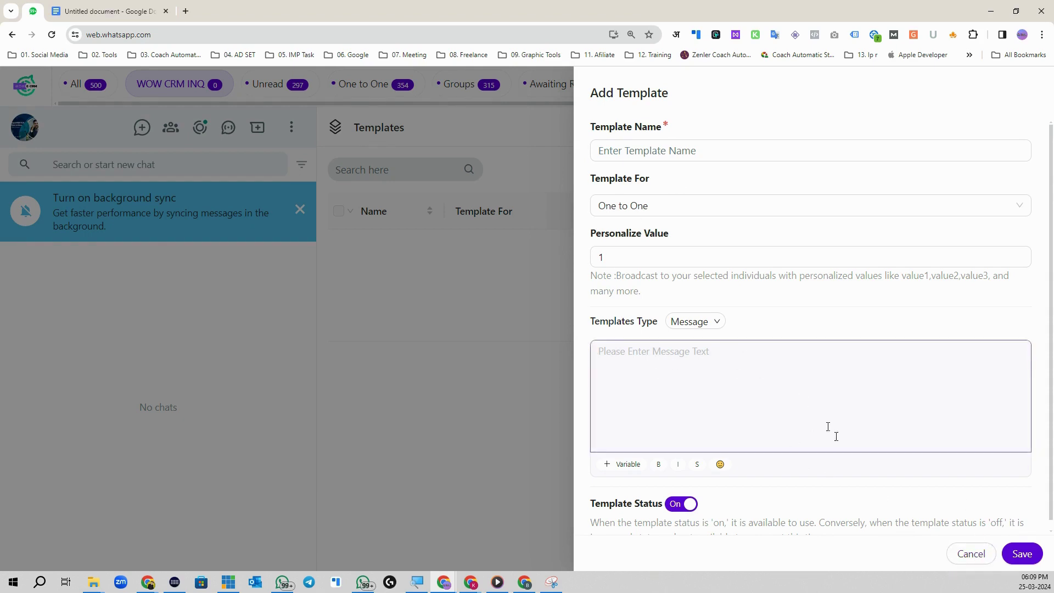
{"action": "left_click", "coordinate": [981, 560]}
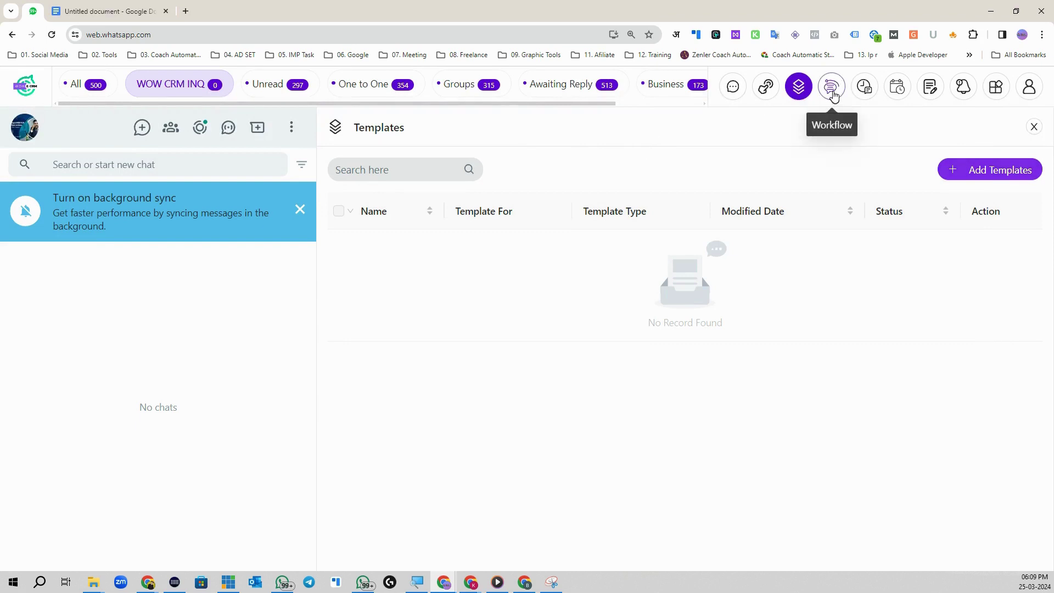
Step: Browse the Workflow, Schedule Broadcasts, Schedule, Notes and Reminder sections, then open the grid menu
{"action": "left_click", "coordinate": [832, 88]}
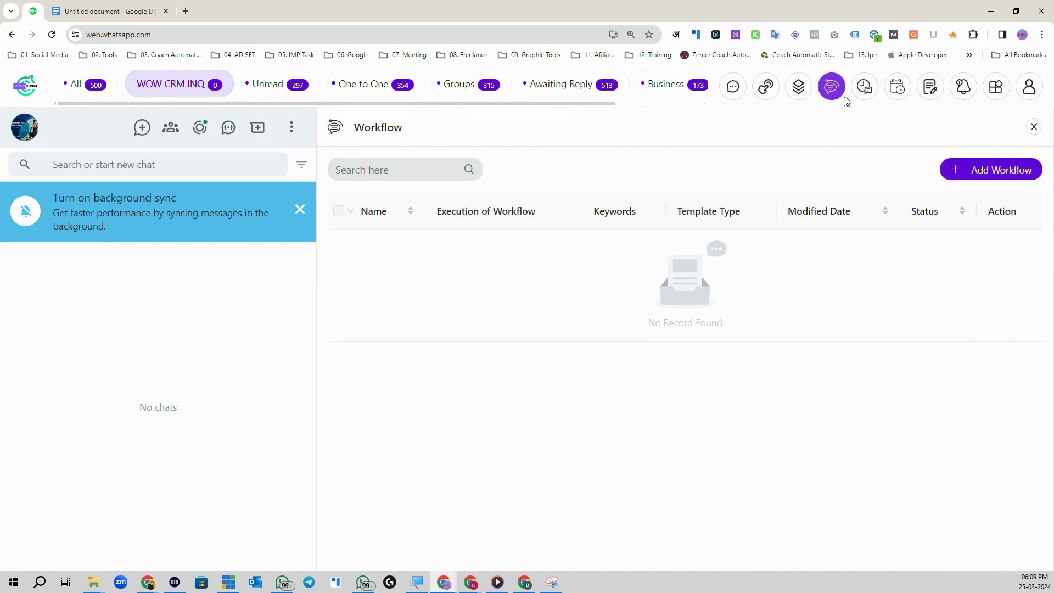
{"action": "left_click", "coordinate": [865, 89]}
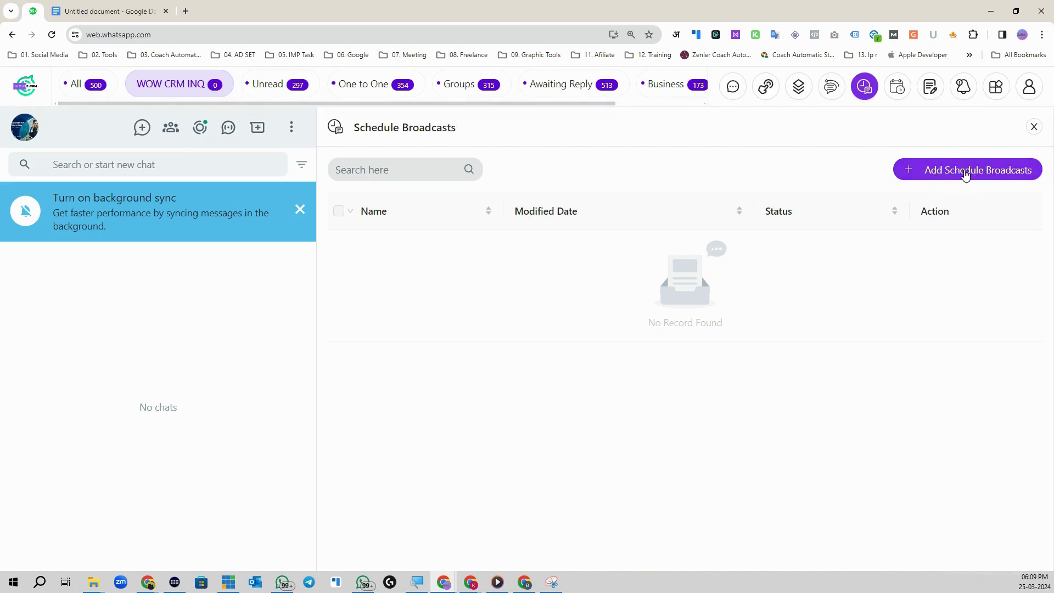
{"action": "left_click", "coordinate": [898, 86]}
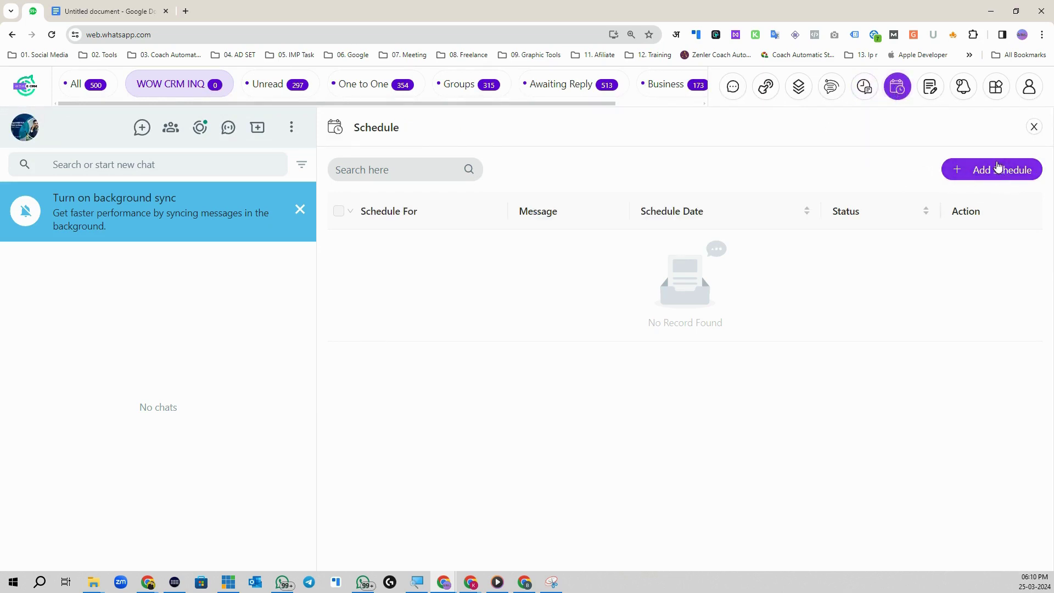
{"action": "left_click", "coordinate": [864, 101]}
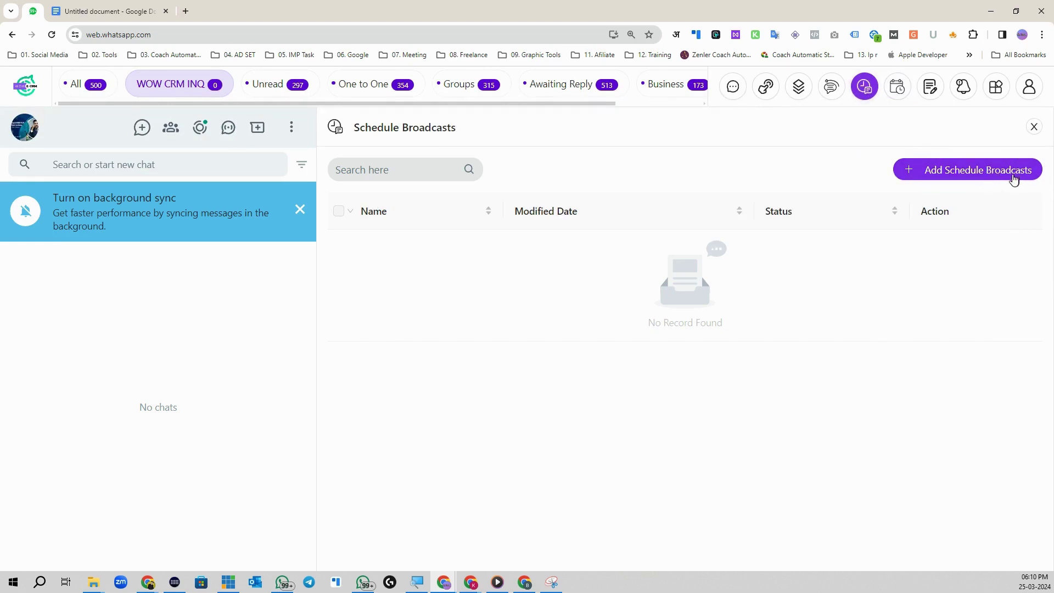
{"action": "left_click", "coordinate": [897, 92]}
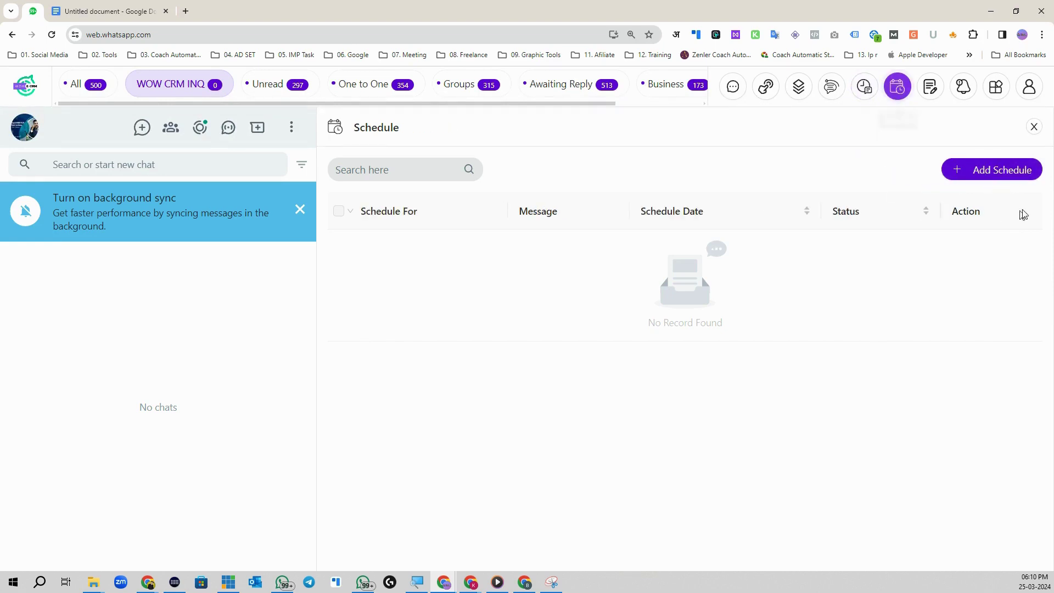
{"action": "left_click", "coordinate": [930, 88]}
{"action": "left_click", "coordinate": [963, 86]}
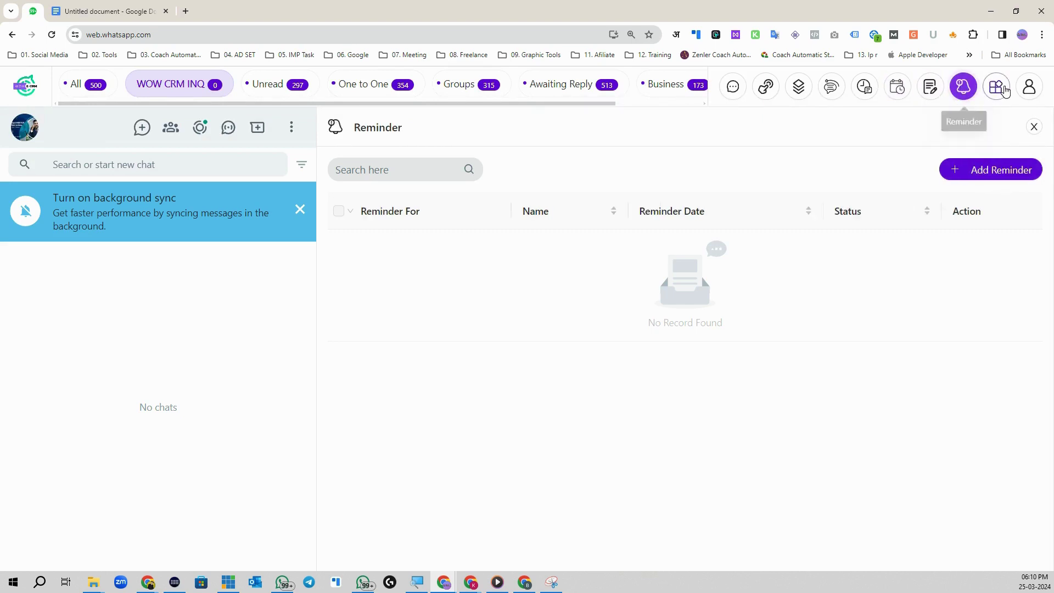
{"action": "left_click", "coordinate": [997, 87]}
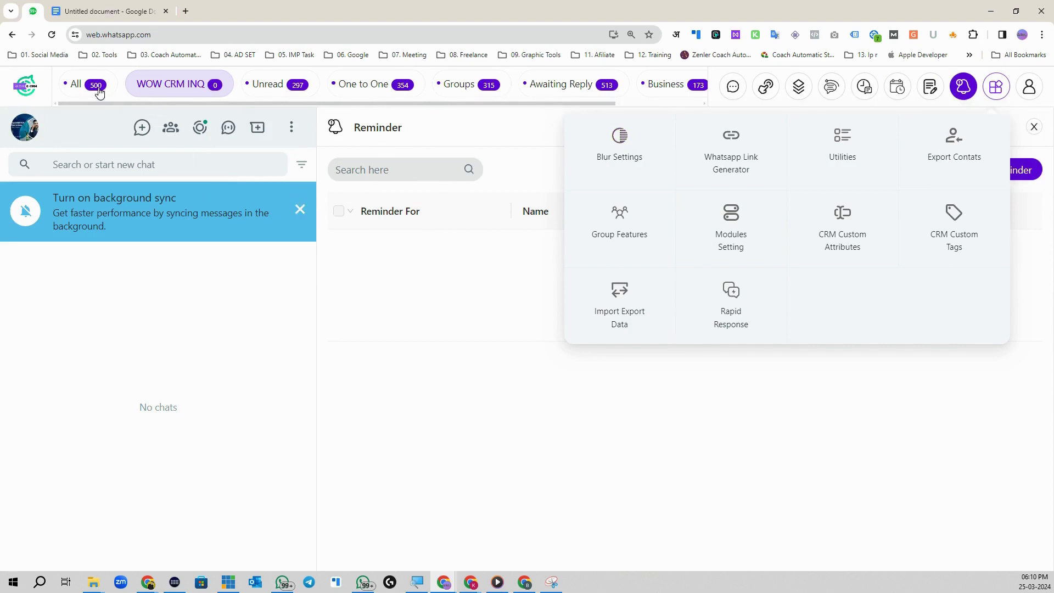
Step: Return to the All tab and enable Blur messages, Blur profile names and Blur display photos
{"action": "left_click", "coordinate": [77, 84]}
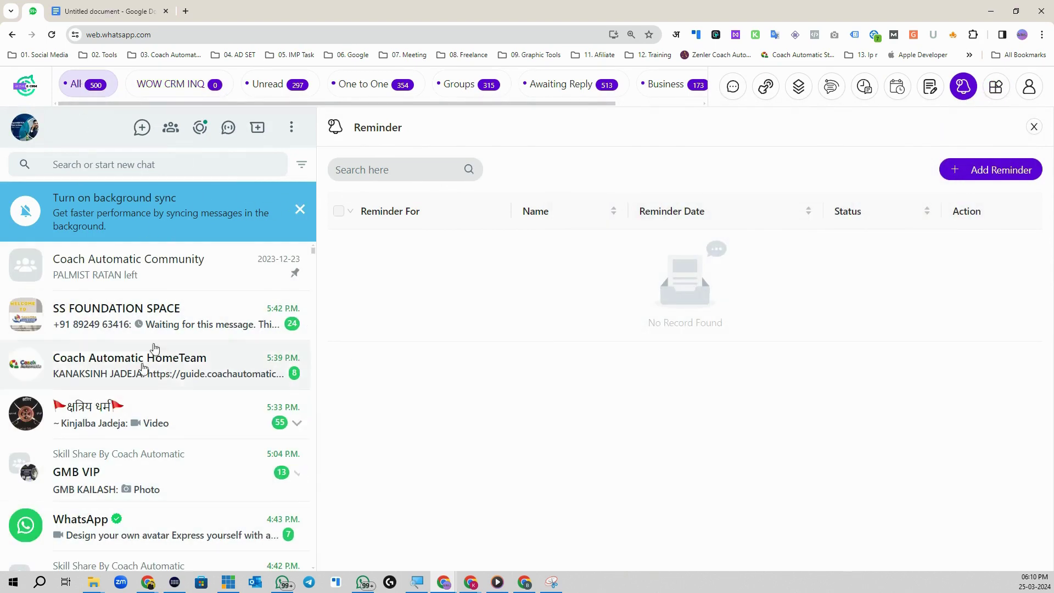
{"action": "left_click", "coordinate": [997, 86]}
{"action": "left_click", "coordinate": [620, 137]}
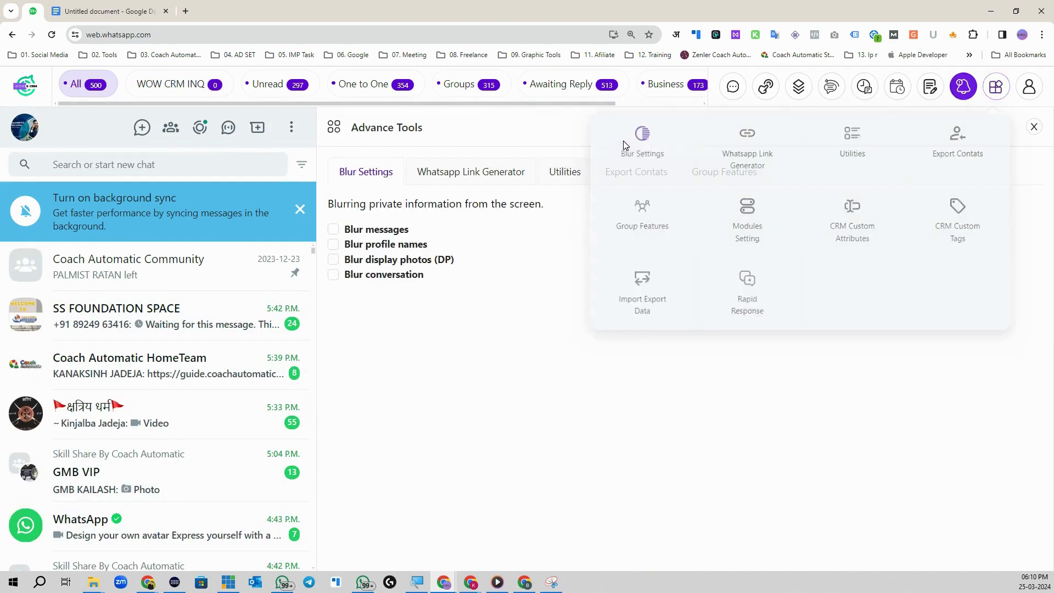
{"action": "left_click", "coordinate": [333, 229]}
{"action": "left_click", "coordinate": [334, 245]}
{"action": "left_click", "coordinate": [333, 259]}
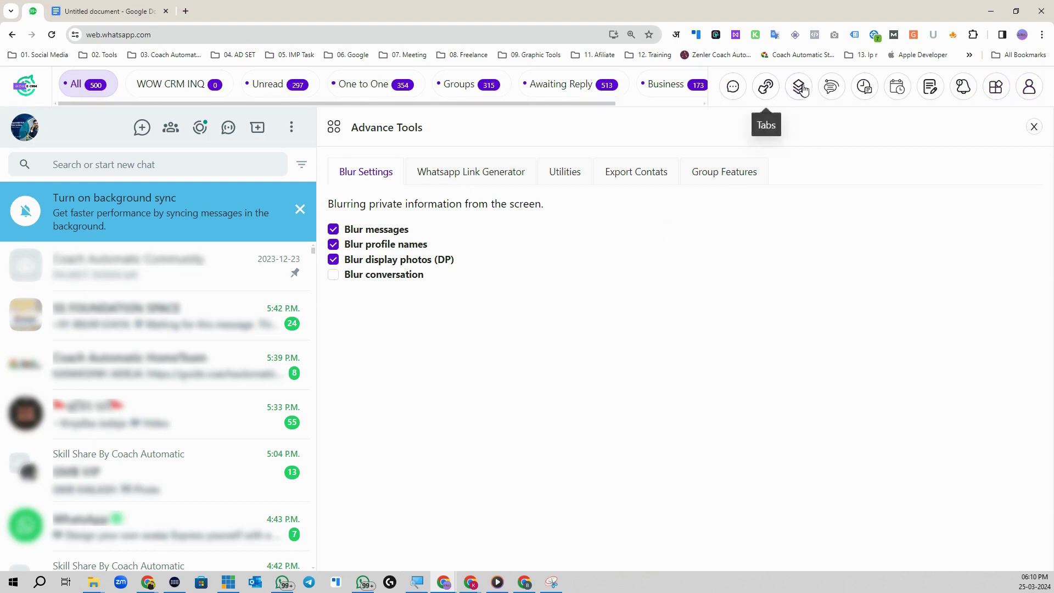
{"action": "left_click", "coordinate": [823, 99]}
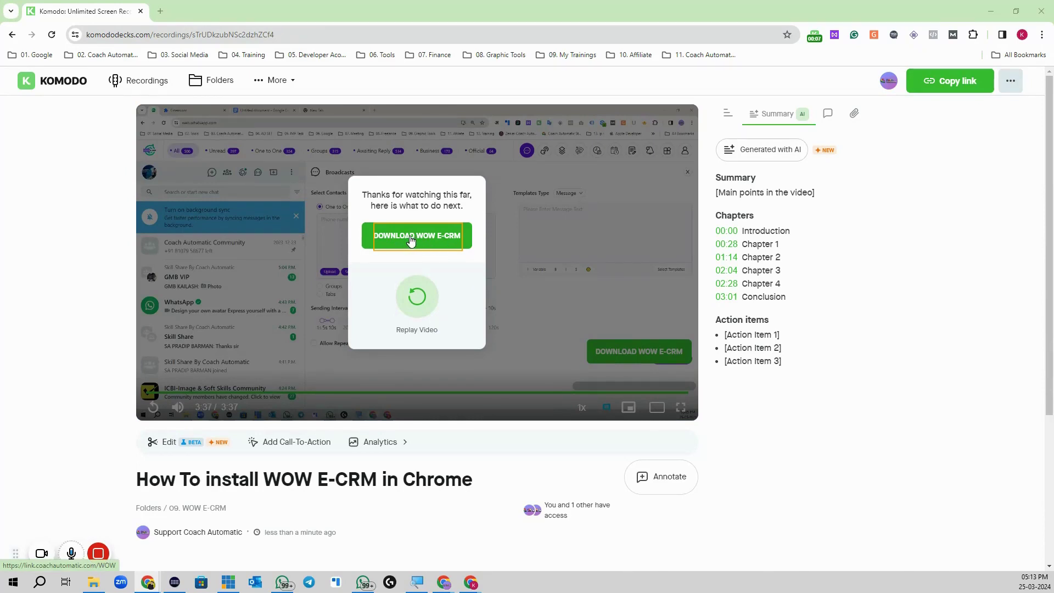
Step: Follow the video's DOWNLOAD WOW E-CRM link to the Google Drive preview of WOW E-CRM New.zip
{"action": "left_click", "coordinate": [646, 355]}
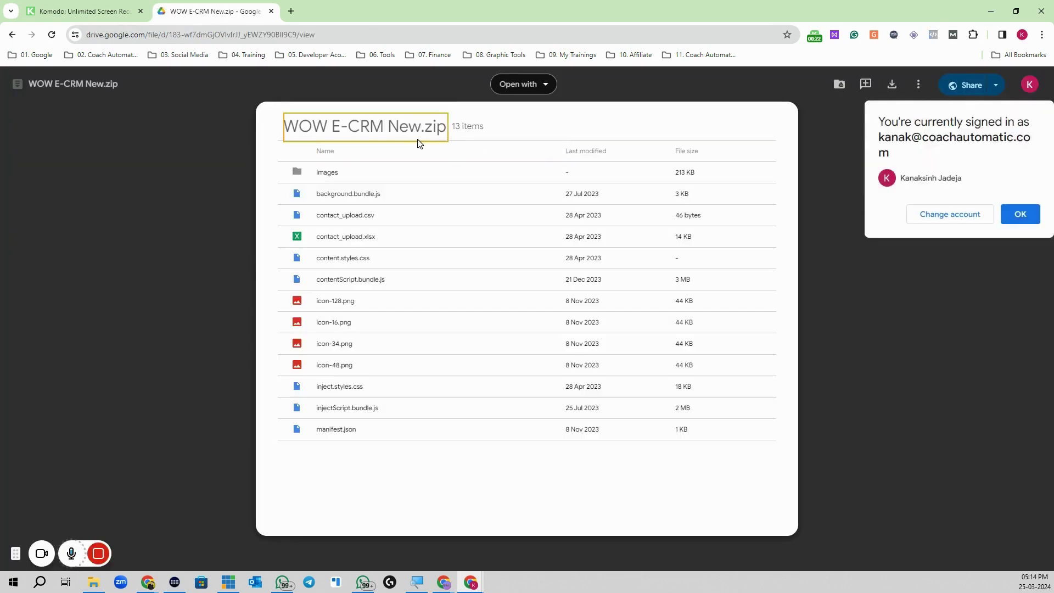
Step: Dismiss the signed-in notice and download WOW E-CRM New.zip from Google Drive
{"action": "left_click", "coordinate": [1020, 214]}
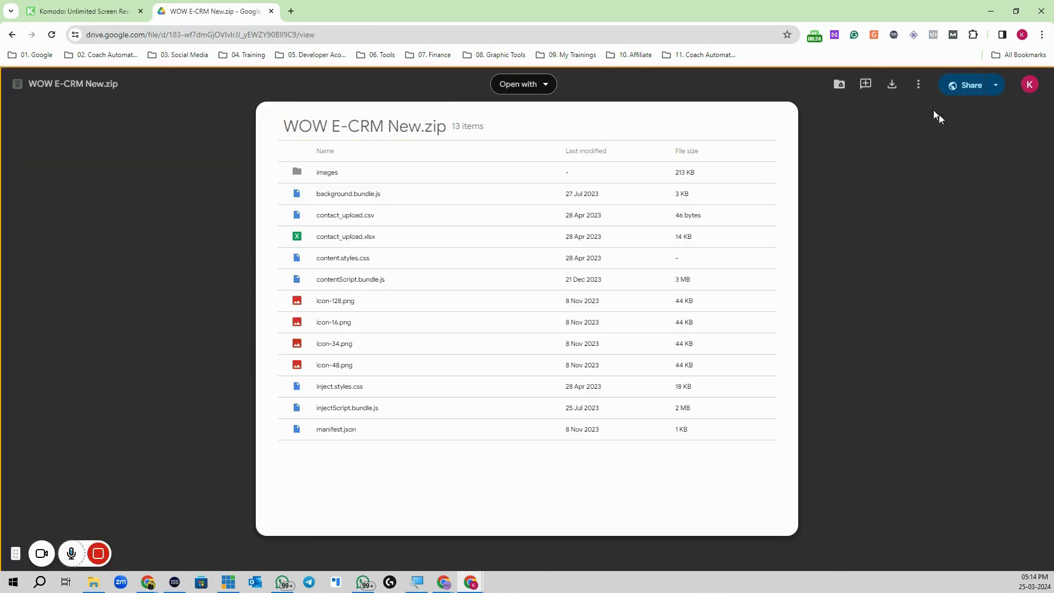
{"action": "left_click", "coordinate": [892, 86]}
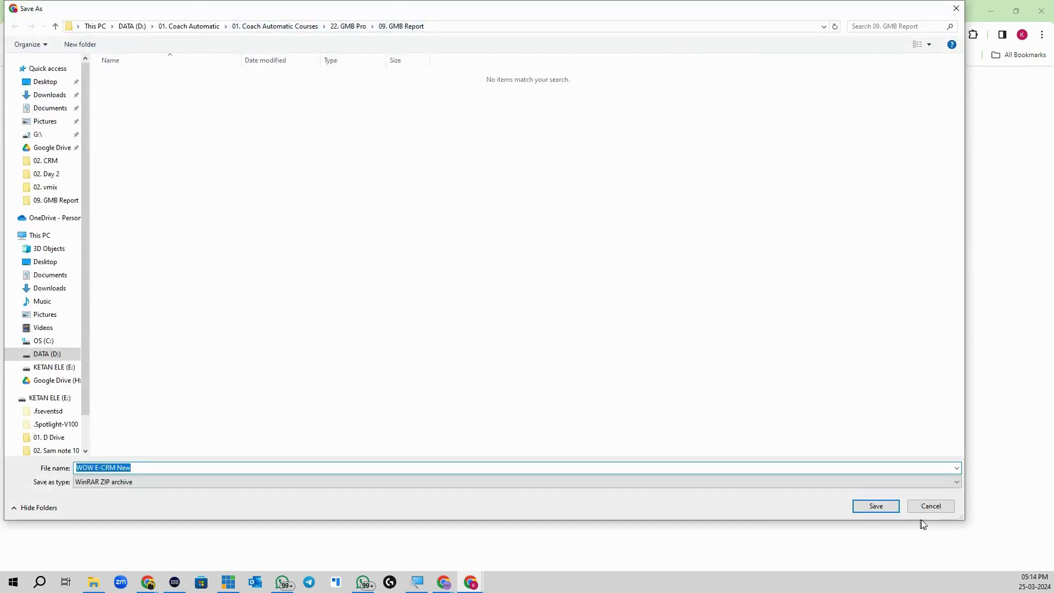
Step: Save WOW E-CRM New.zip into a new '13. WOW E-CRM' folder inside 22. GMB Pro
{"action": "left_click", "coordinate": [303, 30]}
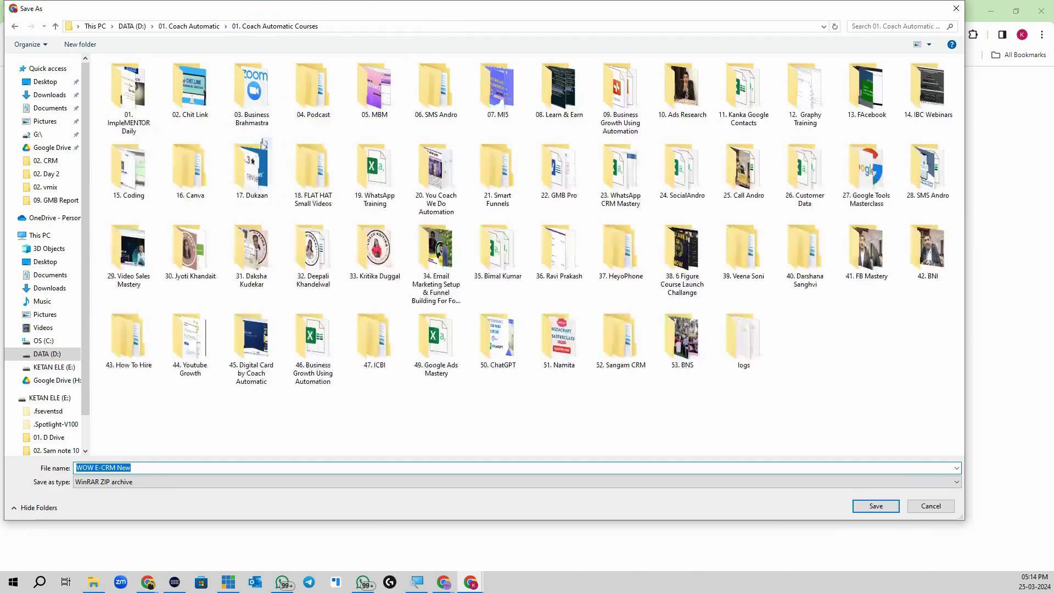
{"action": "double_click", "coordinate": [567, 186]}
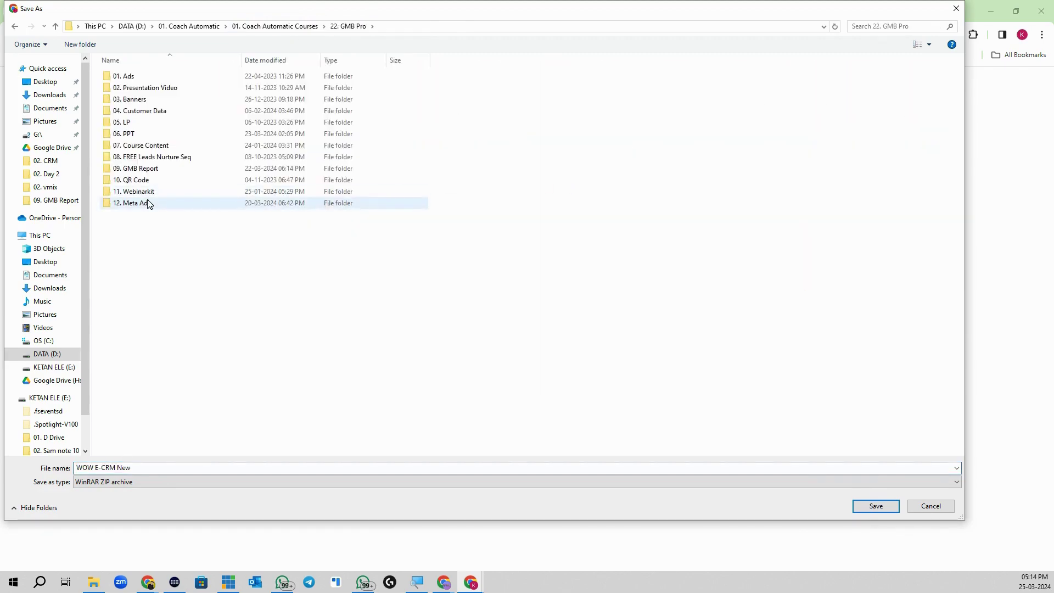
{"action": "left_click", "coordinate": [81, 44]}
{"action": "type", "text": "13. "}
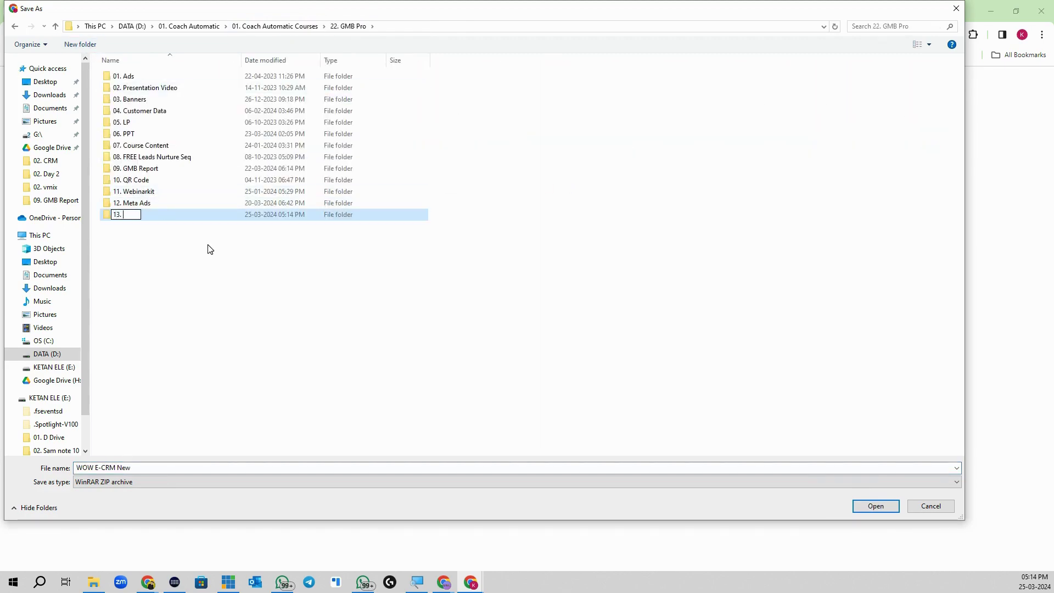
{"action": "type", "text": "WOW E-CRM"}
{"action": "key", "text": "Return"}
{"action": "key", "text": "Return"}
{"action": "left_click", "coordinate": [878, 506]}
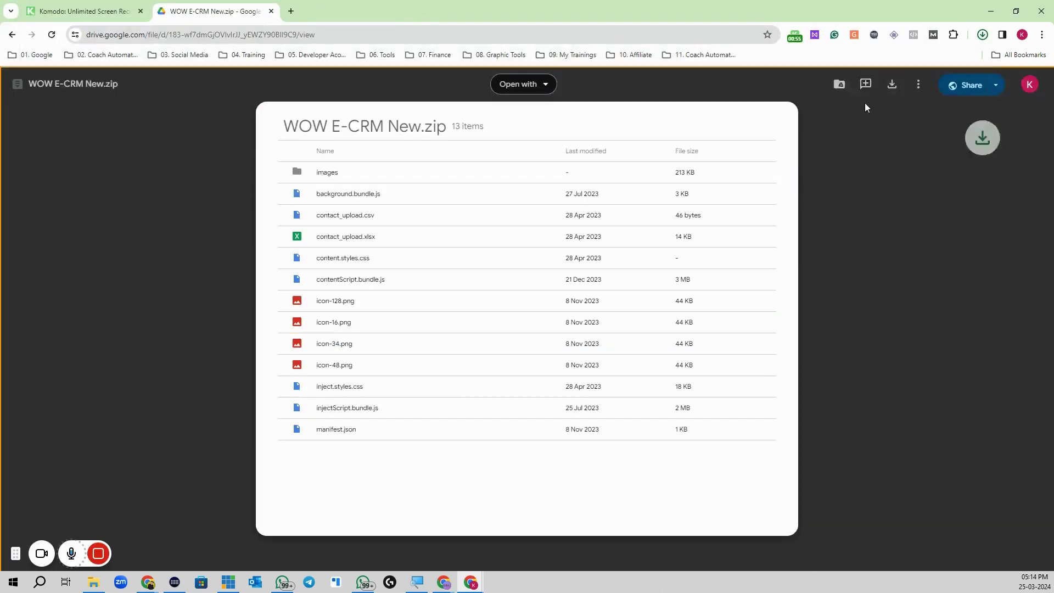
Step: Switch to the Komodo tab and stop the screen recording
{"action": "left_click", "coordinate": [86, 12]}
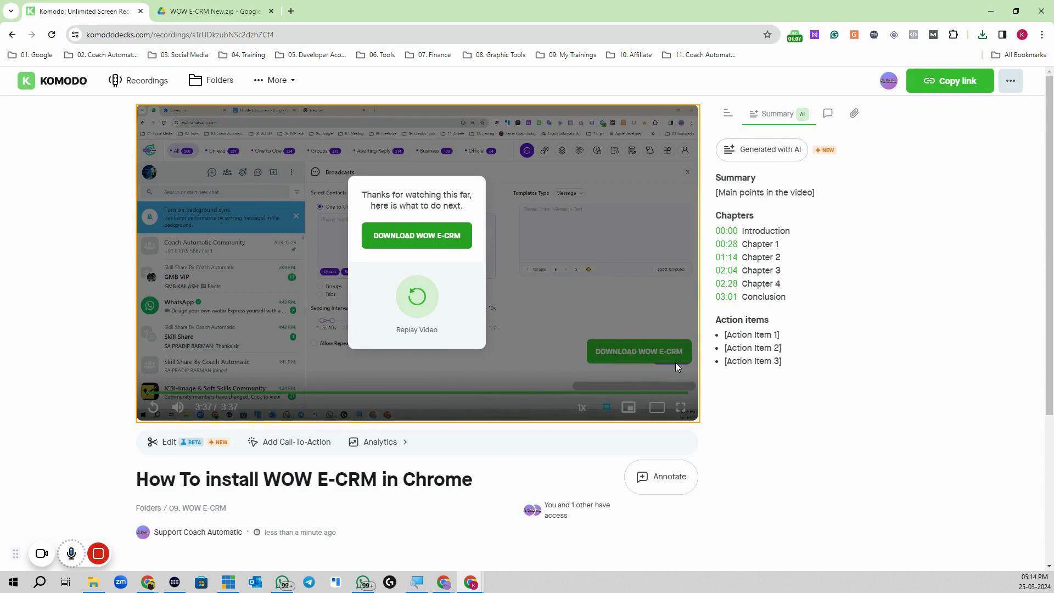
{"action": "left_click", "coordinate": [98, 554]}
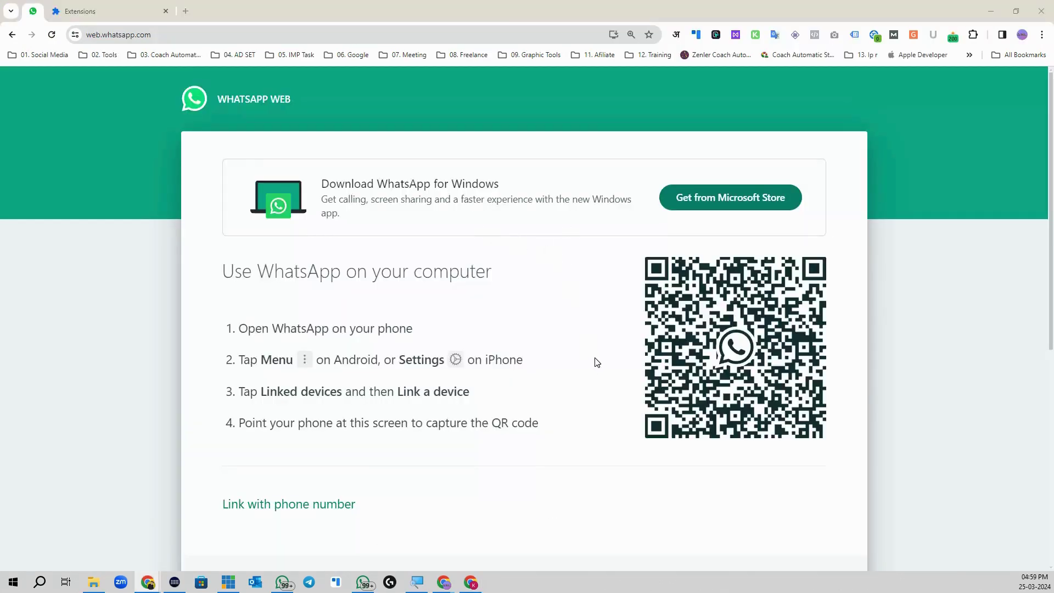
Step: Open a new tab and go to Chrome's Extensions management page
{"action": "left_click", "coordinate": [185, 11]}
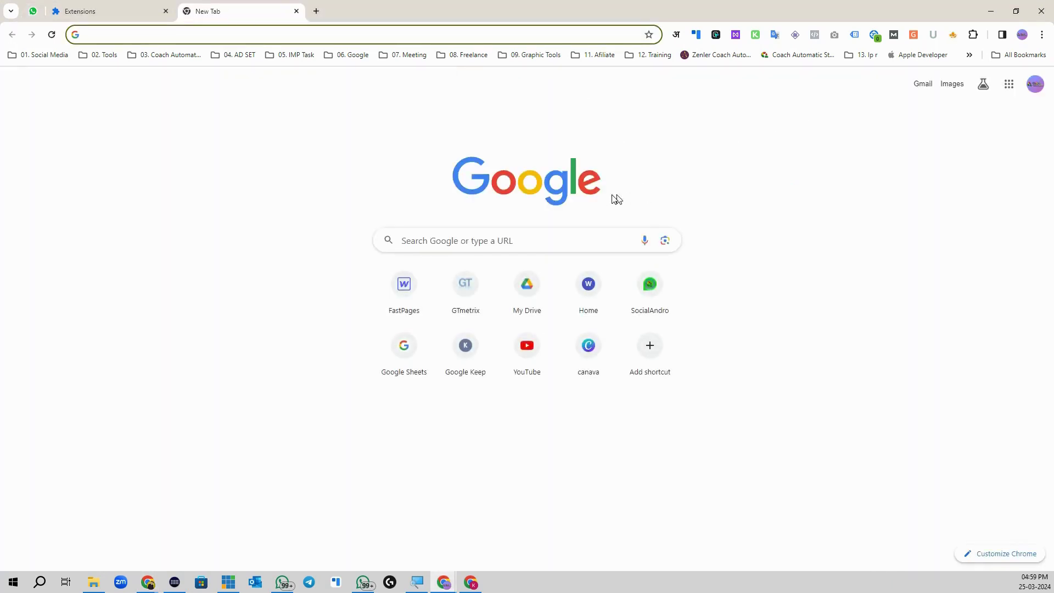
{"action": "left_click", "coordinate": [1042, 35]}
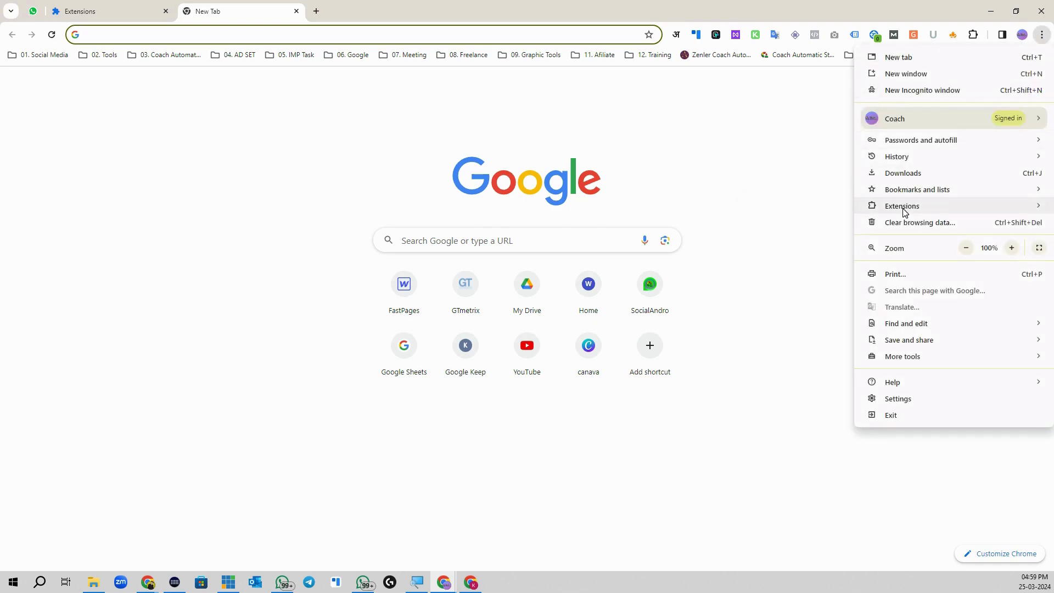
{"action": "mouse_move", "coordinate": [892, 207]}
{"action": "left_click", "coordinate": [810, 207]}
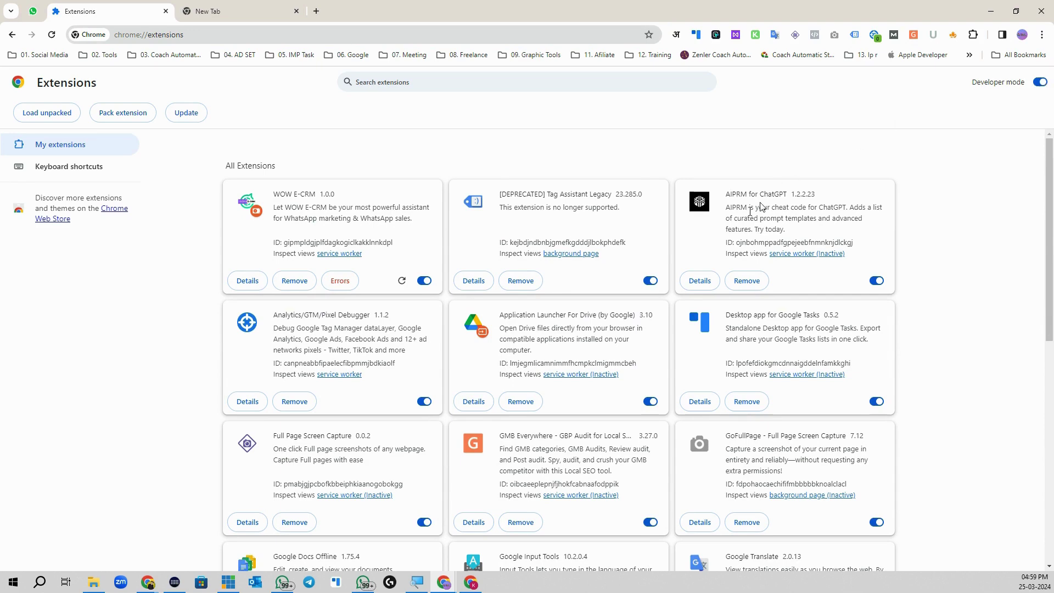
Step: Show the WOW E-CRM New download, highlight the installed WOW E-CRM 1.0.0 card, and return to WhatsApp Web
{"action": "left_click", "coordinate": [94, 583]}
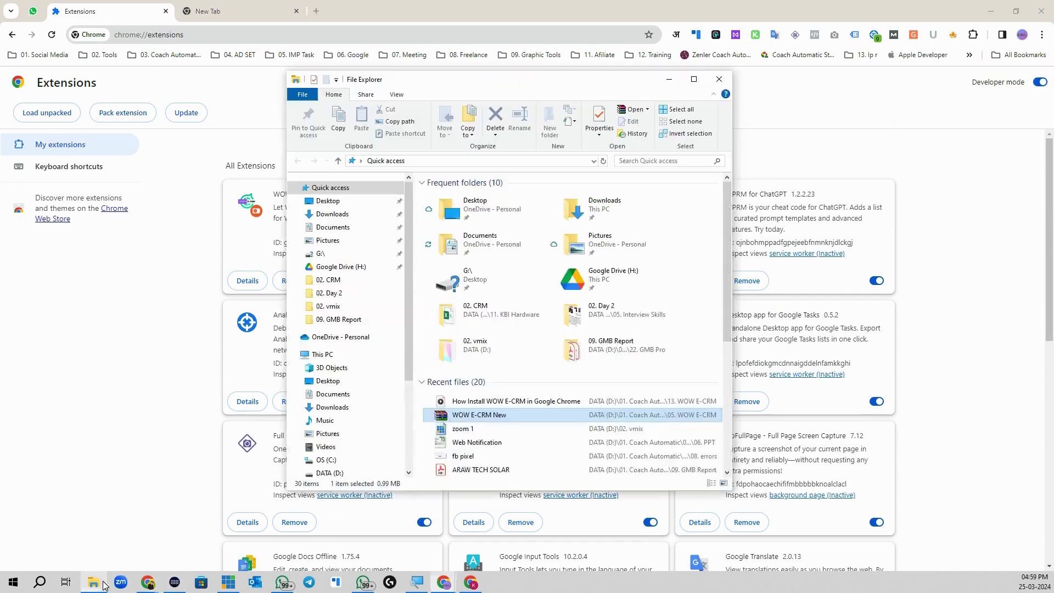
{"action": "left_click", "coordinate": [490, 417]}
{"action": "left_click_drag", "start_coordinate": [489, 416], "coordinate": [524, 436]}
{"action": "left_click", "coordinate": [669, 80]}
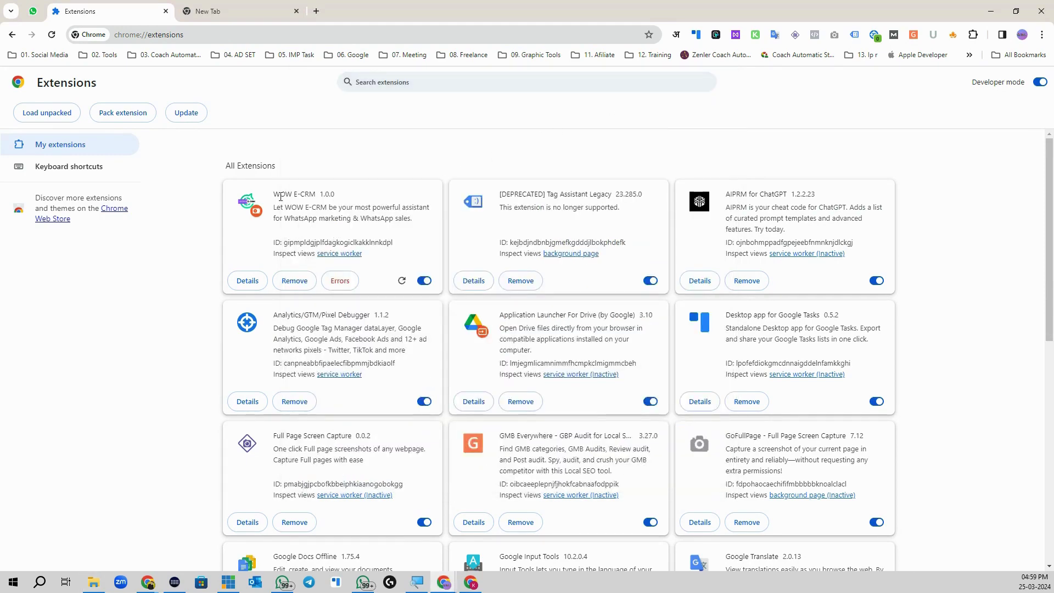
{"action": "left_click_drag", "start_coordinate": [273, 195], "coordinate": [346, 205]}
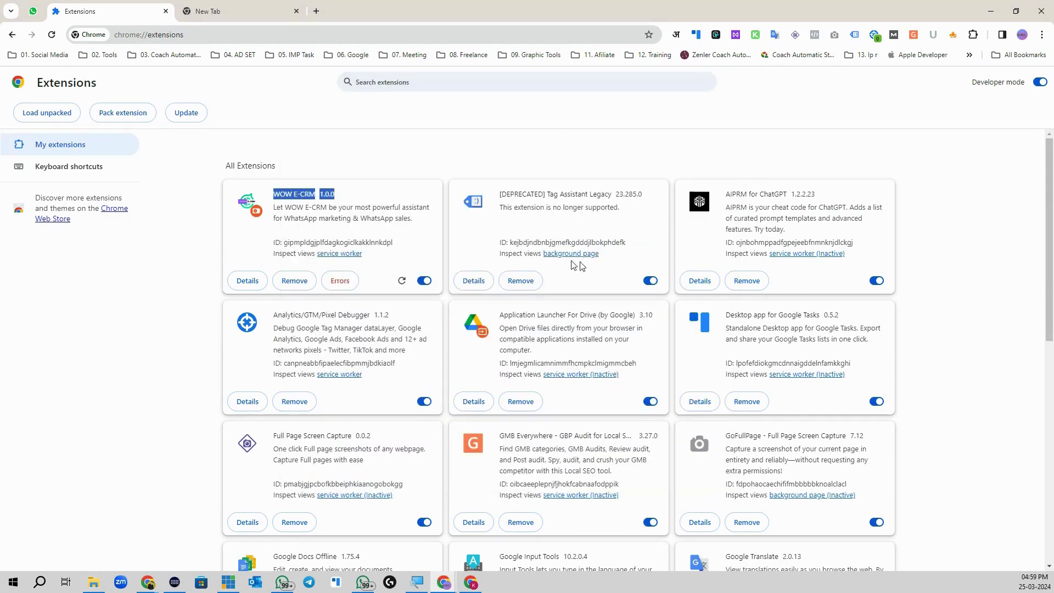
{"action": "left_click", "coordinate": [356, 204]}
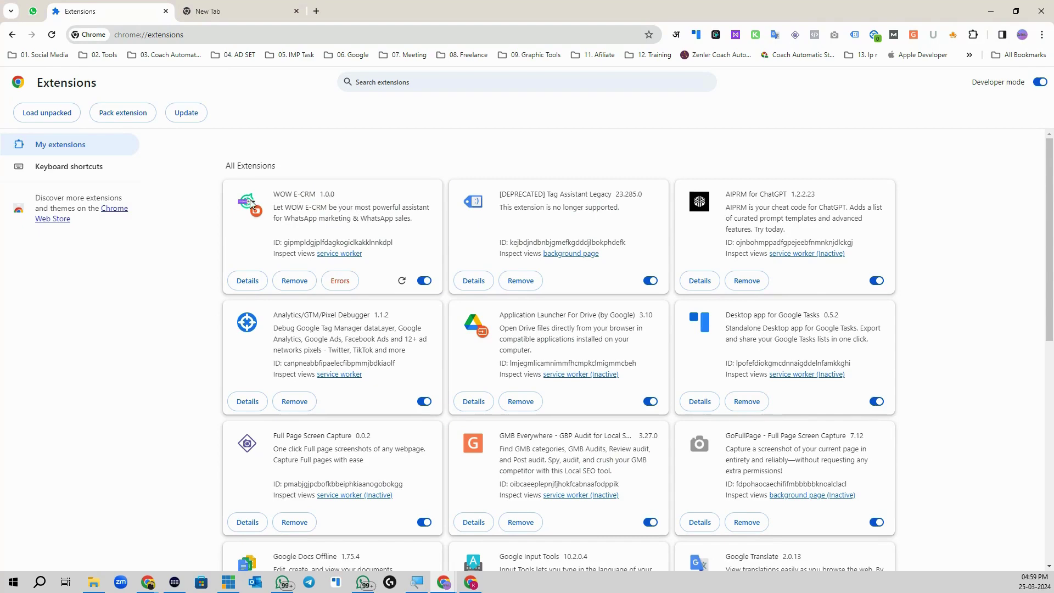
{"action": "left_click", "coordinate": [33, 11]}
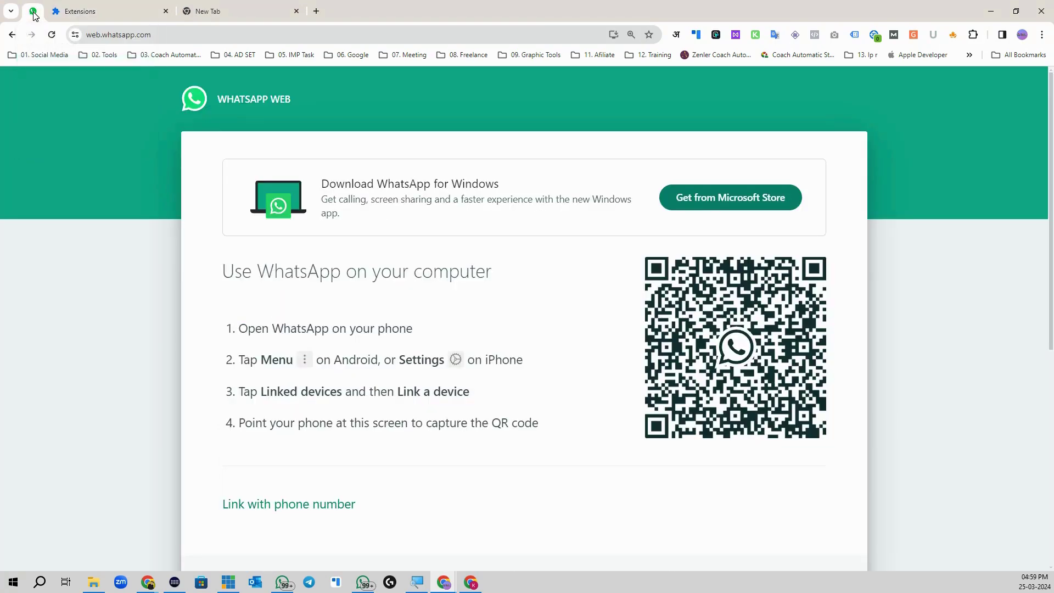
Step: Scroll WhatsApp Web down to the 'How to link a device on Android' tutorial and play it full screen
{"action": "left_click", "coordinate": [167, 34]}
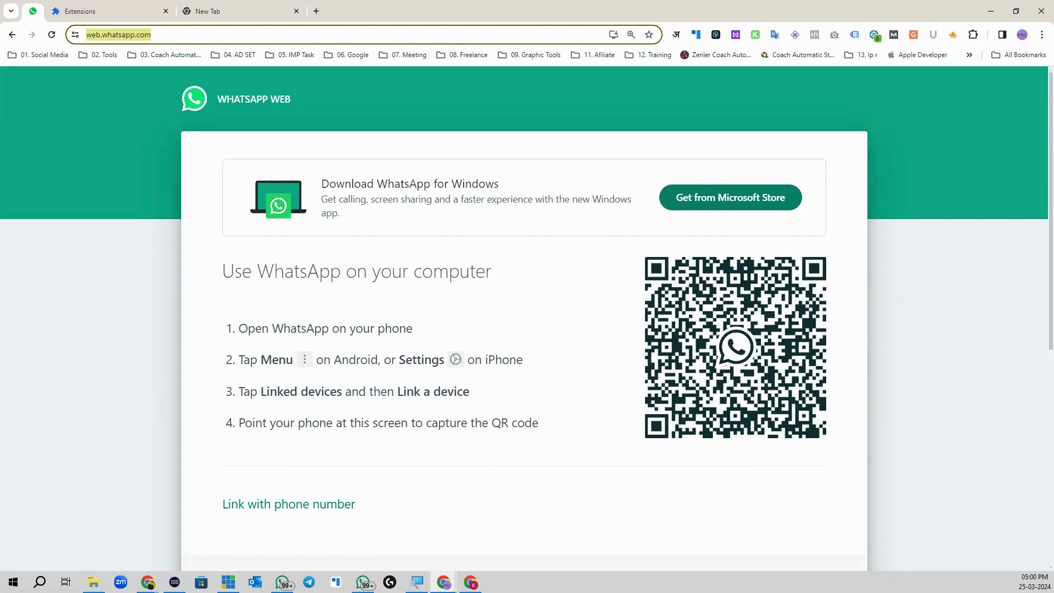
{"action": "scroll", "coordinate": [797, 471], "scroll_direction": "down", "scroll_amount": 5}
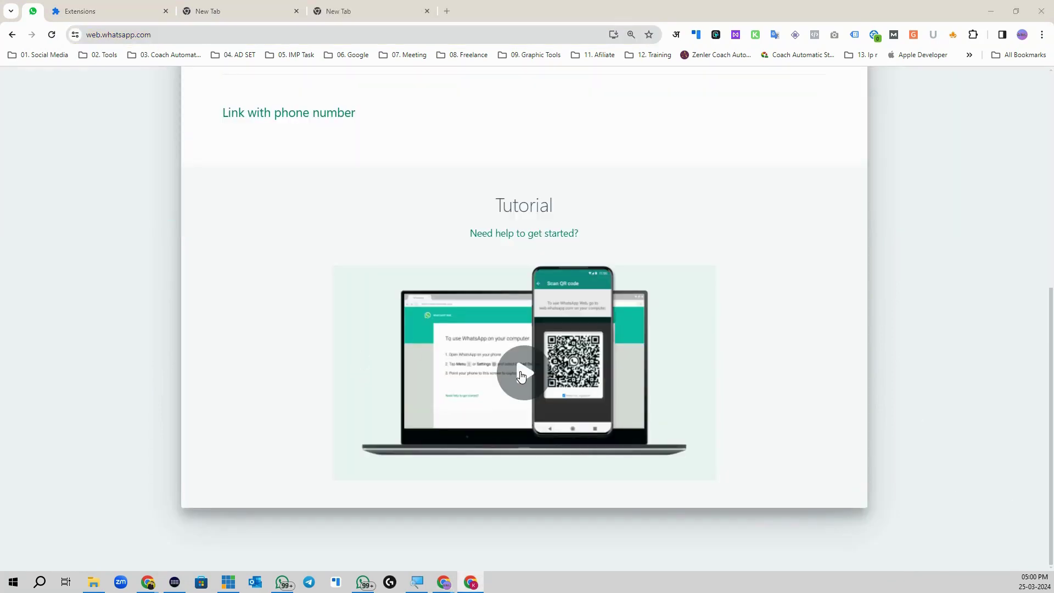
{"action": "left_click", "coordinate": [522, 376]}
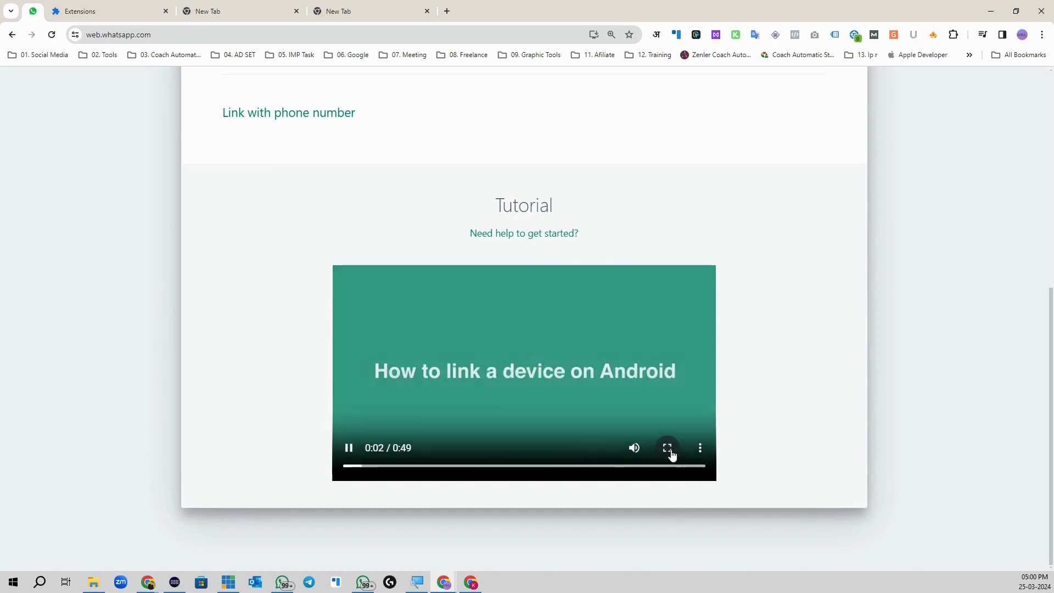
{"action": "left_click", "coordinate": [668, 448]}
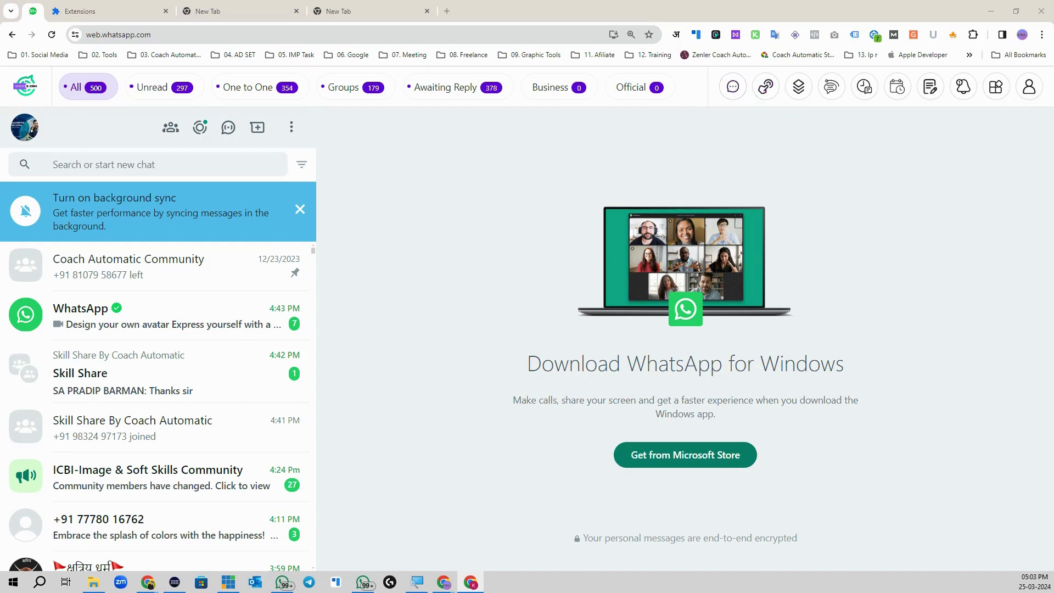
Step: Open the Purchase Premium Plan page and its Insert Licence key form, then move to the Google Docs tab
{"action": "left_click", "coordinate": [733, 87]}
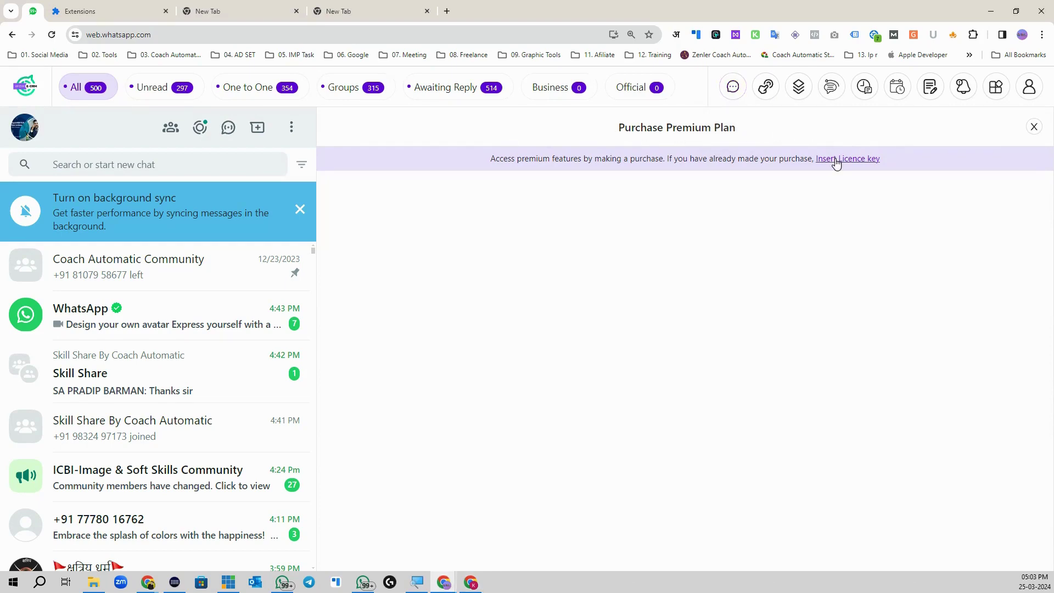
{"action": "left_click", "coordinate": [835, 159]}
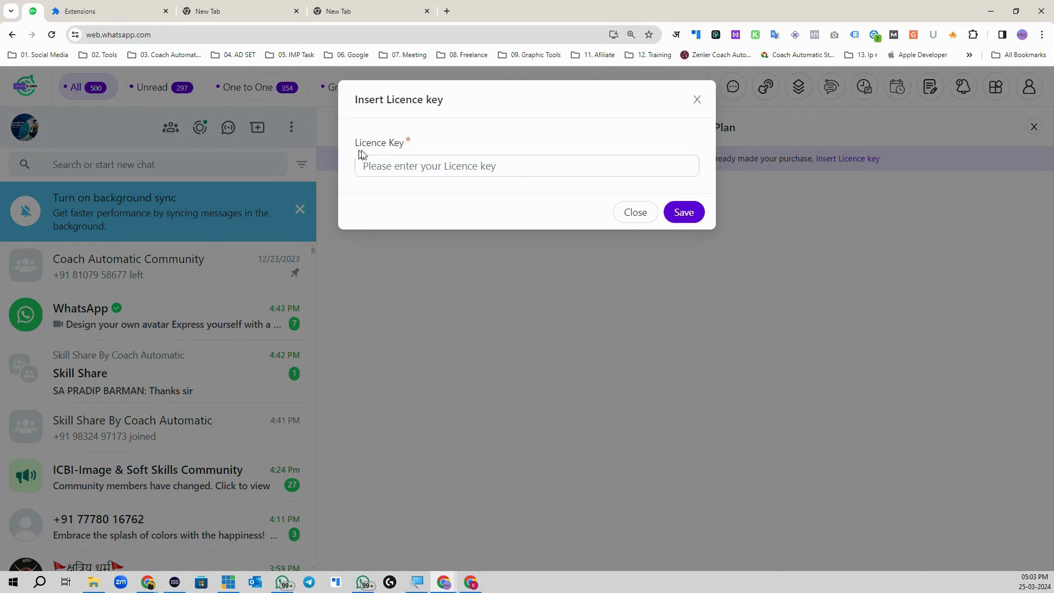
{"action": "left_click", "coordinate": [263, 8]}
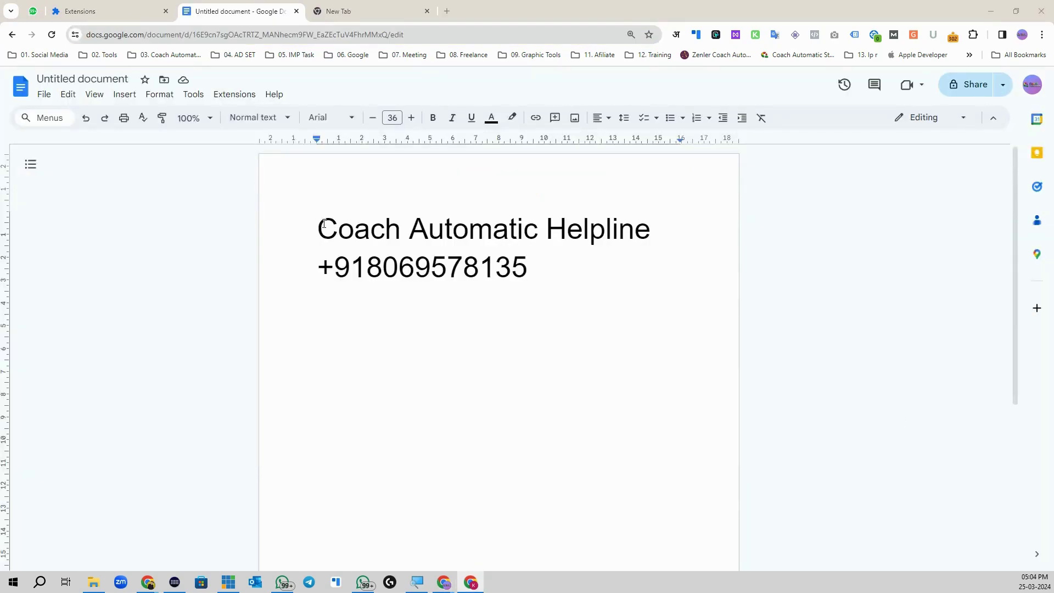
Step: Highlight the Coach Automatic Helpline lines and then the +91 country code in the document
{"action": "left_click_drag", "start_coordinate": [319, 227], "coordinate": [548, 272]}
{"action": "left_click", "coordinate": [548, 273]}
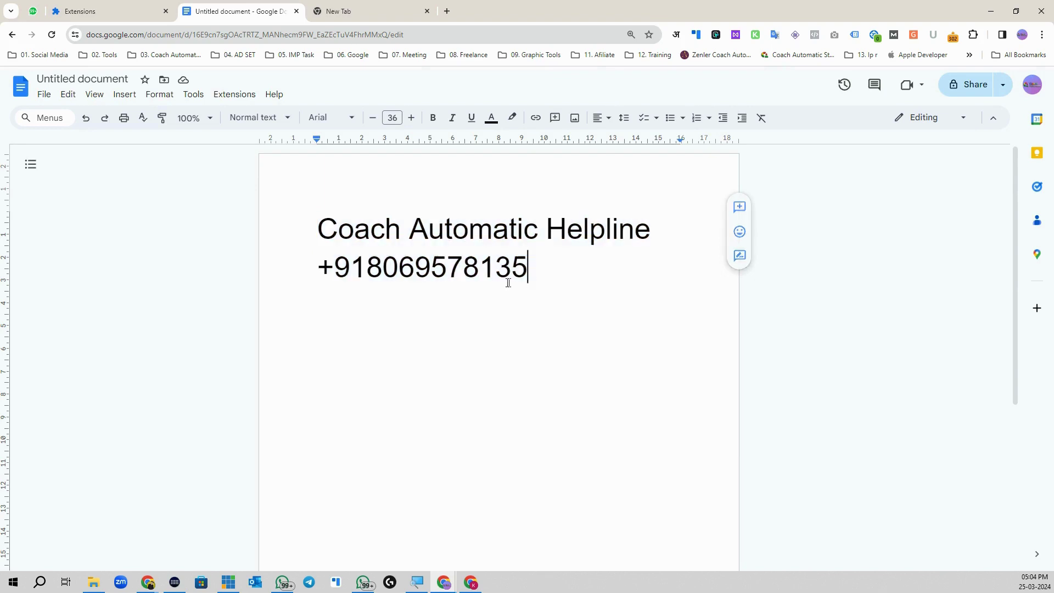
{"action": "left_click_drag", "start_coordinate": [365, 269], "coordinate": [326, 268]}
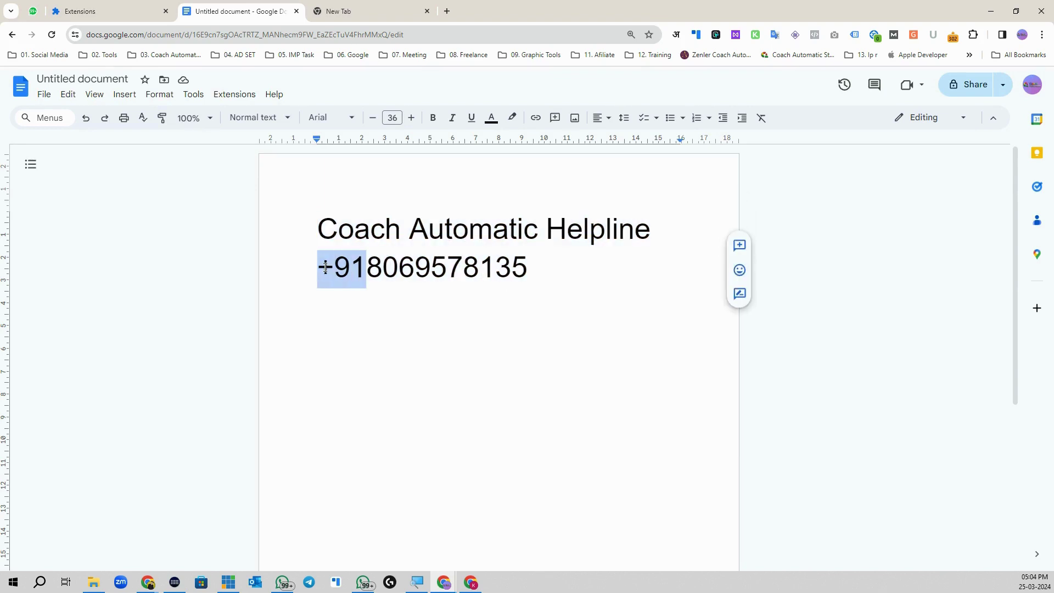
{"action": "left_click", "coordinate": [370, 267]}
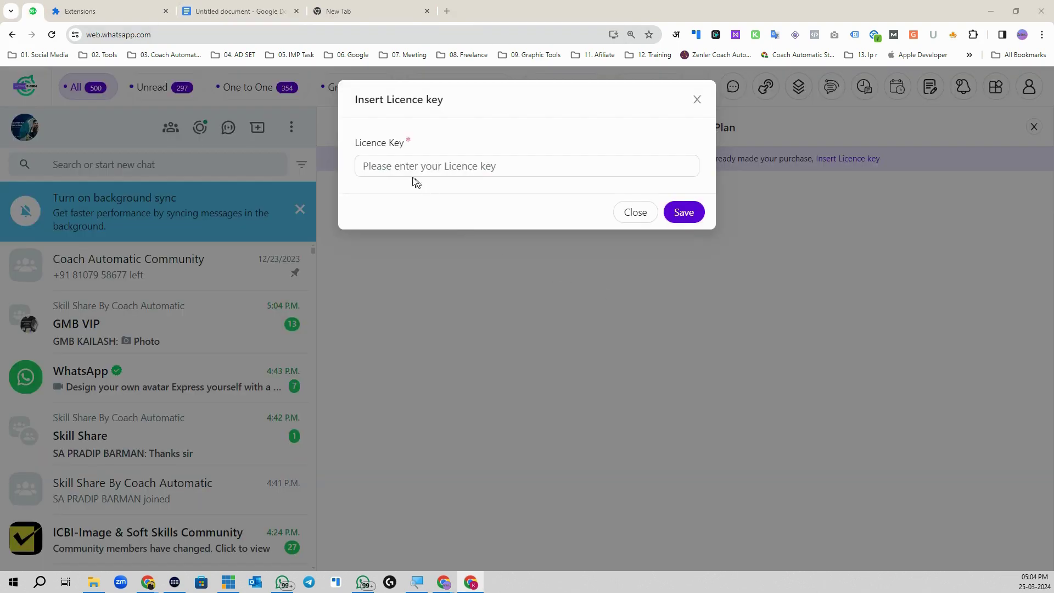
Step: Paste the purchased licence key into the Licence Key field and save it
{"action": "left_click", "coordinate": [400, 169]}
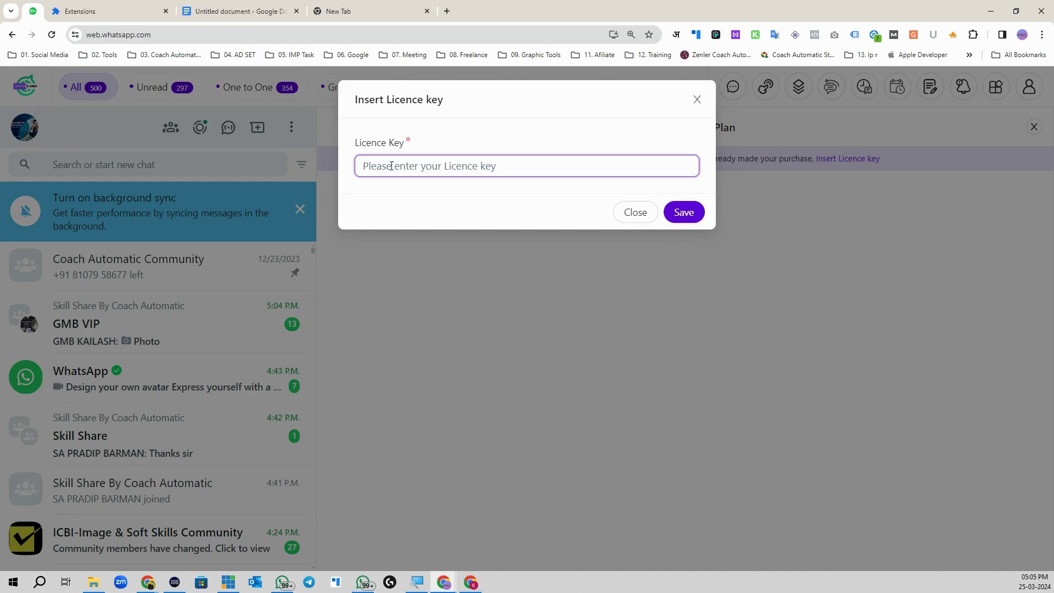
{"action": "key", "text": "ctrl+v"}
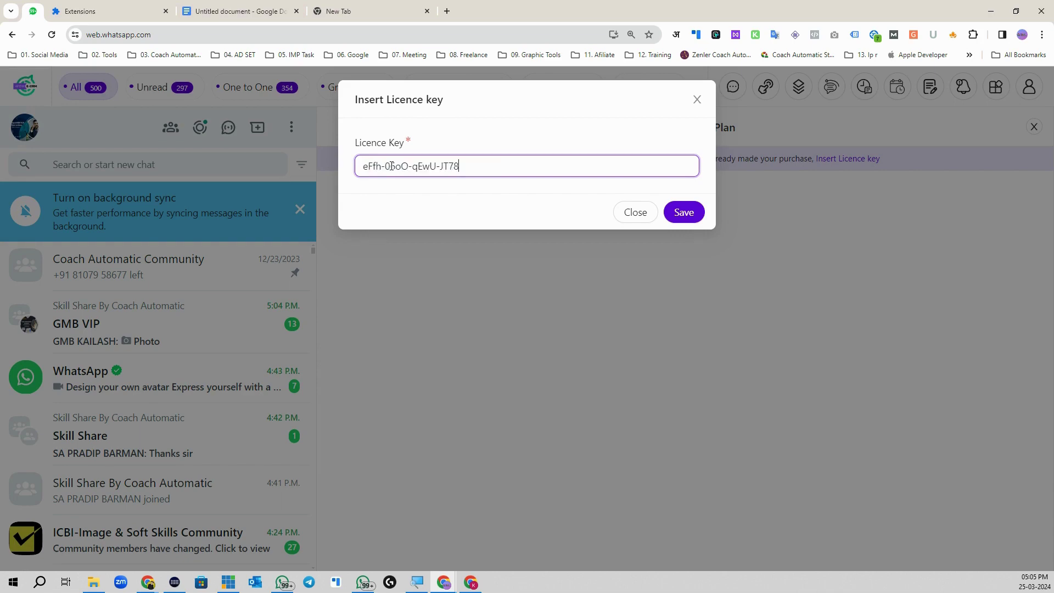
{"action": "left_click", "coordinate": [670, 214]}
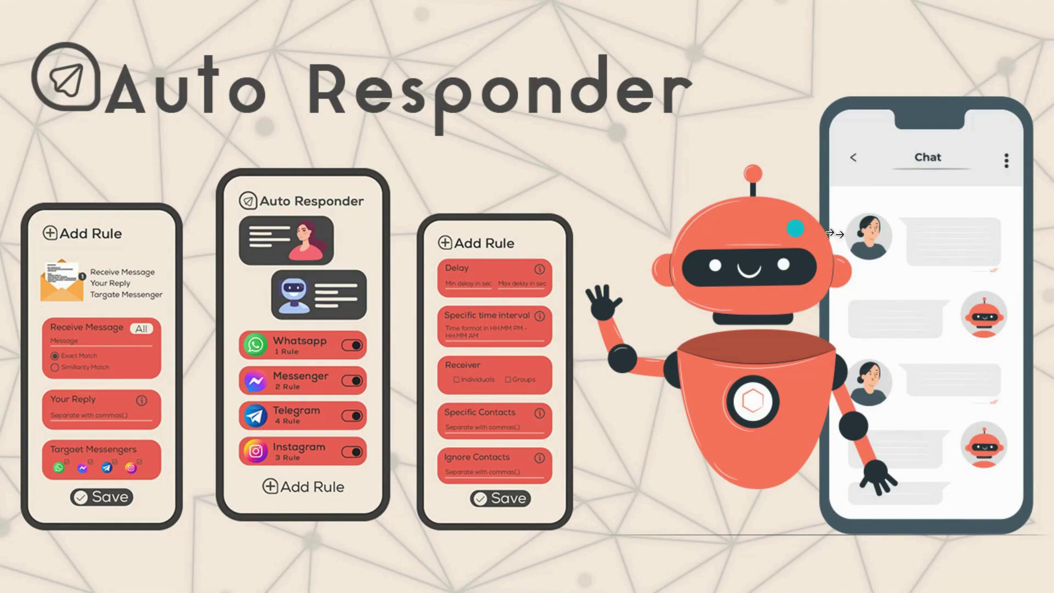
Step: Advance the promo video past the Auto Responder slide
{"action": "left_click", "coordinate": [1028, 301]}
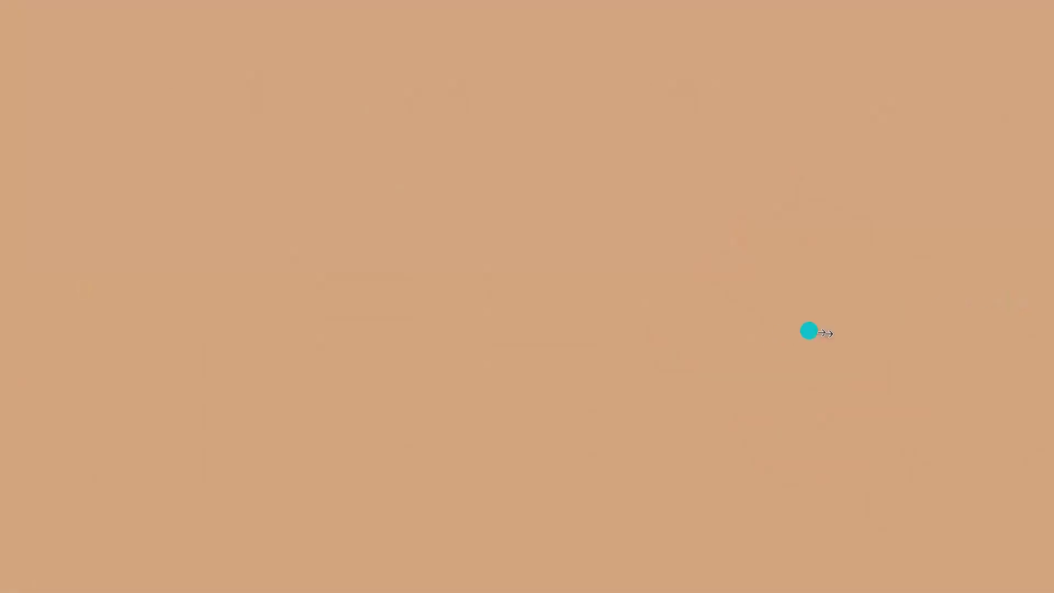
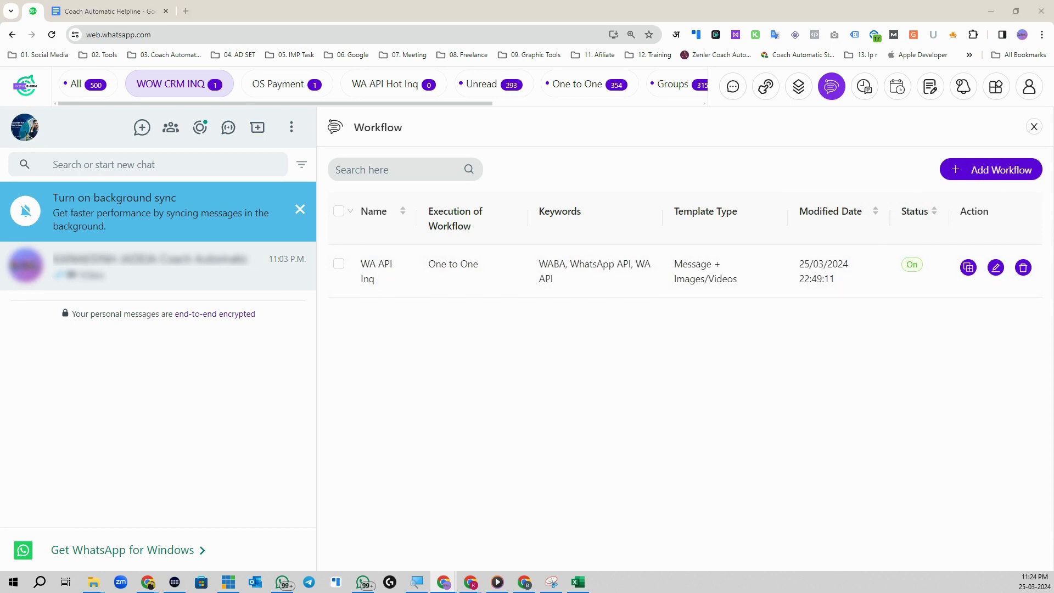
Step: Open a fresh Add Workflow form and enter WOW CRM Inq as the workflow name
{"action": "left_click", "coordinate": [989, 173]}
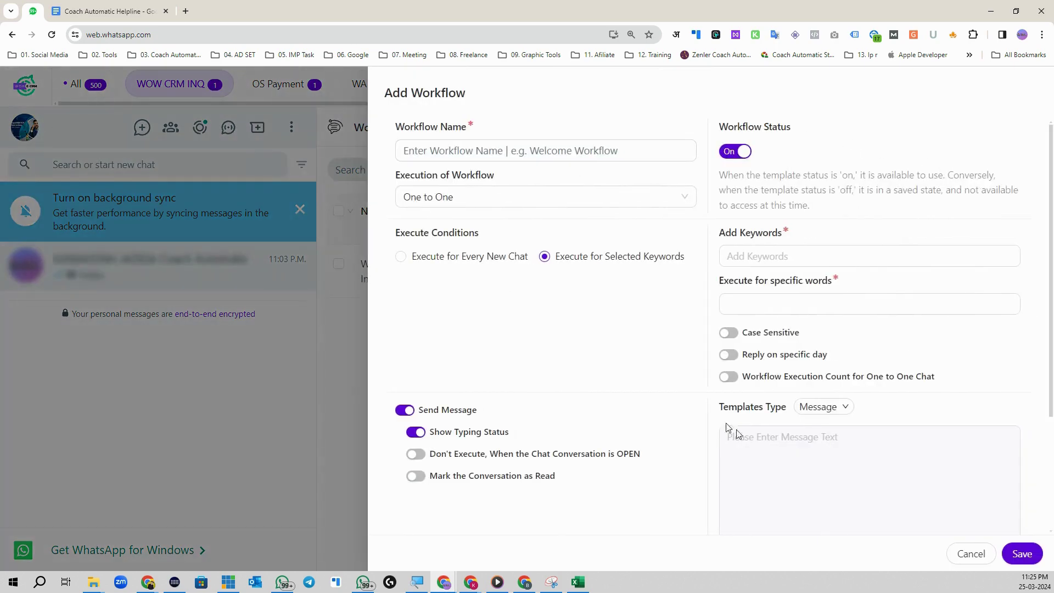
{"action": "left_click", "coordinate": [969, 554]}
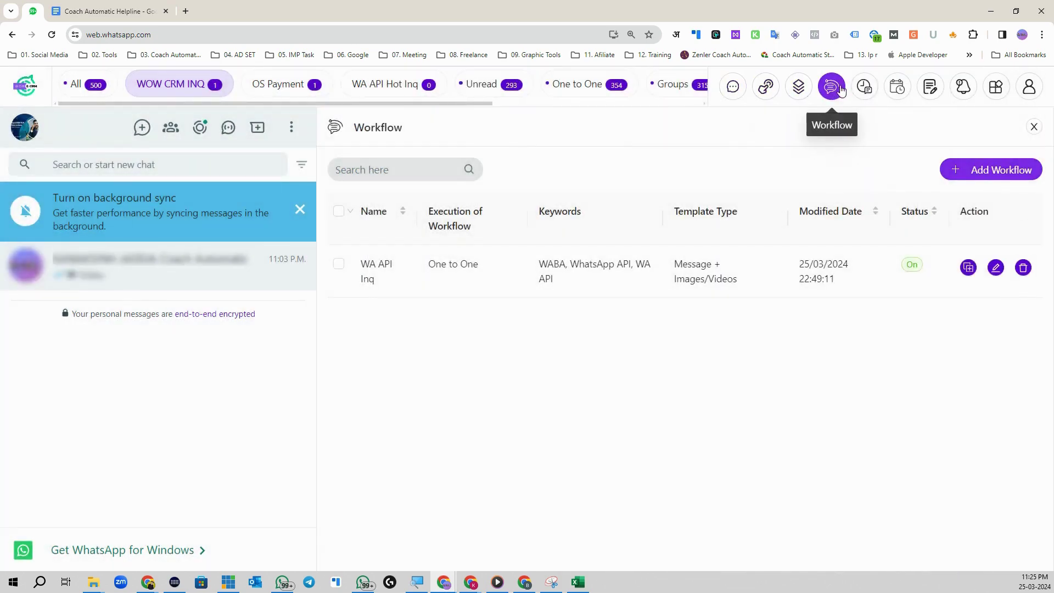
{"action": "left_click", "coordinate": [998, 175]}
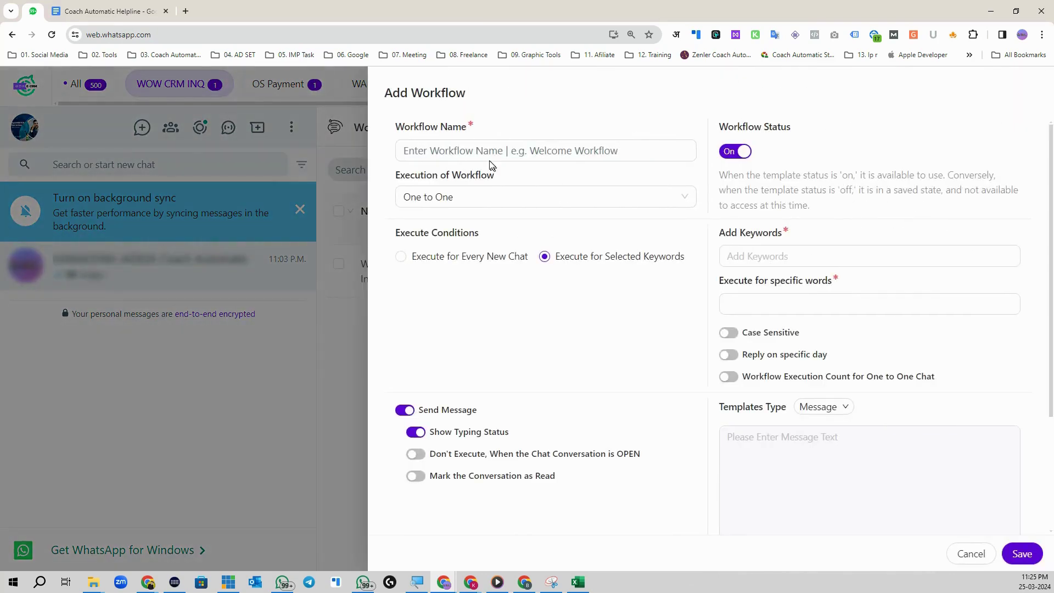
{"action": "left_click", "coordinate": [471, 154]}
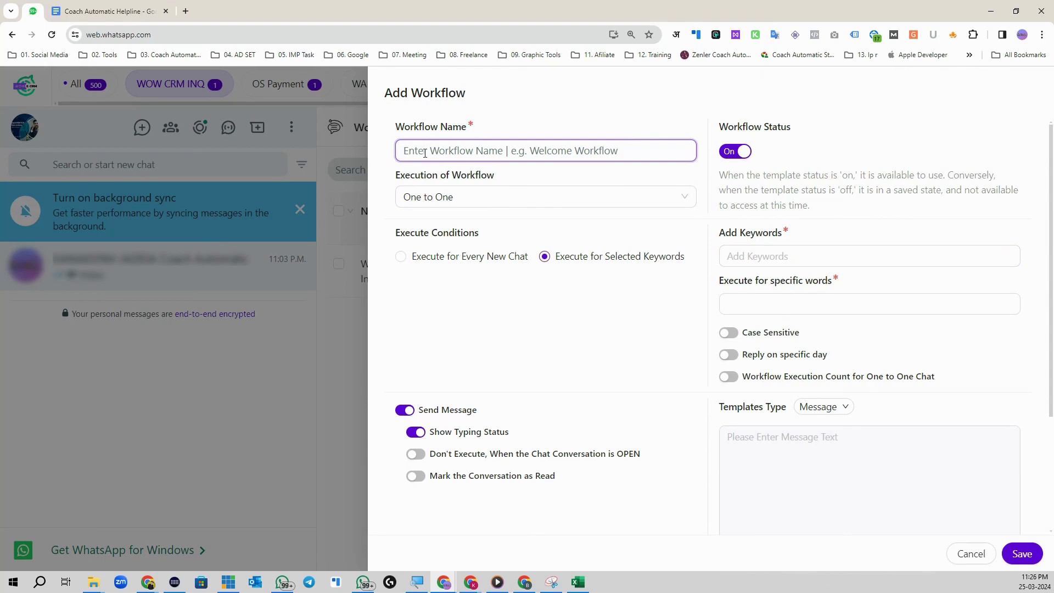
{"action": "type", "text": "WOW CRM Inq"}
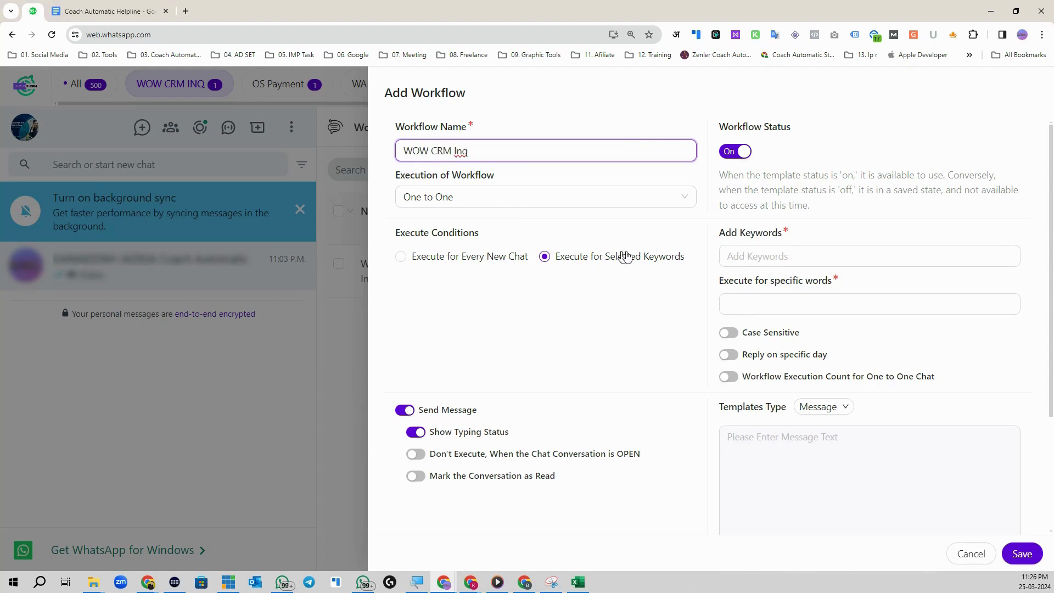
Step: Add WOW as the trigger keyword and set specific-word matching to Whole words match
{"action": "left_click", "coordinate": [838, 258]}
{"action": "type", "text": "WOW"}
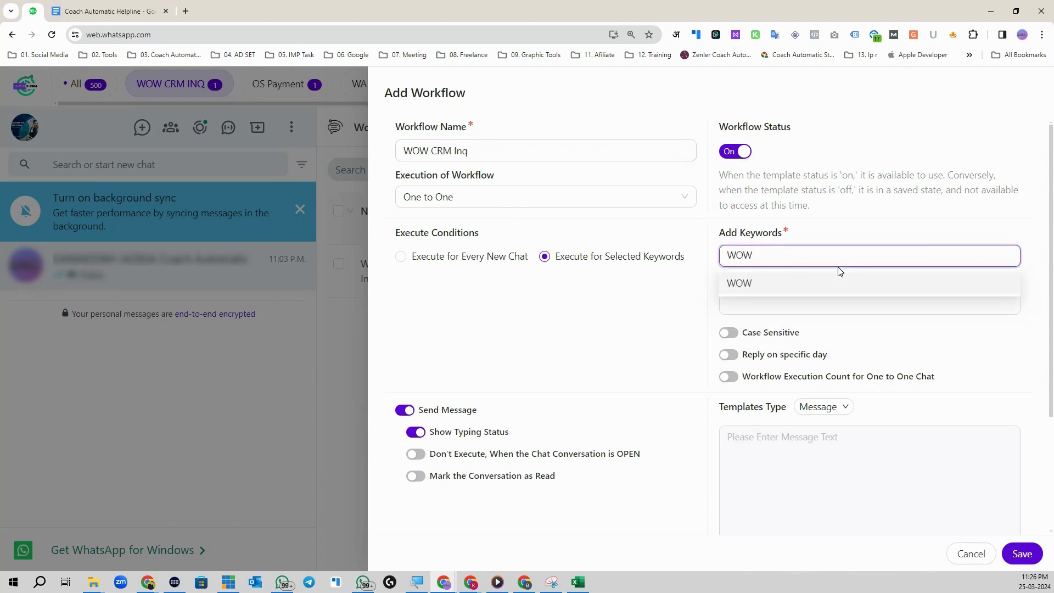
{"action": "left_click", "coordinate": [827, 289]}
{"action": "left_click", "coordinate": [819, 235]}
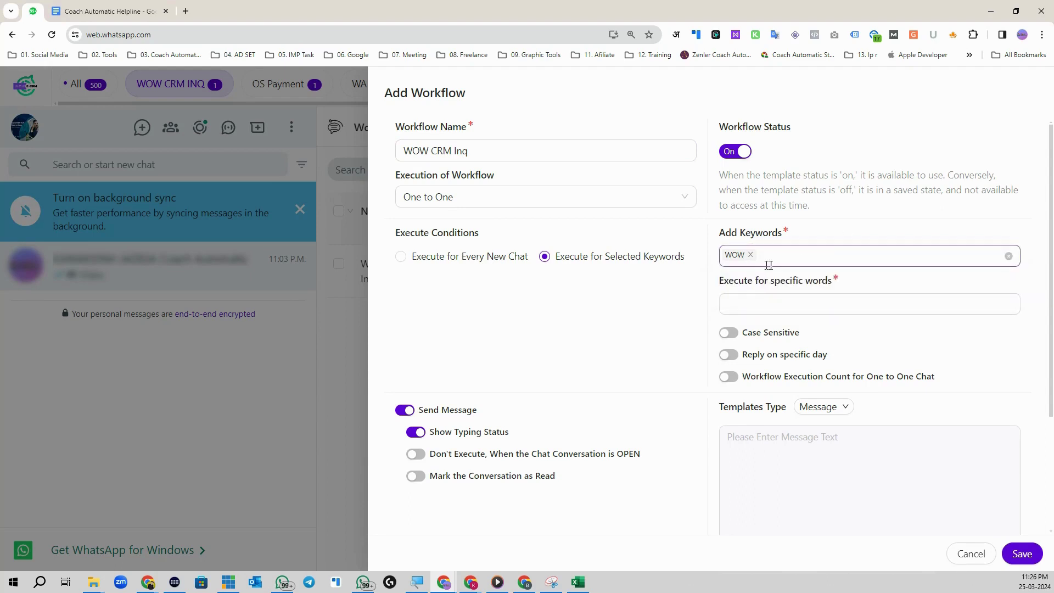
{"action": "left_click", "coordinate": [744, 305]}
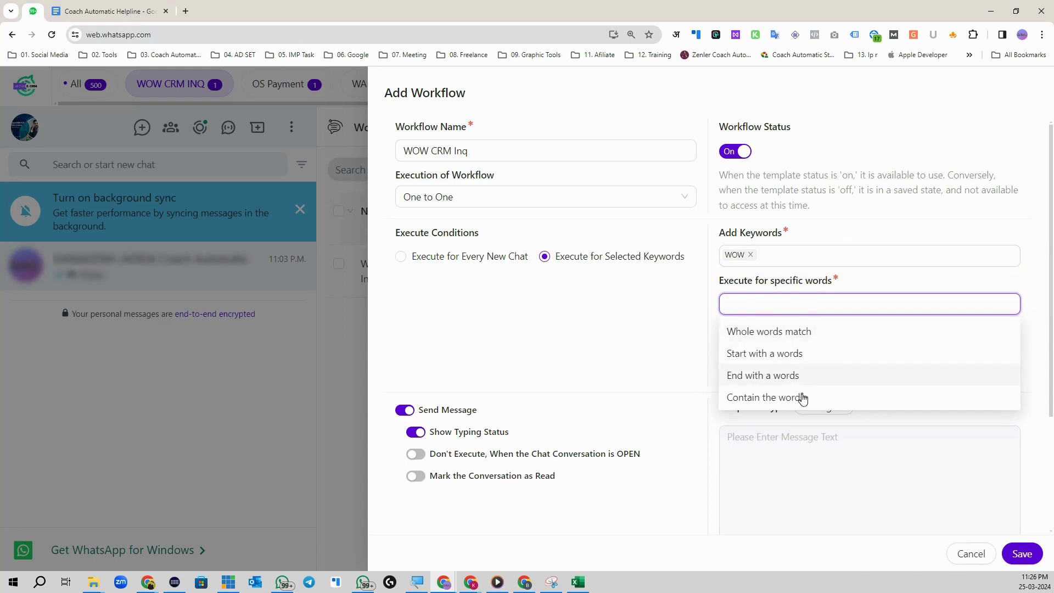
{"action": "left_click", "coordinate": [800, 333]}
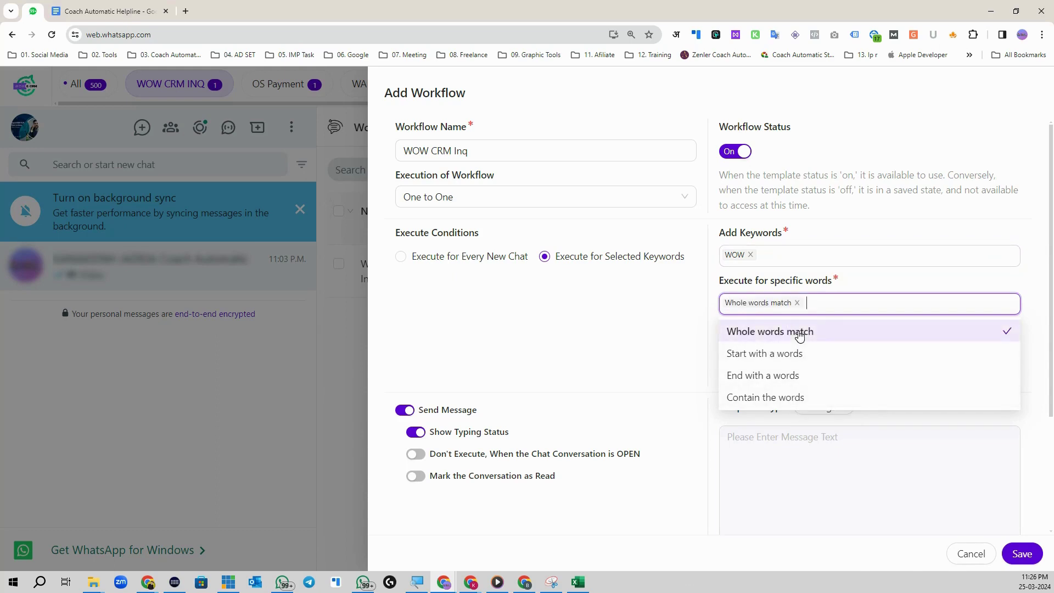
{"action": "left_click", "coordinate": [865, 280]}
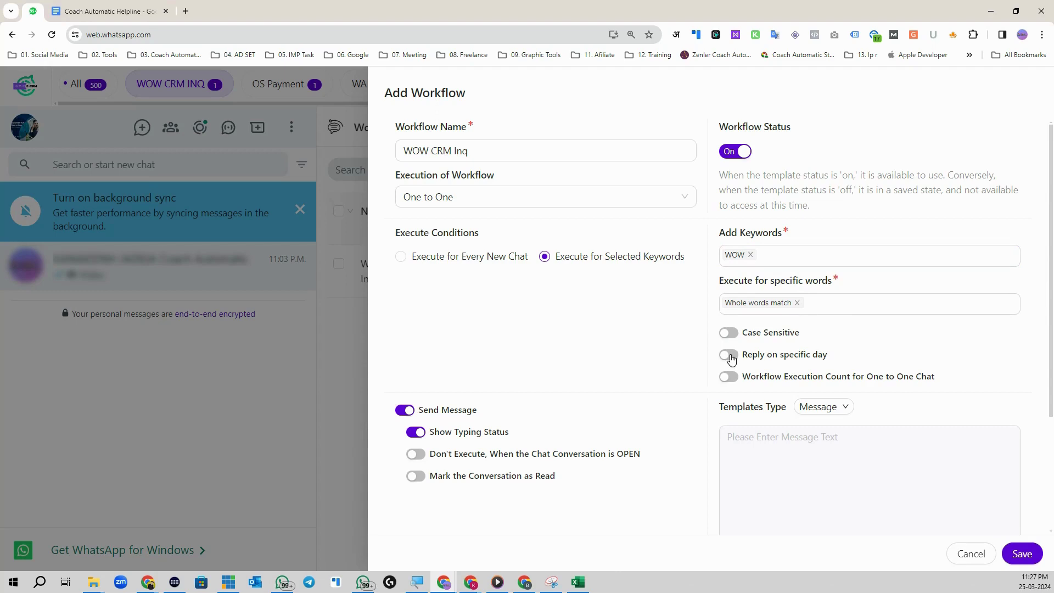
{"action": "left_click", "coordinate": [732, 357]}
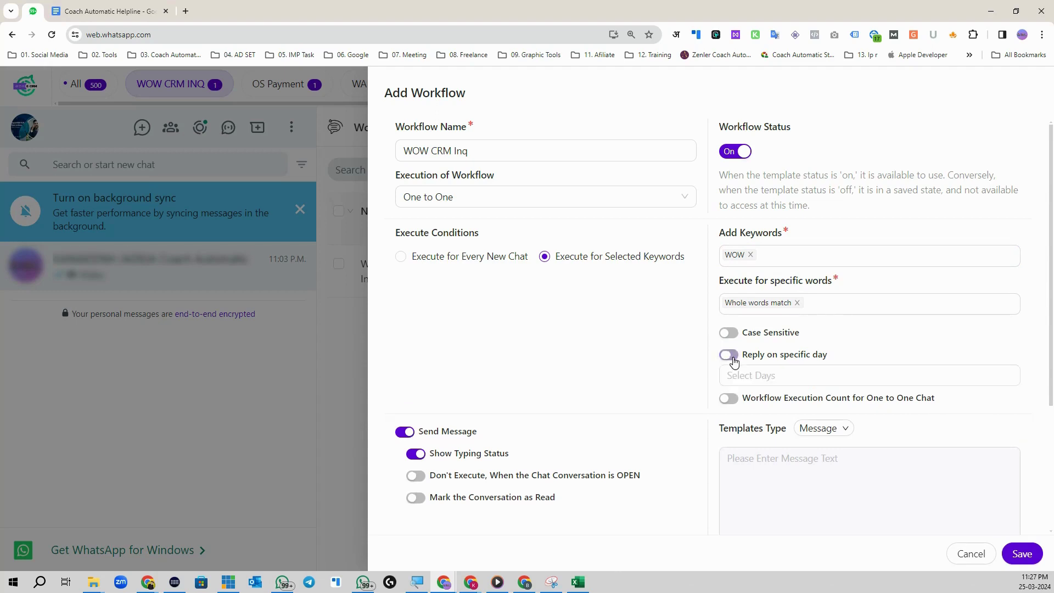
{"action": "left_click", "coordinate": [799, 378]}
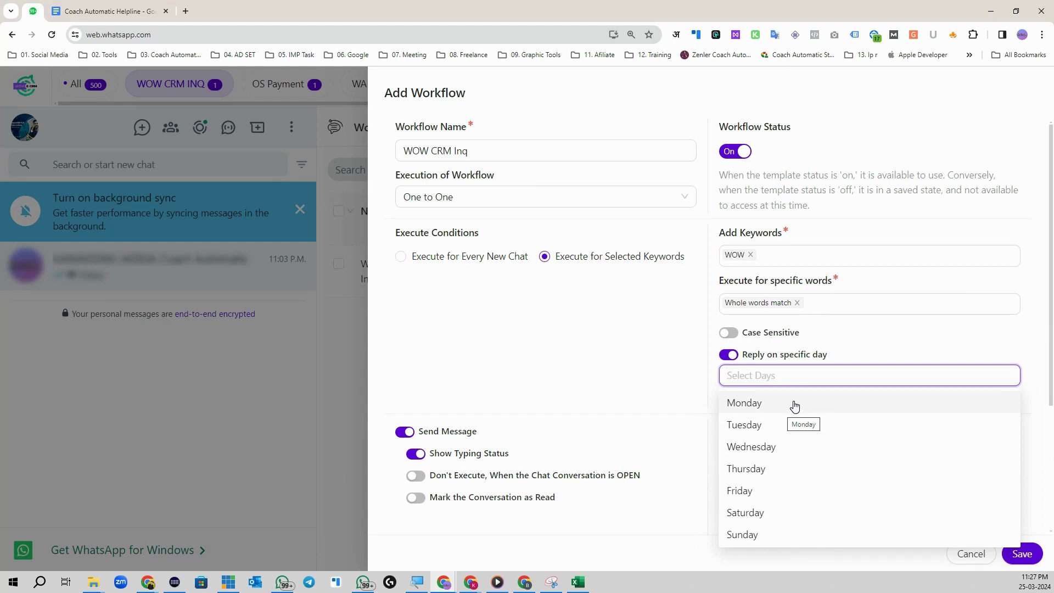
{"action": "left_click", "coordinate": [794, 404]}
{"action": "left_click", "coordinate": [864, 353]}
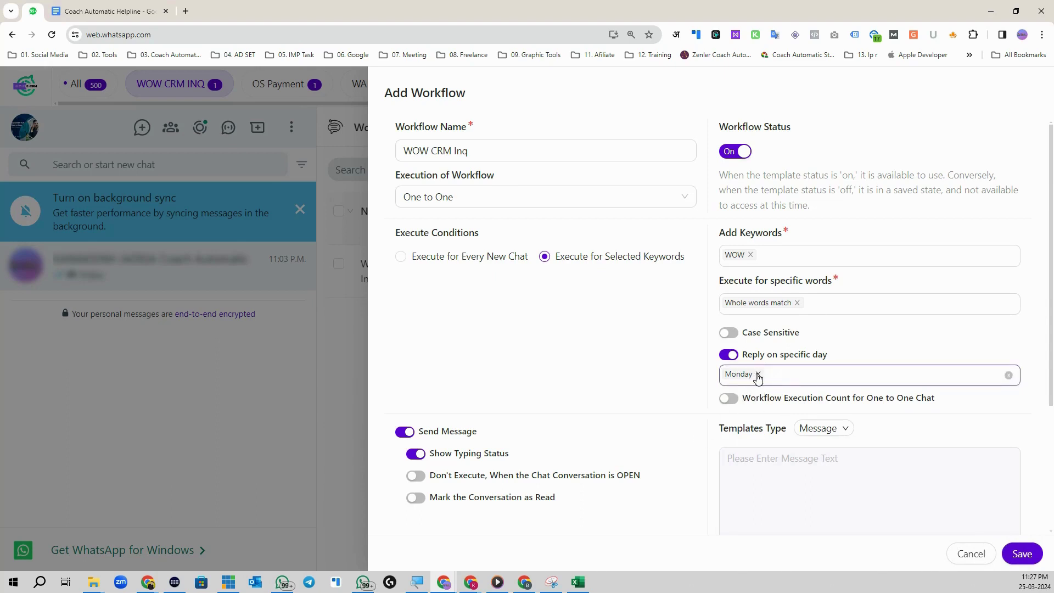
{"action": "left_click", "coordinate": [758, 374]}
{"action": "left_click", "coordinate": [729, 355]}
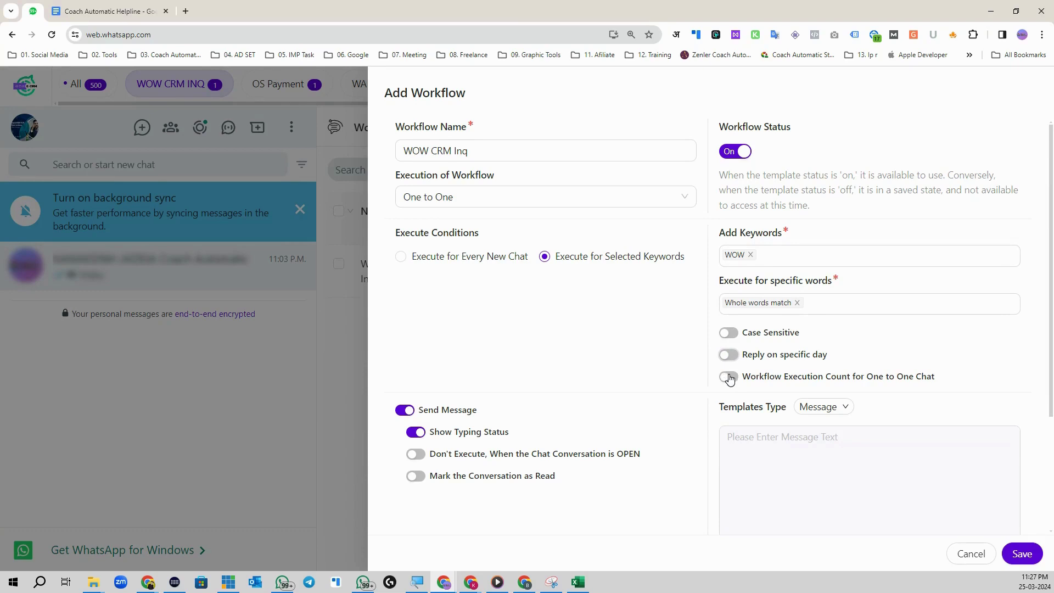
{"action": "left_click", "coordinate": [726, 377]}
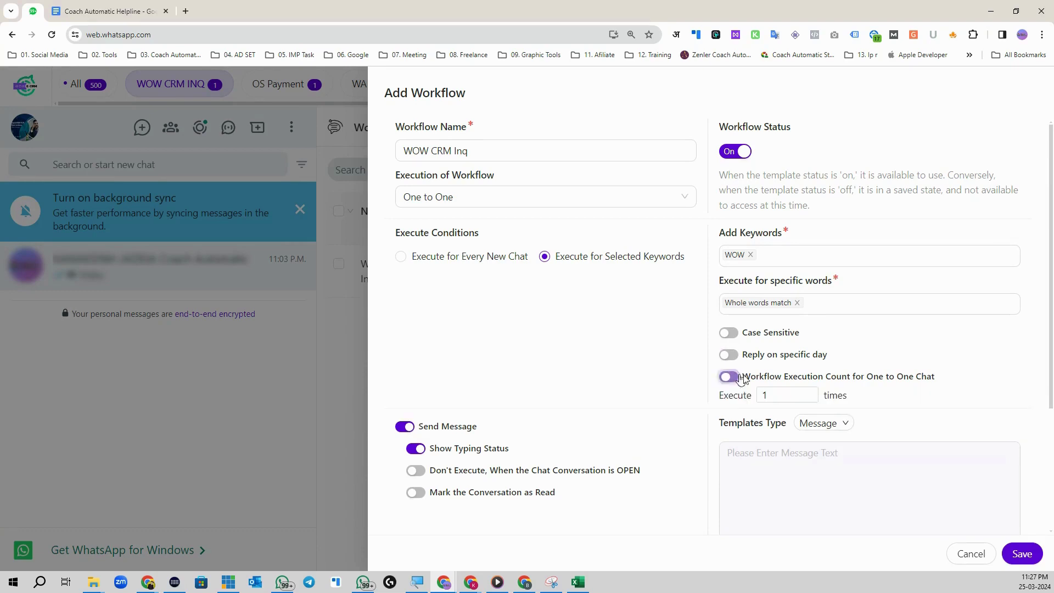
{"action": "left_click", "coordinate": [773, 394]}
{"action": "left_click", "coordinate": [813, 391]}
{"action": "left_click", "coordinate": [812, 390]}
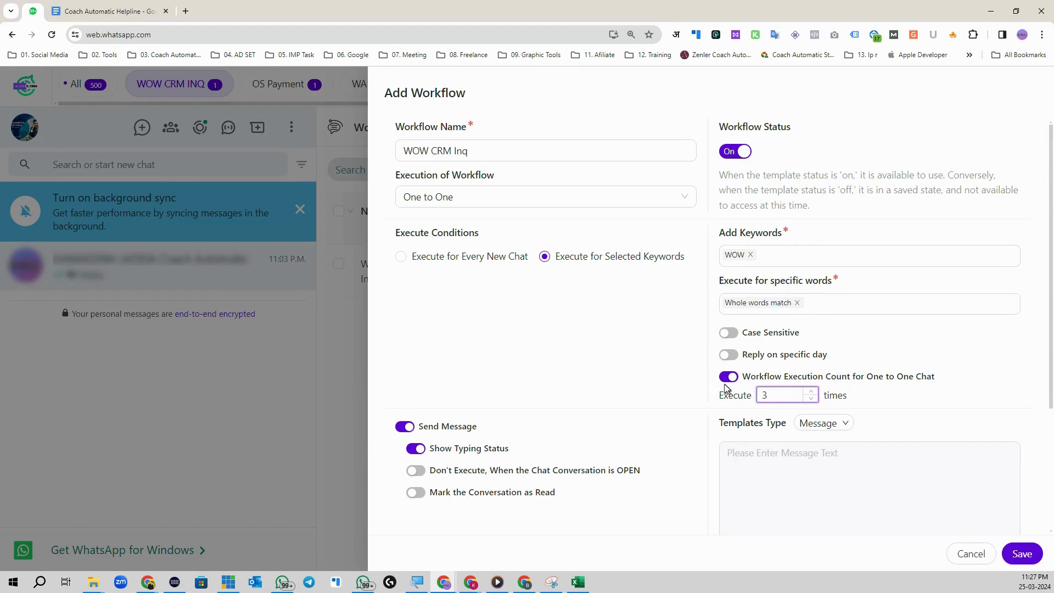
{"action": "left_click", "coordinate": [727, 381]}
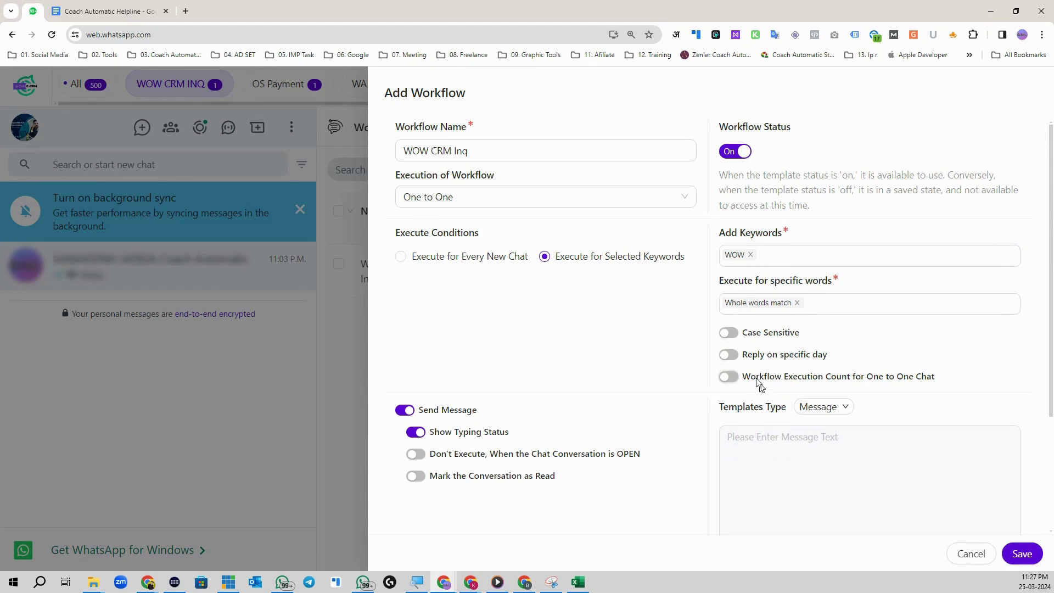
Step: Switch the reply's Templates Type to Message + Images/Videos
{"action": "scroll", "coordinate": [780, 373], "scroll_direction": "down", "scroll_amount": 2}
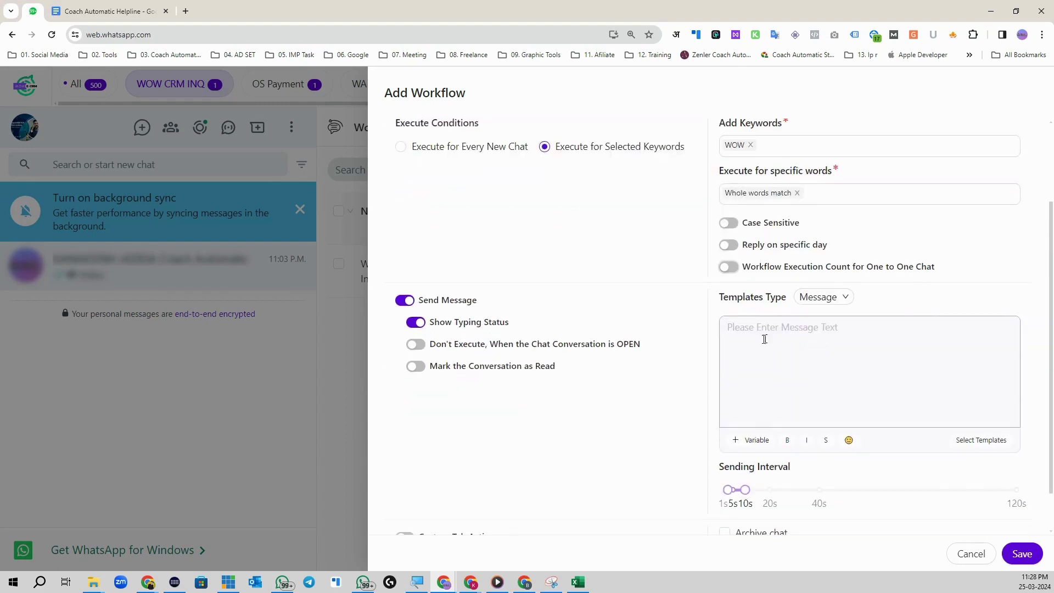
{"action": "left_click", "coordinate": [824, 298]}
{"action": "left_click", "coordinate": [839, 345]}
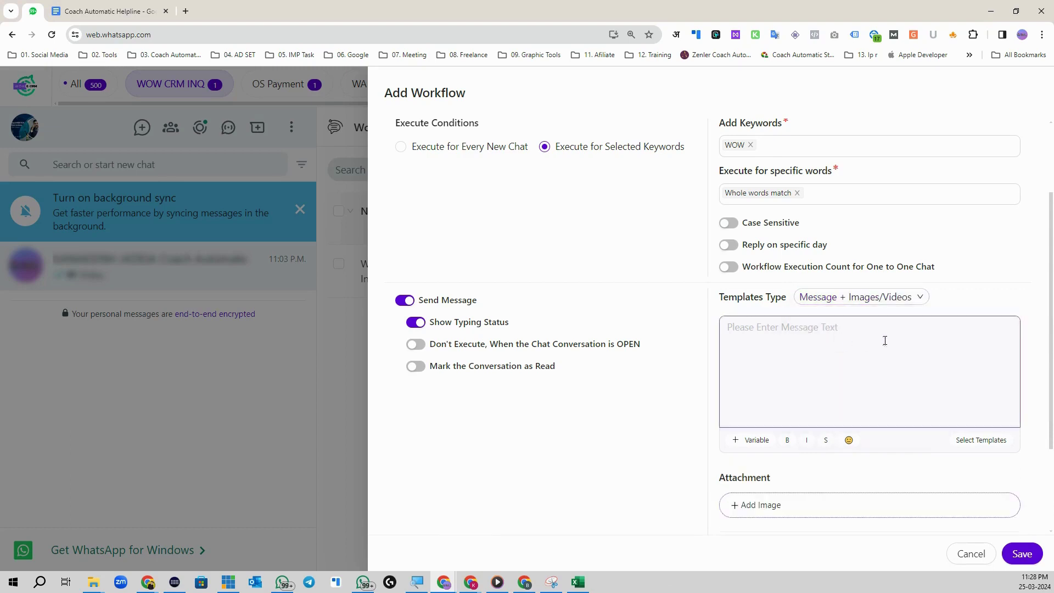
{"action": "left_click", "coordinate": [822, 298]}
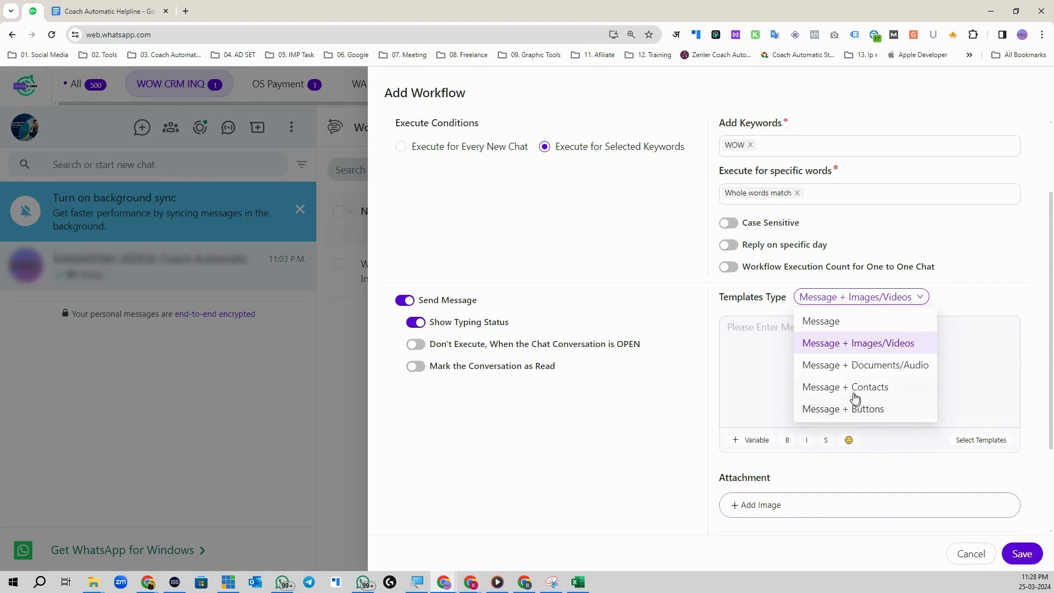
{"action": "left_click", "coordinate": [836, 353]}
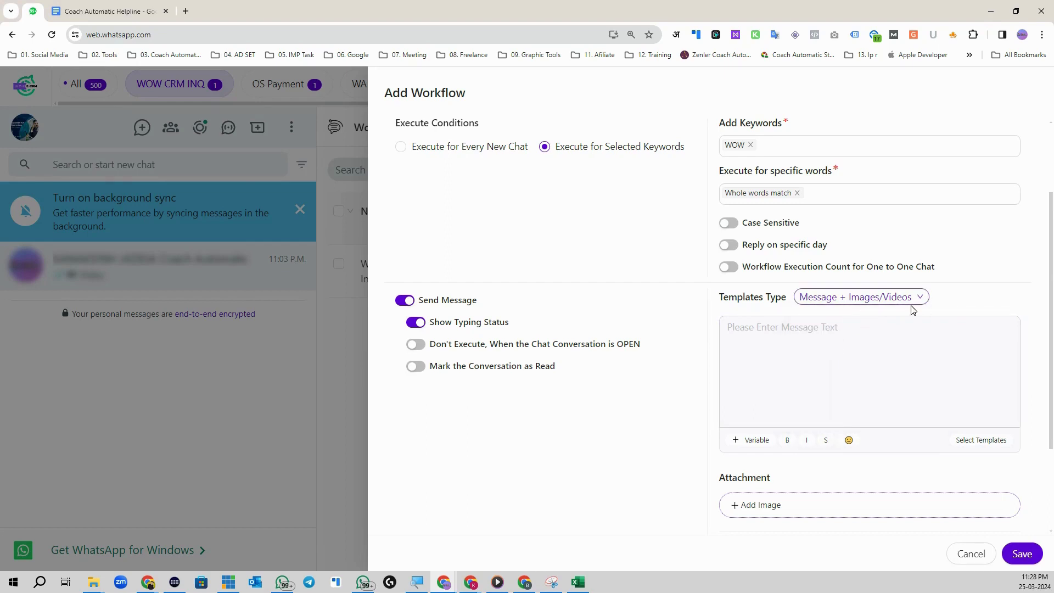
{"action": "left_click", "coordinate": [750, 339]}
{"action": "left_click", "coordinate": [751, 332]}
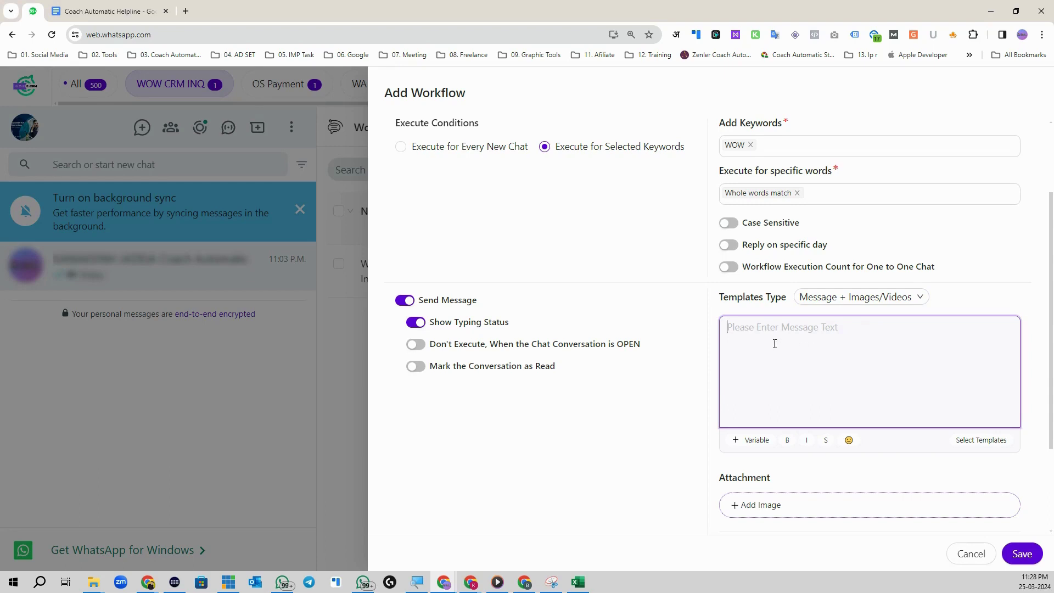
{"action": "scroll", "coordinate": [765, 351], "scroll_direction": "up", "scroll_amount": 2}
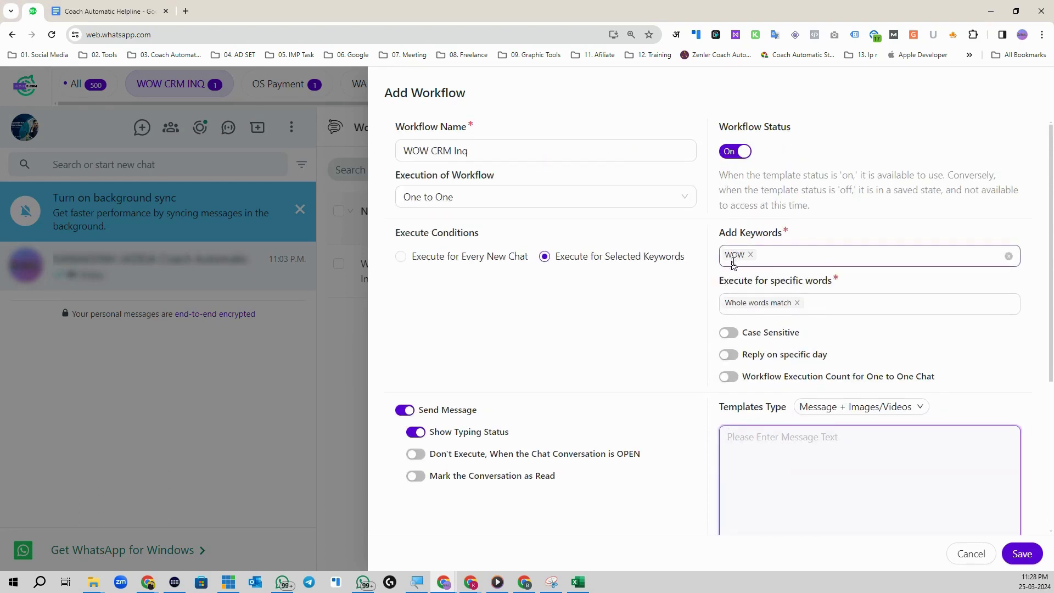
{"action": "scroll", "coordinate": [737, 282], "scroll_direction": "down", "scroll_amount": 3}
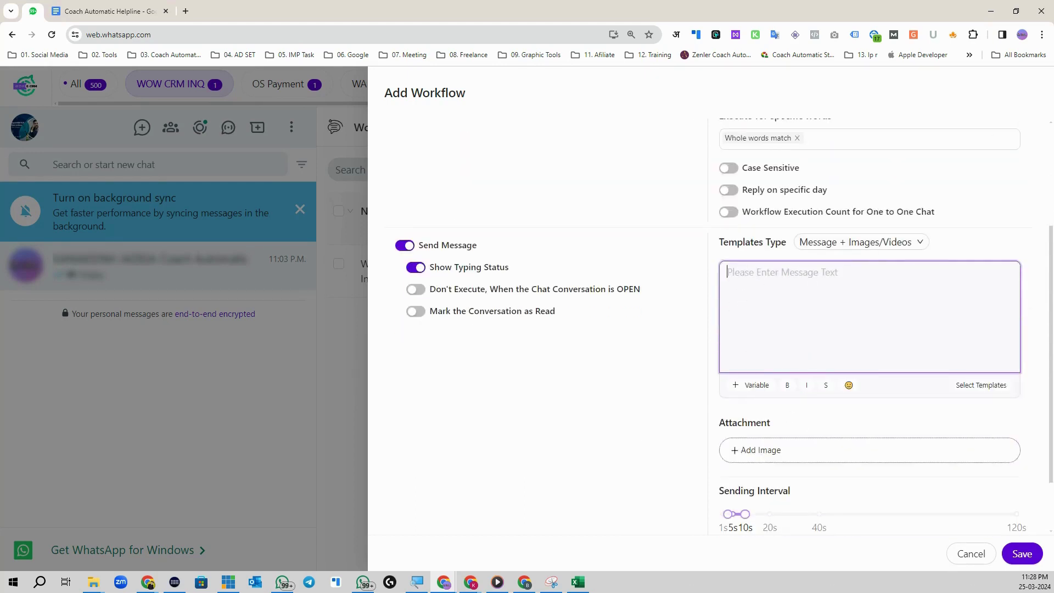
Step: Paste a reply message, insert the WhatsApp-name variable after Hey, then clear all the text
{"action": "key", "text": "ctrl+v"}
{"action": "scroll", "coordinate": [774, 290], "scroll_direction": "down", "scroll_amount": 4}
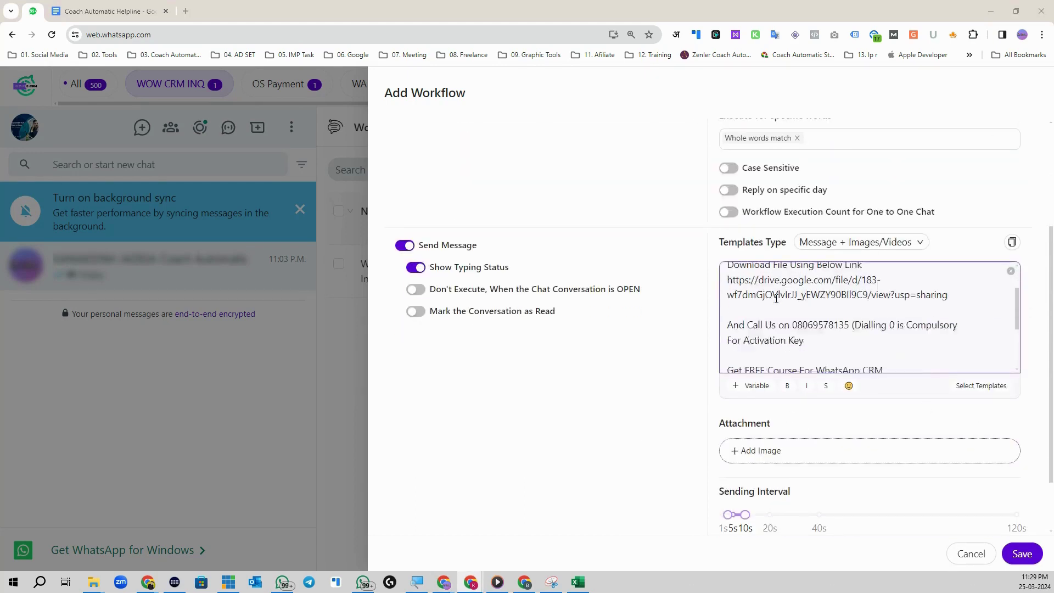
{"action": "scroll", "coordinate": [730, 270], "scroll_direction": "up", "scroll_amount": 4}
{"action": "left_click", "coordinate": [750, 272]}
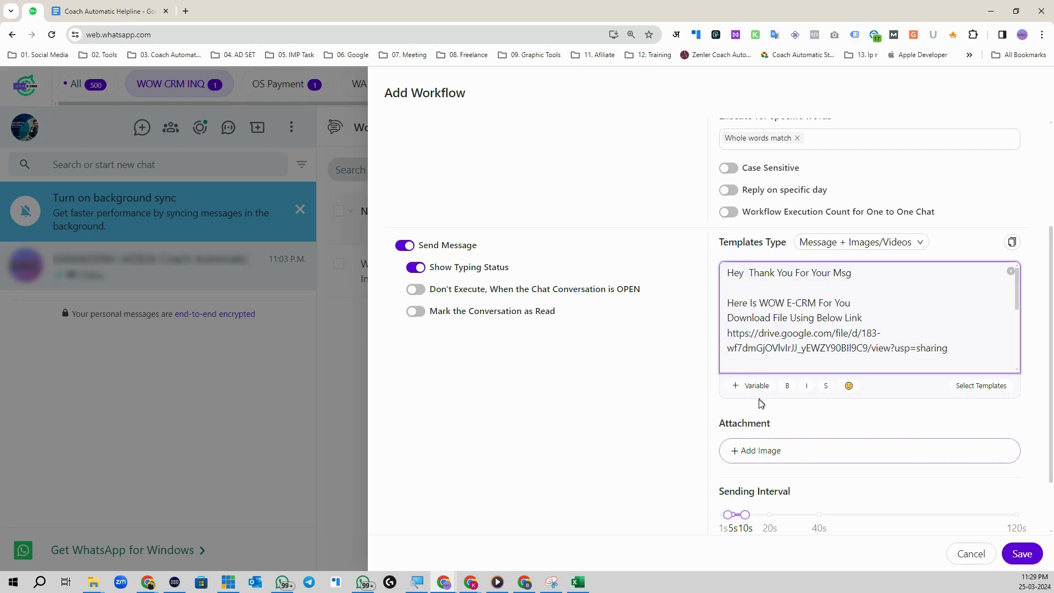
{"action": "left_click", "coordinate": [755, 386]}
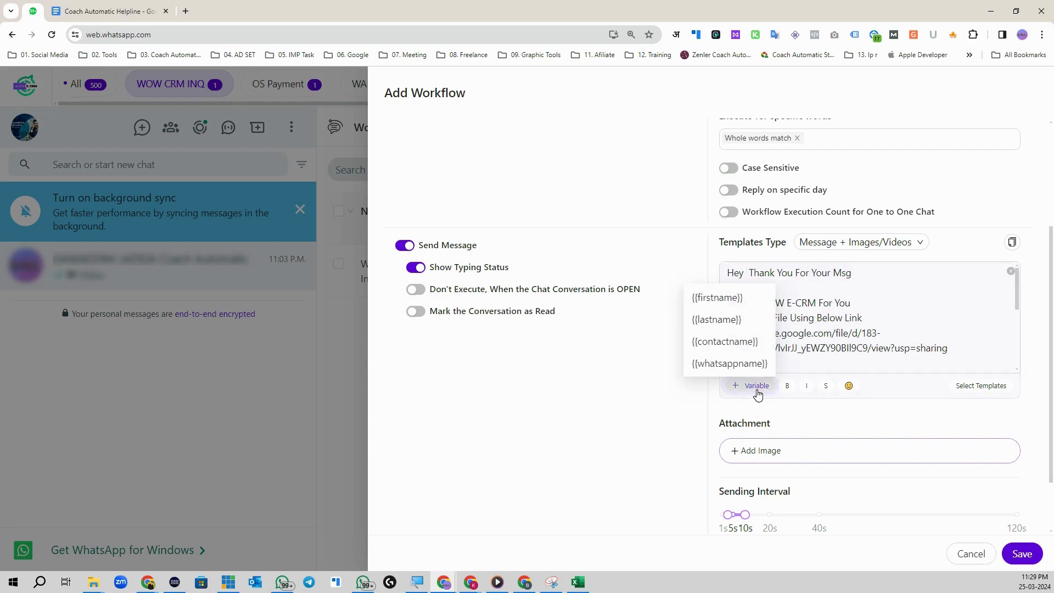
{"action": "left_click", "coordinate": [705, 364]}
{"action": "scroll", "coordinate": [834, 309], "scroll_direction": "up", "scroll_amount": 5}
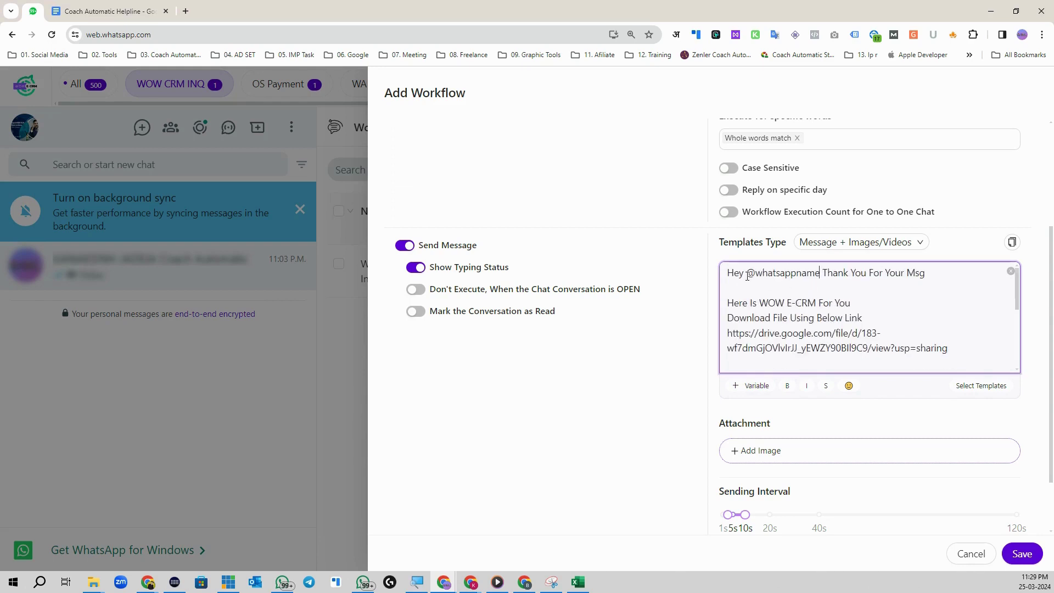
{"action": "left_click_drag", "start_coordinate": [748, 276], "coordinate": [821, 273]}
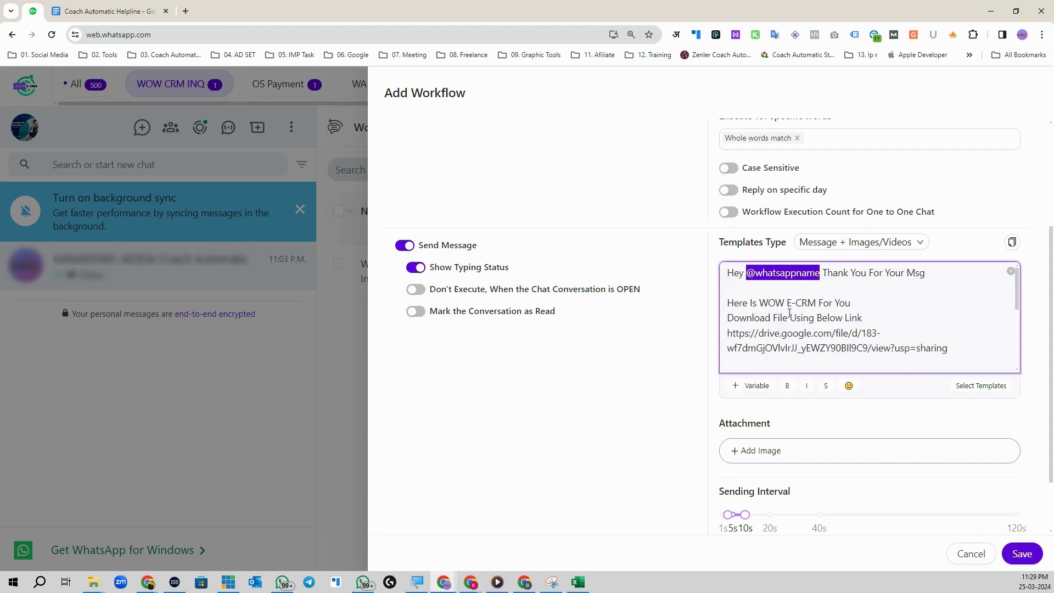
{"action": "scroll", "coordinate": [790, 312], "scroll_direction": "down", "scroll_amount": 2}
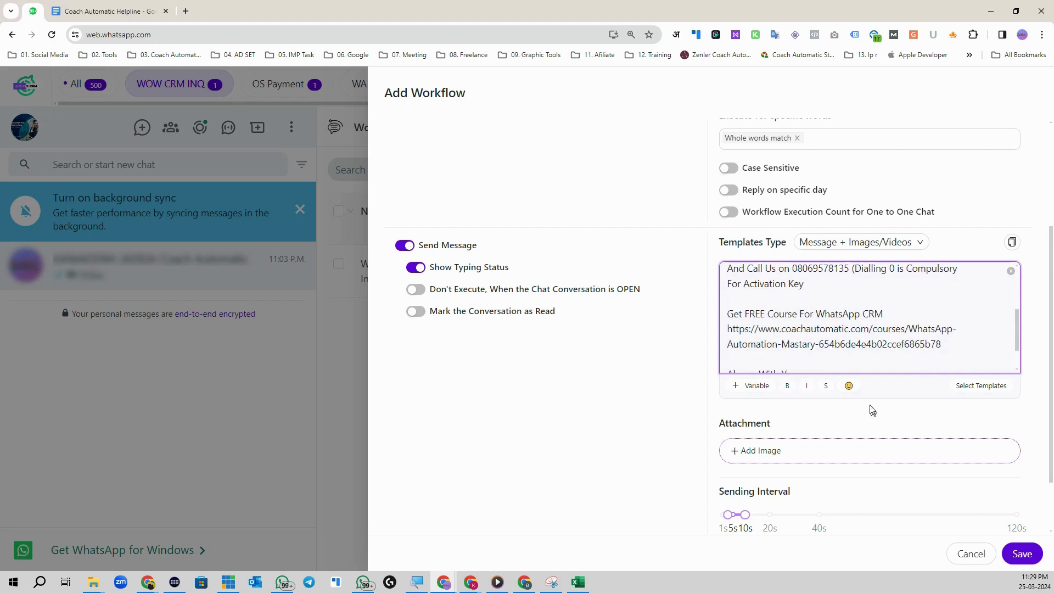
{"action": "scroll", "coordinate": [832, 293], "scroll_direction": "up", "scroll_amount": 3}
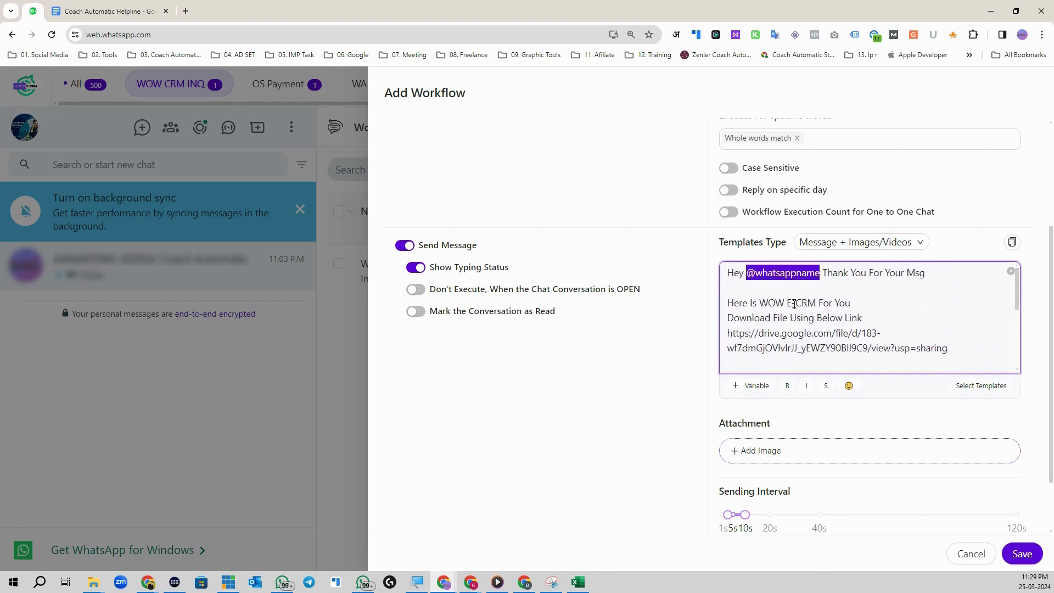
{"action": "left_click", "coordinate": [839, 322]}
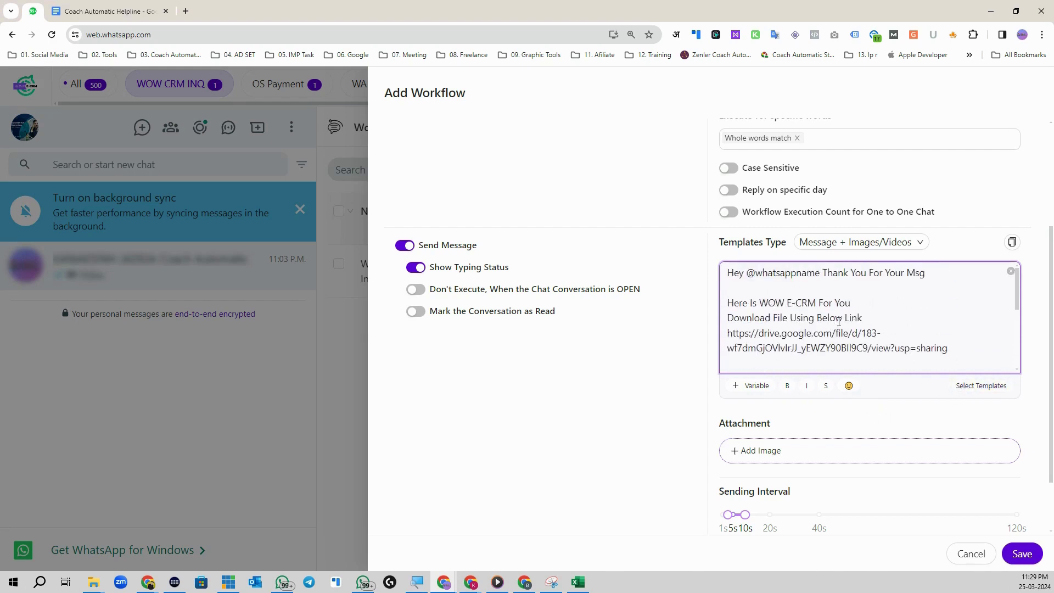
{"action": "key", "text": "ctrl+a"}
{"action": "key", "text": "BackSpace"}
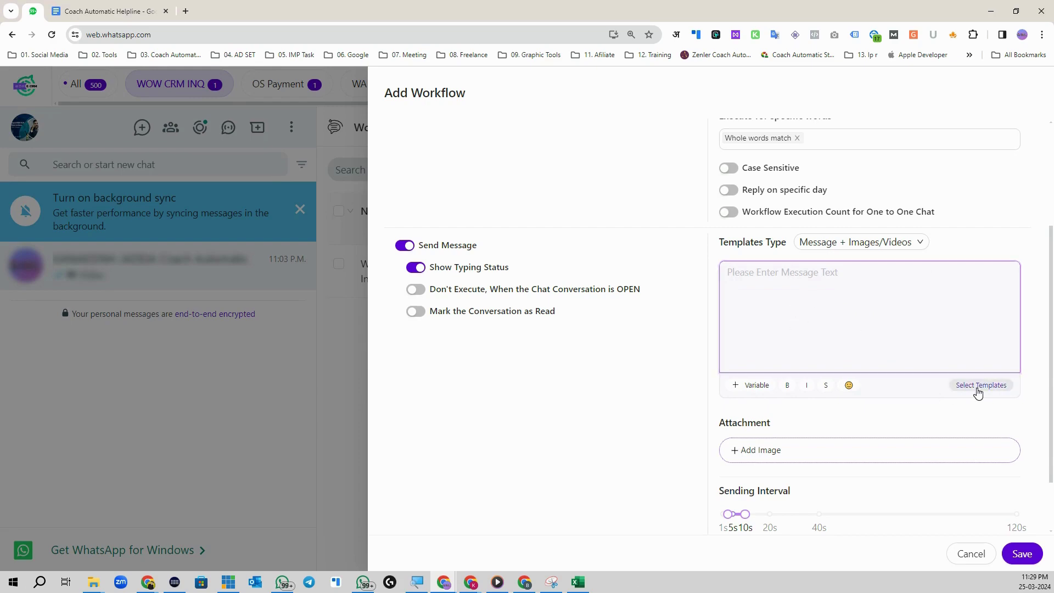
Step: Load the 'WOW E-CRM Download [One to One]' saved template into the reply
{"action": "left_click", "coordinate": [970, 387]}
{"action": "left_click", "coordinate": [346, 195]}
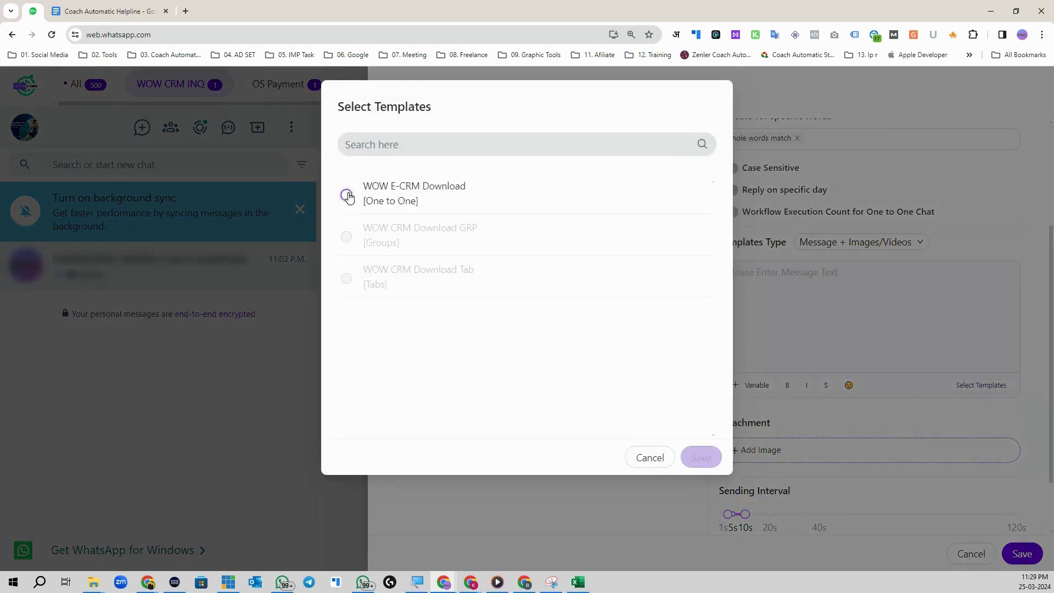
{"action": "left_click", "coordinate": [701, 457]}
{"action": "scroll", "coordinate": [826, 304], "scroll_direction": "down", "scroll_amount": 3}
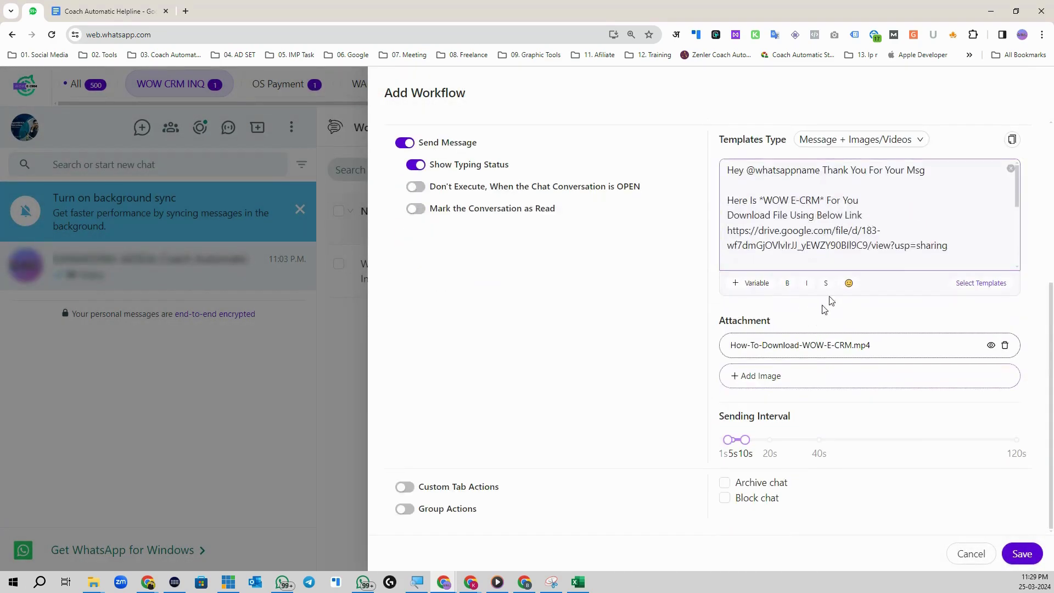
{"action": "scroll", "coordinate": [858, 219], "scroll_direction": "down", "scroll_amount": 3}
{"action": "scroll", "coordinate": [858, 220], "scroll_direction": "down", "scroll_amount": 1}
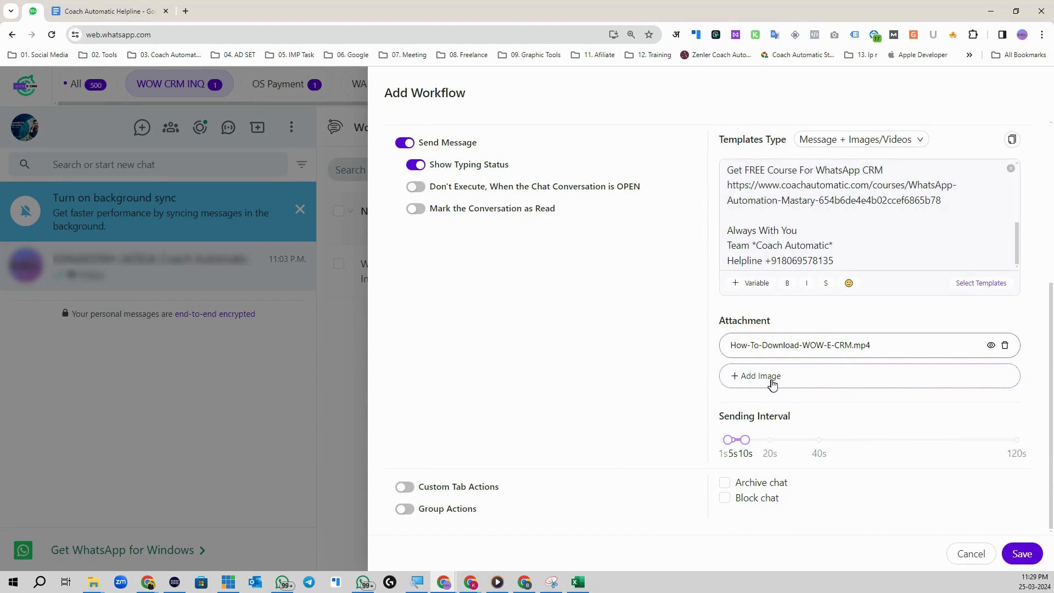
Step: Try attaching How-To-install-WOW-E-CRM-in-Chrome from 01. How To Videos; it exceeds 16 MB
{"action": "left_click", "coordinate": [774, 383]}
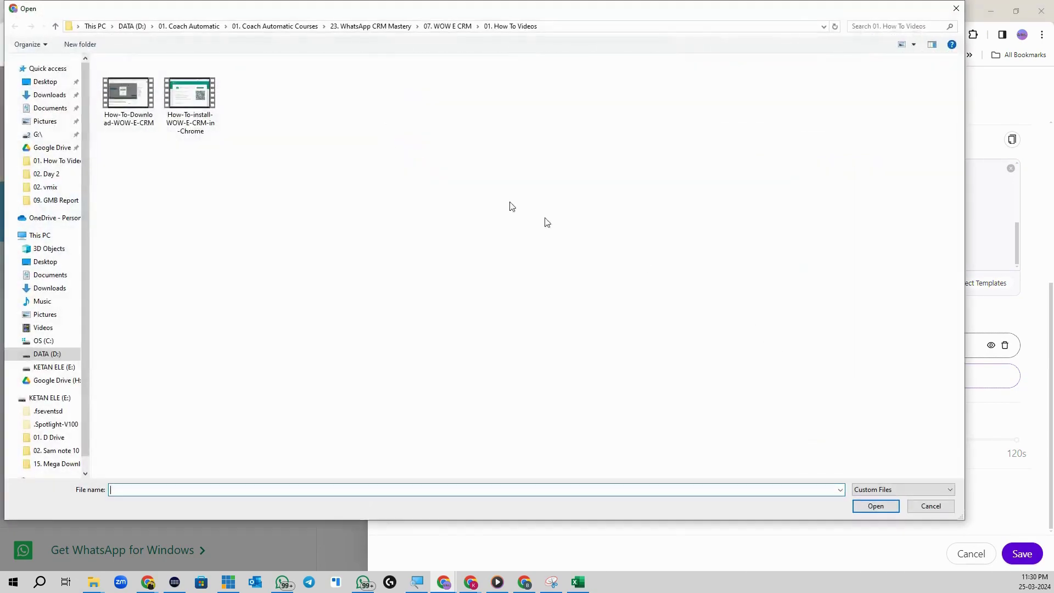
{"action": "left_click", "coordinate": [430, 29]}
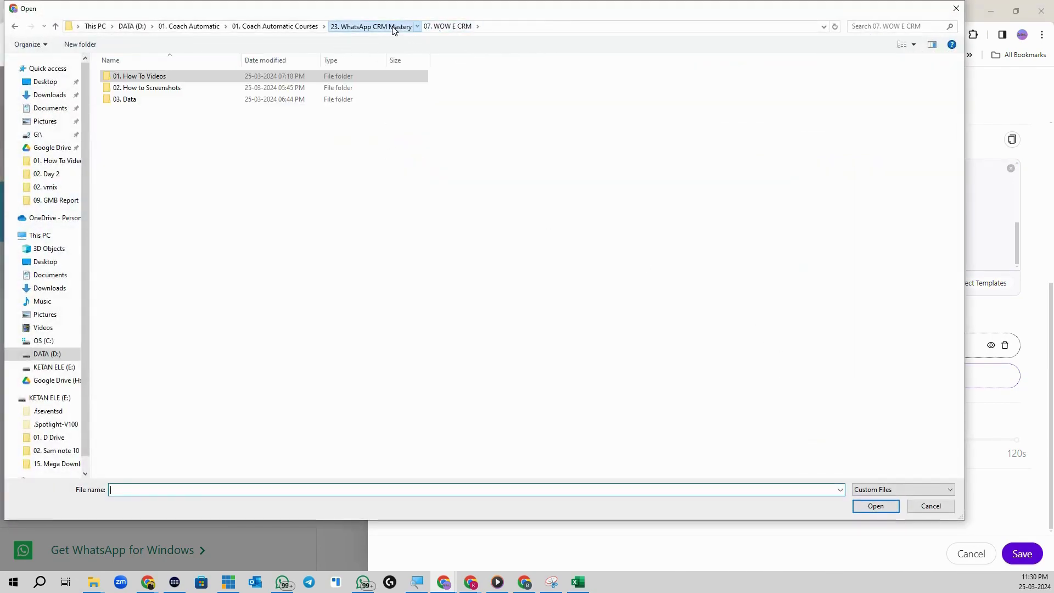
{"action": "left_click", "coordinate": [384, 26]}
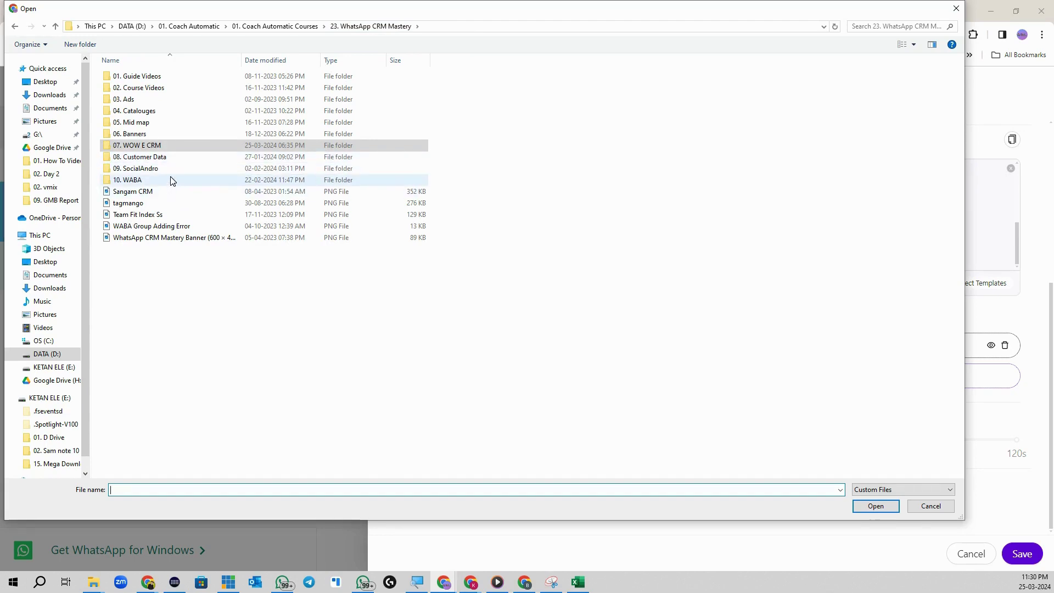
{"action": "double_click", "coordinate": [169, 146]}
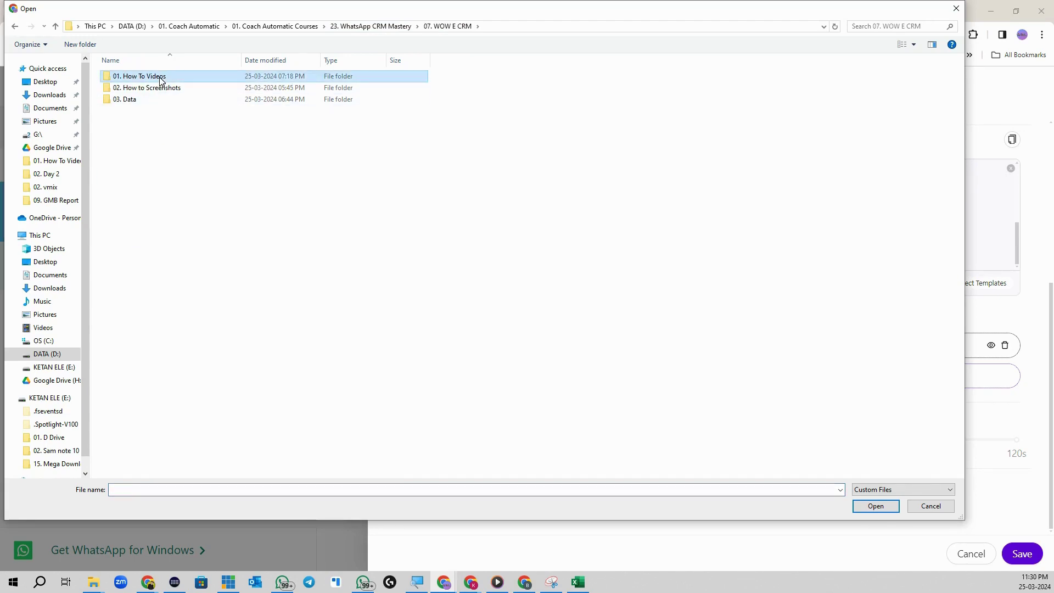
{"action": "double_click", "coordinate": [160, 80]}
{"action": "left_click", "coordinate": [170, 88]}
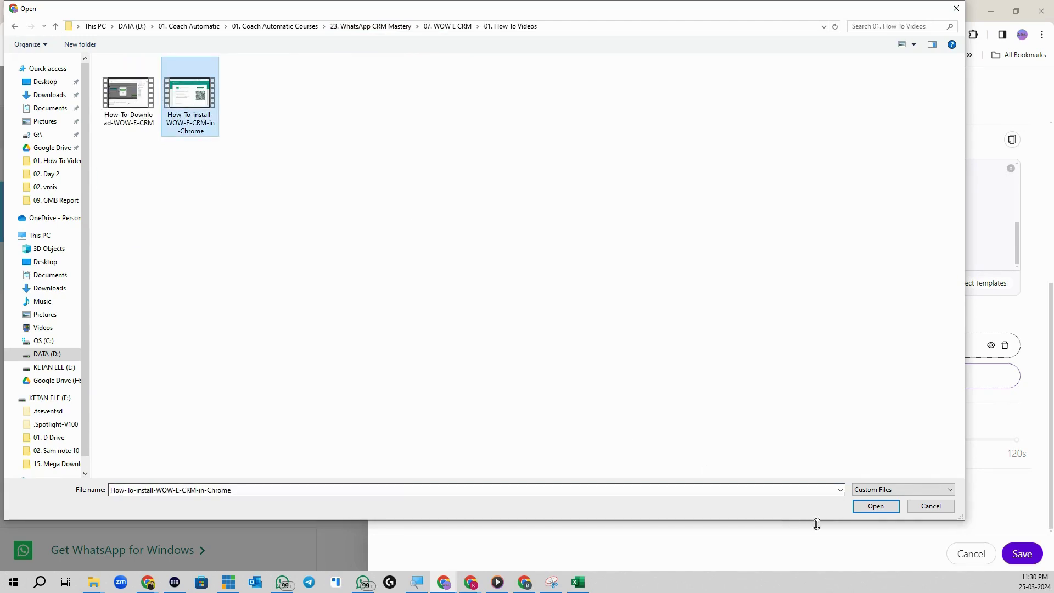
{"action": "left_click", "coordinate": [875, 506]}
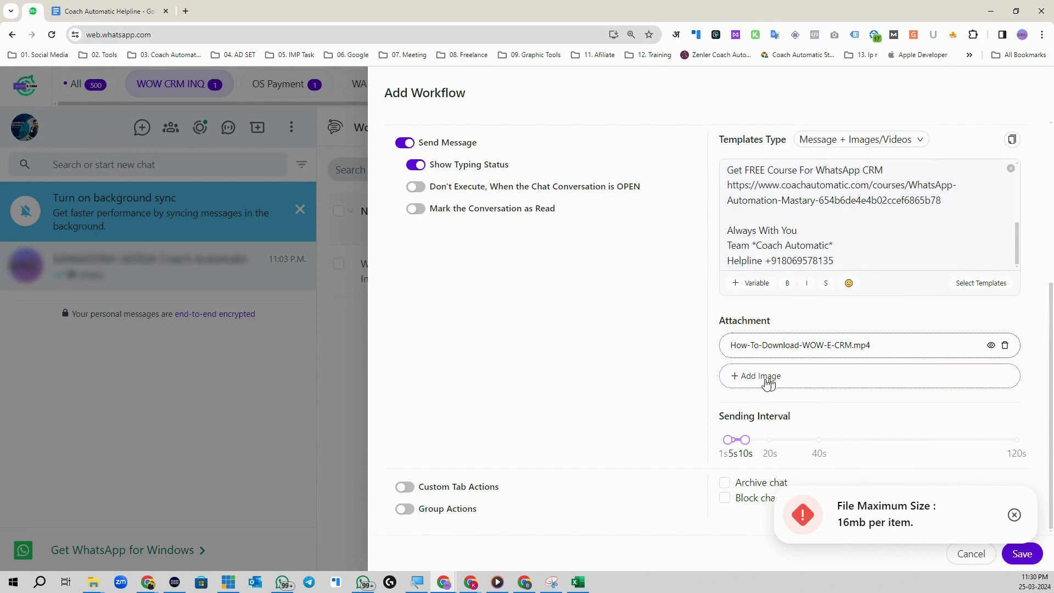
Step: Widen the Sending Interval to start at 8 seconds with a higher upper limit
{"action": "mouse_move", "coordinate": [746, 439]}
{"action": "left_mouse_down"}
{"action": "mouse_move", "coordinate": [770, 440]}
{"action": "mouse_move", "coordinate": [746, 446]}
{"action": "mouse_move", "coordinate": [769, 441]}
{"action": "mouse_move", "coordinate": [757, 445]}
{"action": "left_mouse_up"}
{"action": "left_click_drag", "start_coordinate": [745, 441], "coordinate": [756, 444]}
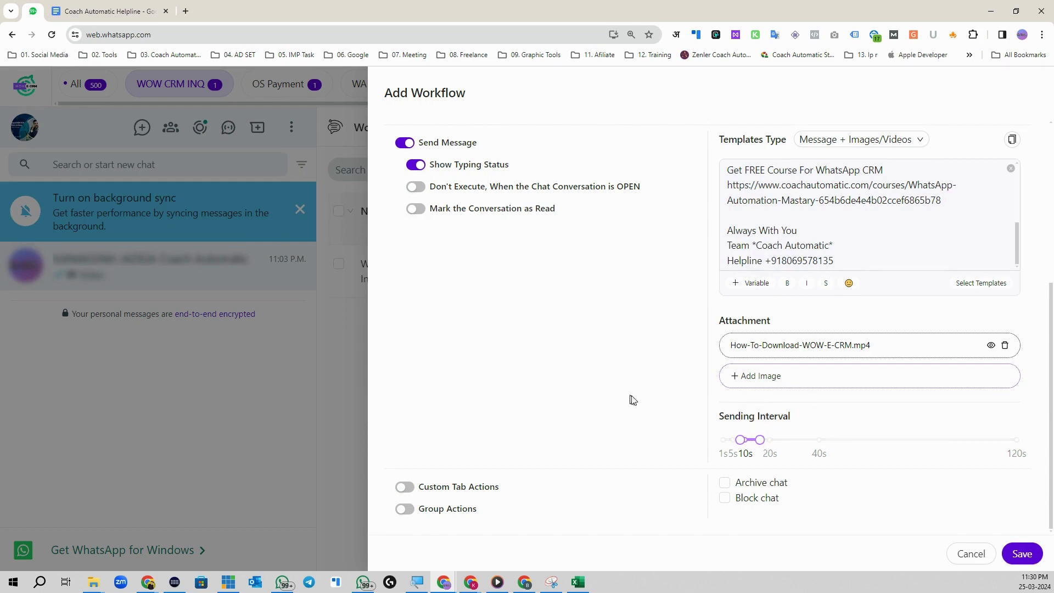
{"action": "scroll", "coordinate": [873, 247], "scroll_direction": "up", "scroll_amount": 5}
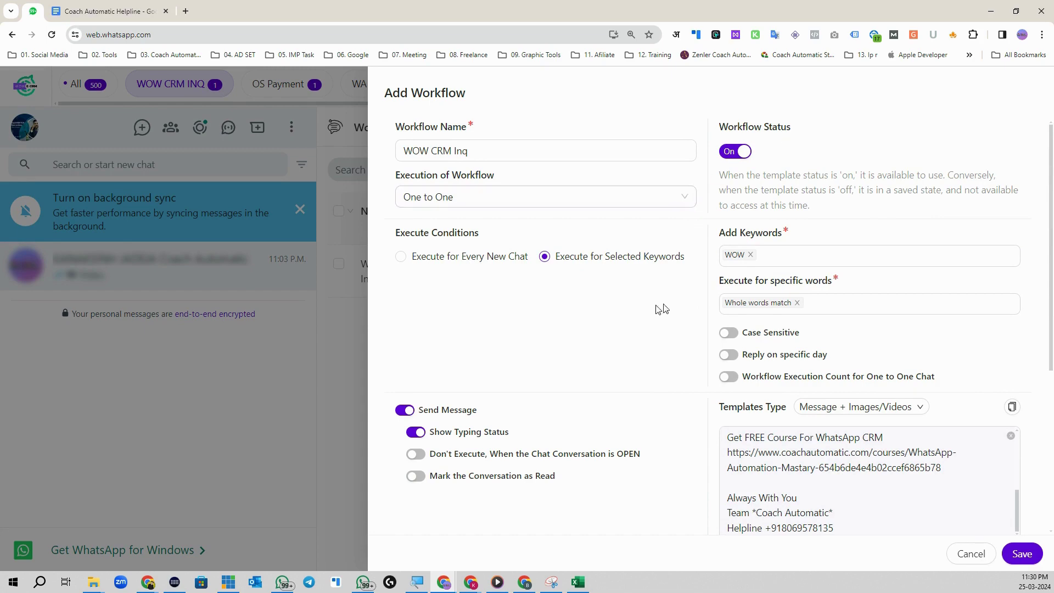
Step: Turn on Custom Tab Actions and add responding contacts to the WOW CRM INQ chat tab
{"action": "scroll", "coordinate": [600, 333], "scroll_direction": "down", "scroll_amount": 5}
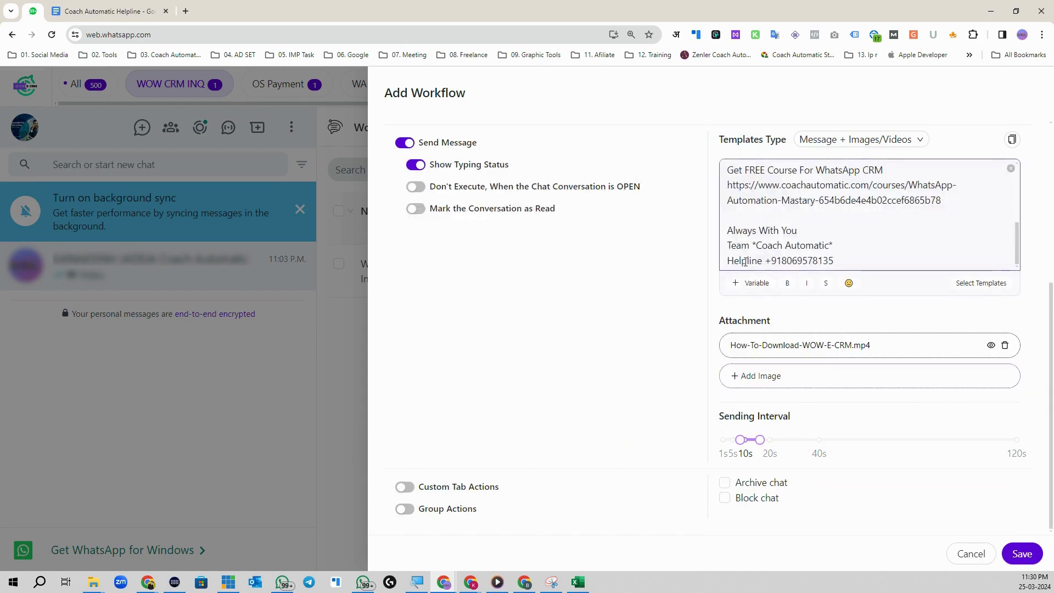
{"action": "scroll", "coordinate": [665, 366], "scroll_direction": "up", "scroll_amount": 4}
{"action": "scroll", "coordinate": [666, 366], "scroll_direction": "up", "scroll_amount": 2}
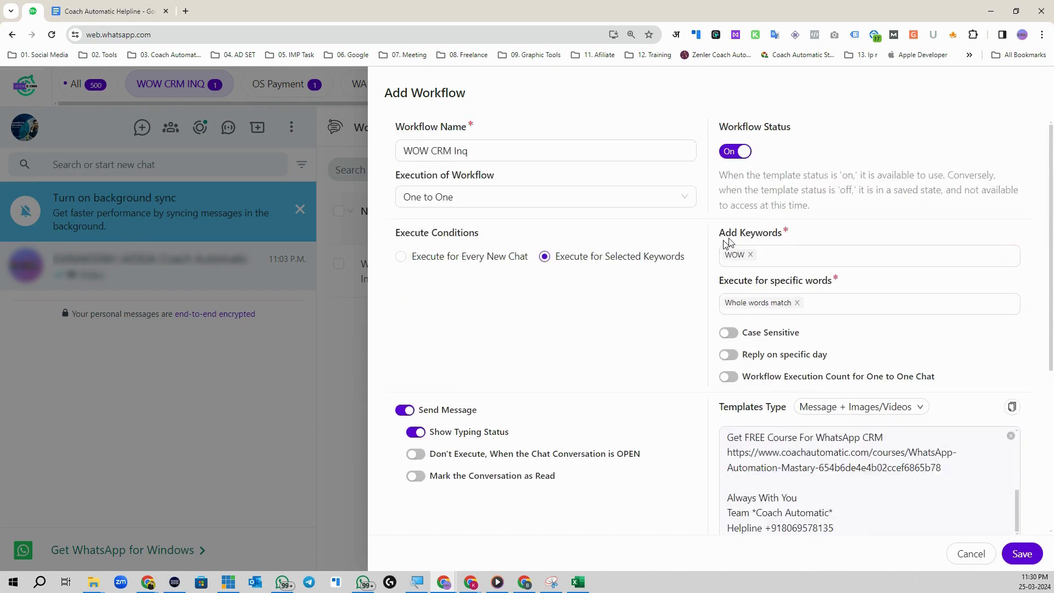
{"action": "scroll", "coordinate": [653, 351], "scroll_direction": "down", "scroll_amount": 3}
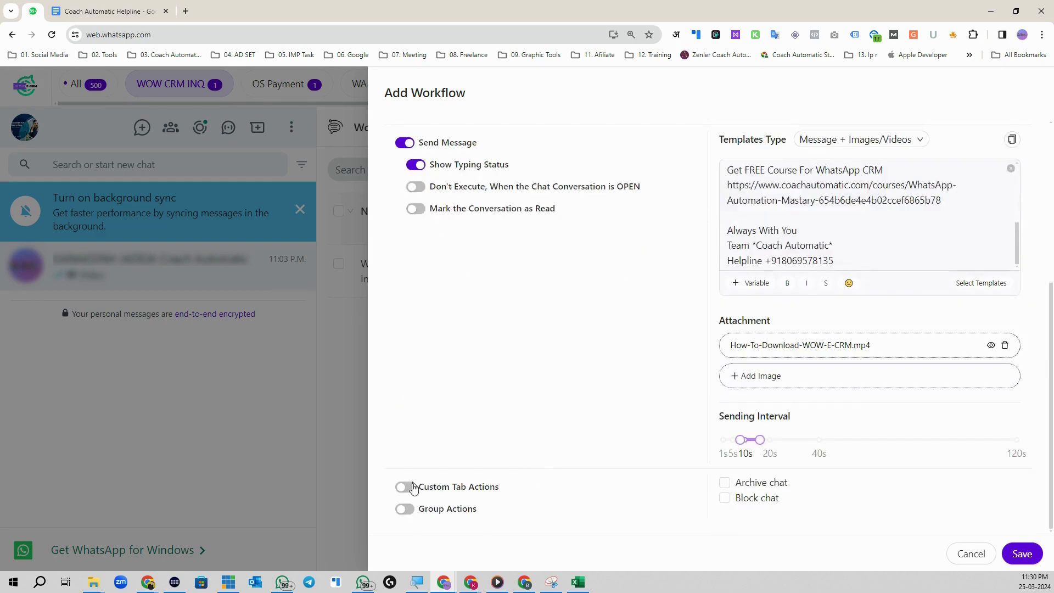
{"action": "left_click", "coordinate": [404, 487]}
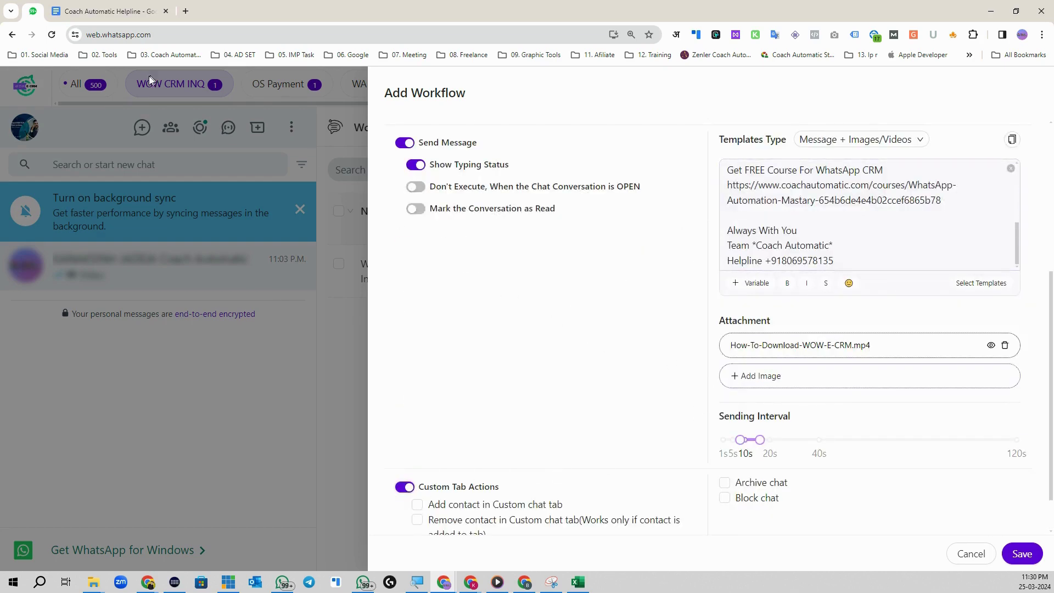
{"action": "scroll", "coordinate": [652, 383], "scroll_direction": "down", "scroll_amount": 1}
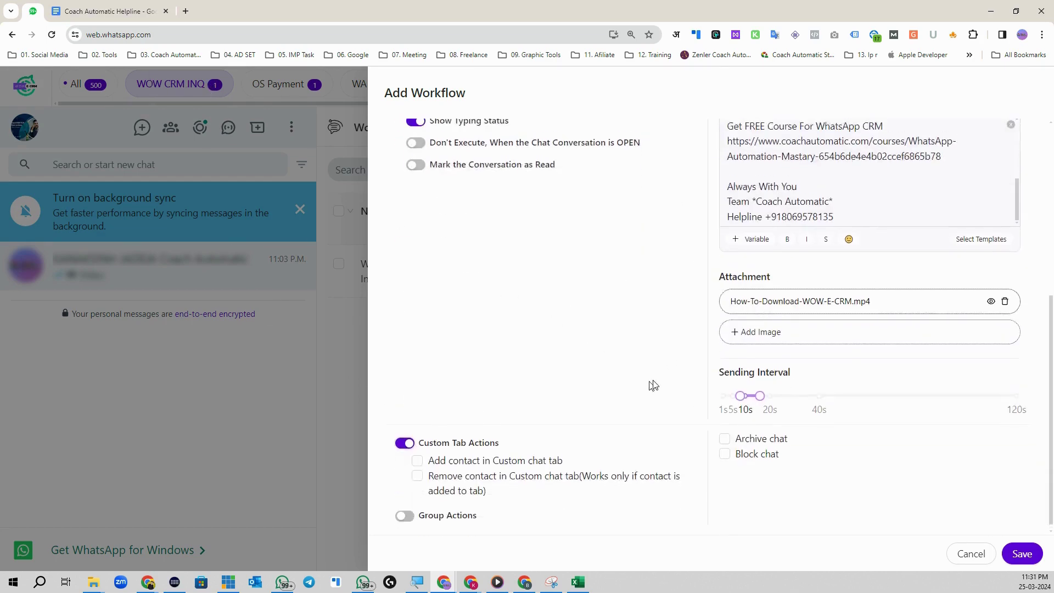
{"action": "scroll", "coordinate": [652, 384], "scroll_direction": "up", "scroll_amount": 5}
{"action": "scroll", "coordinate": [613, 435], "scroll_direction": "down", "scroll_amount": 5}
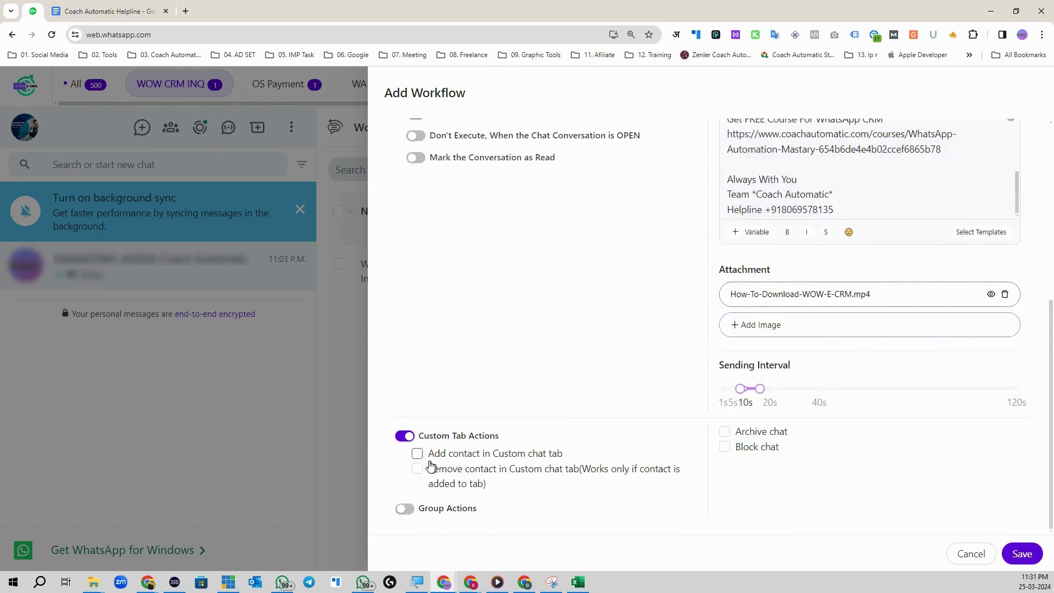
{"action": "left_click", "coordinate": [417, 454]}
{"action": "left_click", "coordinate": [486, 476]}
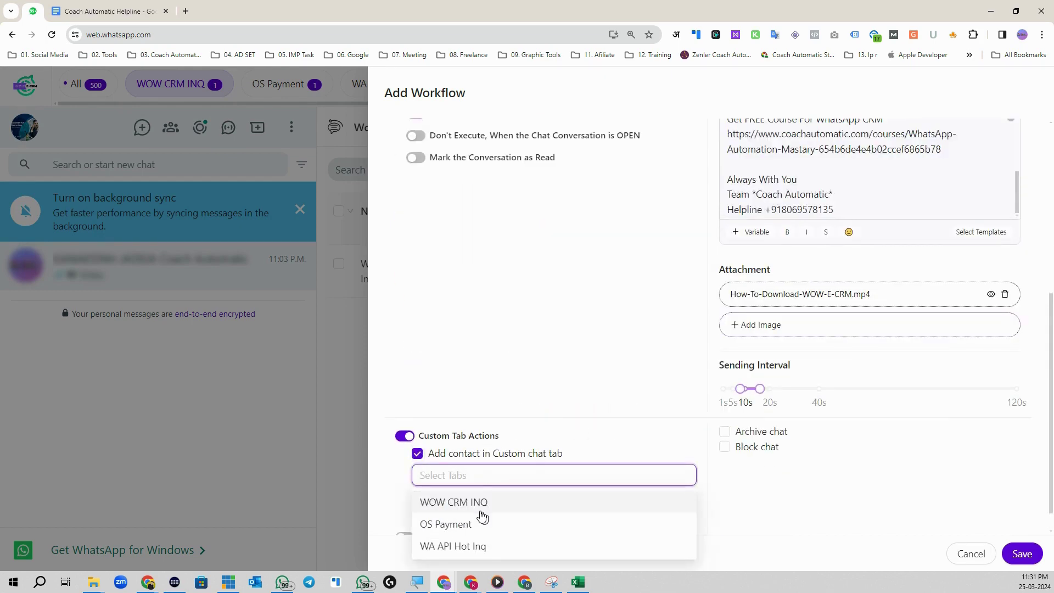
{"action": "left_click", "coordinate": [457, 504]}
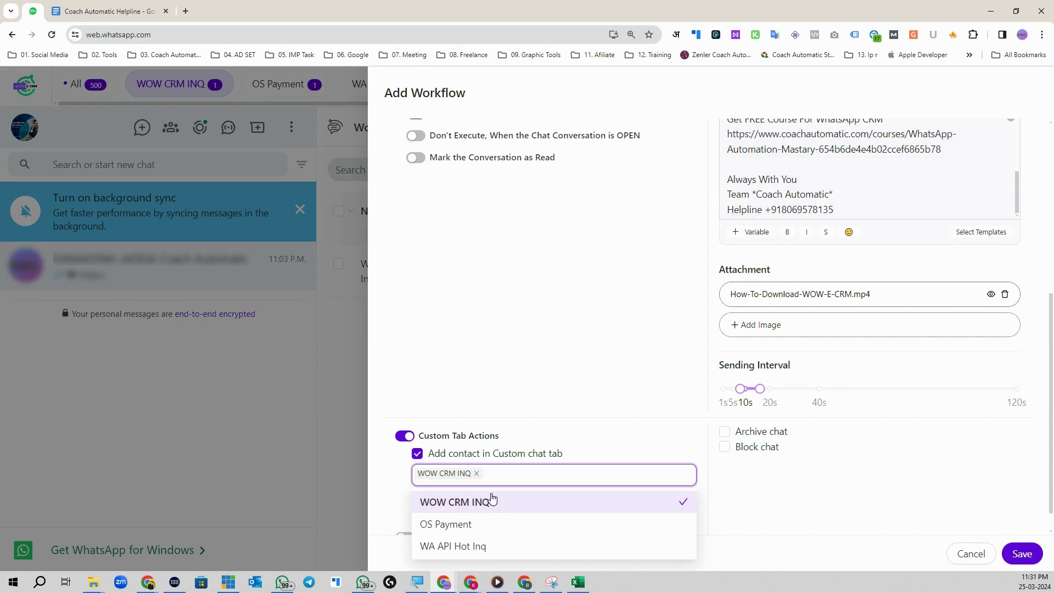
{"action": "left_click", "coordinate": [630, 456]}
{"action": "left_click", "coordinate": [416, 455]}
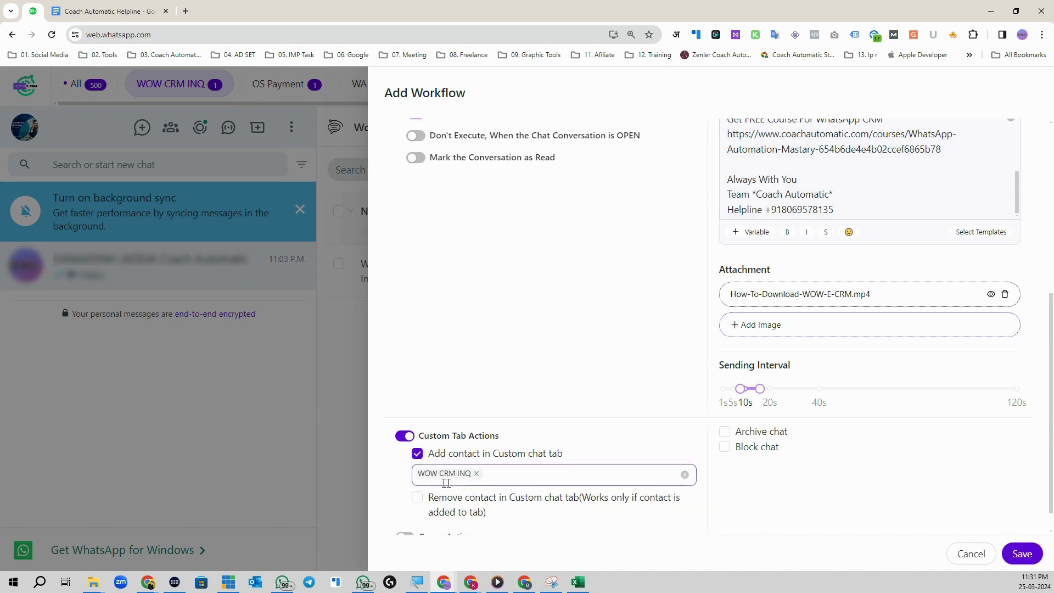
Step: Leave custom-tab removal unchecked and switch Group Actions on
{"action": "left_click", "coordinate": [417, 497]}
{"action": "scroll", "coordinate": [604, 511], "scroll_direction": "down", "scroll_amount": 1}
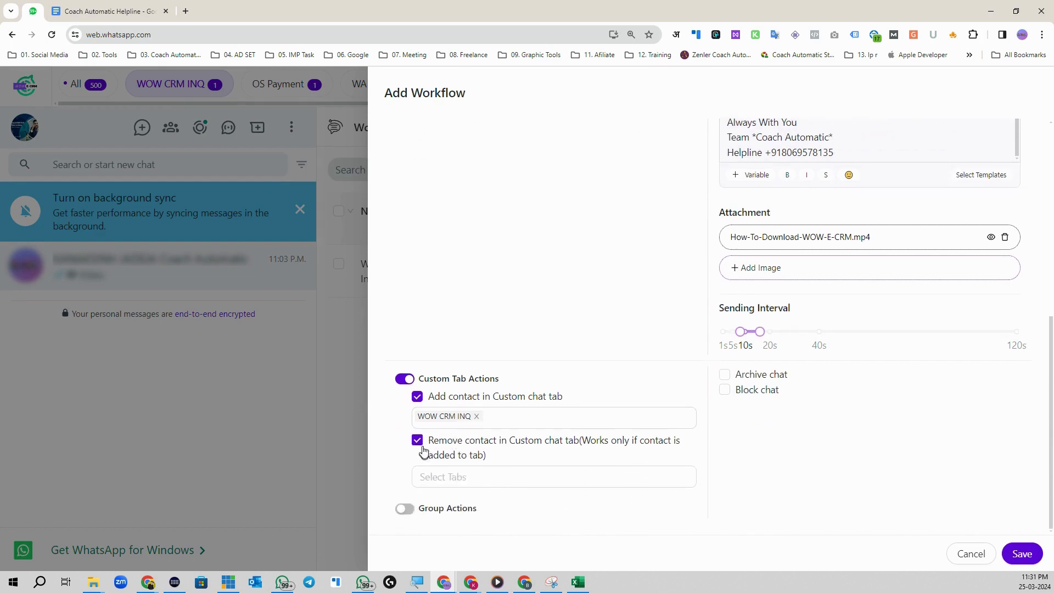
{"action": "scroll", "coordinate": [801, 181], "scroll_direction": "up", "scroll_amount": 3}
{"action": "scroll", "coordinate": [801, 181], "scroll_direction": "up", "scroll_amount": 3}
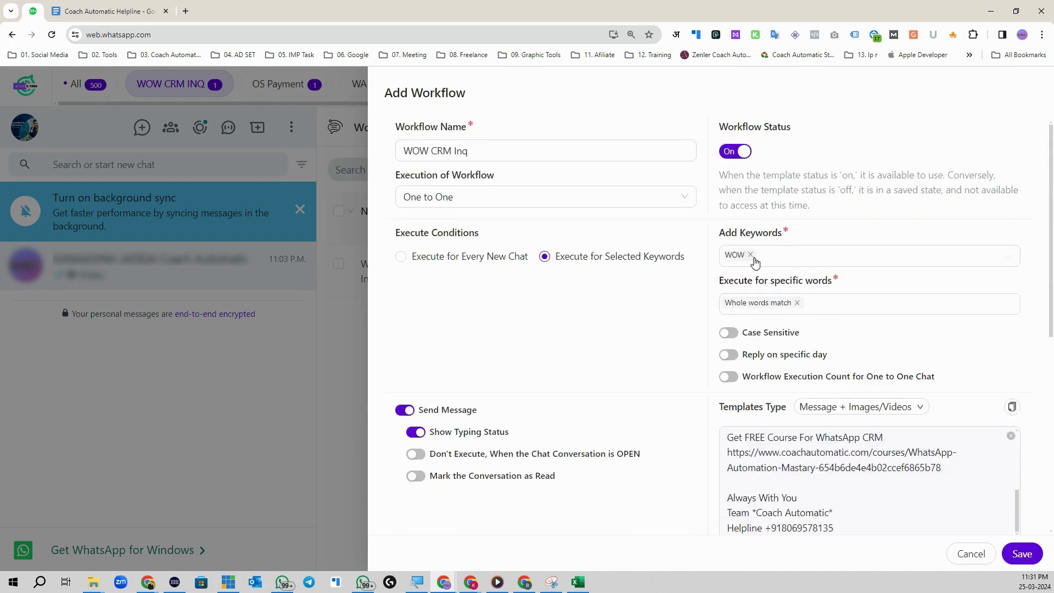
{"action": "left_click", "coordinate": [765, 309]}
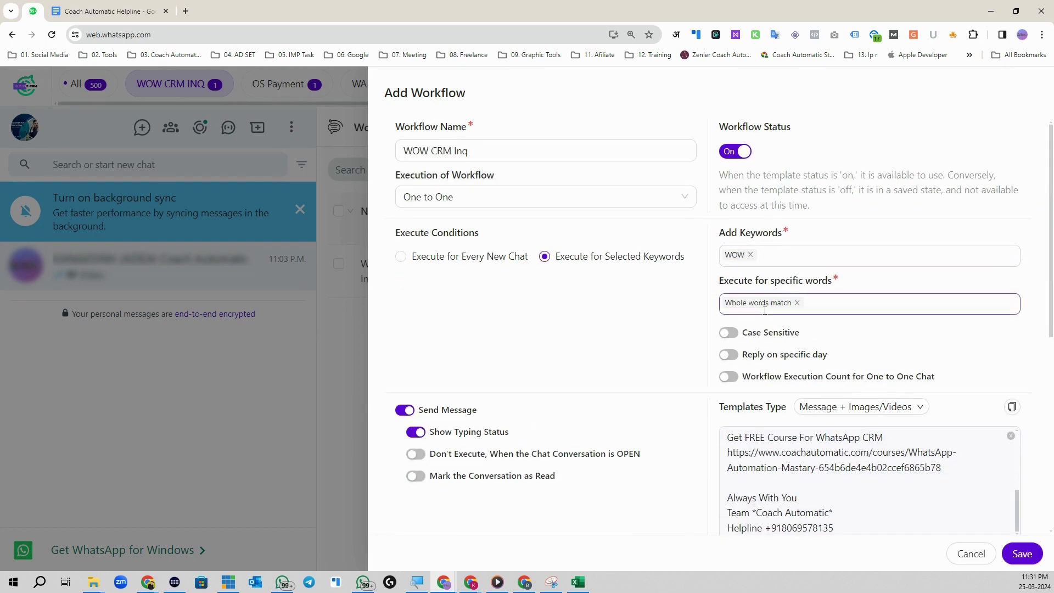
{"action": "scroll", "coordinate": [843, 383], "scroll_direction": "down", "scroll_amount": 5}
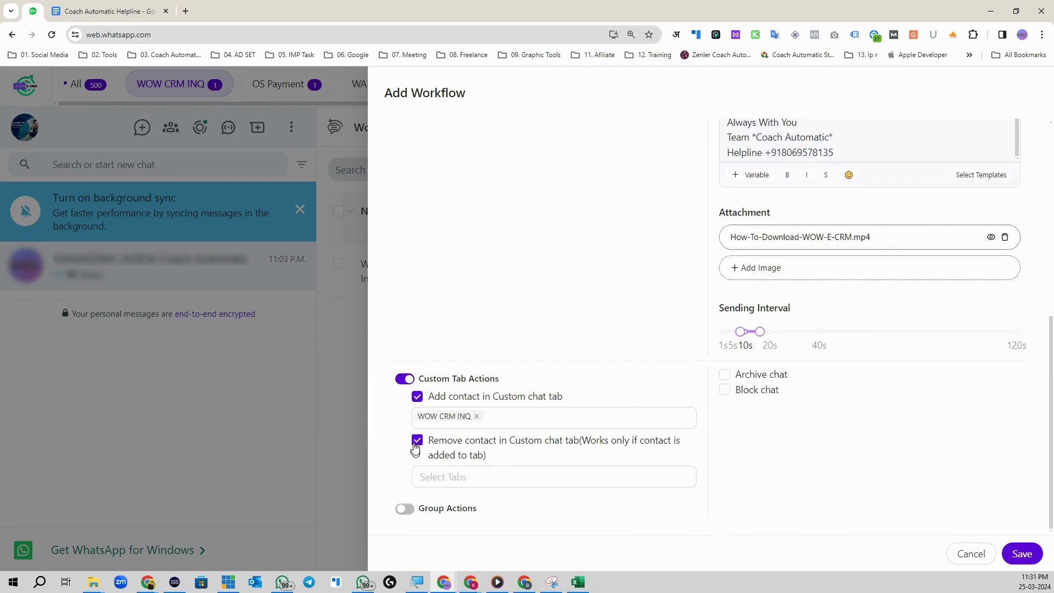
{"action": "left_click", "coordinate": [438, 484]}
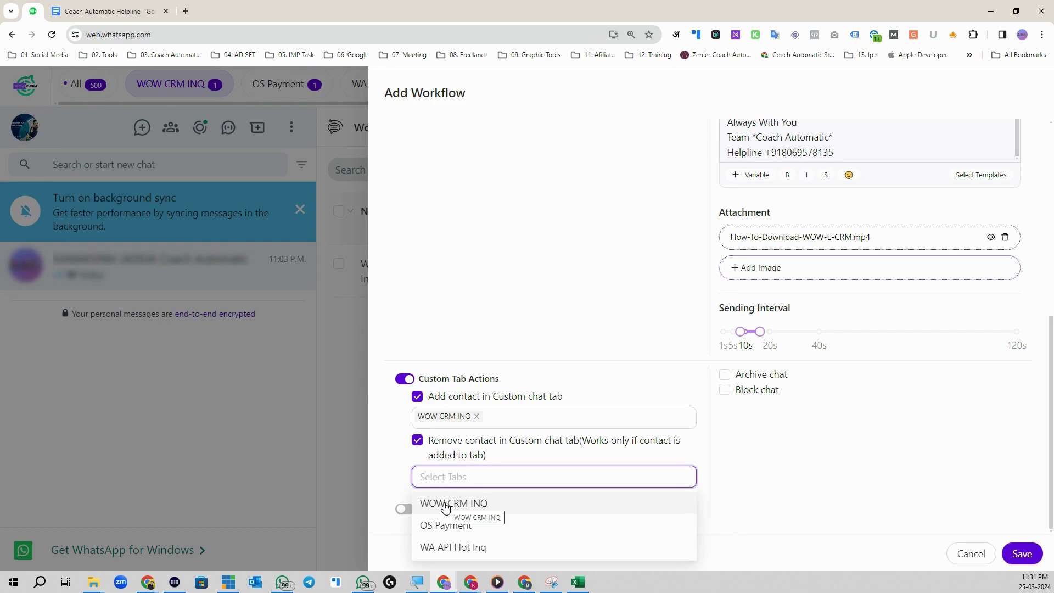
{"action": "left_click", "coordinate": [416, 443]}
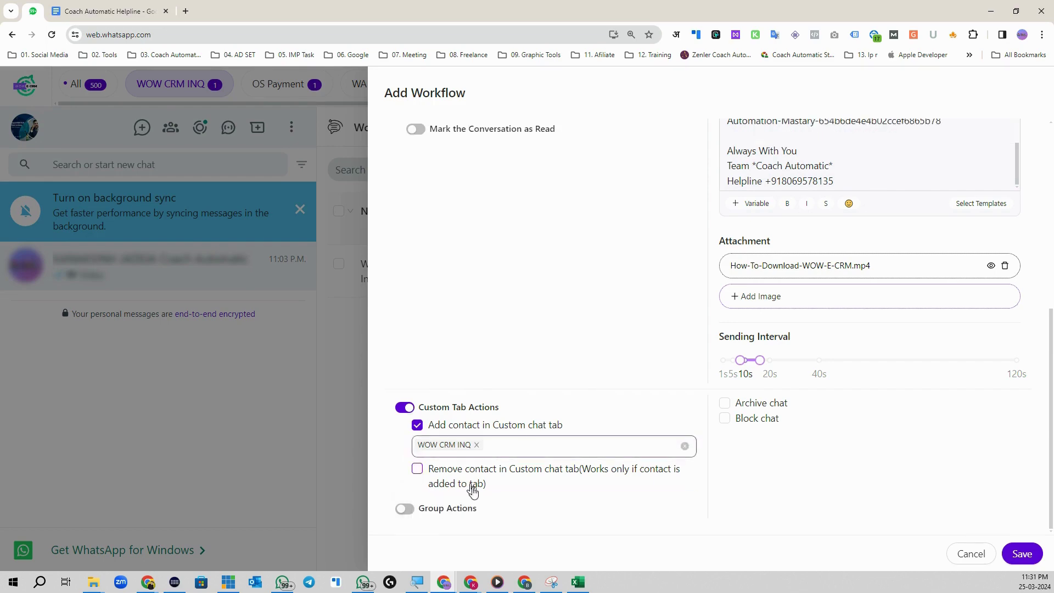
{"action": "left_click", "coordinate": [404, 509]}
{"action": "scroll", "coordinate": [471, 489], "scroll_direction": "down", "scroll_amount": 1}
{"action": "scroll", "coordinate": [773, 297], "scroll_direction": "up", "scroll_amount": 6}
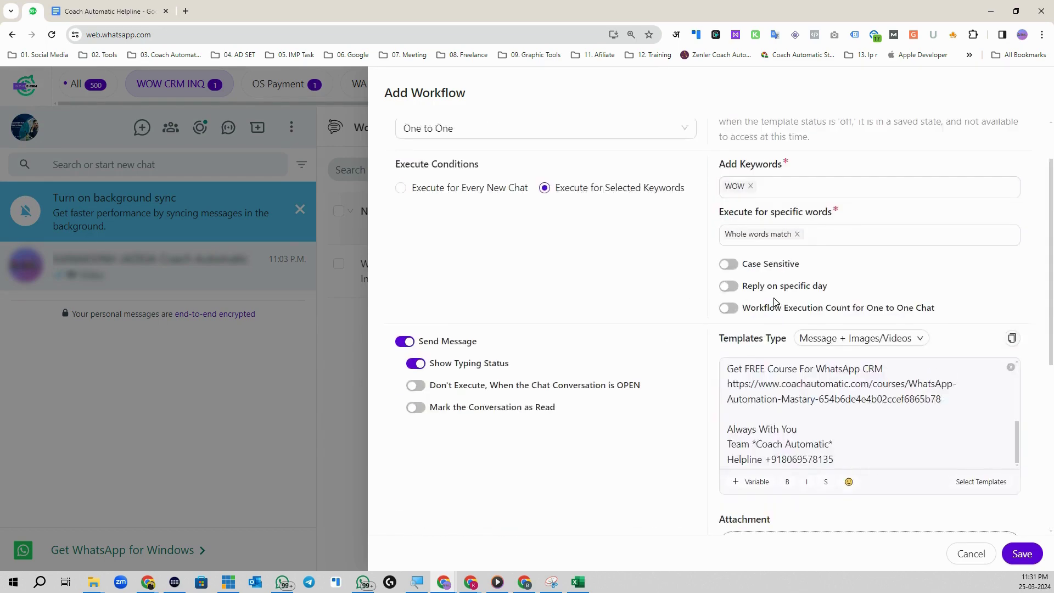
{"action": "scroll", "coordinate": [773, 298], "scroll_direction": "up", "scroll_amount": 2}
{"action": "scroll", "coordinate": [806, 384], "scroll_direction": "down", "scroll_amount": 4}
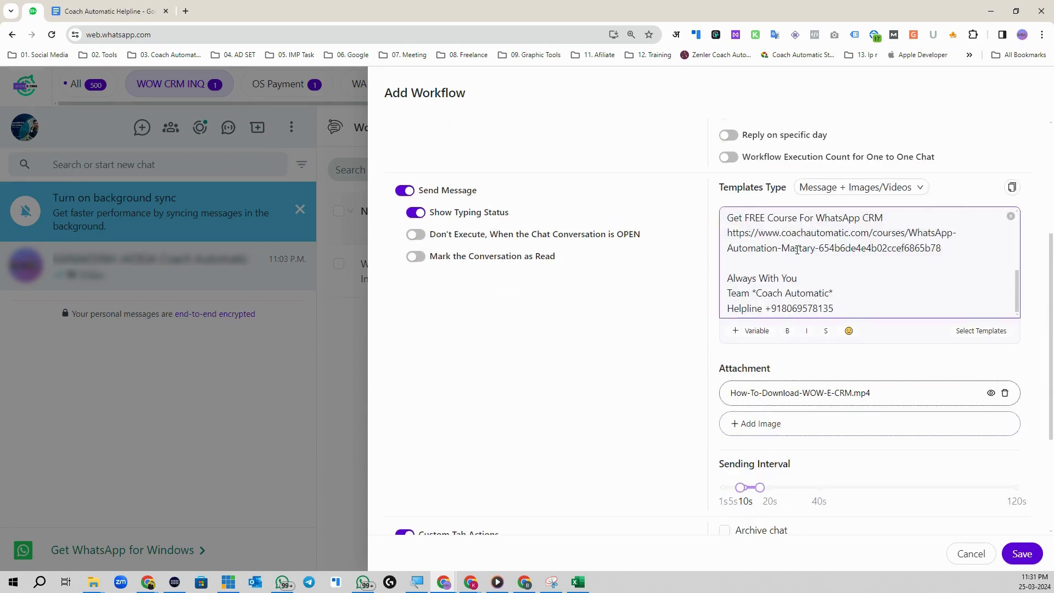
Step: Enable Add into Groups and choose the GMB Promo group
{"action": "scroll", "coordinate": [643, 403], "scroll_direction": "down", "scroll_amount": 3}
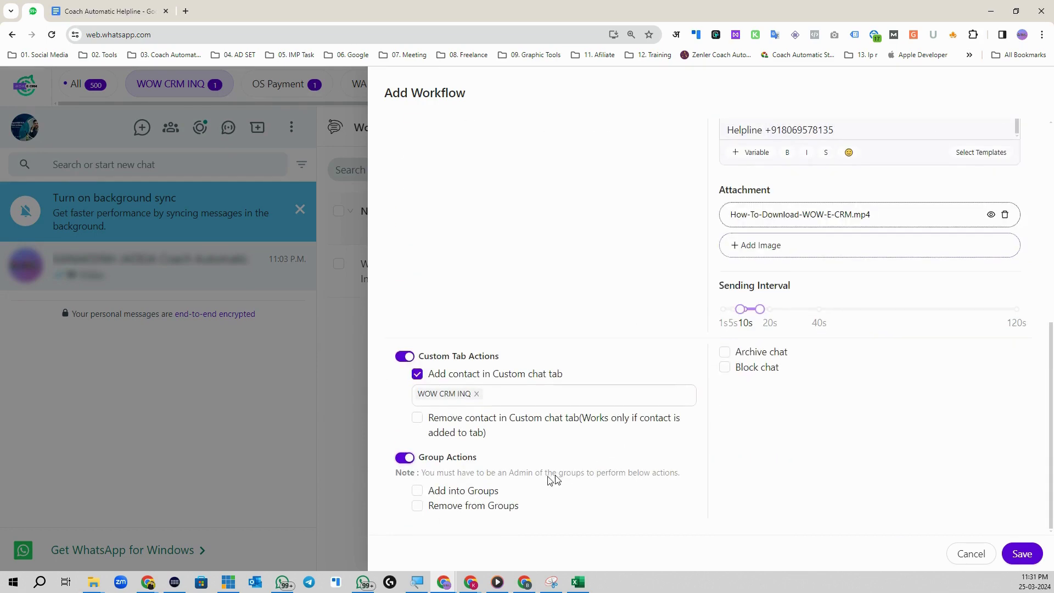
{"action": "left_click", "coordinate": [418, 492]}
{"action": "left_click", "coordinate": [501, 513]}
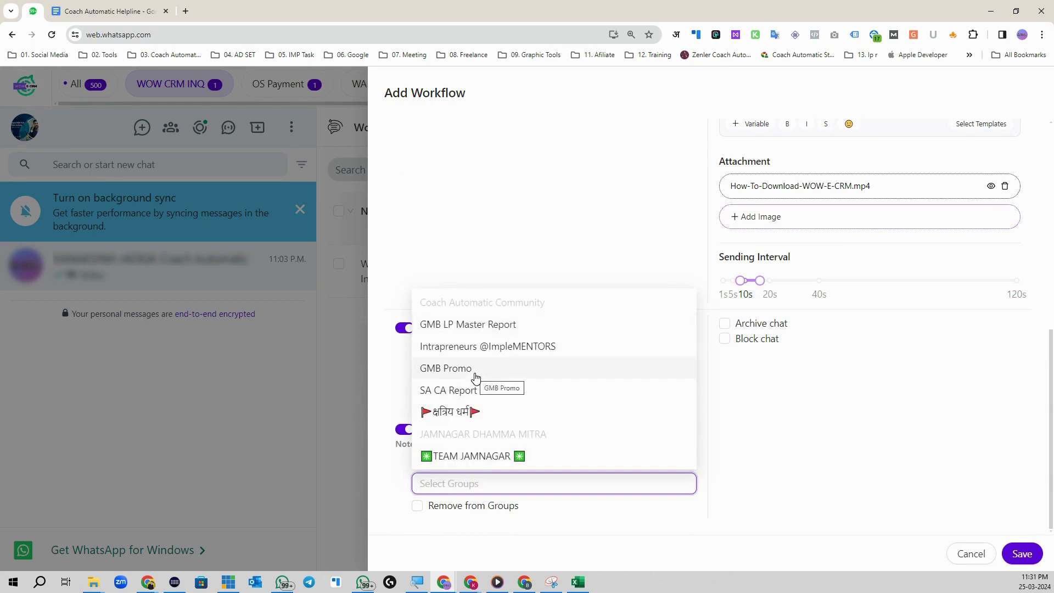
{"action": "left_click", "coordinate": [476, 378]}
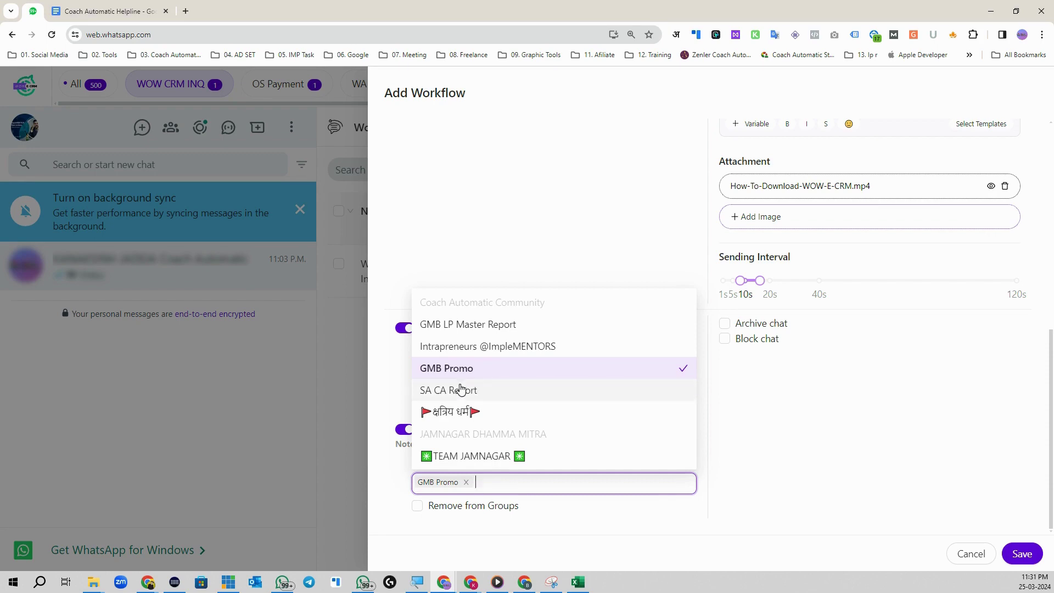
{"action": "left_click", "coordinate": [763, 447]}
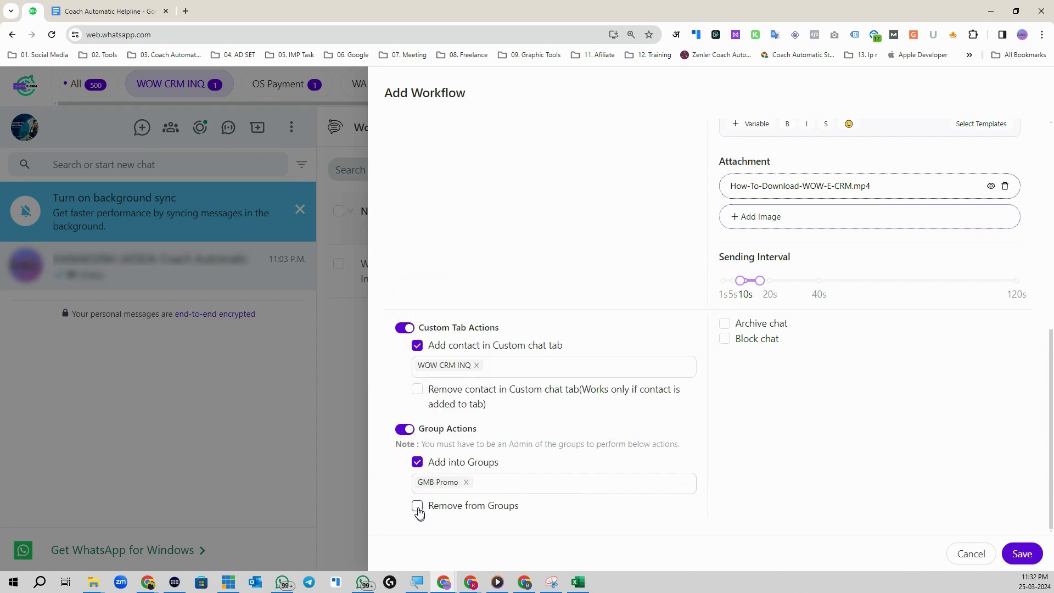
{"action": "scroll", "coordinate": [418, 508], "scroll_direction": "up", "scroll_amount": 5}
{"action": "scroll", "coordinate": [716, 358], "scroll_direction": "down", "scroll_amount": 5}
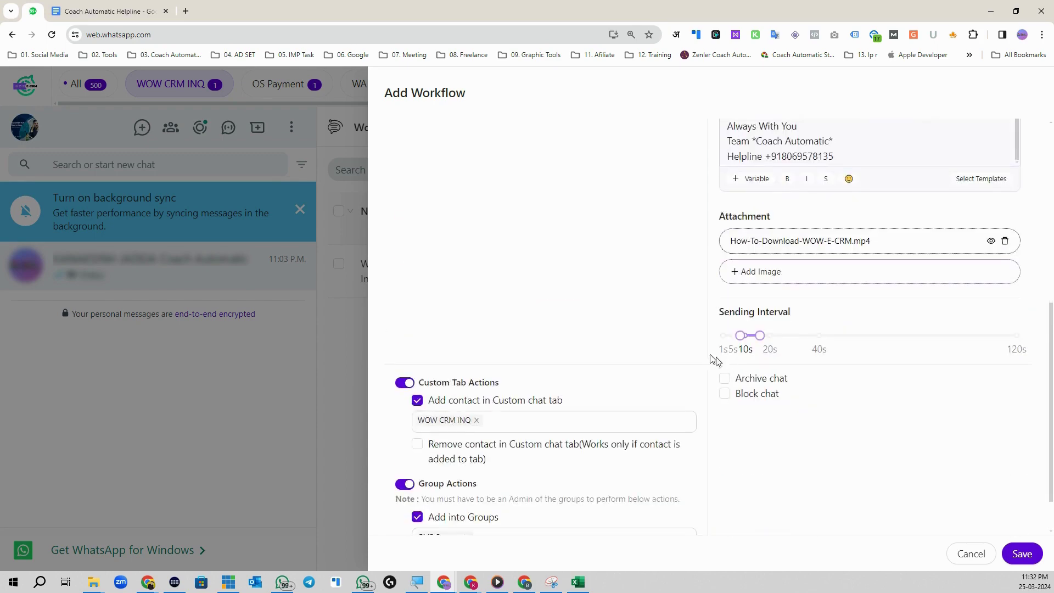
Step: Uncheck Remove from Groups and Add into Groups, switch Group Actions off, and attempt saving
{"action": "left_click", "coordinate": [417, 506]}
{"action": "scroll", "coordinate": [593, 516], "scroll_direction": "down", "scroll_amount": 1}
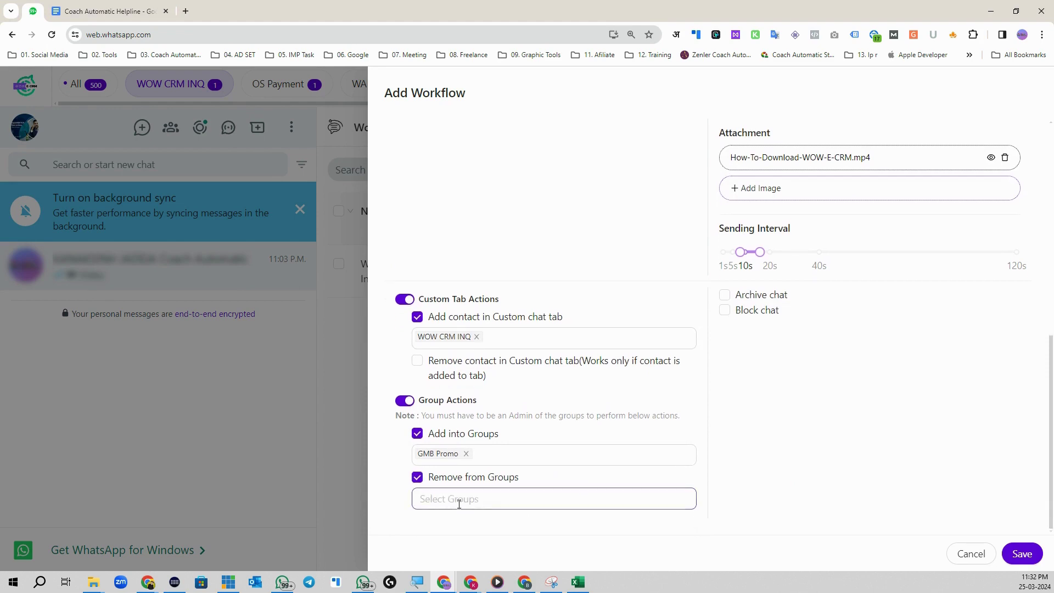
{"action": "left_click", "coordinate": [455, 503]}
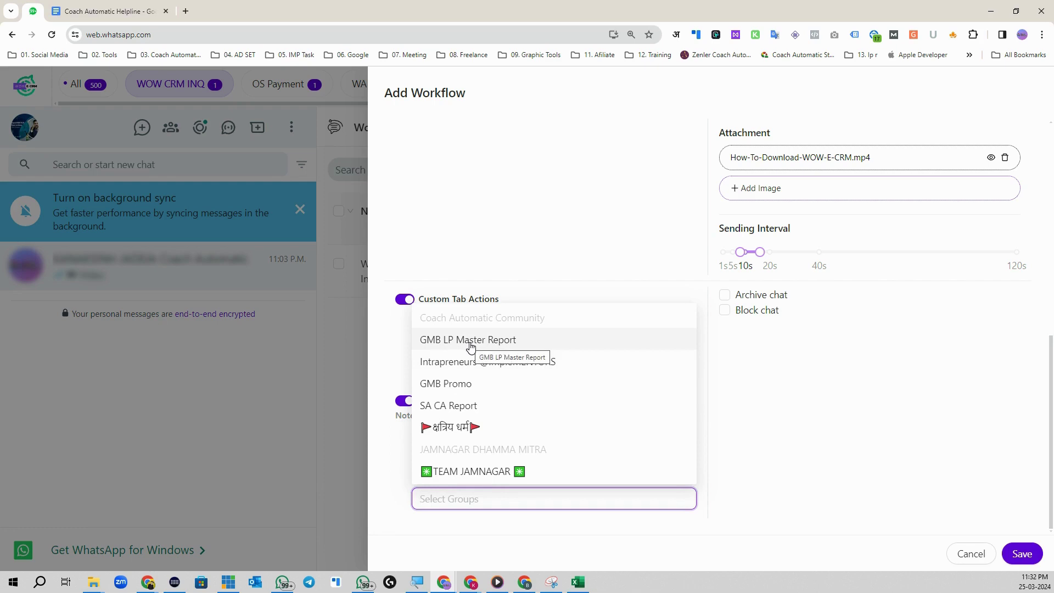
{"action": "left_click", "coordinate": [718, 515]}
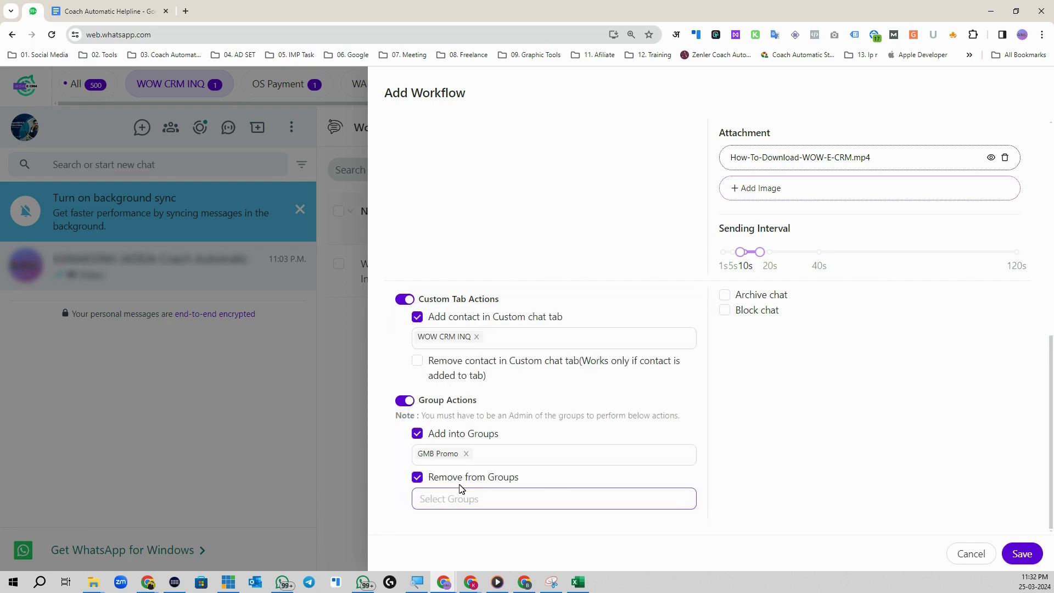
{"action": "left_click", "coordinate": [417, 478]}
{"action": "left_click", "coordinate": [418, 462]}
{"action": "left_click", "coordinate": [405, 423]}
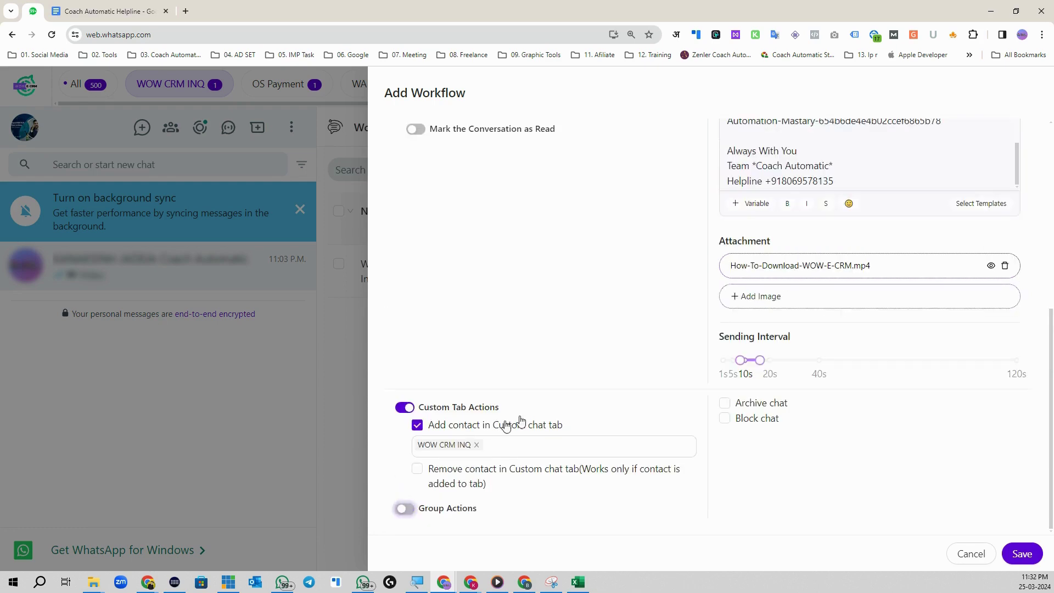
{"action": "left_click", "coordinate": [1022, 553]}
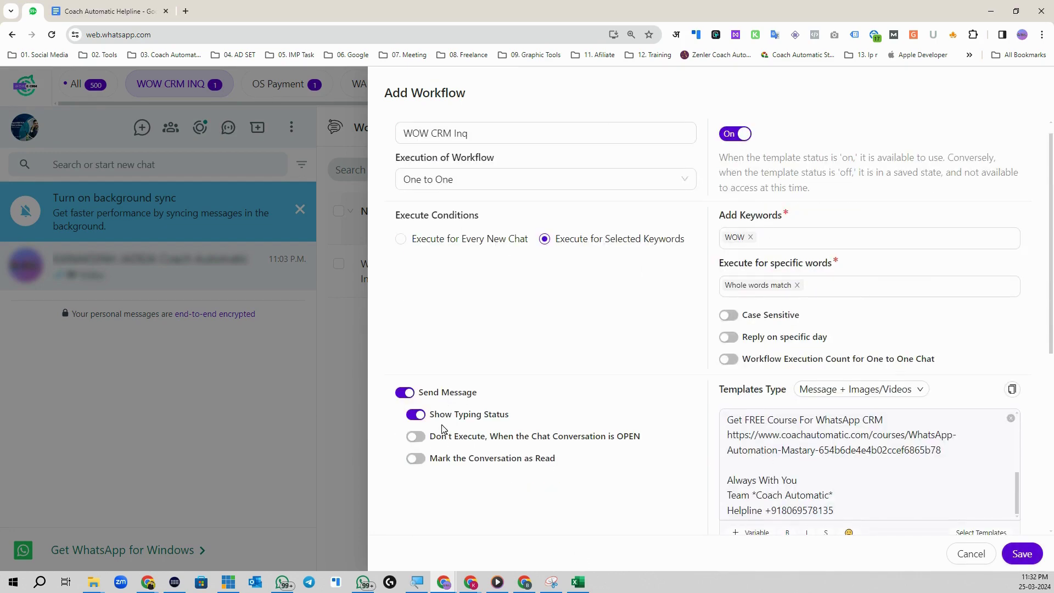
Step: Review the Add Workflow form and save WOW CRM Inq as an active one-to-one workflow
{"action": "scroll", "coordinate": [542, 407], "scroll_direction": "down", "scroll_amount": 3}
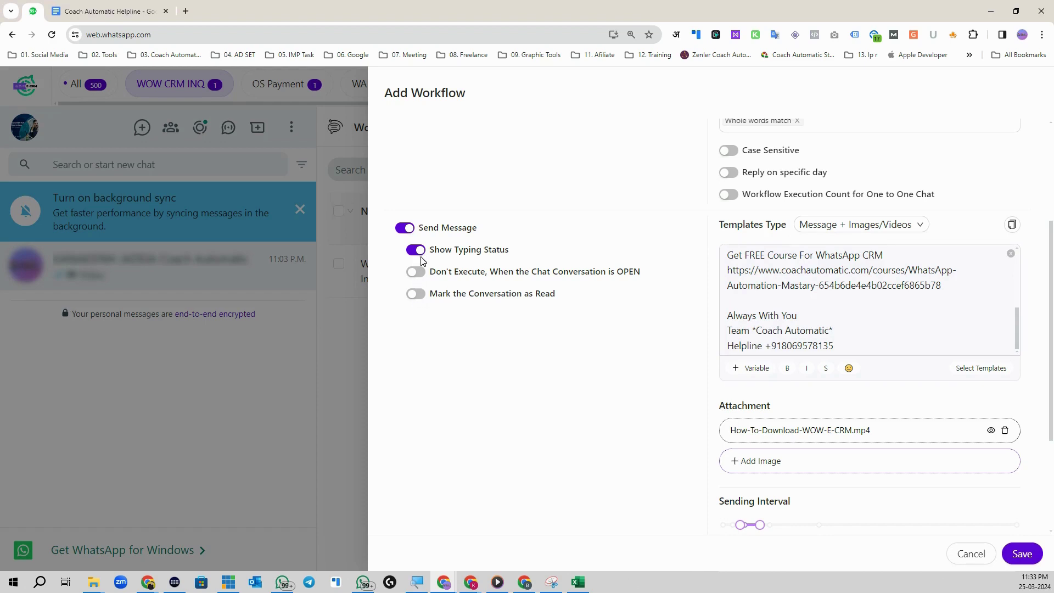
{"action": "scroll", "coordinate": [424, 295], "scroll_direction": "up", "scroll_amount": 3}
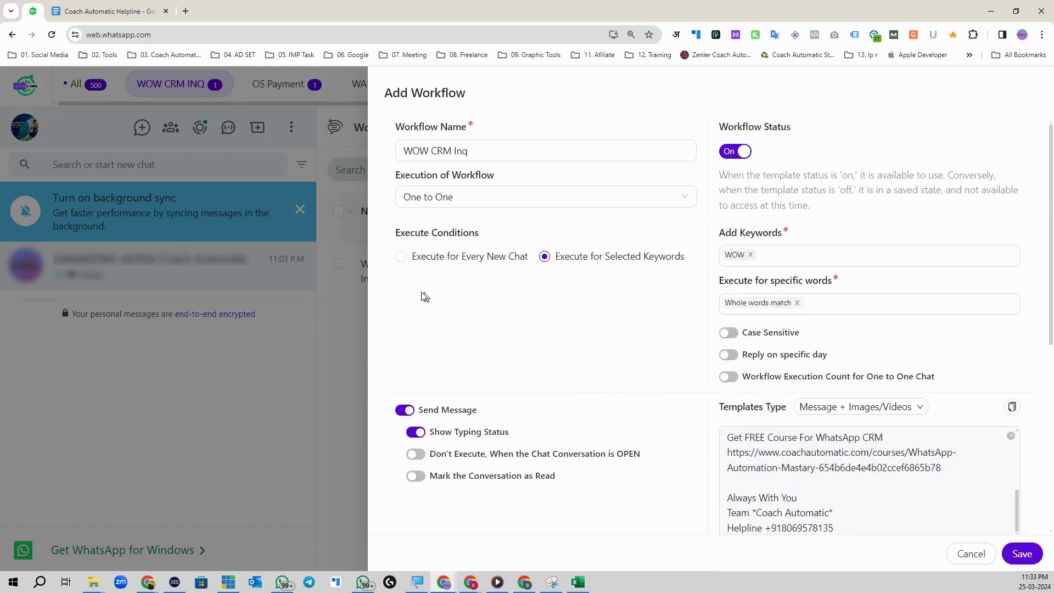
{"action": "scroll", "coordinate": [654, 448], "scroll_direction": "down", "scroll_amount": 6}
{"action": "left_click", "coordinate": [1021, 555]}
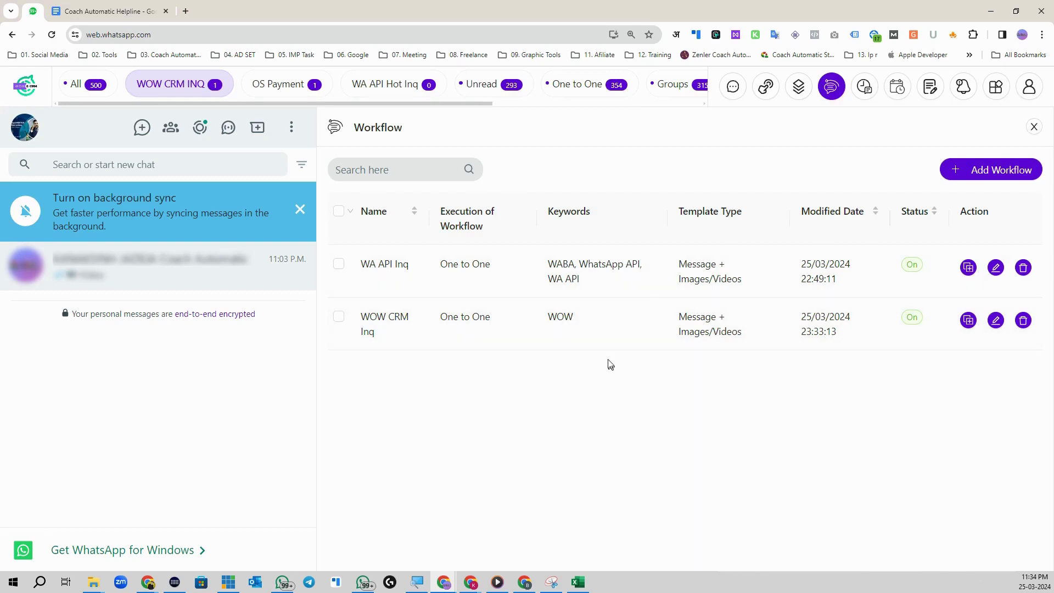
{"action": "left_click", "coordinate": [998, 89]}
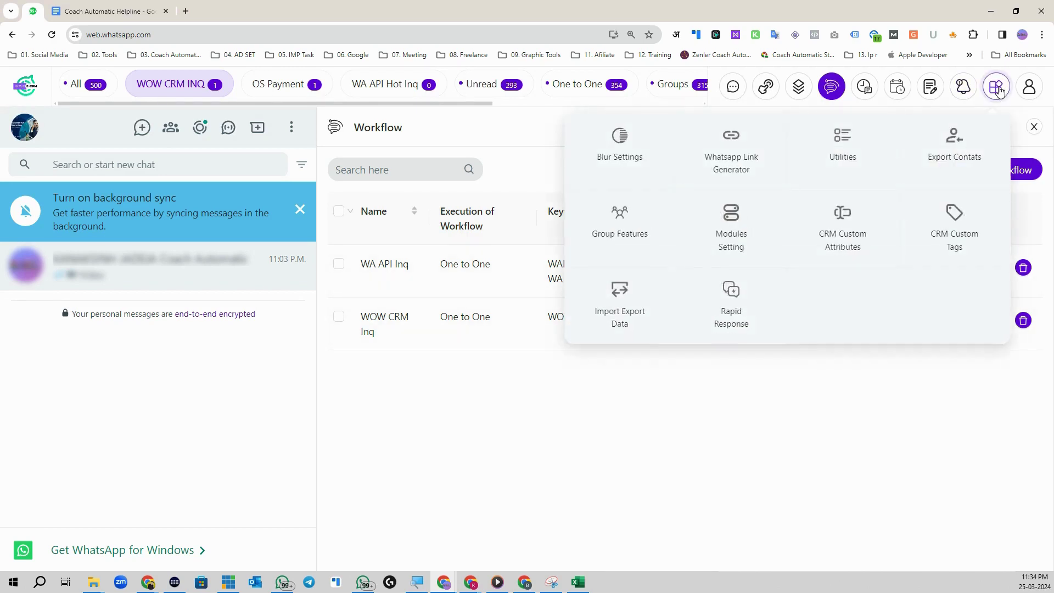
Step: Generate and copy a wa.me link for the business number with the preset message WOW
{"action": "left_click", "coordinate": [730, 141]}
{"action": "left_click", "coordinate": [670, 252]}
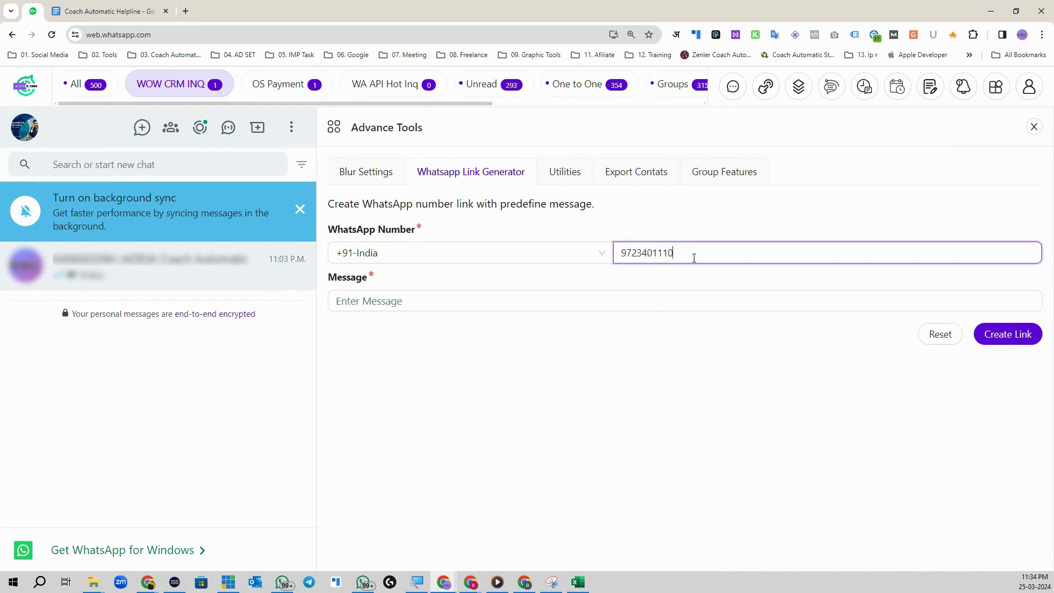
{"action": "left_click_drag", "start_coordinate": [694, 258], "coordinate": [618, 253]}
{"action": "left_click", "coordinate": [676, 254]}
{"action": "double_click", "coordinate": [676, 254]}
{"action": "left_click", "coordinate": [502, 312]}
{"action": "type", "text": "WOW"}
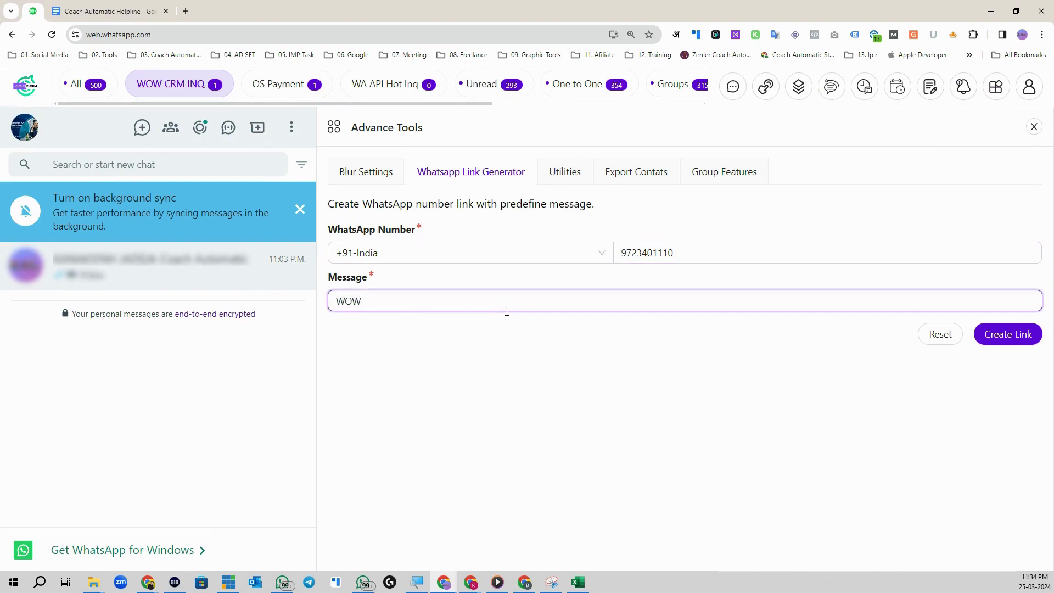
{"action": "left_click", "coordinate": [991, 335]}
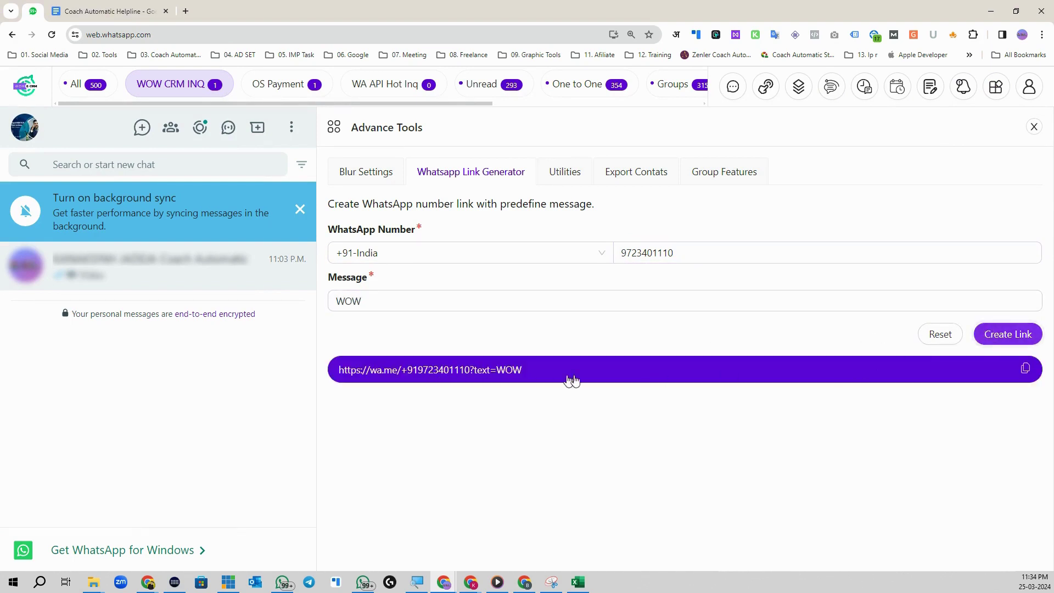
{"action": "left_click", "coordinate": [1025, 368]}
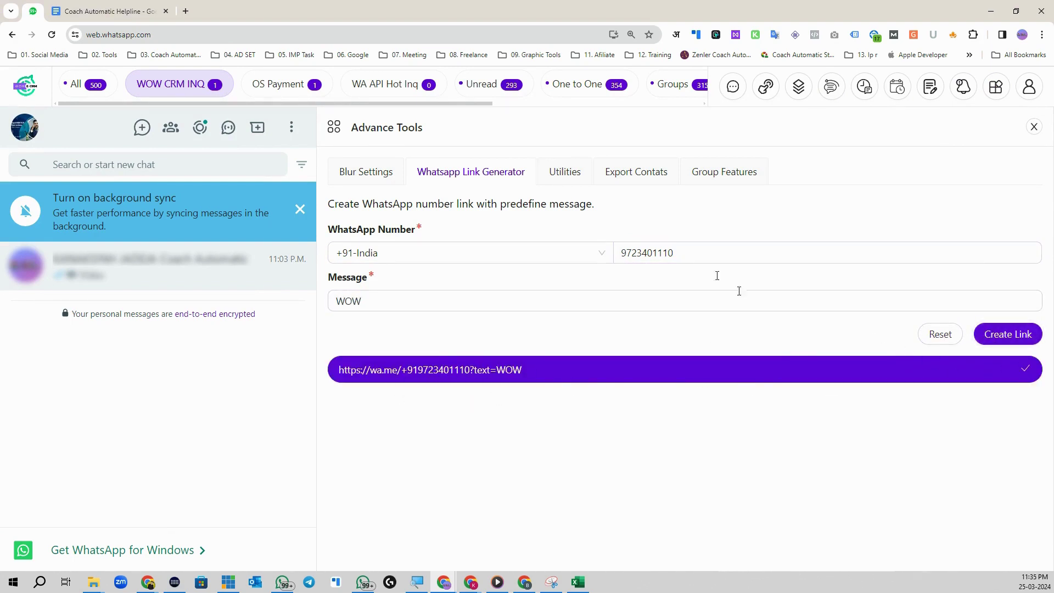
{"action": "left_click", "coordinate": [187, 12]}
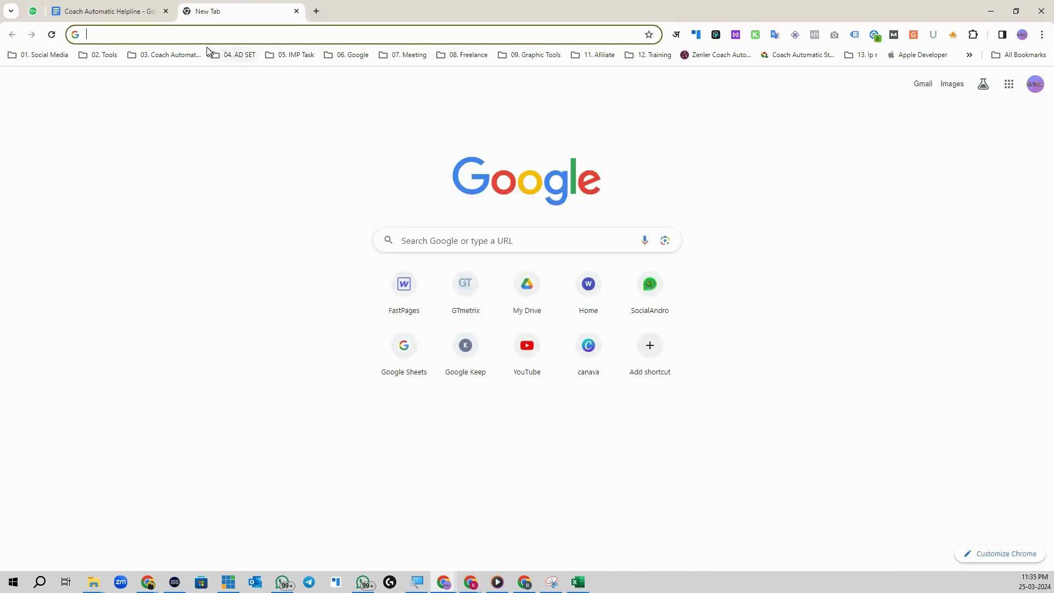
Step: Open the copied wa.me link and send the prefilled WOW message from WhatsApp Desktop
{"action": "left_click", "coordinate": [200, 34]}
{"action": "key", "text": "ctrl+v"}
{"action": "key", "text": "Return"}
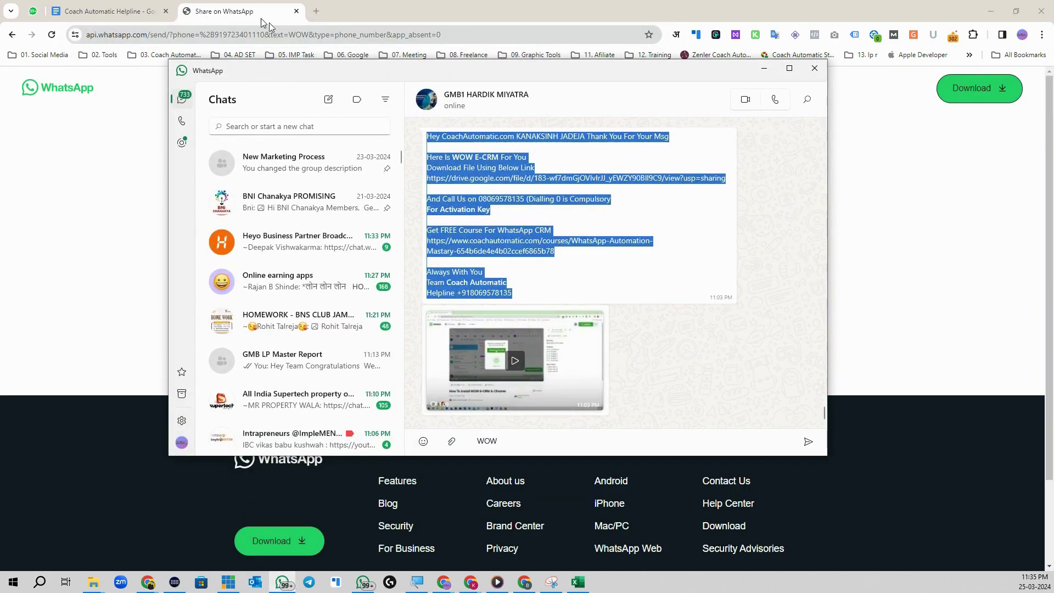
{"action": "left_click", "coordinate": [518, 444]}
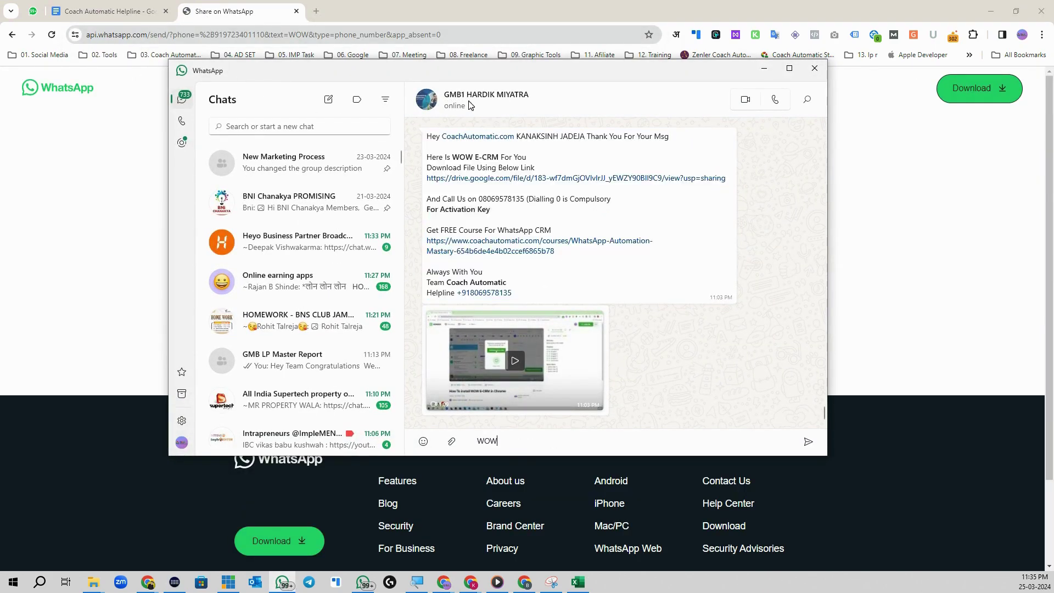
{"action": "left_click_drag", "start_coordinate": [499, 442], "coordinate": [477, 441]}
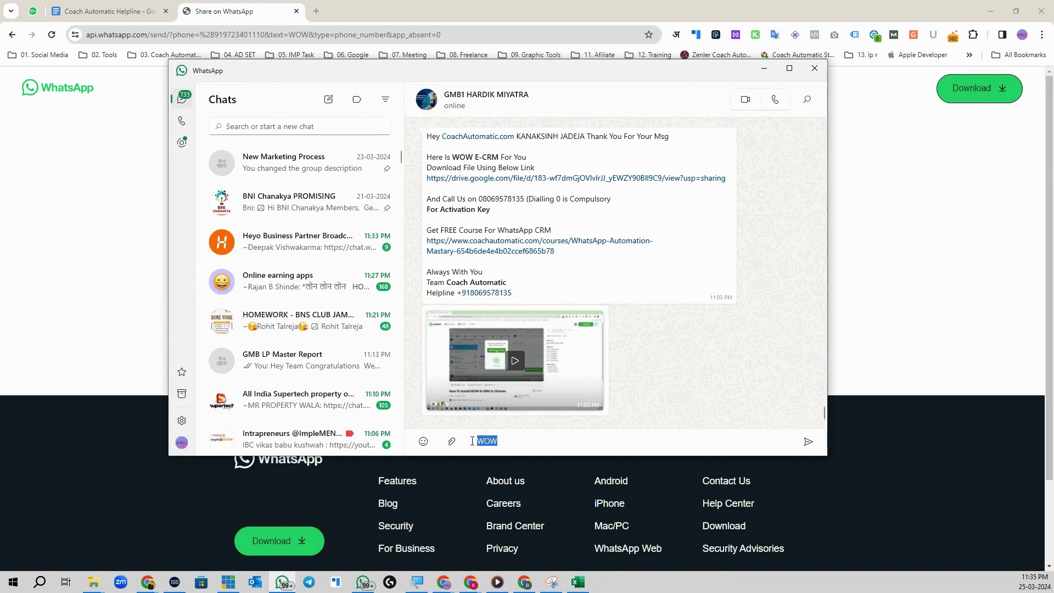
{"action": "left_click", "coordinate": [521, 443]}
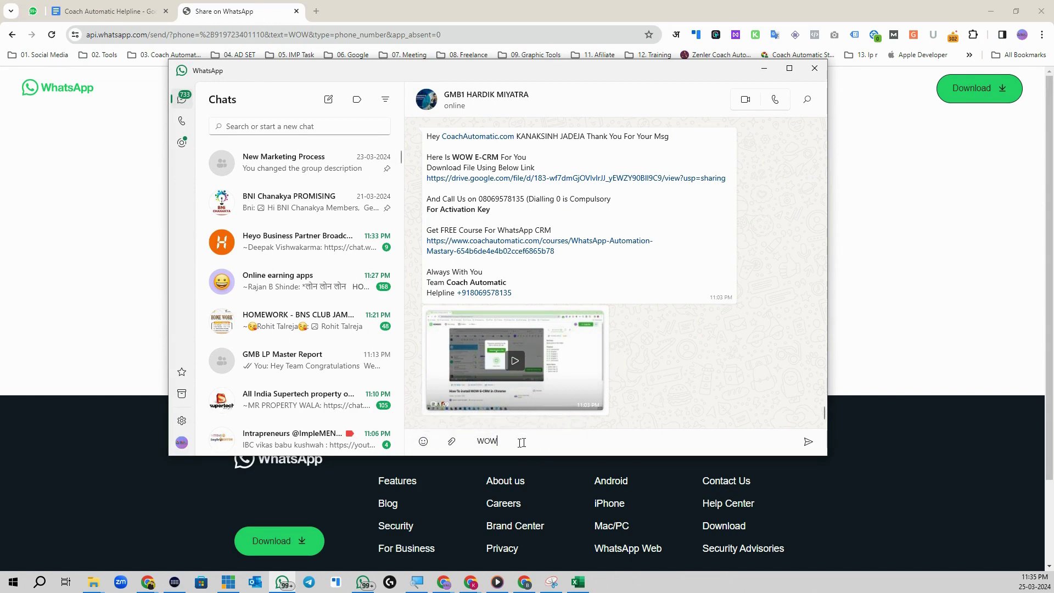
{"action": "left_click", "coordinate": [802, 442]}
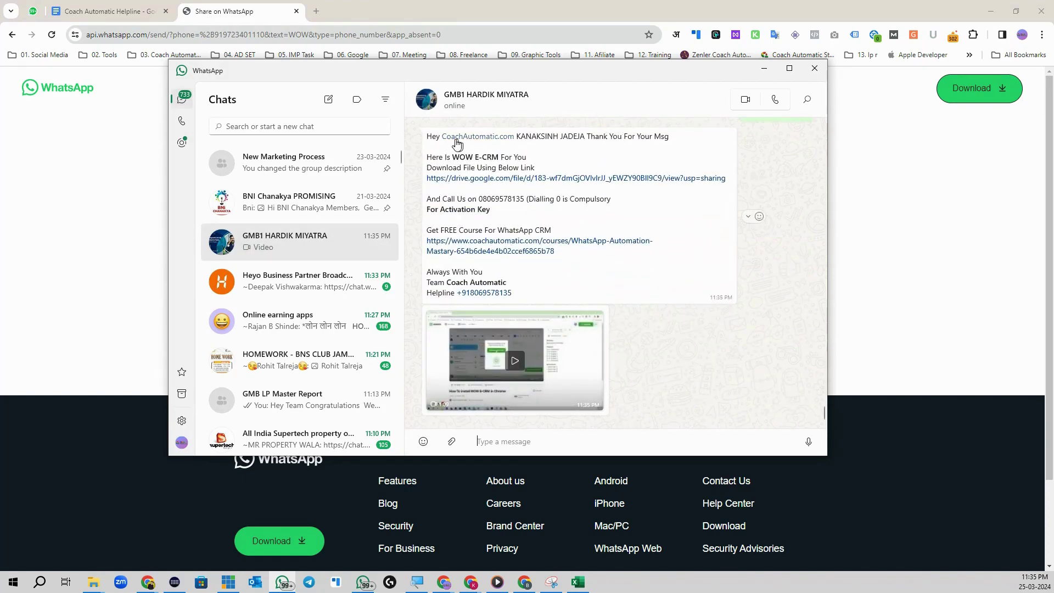
{"action": "left_click_drag", "start_coordinate": [428, 135], "coordinate": [581, 133]}
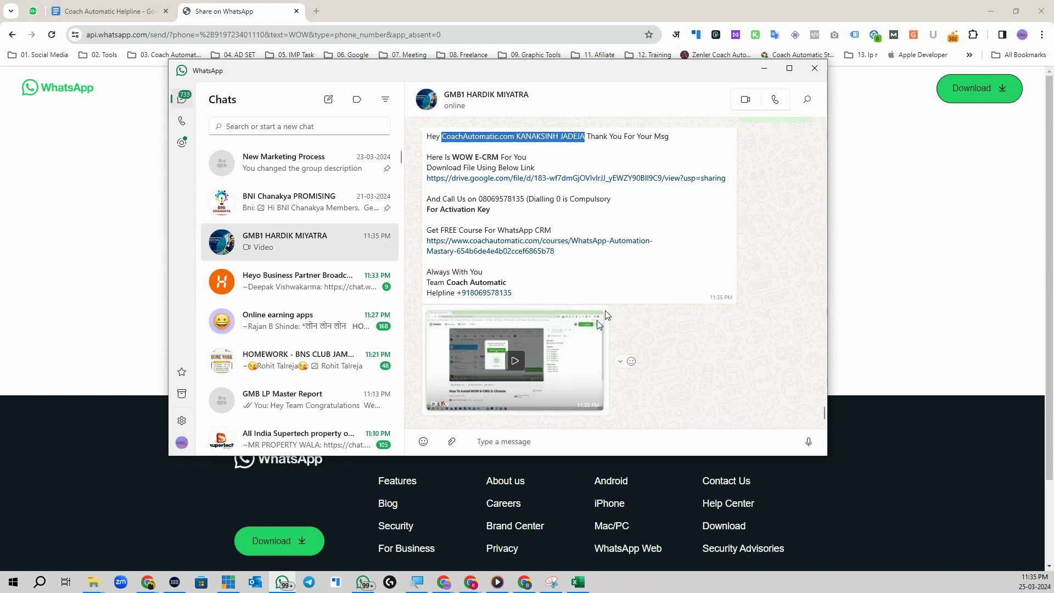
Step: Check the automated reply in the tester's WhatsApp Web chat, then reopen the Workflow list
{"action": "left_click", "coordinate": [764, 68]}
{"action": "left_click", "coordinate": [515, 208]}
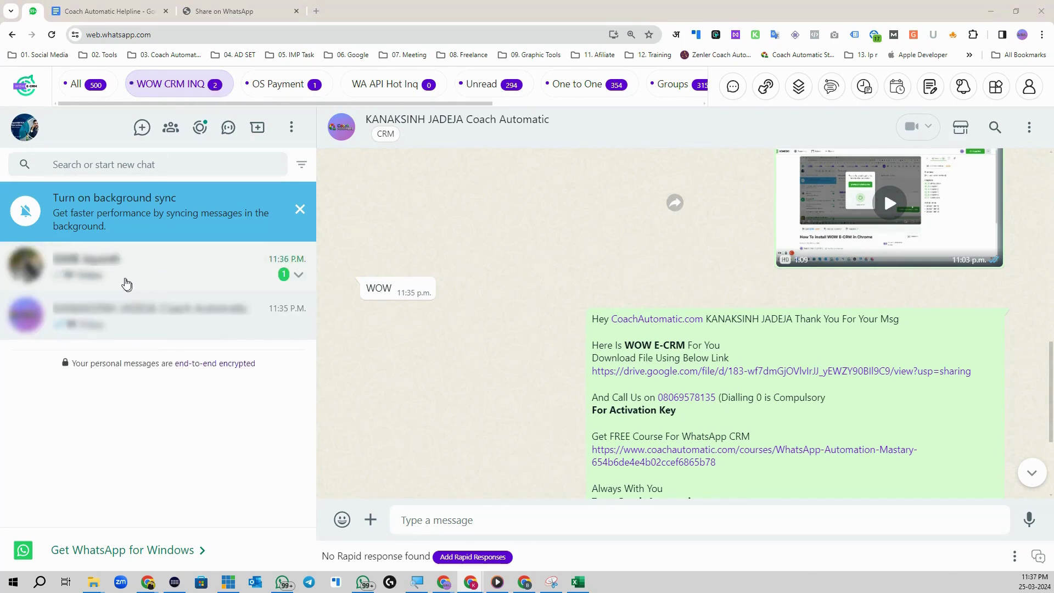
{"action": "left_click", "coordinate": [127, 284]}
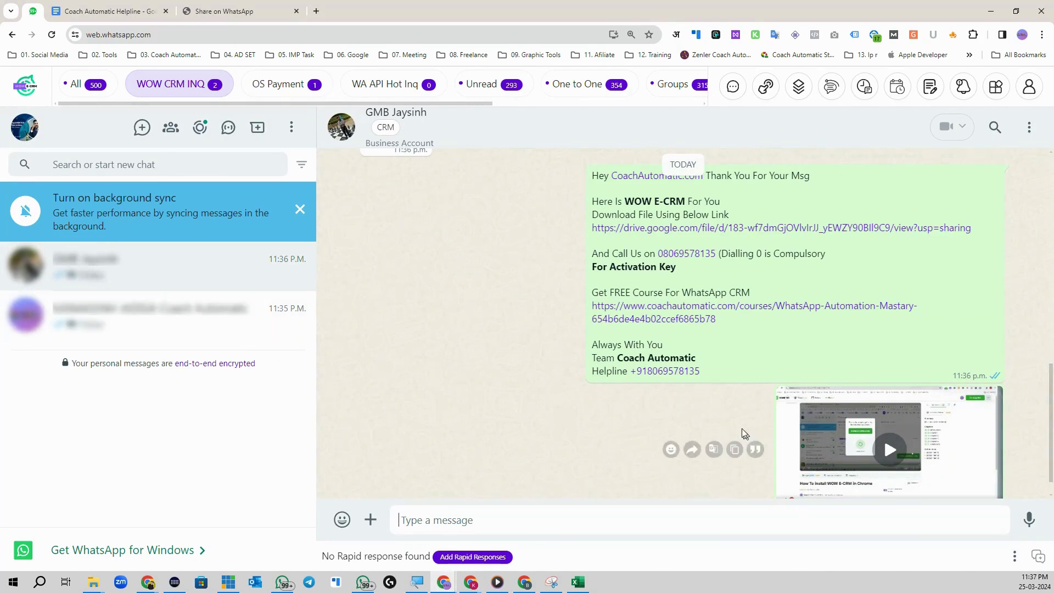
{"action": "scroll", "coordinate": [743, 433], "scroll_direction": "up", "scroll_amount": 3}
{"action": "left_click_drag", "start_coordinate": [367, 308], "coordinate": [378, 308]}
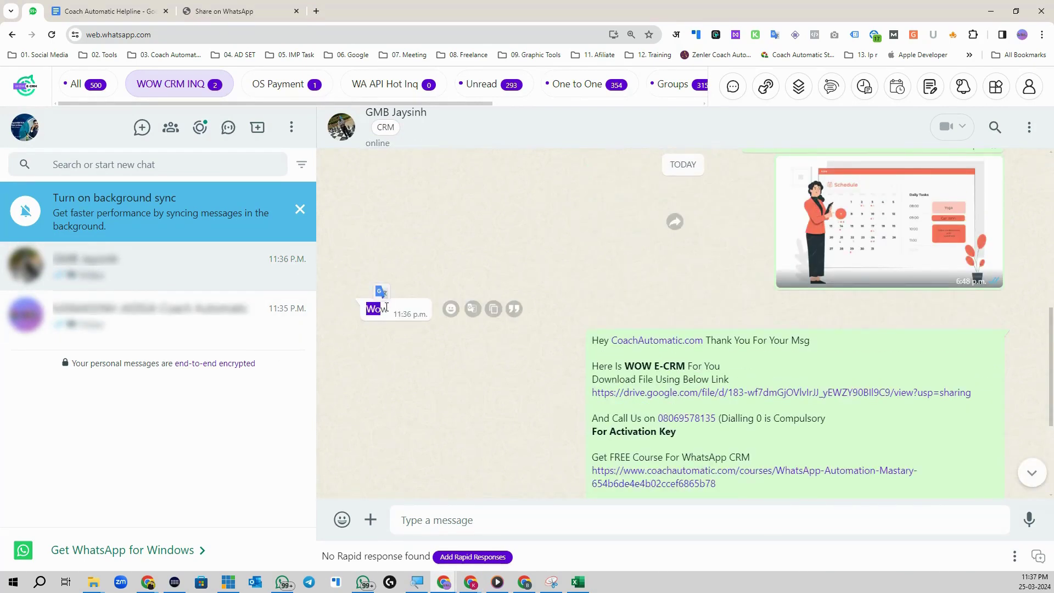
{"action": "scroll", "coordinate": [599, 248], "scroll_direction": "down", "scroll_amount": 2}
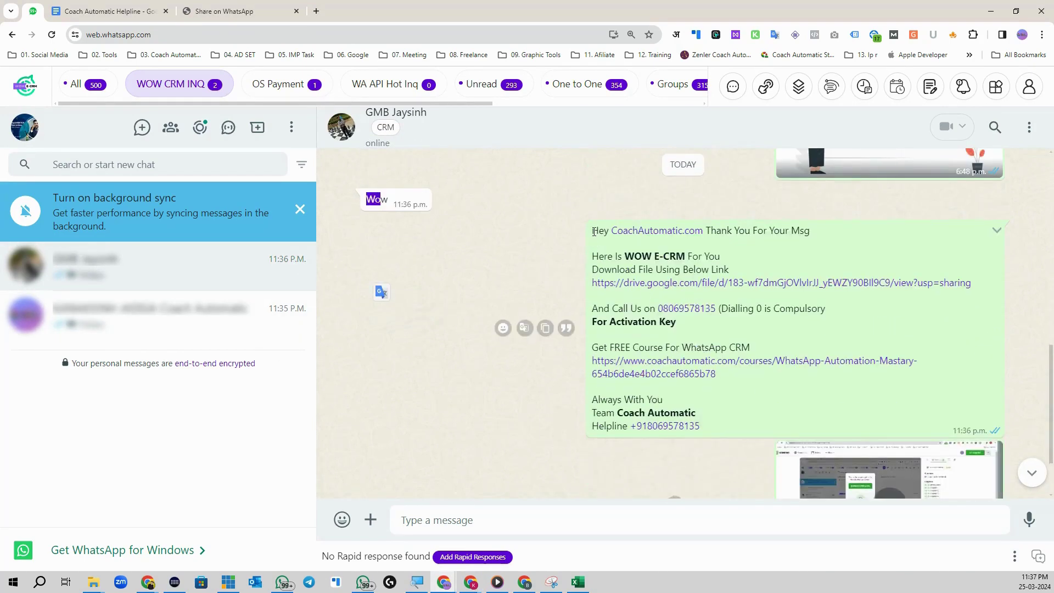
{"action": "left_click_drag", "start_coordinate": [593, 231], "coordinate": [731, 270]}
{"action": "left_click", "coordinate": [763, 233]}
{"action": "scroll", "coordinate": [865, 420], "scroll_direction": "down", "scroll_amount": 2}
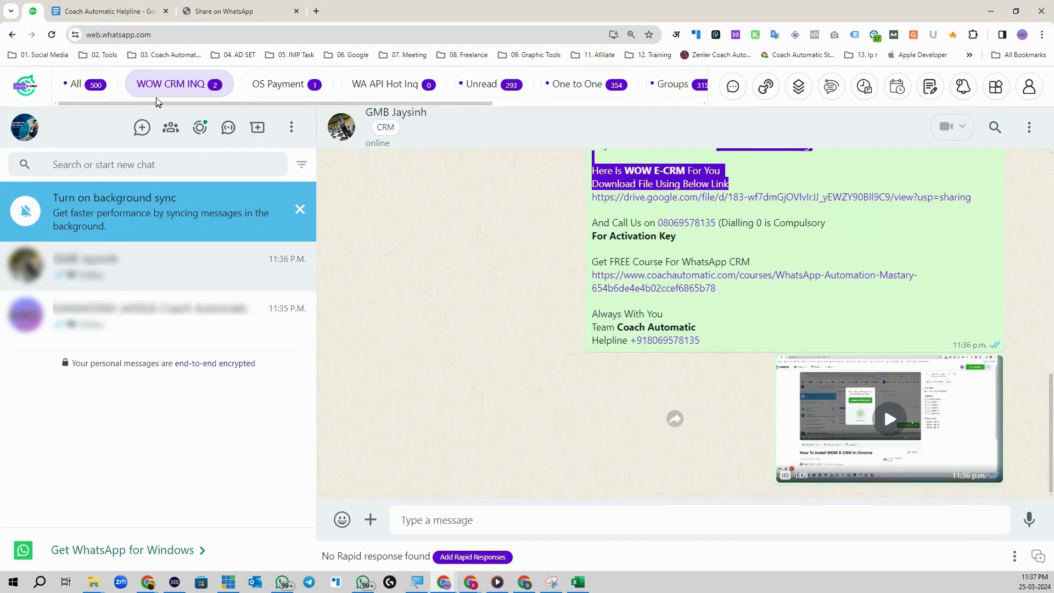
{"action": "left_click", "coordinate": [101, 324]}
{"action": "left_click", "coordinate": [107, 276]}
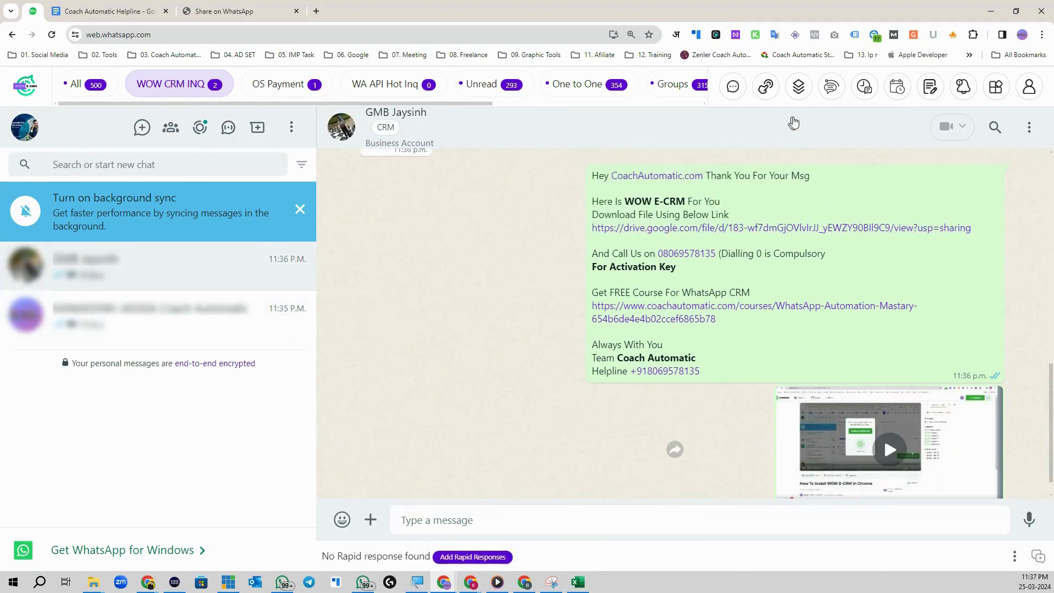
{"action": "left_click", "coordinate": [832, 86]}
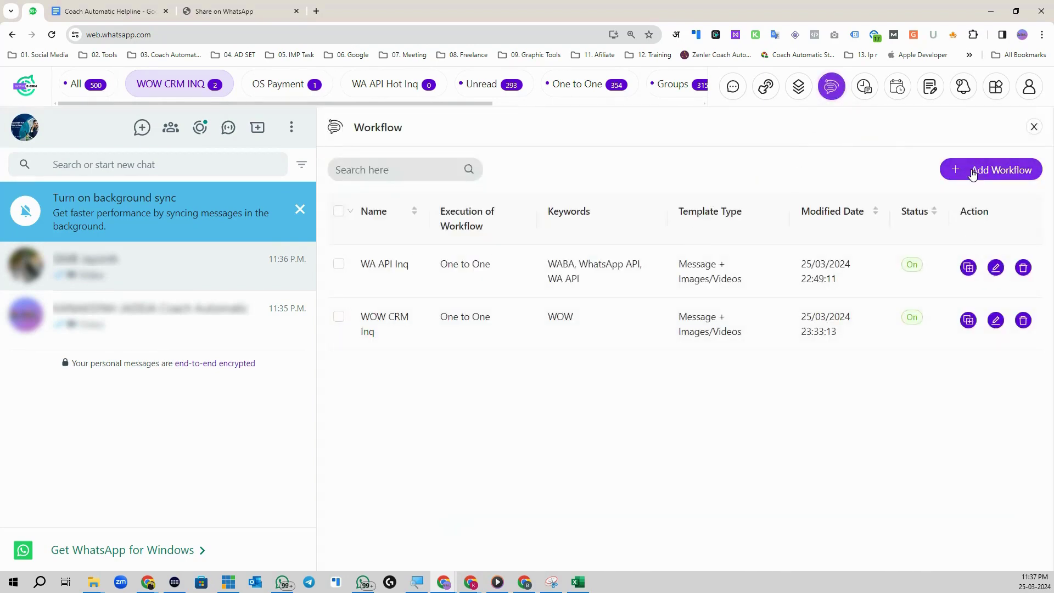
Step: Open the Broadcasts panel and set Select Contacts to Tabs instead of groups
{"action": "left_click", "coordinate": [863, 89]}
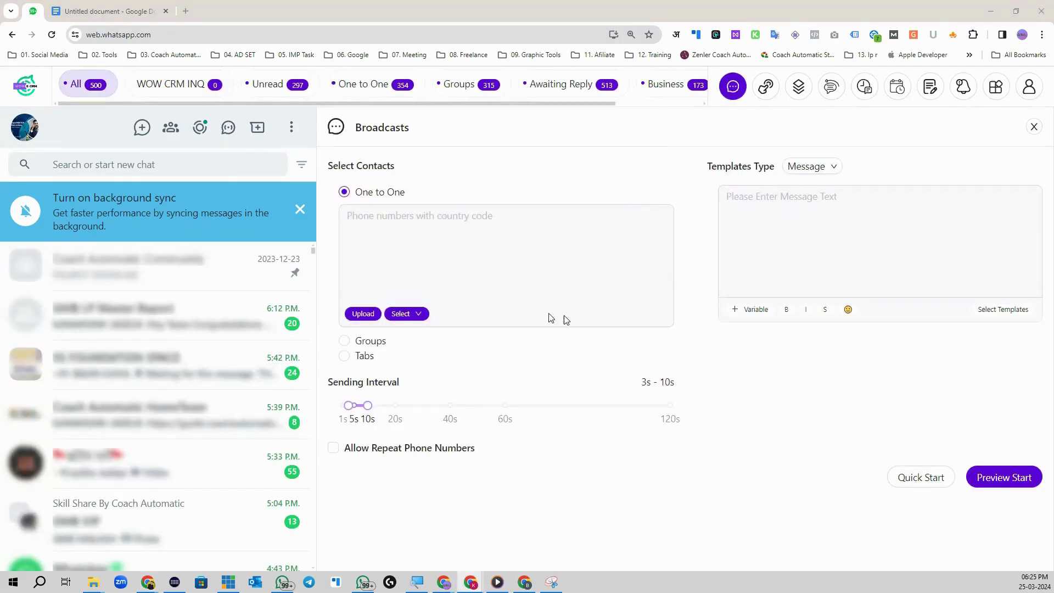
{"action": "left_click", "coordinate": [522, 255]}
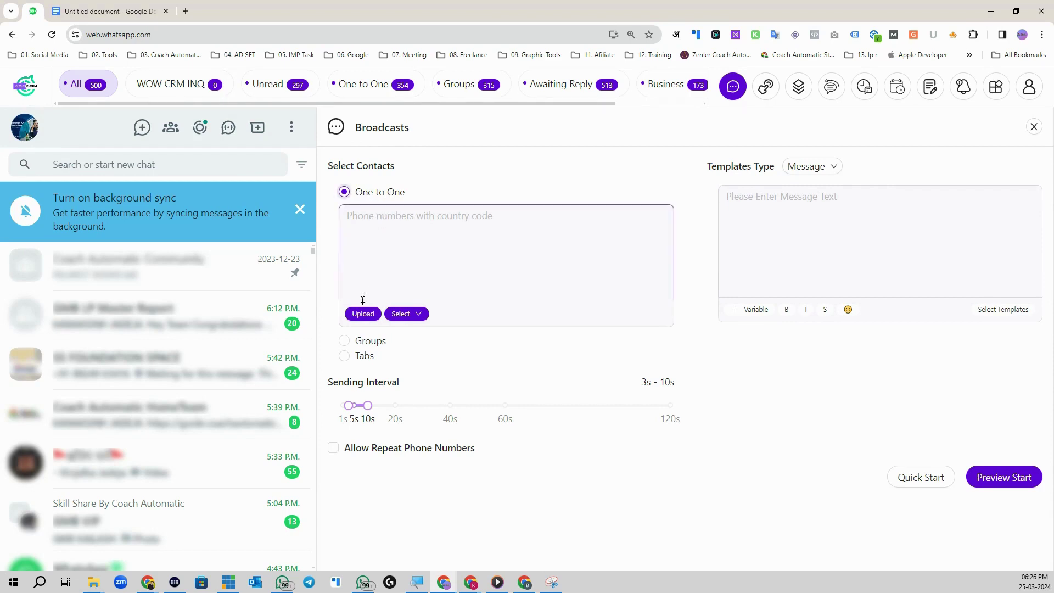
{"action": "left_click", "coordinate": [344, 341]}
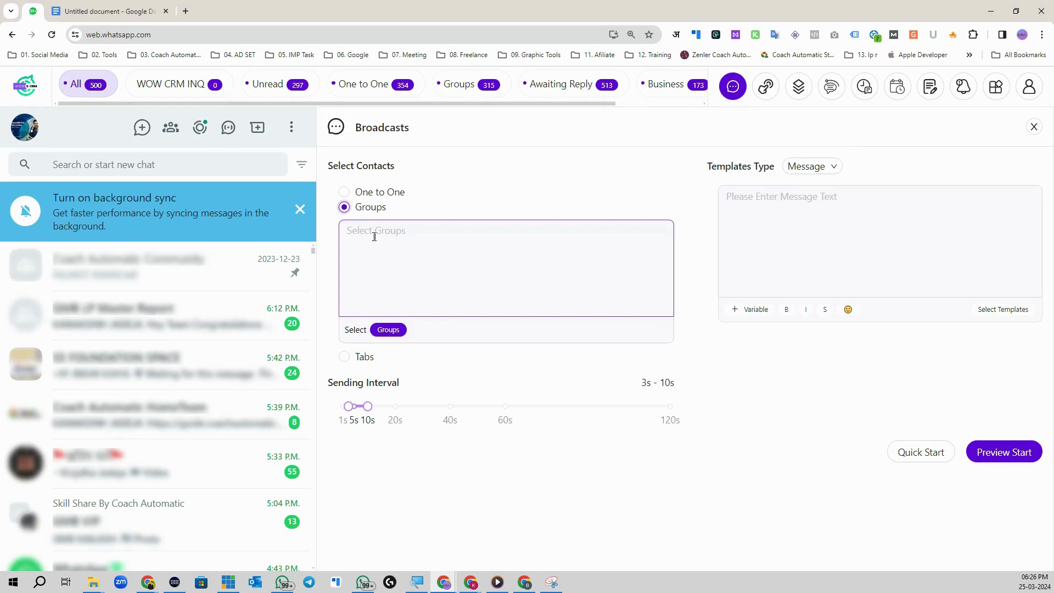
{"action": "left_click", "coordinate": [344, 356]}
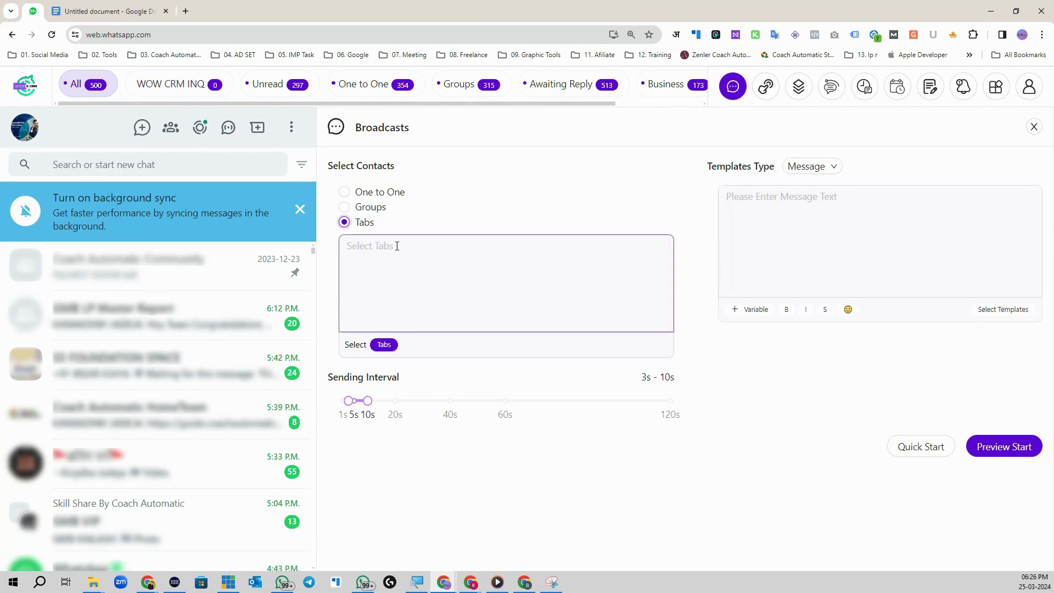
Step: Set the broadcast sending interval to 10s–60s
{"action": "left_click_drag", "start_coordinate": [368, 401], "coordinate": [504, 404]}
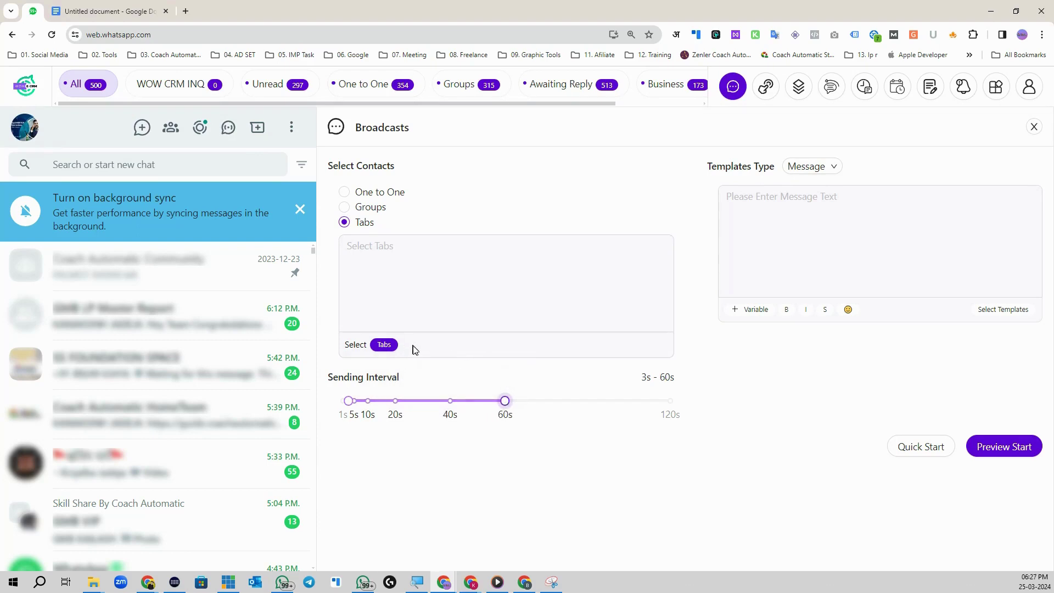
{"action": "left_click_drag", "start_coordinate": [348, 401], "coordinate": [372, 405]}
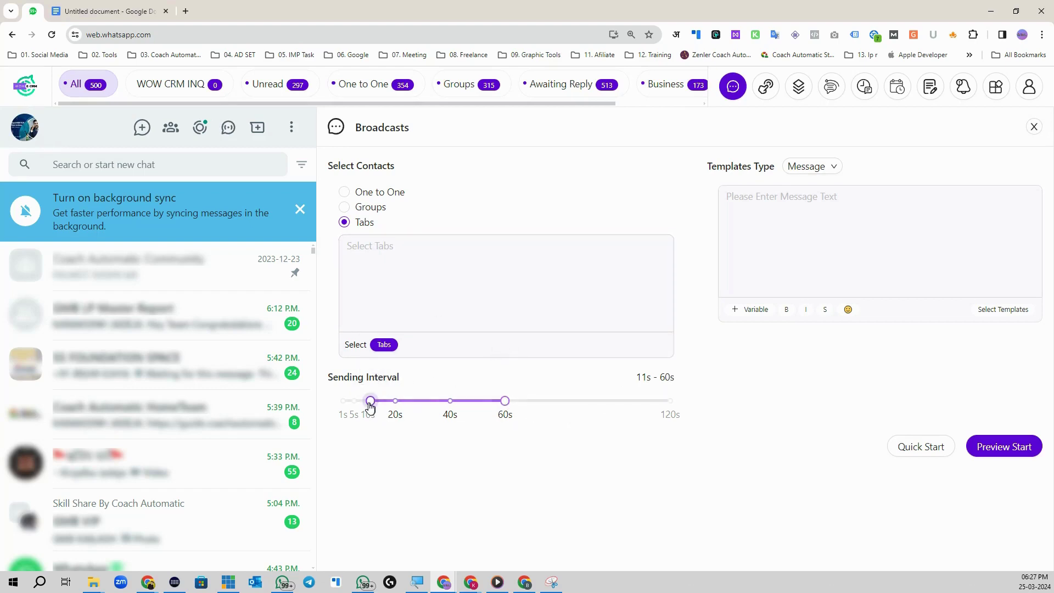
{"action": "left_click_drag", "start_coordinate": [371, 401], "coordinate": [368, 401]}
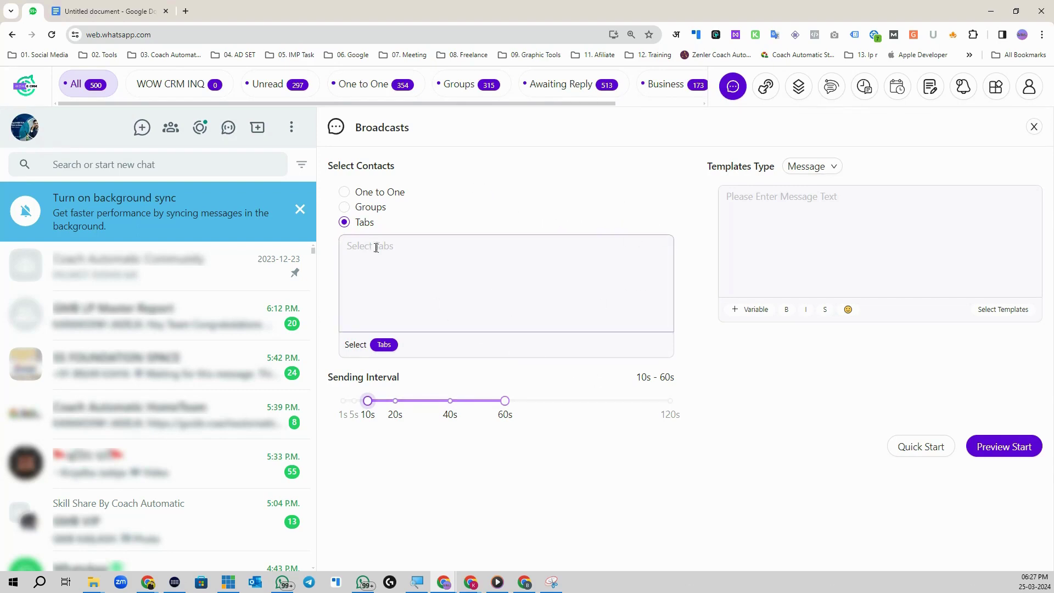
Step: Switch recipients from Tabs to One to One phone numbers and review the message types
{"action": "left_click", "coordinate": [344, 209]}
{"action": "left_click", "coordinate": [345, 193]}
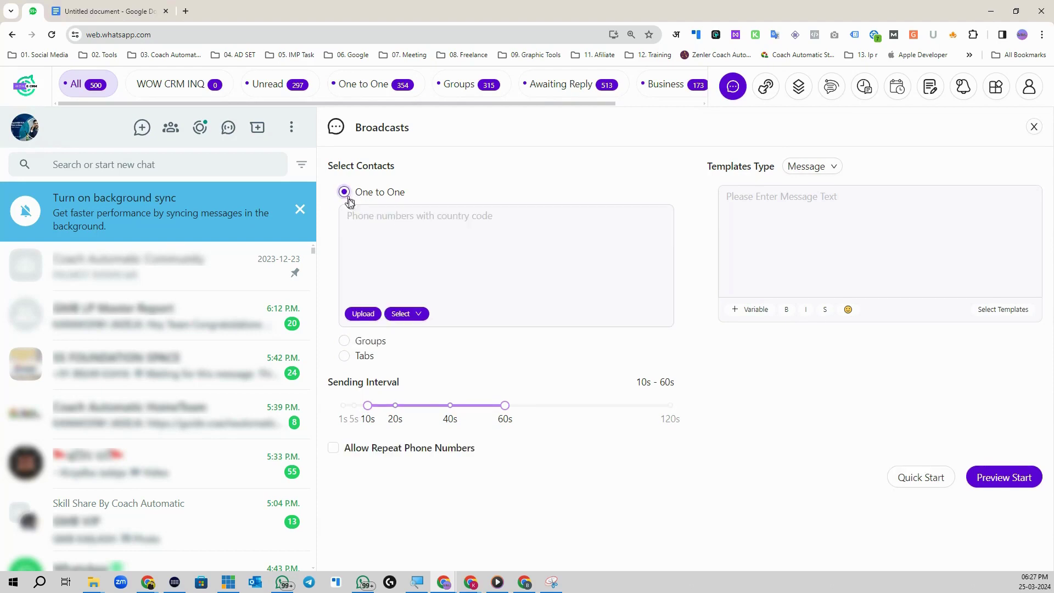
{"action": "left_click", "coordinate": [365, 219]}
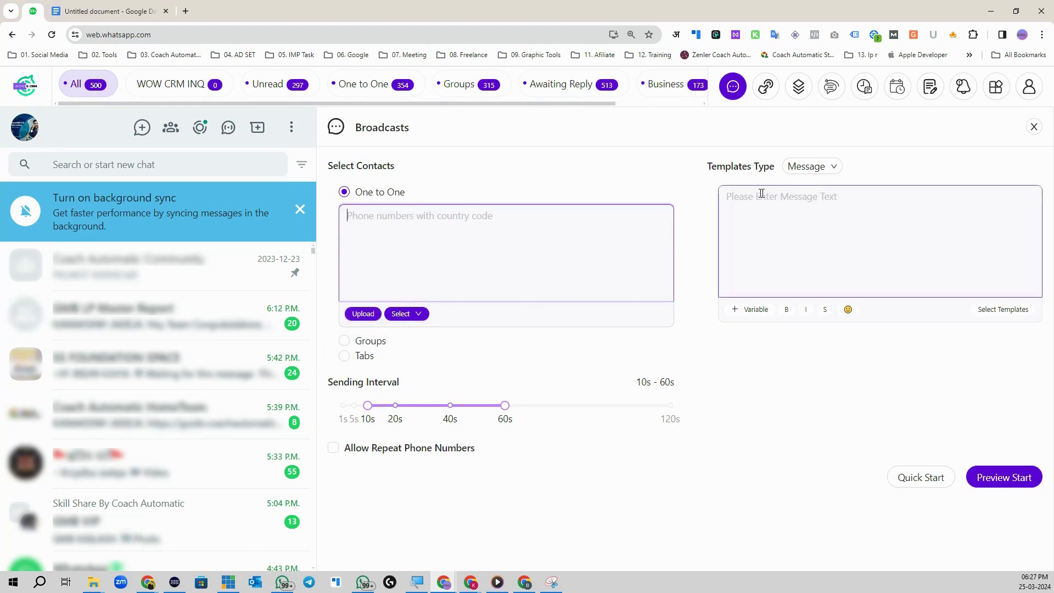
{"action": "left_click", "coordinate": [736, 196]}
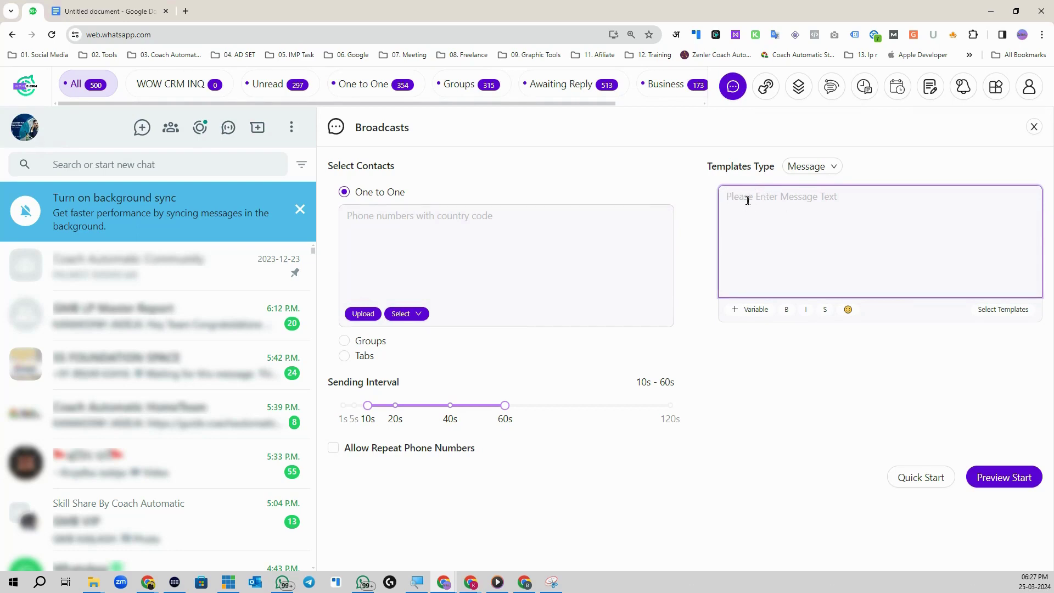
{"action": "left_click", "coordinate": [830, 165]}
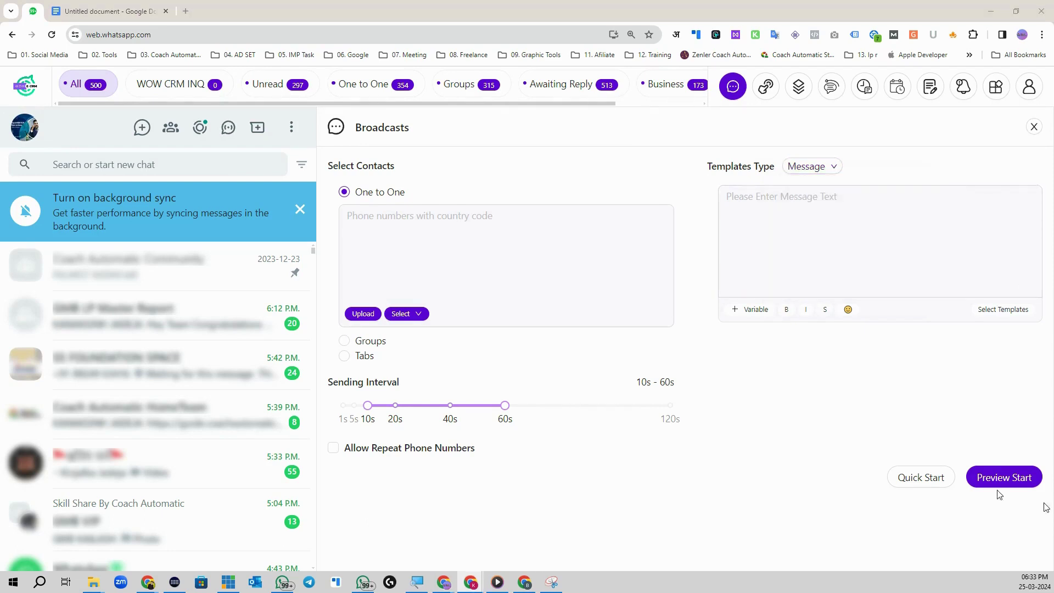
Step: Choose Message + Images/Videos and try Add Image, cancelling without picking a file
{"action": "left_click", "coordinate": [819, 172]}
{"action": "left_click", "coordinate": [823, 213]}
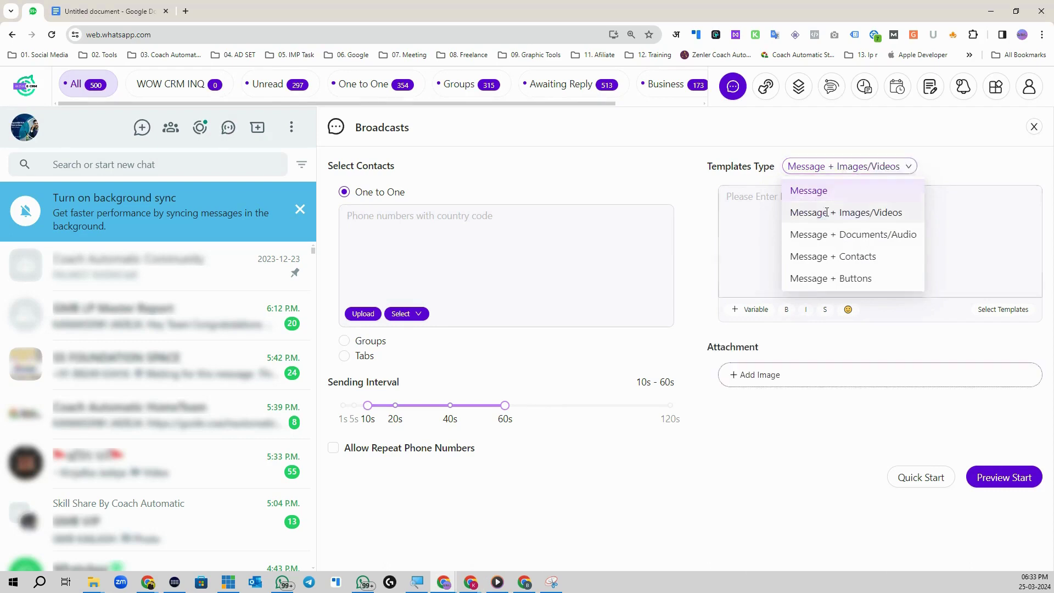
{"action": "left_click", "coordinate": [753, 230]}
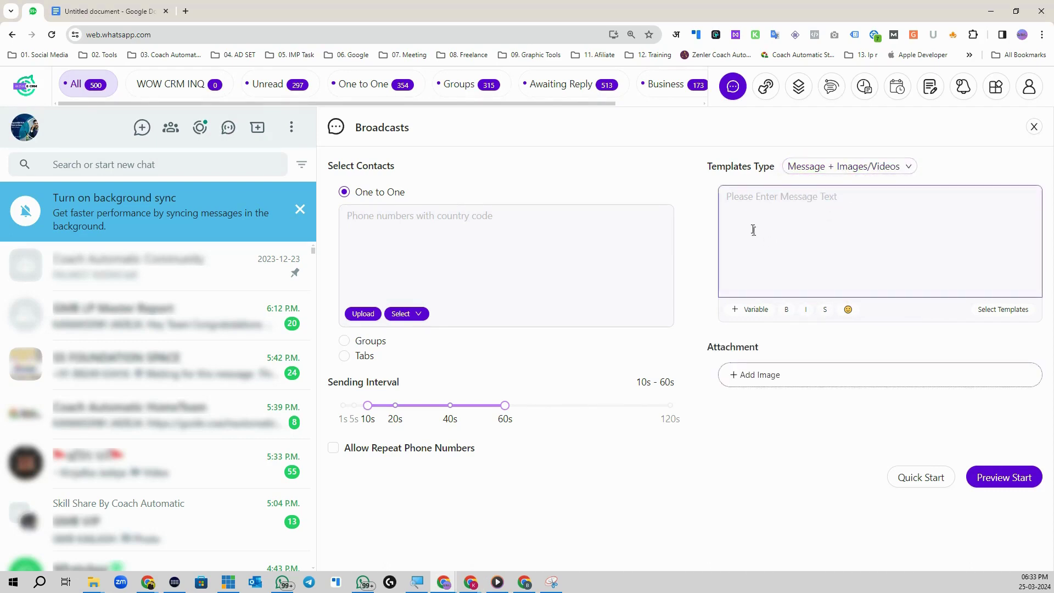
{"action": "left_click", "coordinate": [763, 207]}
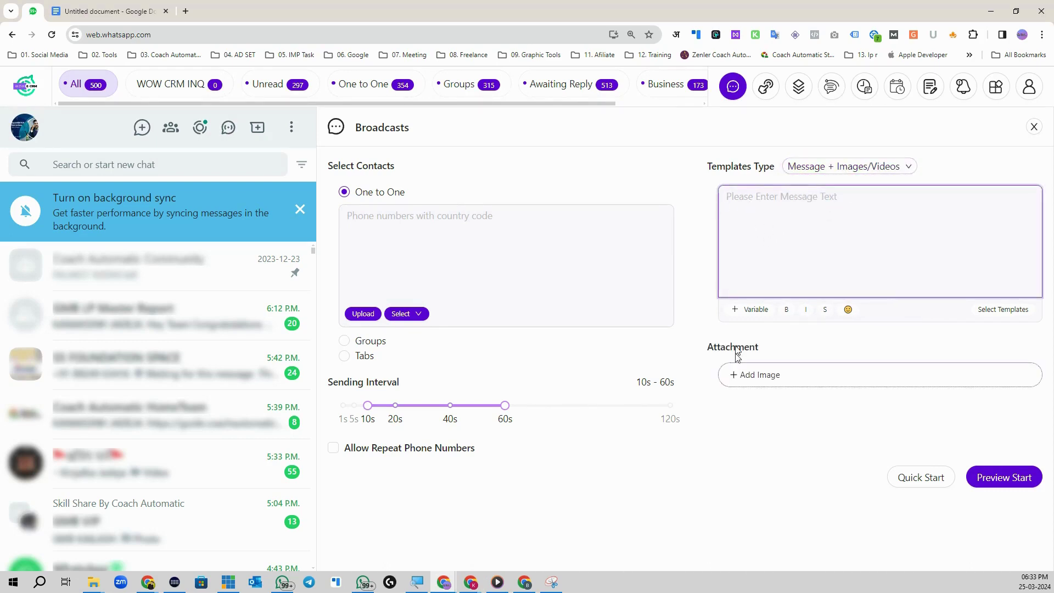
{"action": "left_click", "coordinate": [745, 377]}
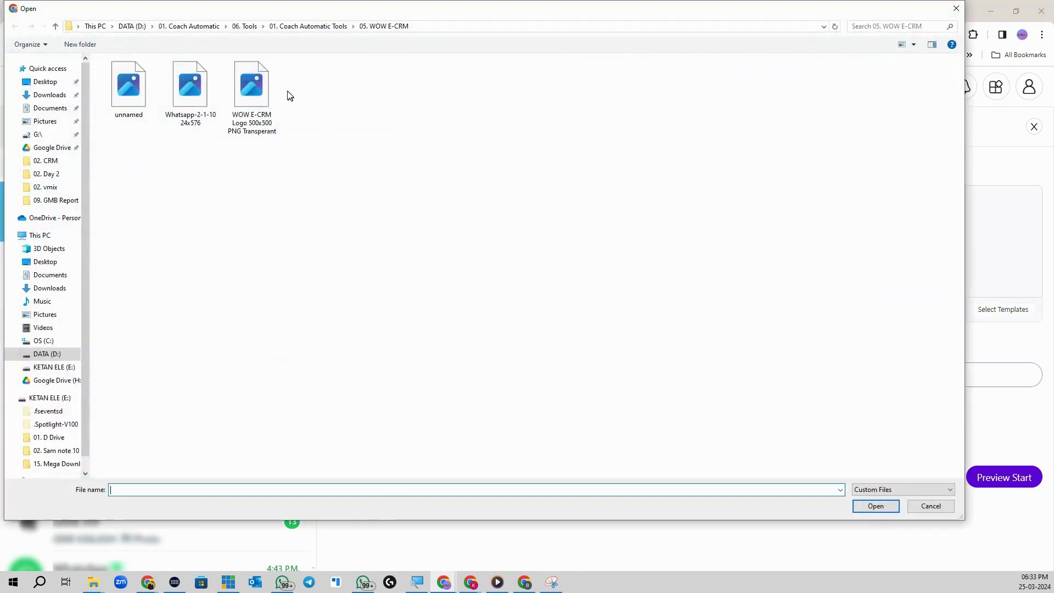
{"action": "left_click", "coordinate": [912, 507]}
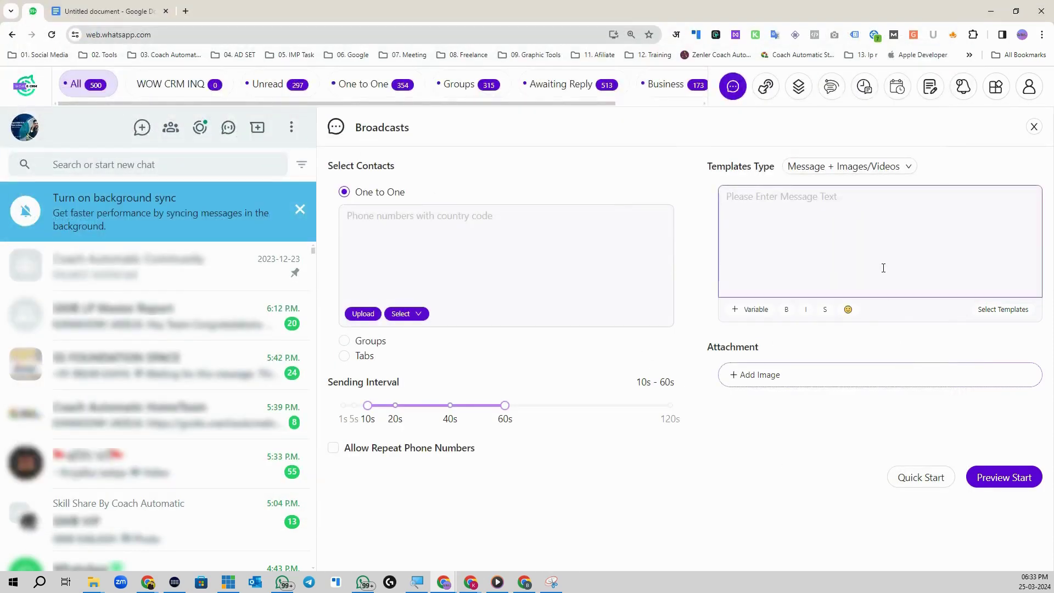
Step: Check the empty saved-templates list, visit Templates, then return to Broadcasts
{"action": "left_click", "coordinate": [1003, 310]}
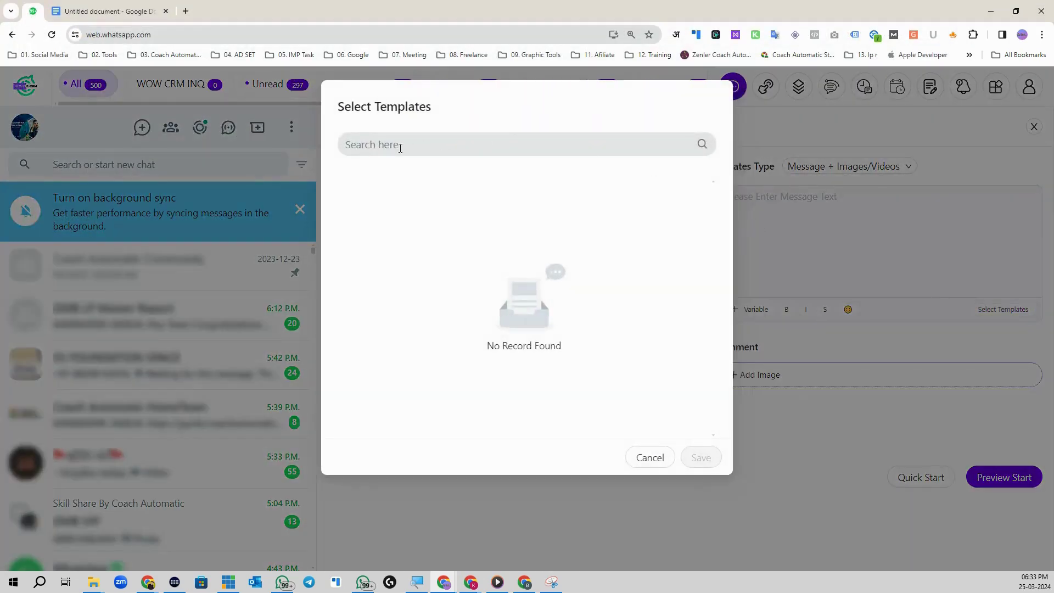
{"action": "left_click", "coordinate": [648, 458]}
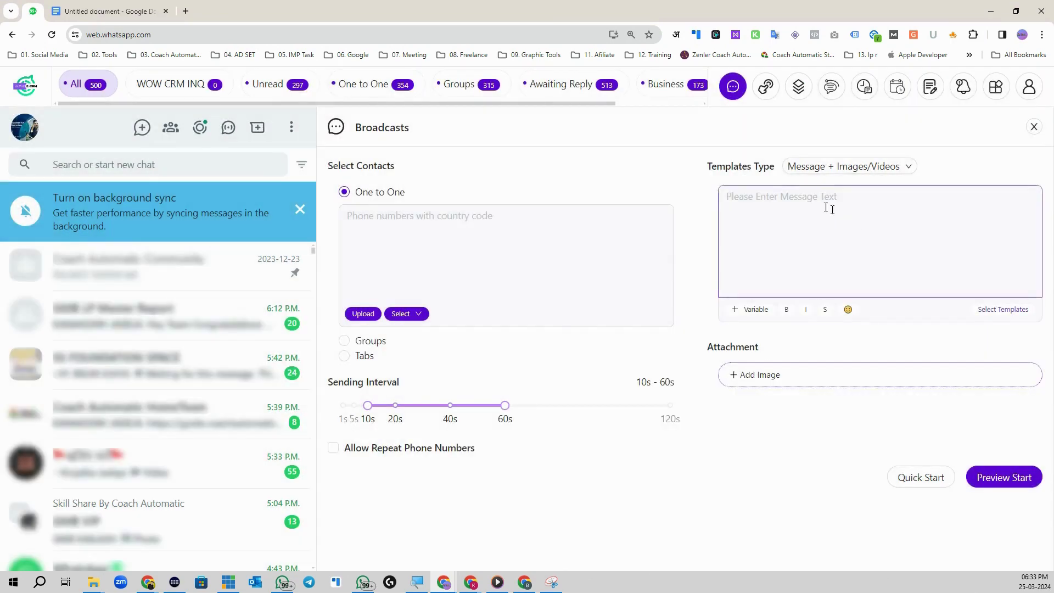
{"action": "left_click", "coordinate": [798, 88]}
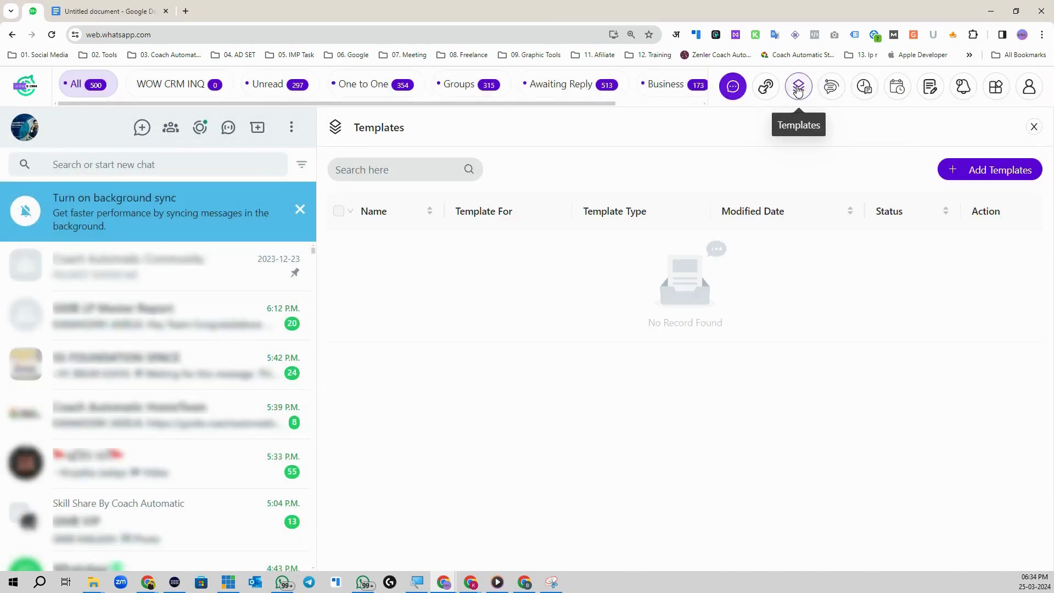
{"action": "left_click", "coordinate": [735, 87]}
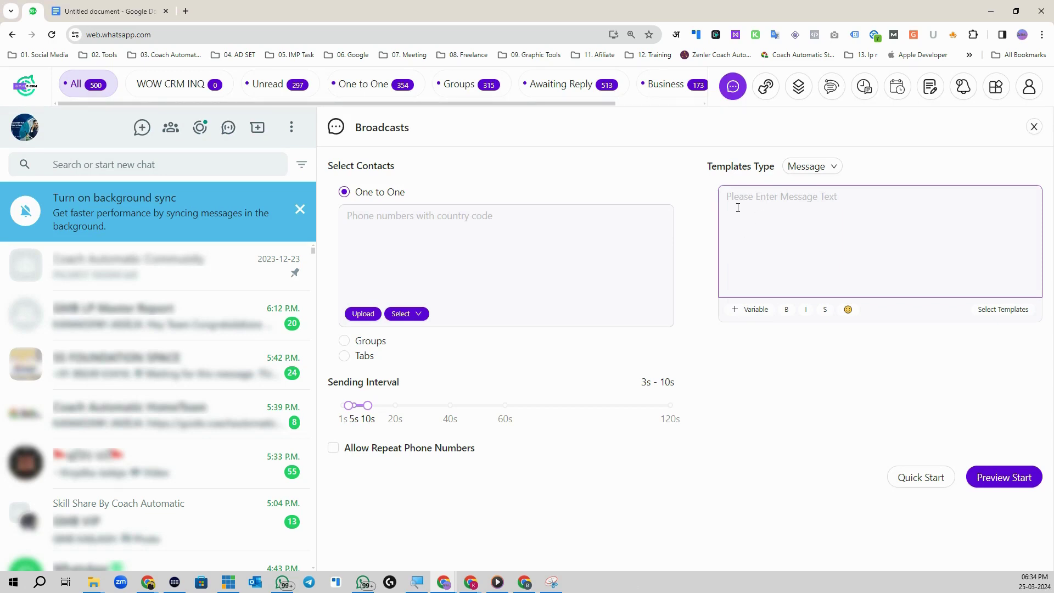
Step: Save the sample contact_upload.csv into a new '03. Data' folder inside 07. WOW E CRM
{"action": "left_click", "coordinate": [765, 202]}
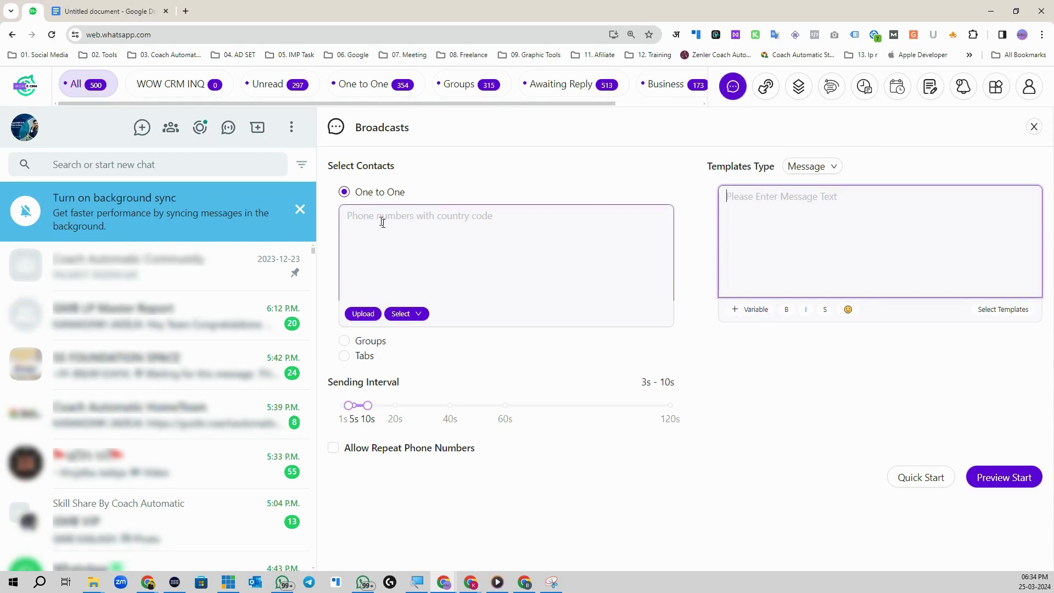
{"action": "left_click", "coordinate": [363, 315]}
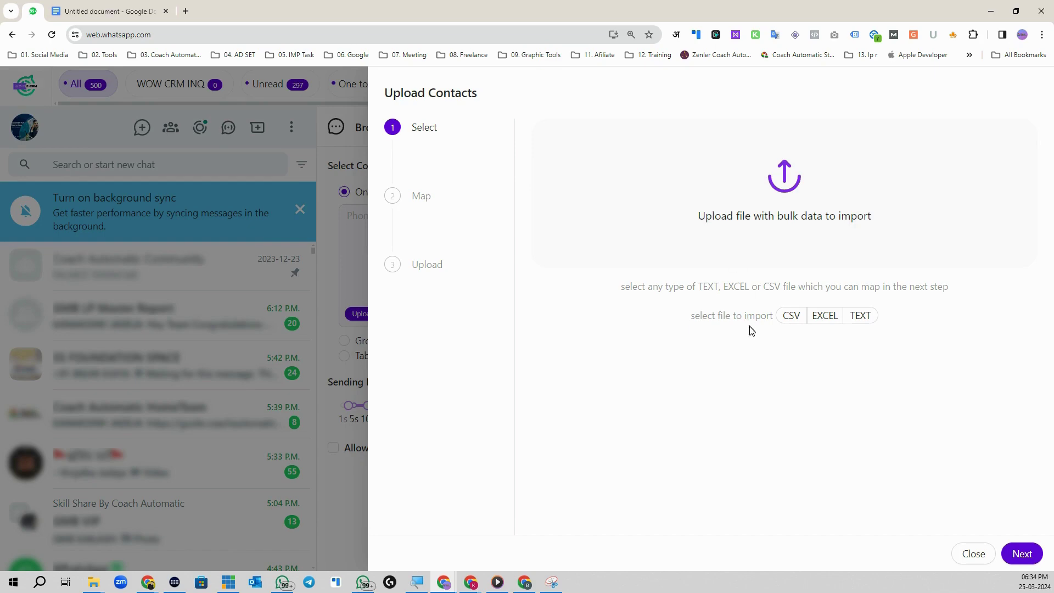
{"action": "left_click", "coordinate": [799, 316]}
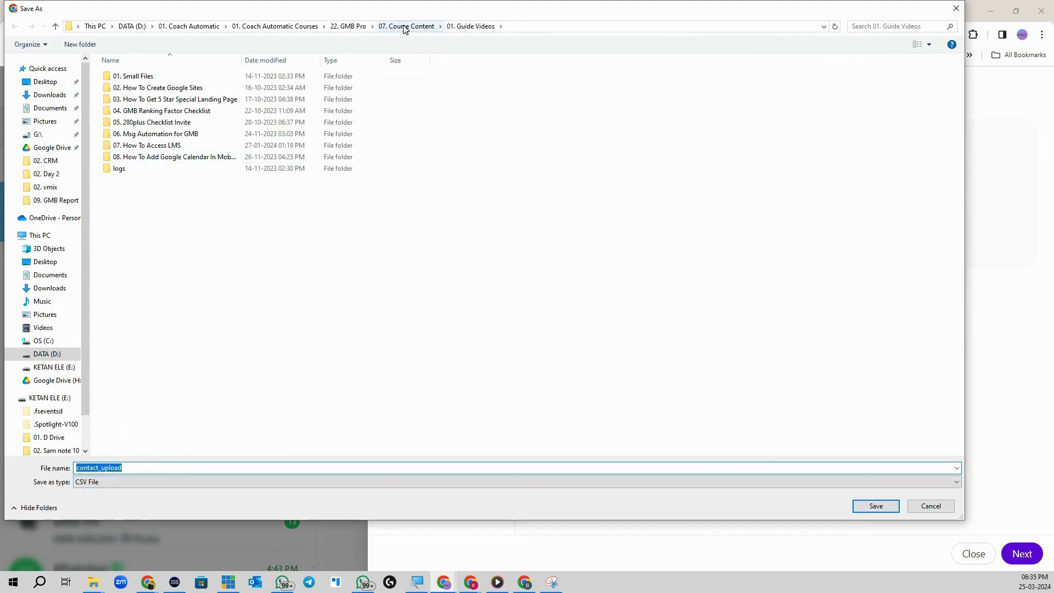
{"action": "left_click", "coordinate": [297, 26]}
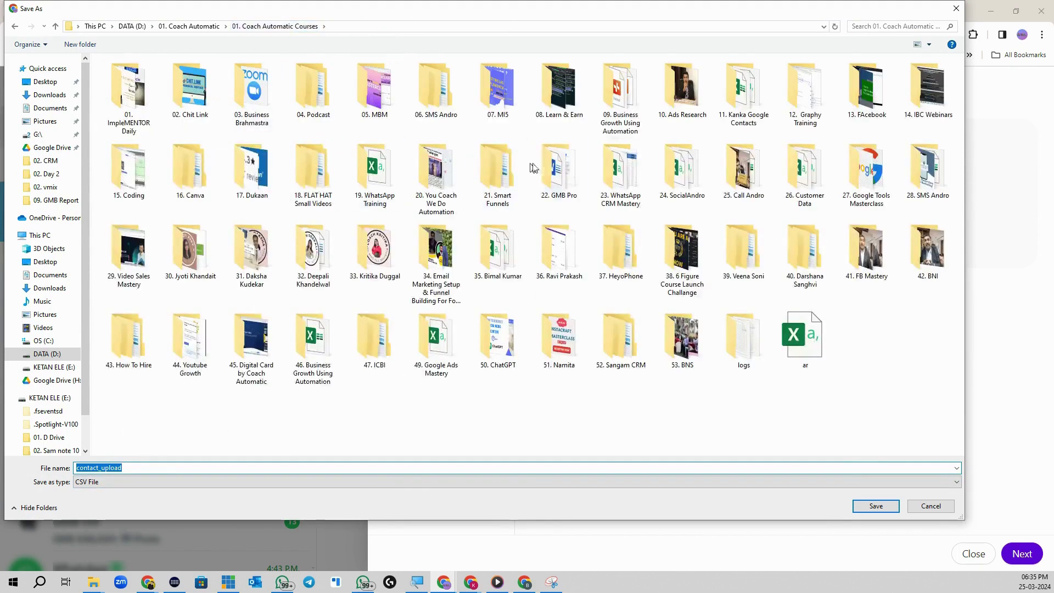
{"action": "double_click", "coordinate": [621, 175]}
{"action": "double_click", "coordinate": [172, 145]}
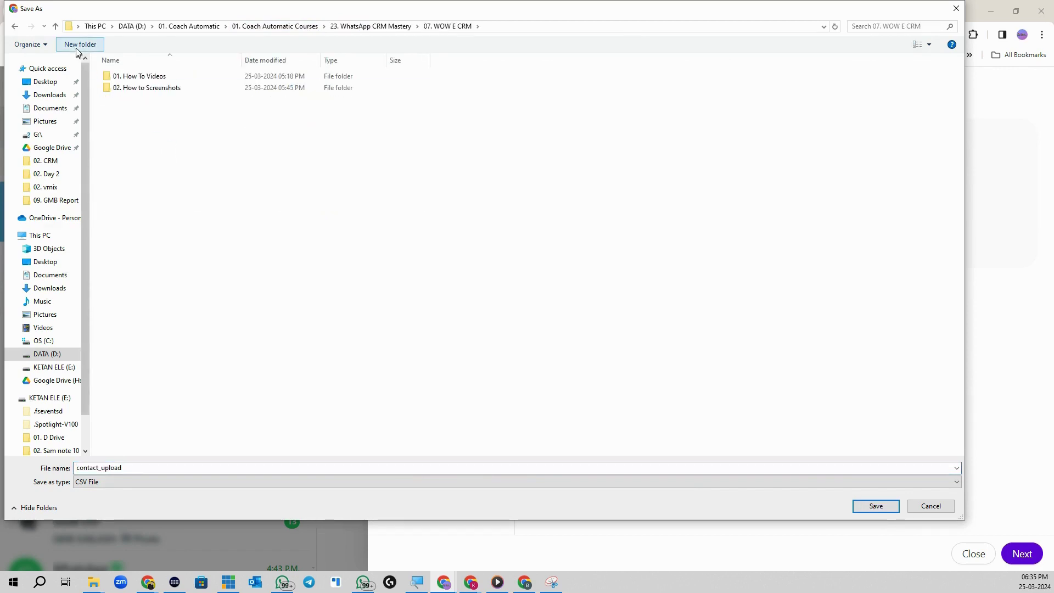
{"action": "left_click", "coordinate": [80, 44]}
{"action": "type", "text": "03. Data"}
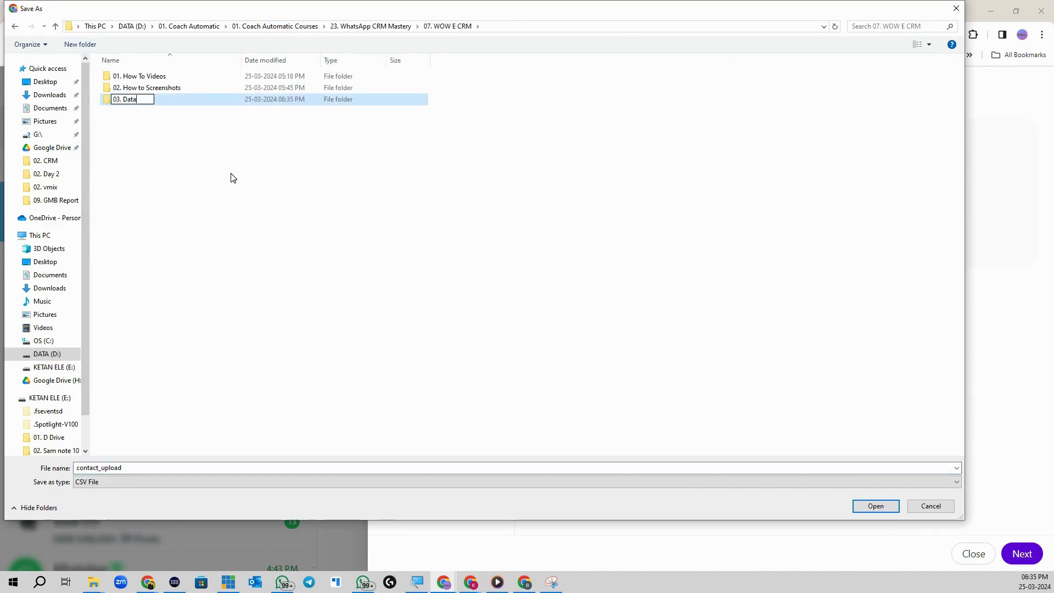
{"action": "key", "text": "Return"}
{"action": "key", "text": "Return"}
{"action": "left_click", "coordinate": [877, 506]}
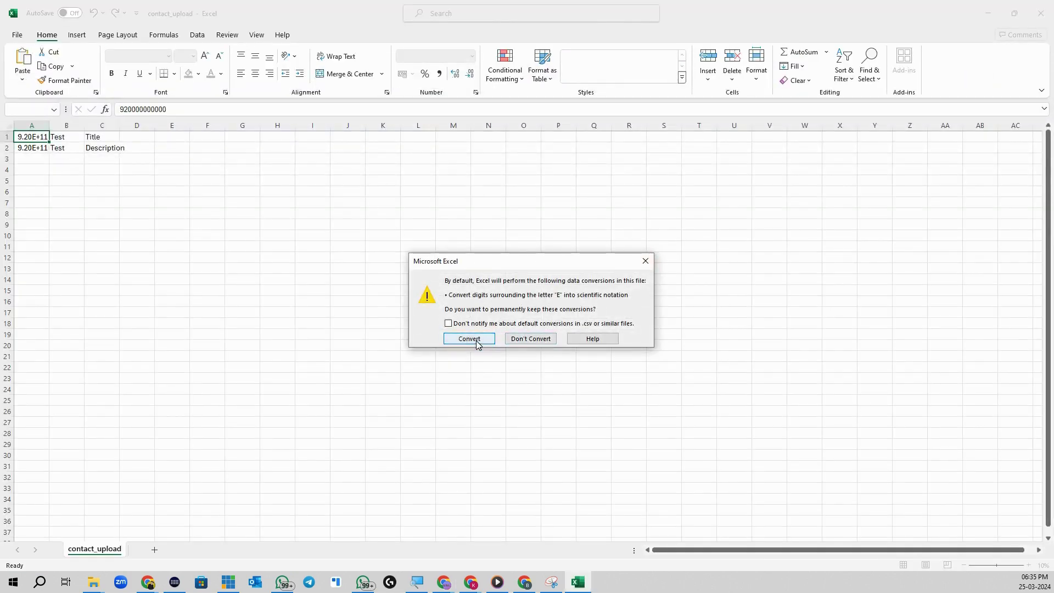
Step: Answer the scientific-notation prompt and inspect columns A–C and the phone number in A1
{"action": "left_click", "coordinate": [528, 339]}
{"action": "scroll", "coordinate": [128, 163], "scroll_direction": "up", "scroll_amount": 15}
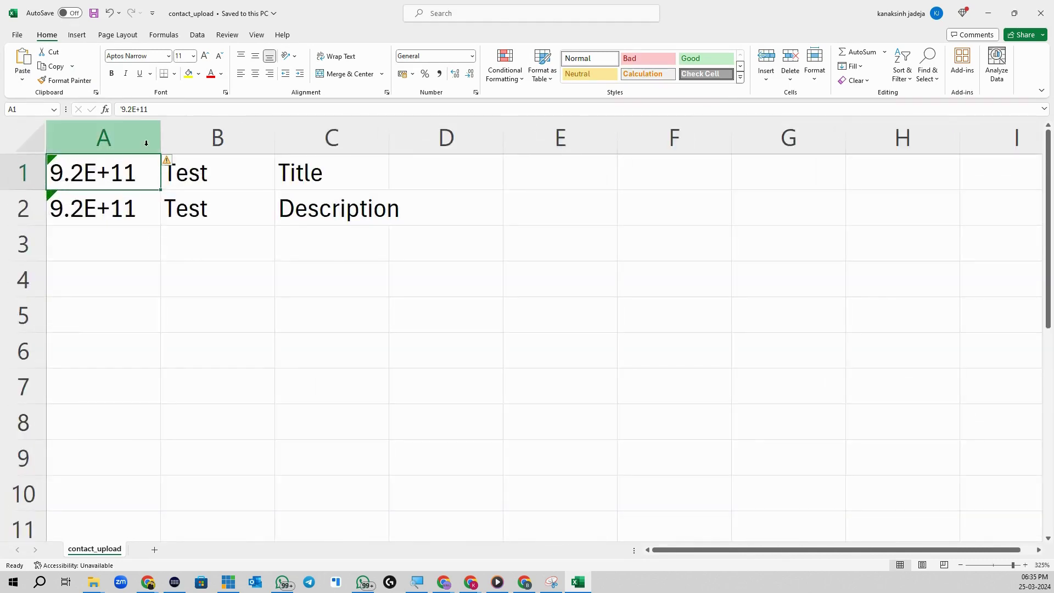
{"action": "key", "text": "ctrl+space"}
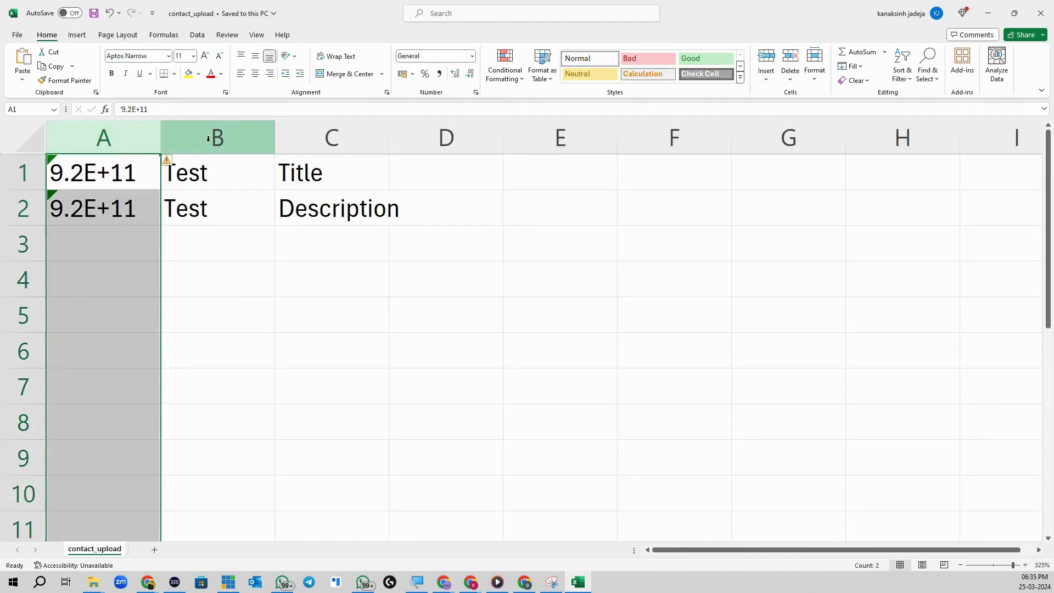
{"action": "left_click", "coordinate": [195, 180]}
{"action": "key", "text": "ctrl+space"}
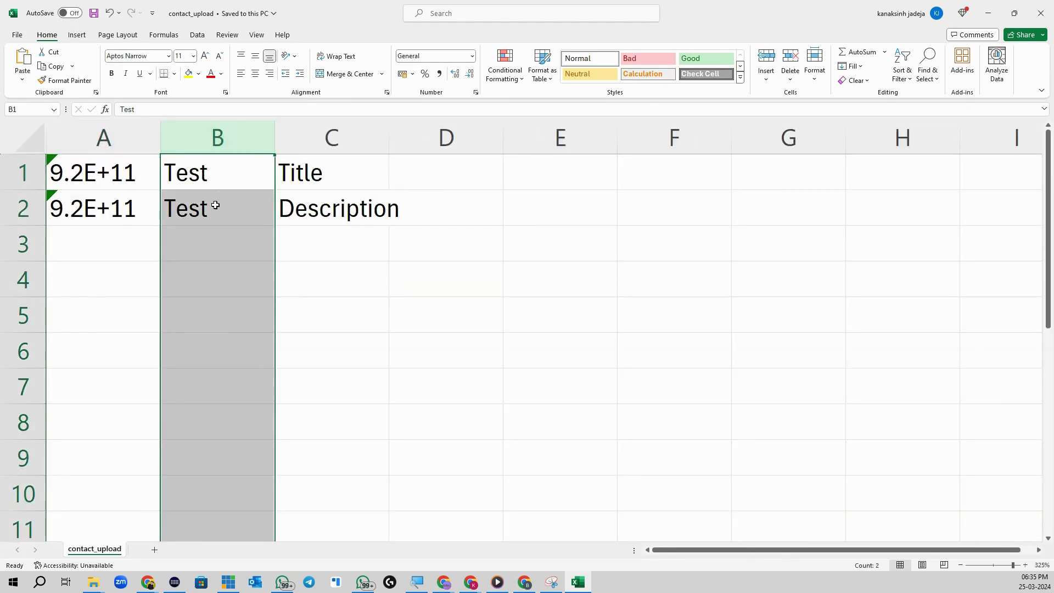
{"action": "left_click", "coordinate": [329, 135]}
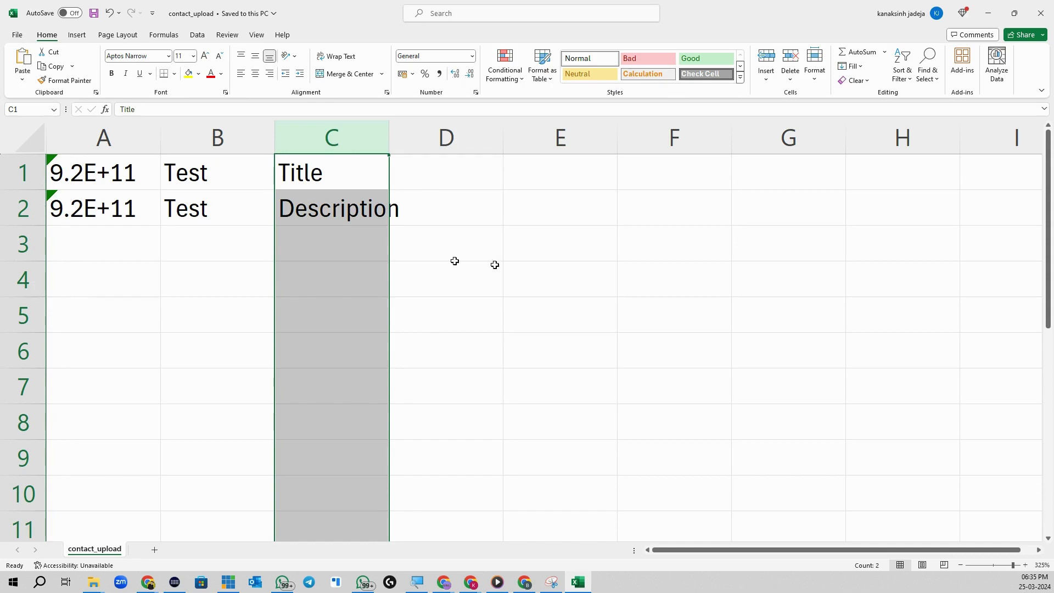
{"action": "left_click", "coordinate": [95, 140]}
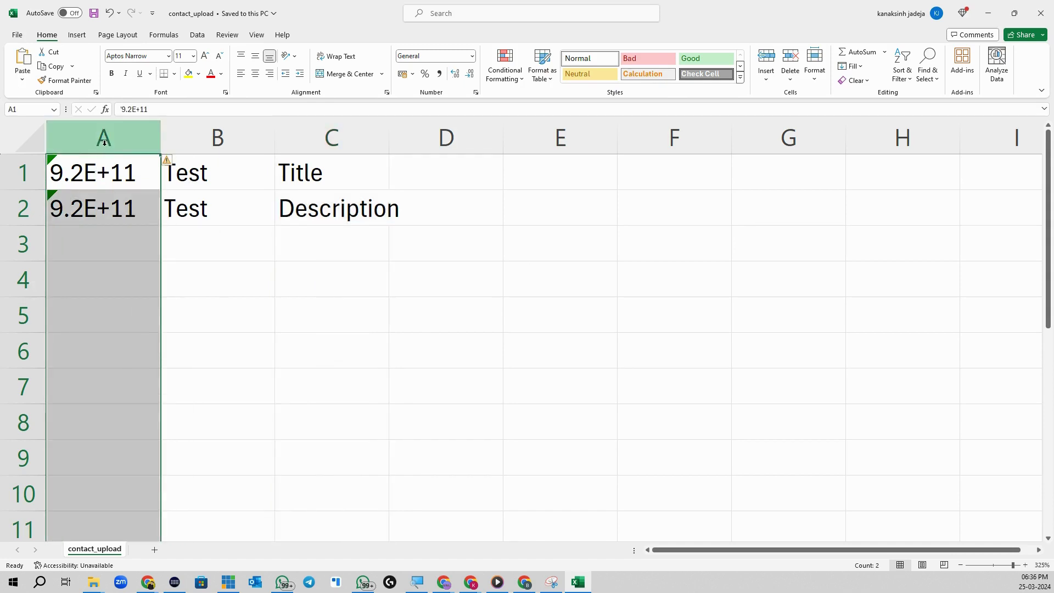
{"action": "left_click_drag", "start_coordinate": [113, 134], "coordinate": [173, 138]}
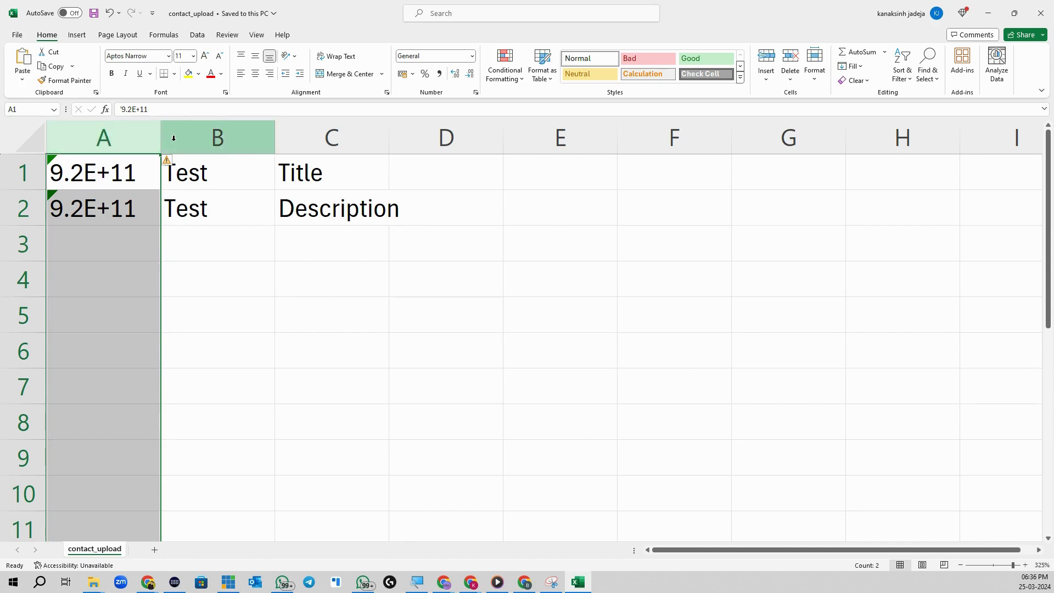
{"action": "left_click", "coordinate": [238, 136]}
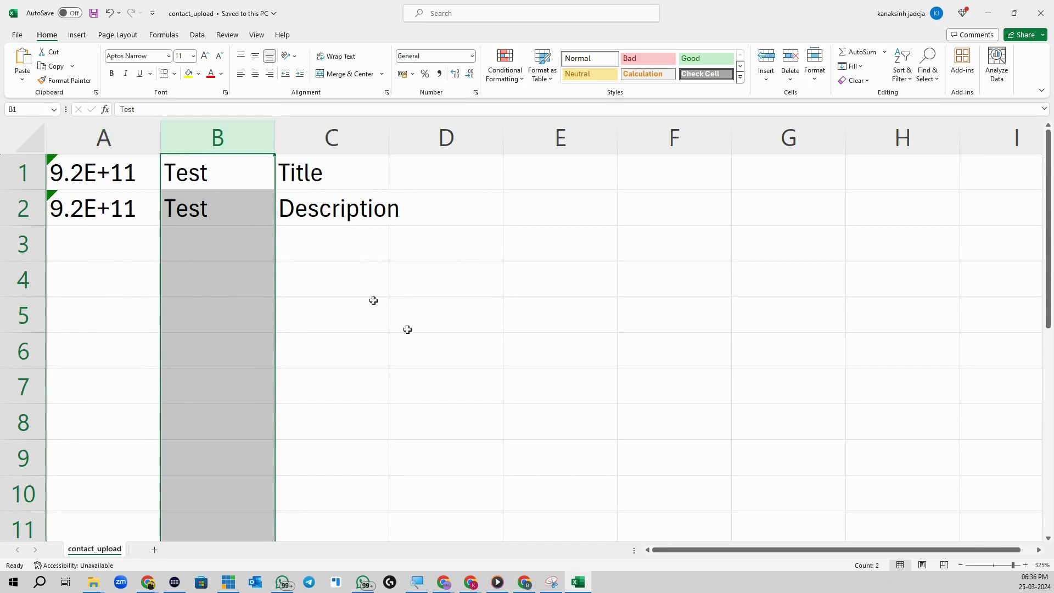
{"action": "double_click", "coordinate": [93, 173]}
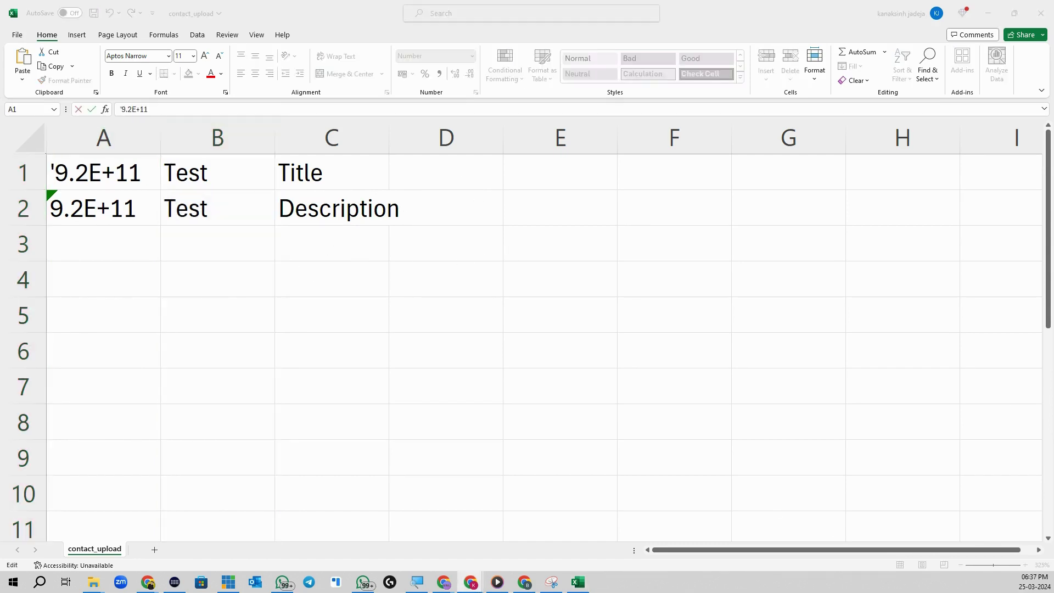
{"action": "key", "text": "Return"}
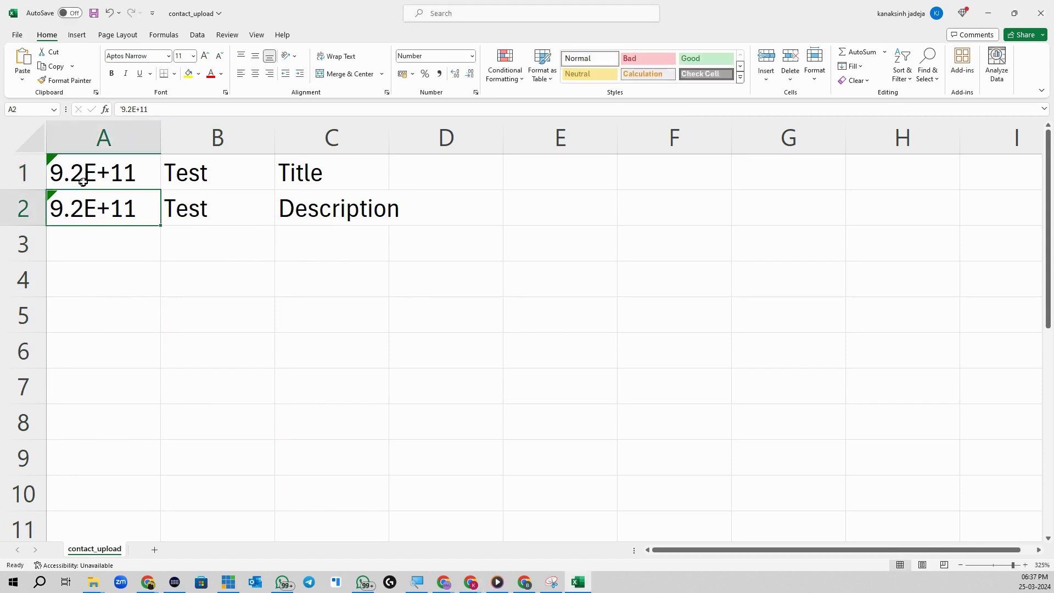
{"action": "left_click", "coordinate": [95, 165]}
Step: Format column A as Number with no decimals, removing A1's leading apostrophe
{"action": "left_click", "coordinate": [129, 129]}
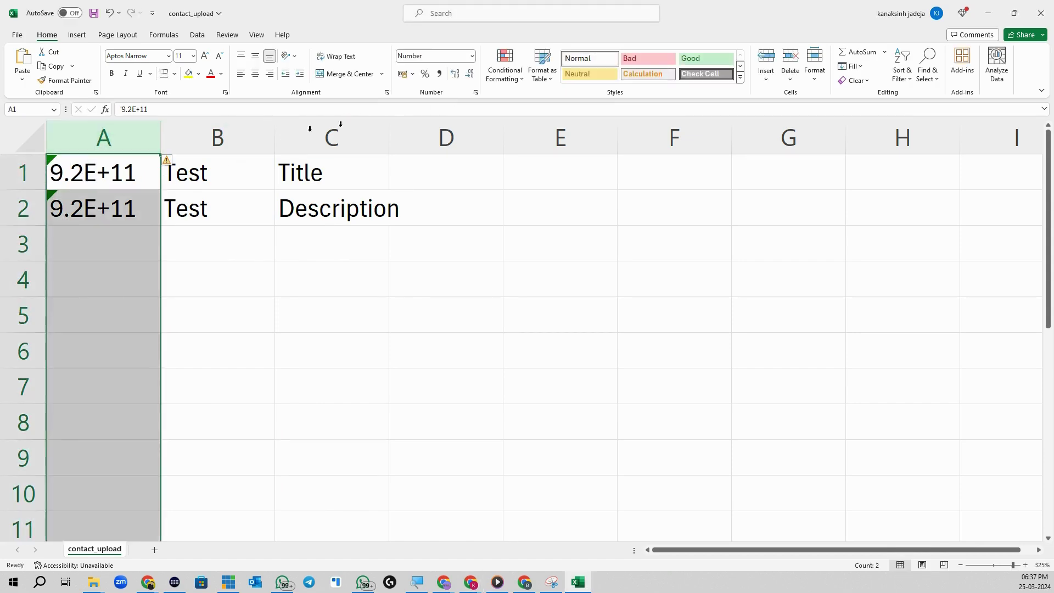
{"action": "left_click", "coordinate": [472, 57]}
{"action": "left_click", "coordinate": [444, 79]}
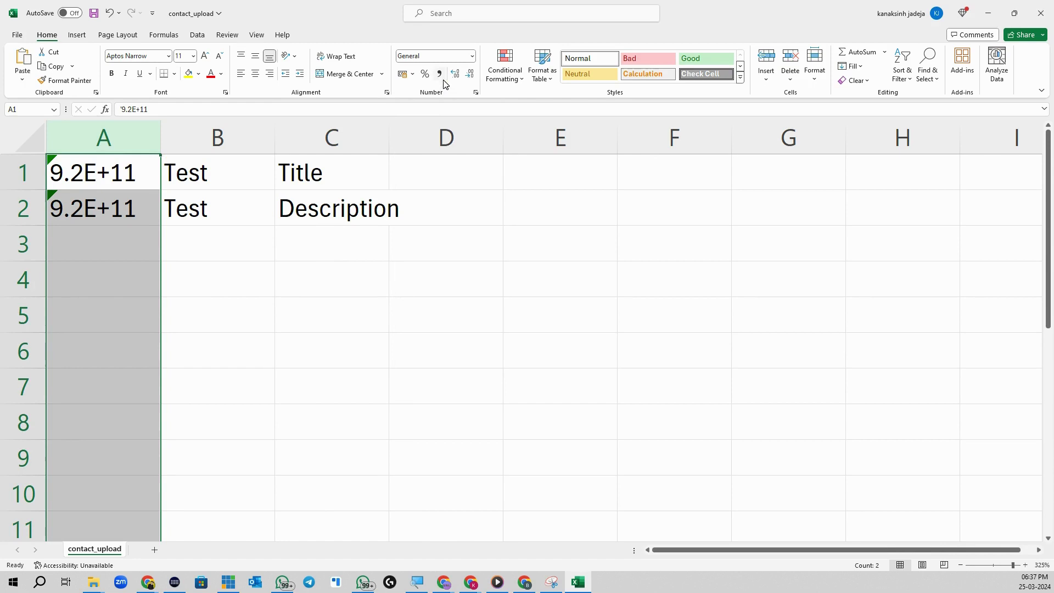
{"action": "left_click", "coordinate": [472, 57]}
{"action": "left_click", "coordinate": [460, 104]}
{"action": "left_click", "coordinate": [78, 169]}
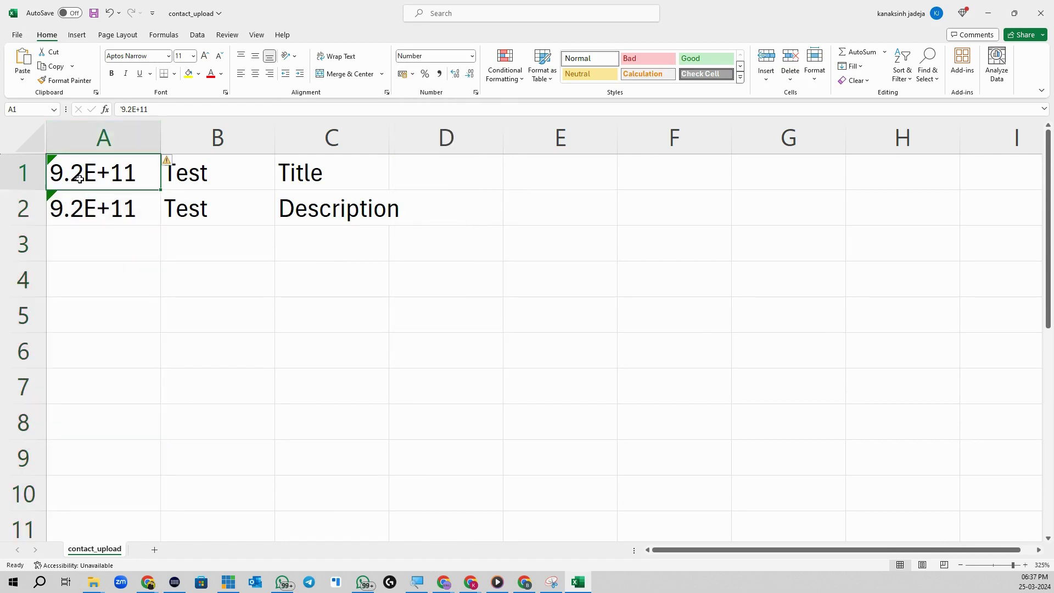
{"action": "double_click", "coordinate": [63, 172]}
{"action": "key", "text": "BackSpace"}
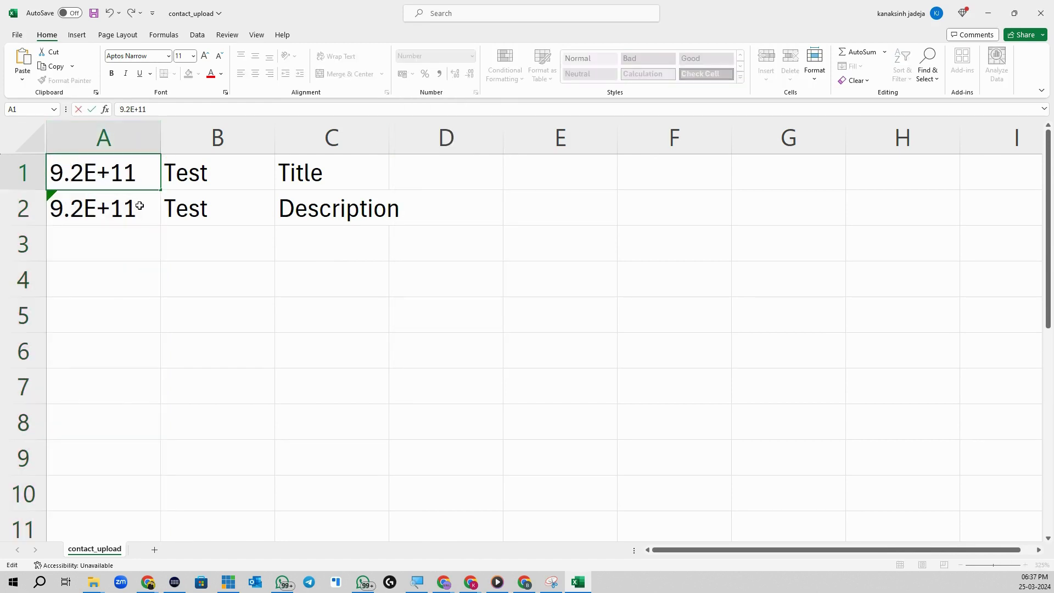
{"action": "key", "text": "Return"}
{"action": "left_click", "coordinate": [127, 167]}
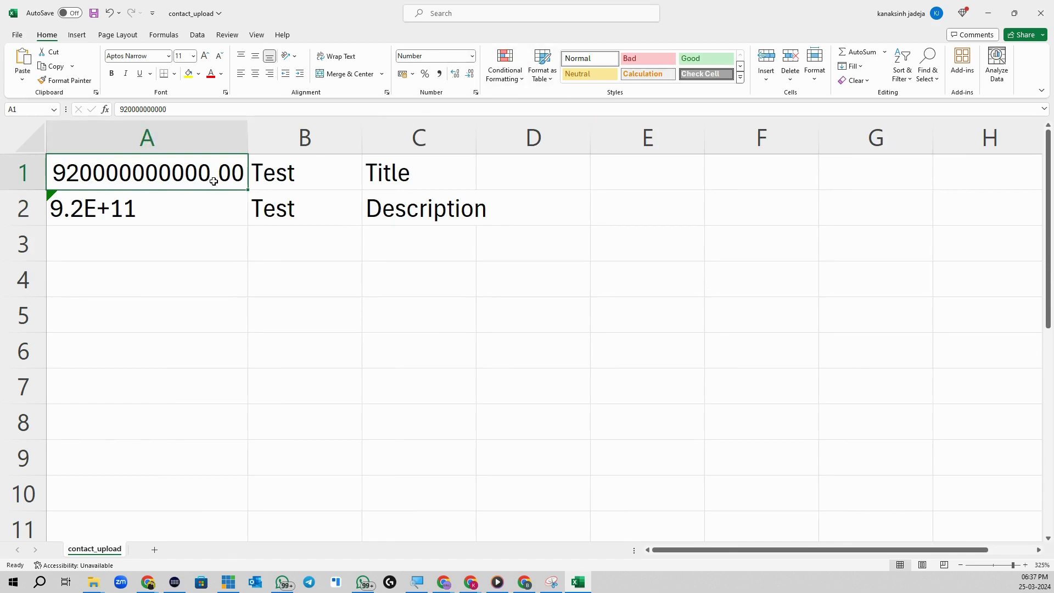
{"action": "left_click", "coordinate": [199, 140]}
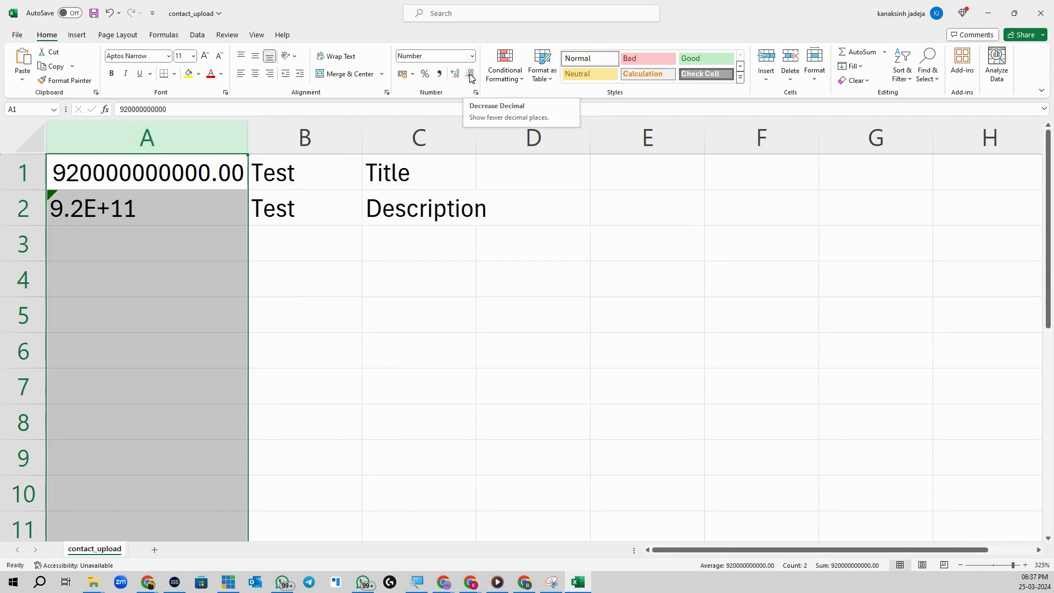
{"action": "left_click", "coordinate": [471, 78]}
{"action": "left_click", "coordinate": [471, 79]}
{"action": "left_click", "coordinate": [138, 185]}
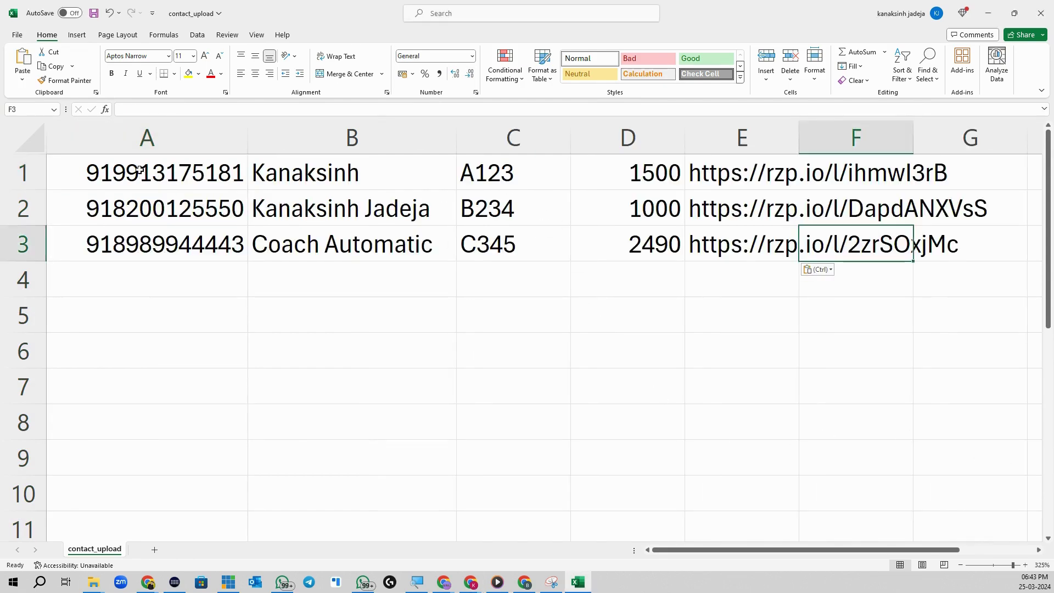
Step: Review the contact data in columns A through E
{"action": "left_click", "coordinate": [142, 170]}
{"action": "key", "text": "ctrl+space"}
{"action": "left_click", "coordinate": [133, 174]}
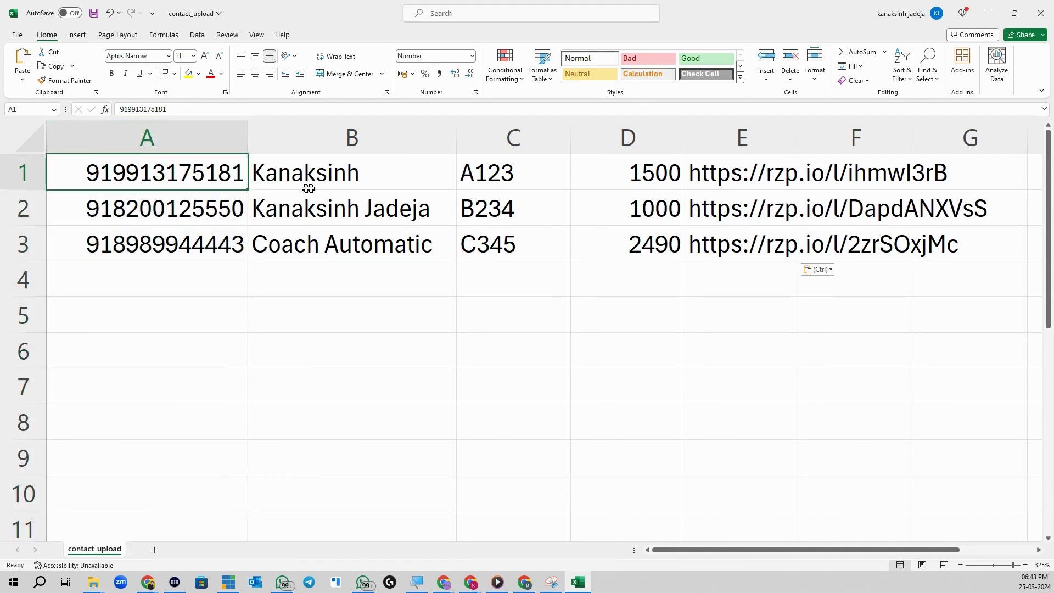
{"action": "left_click", "coordinate": [182, 140]}
{"action": "left_click", "coordinate": [346, 141]}
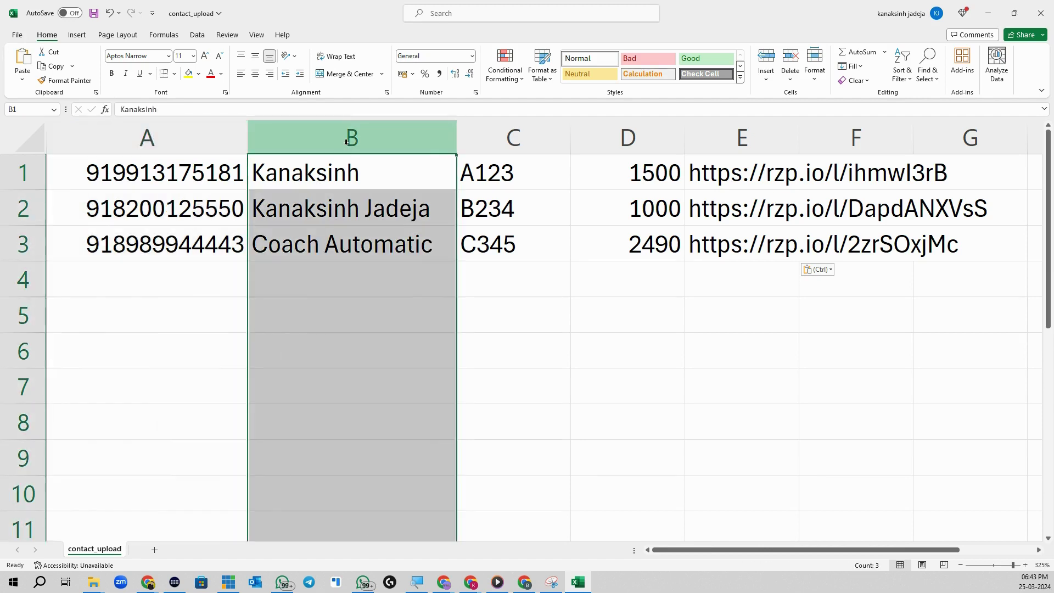
{"action": "left_click", "coordinate": [514, 136]}
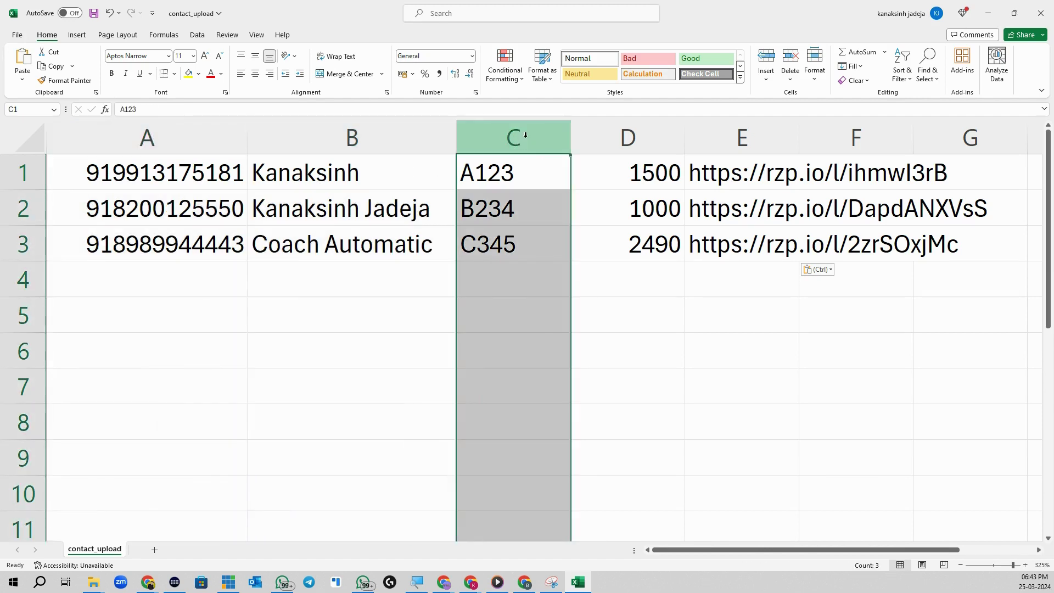
{"action": "left_click", "coordinate": [613, 144]}
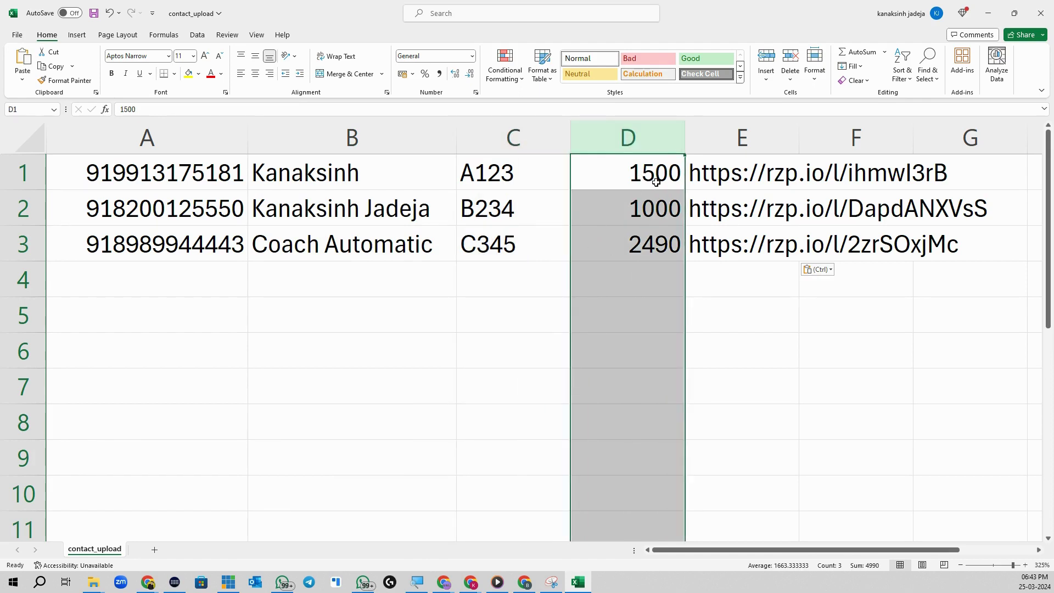
{"action": "left_click", "coordinate": [760, 137]}
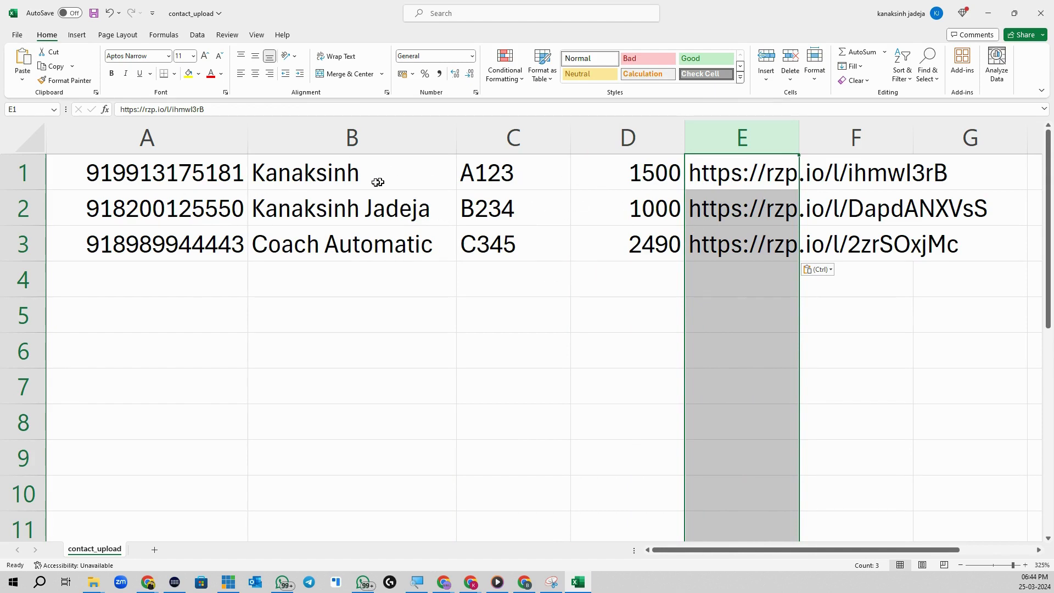
Step: Save the contact_upload workbook and close Excel
{"action": "left_click", "coordinate": [641, 172]}
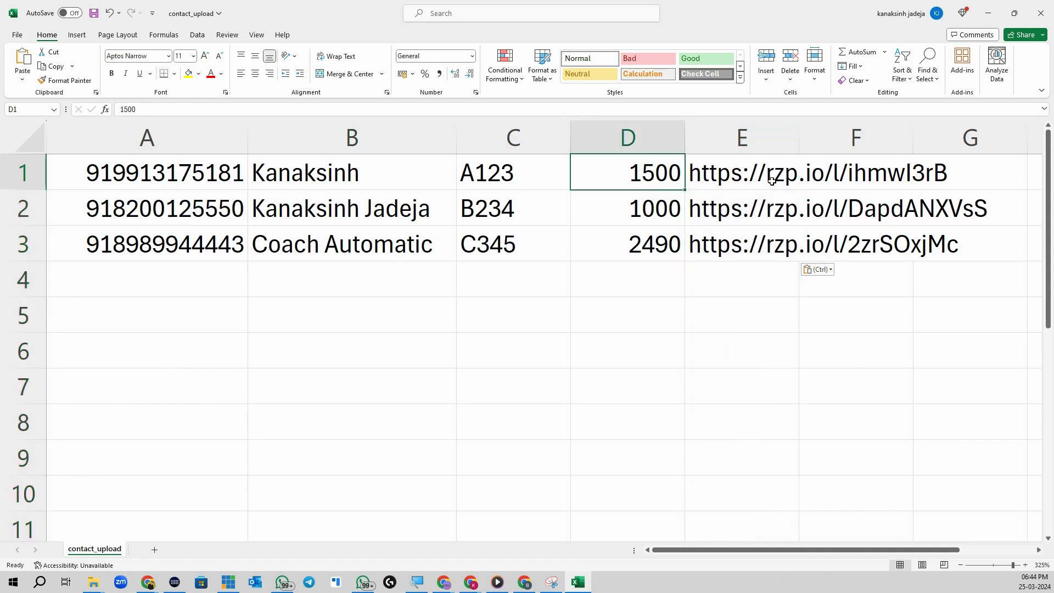
{"action": "left_click", "coordinate": [747, 149]}
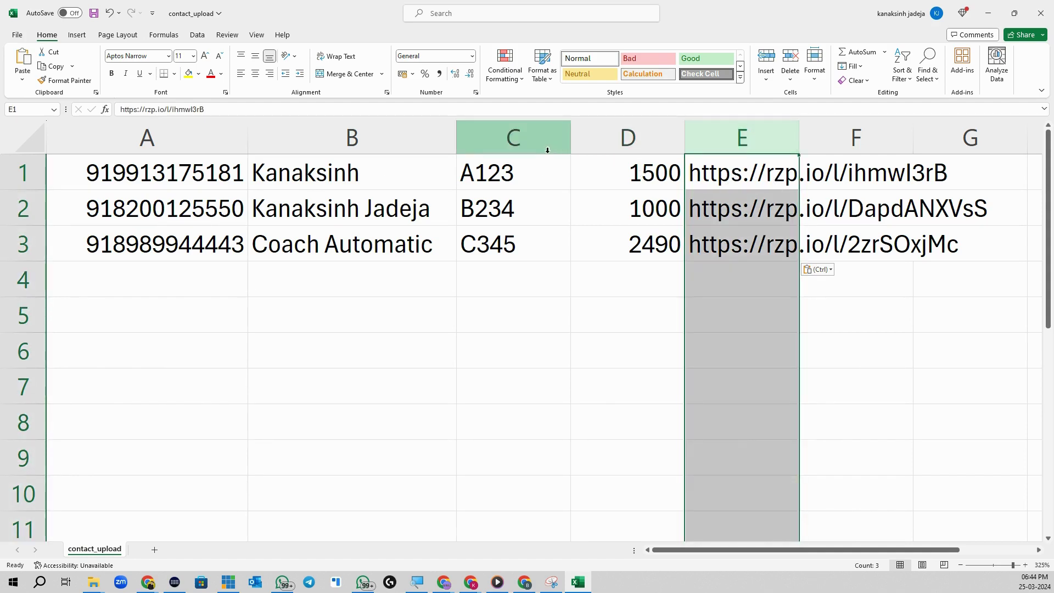
{"action": "left_click", "coordinate": [95, 13]}
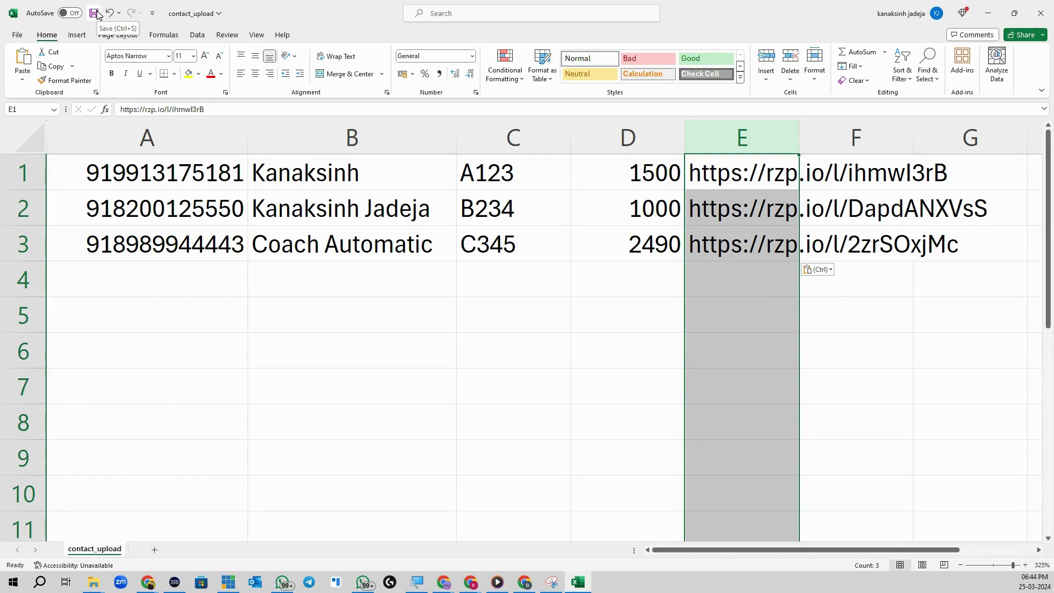
{"action": "left_click", "coordinate": [1040, 12]}
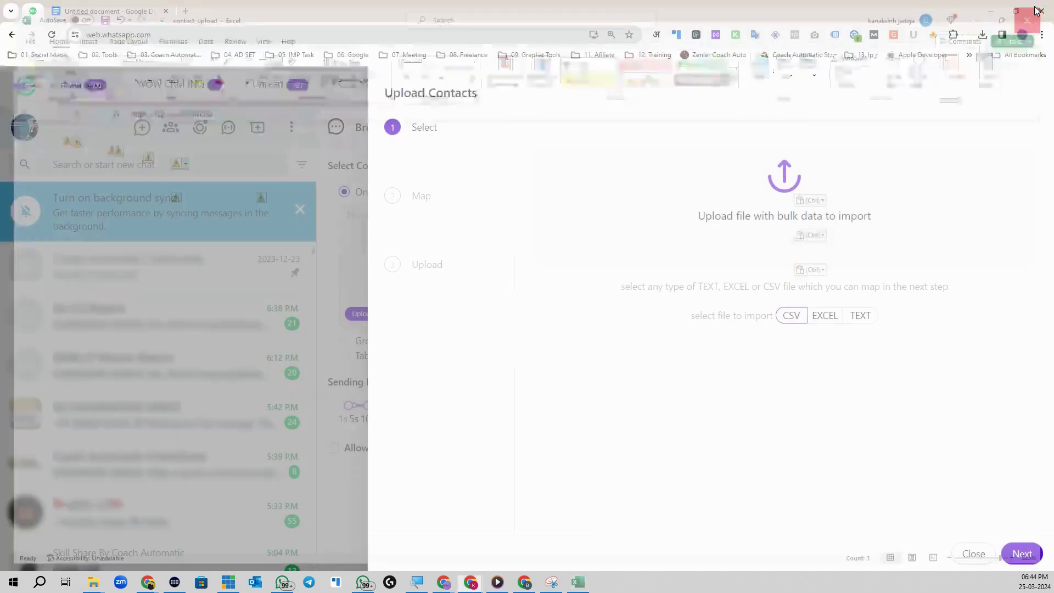
Step: Upload contact_upload from the 03. Data folder, accept the column mapping and start the import
{"action": "left_click", "coordinate": [789, 213]}
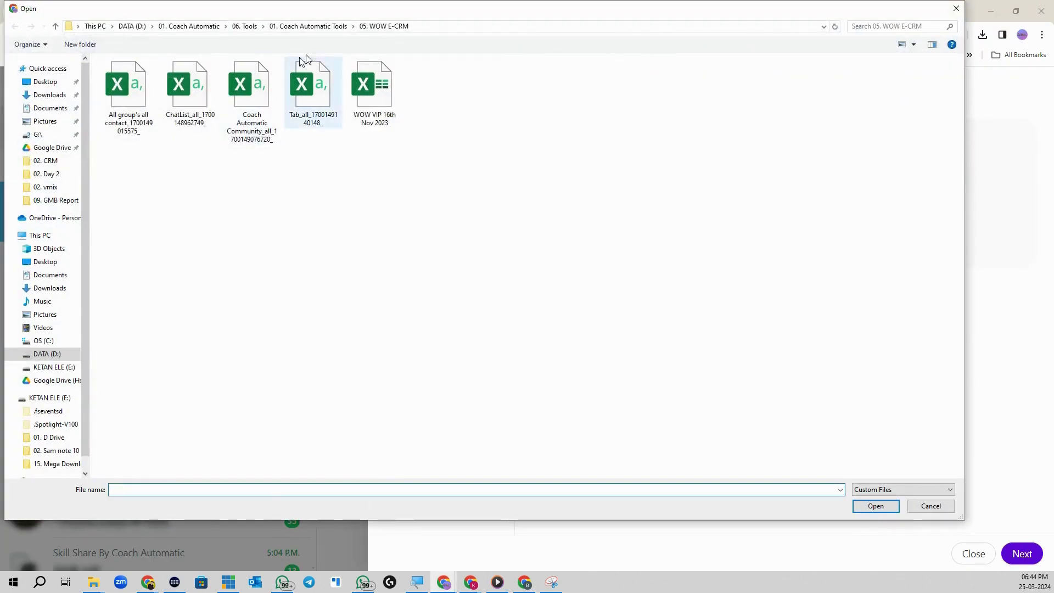
{"action": "left_click", "coordinate": [322, 27]}
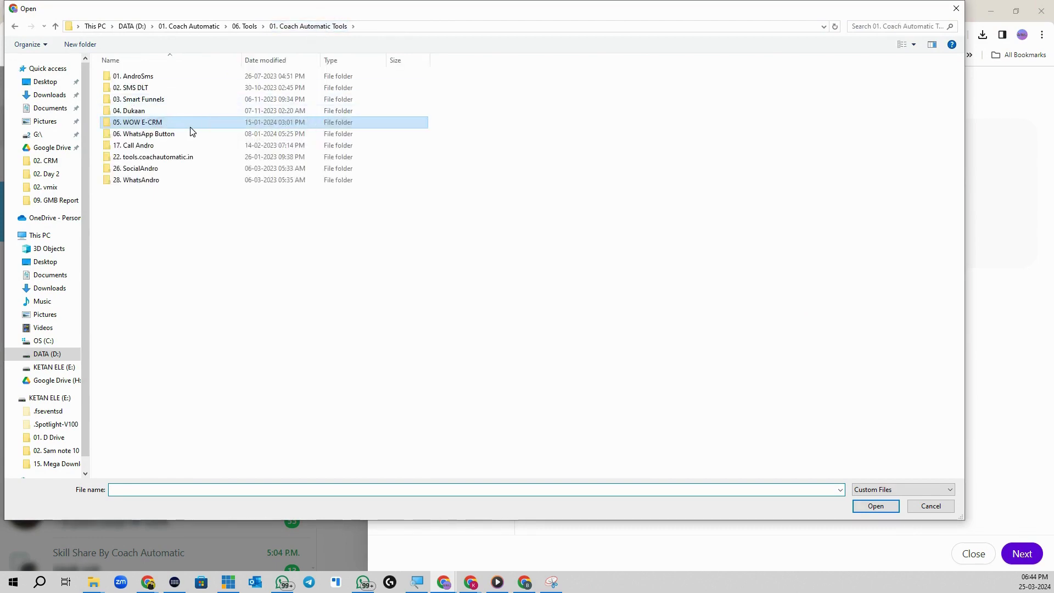
{"action": "left_click", "coordinate": [172, 32]}
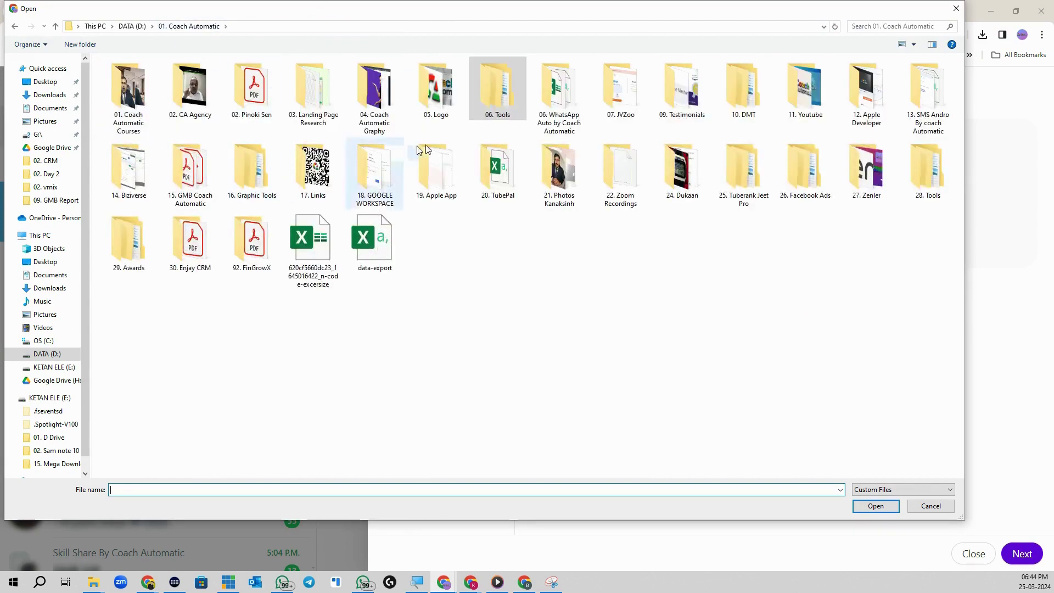
{"action": "double_click", "coordinate": [129, 90]}
{"action": "double_click", "coordinate": [620, 175]}
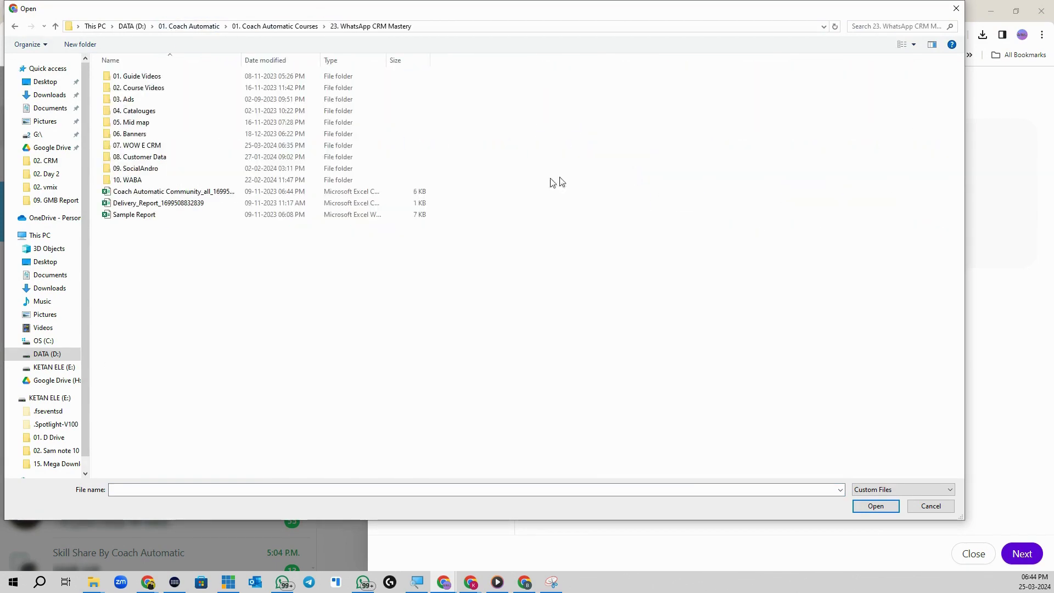
{"action": "double_click", "coordinate": [187, 139]}
{"action": "double_click", "coordinate": [181, 102]}
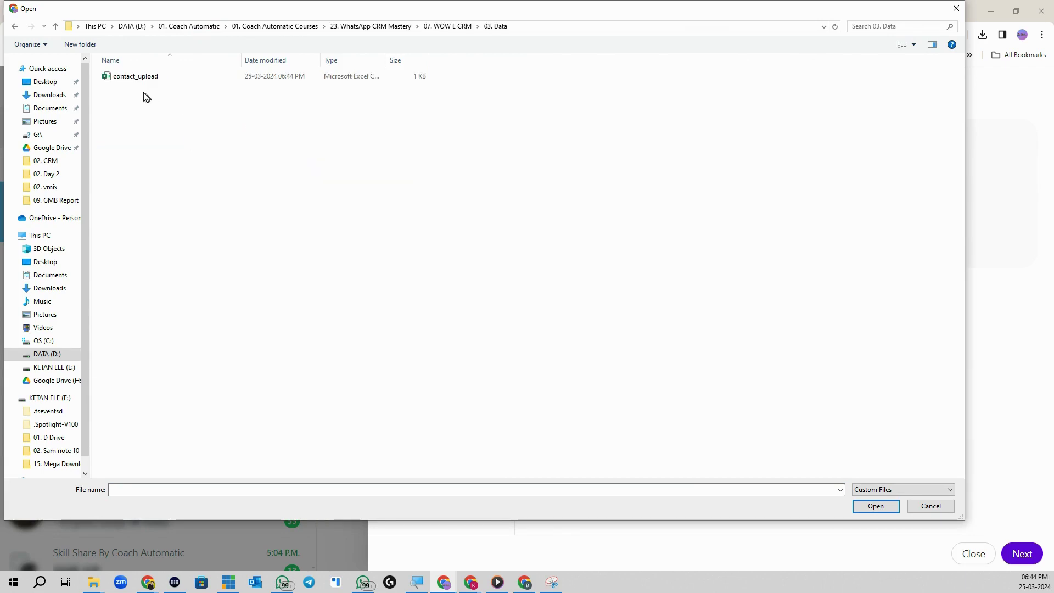
{"action": "left_click", "coordinate": [143, 77]}
{"action": "left_click", "coordinate": [873, 504]}
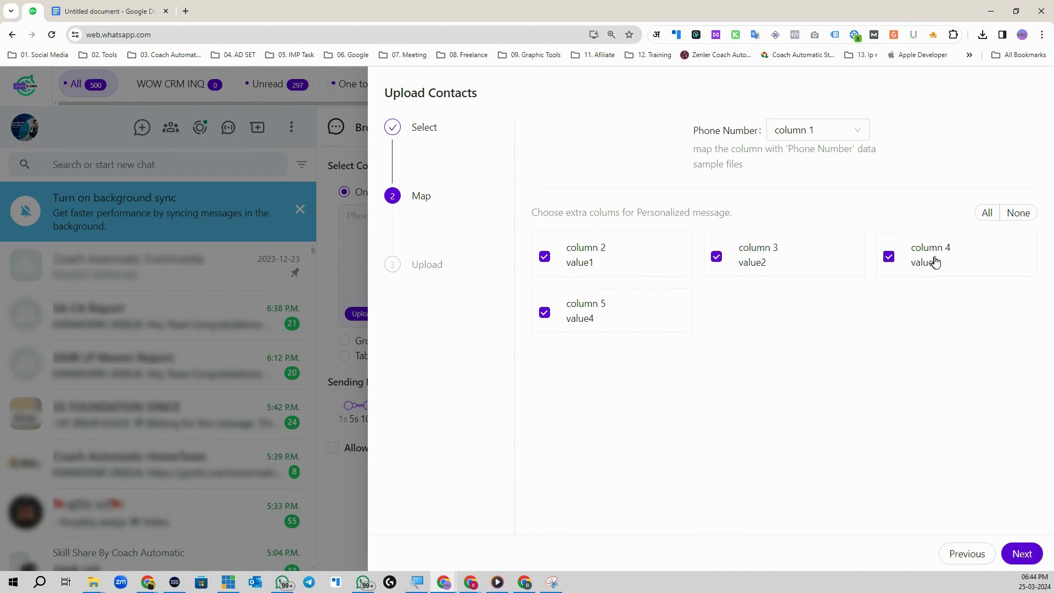
{"action": "left_click", "coordinate": [1024, 554]}
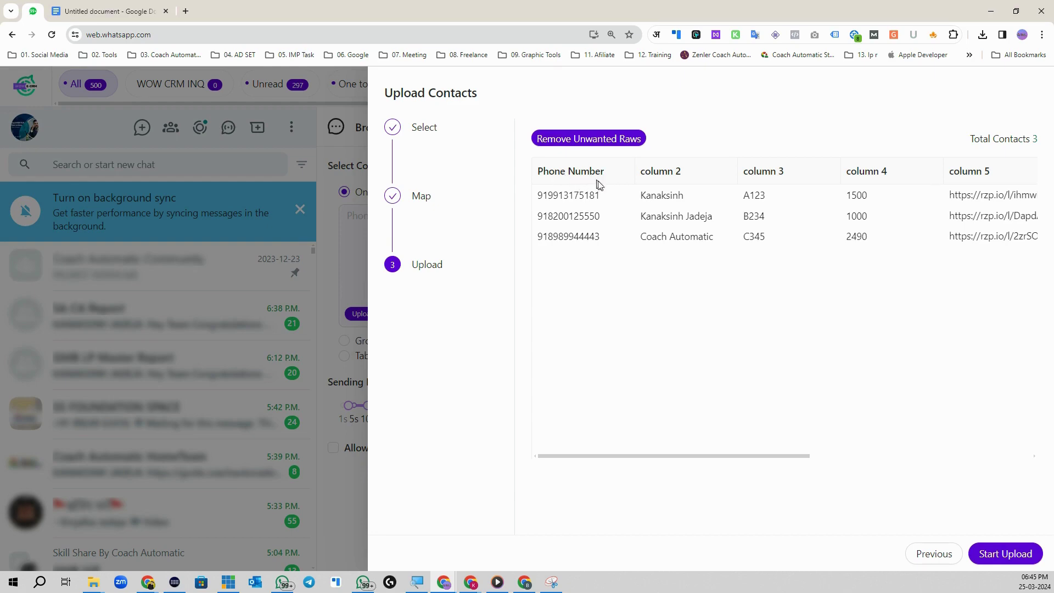
{"action": "left_click", "coordinate": [1008, 556]}
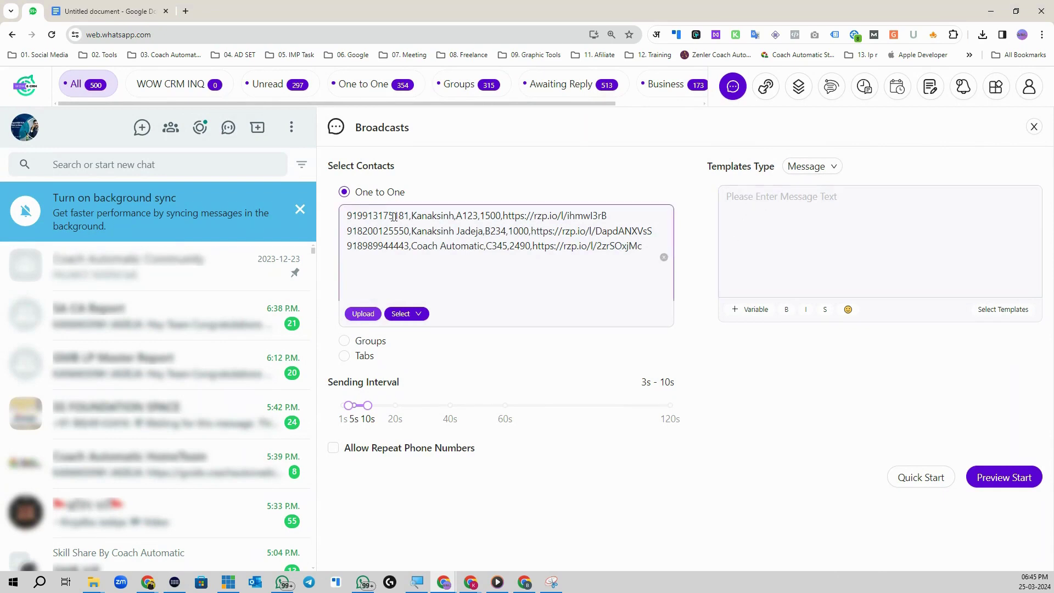
Step: Set the type to Message + Images/Videos and attach Appoinment-Booking-System.png
{"action": "left_click", "coordinate": [814, 168]}
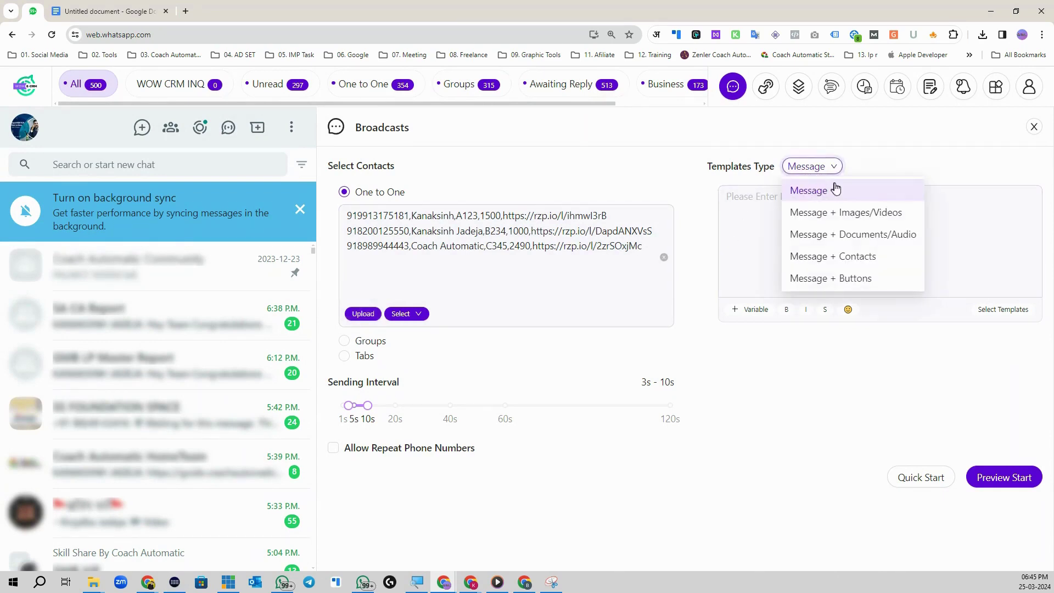
{"action": "left_click", "coordinate": [844, 216]}
{"action": "left_click", "coordinate": [758, 383]}
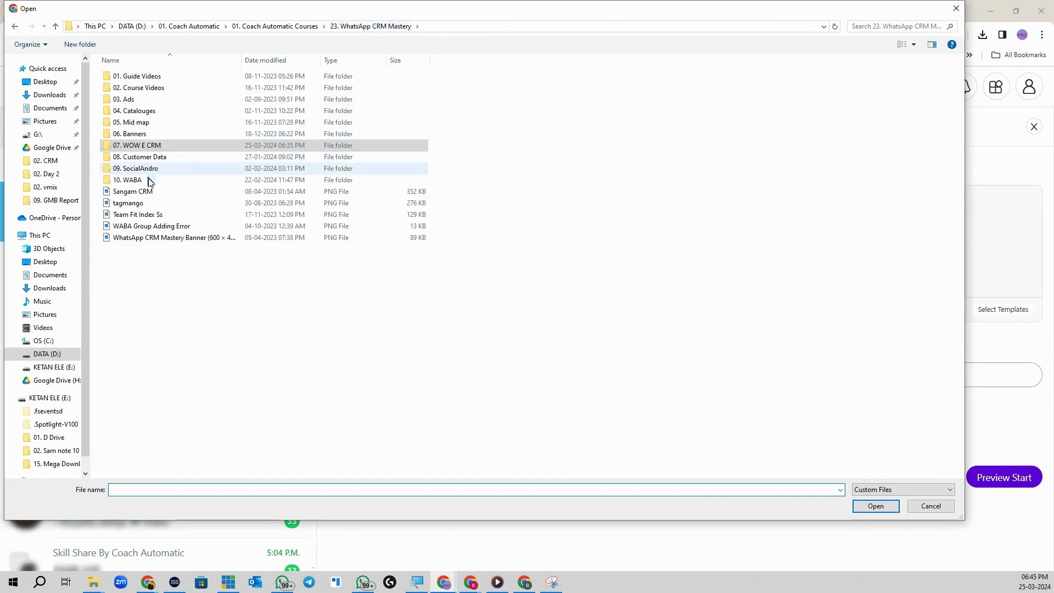
{"action": "left_click", "coordinate": [318, 27]}
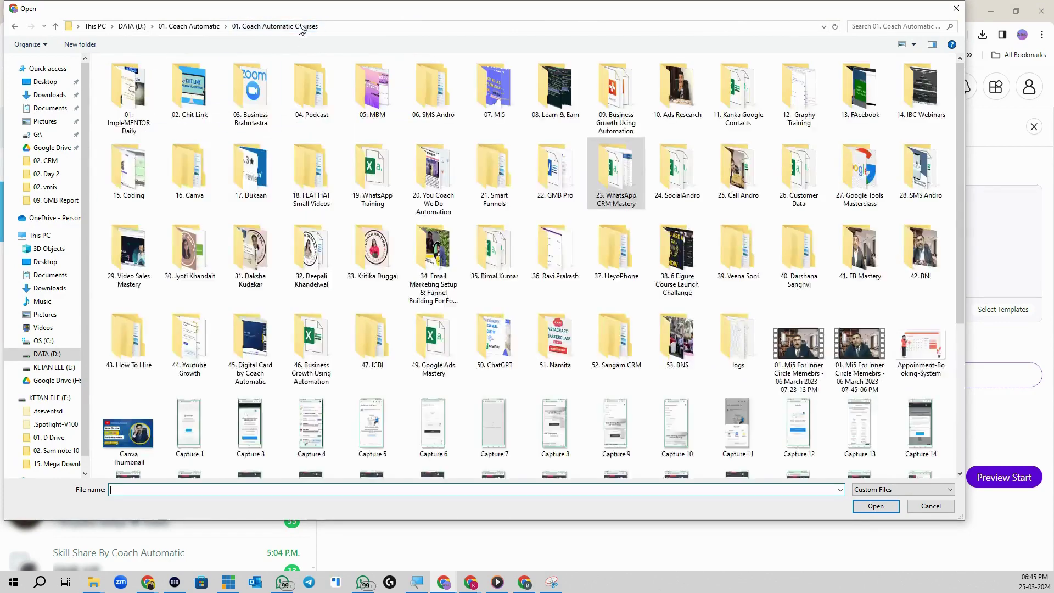
{"action": "left_click", "coordinate": [901, 349]}
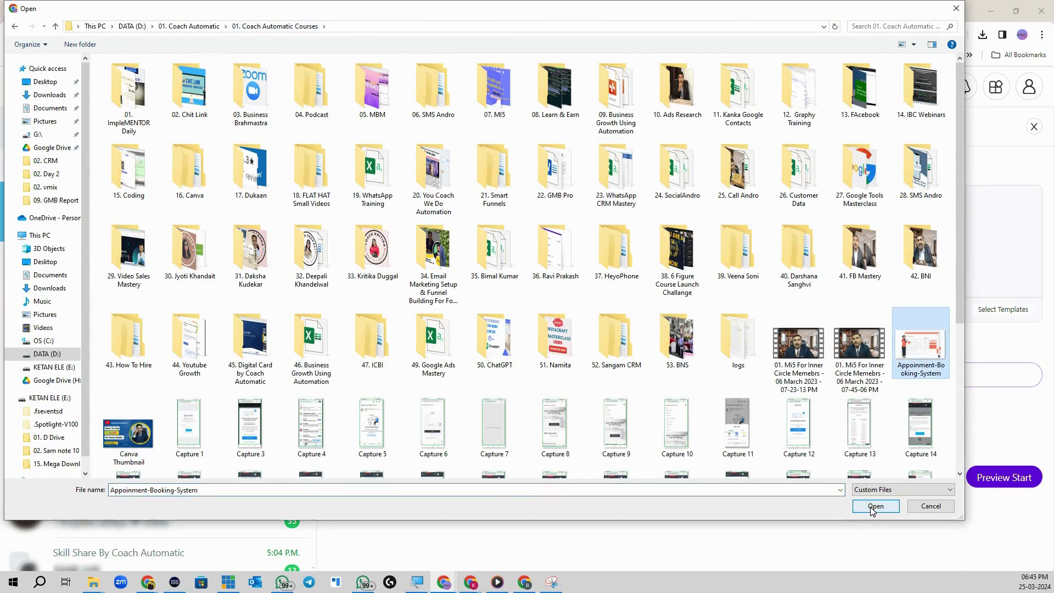
{"action": "left_click", "coordinate": [873, 504]}
{"action": "left_click", "coordinate": [755, 208]}
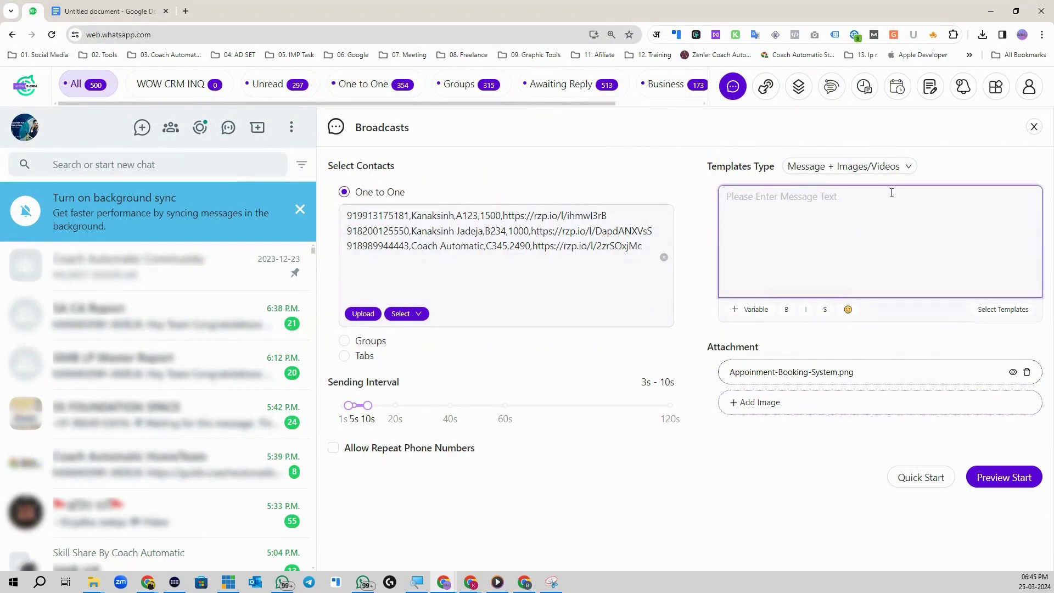
{"action": "type", "text": "Hey"}
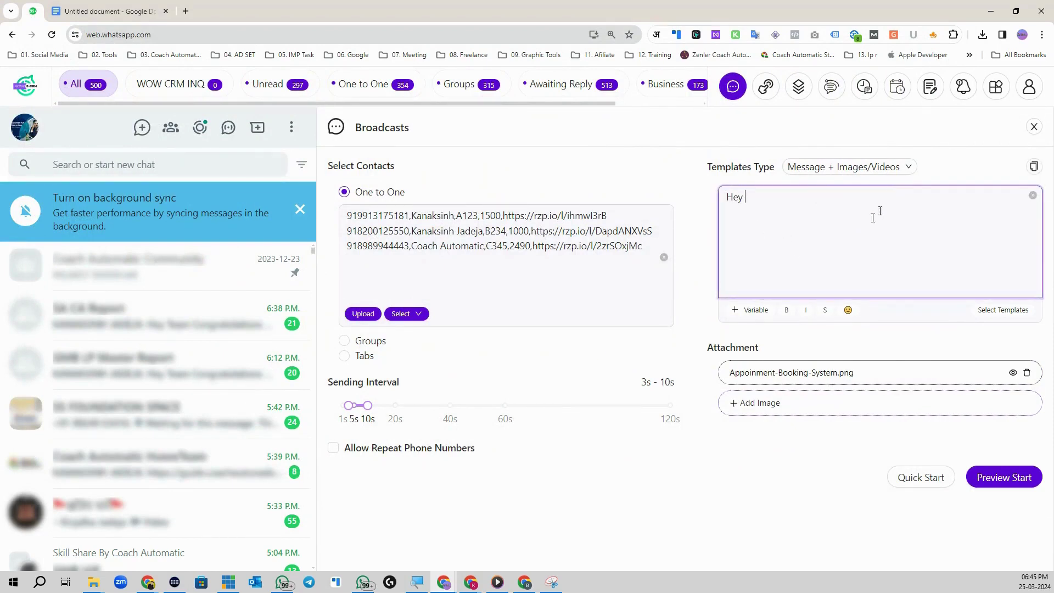
{"action": "left_click", "coordinate": [751, 310]}
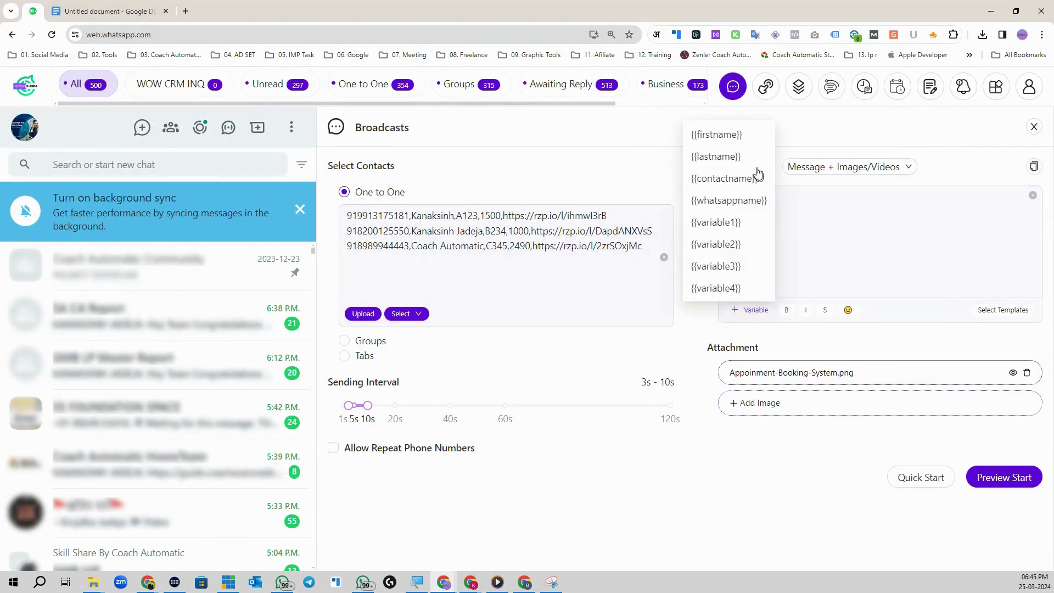
{"action": "left_click", "coordinate": [740, 225]}
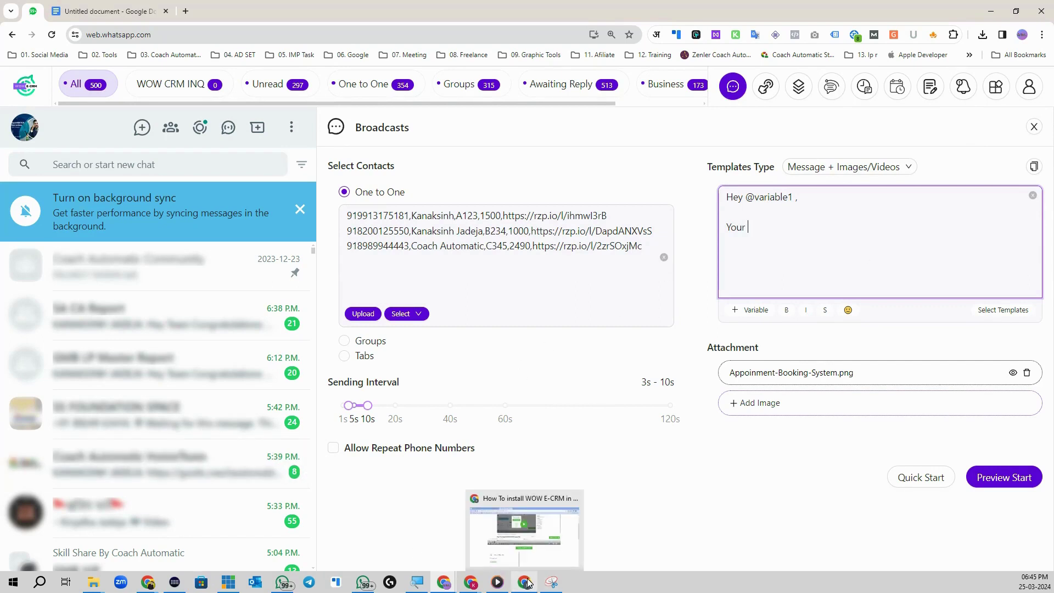
{"action": "left_click", "coordinate": [94, 582]}
{"action": "left_click", "coordinate": [112, 553]}
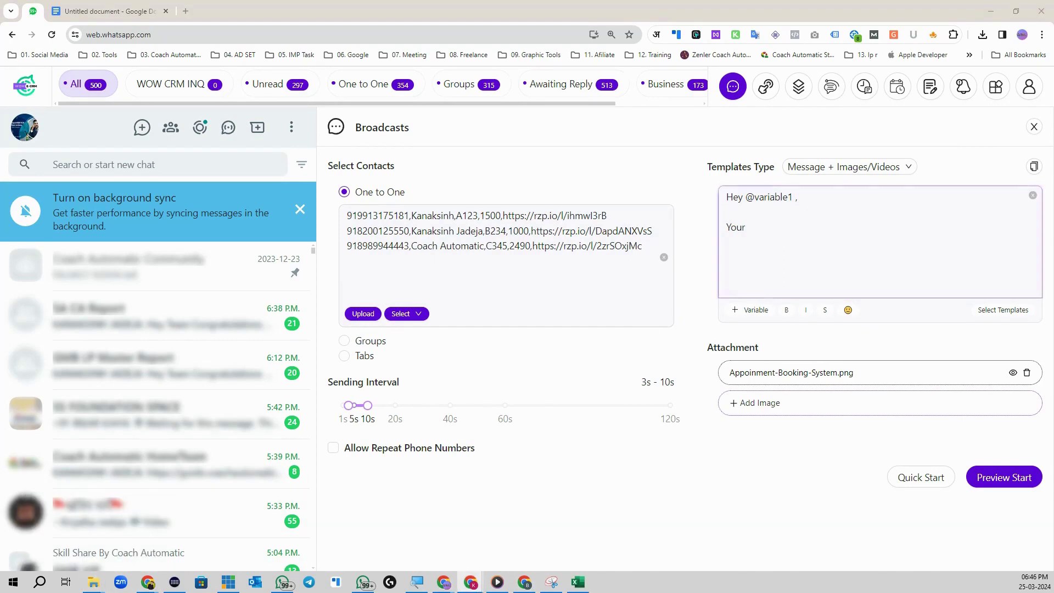
{"action": "left_click", "coordinate": [762, 230]}
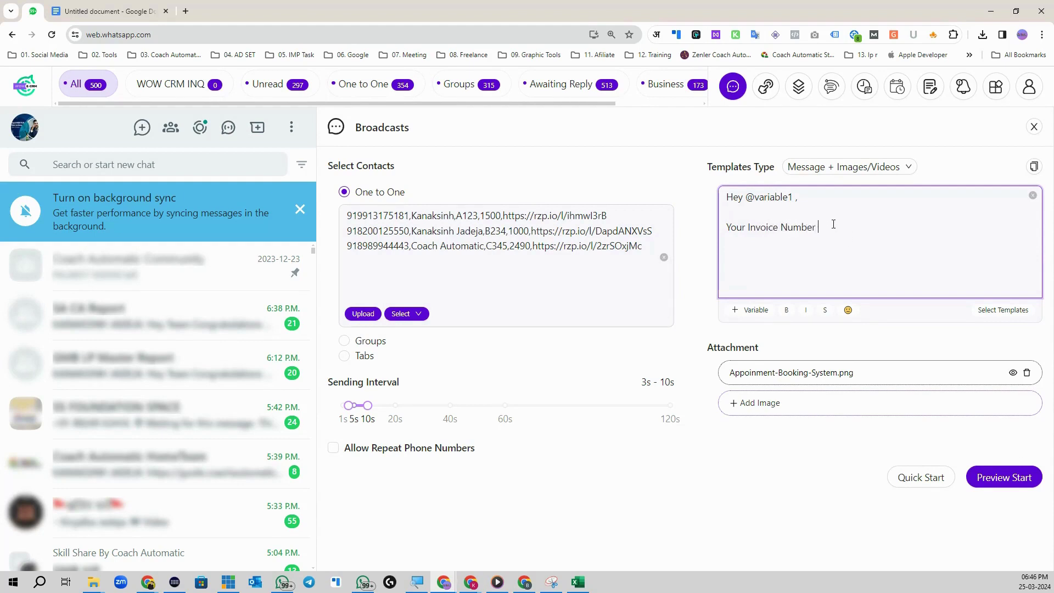
{"action": "left_click", "coordinate": [746, 311]}
{"action": "left_click", "coordinate": [727, 244]}
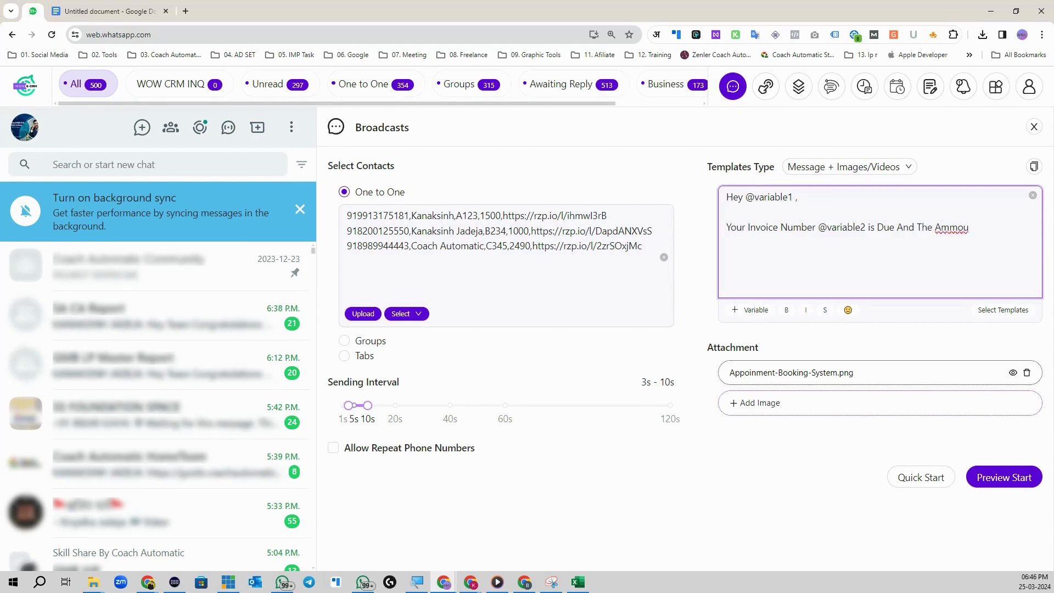
{"action": "key", "text": "BackSpace"}
{"action": "key", "text": "BackSpace"}
{"action": "key", "text": "BackSpace"}
{"action": "left_click", "coordinate": [747, 311]}
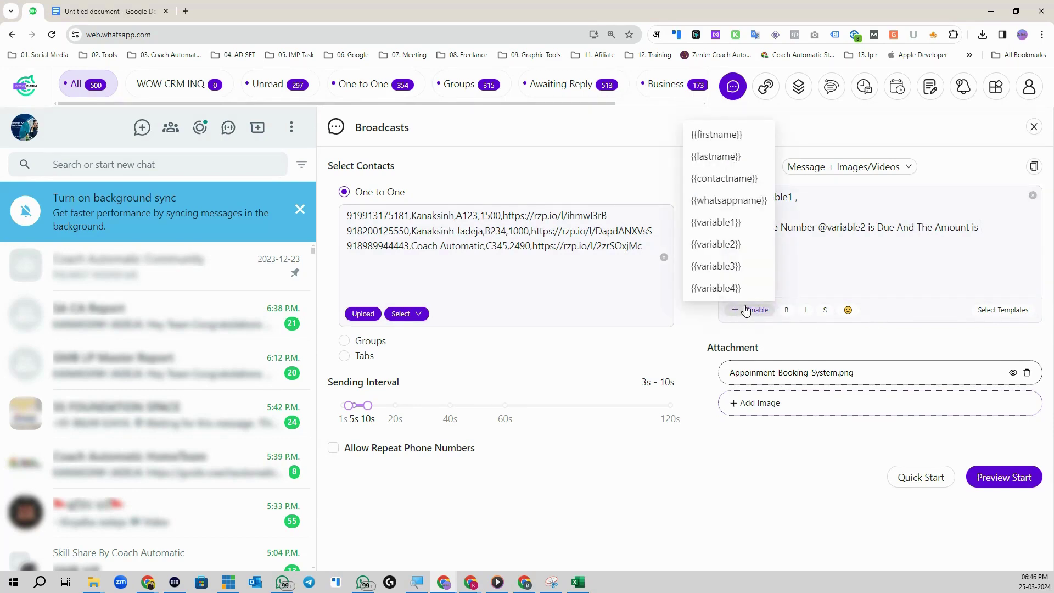
{"action": "left_click", "coordinate": [743, 267]}
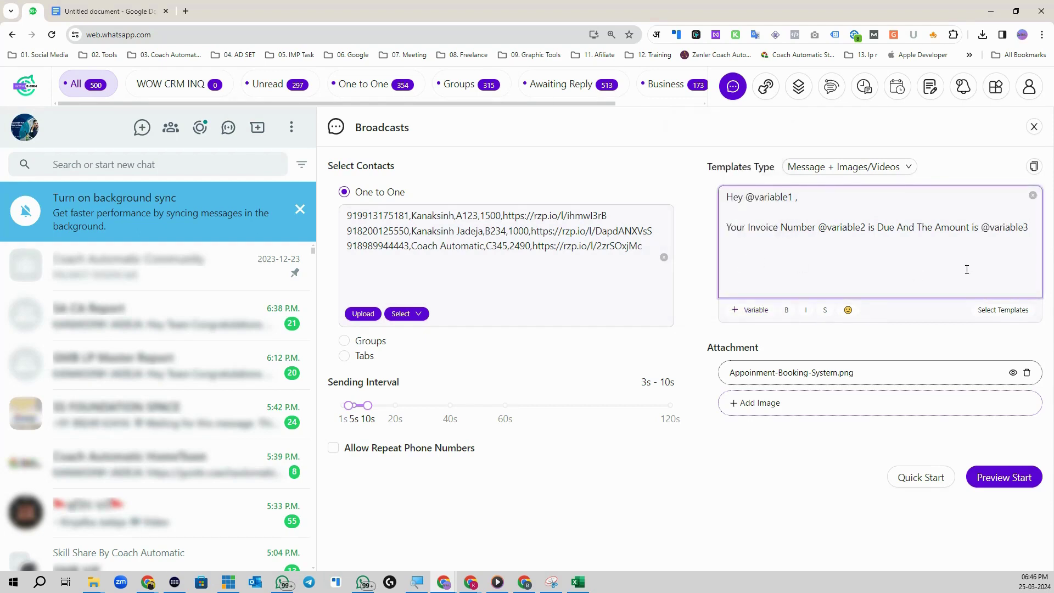
{"action": "key", "text": "shift+Return"}
{"action": "type", "text": "Please Pay Via"}
{"action": "left_click", "coordinate": [753, 310]}
{"action": "left_click", "coordinate": [749, 284]}
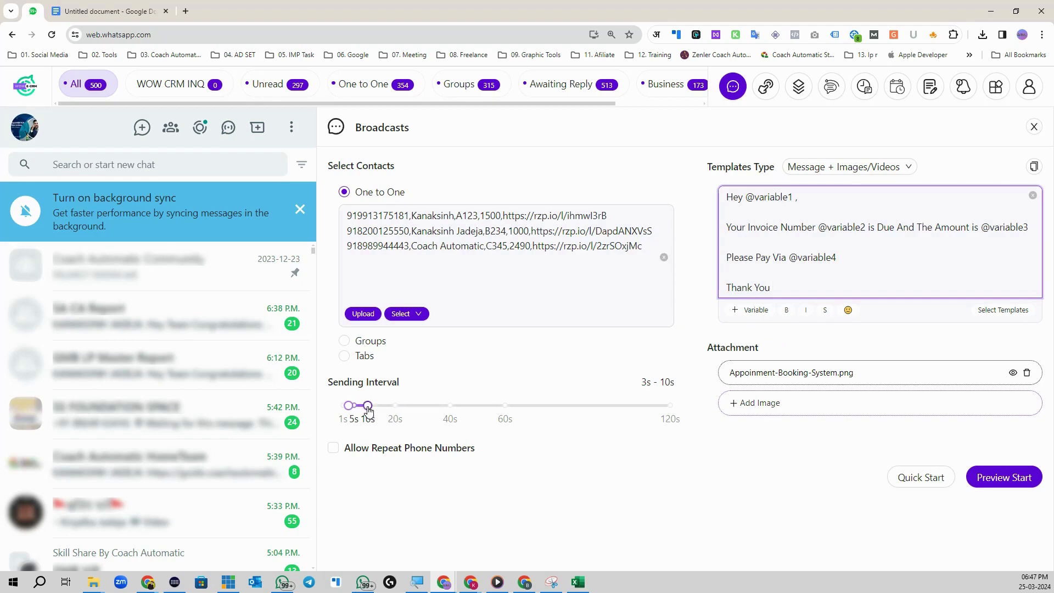
Step: Set the sending interval to 10s–29s
{"action": "left_click_drag", "start_coordinate": [368, 405], "coordinate": [472, 406]}
{"action": "left_click_drag", "start_coordinate": [349, 406], "coordinate": [378, 409]}
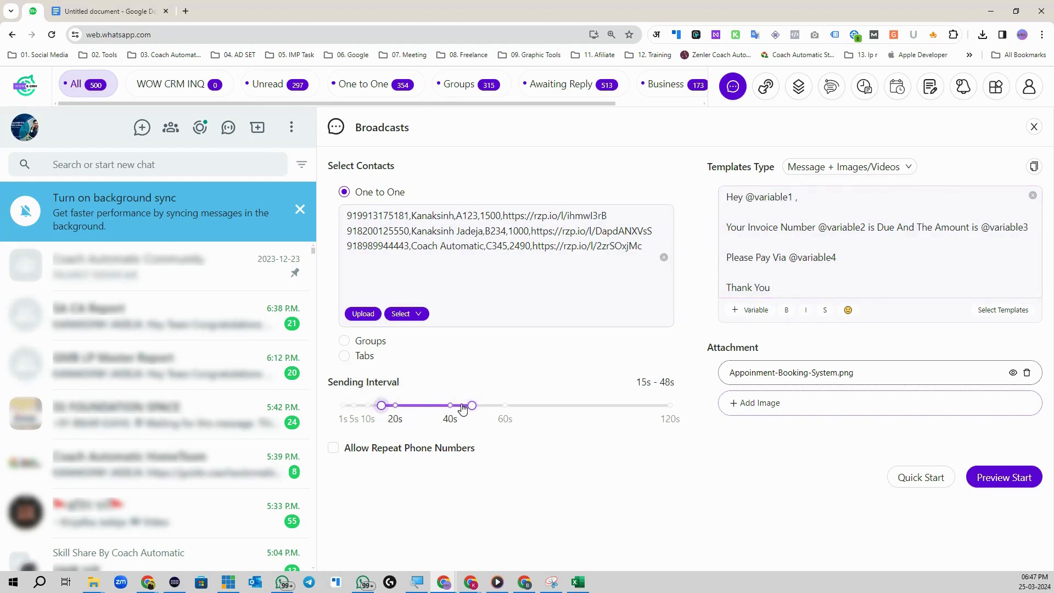
{"action": "left_click_drag", "start_coordinate": [472, 405], "coordinate": [368, 411]}
{"action": "mouse_move", "coordinate": [420, 405]}
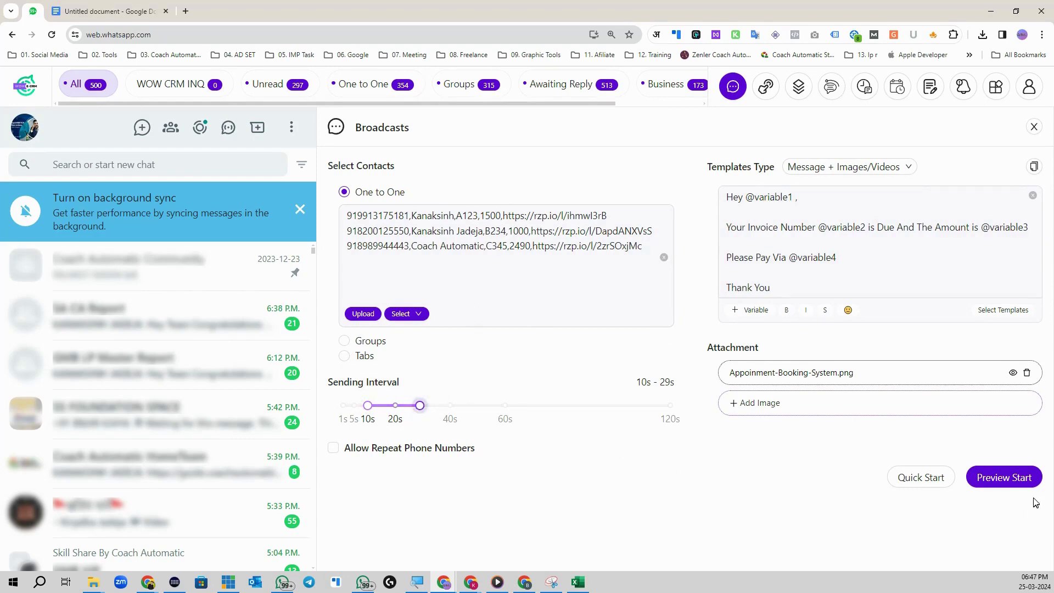
Step: Preview the broadcast, start sending after accepting the caution, and minimize the queue
{"action": "left_click", "coordinate": [1027, 478]}
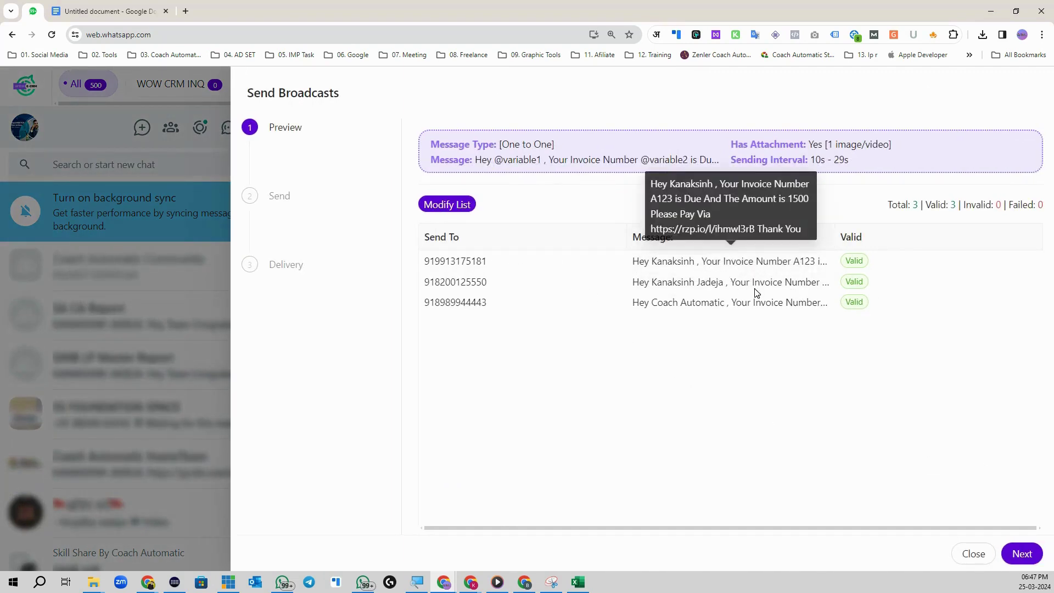
{"action": "left_click", "coordinate": [1020, 554]}
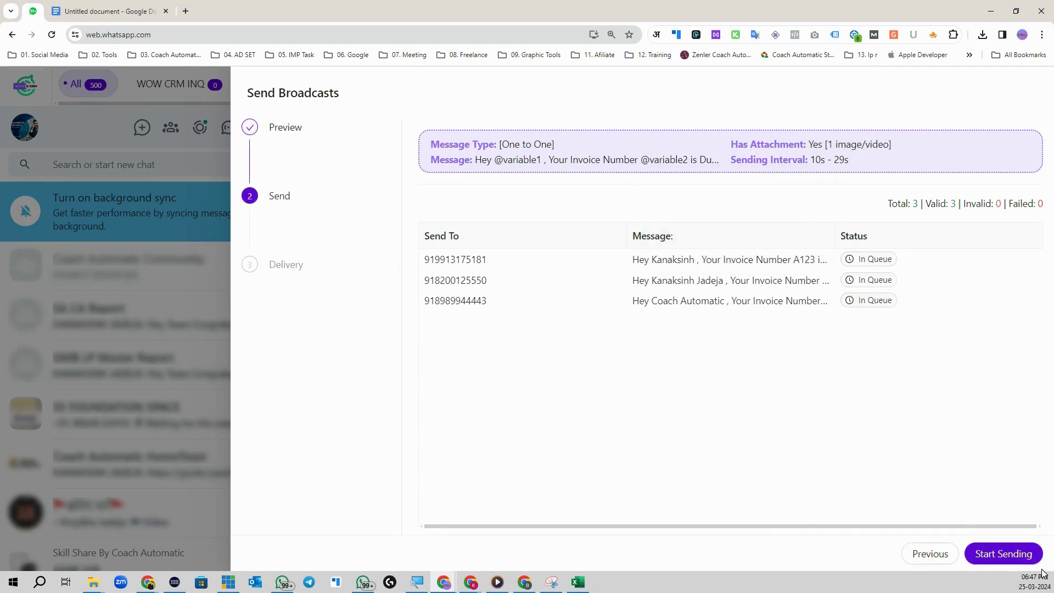
{"action": "left_click", "coordinate": [1004, 556]}
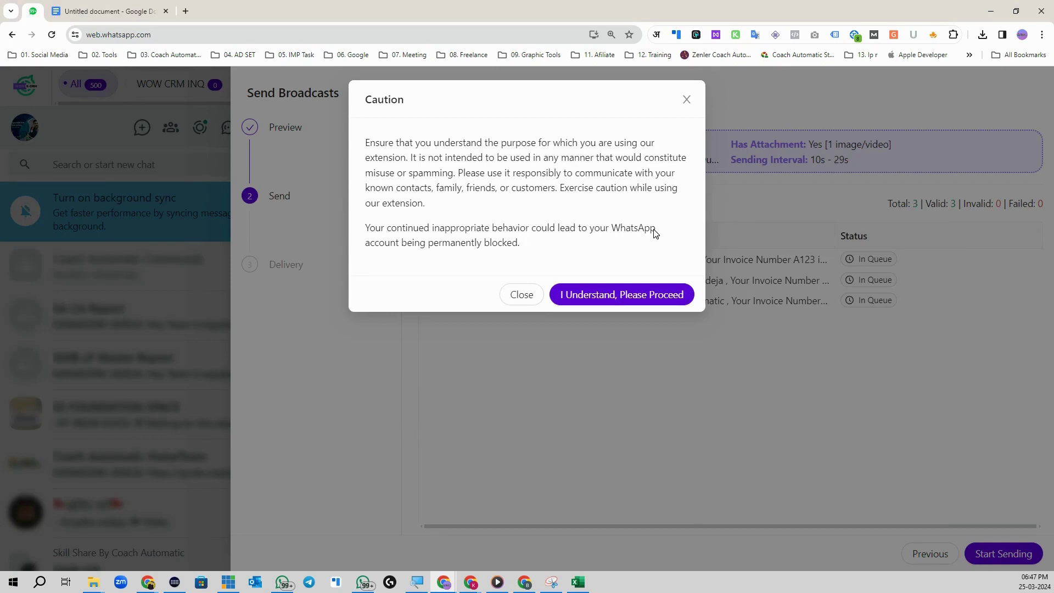
{"action": "left_click", "coordinate": [599, 300]}
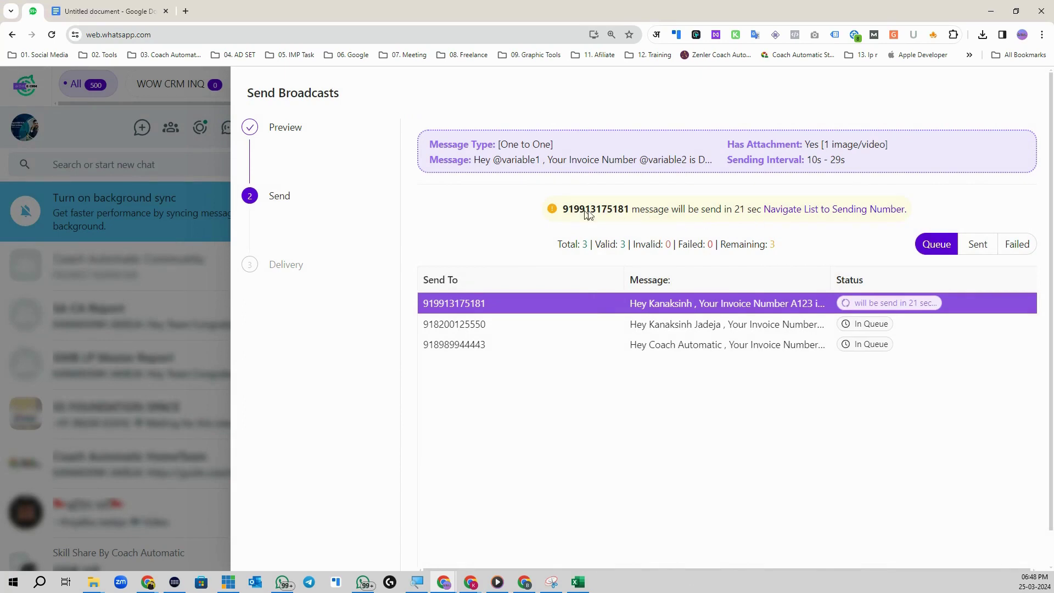
{"action": "scroll", "coordinate": [700, 478], "scroll_direction": "down", "scroll_amount": 1}
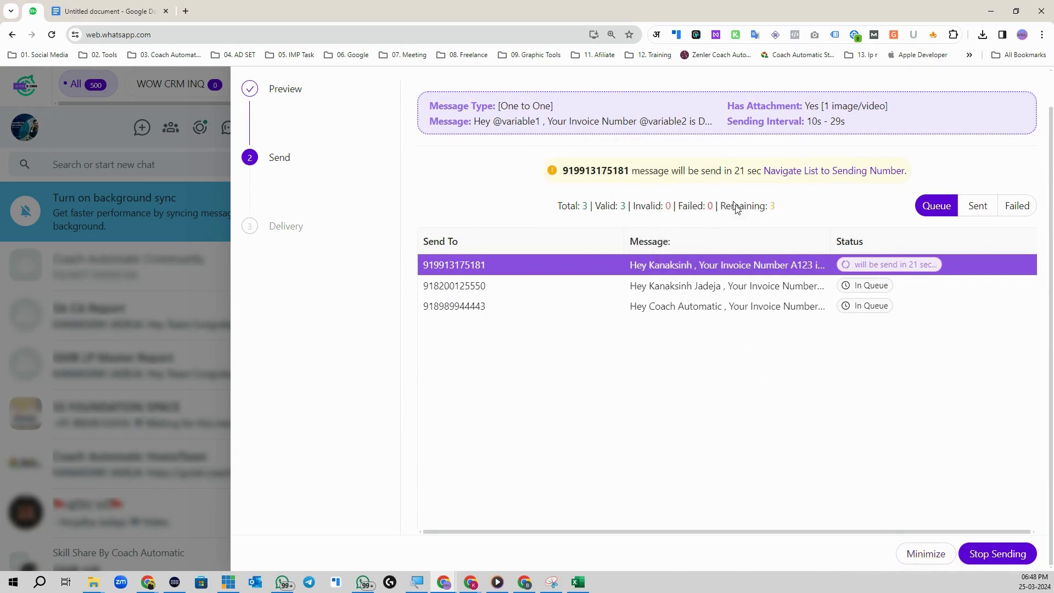
{"action": "left_click", "coordinate": [926, 555]}
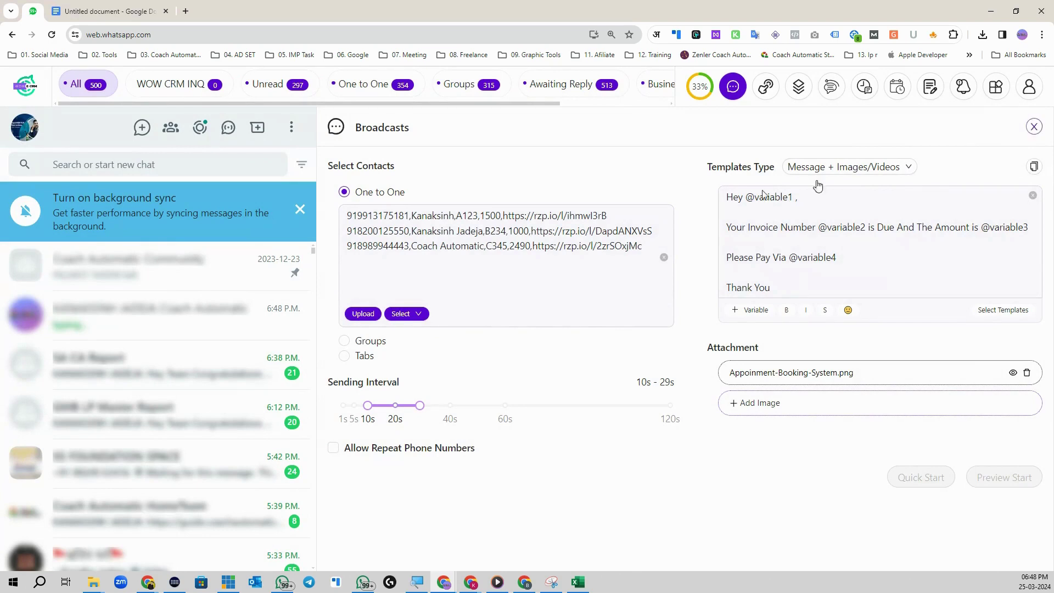
Step: Check the first recipient's invoice A123 message for 1500 and its ₹1,500.00 Razorpay page
{"action": "left_click", "coordinate": [224, 326]}
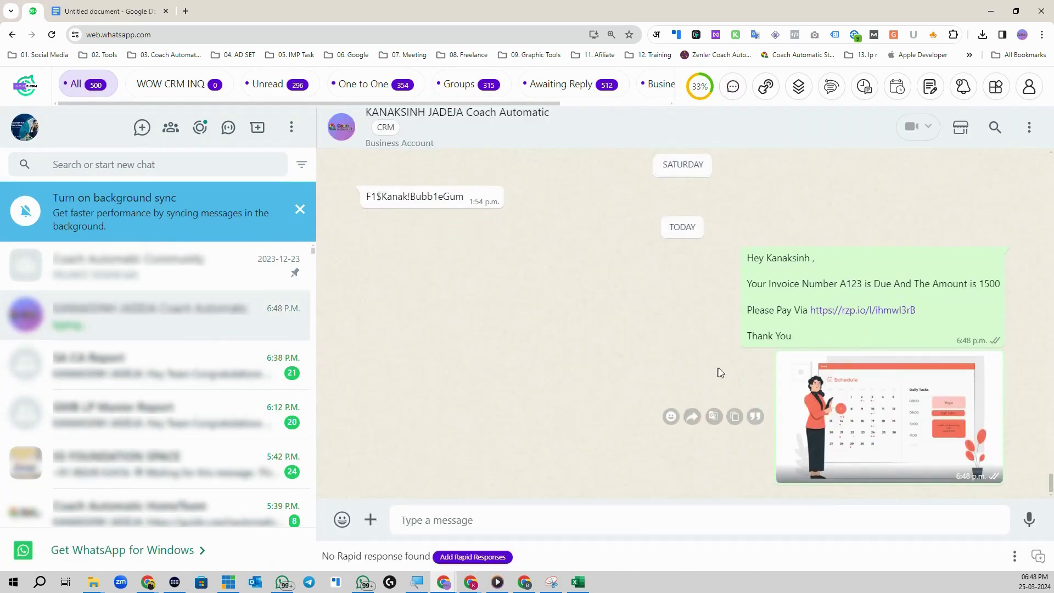
{"action": "left_click_drag", "start_coordinate": [754, 258], "coordinate": [816, 257]}
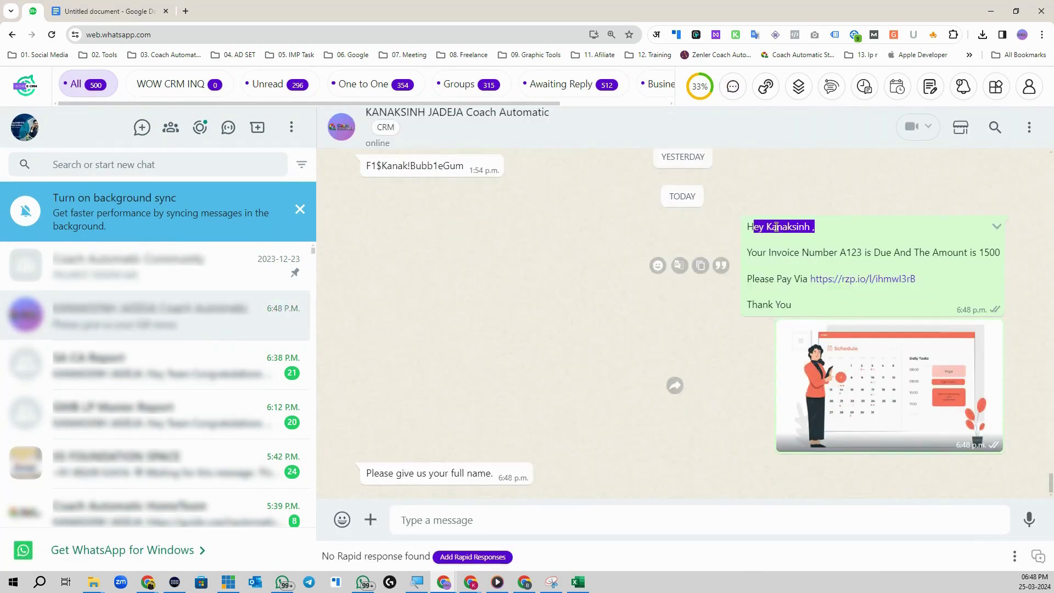
{"action": "left_click_drag", "start_coordinate": [760, 231], "coordinate": [826, 229]}
{"action": "double_click", "coordinate": [840, 227]}
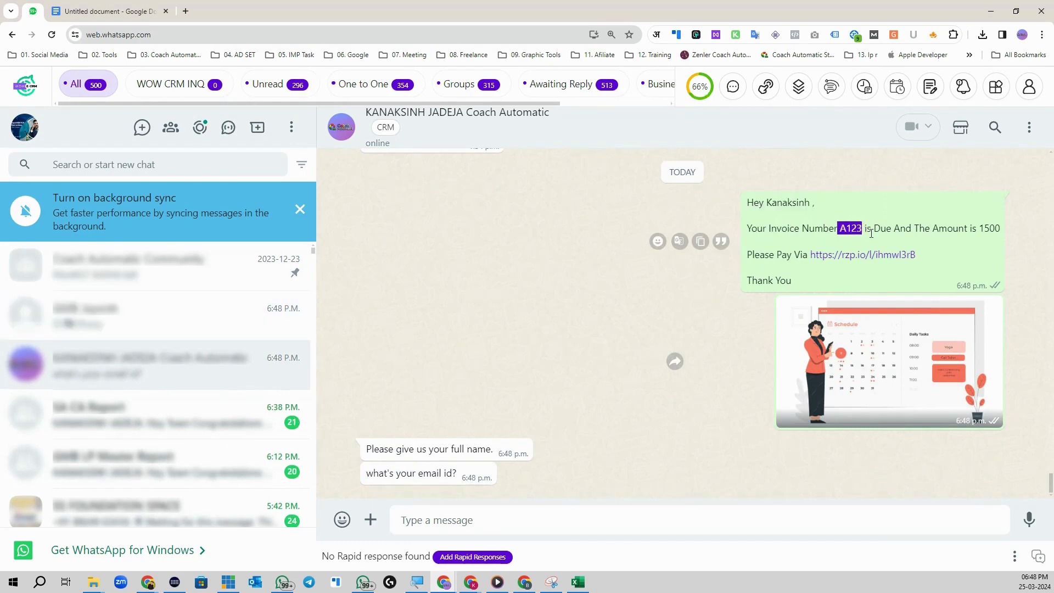
{"action": "left_click_drag", "start_coordinate": [876, 228], "coordinate": [959, 227]}
{"action": "left_click_drag", "start_coordinate": [977, 227], "coordinate": [998, 228]}
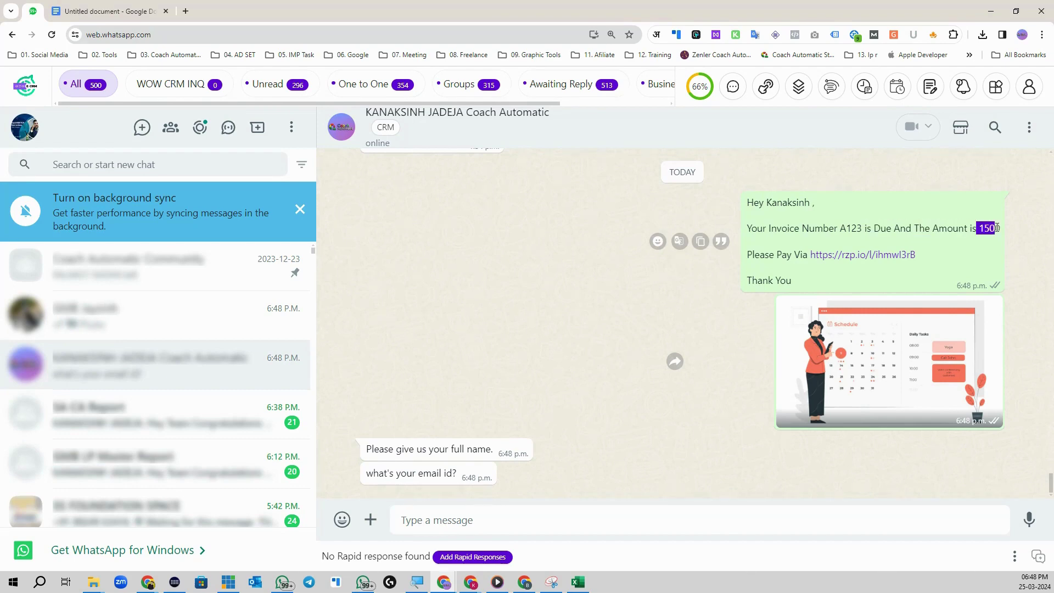
{"action": "left_click_drag", "start_coordinate": [773, 254], "coordinate": [800, 256]}
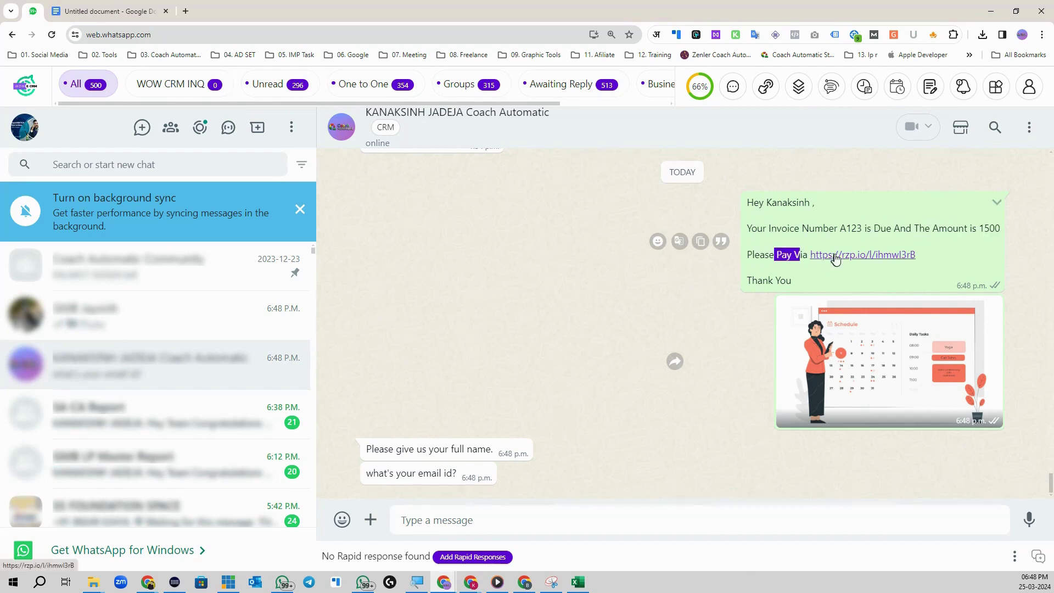
{"action": "left_click", "coordinate": [862, 255]}
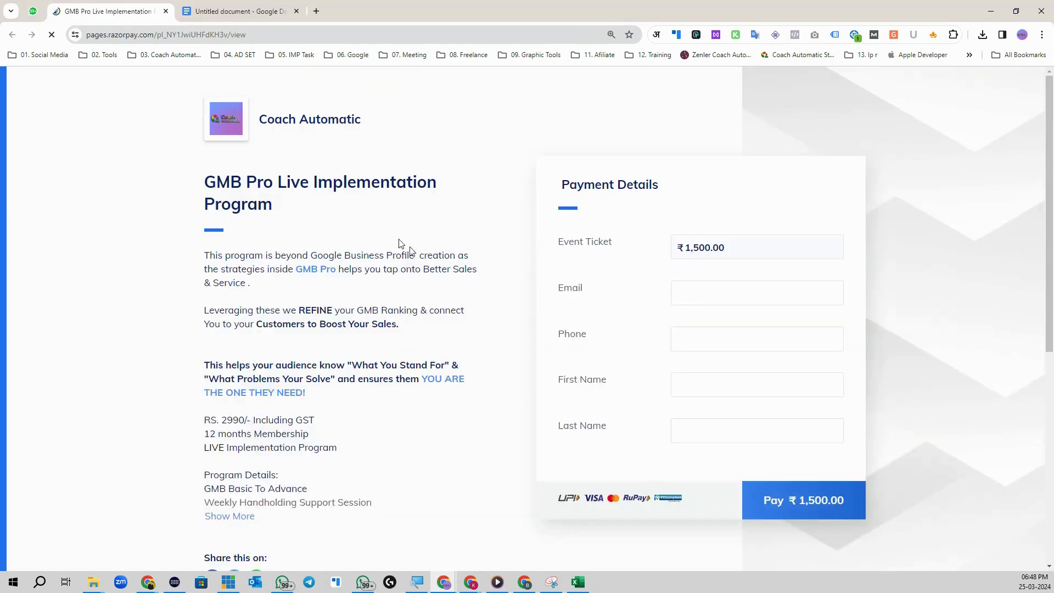
{"action": "left_click_drag", "start_coordinate": [736, 246], "coordinate": [646, 236]}
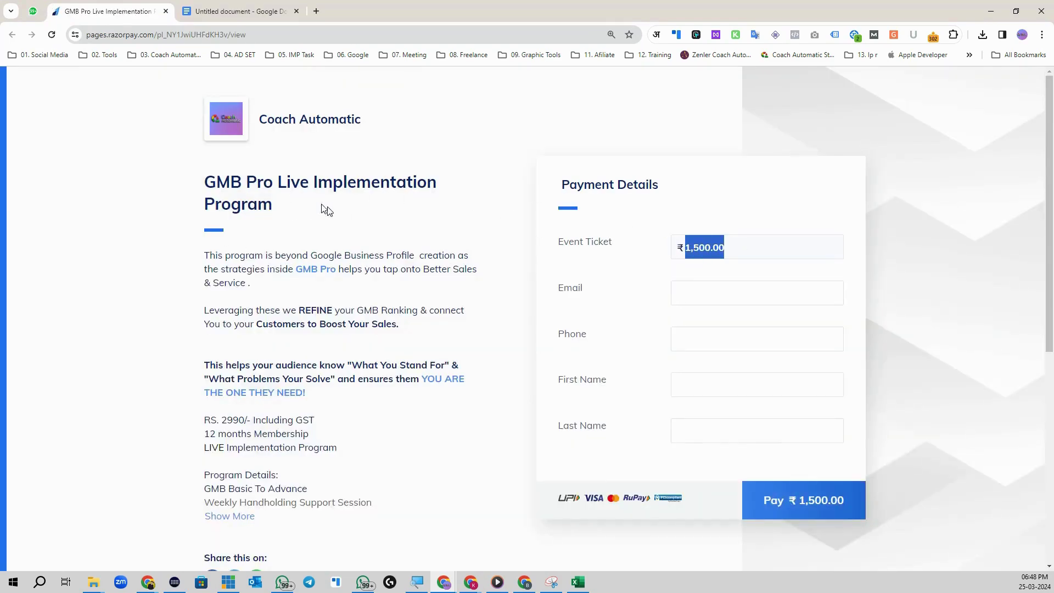
Step: Check the second recipient's invoice B234 message for 1000 and its ₹1,000.00 payment page
{"action": "left_click", "coordinate": [33, 11]}
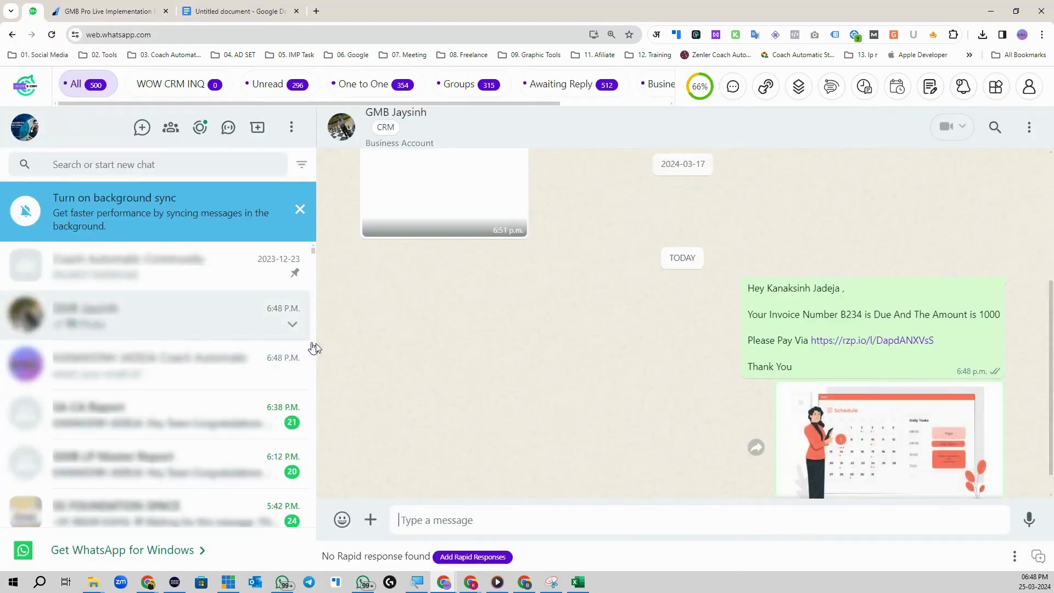
{"action": "scroll", "coordinate": [714, 329], "scroll_direction": "down", "scroll_amount": 1}
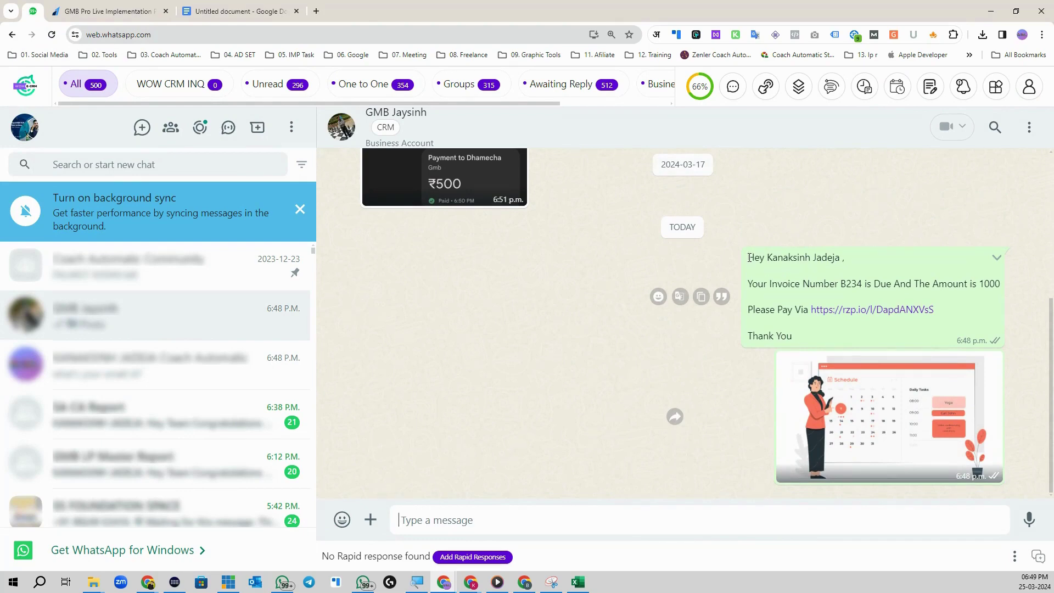
{"action": "double_click", "coordinate": [749, 257]}
{"action": "left_click_drag", "start_coordinate": [767, 258], "coordinate": [834, 259]}
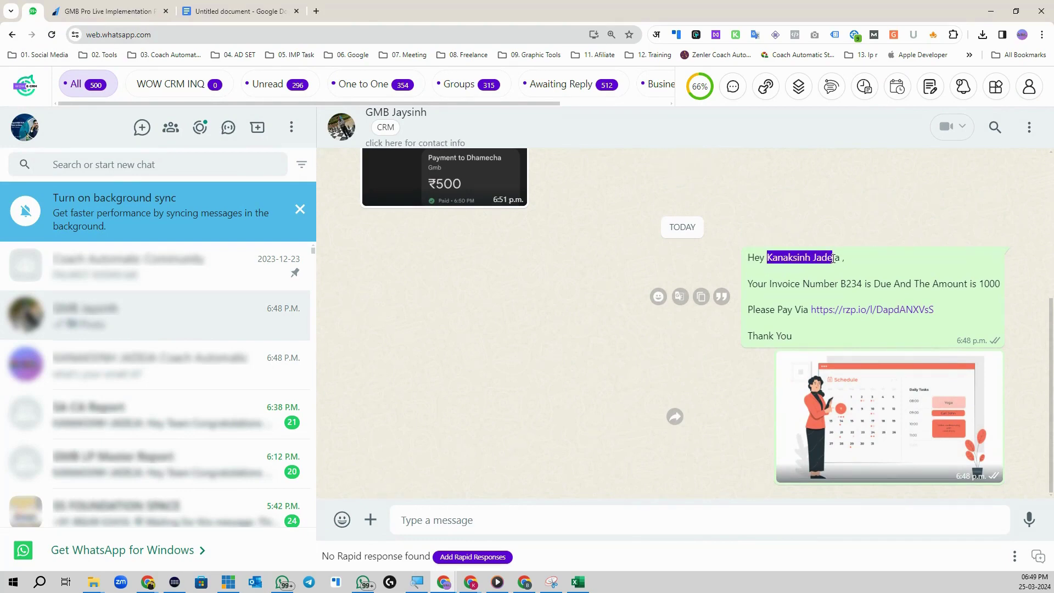
{"action": "double_click", "coordinate": [851, 284]}
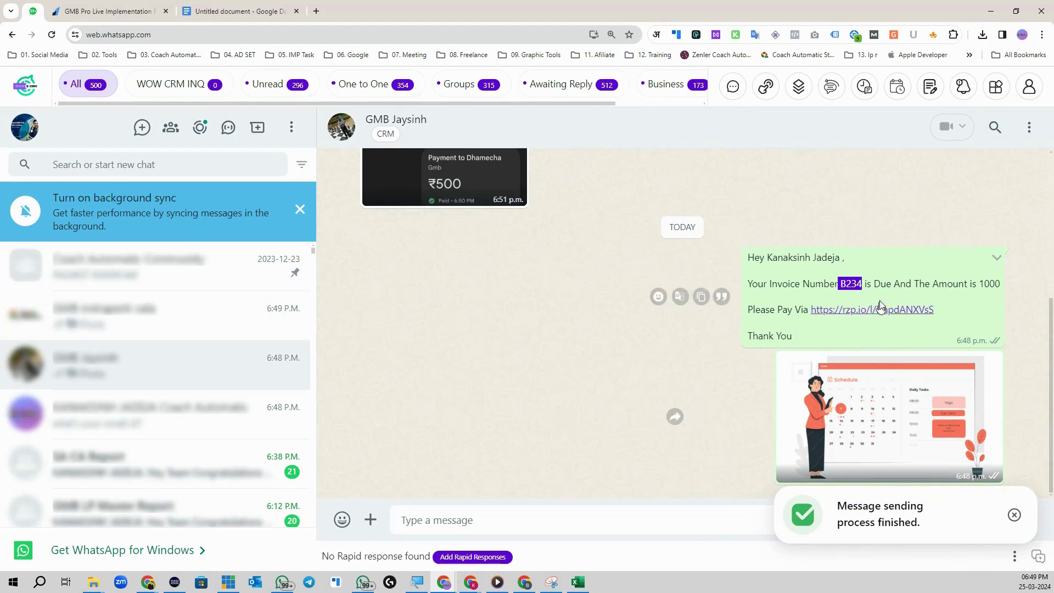
{"action": "double_click", "coordinate": [893, 284]}
{"action": "double_click", "coordinate": [990, 284]}
{"action": "left_click", "coordinate": [912, 310]}
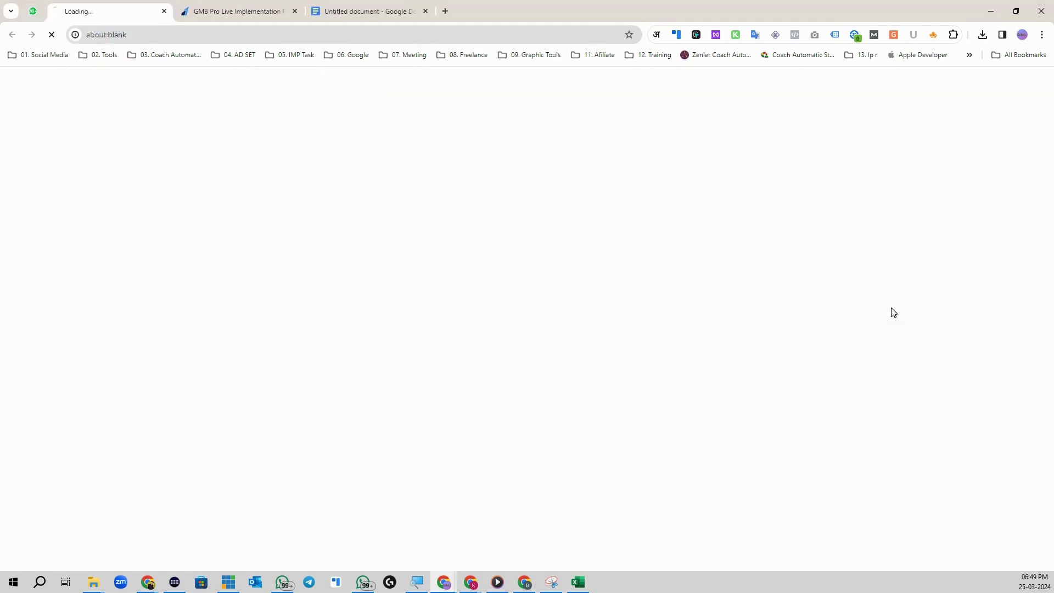
{"action": "left_click_drag", "start_coordinate": [686, 248], "coordinate": [736, 252]}
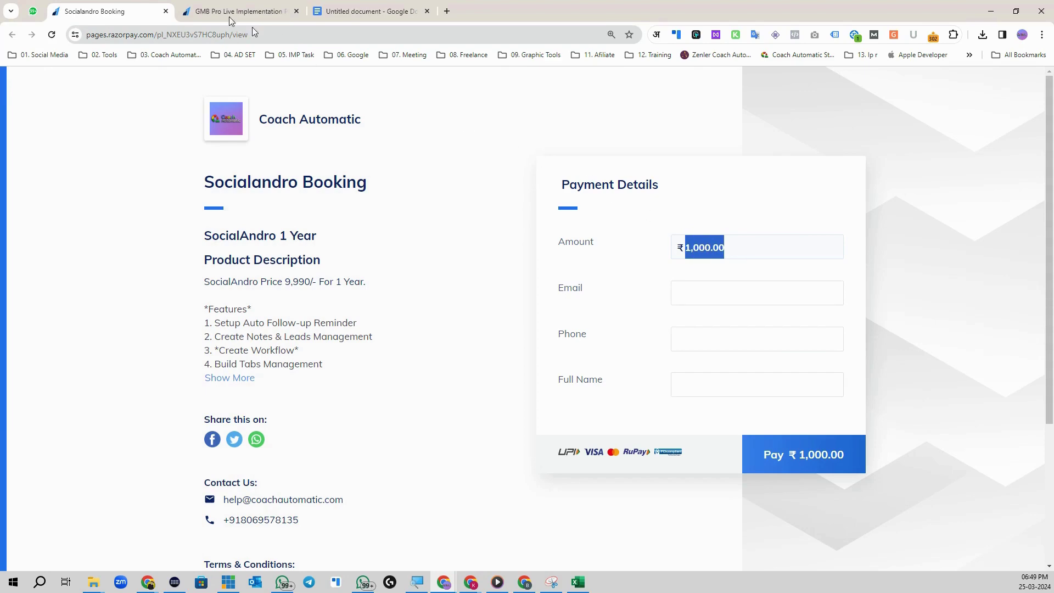
Step: Review the third recipient's message and its ₹2,490.00 WOW E-CRM 1 Year page, then open Broadcasts
{"action": "left_click", "coordinate": [30, 14]}
{"action": "left_click", "coordinate": [129, 319]}
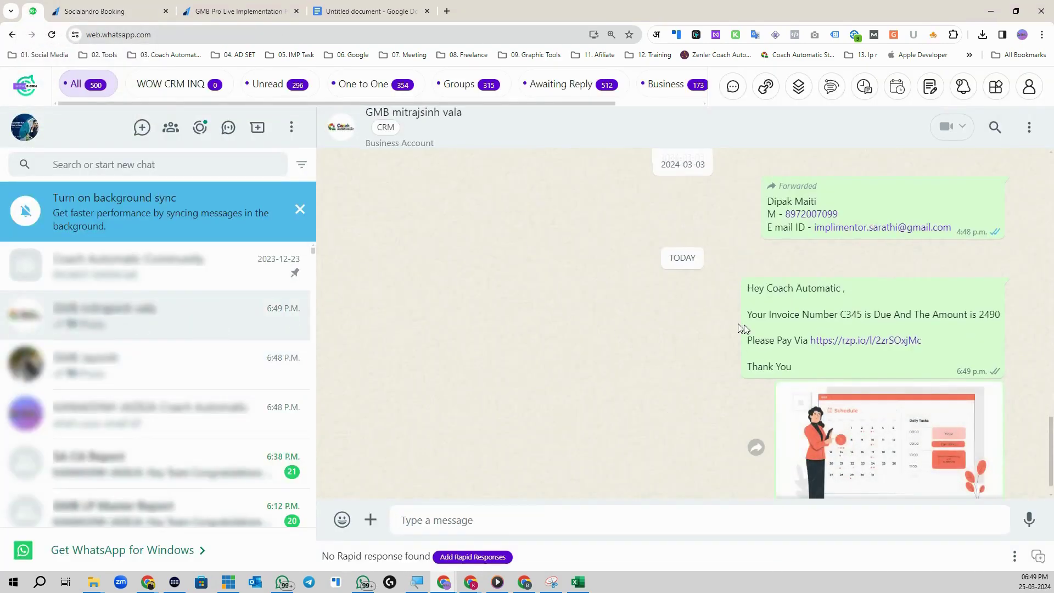
{"action": "left_click_drag", "start_coordinate": [766, 256], "coordinate": [1001, 286]}
{"action": "left_click", "coordinate": [791, 287]}
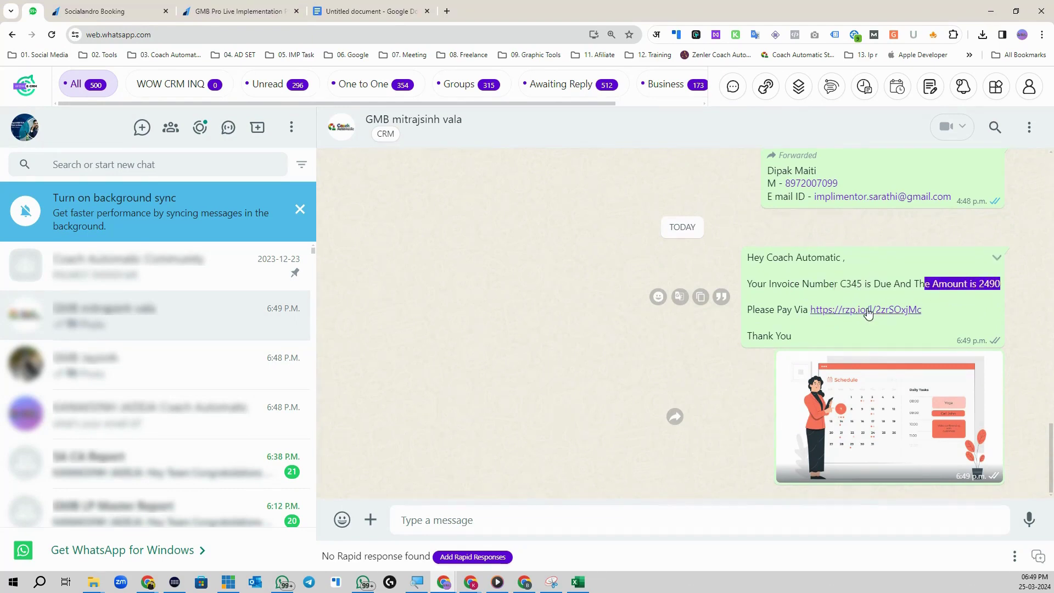
{"action": "left_click", "coordinate": [867, 309]}
{"action": "left_click_drag", "start_coordinate": [725, 250], "coordinate": [683, 247]}
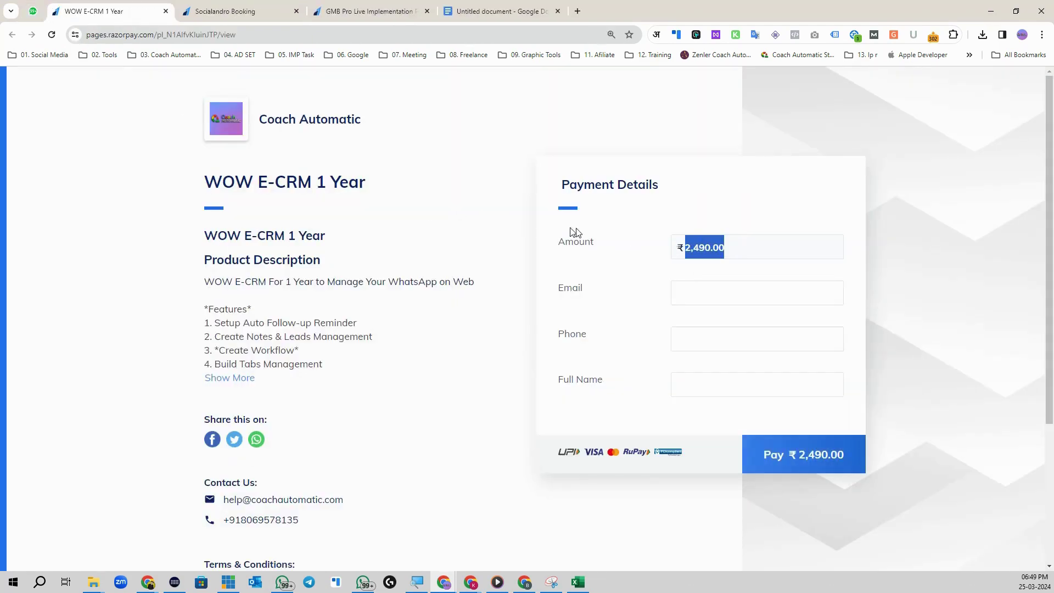
{"action": "left_click_drag", "start_coordinate": [203, 183], "coordinate": [398, 189]}
{"action": "left_click_drag", "start_coordinate": [732, 258], "coordinate": [554, 233]}
{"action": "left_click", "coordinate": [33, 11]}
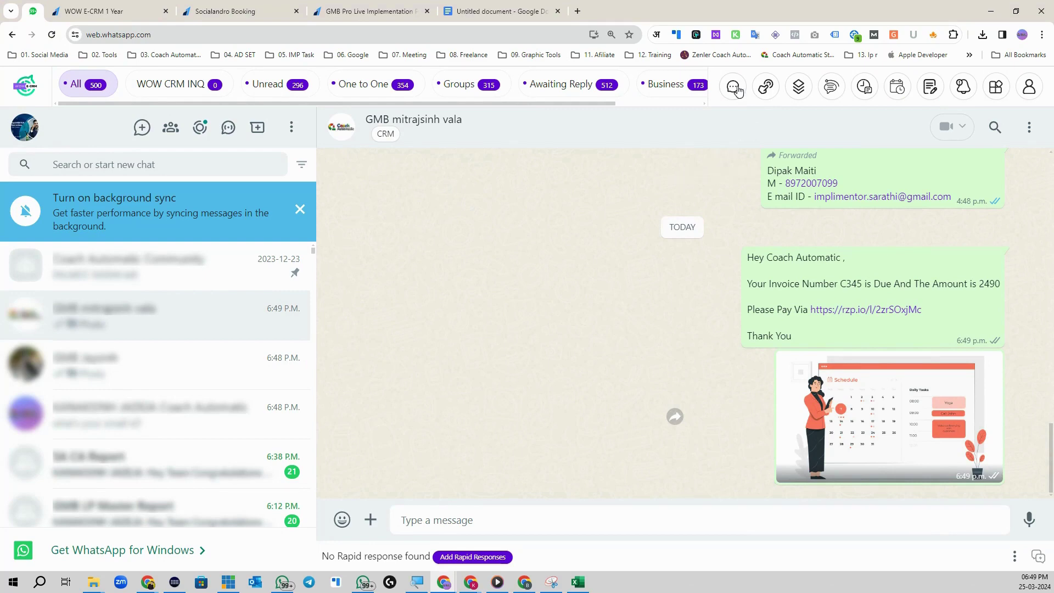
{"action": "left_click", "coordinate": [733, 86]}
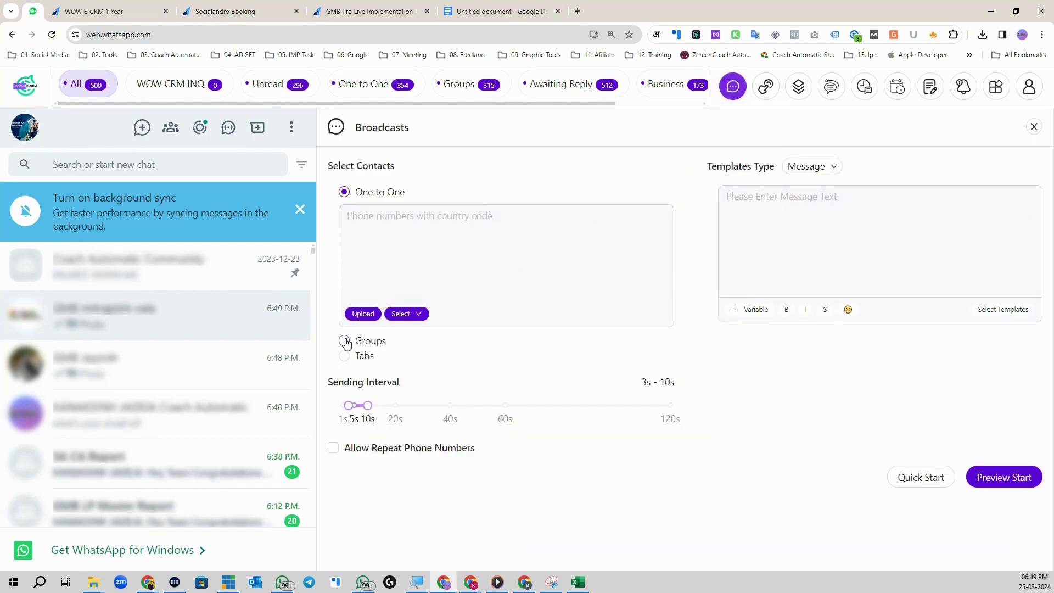
Step: Target Groups and tick SA CA Report, GMB LP Master Report, GMB VIP, SocialAndro VIP, Invideo VIP and others
{"action": "left_click", "coordinate": [345, 342]}
{"action": "left_click", "coordinate": [383, 238]}
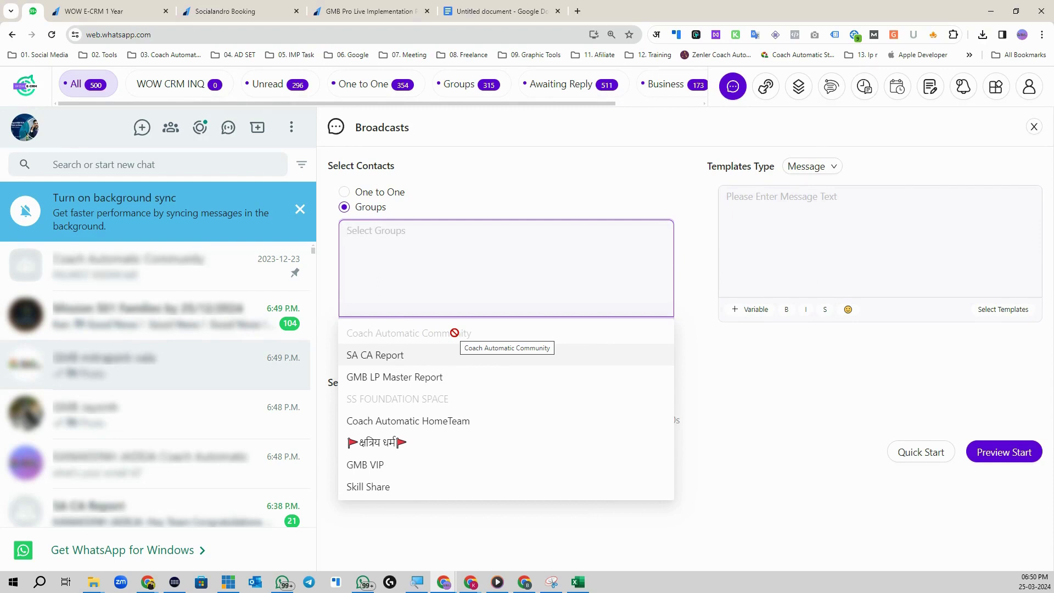
{"action": "left_click", "coordinate": [415, 363]}
{"action": "left_click", "coordinate": [416, 377]}
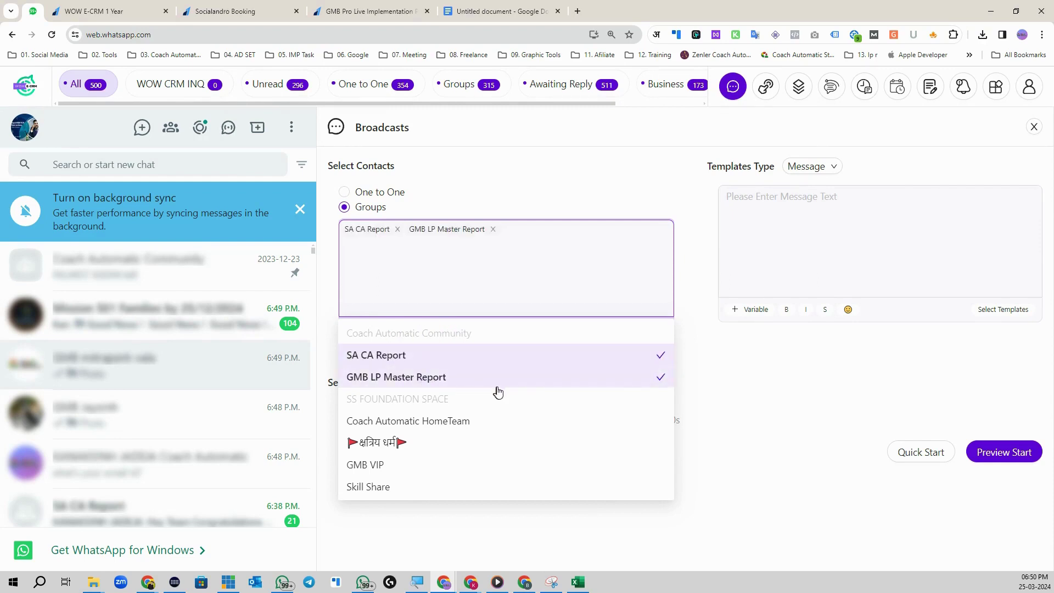
{"action": "left_click", "coordinate": [451, 420]}
{"action": "left_click", "coordinate": [447, 442]}
{"action": "left_click", "coordinate": [464, 464]}
{"action": "scroll", "coordinate": [470, 480], "scroll_direction": "down", "scroll_amount": 3}
{"action": "left_click", "coordinate": [457, 344]}
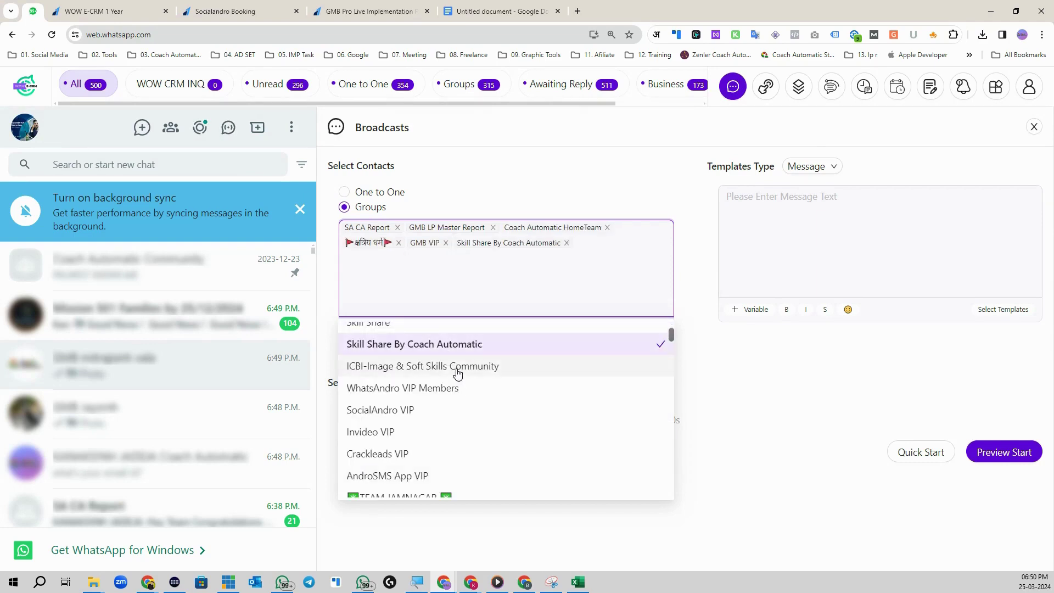
{"action": "left_click", "coordinate": [458, 372]}
{"action": "left_click", "coordinate": [449, 387]}
{"action": "left_click", "coordinate": [448, 411]}
{"action": "left_click", "coordinate": [446, 433]}
Step: Untick ICBI, then add Crackleads VIP, AndroSMS App VIP, TEAM JAMNAGAR, Intrapreneurs and impleMENTOR Announcement
{"action": "left_click", "coordinate": [456, 368]}
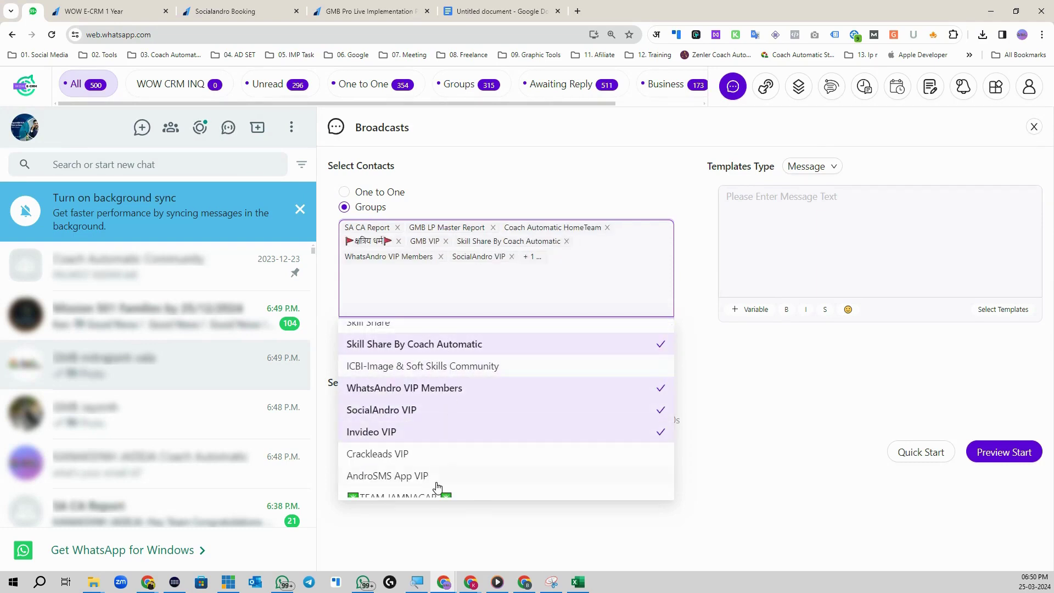
{"action": "left_click", "coordinate": [420, 453]}
{"action": "scroll", "coordinate": [462, 401], "scroll_direction": "down", "scroll_amount": 2}
{"action": "scroll", "coordinate": [439, 412], "scroll_direction": "up", "scroll_amount": 1}
{"action": "left_click", "coordinate": [431, 421]}
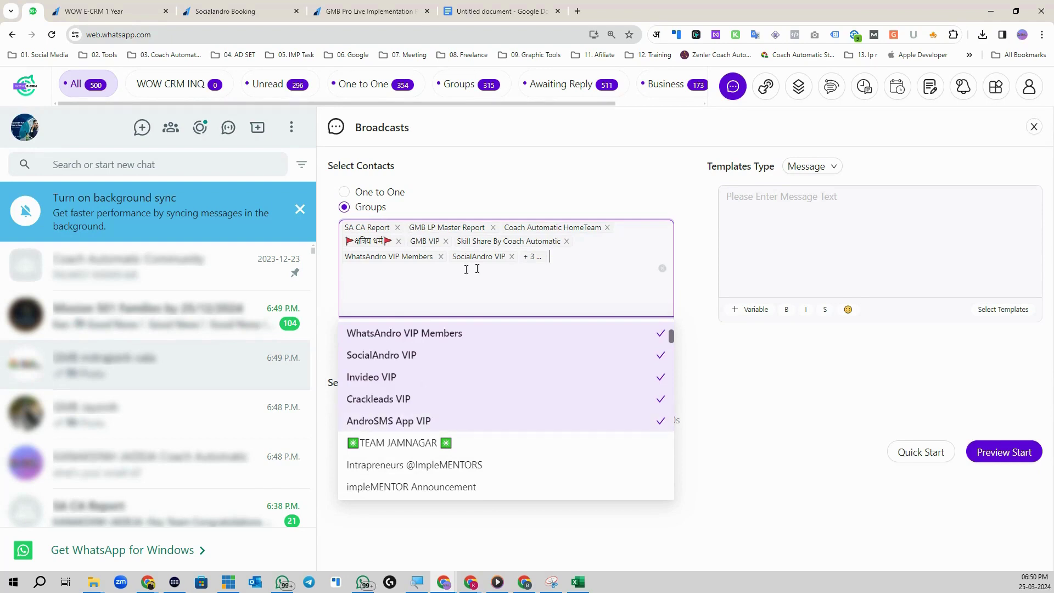
{"action": "left_click", "coordinate": [431, 444]}
{"action": "left_click", "coordinate": [434, 466]}
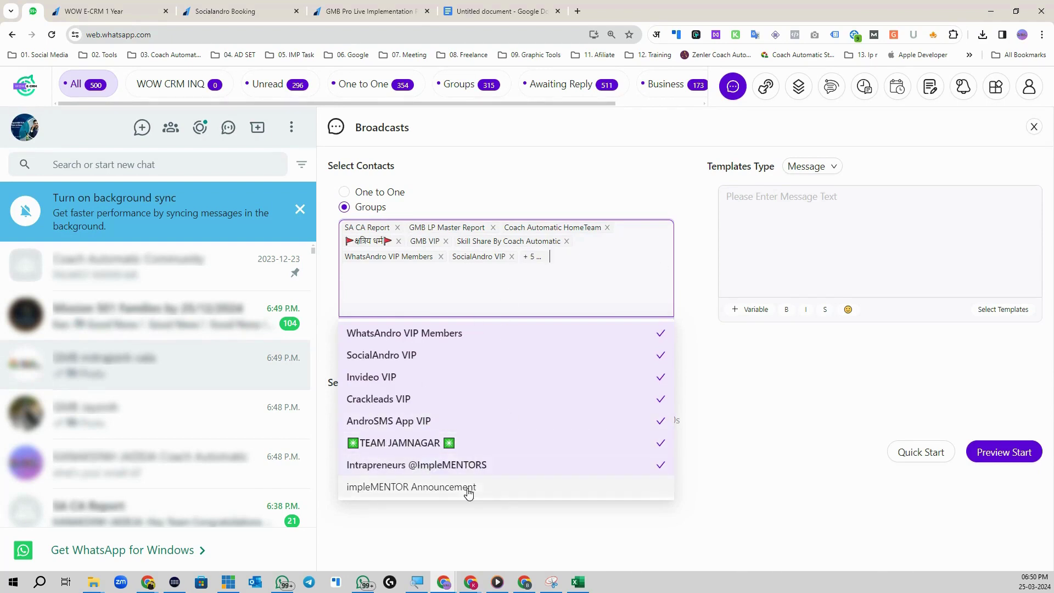
{"action": "left_click", "coordinate": [469, 489]}
{"action": "scroll", "coordinate": [495, 419], "scroll_direction": "down", "scroll_amount": 2}
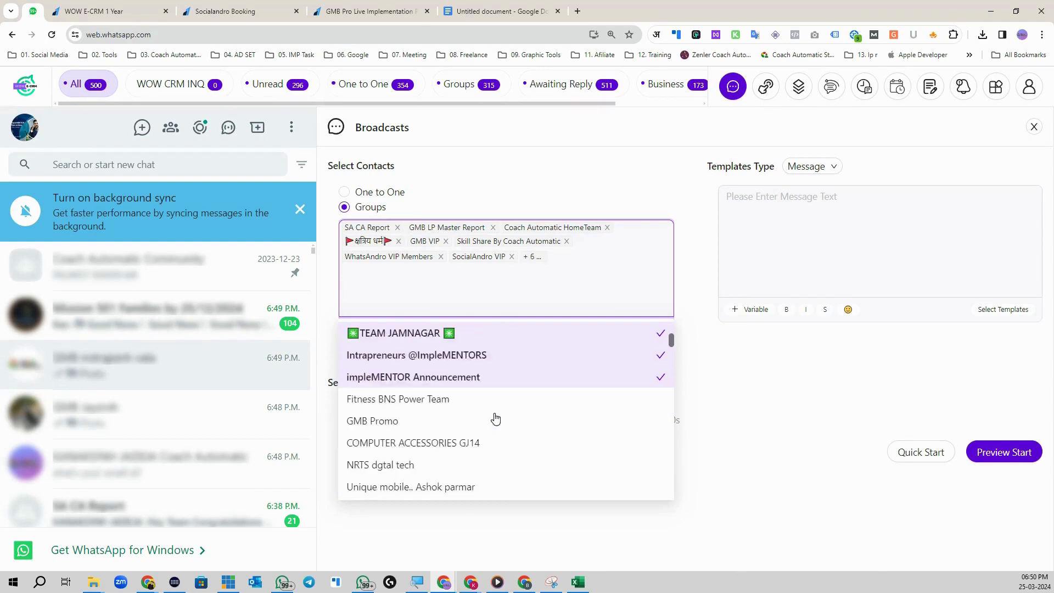
{"action": "scroll", "coordinate": [483, 395], "scroll_direction": "down", "scroll_amount": 2}
{"action": "scroll", "coordinate": [470, 379], "scroll_direction": "down", "scroll_amount": 1}
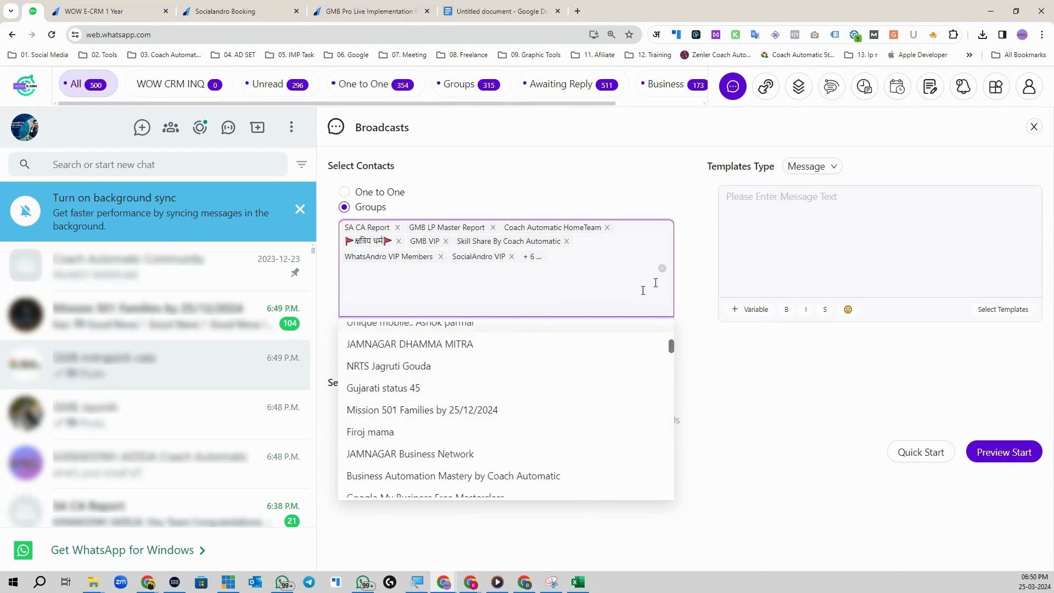
{"action": "left_click", "coordinate": [740, 189]}
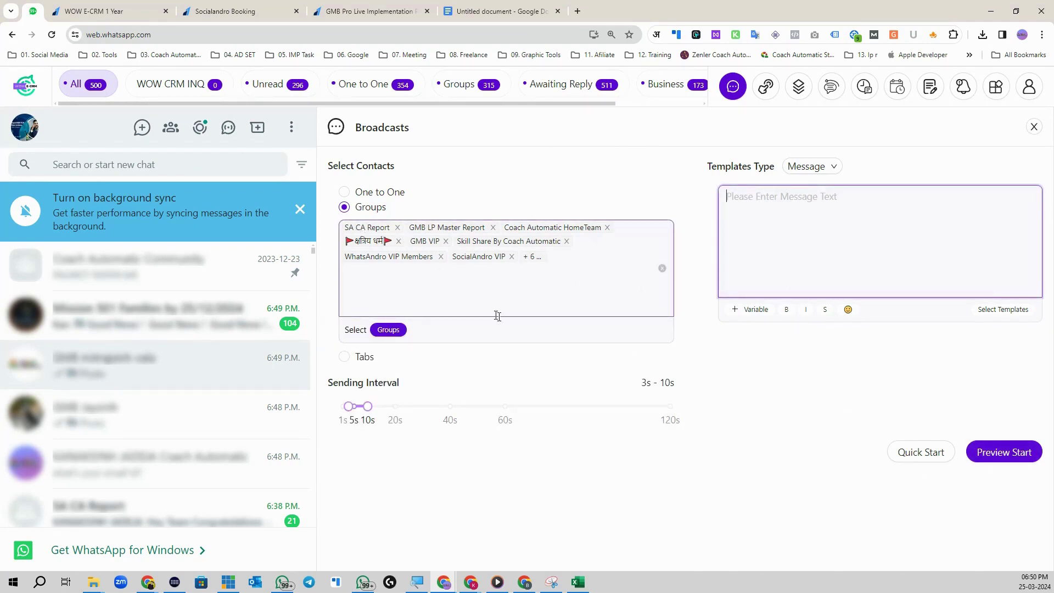
Step: Set the sending interval slider to 12s minimum and 40s maximum
{"action": "mouse_move", "coordinate": [370, 408]}
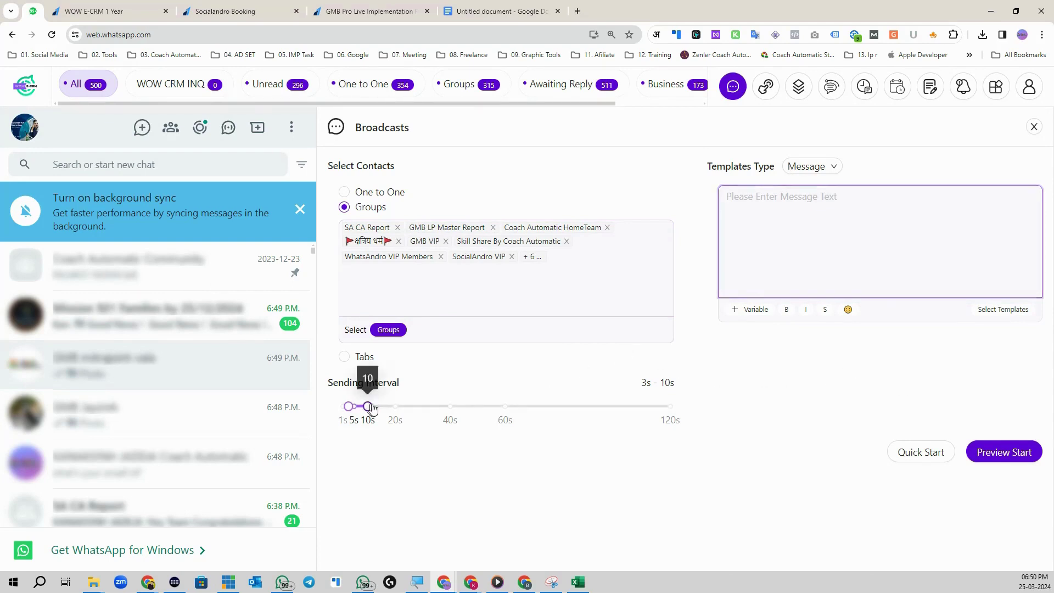
{"action": "left_click_drag", "start_coordinate": [370, 408], "coordinate": [442, 407]}
{"action": "left_click_drag", "start_coordinate": [350, 407], "coordinate": [372, 406]}
{"action": "mouse_move", "coordinate": [446, 409]}
{"action": "mouse_move", "coordinate": [442, 407]}
{"action": "left_mouse_down"}
{"action": "mouse_move", "coordinate": [461, 408]}
{"action": "mouse_move", "coordinate": [450, 407]}
{"action": "left_mouse_up"}
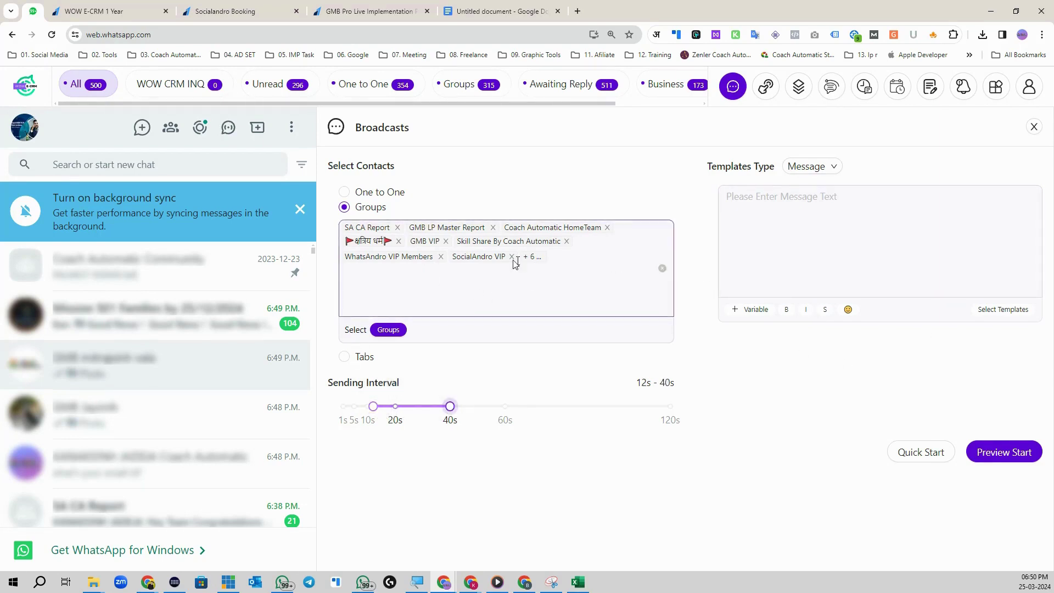
Step: Switch broadcast recipients to Tabs, select WOW CRM INQ, and click into the message box
{"action": "left_click", "coordinate": [344, 357]}
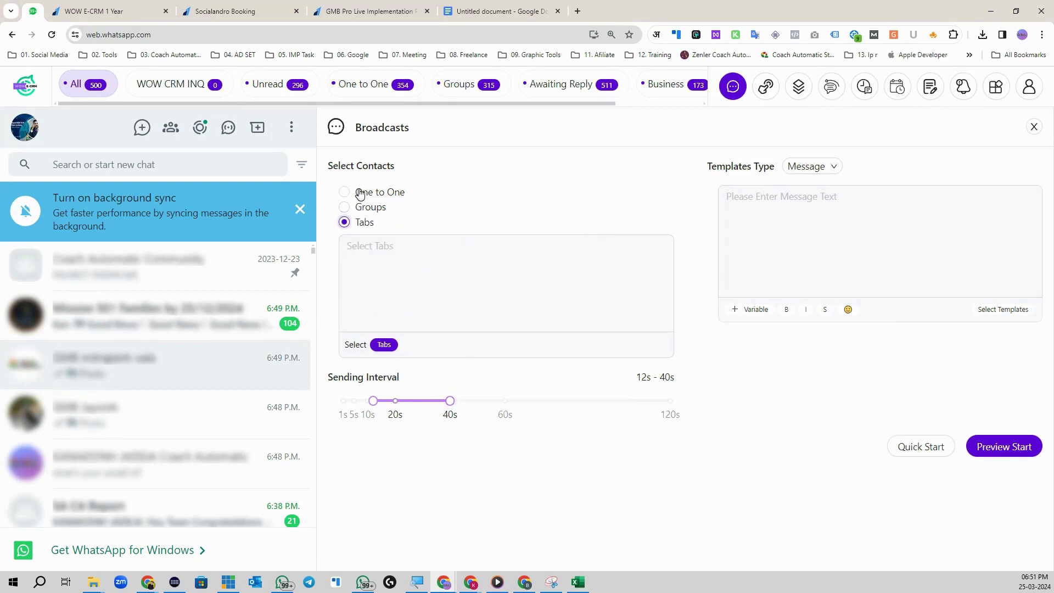
{"action": "left_click", "coordinate": [400, 247]}
{"action": "left_click", "coordinate": [392, 351]}
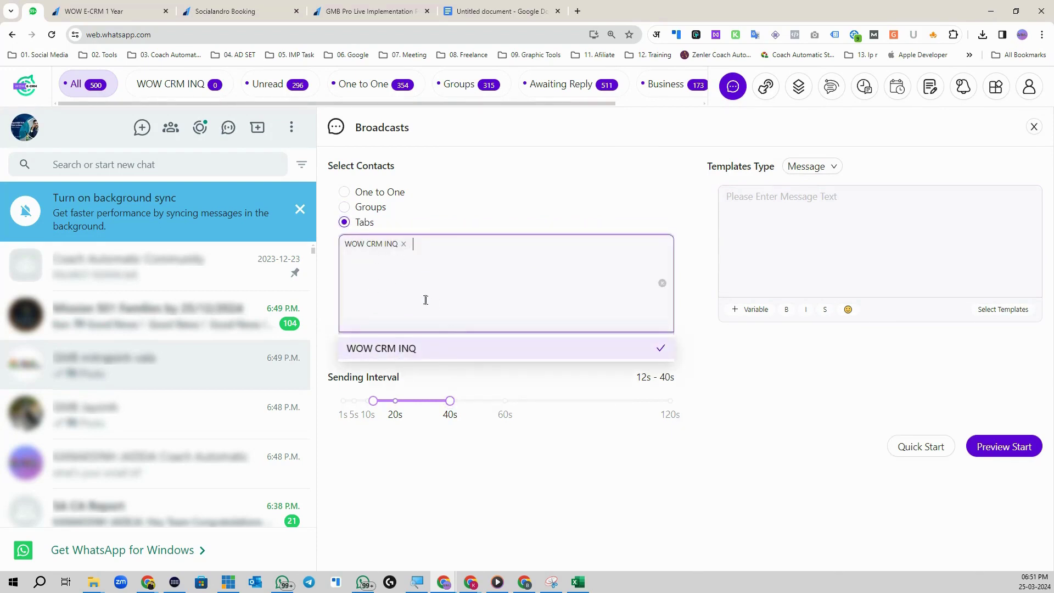
{"action": "left_click", "coordinate": [725, 372]}
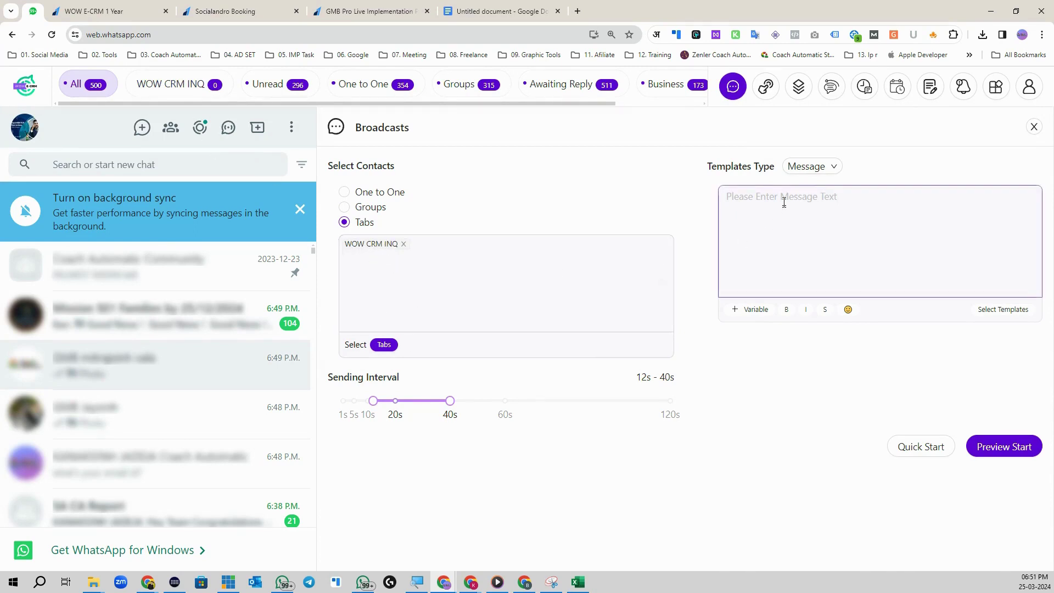
{"action": "left_click", "coordinate": [754, 207]}
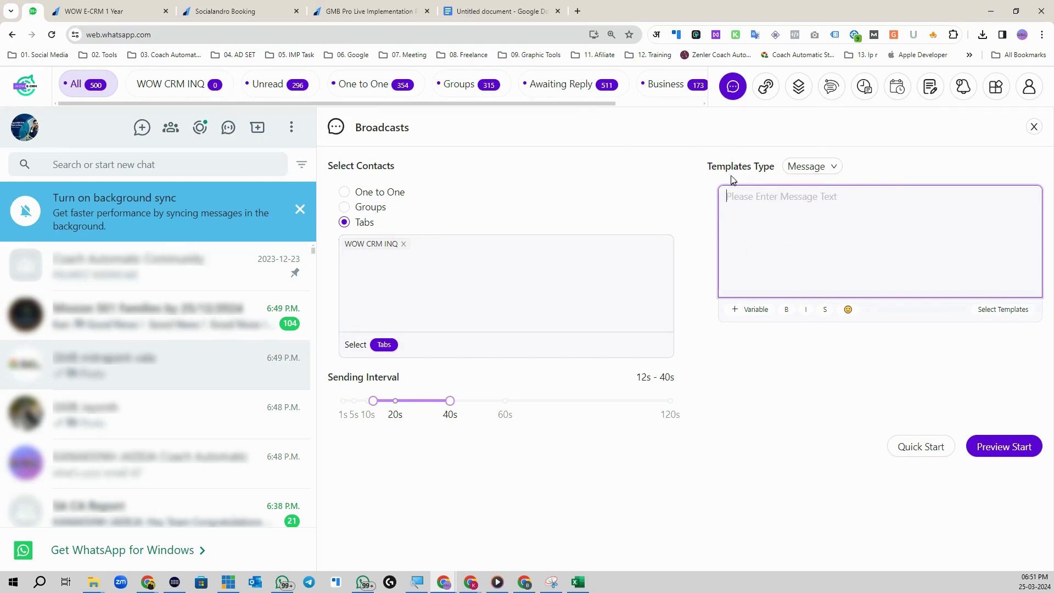
{"action": "left_click", "coordinate": [767, 87]}
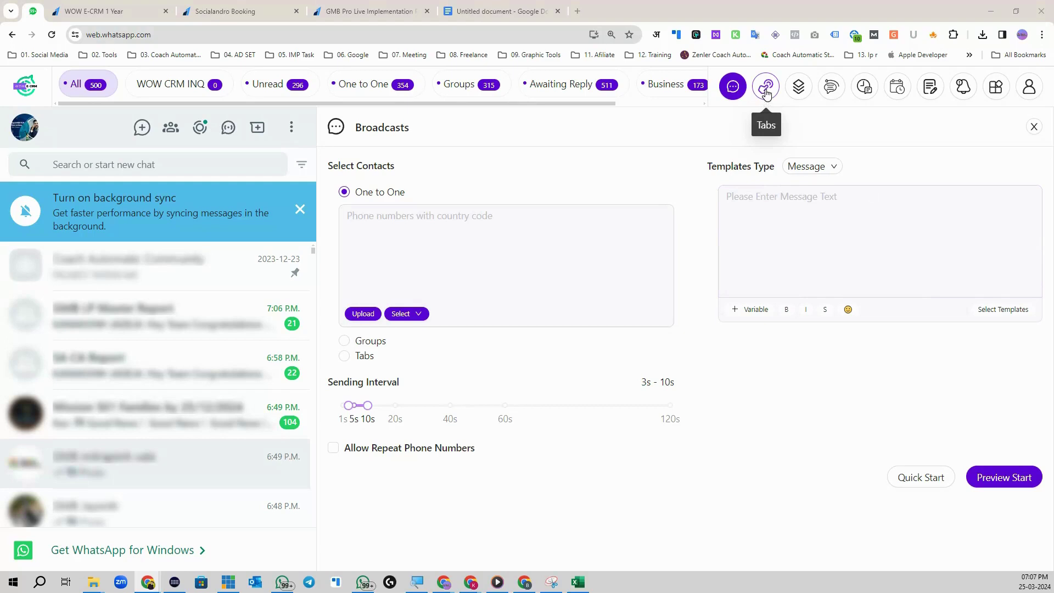
Step: Add an OS Payment chat tab, move it to third place, and filter chats to it
{"action": "left_click", "coordinate": [767, 93]}
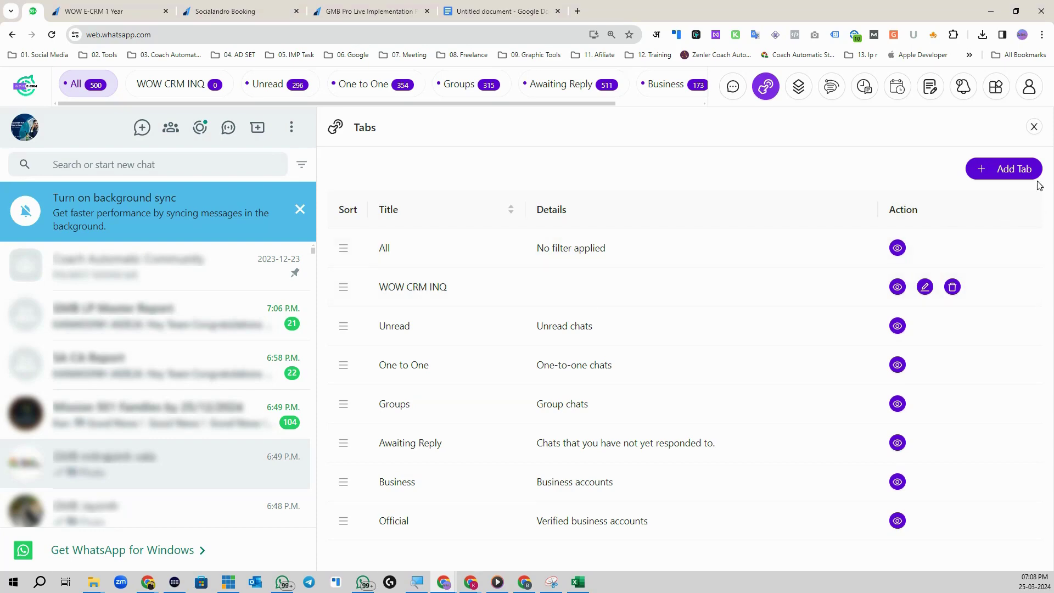
{"action": "left_click", "coordinate": [1013, 169]}
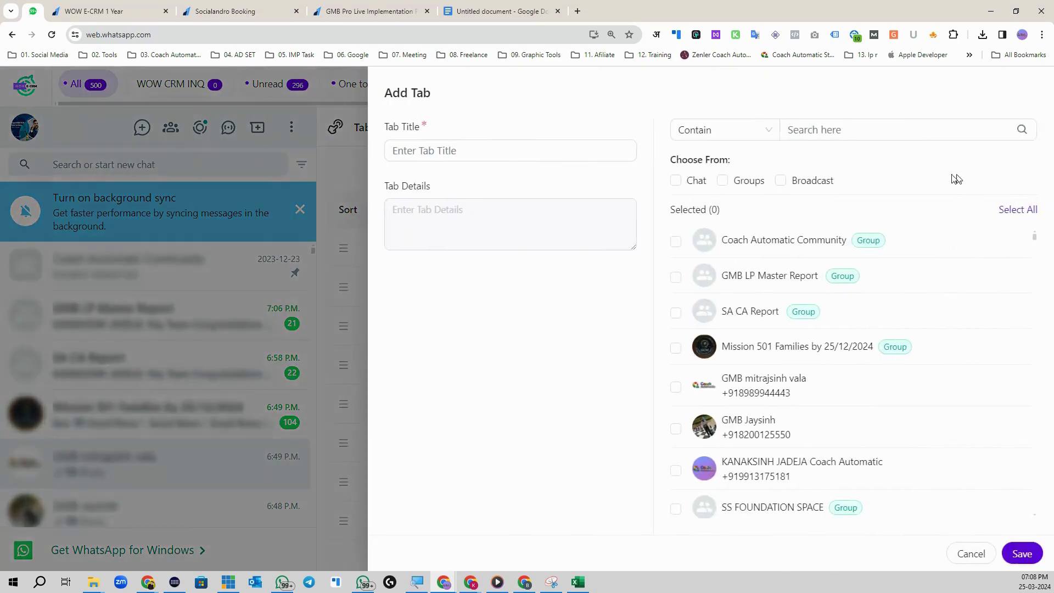
{"action": "left_click", "coordinate": [439, 151]}
{"action": "type", "text": "OS Payment"}
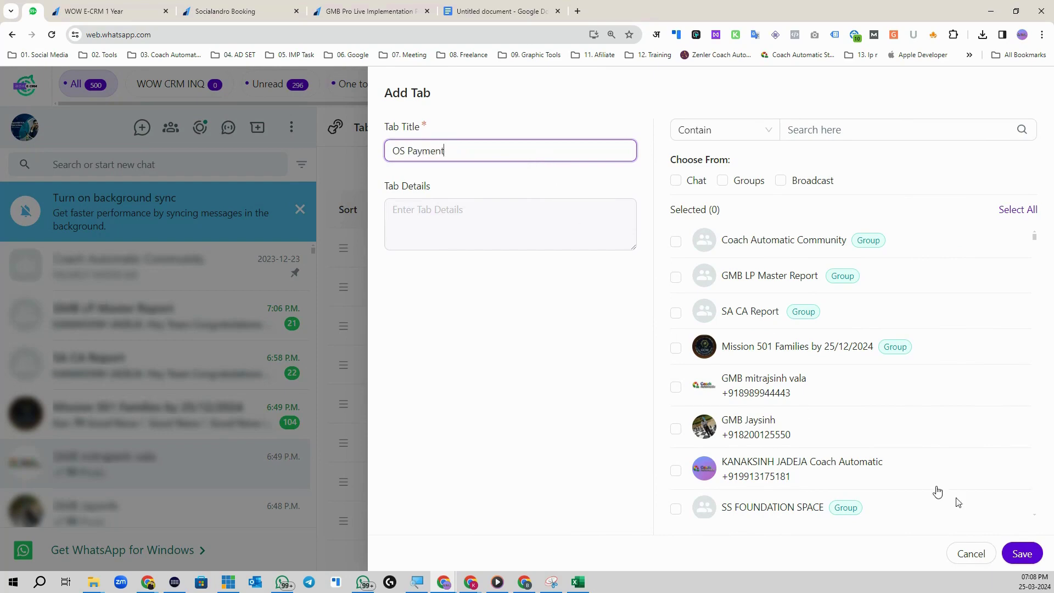
{"action": "left_click", "coordinate": [1022, 554]}
{"action": "scroll", "coordinate": [429, 522], "scroll_direction": "down", "scroll_amount": 1}
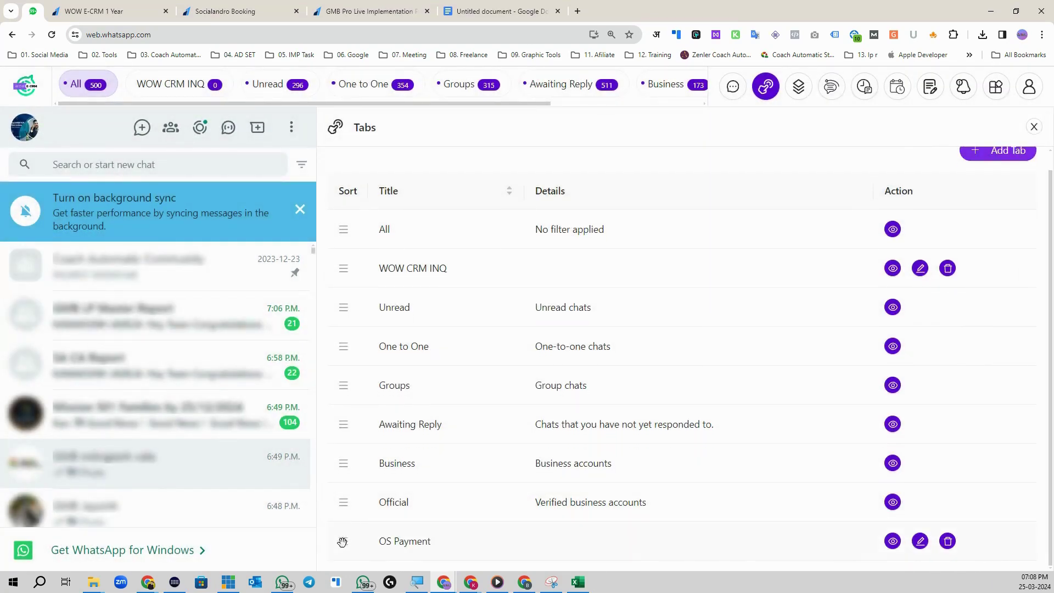
{"action": "left_click_drag", "start_coordinate": [344, 543], "coordinate": [392, 312]}
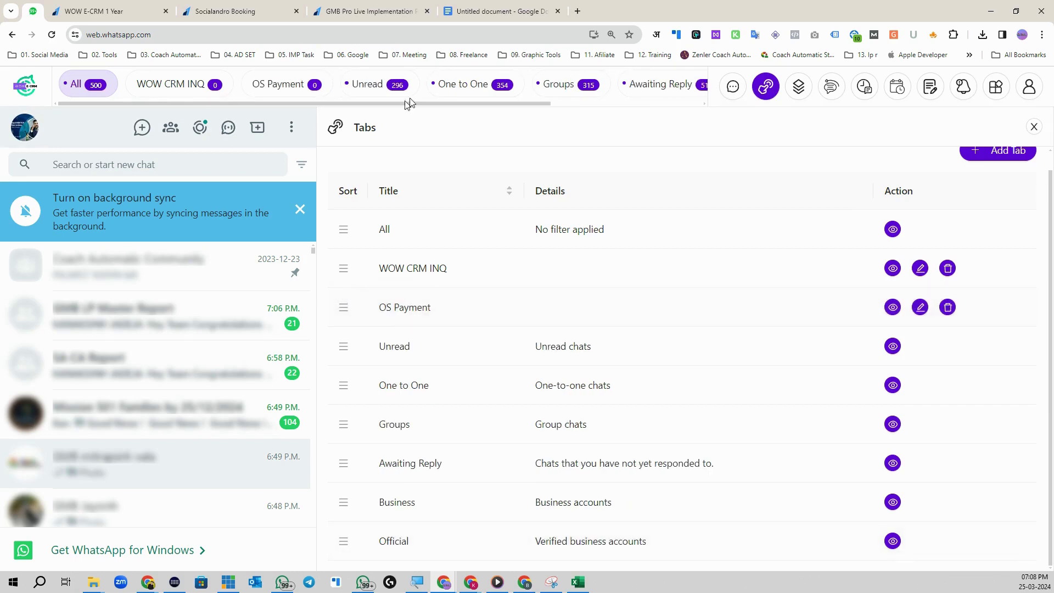
{"action": "left_click", "coordinate": [278, 86]}
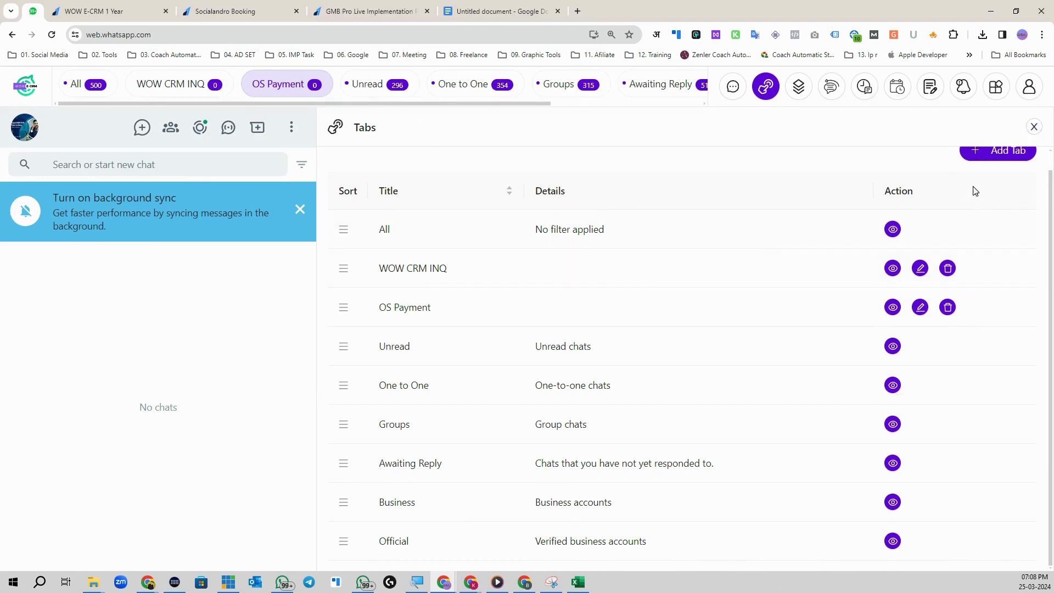
{"action": "left_click", "coordinate": [1034, 127]}
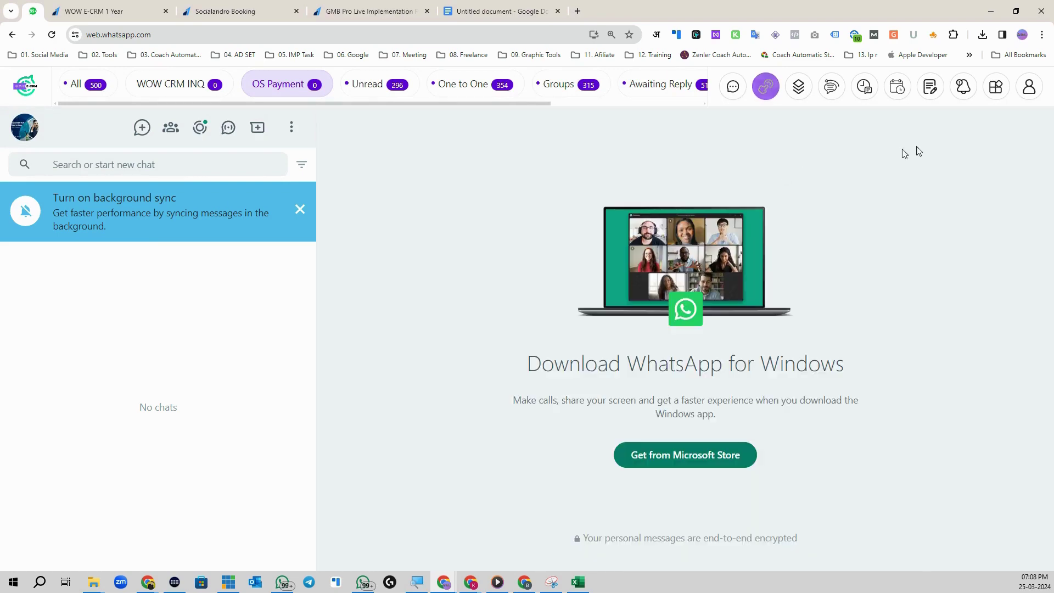
{"action": "left_click", "coordinate": [75, 164]}
Step: Search for the contact by phone number and assign their chat to the OS Payment tab
{"action": "type", "text": "8"}
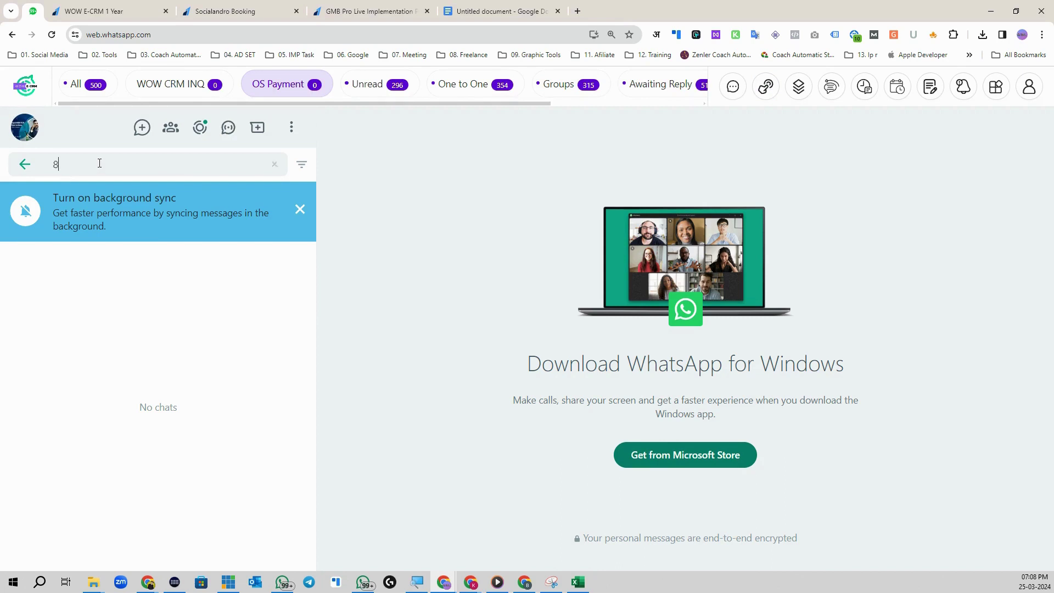
{"action": "type", "text": "20012"}
{"action": "left_click", "coordinate": [177, 257]}
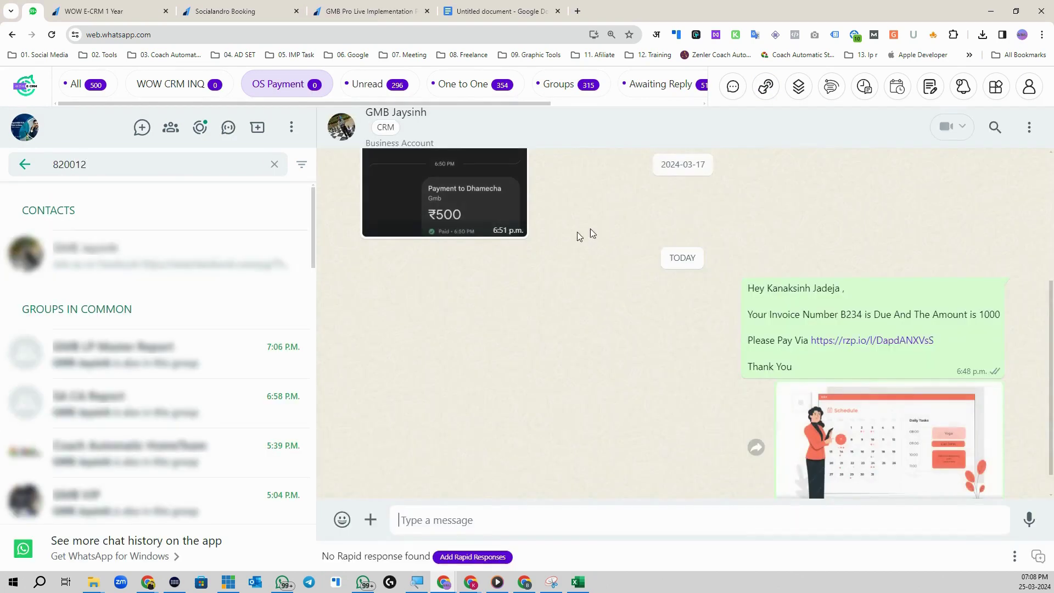
{"action": "left_click", "coordinate": [387, 127]}
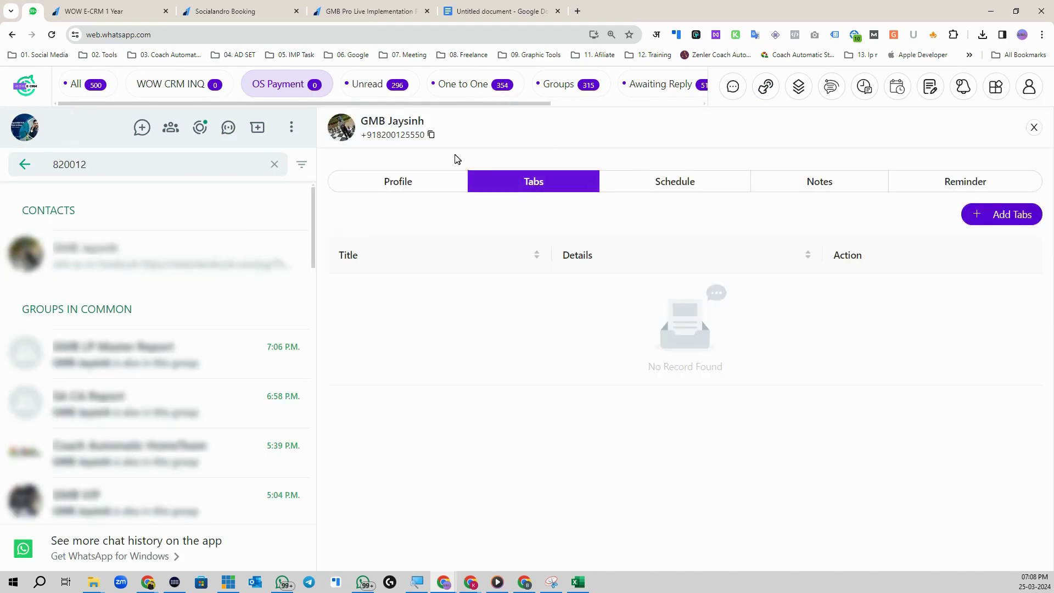
{"action": "left_click", "coordinate": [1000, 214]}
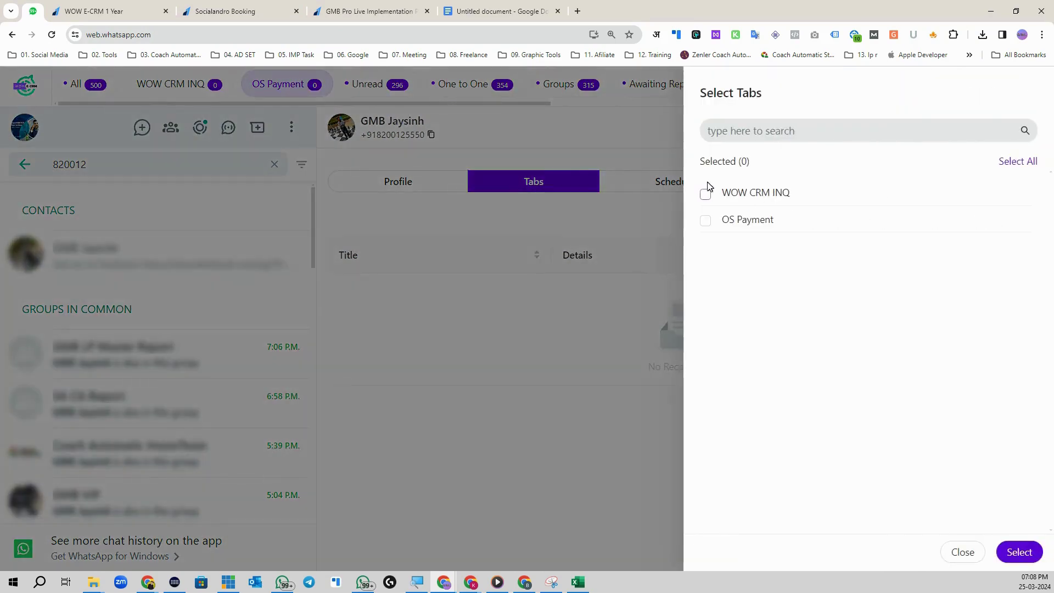
{"action": "left_click", "coordinate": [706, 222]}
{"action": "left_click", "coordinate": [1018, 552]}
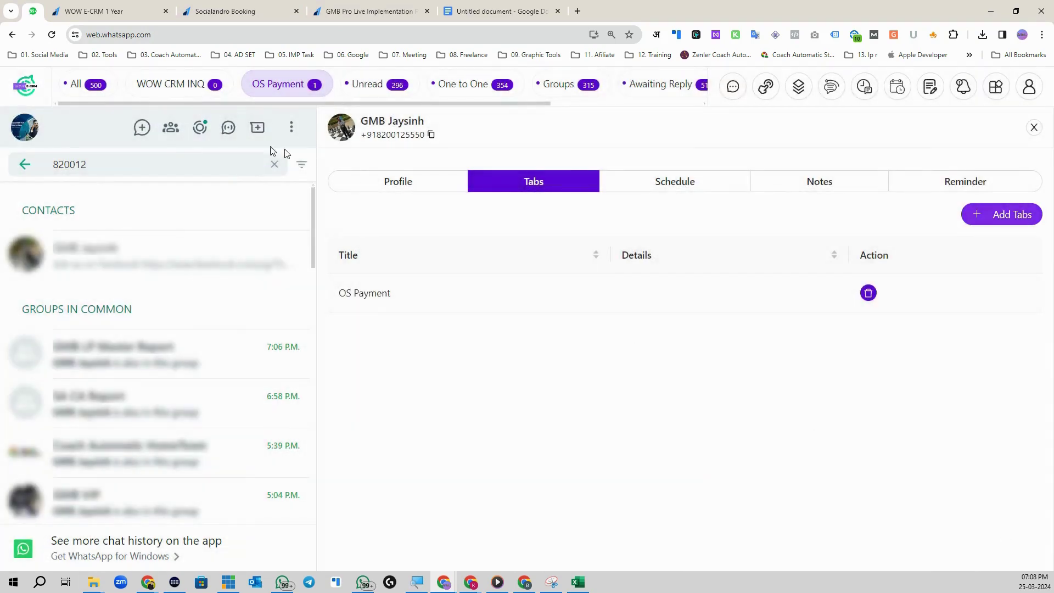
{"action": "left_click", "coordinate": [1034, 128]}
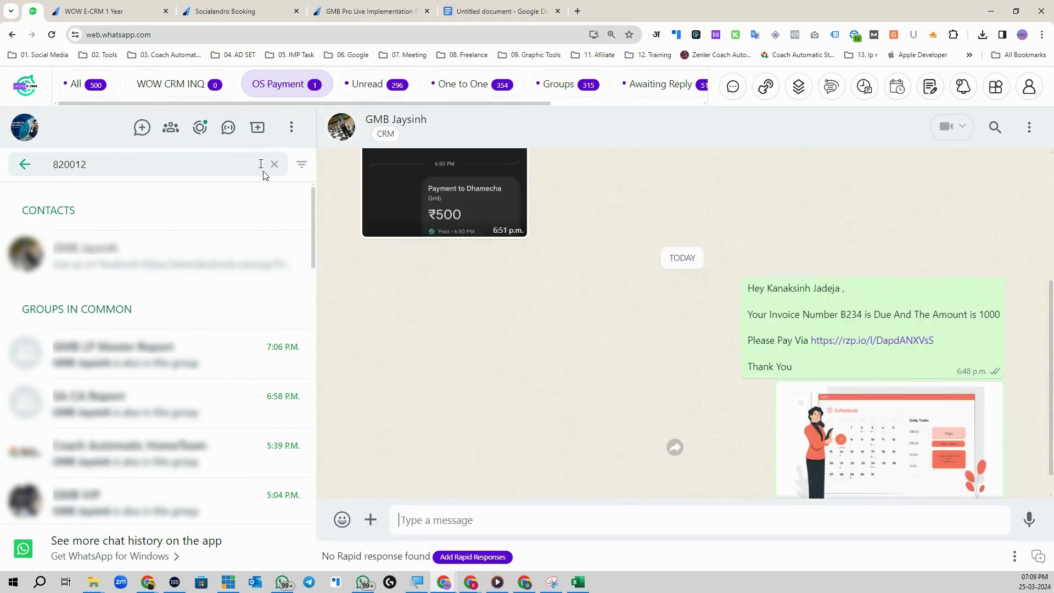
Step: Filter chats to OS Payment, open its single chat, and confirm OS Payment in its CRM tabs
{"action": "left_click", "coordinate": [25, 165]}
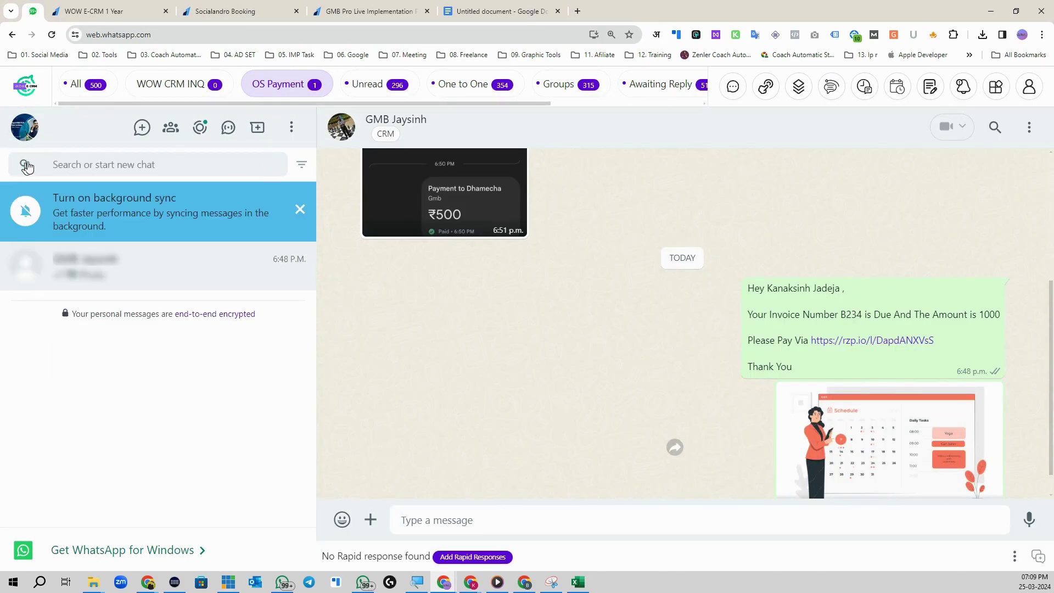
{"action": "left_click", "coordinate": [71, 84]}
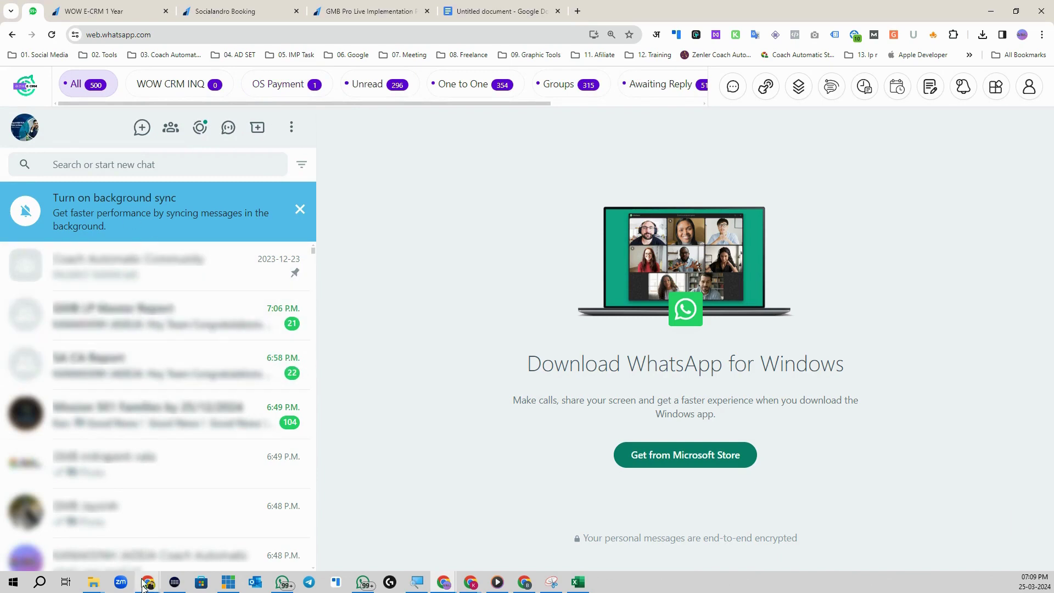
{"action": "left_click", "coordinate": [295, 88]}
{"action": "left_click", "coordinate": [121, 277]}
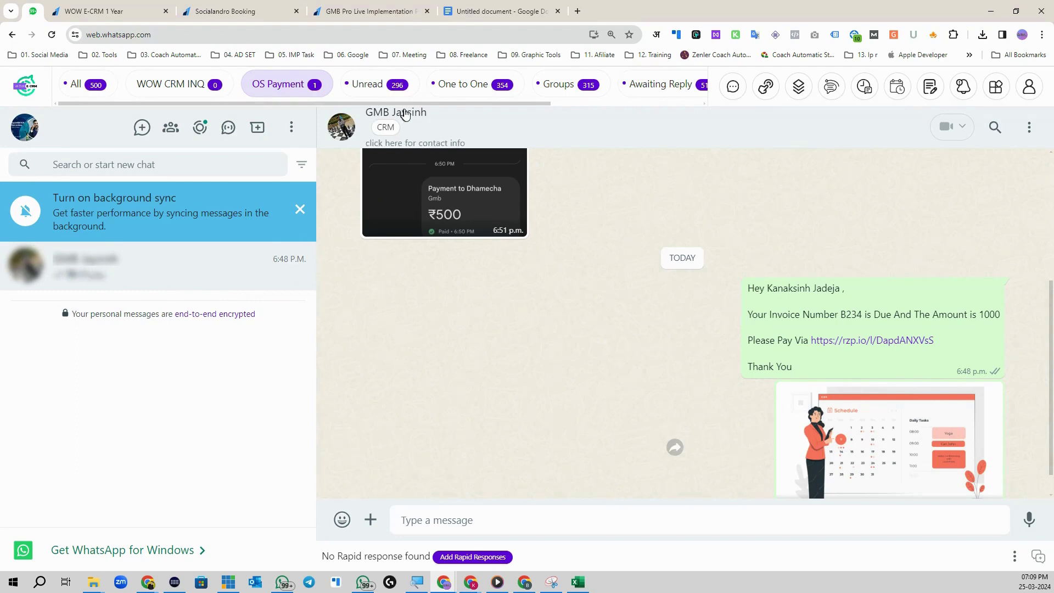
{"action": "left_click", "coordinate": [385, 130]}
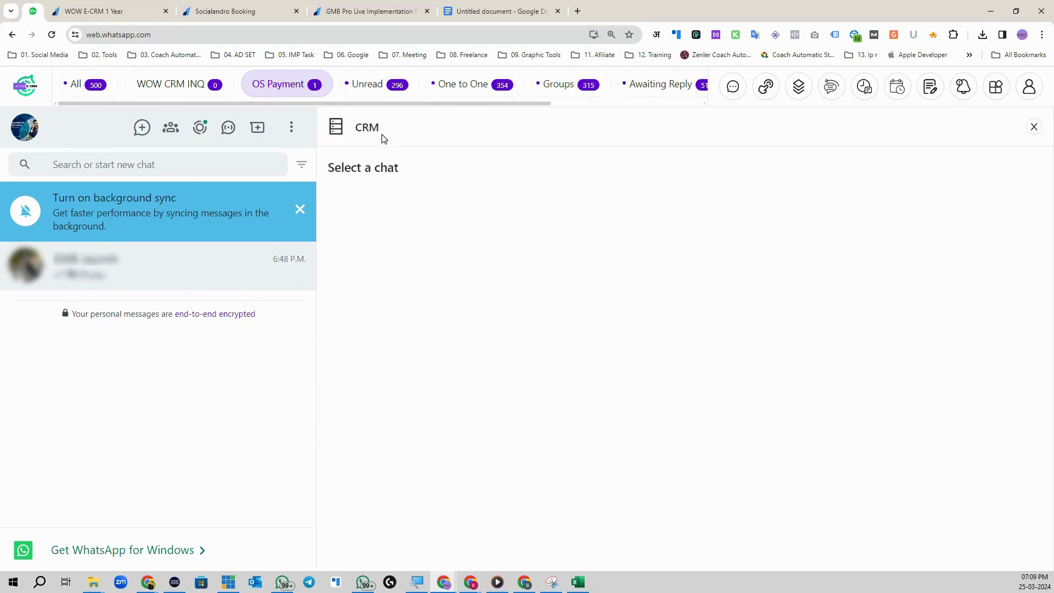
{"action": "left_click", "coordinate": [998, 218]}
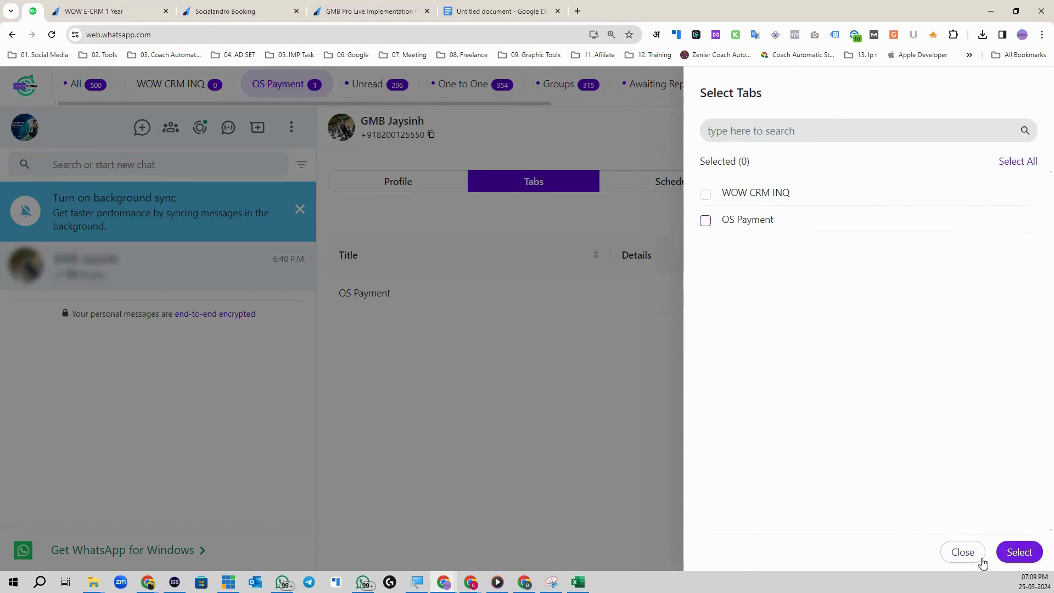
{"action": "left_click", "coordinate": [706, 222]}
{"action": "left_click", "coordinate": [1018, 551]}
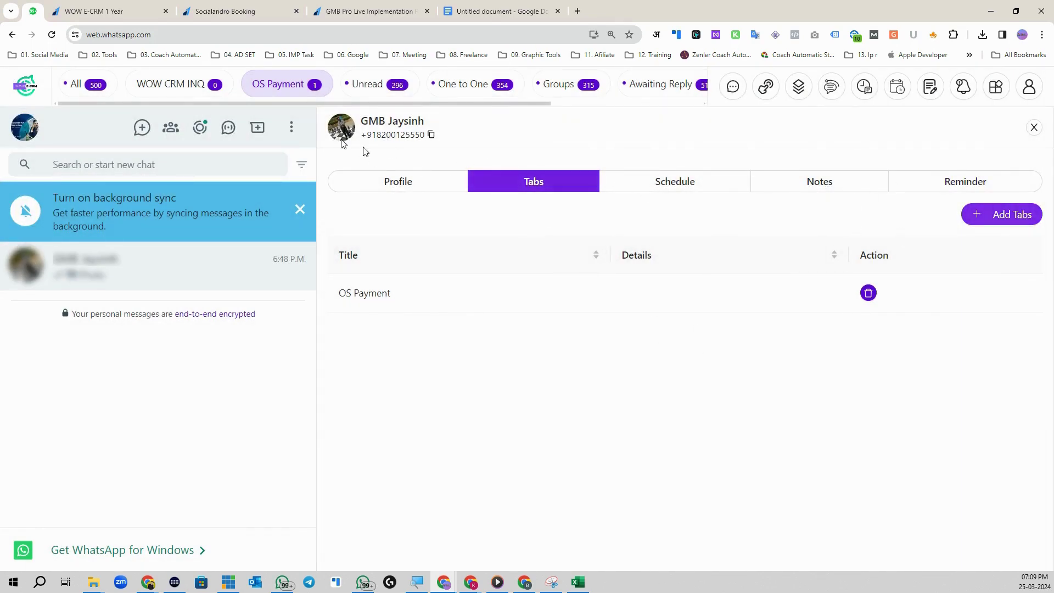
Step: Point a broadcast at the OS Payment tab, then switch the chat list to WOW CRM INQ
{"action": "left_click", "coordinate": [735, 89]}
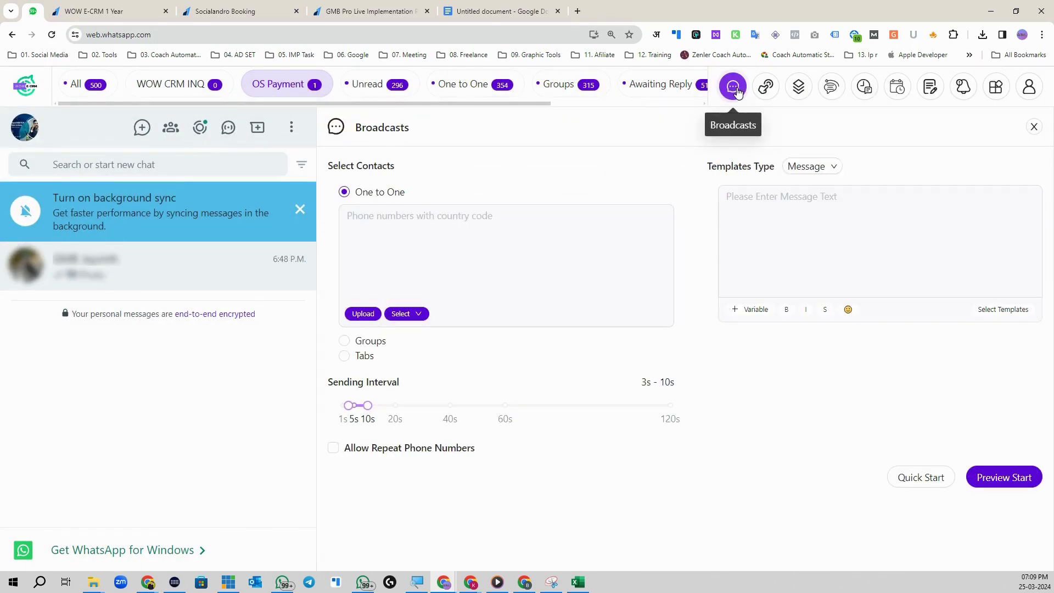
{"action": "left_click", "coordinate": [344, 358]}
{"action": "left_click", "coordinate": [358, 258]}
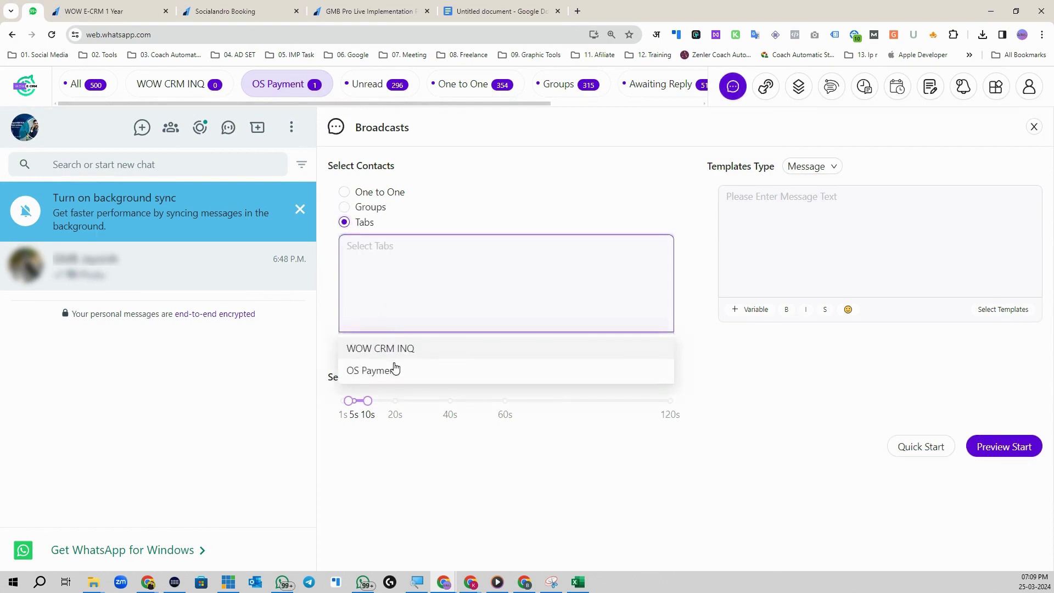
{"action": "left_click", "coordinate": [393, 370]}
{"action": "left_click", "coordinate": [461, 221]}
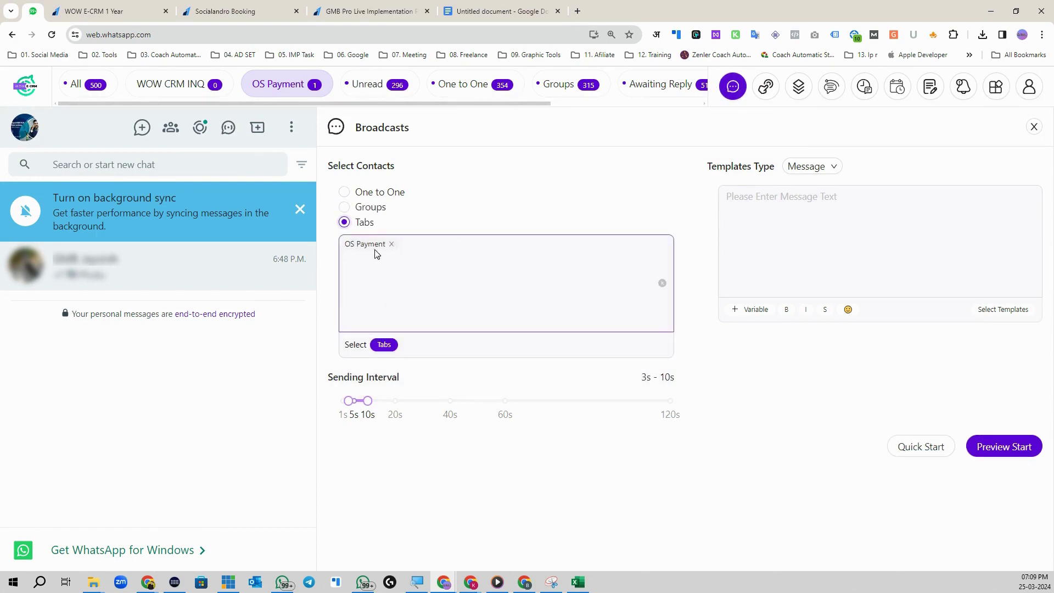
{"action": "left_click", "coordinate": [738, 210]}
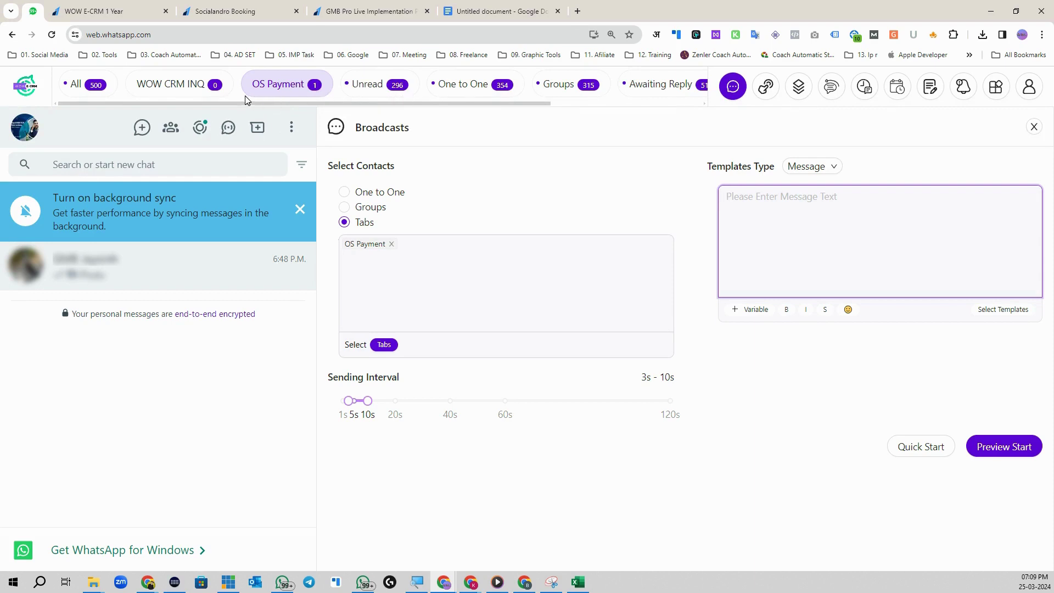
{"action": "left_click", "coordinate": [185, 93]}
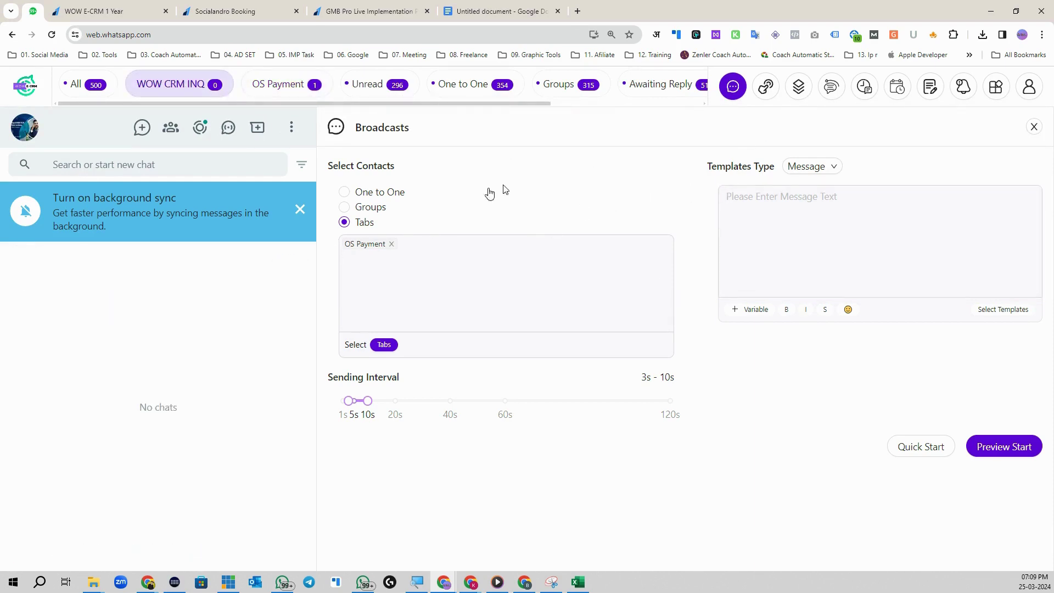
{"action": "left_click", "coordinate": [1034, 126]}
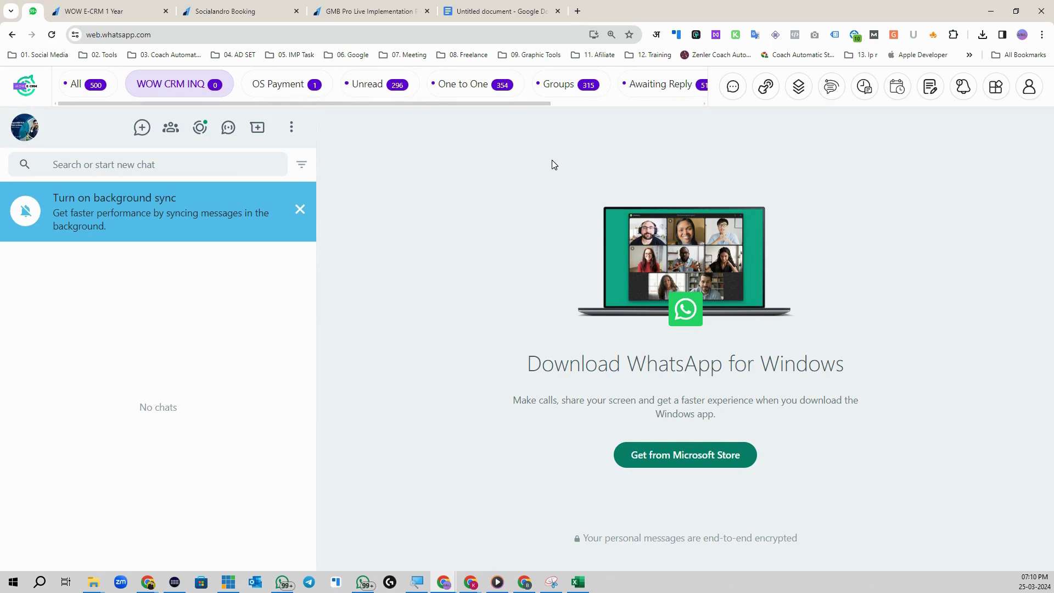
Step: Add a WA API Hot Inq chat tab, place it after OS Payment, and view its chats
{"action": "left_click", "coordinate": [766, 86]}
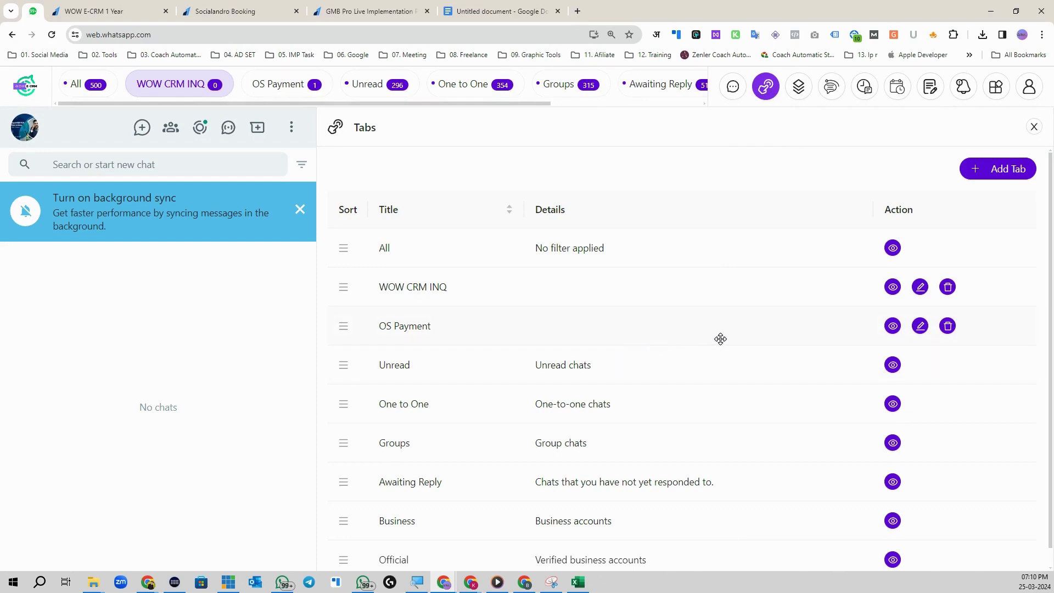
{"action": "left_click", "coordinate": [1000, 172]}
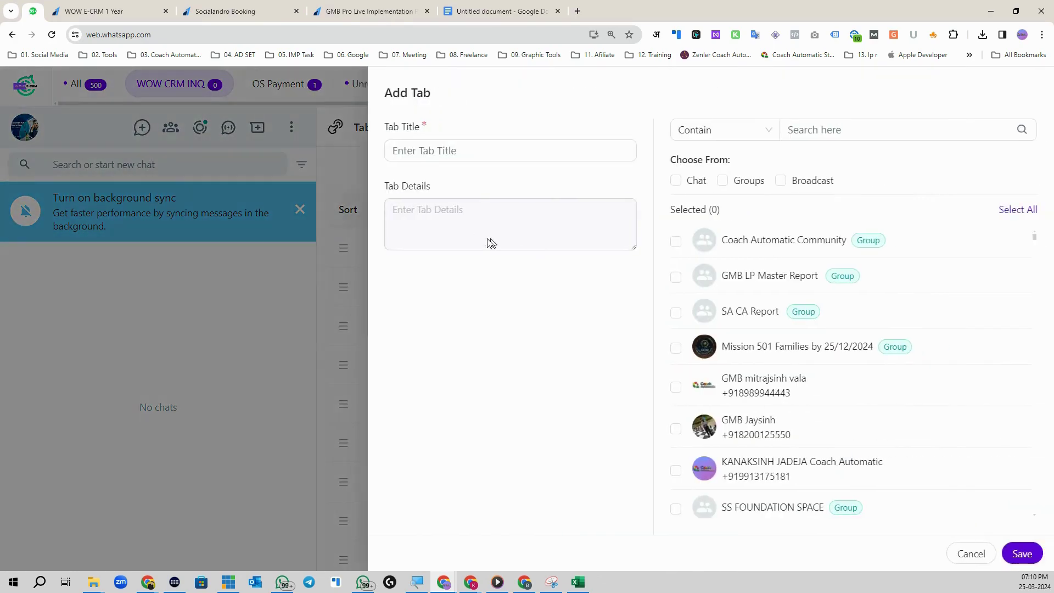
{"action": "left_click", "coordinate": [438, 155]}
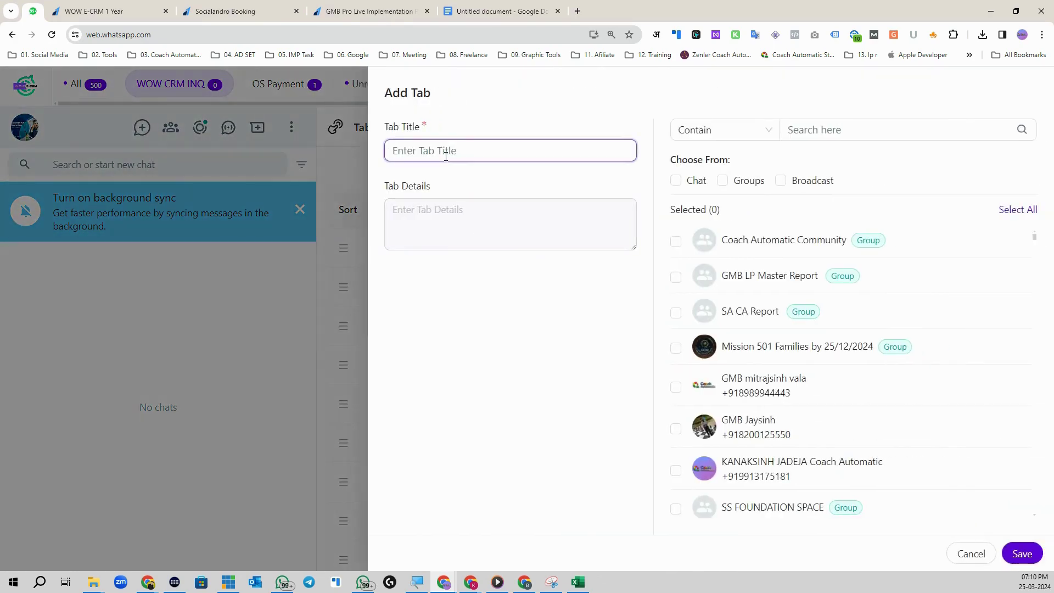
{"action": "type", "text": "W"}
{"action": "type", "text": "A API Hot Inq"}
{"action": "left_click", "coordinate": [1013, 554]}
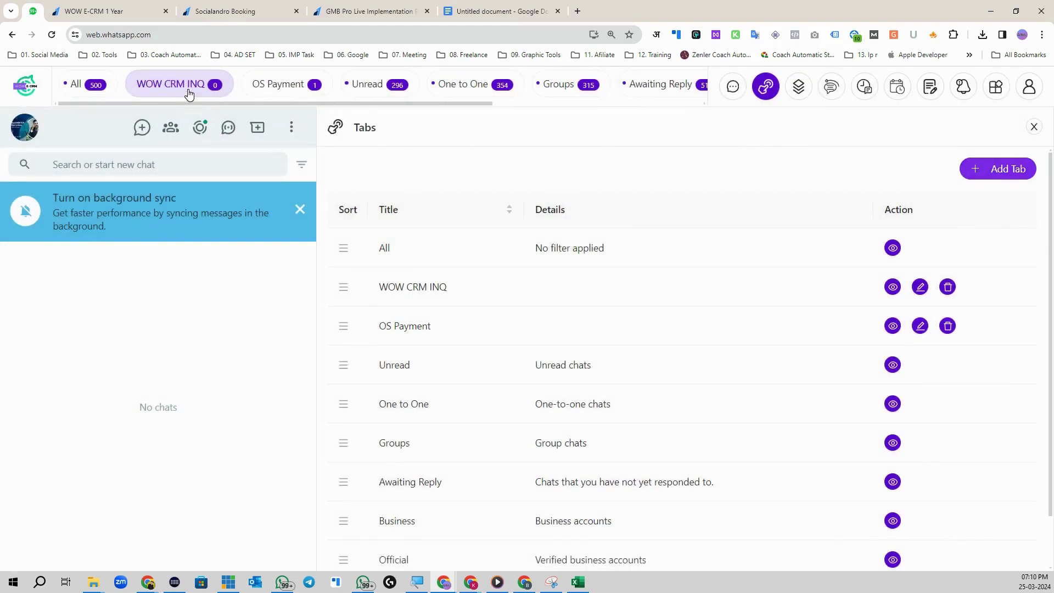
{"action": "scroll", "coordinate": [352, 539], "scroll_direction": "down", "scroll_amount": 1}
{"action": "left_click_drag", "start_coordinate": [370, 552], "coordinate": [346, 308]}
{"action": "left_click", "coordinate": [381, 86]}
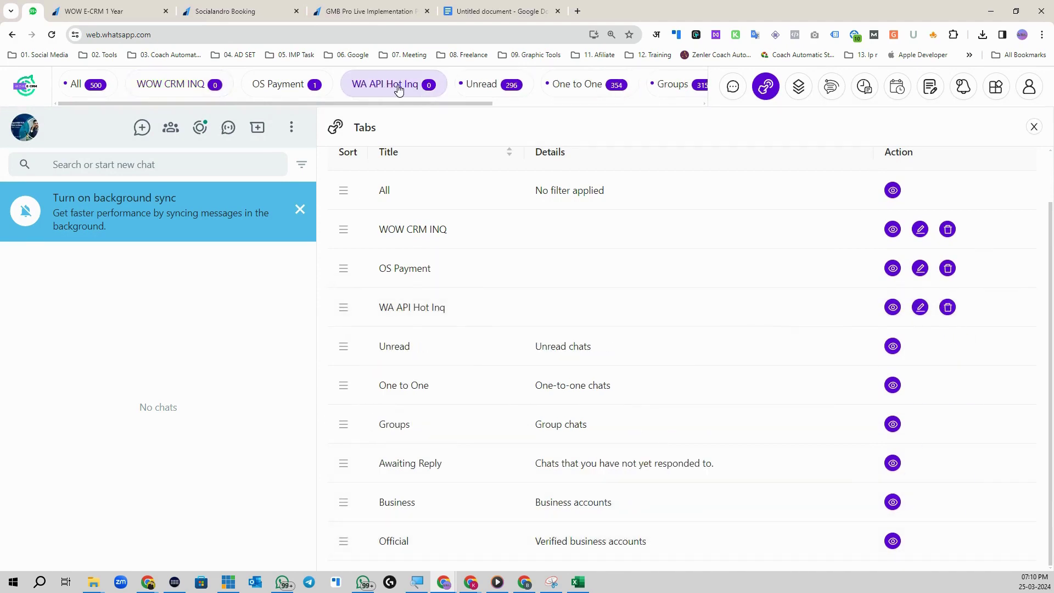
{"action": "left_click", "coordinate": [1035, 128]}
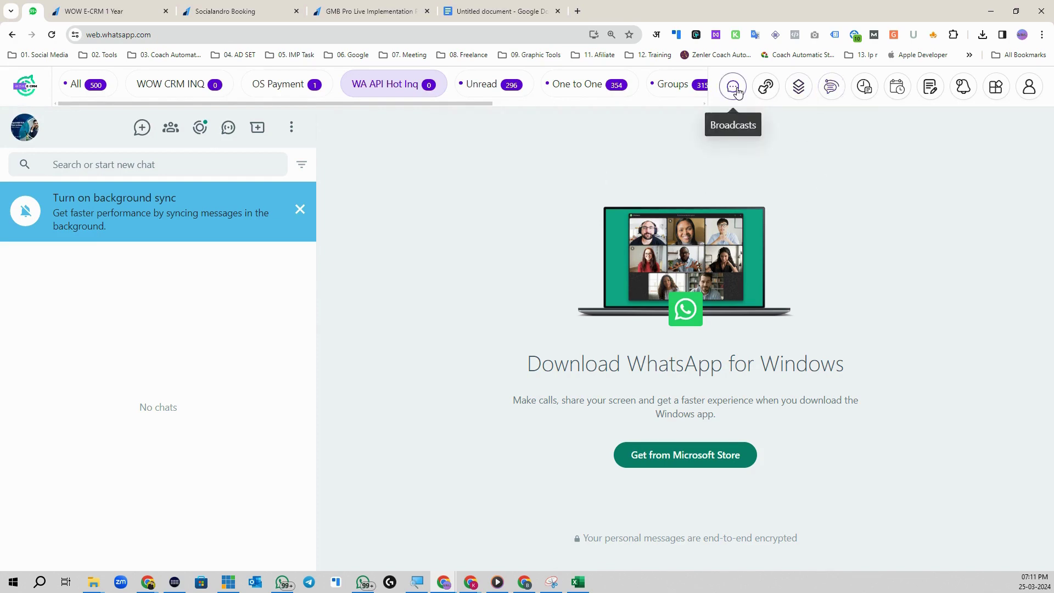
Step: Create a new workflow named WA API Inq for one-to-one chats, triggered by selected keywords
{"action": "left_click", "coordinate": [833, 90]}
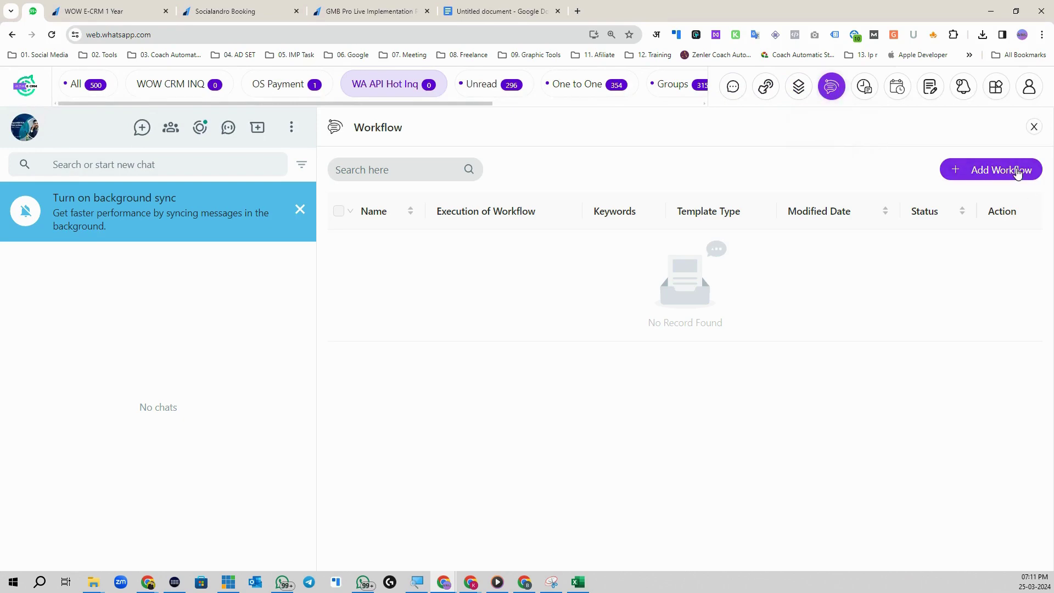
{"action": "left_click", "coordinate": [997, 169]}
{"action": "left_click", "coordinate": [461, 151]}
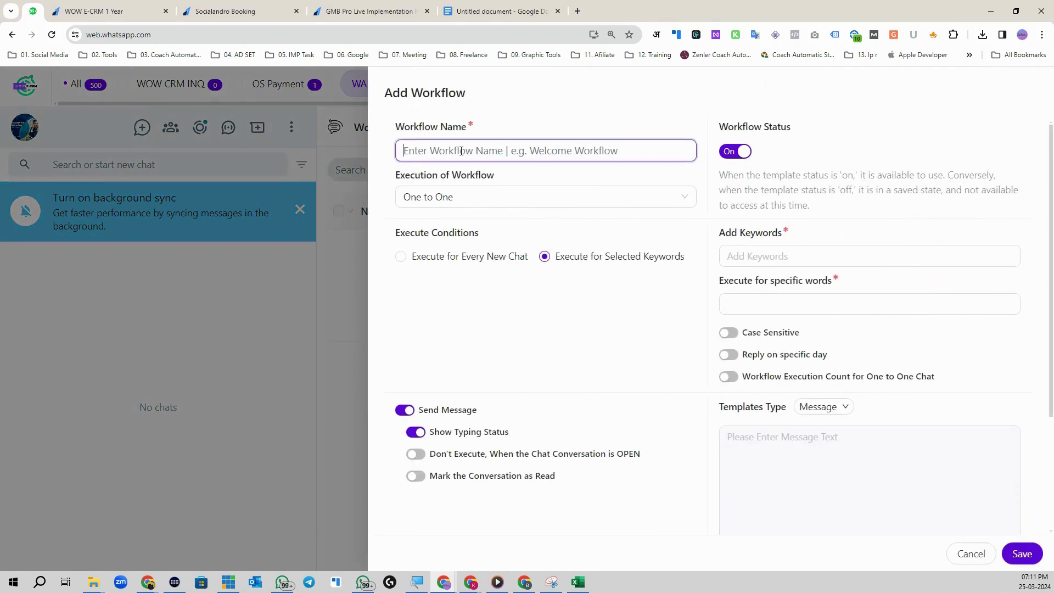
{"action": "type", "text": "WA API Inq"}
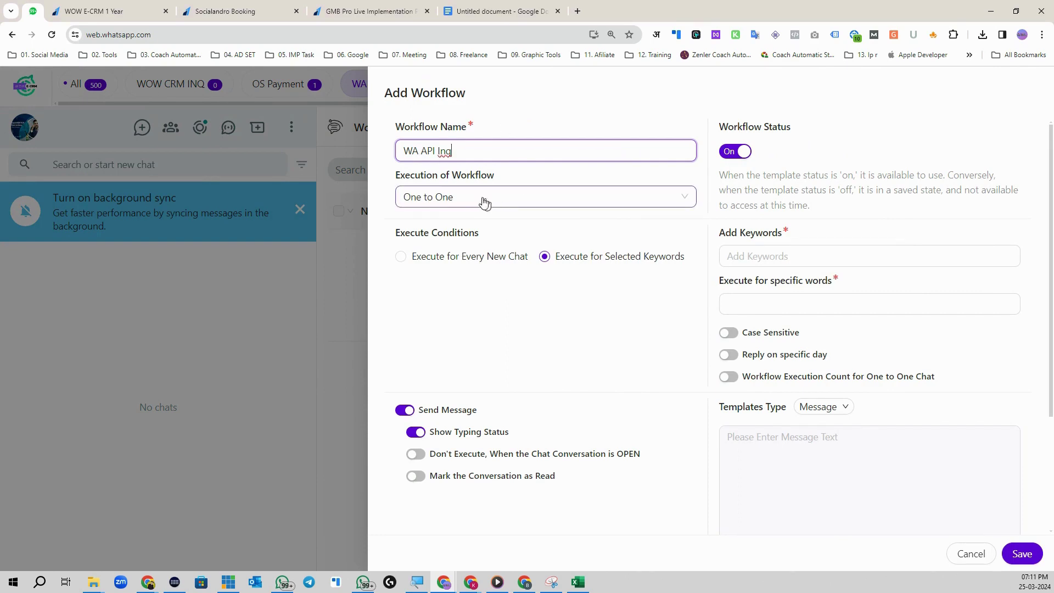
{"action": "left_click", "coordinate": [415, 181]}
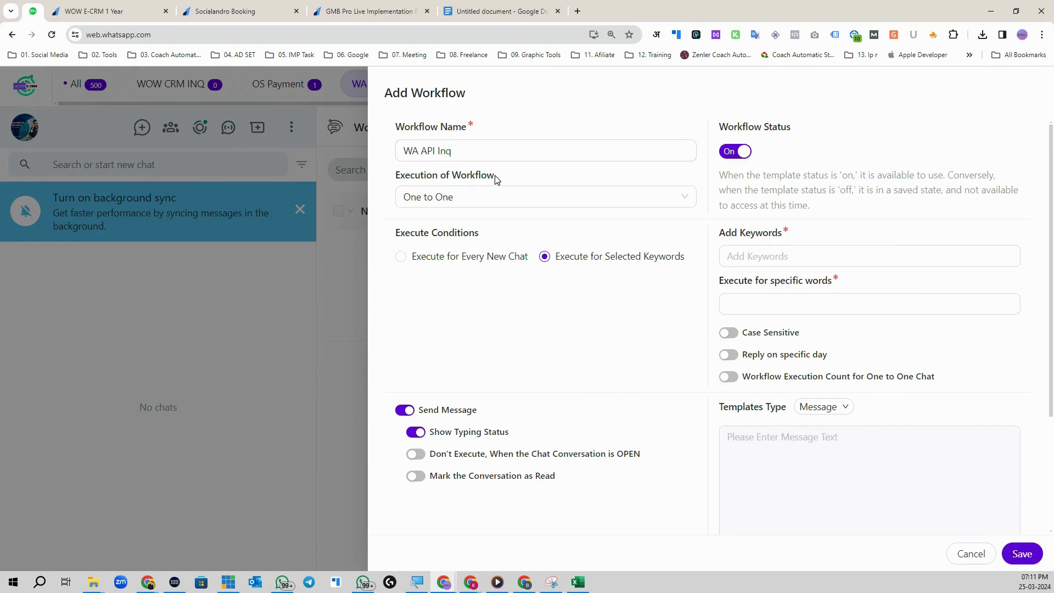
{"action": "left_click", "coordinate": [458, 200]}
{"action": "left_click", "coordinate": [456, 223]}
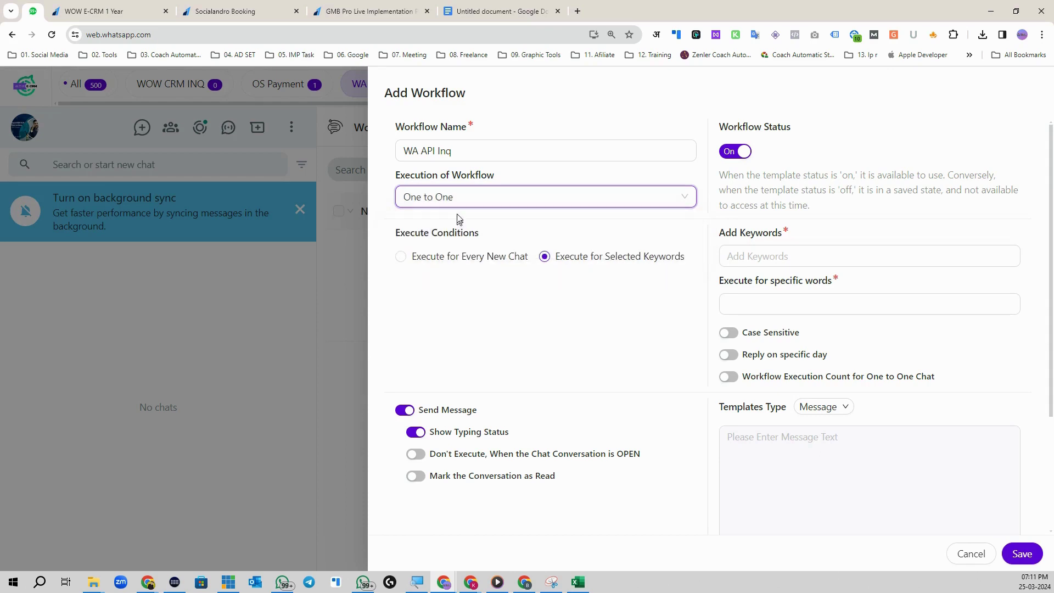
{"action": "left_click", "coordinate": [565, 259]}
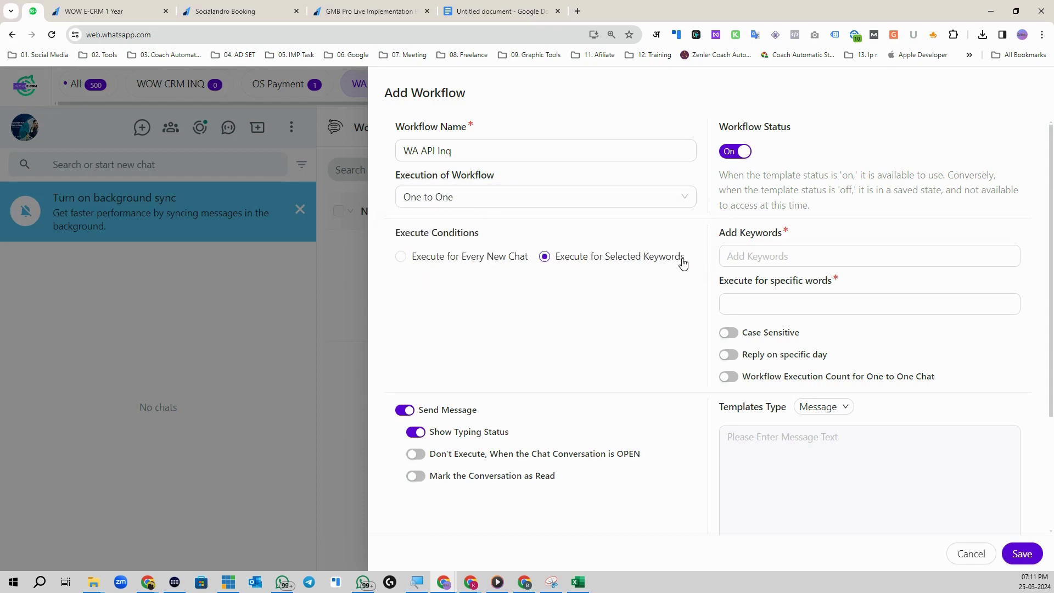
Step: Add trigger keywords WABA, WhatsApp API and WA API, then open the keyword-matching options
{"action": "left_click", "coordinate": [753, 259]}
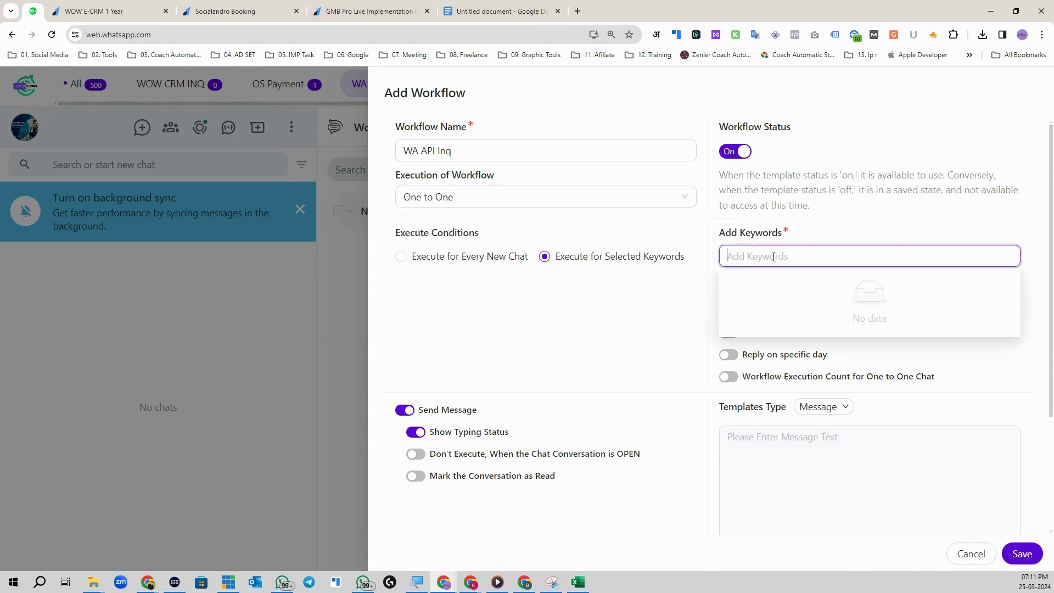
{"action": "type", "text": "WABA"}
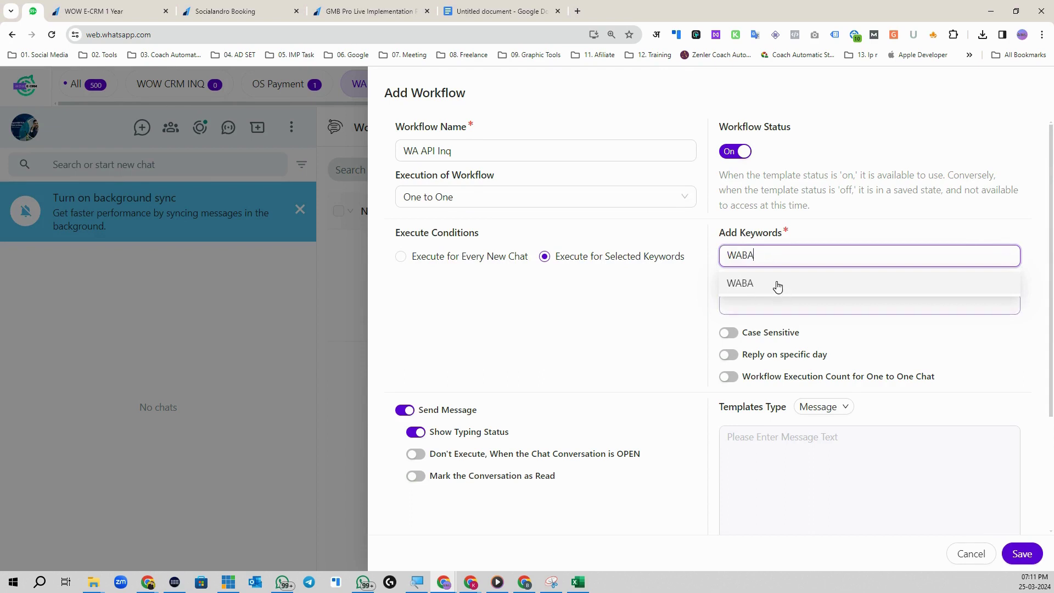
{"action": "left_click", "coordinate": [775, 283]}
{"action": "left_click", "coordinate": [807, 256]}
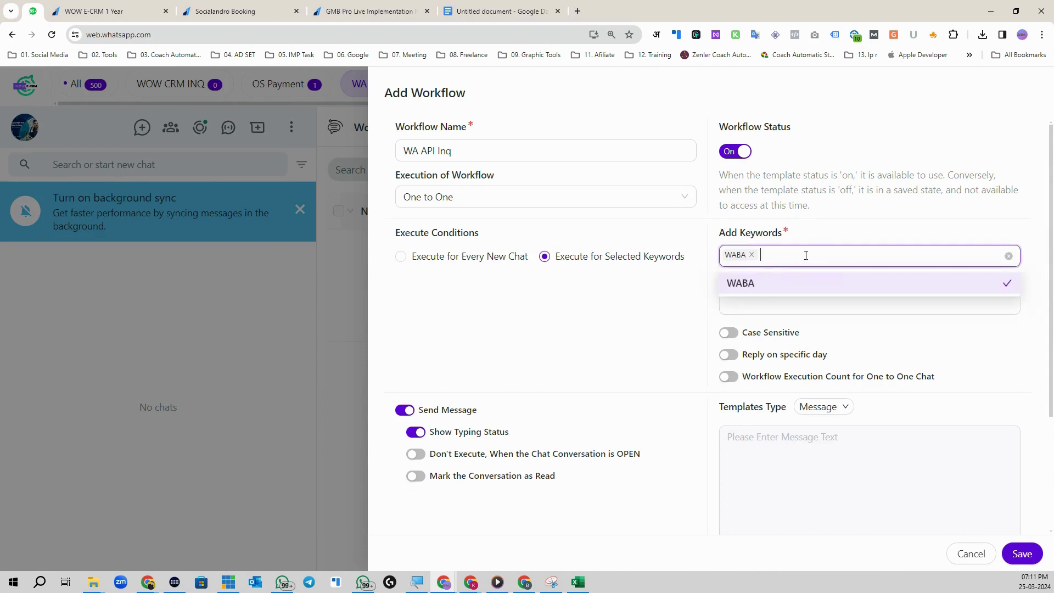
{"action": "type", "text": "WHat"}
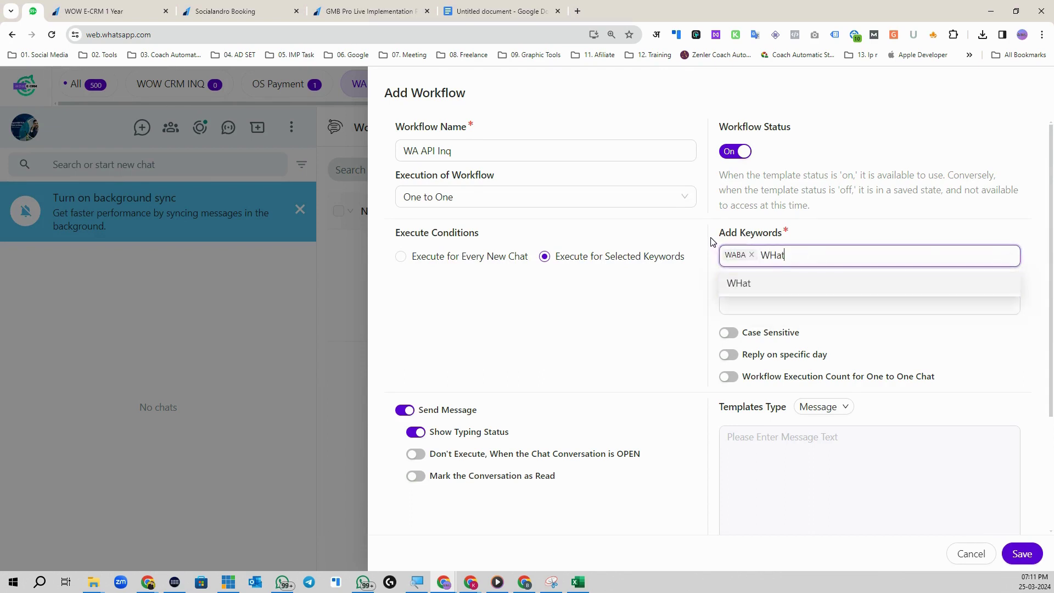
{"action": "type", "text": "sApp API"}
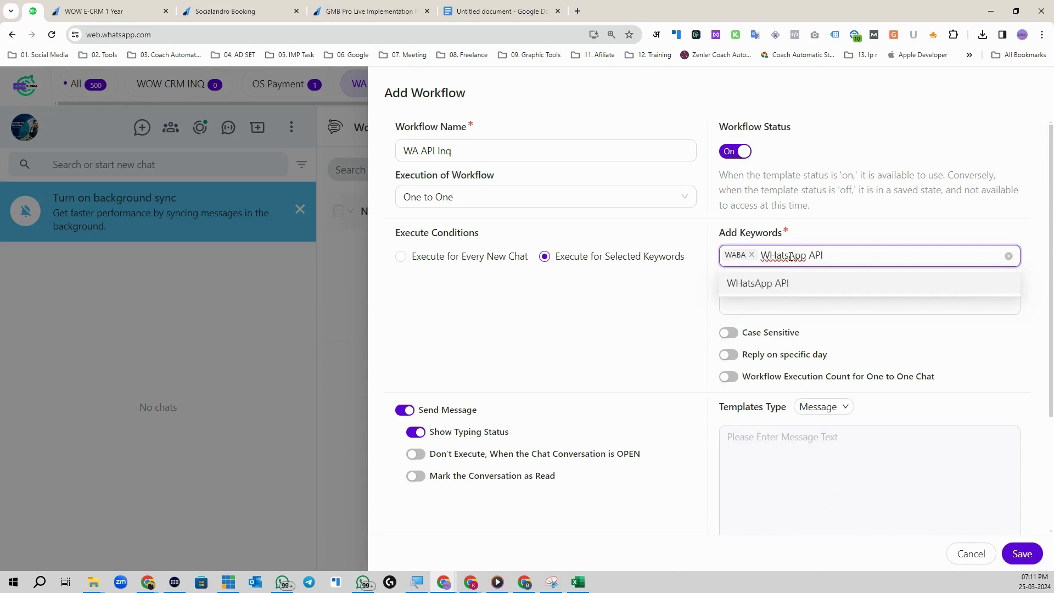
{"action": "key", "text": "BackSpace"}
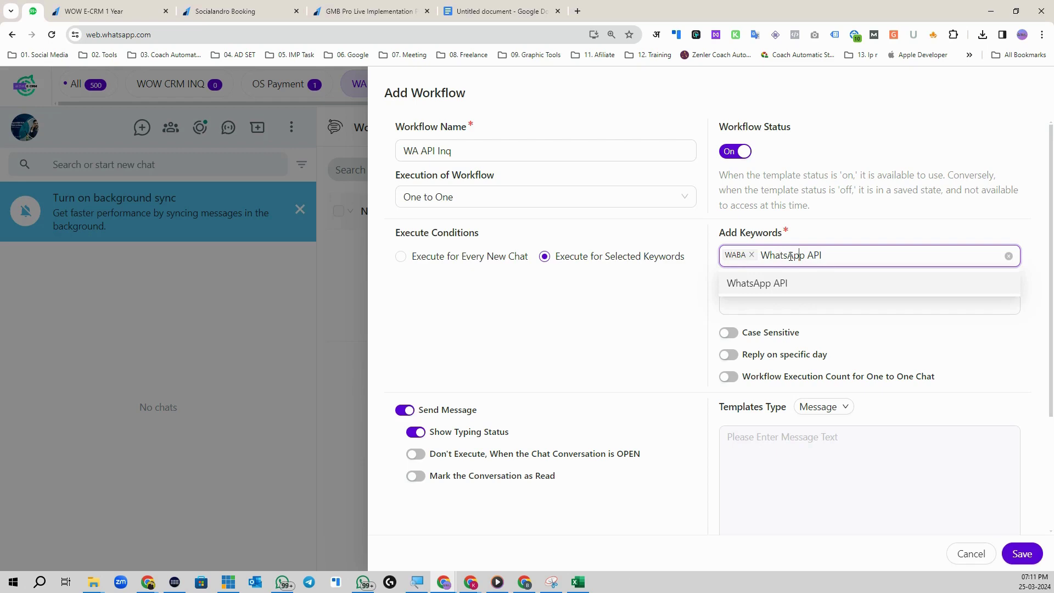
{"action": "left_click", "coordinate": [809, 285]}
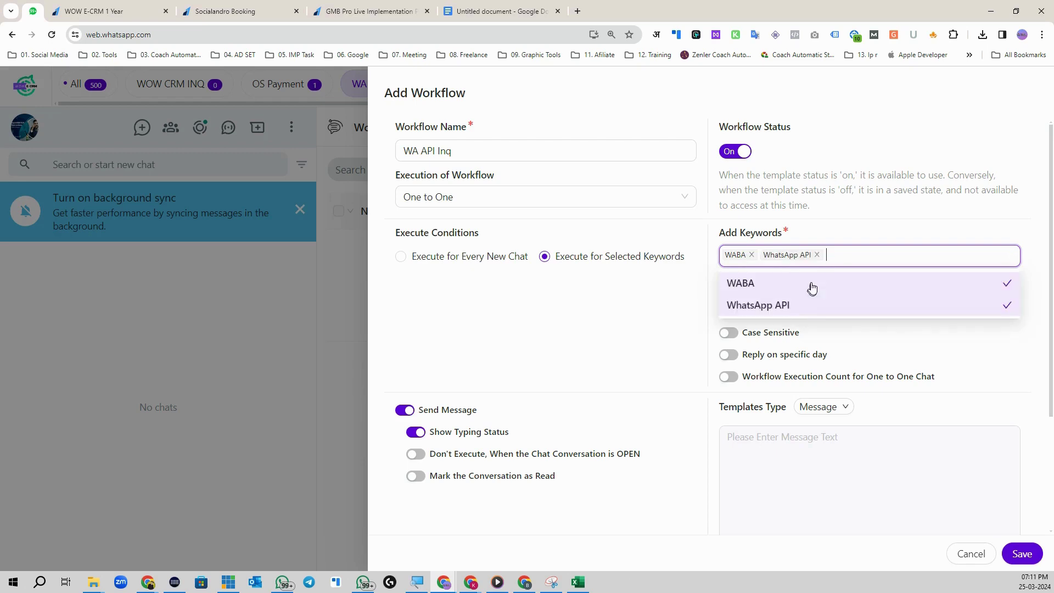
{"action": "left_click", "coordinate": [858, 251]}
{"action": "type", "text": "WA API"}
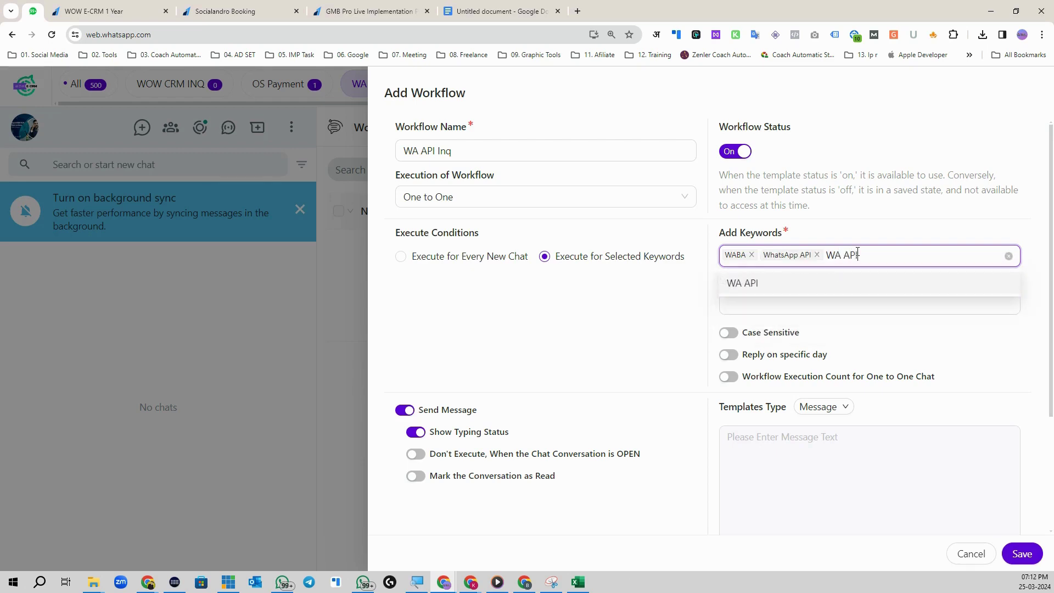
{"action": "left_click", "coordinate": [824, 286]}
{"action": "left_click", "coordinate": [807, 245]}
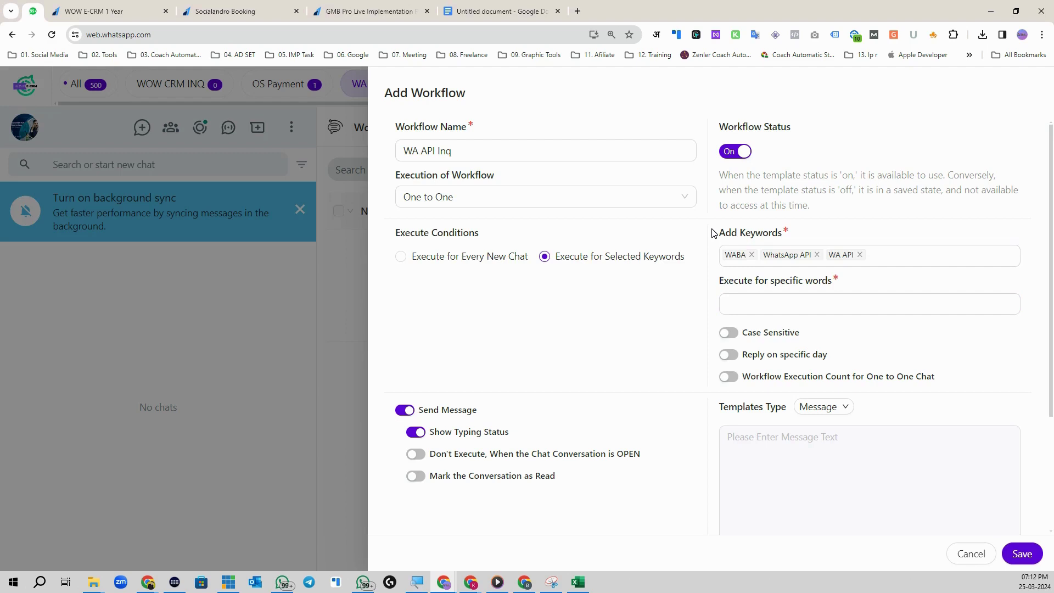
{"action": "left_click", "coordinate": [763, 304]}
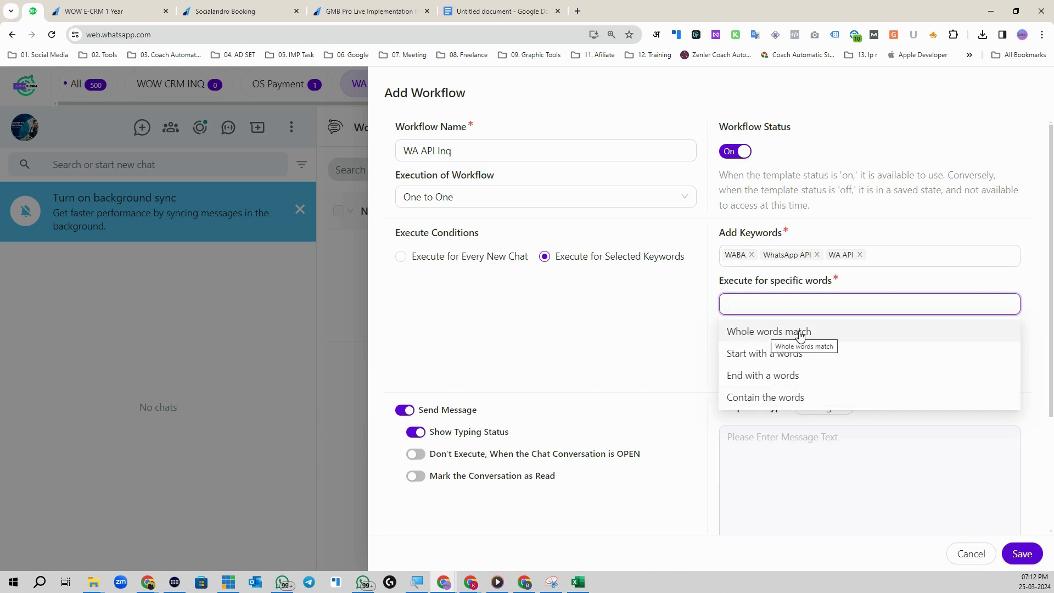
Step: Set keyword matching to Whole words match, leaving Reply on specific day off after trying Monday
{"action": "left_click", "coordinate": [800, 332]}
{"action": "left_click", "coordinate": [945, 230]}
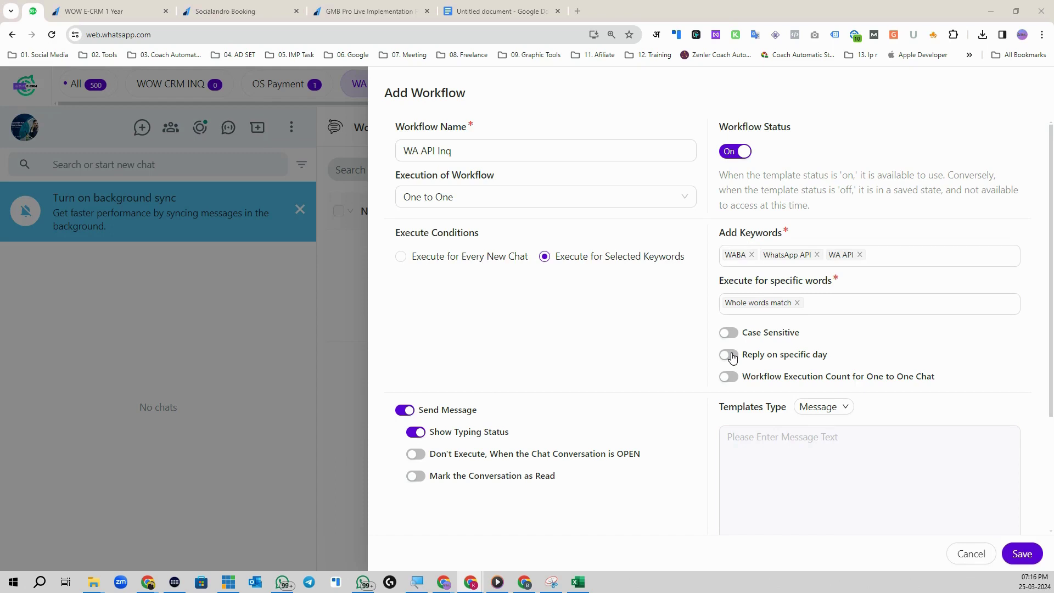
{"action": "left_click", "coordinate": [730, 355]}
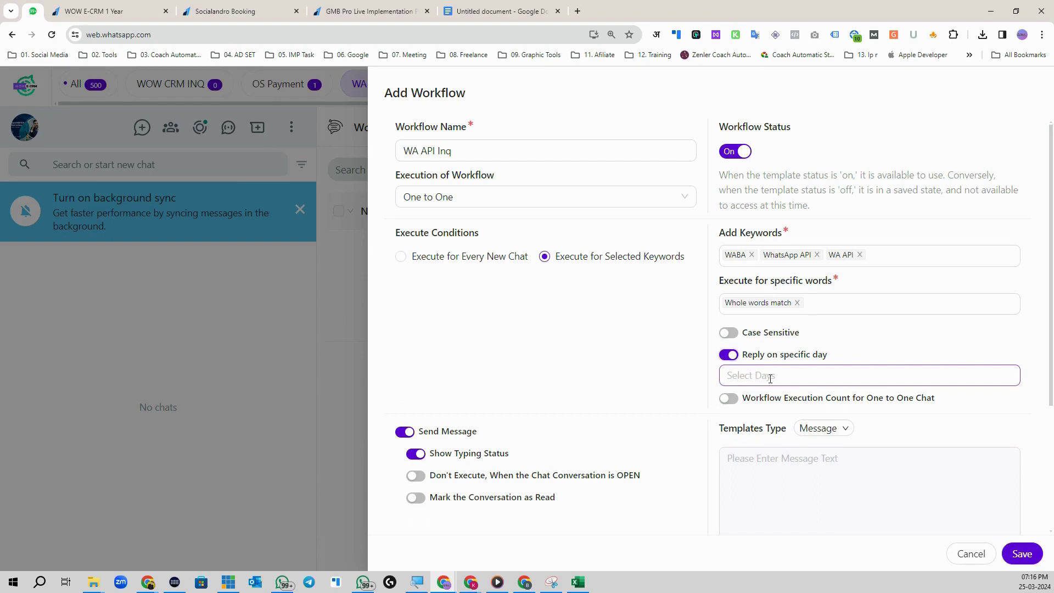
{"action": "left_click", "coordinate": [771, 379]}
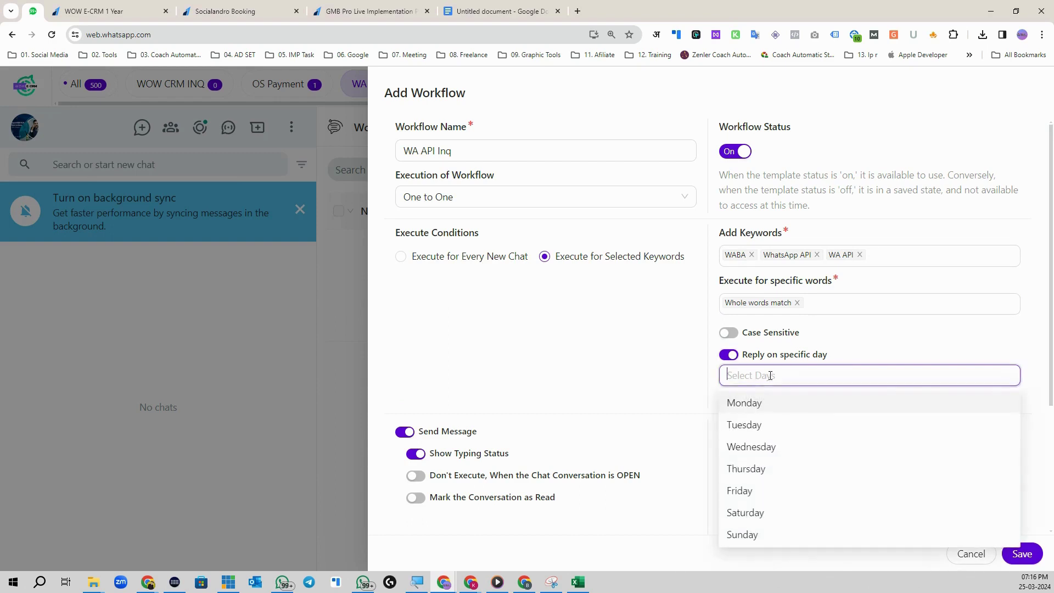
{"action": "left_click", "coordinate": [782, 411]}
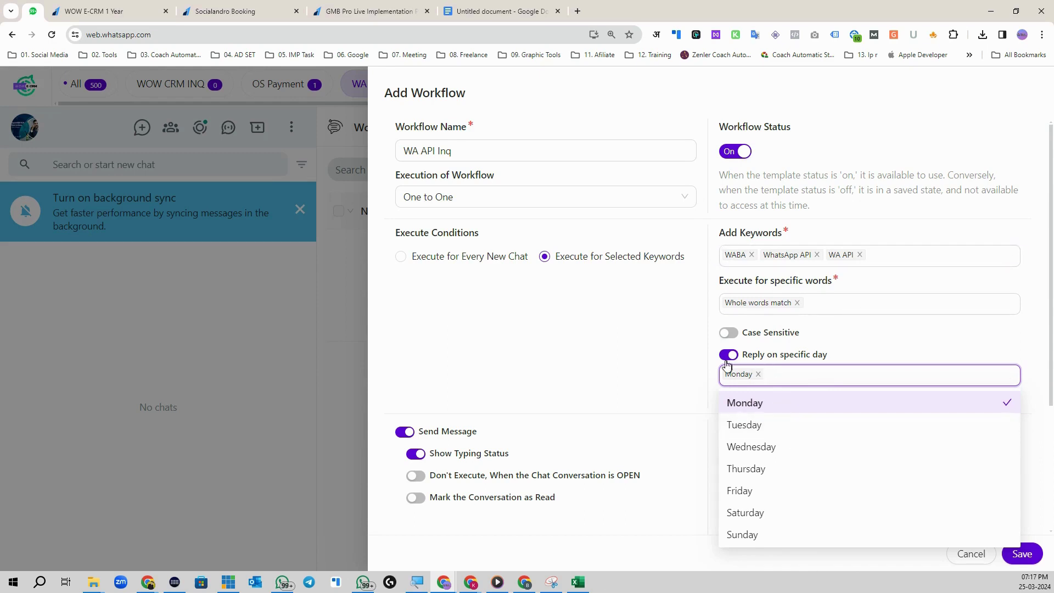
{"action": "left_click", "coordinate": [759, 374]}
{"action": "left_click", "coordinate": [731, 356]}
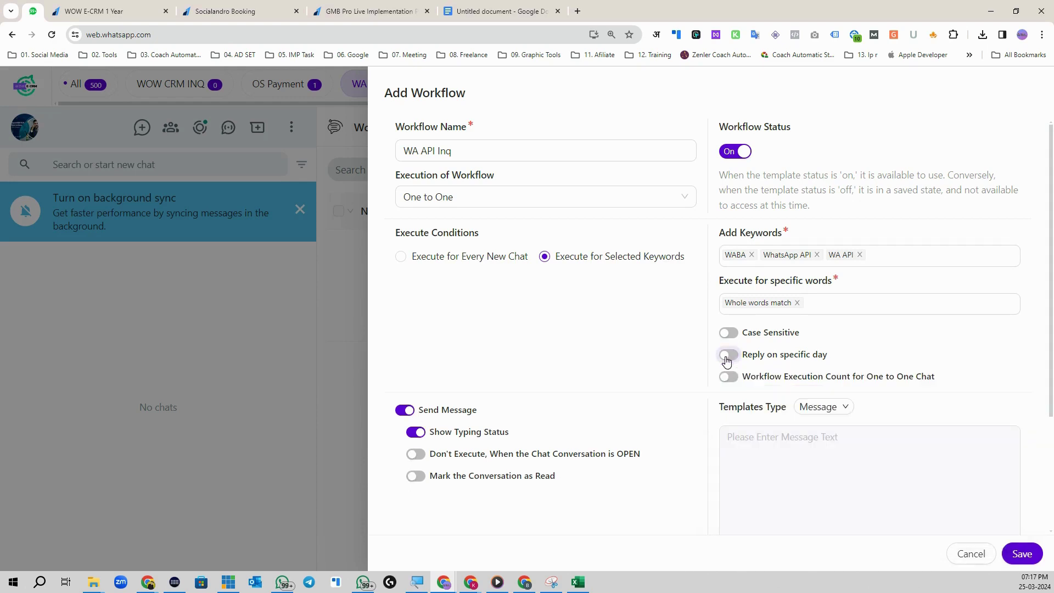
Step: Try a Workflow Execution Count limit of 2, then switch the limit off
{"action": "left_click", "coordinate": [735, 378]}
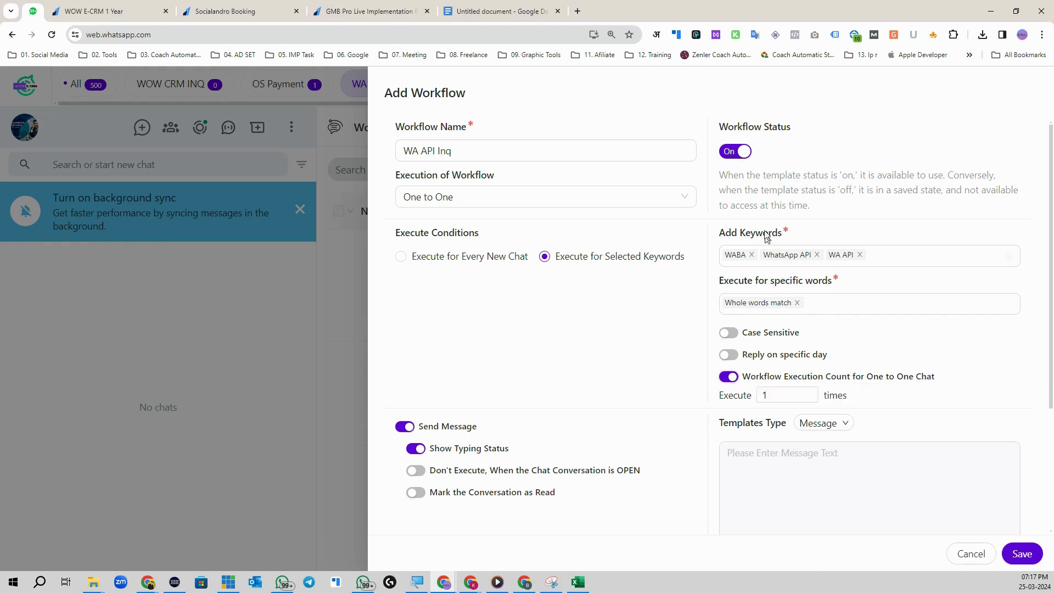
{"action": "left_click", "coordinate": [779, 397]}
{"action": "left_click", "coordinate": [740, 261]}
{"action": "left_click", "coordinate": [812, 392]}
{"action": "left_click", "coordinate": [729, 376]}
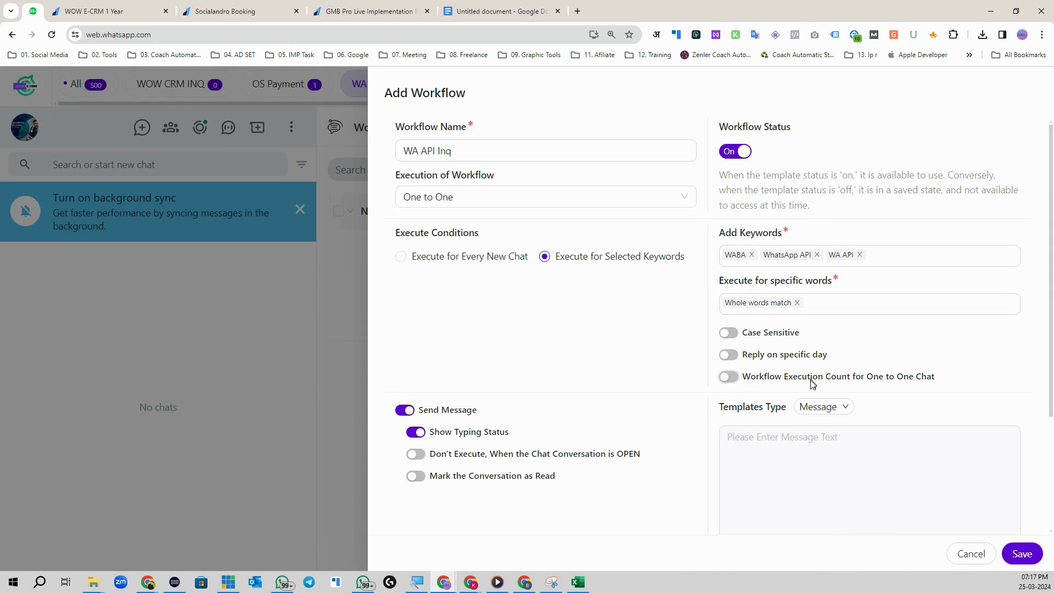
Step: Change the reply's Templates Type to Message + Images/Videos and start adding an attachment
{"action": "scroll", "coordinate": [781, 420], "scroll_direction": "down", "scroll_amount": 3}
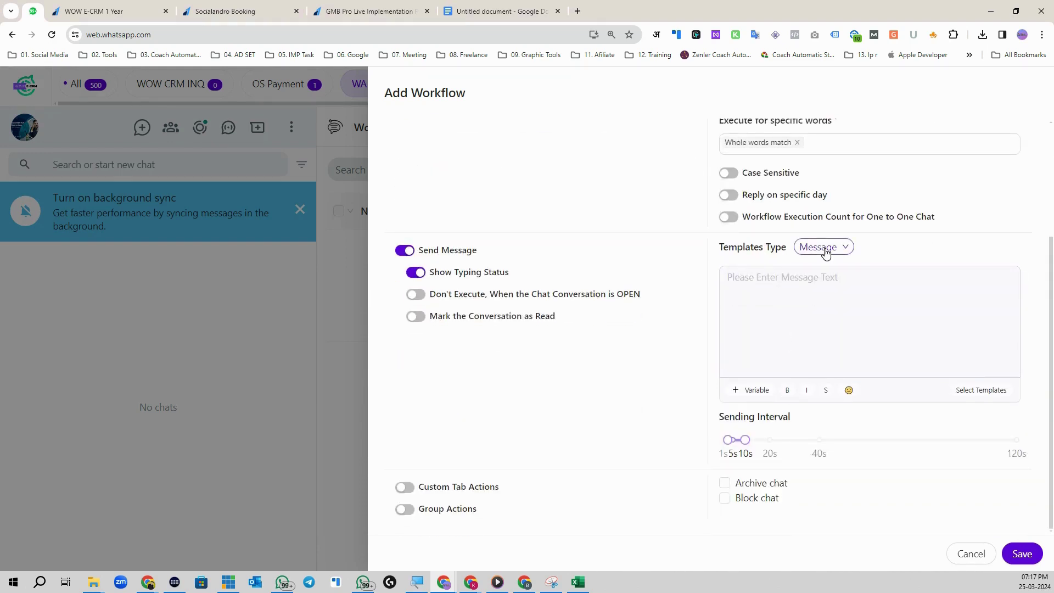
{"action": "left_click", "coordinate": [824, 247]}
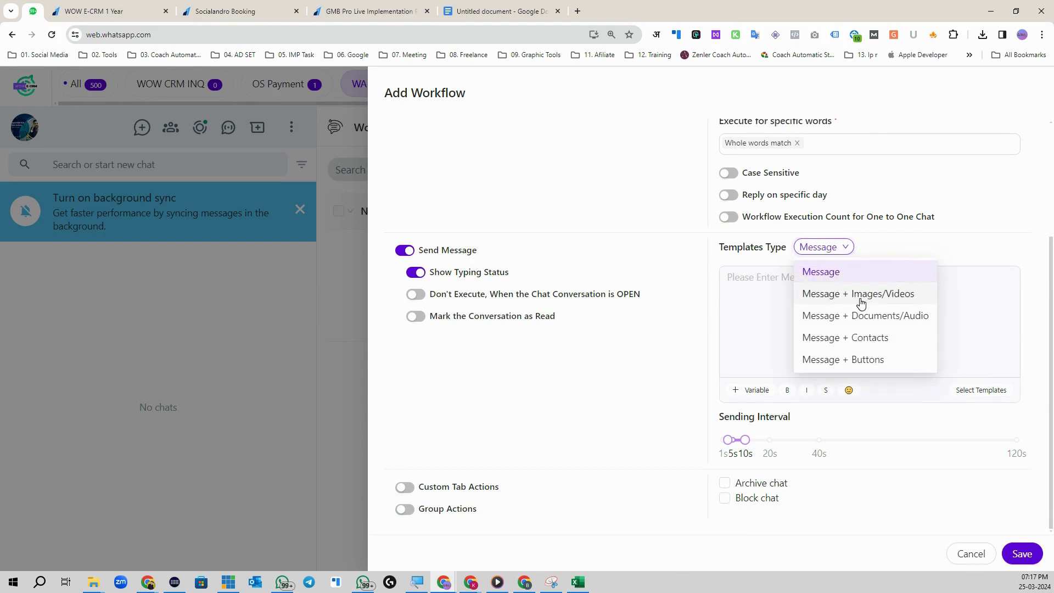
{"action": "left_click", "coordinate": [873, 300]}
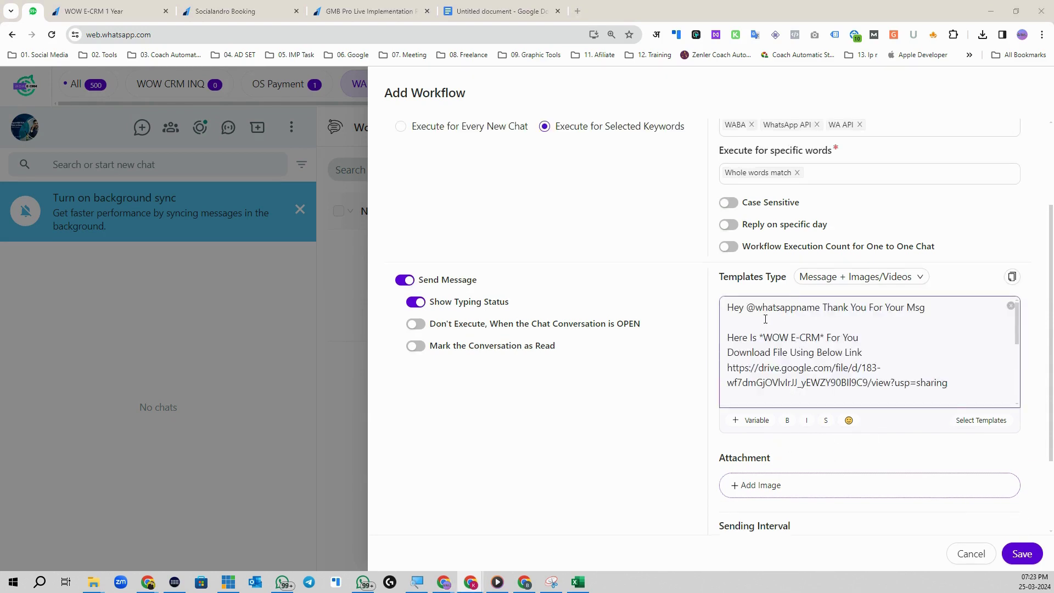
{"action": "scroll", "coordinate": [774, 324], "scroll_direction": "down", "scroll_amount": 3}
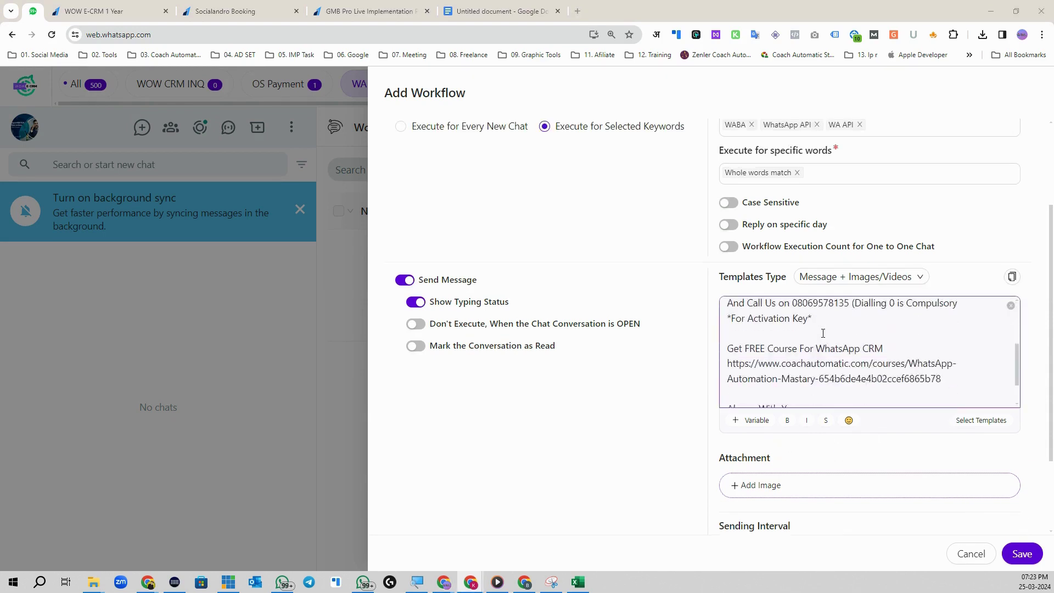
{"action": "left_click", "coordinate": [774, 486]}
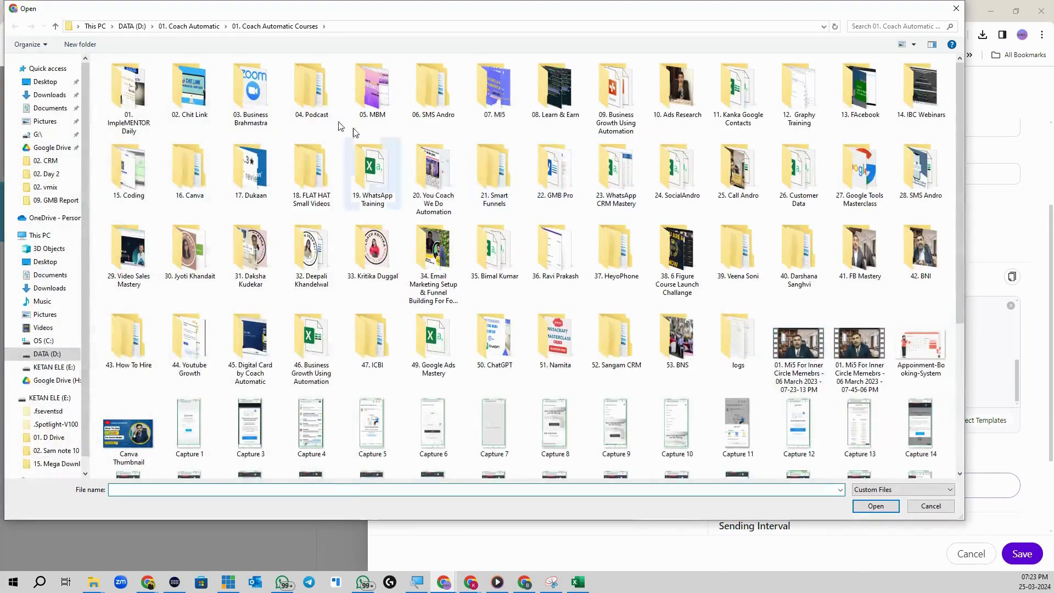
Step: Attach How-To-Download-WOW-E-CRM.mp4 from 23. WhatsApp CRM Mastery > 07. WOW E CRM > 01. How To Videos
{"action": "left_click", "coordinate": [190, 27]}
{"action": "double_click", "coordinate": [129, 93]}
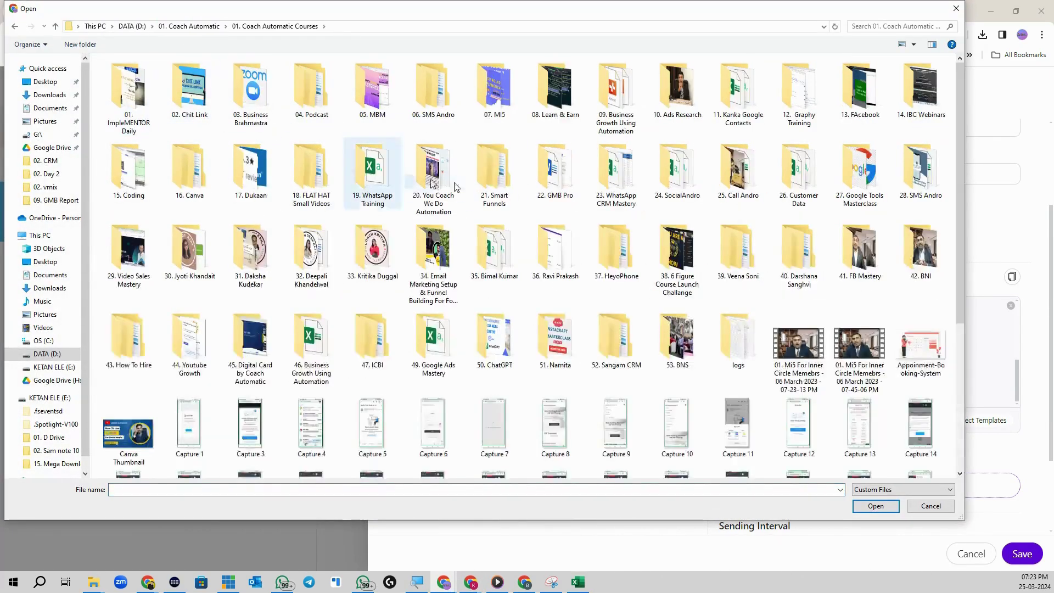
{"action": "double_click", "coordinate": [608, 175]}
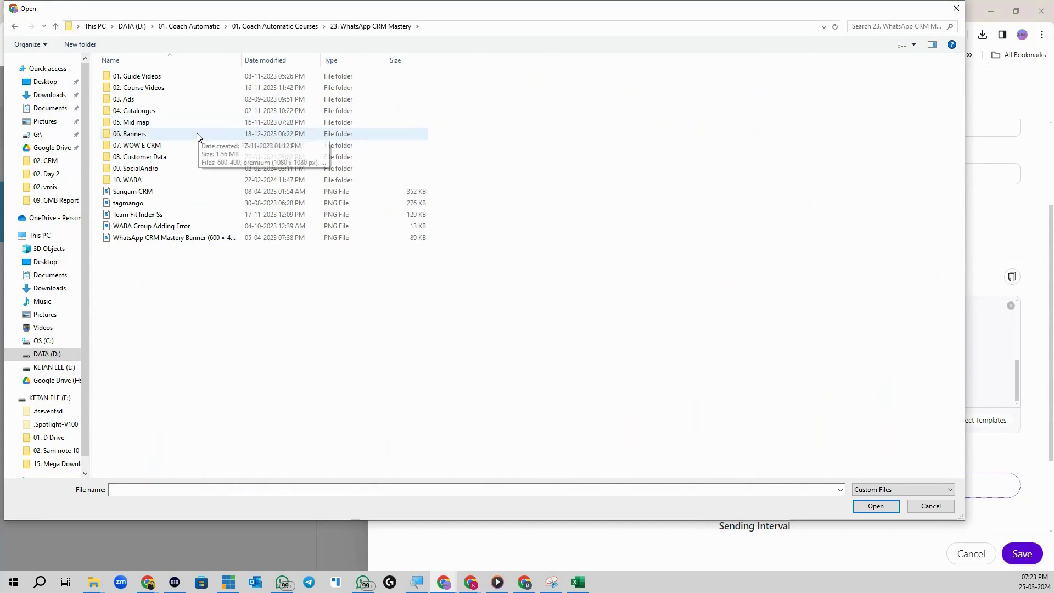
{"action": "double_click", "coordinate": [198, 134]}
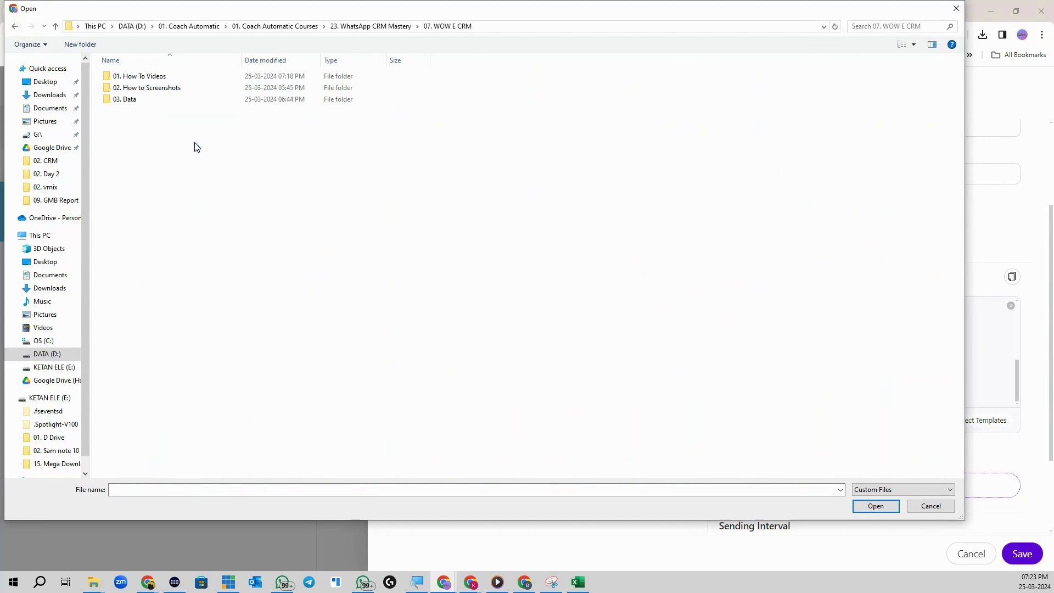
{"action": "double_click", "coordinate": [183, 80]}
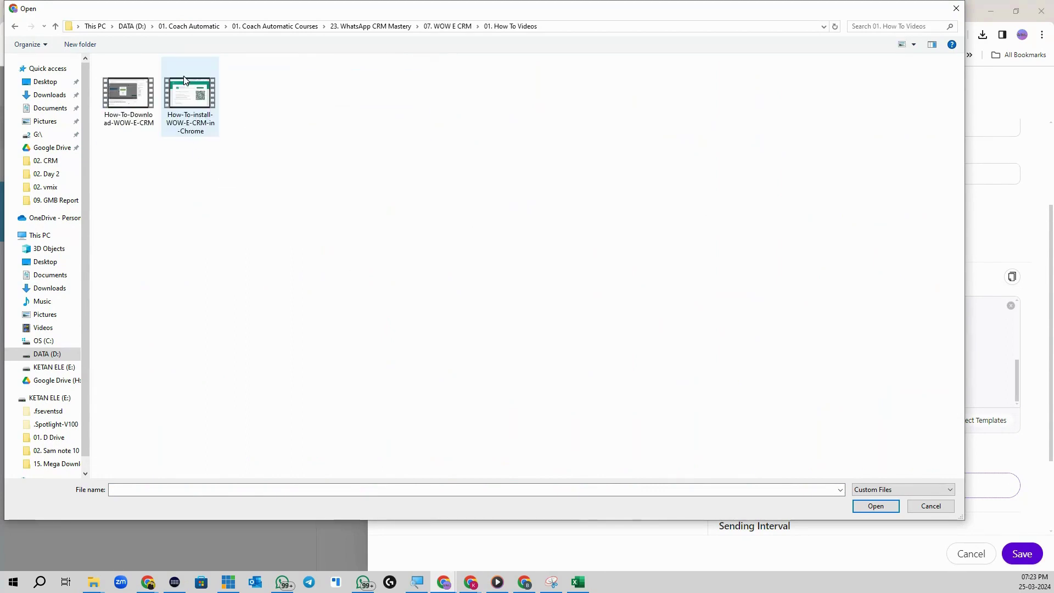
{"action": "left_click", "coordinate": [145, 123]}
{"action": "left_click", "coordinate": [875, 506]}
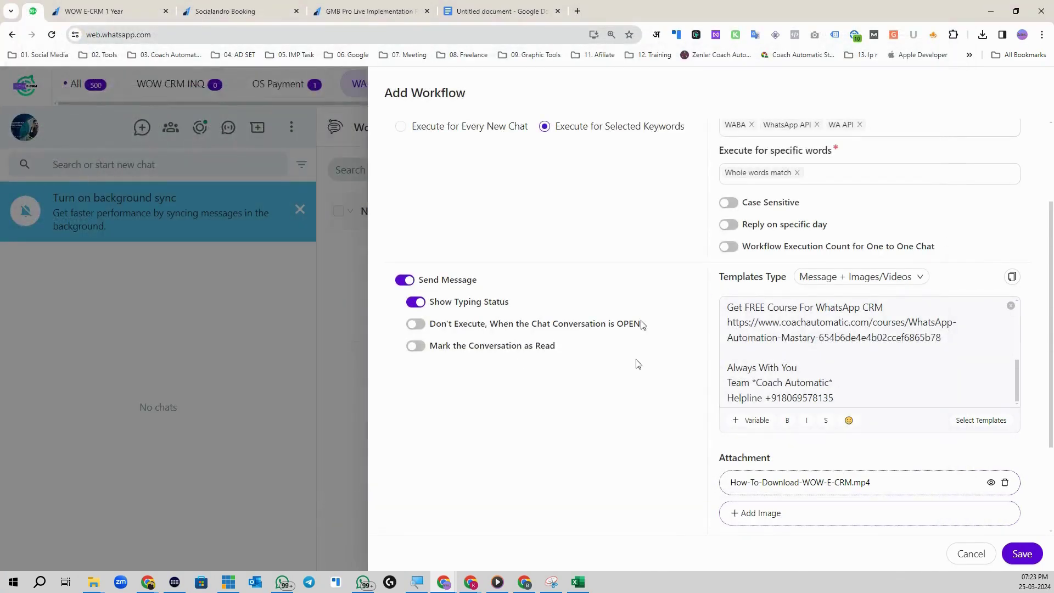
Step: Enable Custom Tab Actions to add the contact to the WOW CRM INQ tab
{"action": "scroll", "coordinate": [731, 329], "scroll_direction": "down", "scroll_amount": 3}
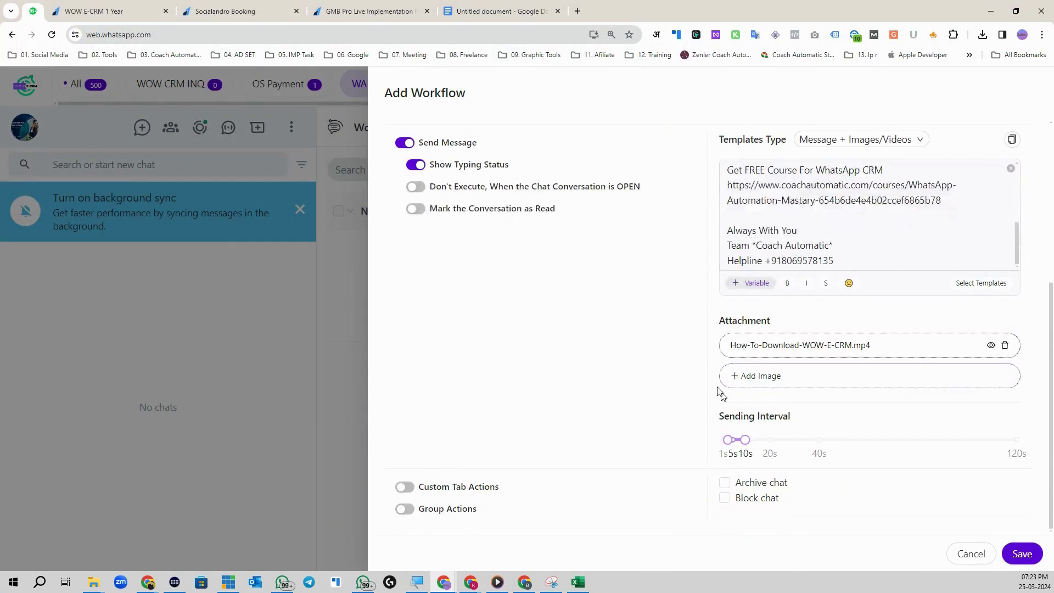
{"action": "mouse_move", "coordinate": [734, 440]}
{"action": "left_mouse_down"}
{"action": "mouse_move", "coordinate": [758, 440]}
{"action": "mouse_move", "coordinate": [740, 441]}
{"action": "left_mouse_up"}
{"action": "mouse_move", "coordinate": [730, 442]}
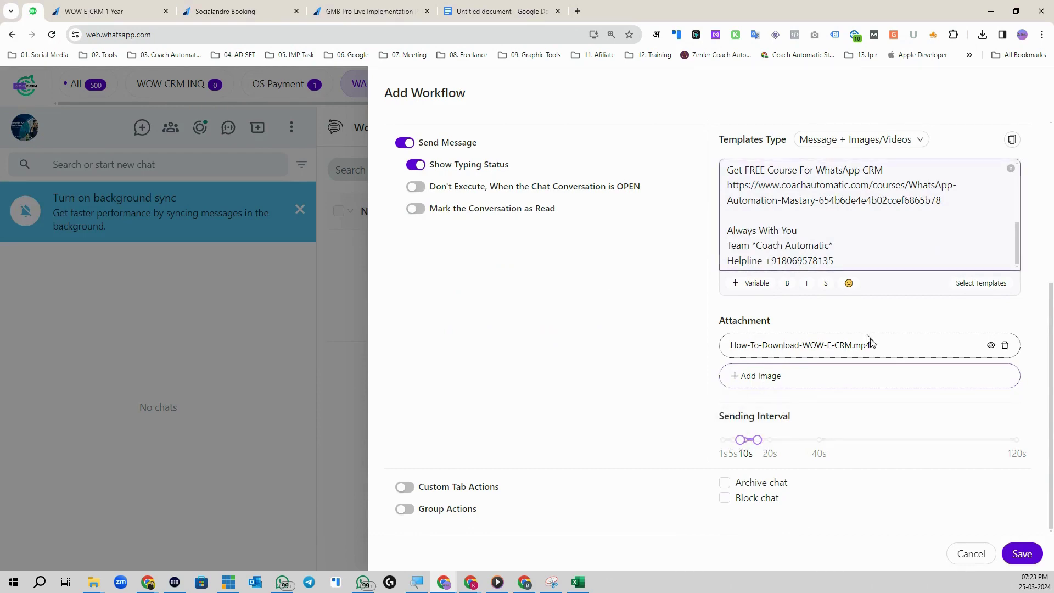
{"action": "scroll", "coordinate": [868, 344], "scroll_direction": "up", "scroll_amount": 4}
{"action": "scroll", "coordinate": [794, 433], "scroll_direction": "down", "scroll_amount": 4}
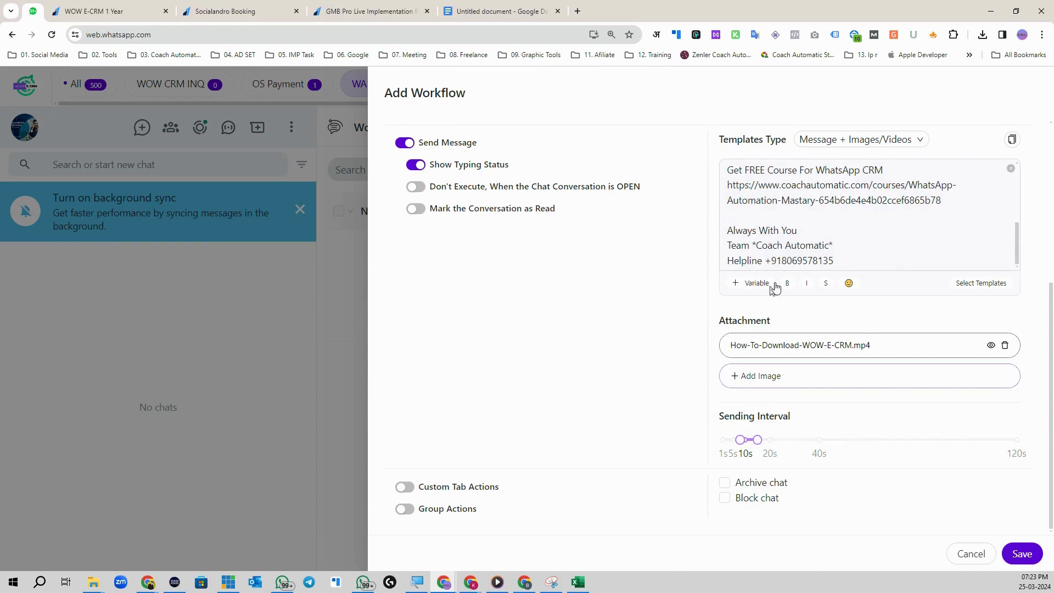
{"action": "scroll", "coordinate": [772, 287], "scroll_direction": "up", "scroll_amount": 4}
{"action": "scroll", "coordinate": [657, 423], "scroll_direction": "down", "scroll_amount": 5}
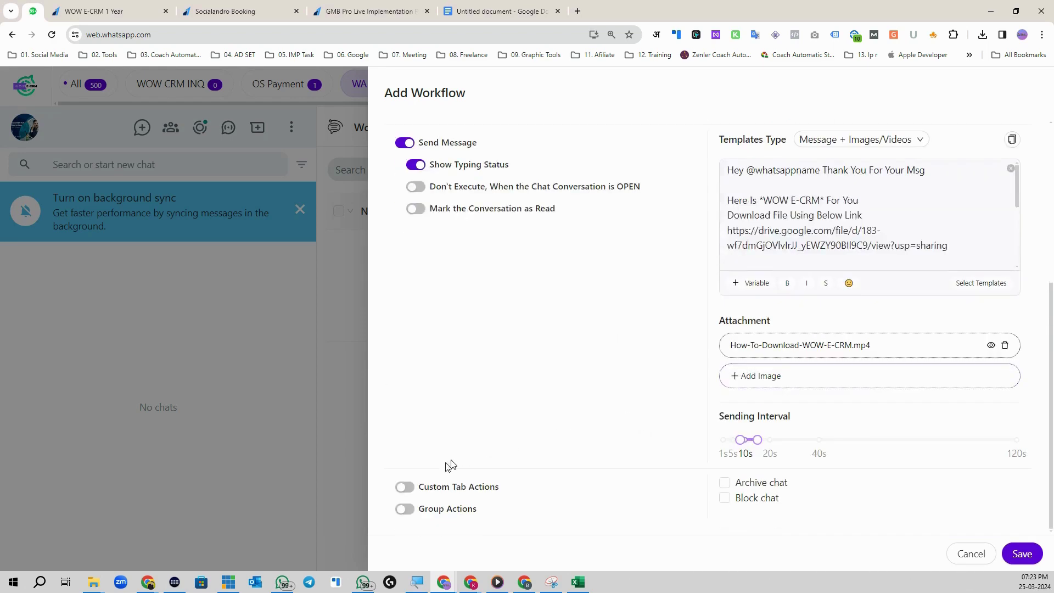
{"action": "left_click", "coordinate": [406, 490]}
{"action": "scroll", "coordinate": [522, 459], "scroll_direction": "down", "scroll_amount": 1}
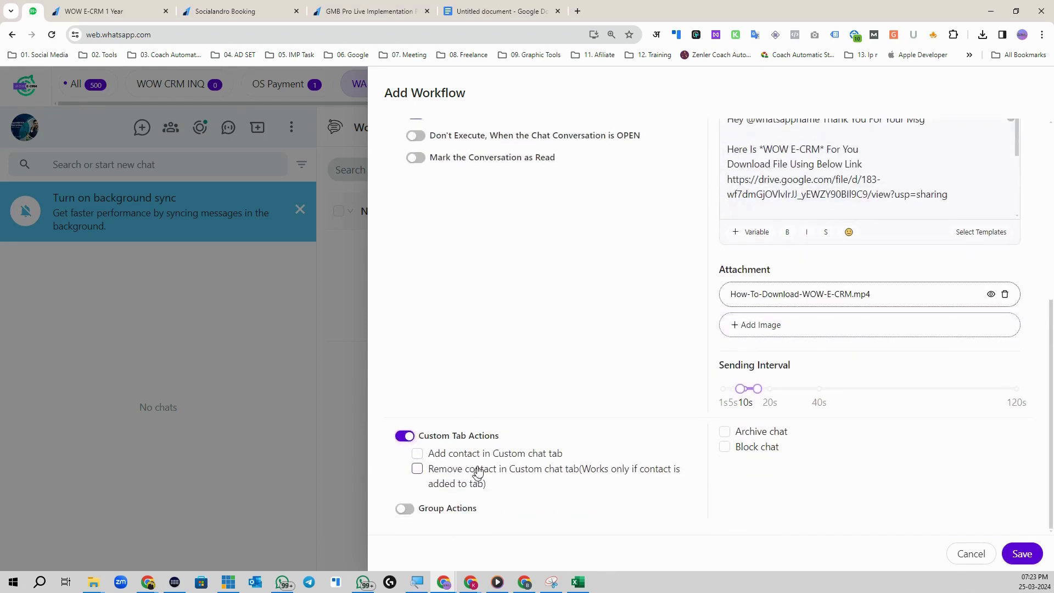
{"action": "left_click", "coordinate": [418, 454]}
{"action": "left_click", "coordinate": [466, 475]}
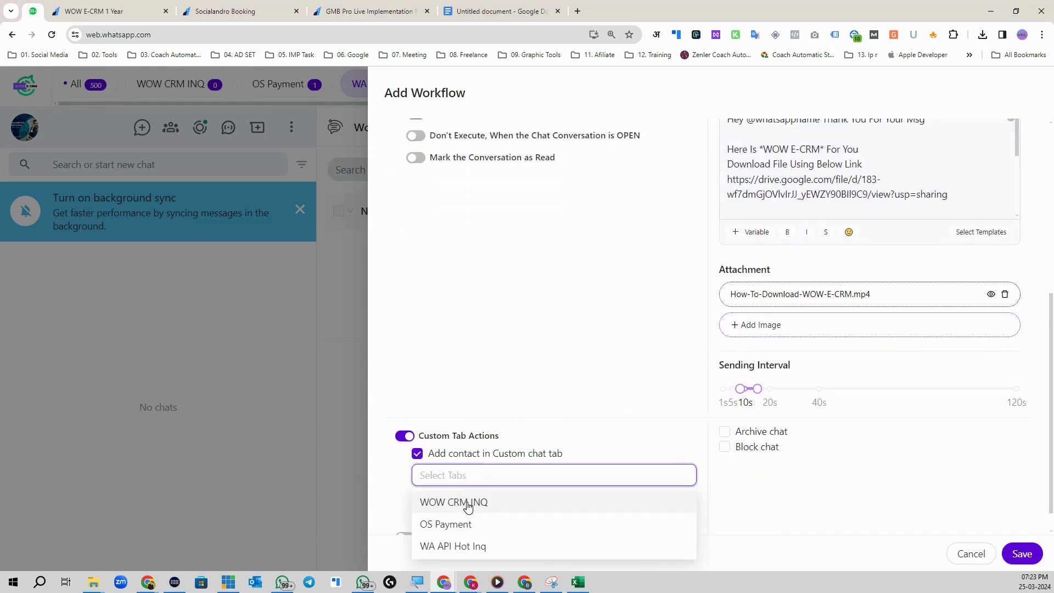
{"action": "left_click", "coordinate": [467, 502]}
{"action": "left_click", "coordinate": [561, 460]}
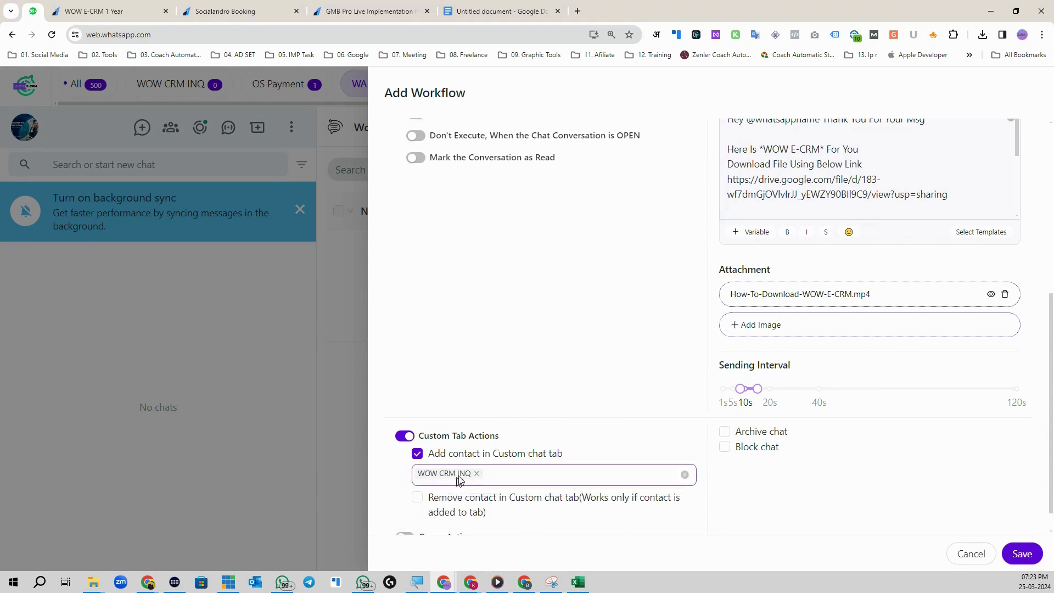
Step: Try the remove-from-tab option, then leave it switched off
{"action": "scroll", "coordinate": [492, 486], "scroll_direction": "down", "scroll_amount": 1}
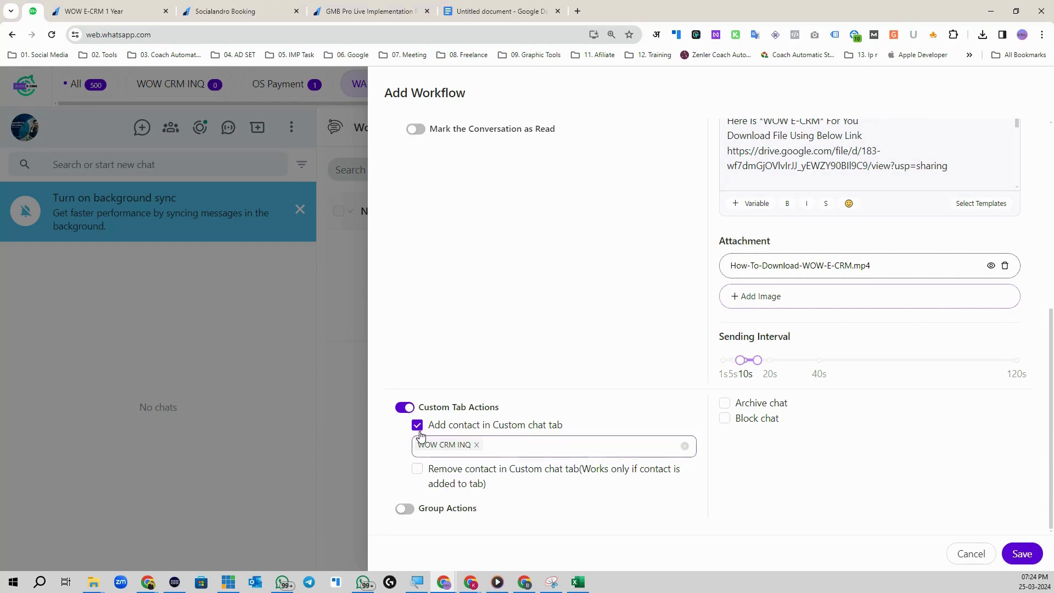
{"action": "scroll", "coordinate": [799, 157], "scroll_direction": "up", "scroll_amount": 5}
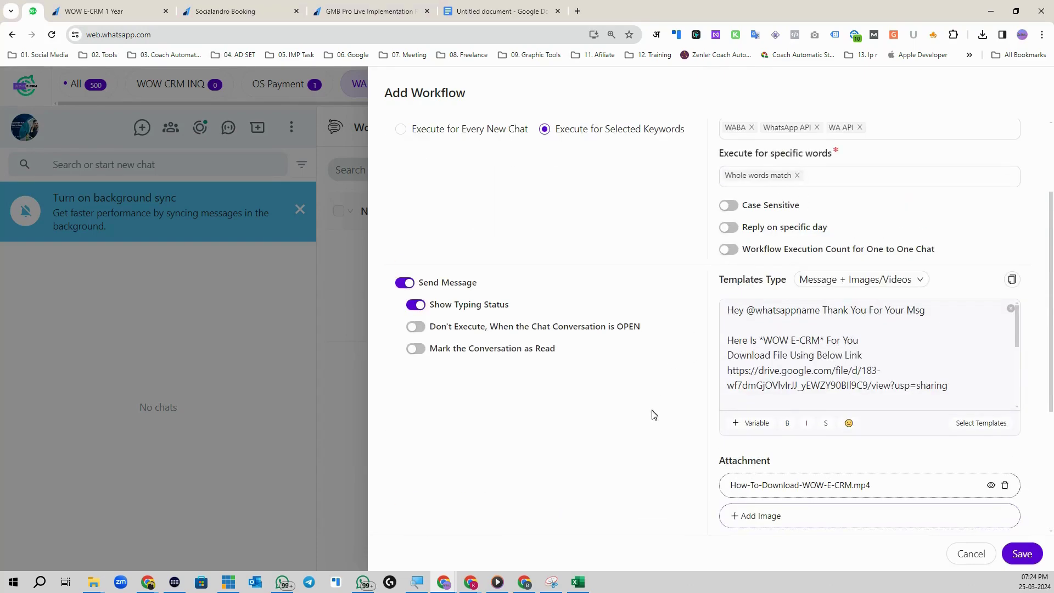
{"action": "scroll", "coordinate": [652, 415], "scroll_direction": "down", "scroll_amount": 5}
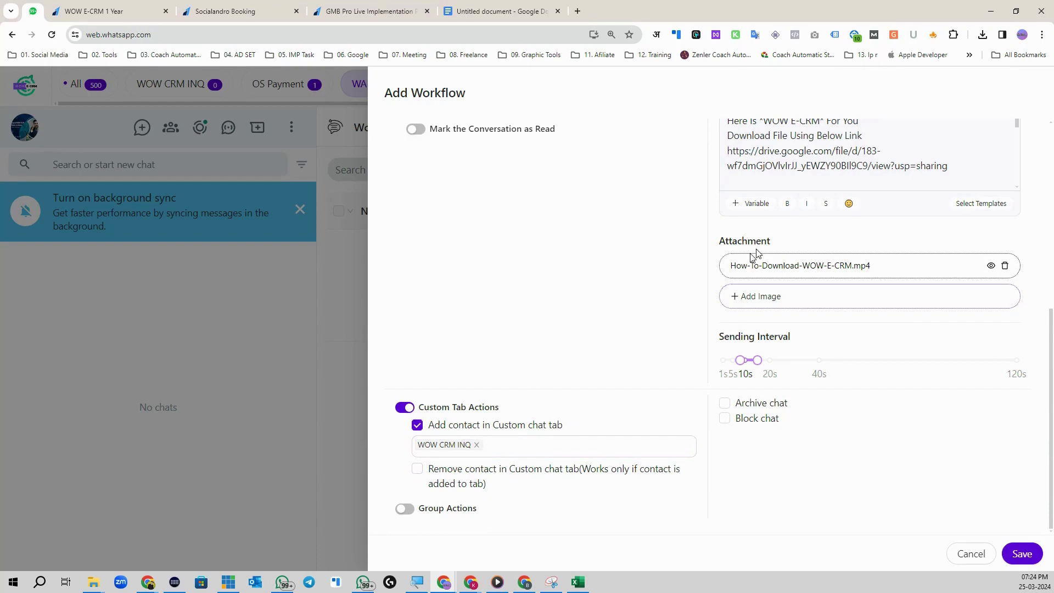
{"action": "scroll", "coordinate": [753, 254], "scroll_direction": "up", "scroll_amount": 4}
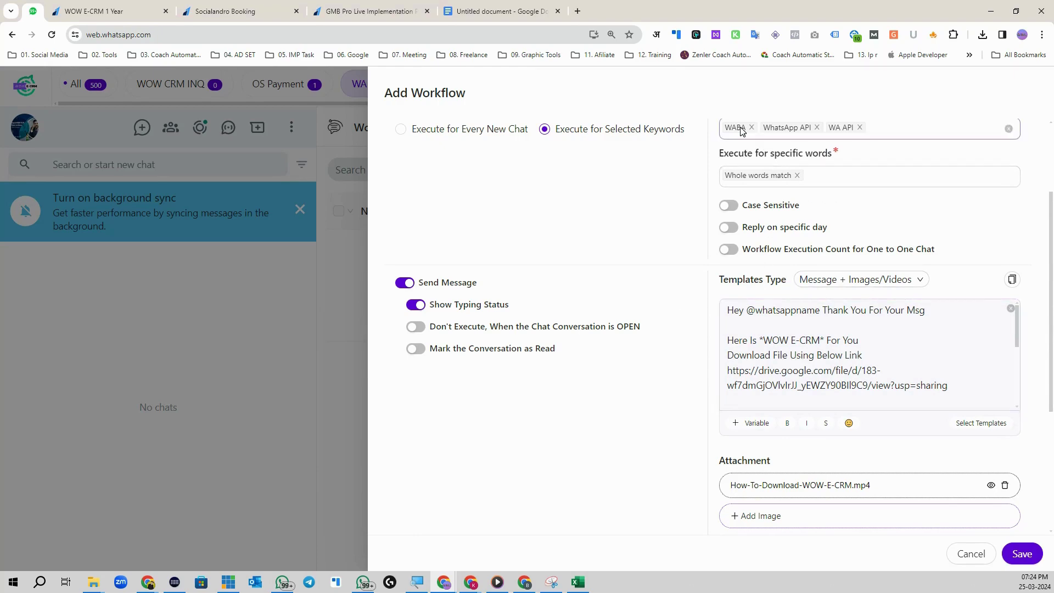
{"action": "scroll", "coordinate": [800, 181], "scroll_direction": "down", "scroll_amount": 4}
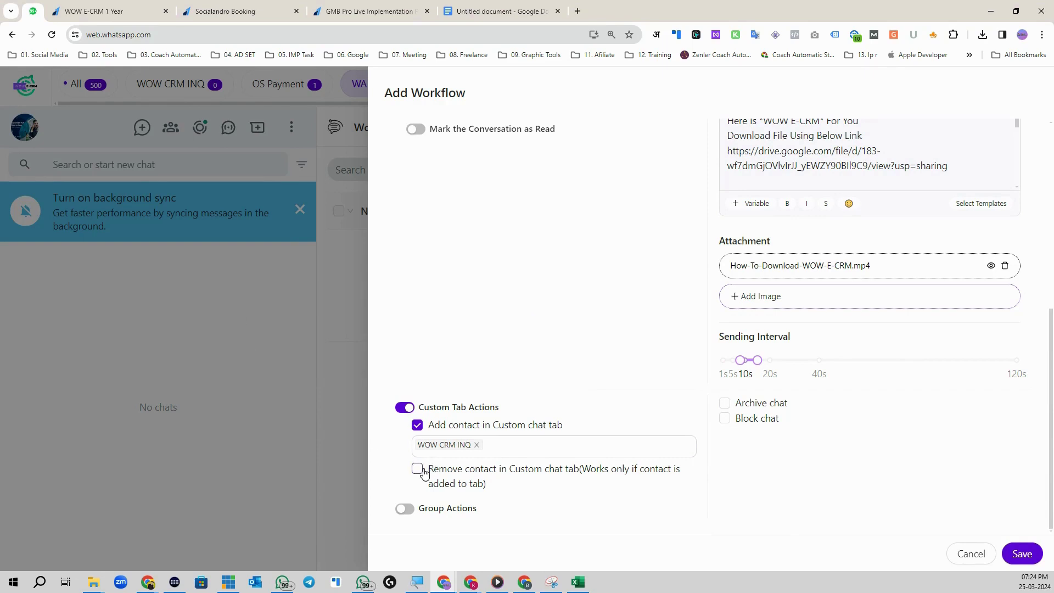
{"action": "left_click", "coordinate": [418, 469]}
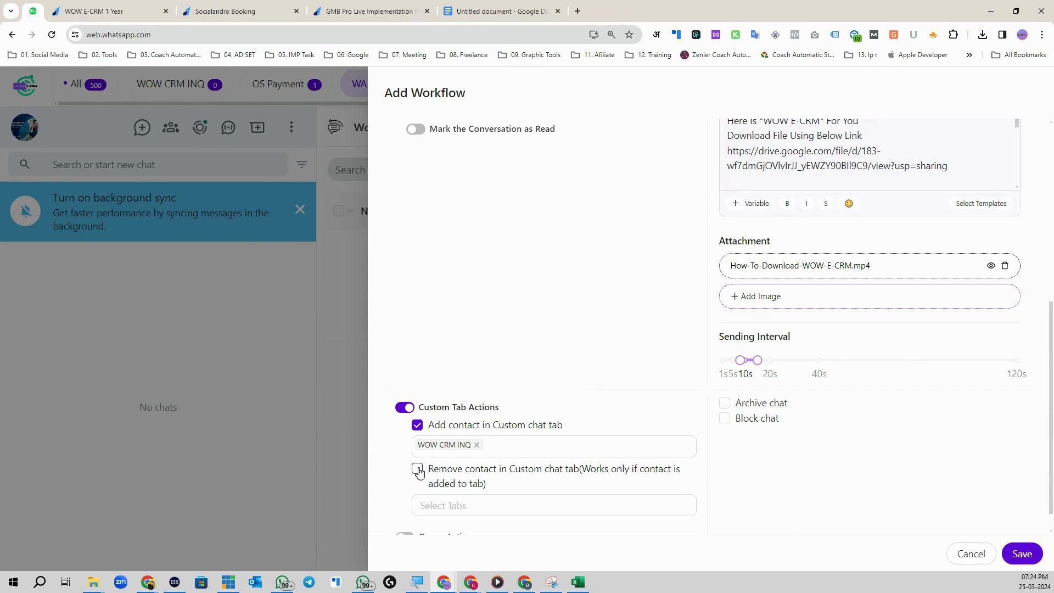
{"action": "left_click", "coordinate": [441, 505]}
{"action": "left_click", "coordinate": [408, 506]}
{"action": "left_click", "coordinate": [417, 469]}
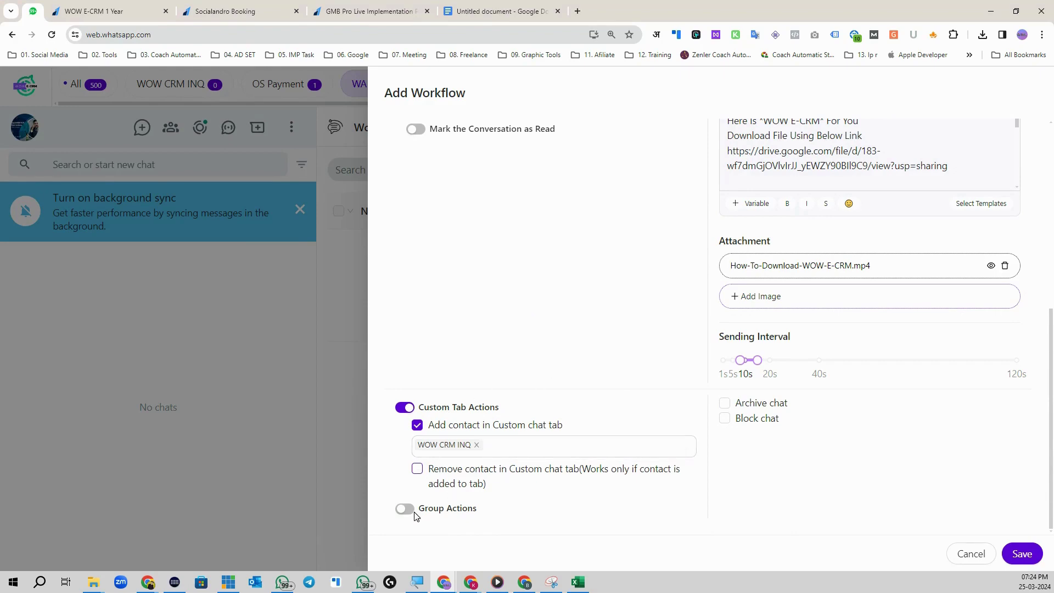
Step: Turn Group Actions on, try Add into Groups without choosing a group, then turn Group Actions off
{"action": "scroll", "coordinate": [797, 263], "scroll_direction": "up", "scroll_amount": 5}
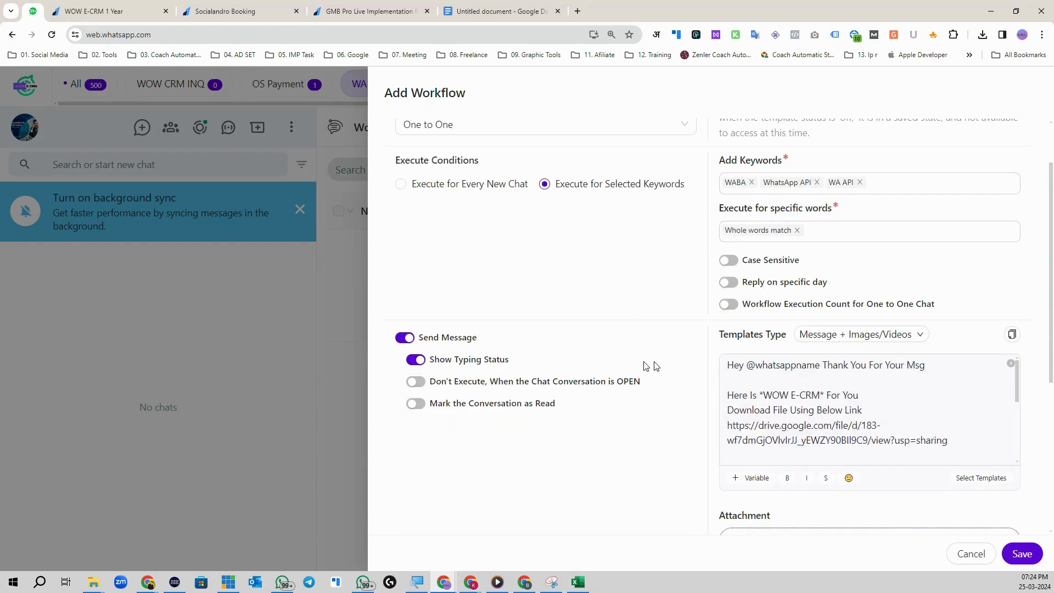
{"action": "scroll", "coordinate": [630, 378], "scroll_direction": "down", "scroll_amount": 5}
{"action": "left_click", "coordinate": [418, 511]}
{"action": "scroll", "coordinate": [483, 508], "scroll_direction": "down", "scroll_amount": 1}
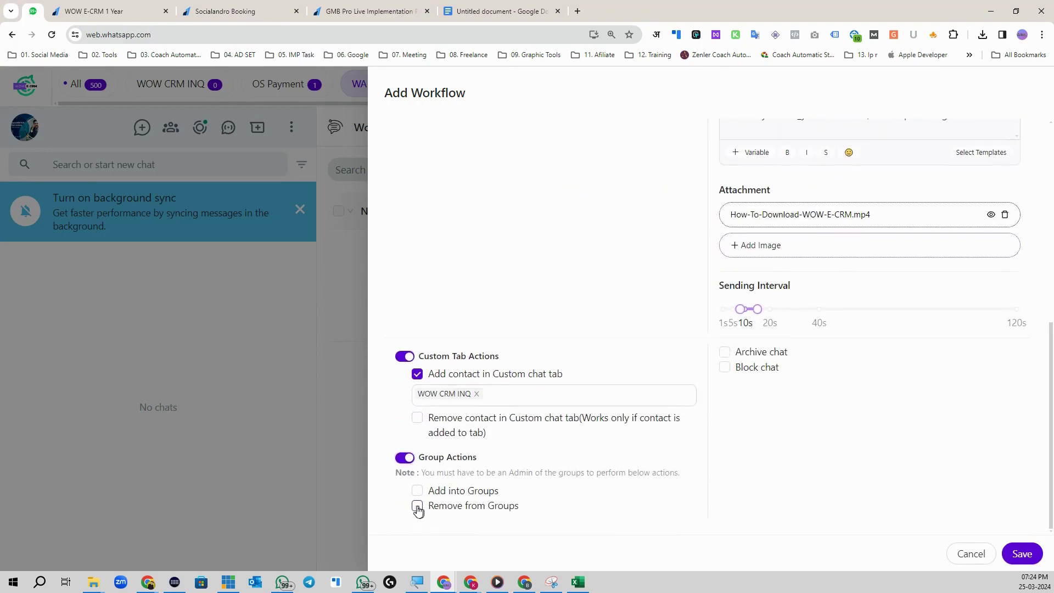
{"action": "left_click", "coordinate": [417, 492]}
{"action": "scroll", "coordinate": [494, 481], "scroll_direction": "down", "scroll_amount": 1}
{"action": "left_click", "coordinate": [485, 483]}
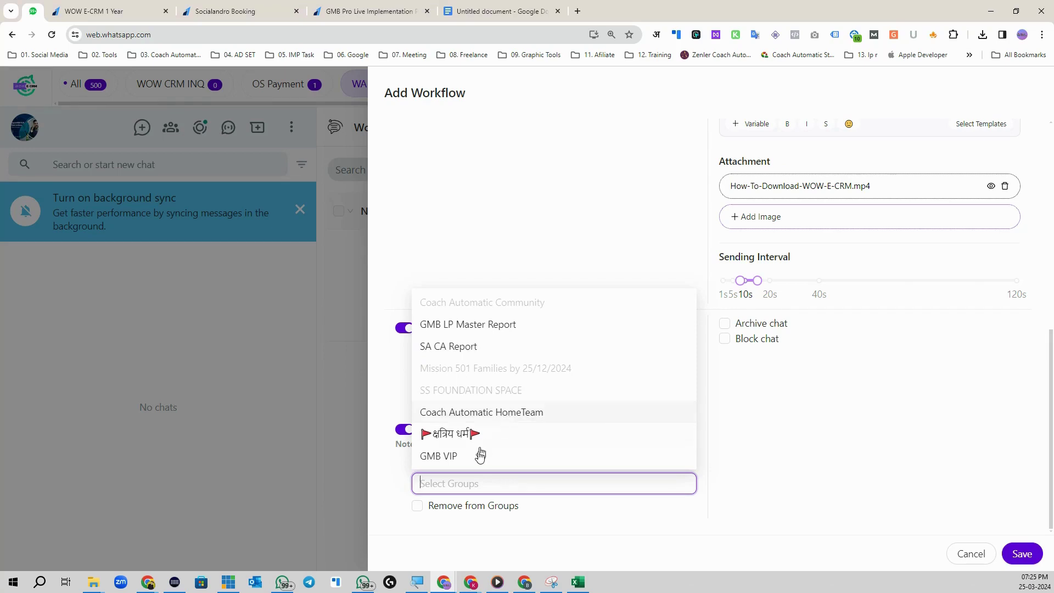
{"action": "left_click", "coordinate": [400, 490]}
{"action": "left_click", "coordinate": [417, 462]}
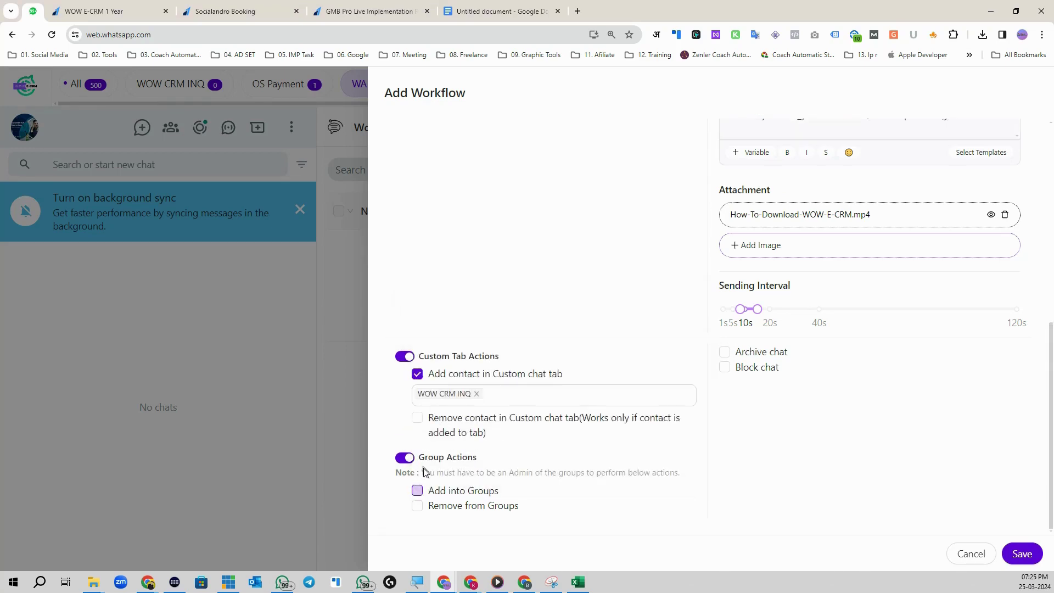
{"action": "scroll", "coordinate": [818, 277], "scroll_direction": "up", "scroll_amount": 10}
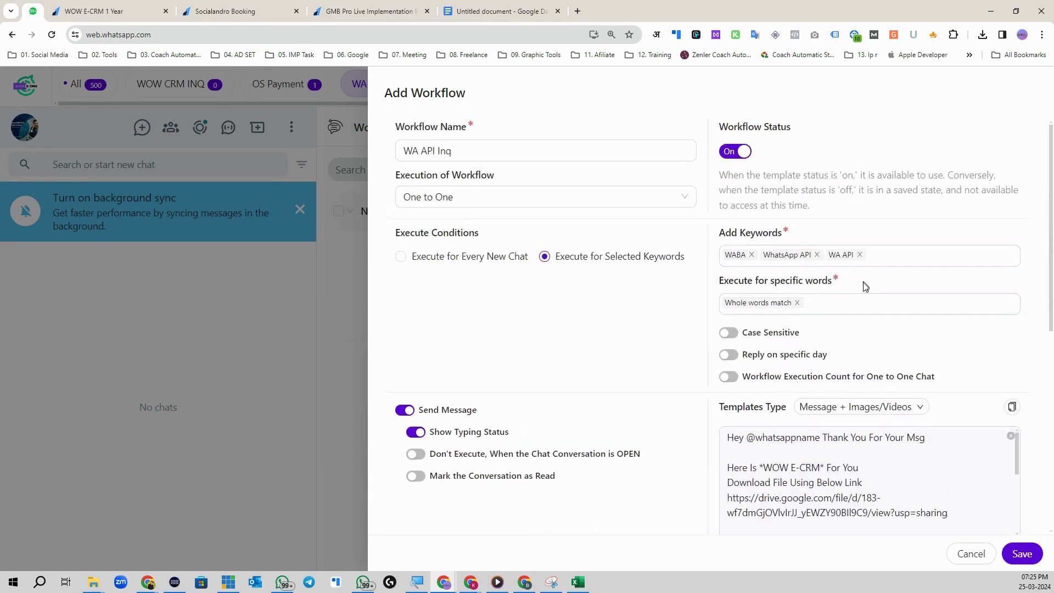
{"action": "scroll", "coordinate": [604, 456], "scroll_direction": "down", "scroll_amount": 10}
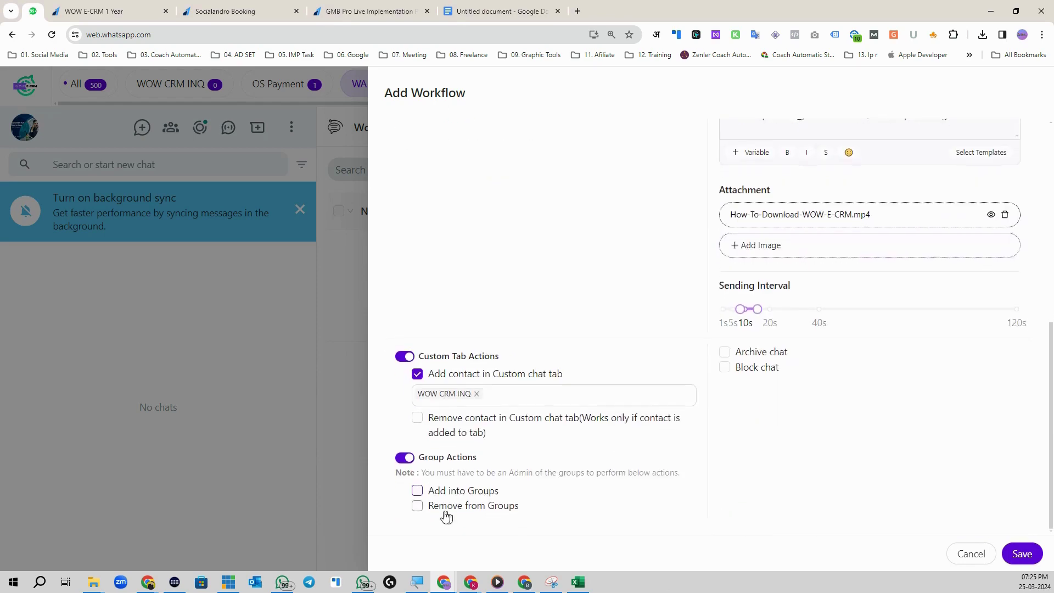
{"action": "left_click", "coordinate": [404, 457]}
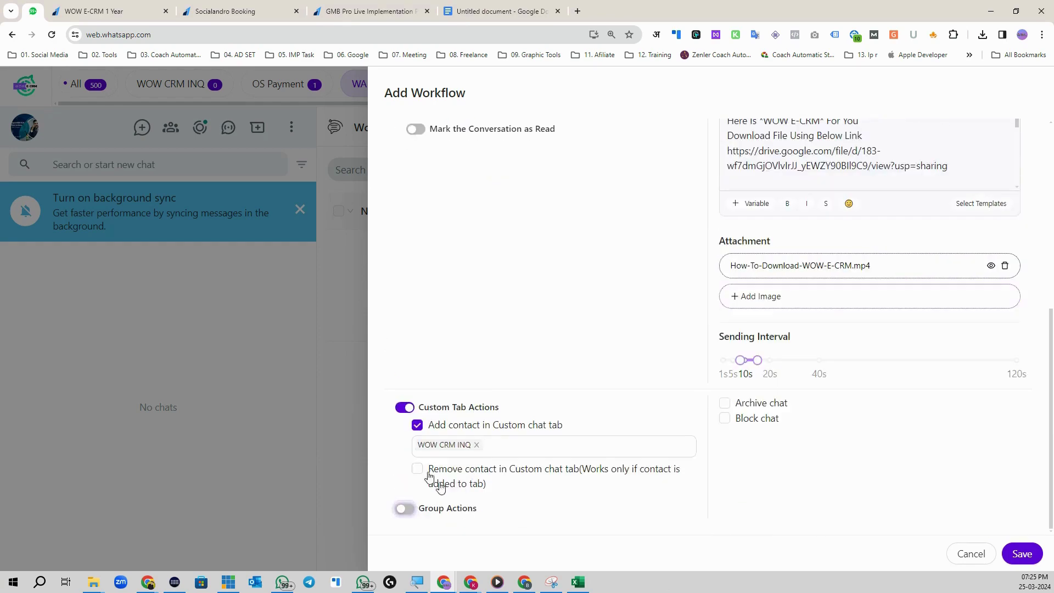
{"action": "scroll", "coordinate": [714, 324], "scroll_direction": "up", "scroll_amount": 10}
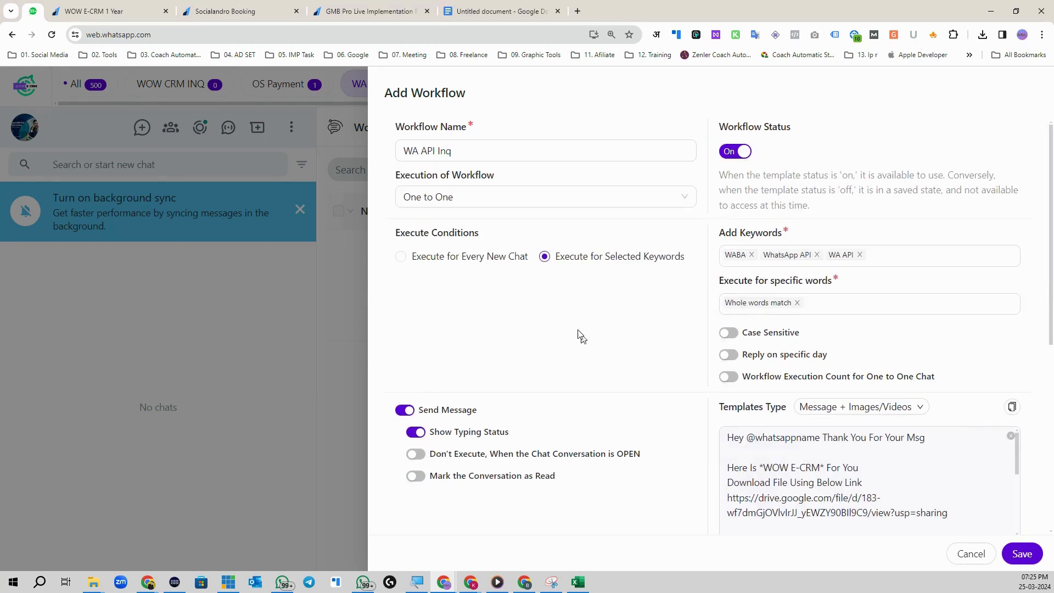
{"action": "scroll", "coordinate": [979, 515], "scroll_direction": "down", "scroll_amount": 5}
Step: Save the WA API Inq workflow, filter chats to WOW CRM INQ, and close the workflow list
{"action": "scroll", "coordinate": [979, 515], "scroll_direction": "down", "scroll_amount": 3}
{"action": "left_click", "coordinate": [1023, 553]}
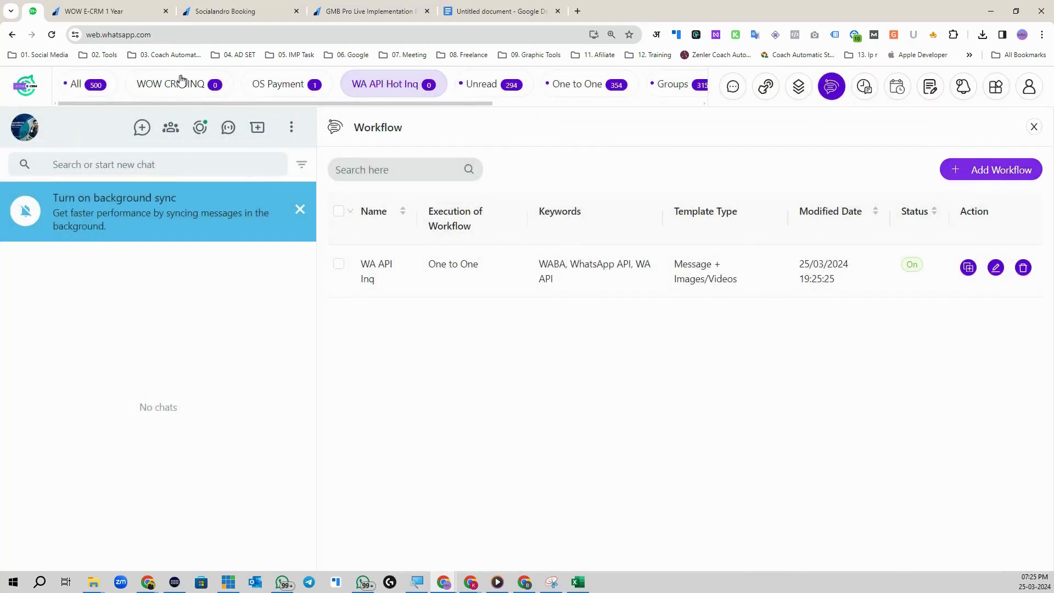
{"action": "left_click", "coordinate": [175, 87]}
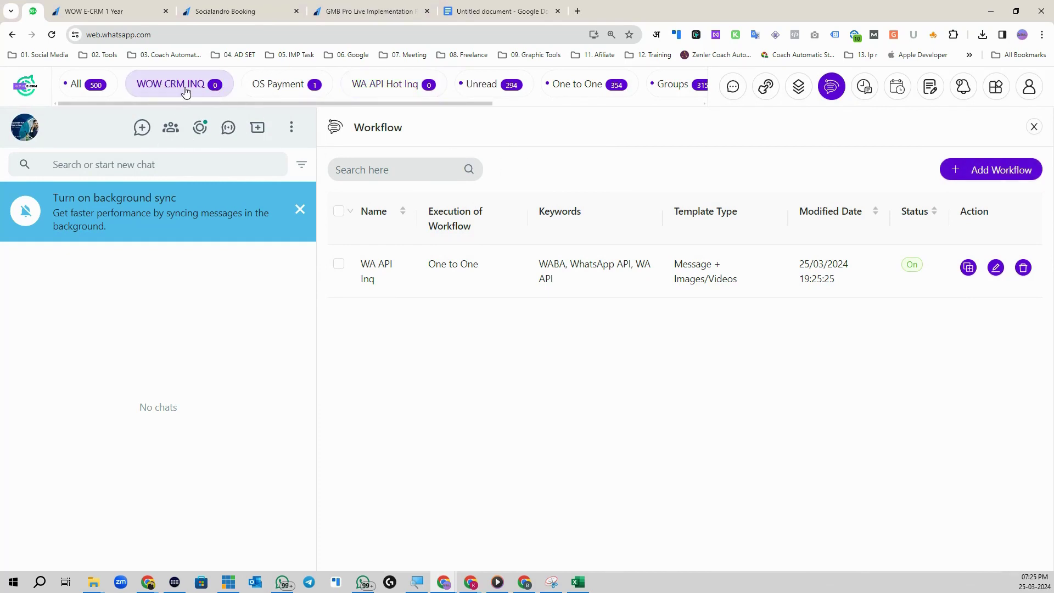
{"action": "left_click", "coordinate": [1034, 127]}
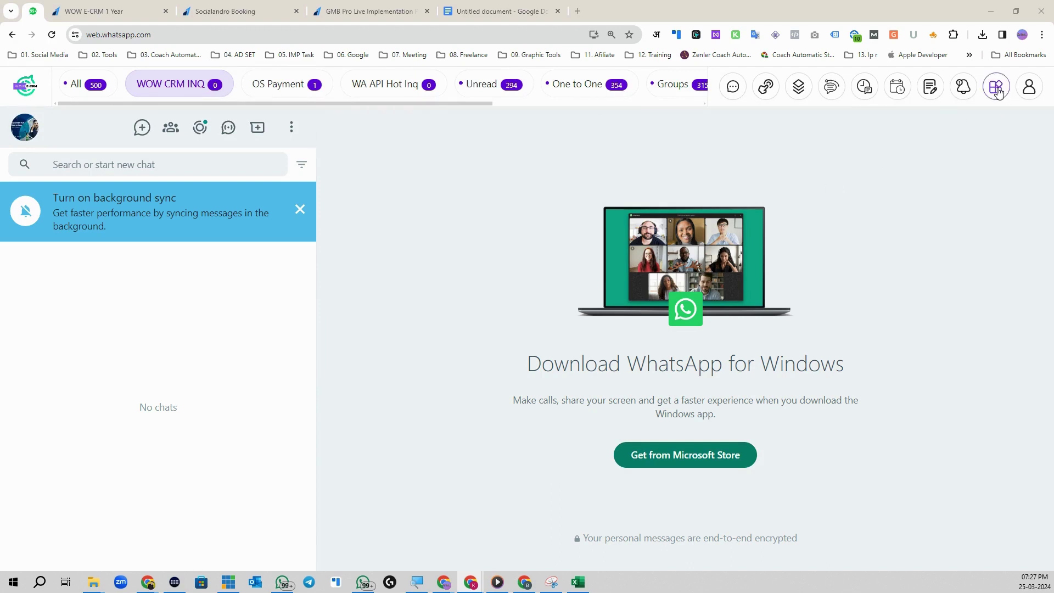
{"action": "left_click", "coordinate": [999, 93]}
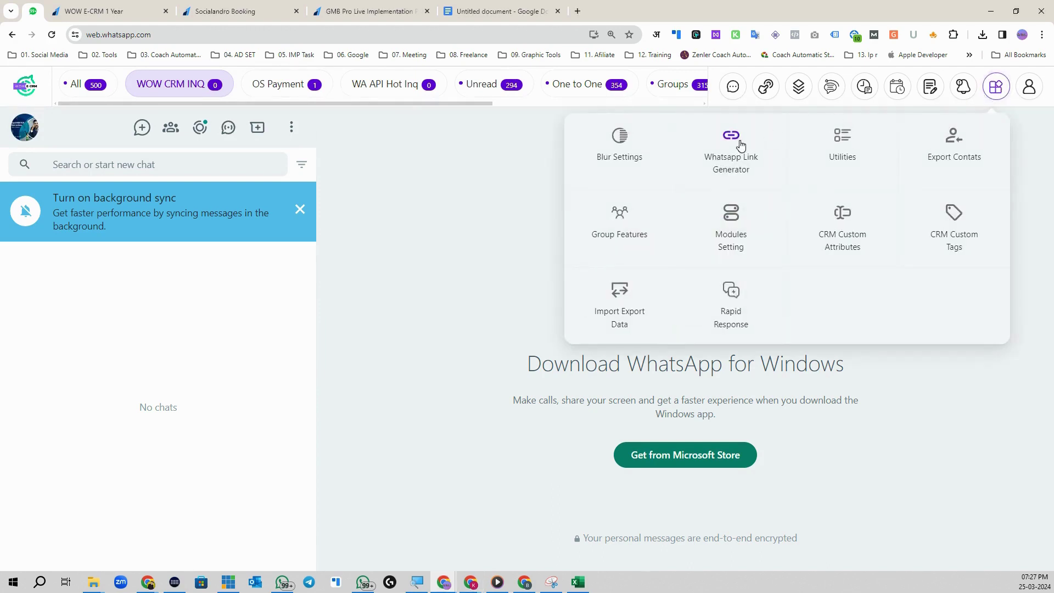
Step: Create and copy a wa.me link for the contact's phone number, prefilled with 'WhatsApp API'
{"action": "left_click", "coordinate": [741, 143]}
{"action": "left_click", "coordinate": [653, 252]}
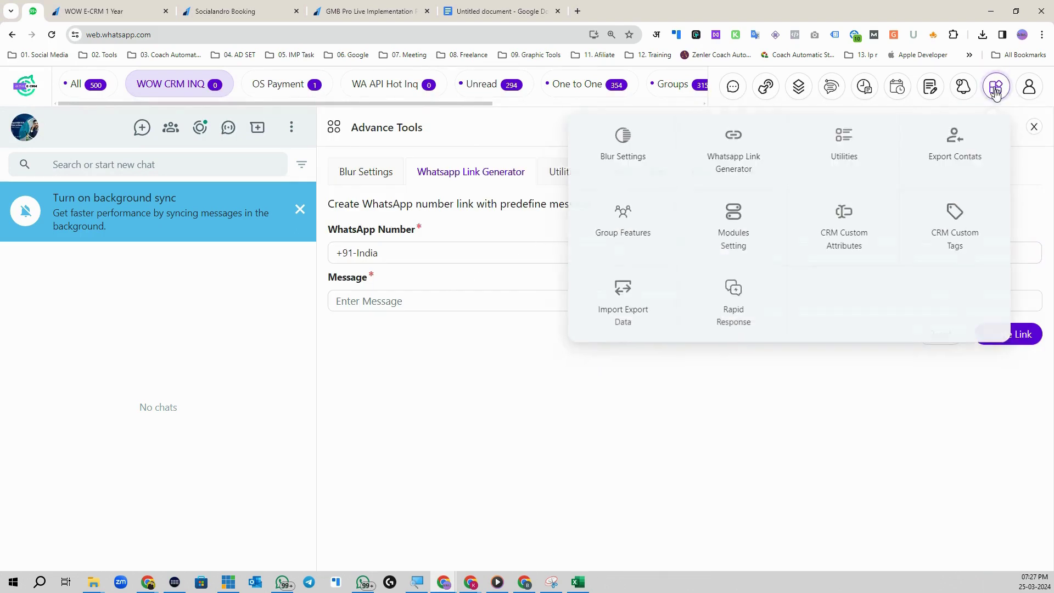
{"action": "left_click", "coordinate": [997, 87]}
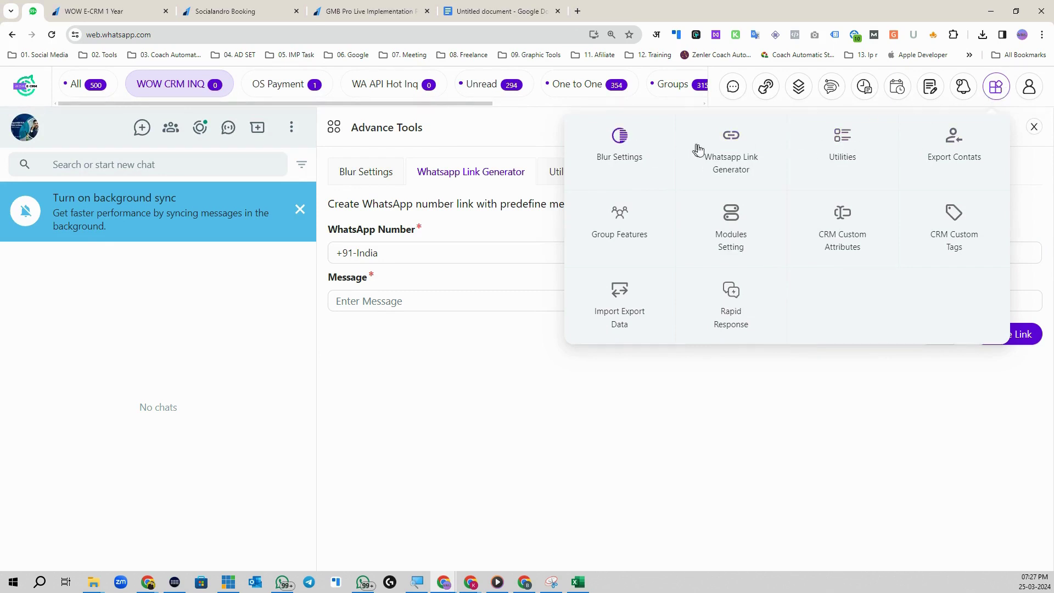
{"action": "left_click", "coordinate": [734, 149]}
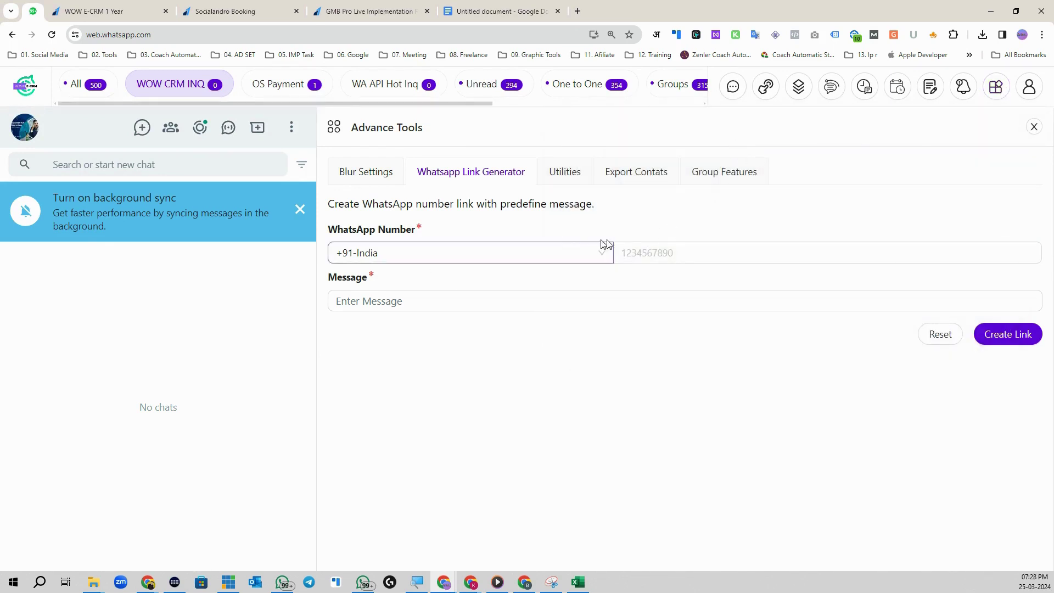
{"action": "left_click", "coordinate": [648, 252]}
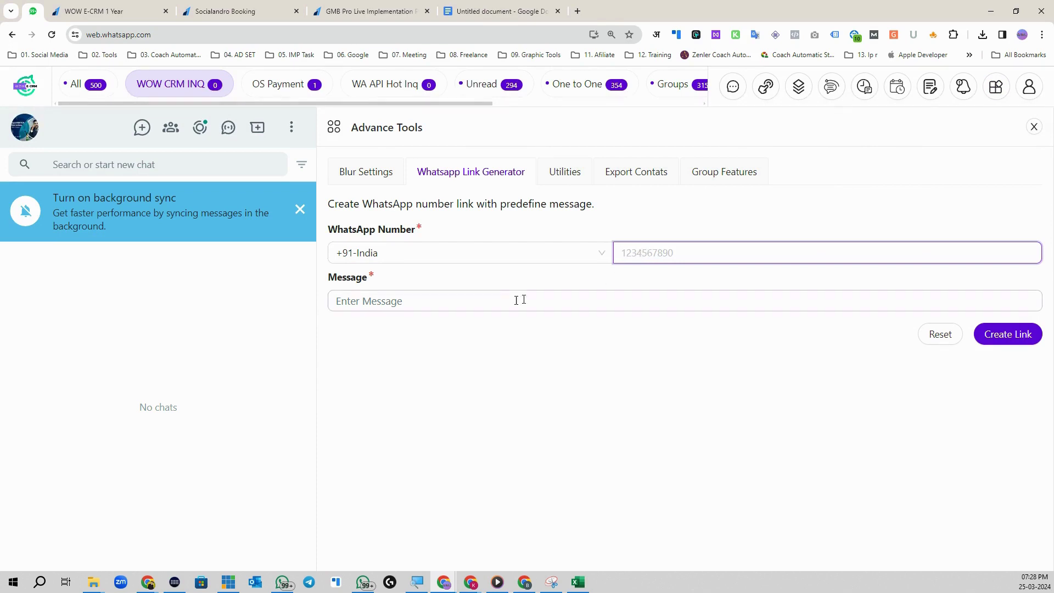
{"action": "left_click", "coordinate": [442, 302]}
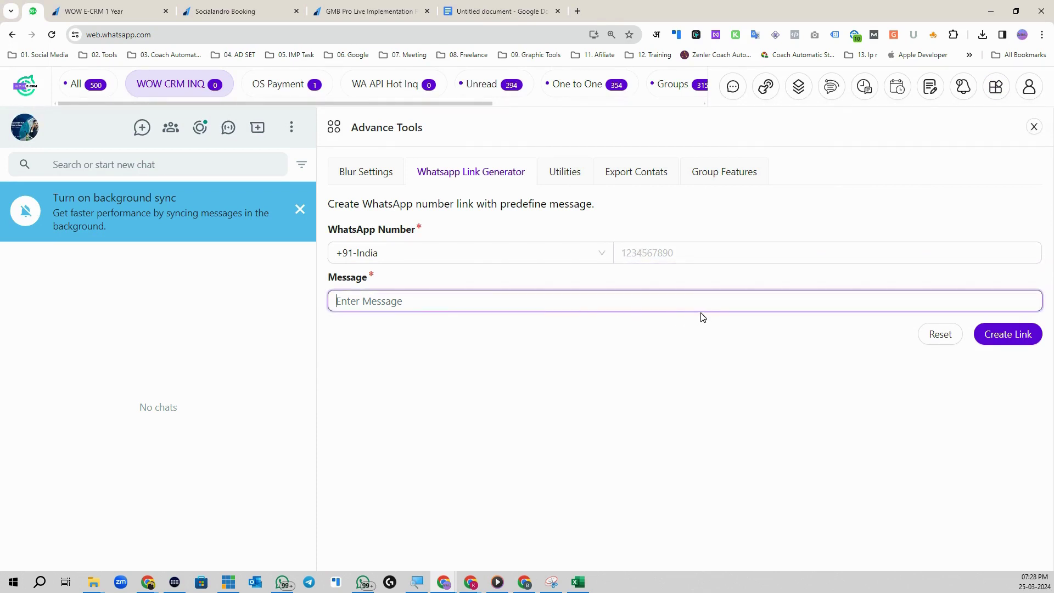
{"action": "left_click", "coordinate": [699, 253]}
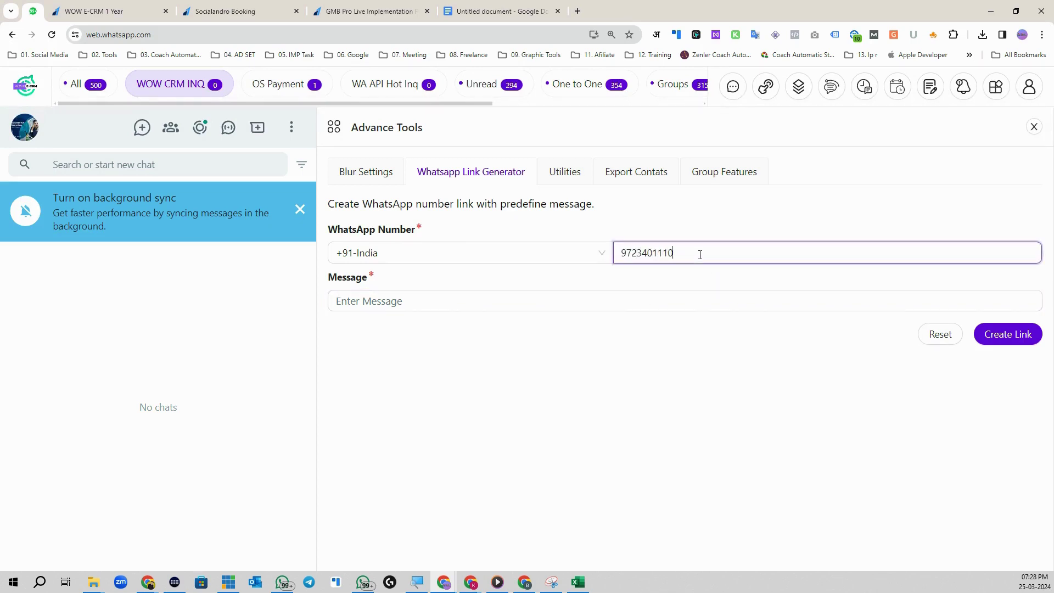
{"action": "left_click", "coordinate": [637, 301]}
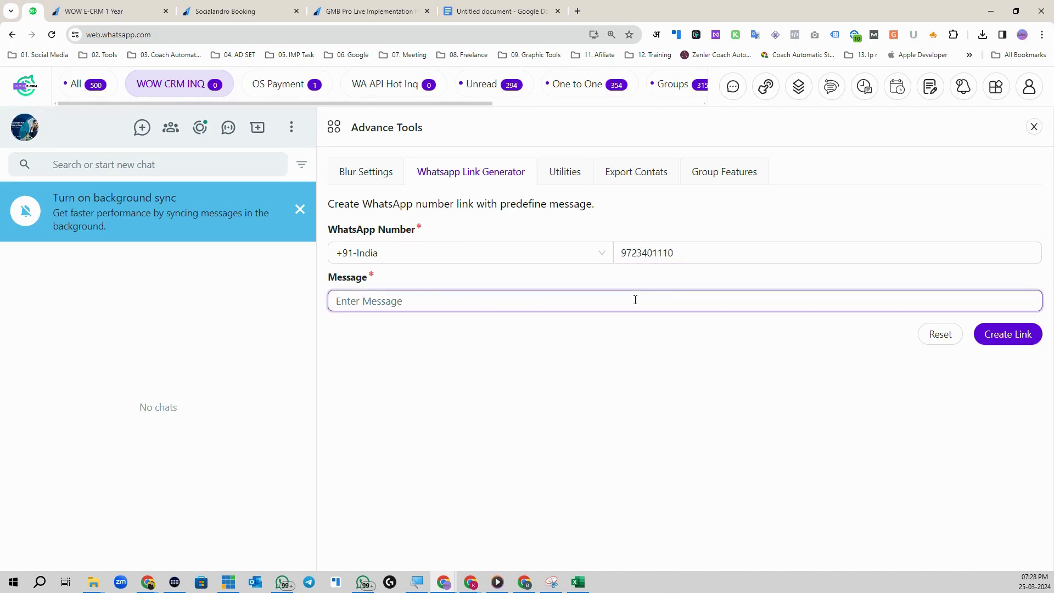
{"action": "type", "text": "WhatsApp API"}
{"action": "left_click", "coordinate": [1006, 335]}
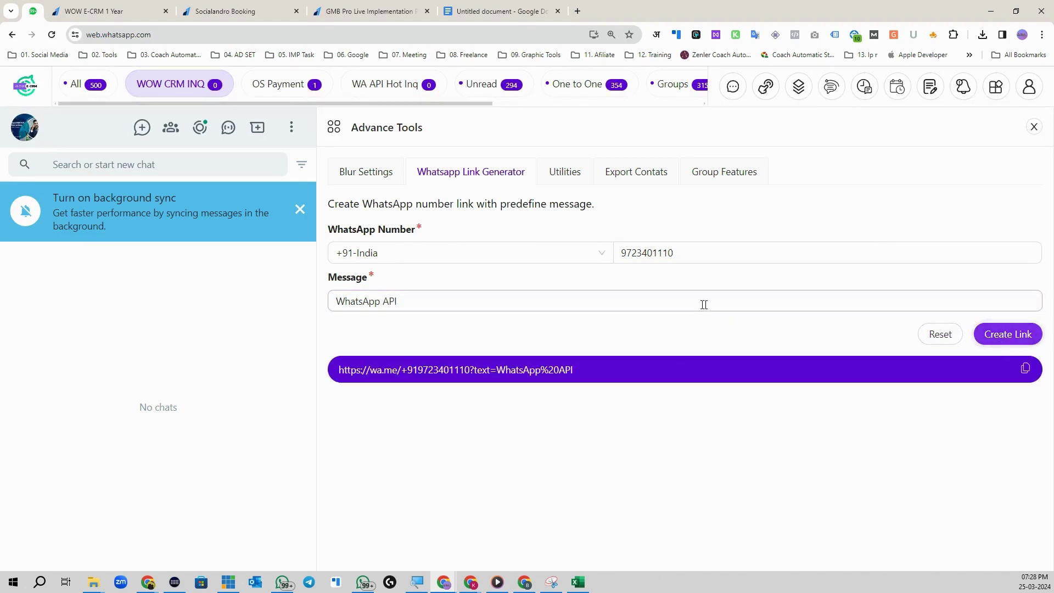
{"action": "left_click", "coordinate": [1026, 369]}
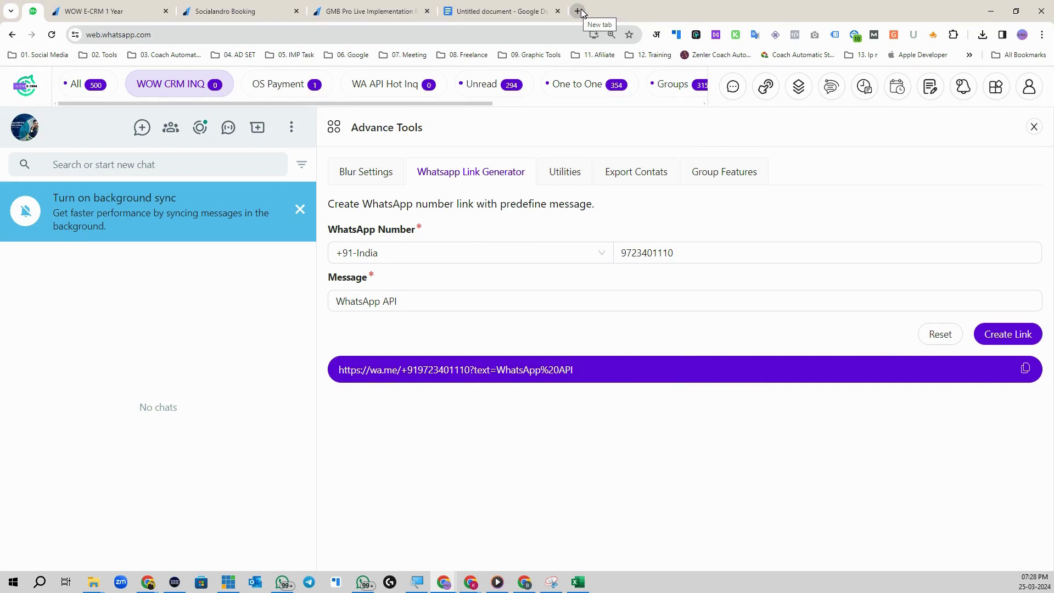
Step: Open the copied link in a new tab, continue to WhatsApp Desktop, and send 'WhatsApp API'
{"action": "left_click", "coordinate": [578, 11]}
{"action": "right_click", "coordinate": [558, 34]}
{"action": "left_click", "coordinate": [605, 144]}
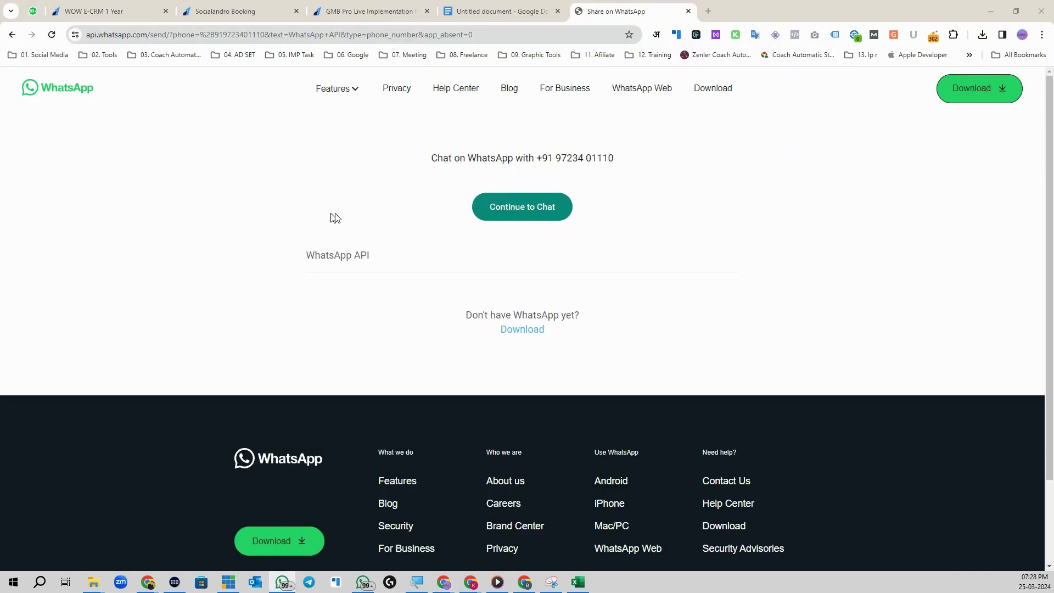
{"action": "left_click", "coordinate": [492, 209]}
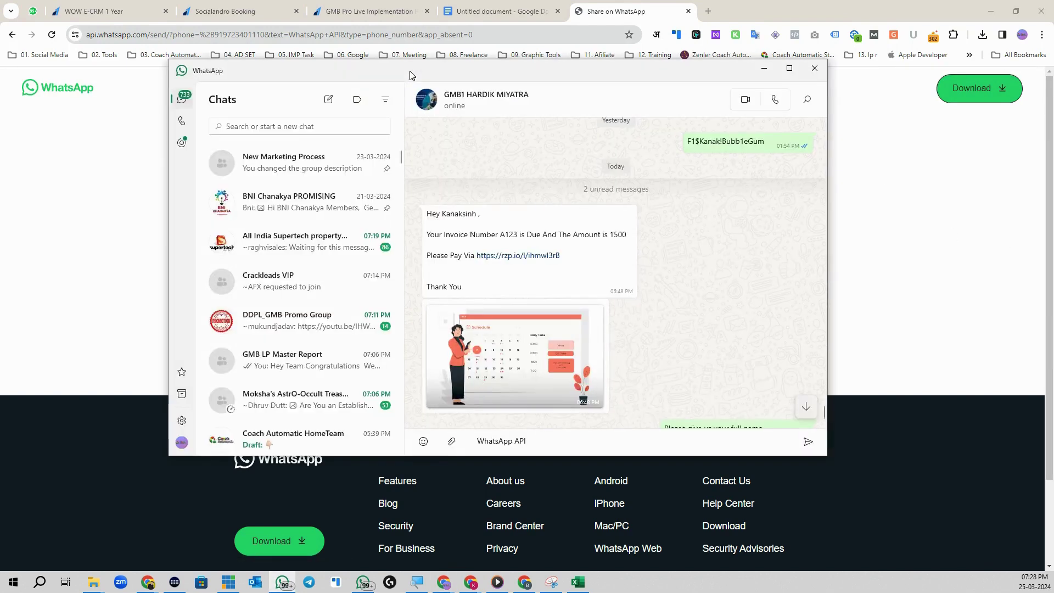
{"action": "left_click_drag", "start_coordinate": [537, 444], "coordinate": [475, 442]}
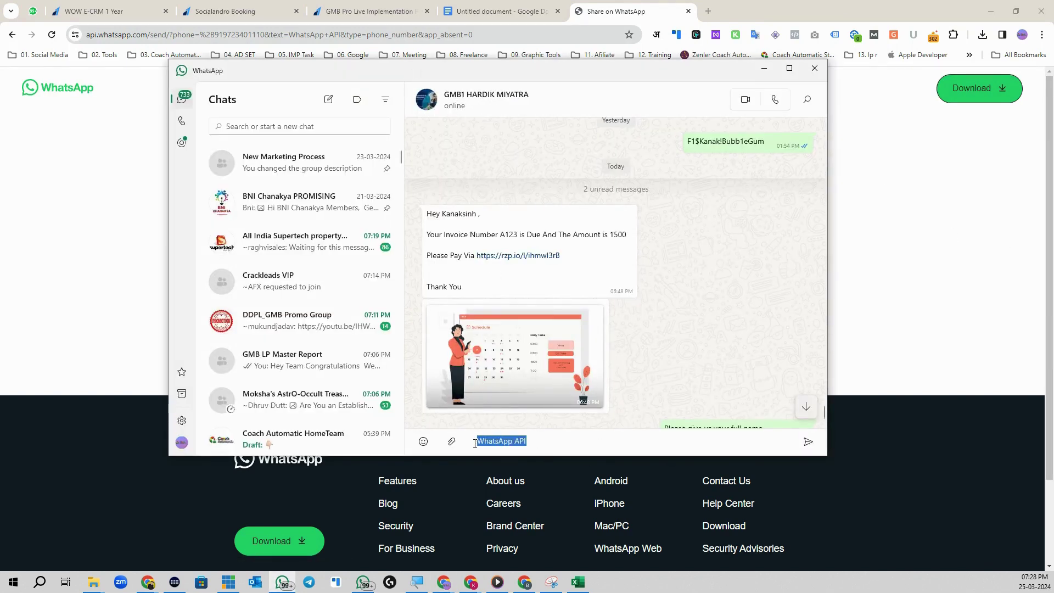
{"action": "left_click", "coordinate": [558, 447]}
{"action": "left_click", "coordinate": [808, 442]}
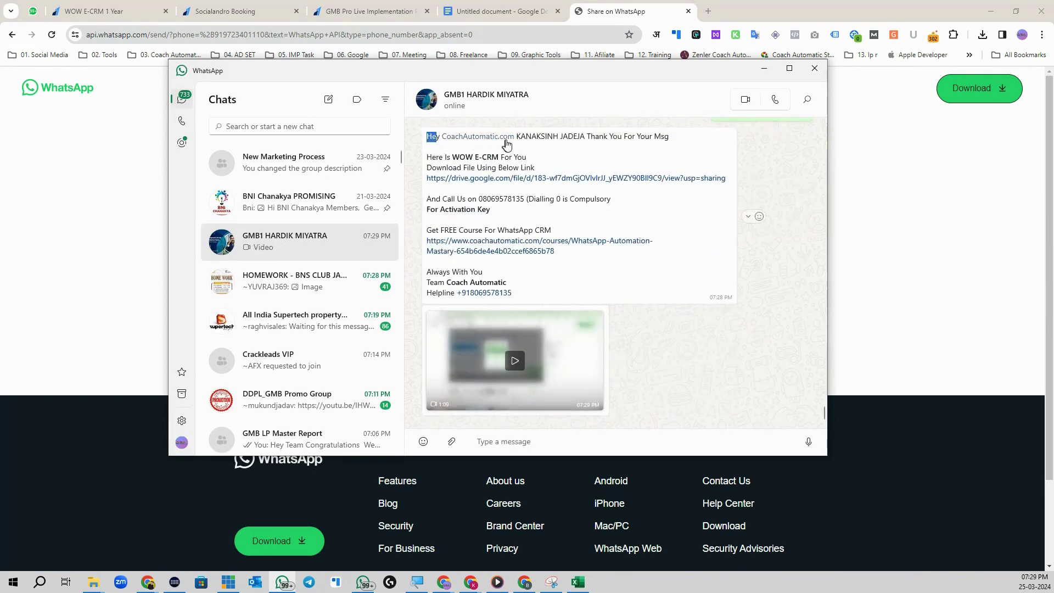
Step: Review the workflow's personalised auto-reply lines, then minimize the app and return to WhatsApp Web
{"action": "left_click_drag", "start_coordinate": [526, 136], "coordinate": [597, 138]}
{"action": "left_click", "coordinate": [583, 134]}
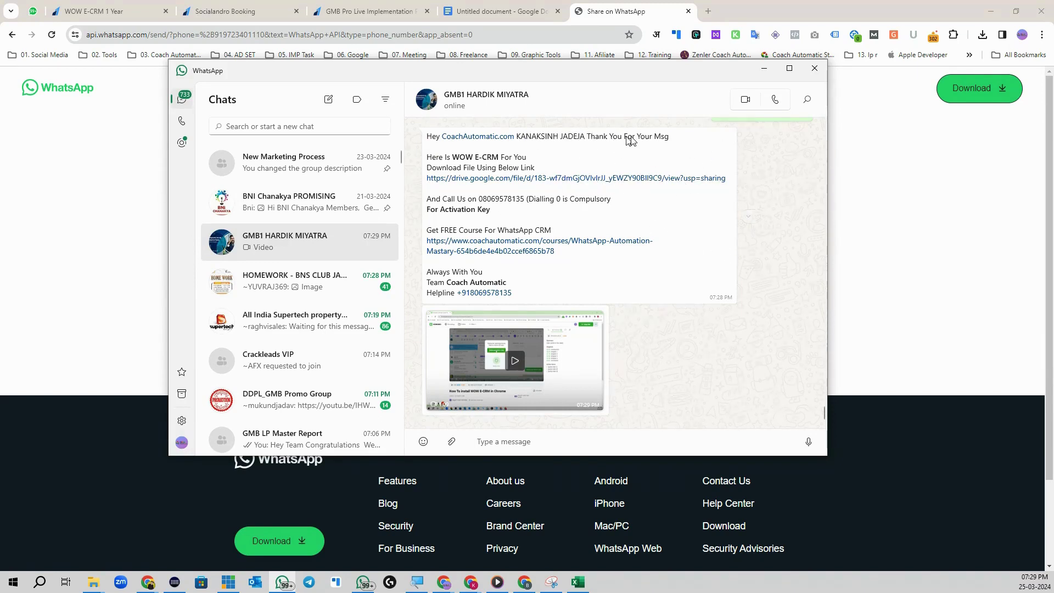
{"action": "left_click_drag", "start_coordinate": [426, 159], "coordinate": [527, 160]}
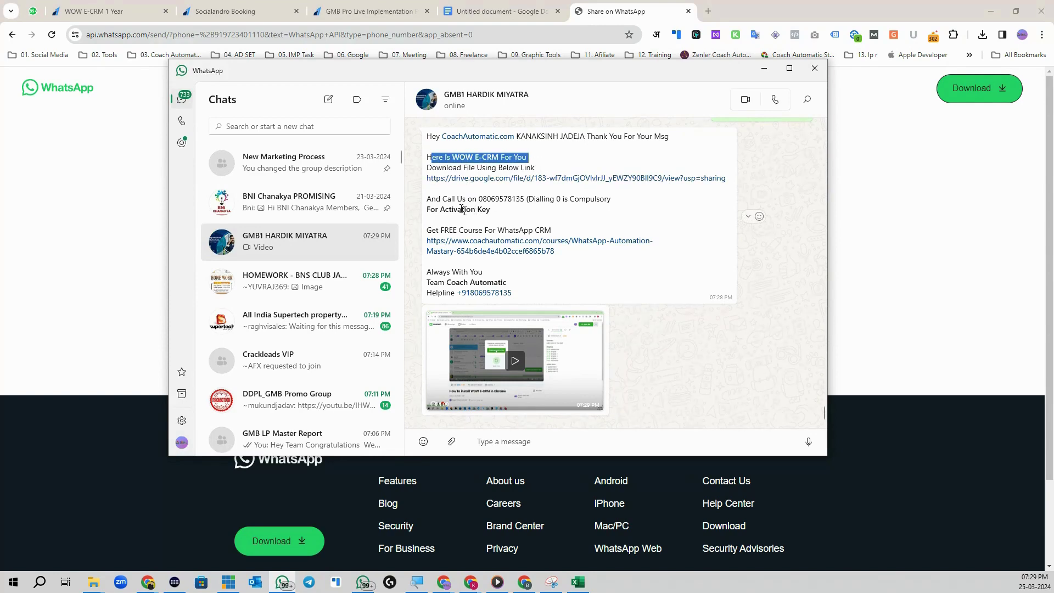
{"action": "left_click_drag", "start_coordinate": [435, 209], "coordinate": [542, 193]}
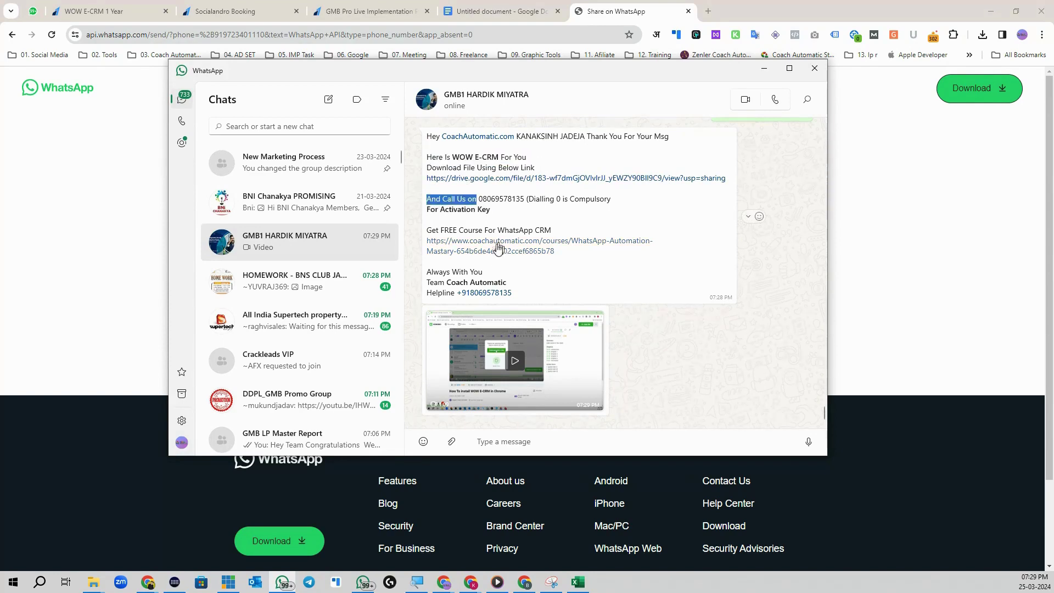
{"action": "left_click_drag", "start_coordinate": [459, 229], "coordinate": [561, 226]}
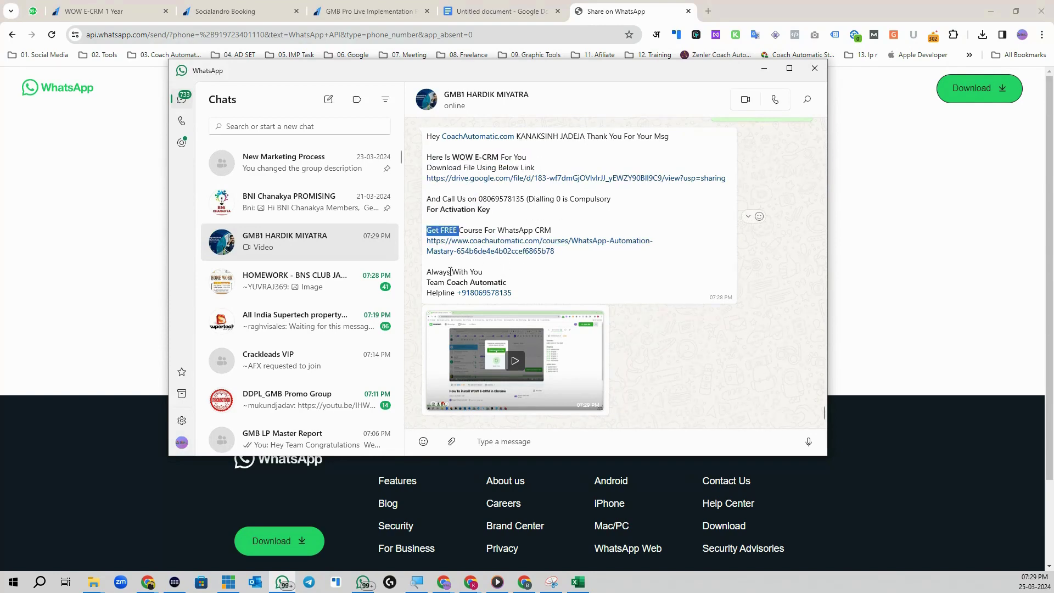
{"action": "left_click_drag", "start_coordinate": [448, 271], "coordinate": [484, 272]}
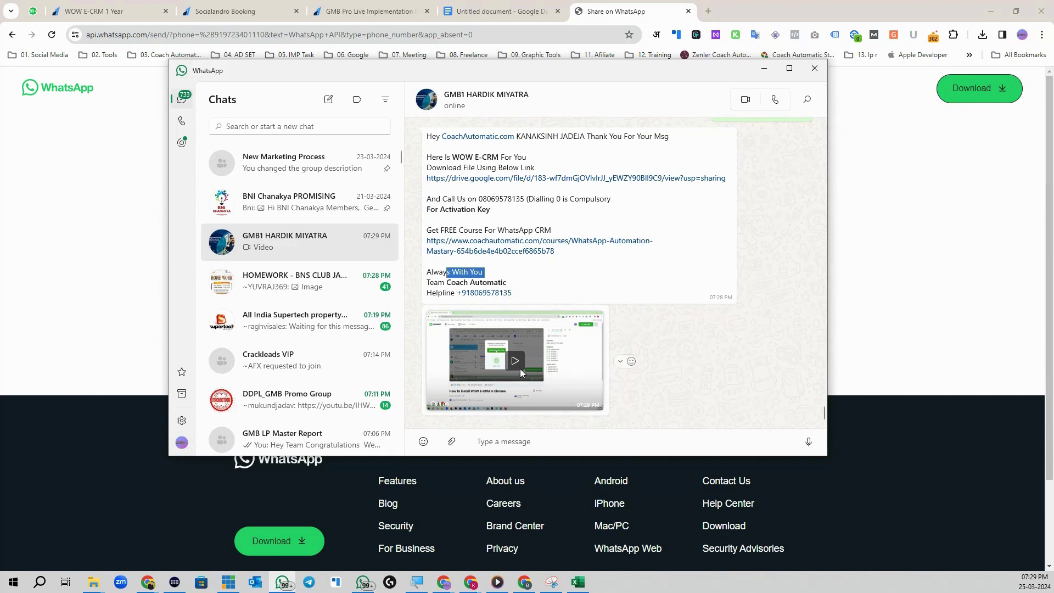
{"action": "left_click", "coordinate": [764, 69]}
{"action": "left_click", "coordinate": [33, 11]}
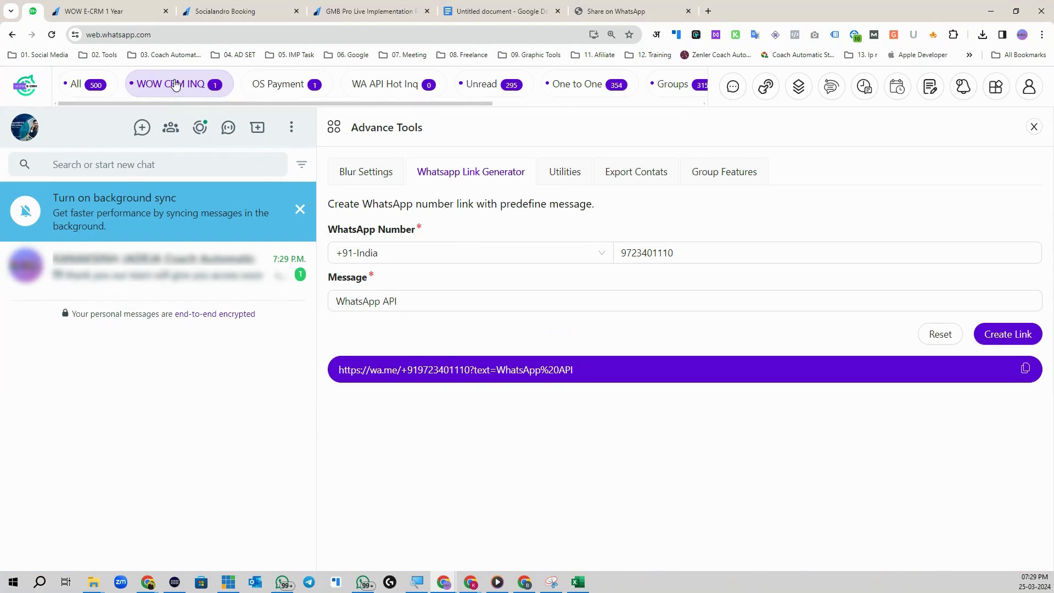
Step: Open the latest chat to check the auto-reply greeting, then bring up the empty Templates panel
{"action": "left_click", "coordinate": [171, 268]}
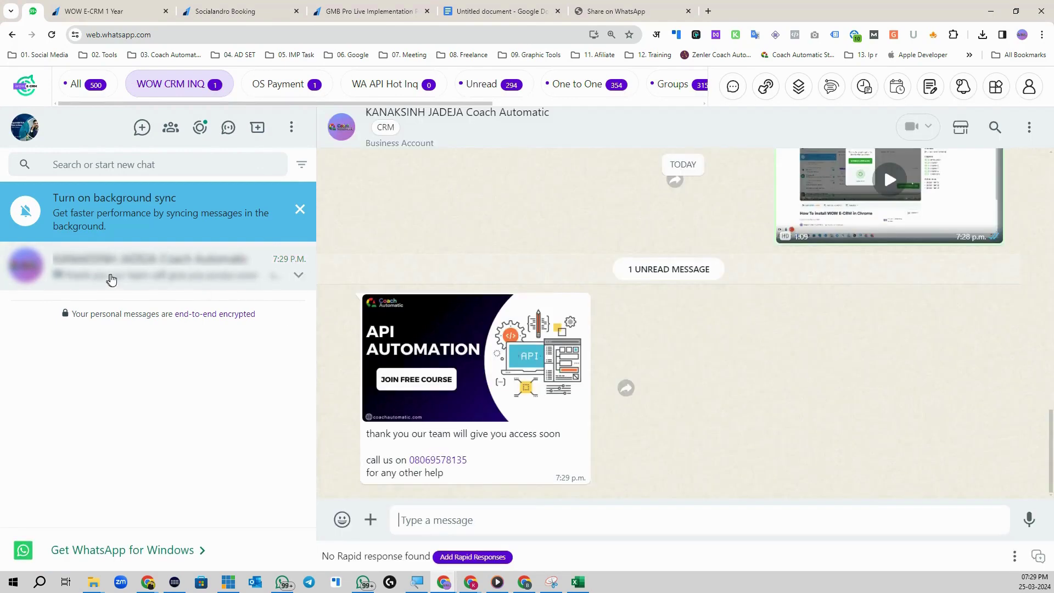
{"action": "scroll", "coordinate": [626, 428], "scroll_direction": "up", "scroll_amount": 5}
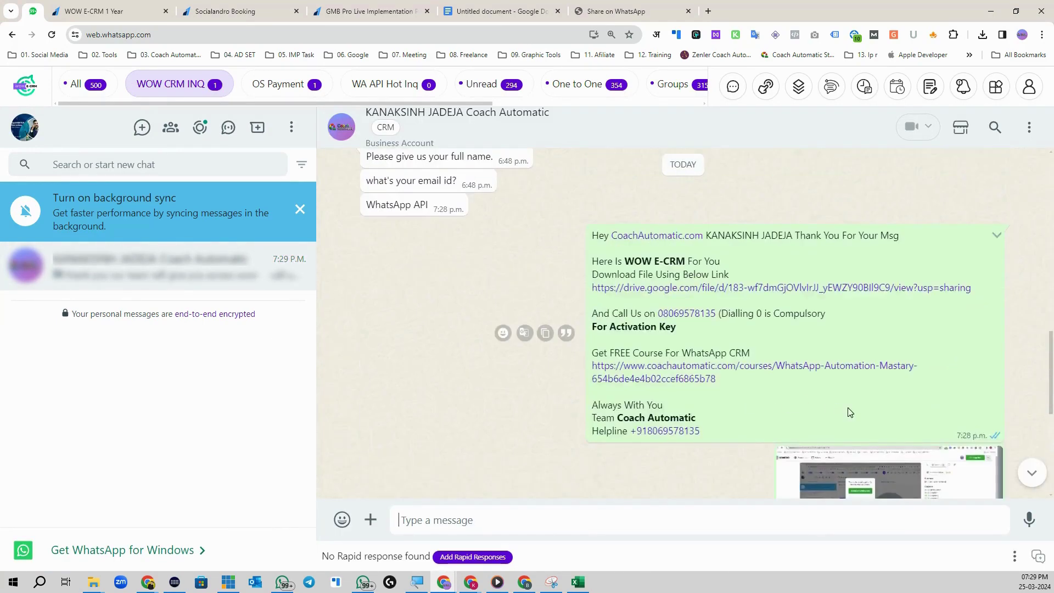
{"action": "left_click_drag", "start_coordinate": [718, 235], "coordinate": [856, 236]}
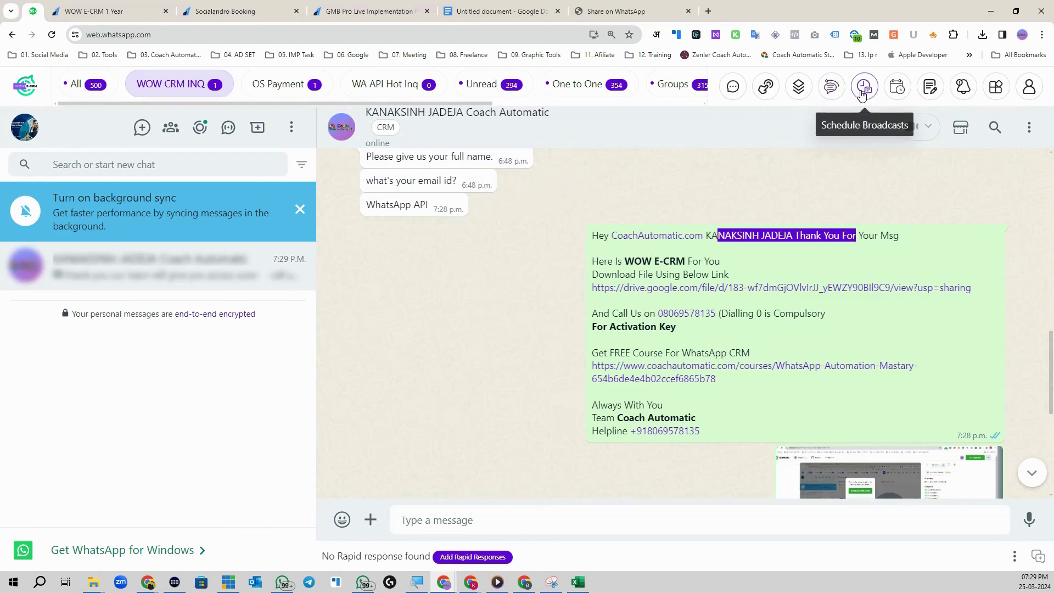
{"action": "left_click", "coordinate": [831, 87]}
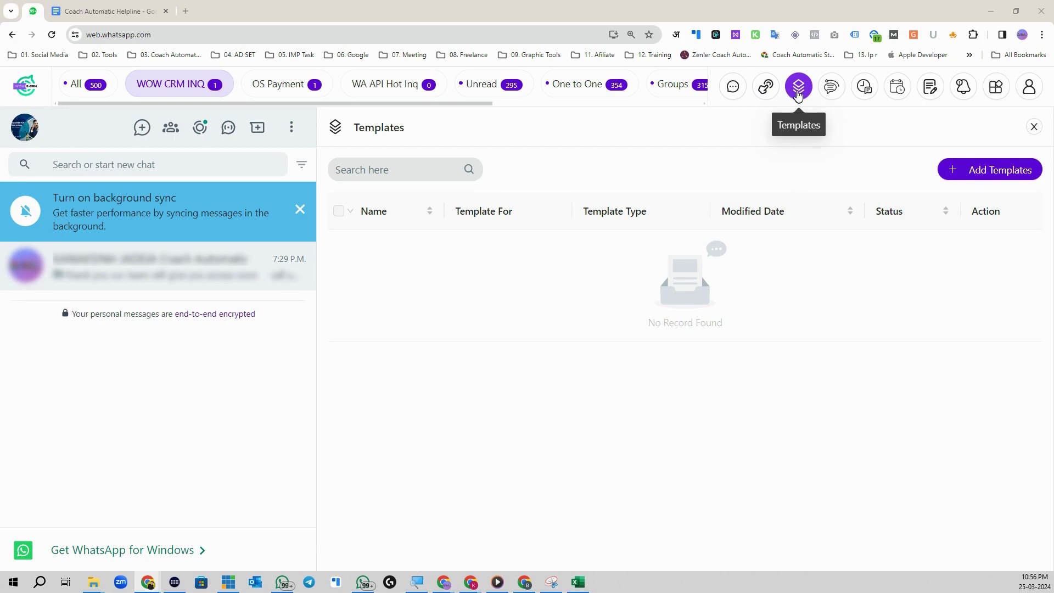
Step: Start a new template named 'WOW E-CRM Download' for One to One chats with Personalize Value 1
{"action": "left_click", "coordinate": [1009, 177]}
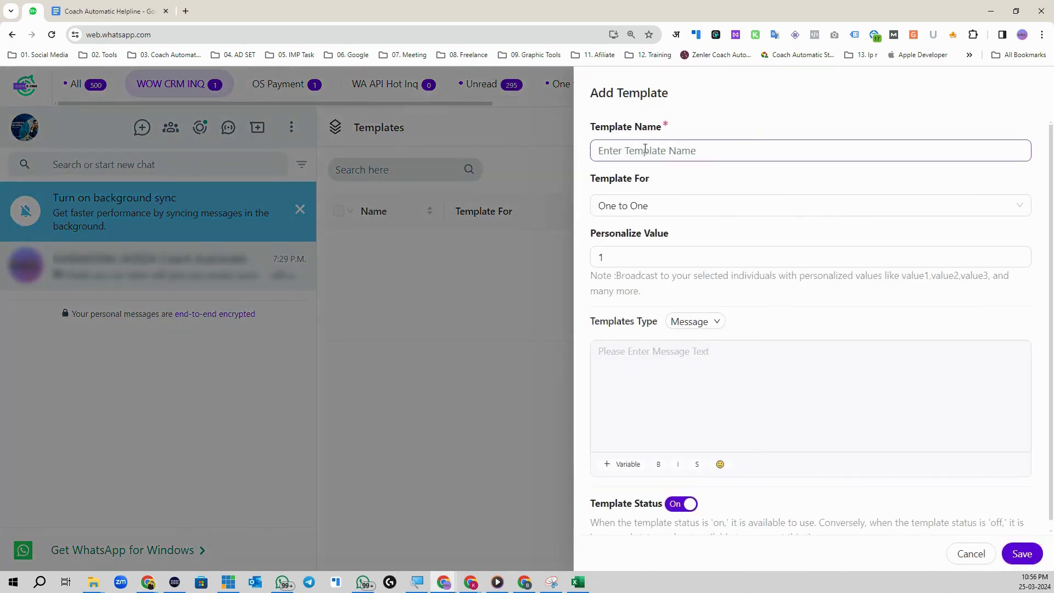
{"action": "left_click", "coordinate": [647, 149]}
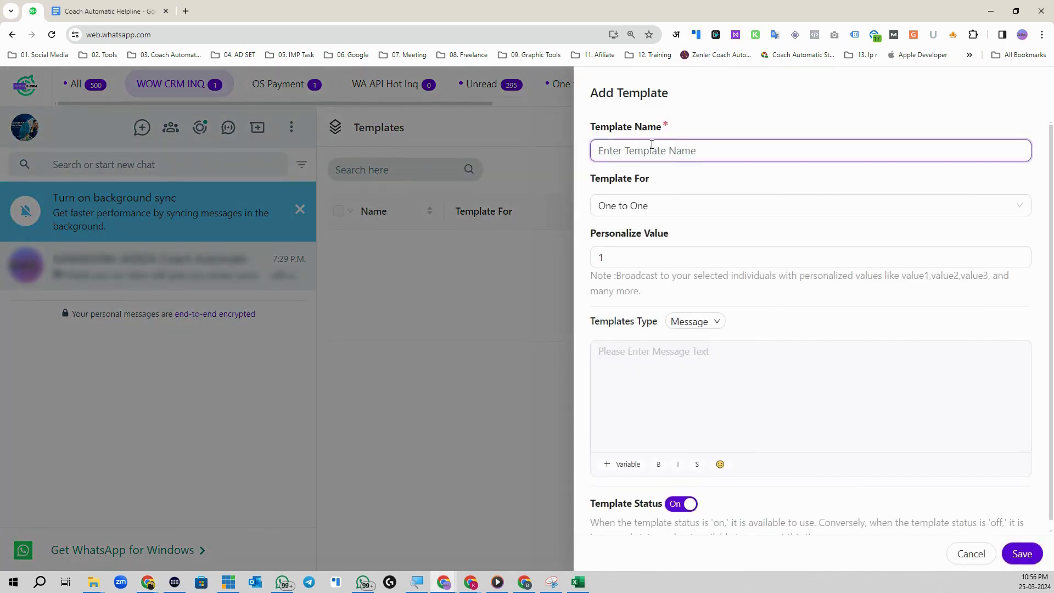
{"action": "type", "text": "WOW E-CRM Download"}
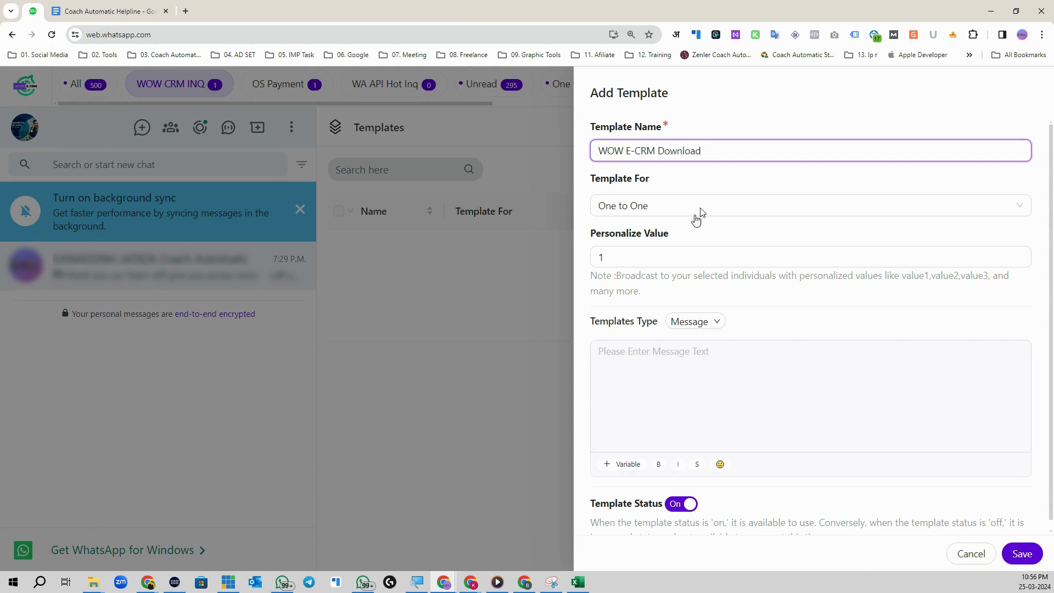
{"action": "left_click_drag", "start_coordinate": [705, 152], "coordinate": [597, 151]}
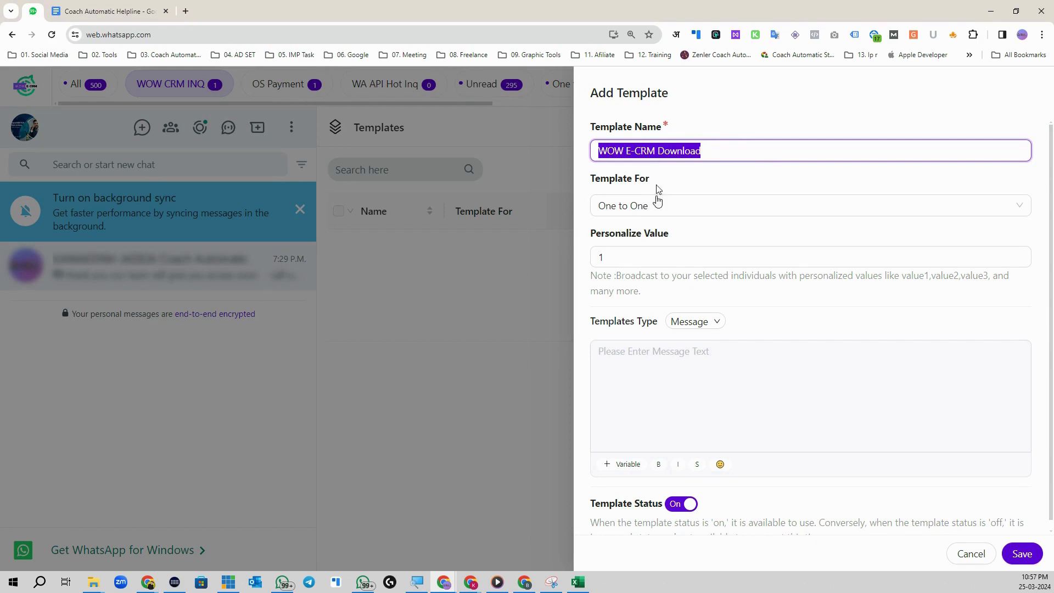
{"action": "left_click", "coordinate": [662, 206]}
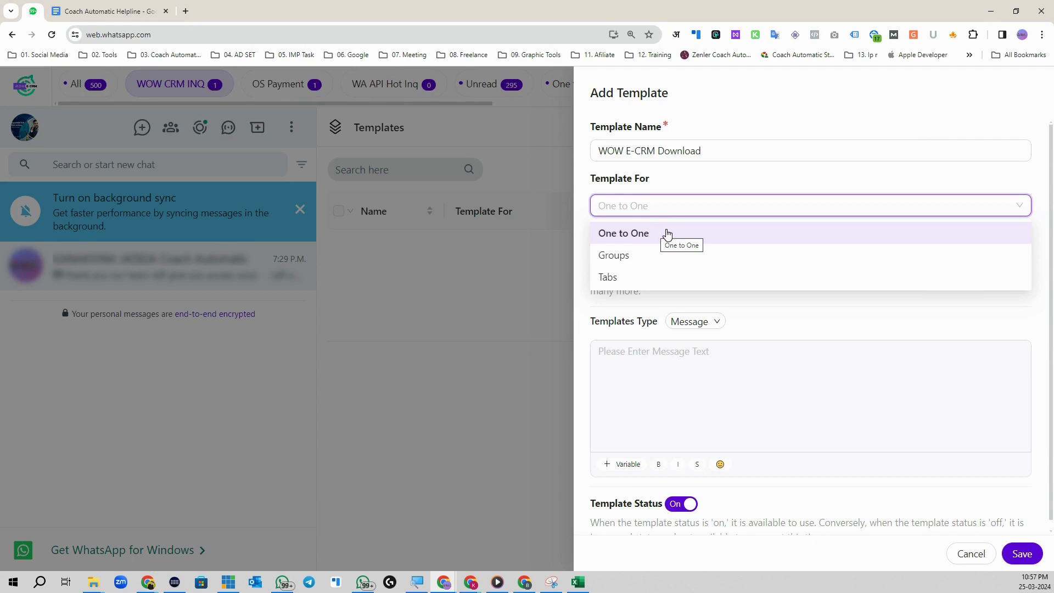
{"action": "left_click", "coordinate": [664, 237]}
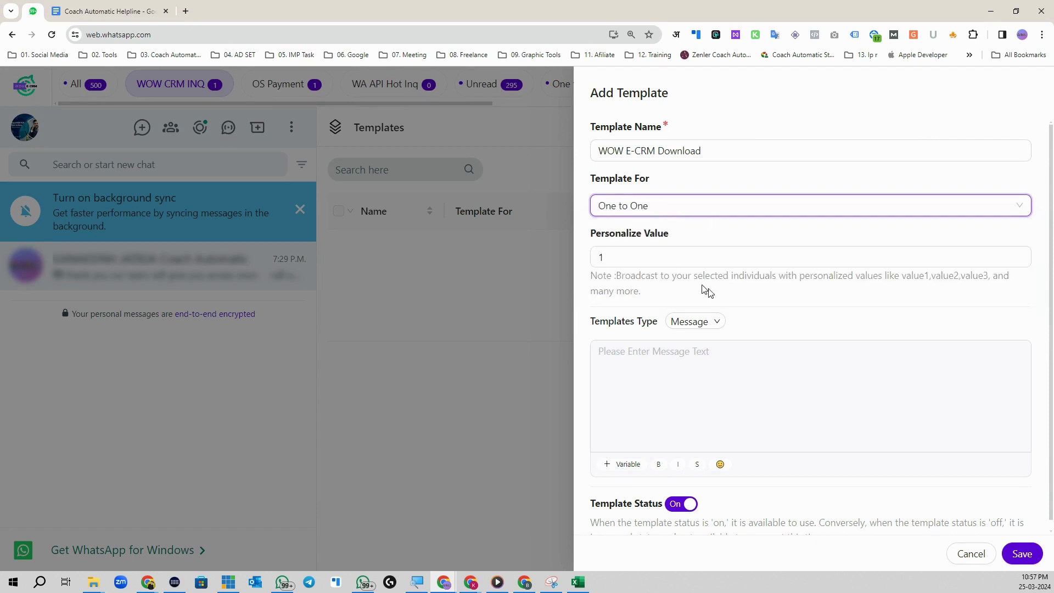
{"action": "left_click", "coordinate": [647, 252]}
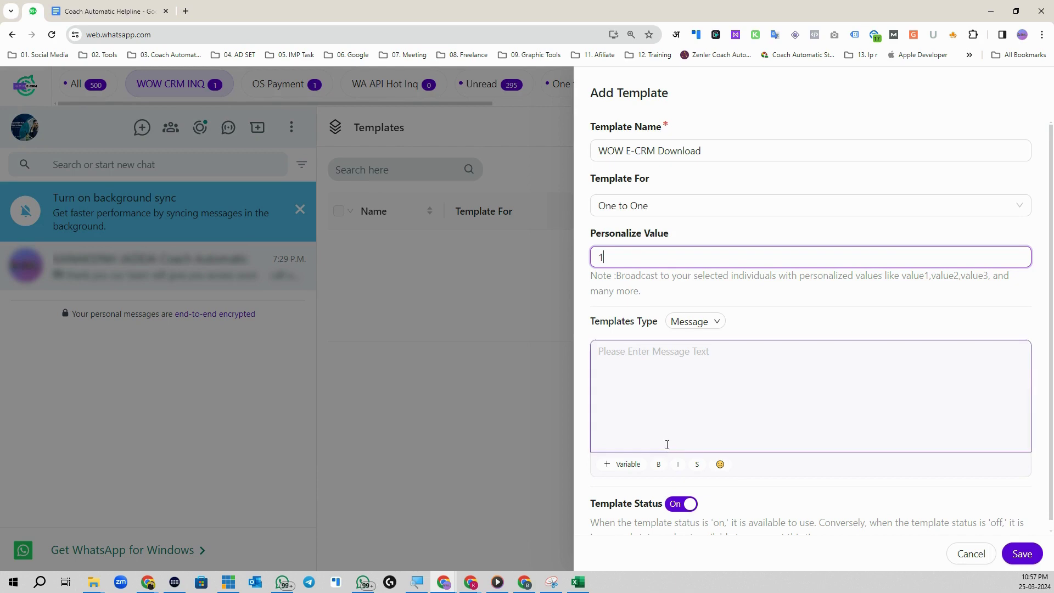
{"action": "left_click", "coordinate": [661, 353]}
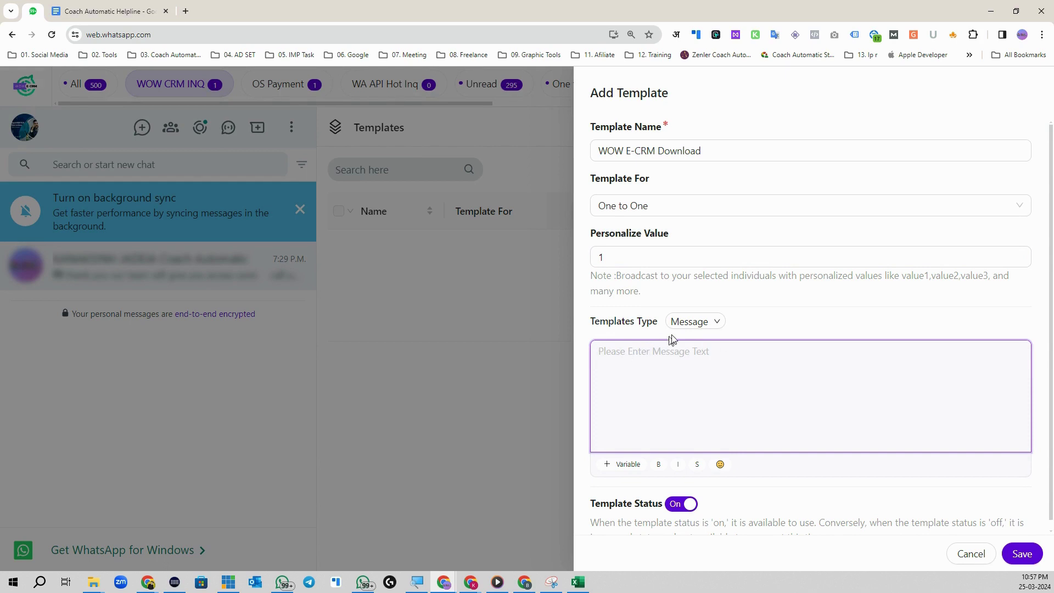
{"action": "left_click", "coordinate": [694, 323]}
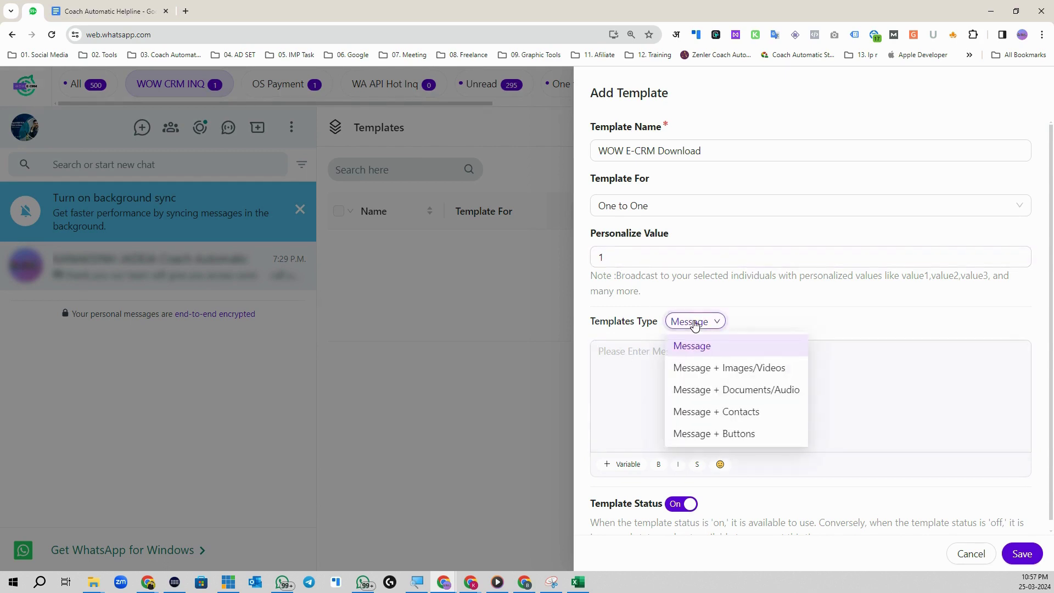
{"action": "left_click", "coordinate": [717, 367]}
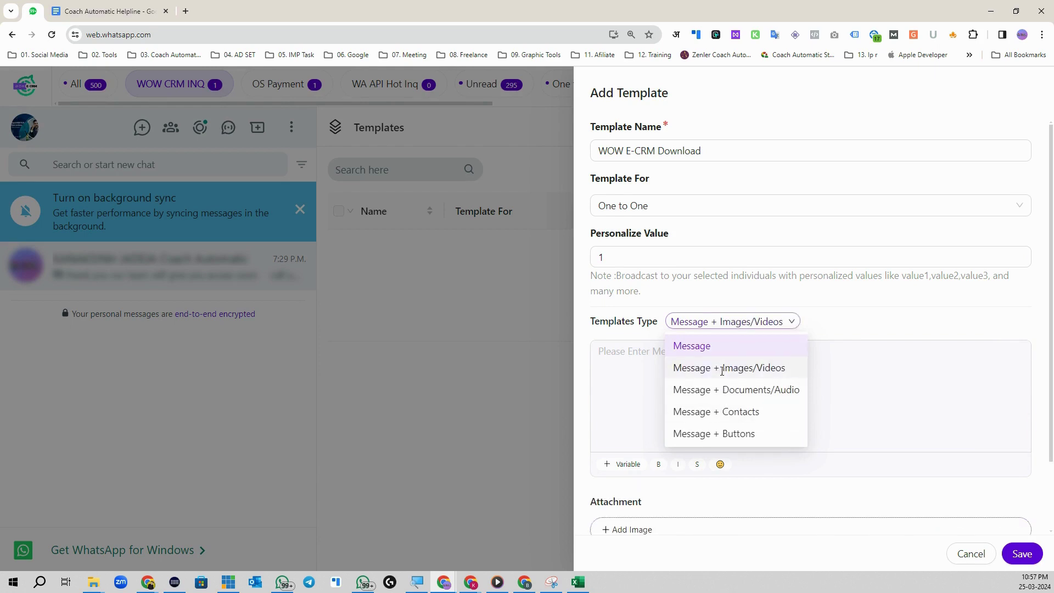
{"action": "left_click", "coordinate": [686, 362]}
{"action": "key", "text": "ctrl+v"}
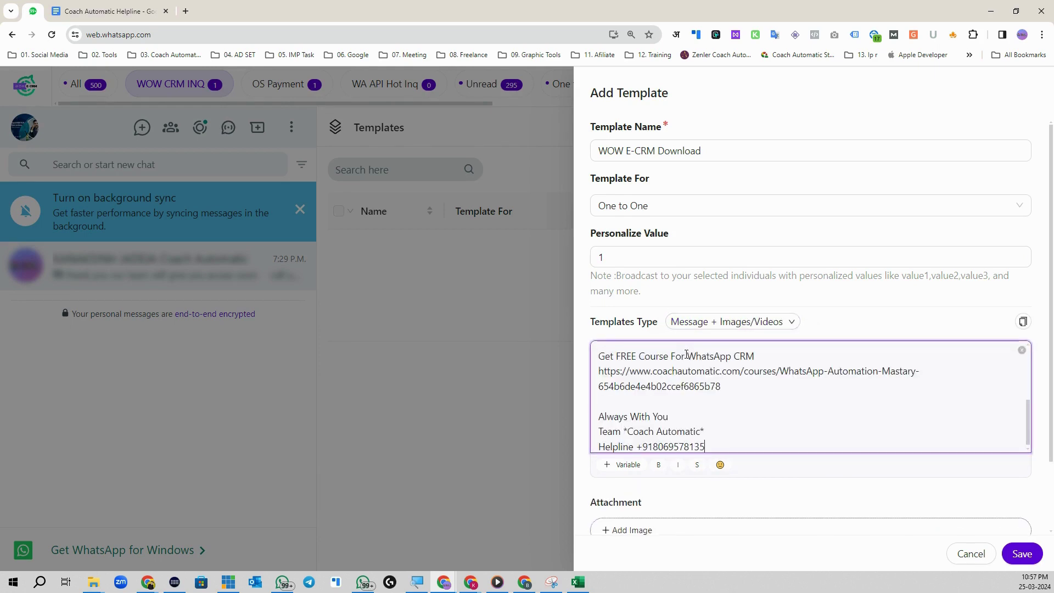
{"action": "scroll", "coordinate": [616, 367], "scroll_direction": "up", "scroll_amount": 5}
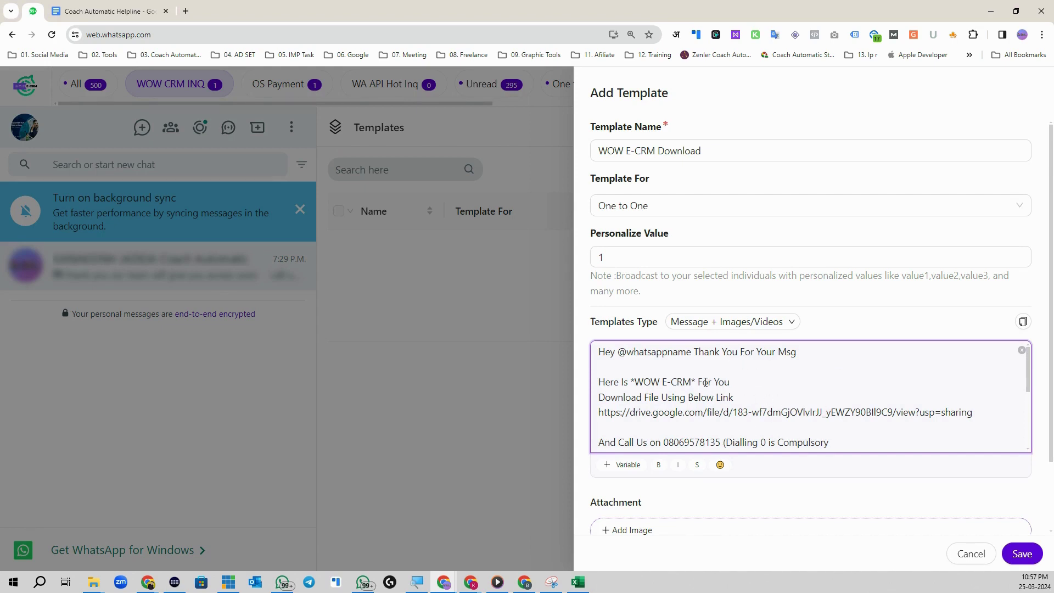
{"action": "scroll", "coordinate": [742, 402], "scroll_direction": "down", "scroll_amount": 5}
{"action": "scroll", "coordinate": [730, 391], "scroll_direction": "up", "scroll_amount": 5}
{"action": "left_click", "coordinate": [696, 352]}
Step: Attach How-To-Download-WOW-E-CRM.mp4 and save the template
{"action": "scroll", "coordinate": [819, 348], "scroll_direction": "down", "scroll_amount": 6}
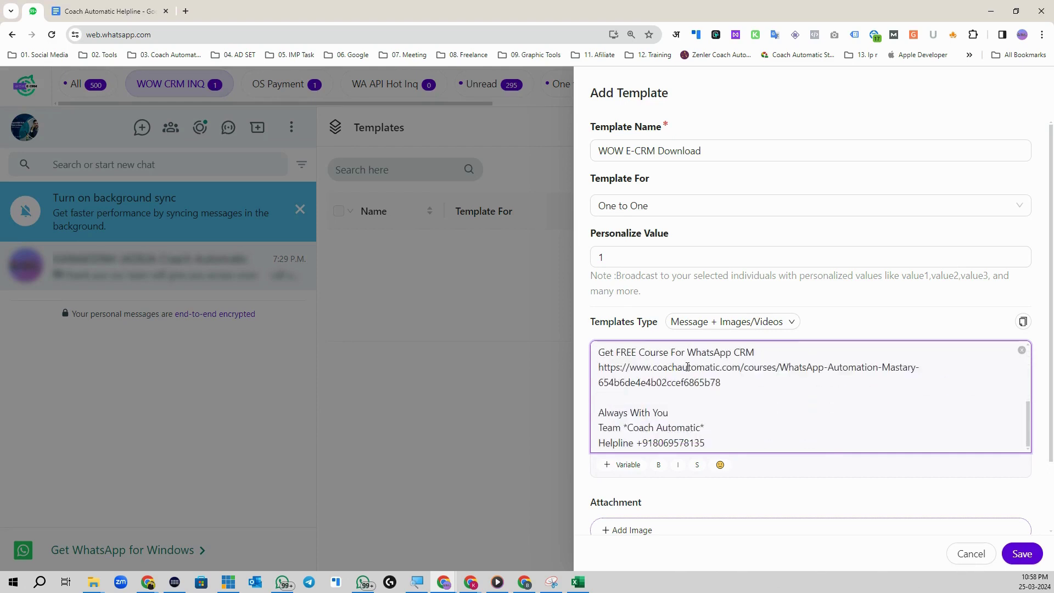
{"action": "left_click", "coordinate": [657, 461]}
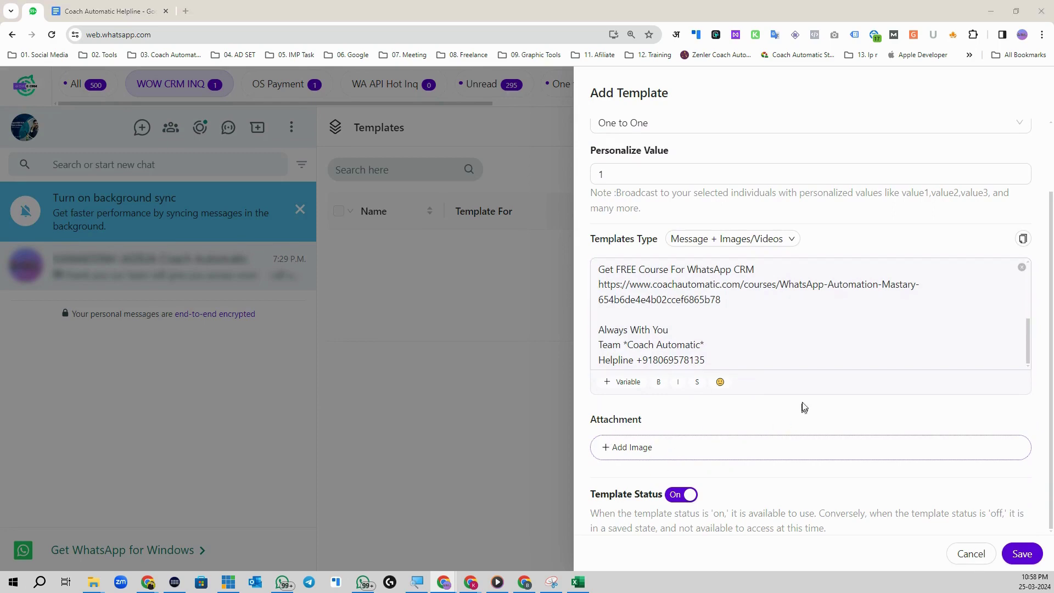
{"action": "left_click", "coordinate": [141, 101]}
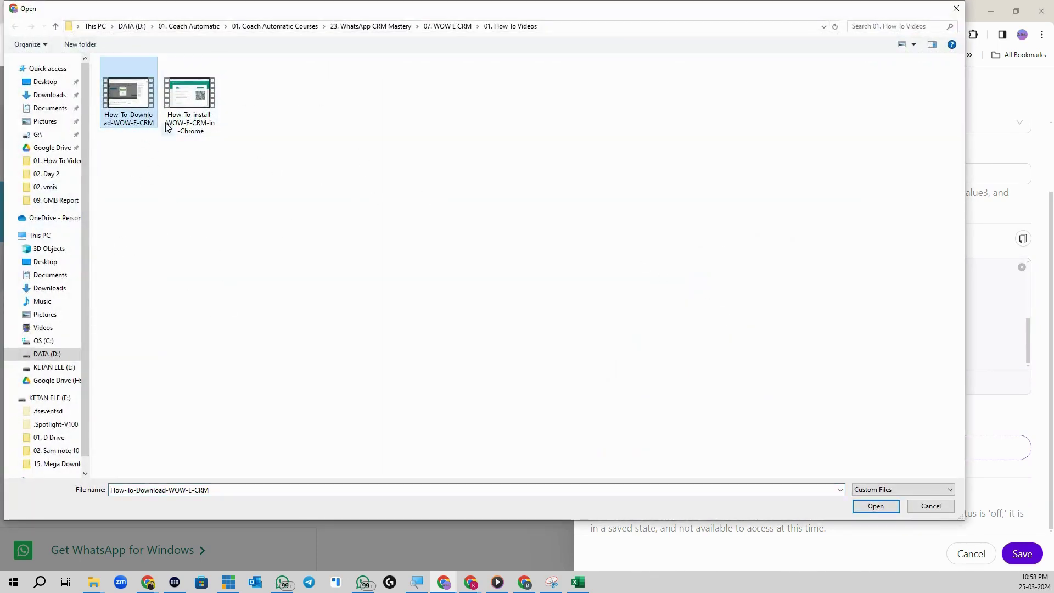
{"action": "left_click", "coordinate": [869, 507]}
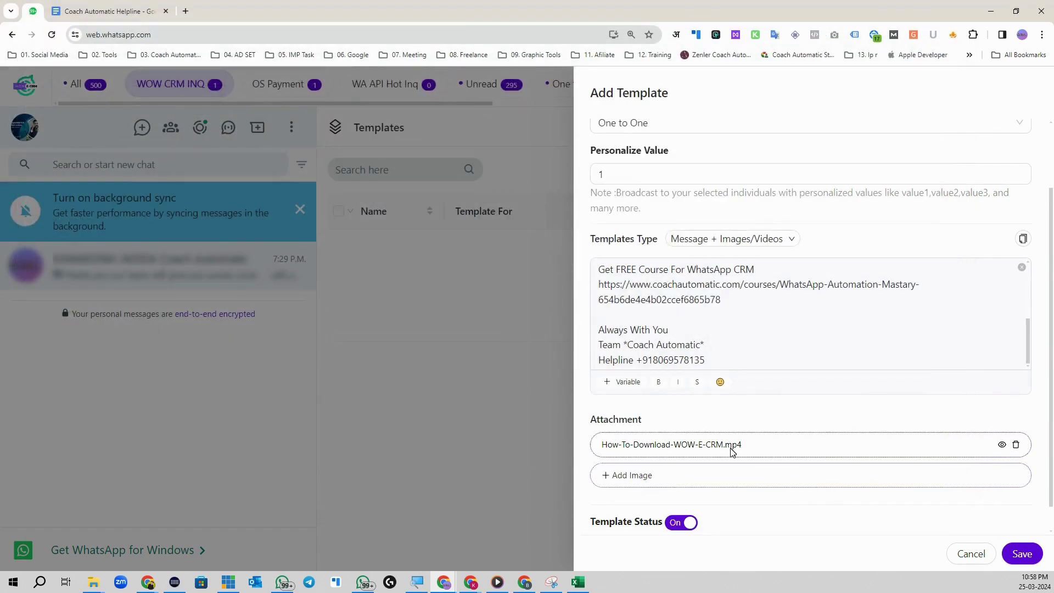
{"action": "scroll", "coordinate": [720, 478], "scroll_direction": "down", "scroll_amount": 1}
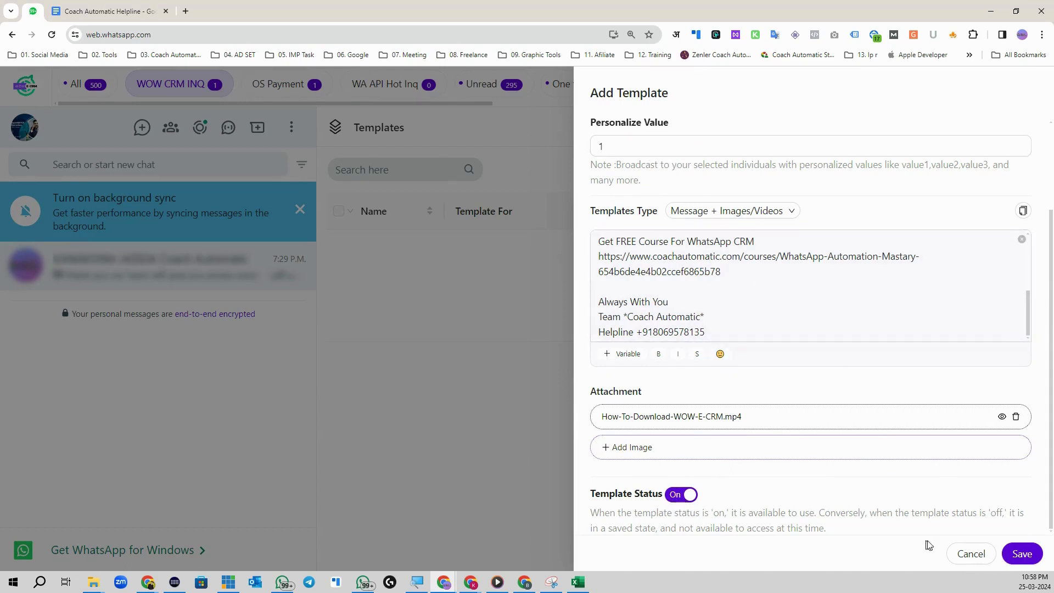
{"action": "left_click", "coordinate": [1020, 555]}
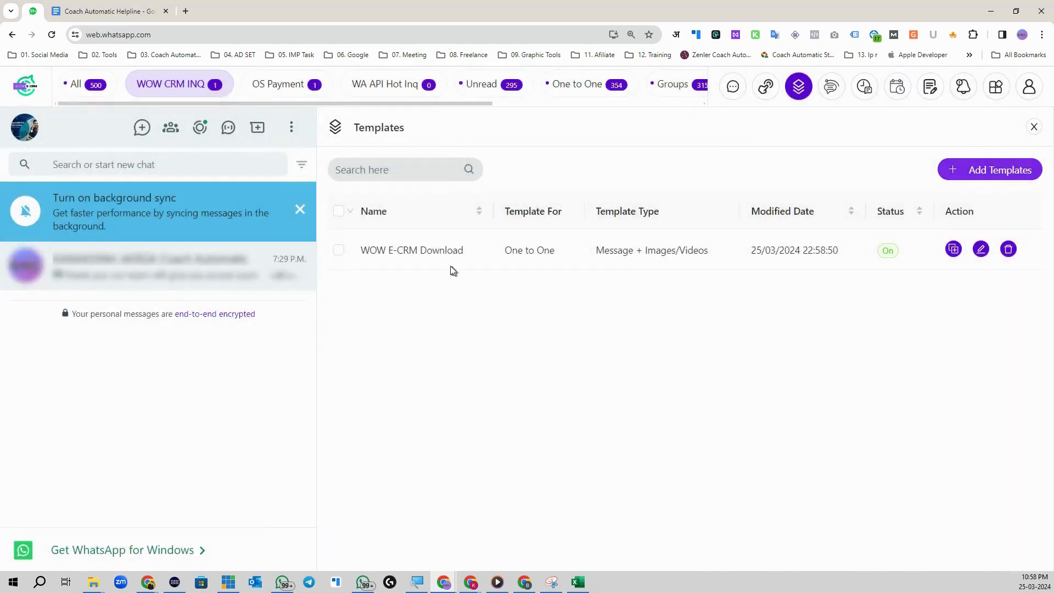
Step: Load the WOW E-CRM Download template into a new broadcast
{"action": "left_click", "coordinate": [733, 86]}
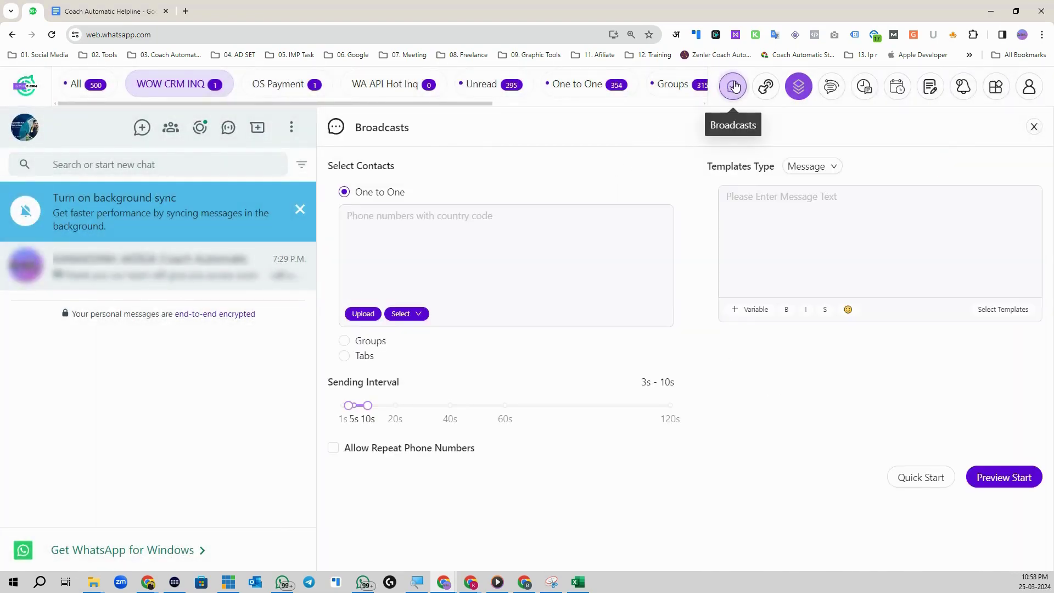
{"action": "left_click", "coordinate": [1014, 310]}
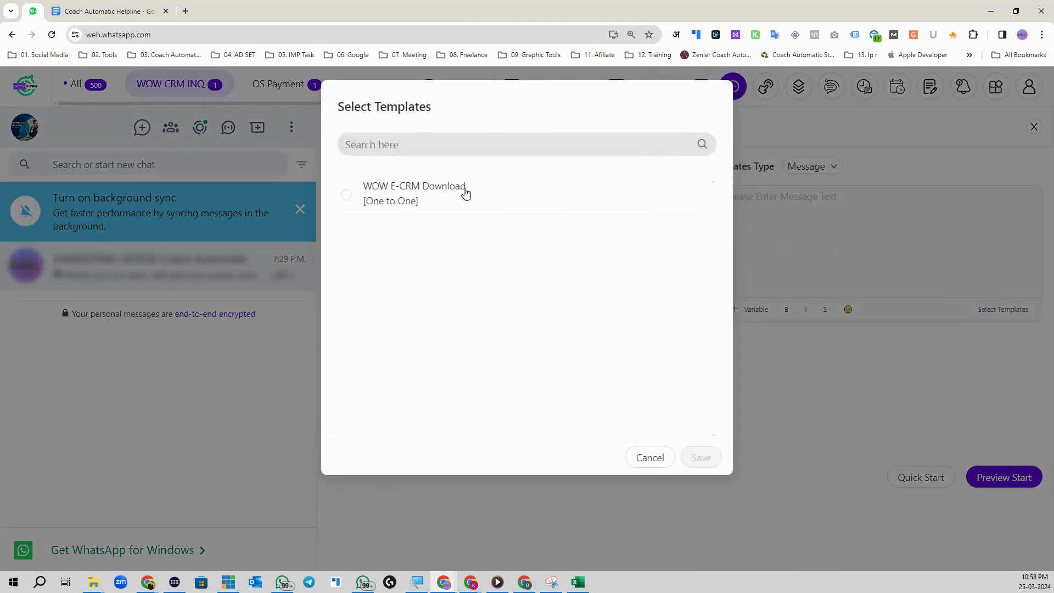
{"action": "left_click", "coordinate": [466, 193]}
{"action": "left_click", "coordinate": [700, 457]}
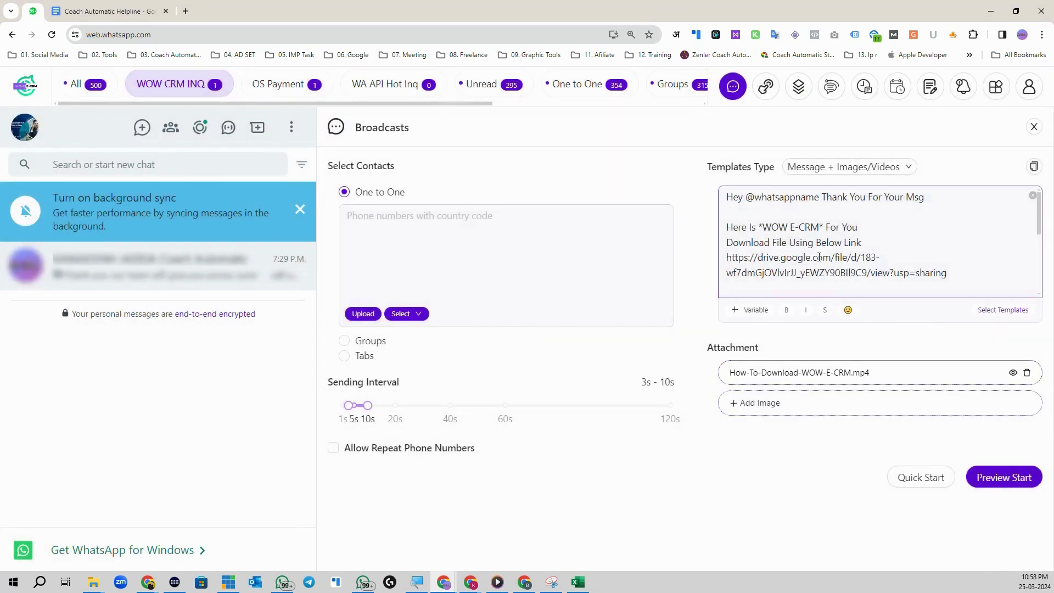
{"action": "scroll", "coordinate": [881, 256], "scroll_direction": "down", "scroll_amount": 5}
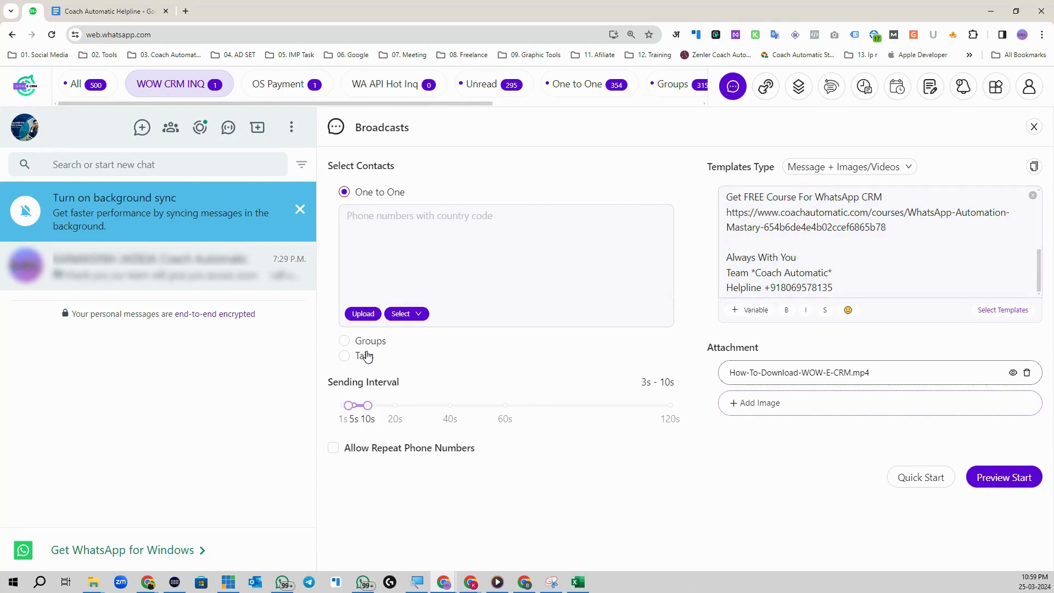
Step: Switch the broadcast recipients to Groups, leaving the template unchanged
{"action": "left_click", "coordinate": [345, 341]}
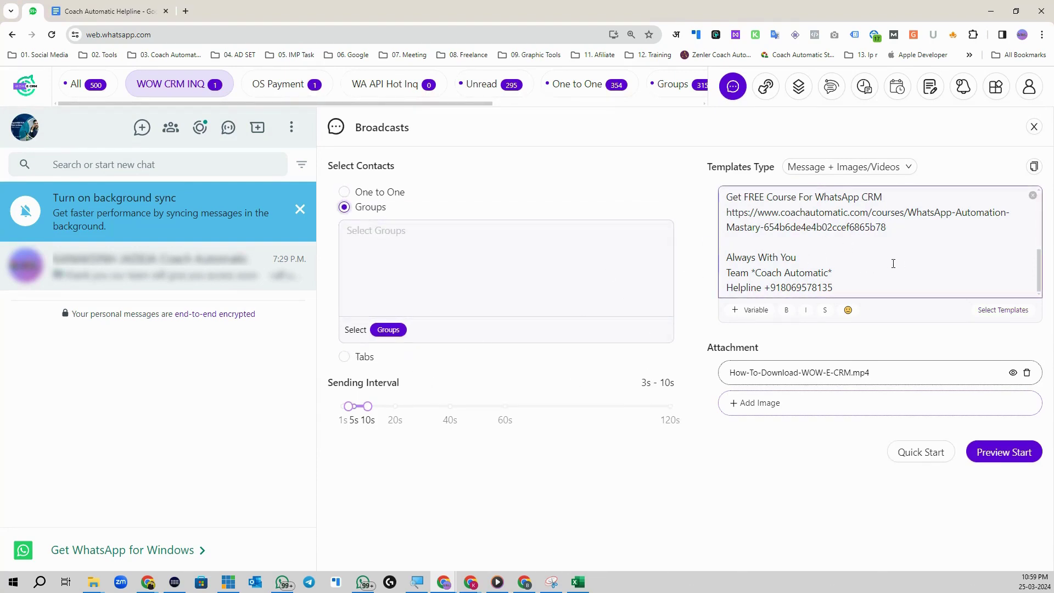
{"action": "scroll", "coordinate": [808, 259], "scroll_direction": "up", "scroll_amount": 3}
{"action": "left_click", "coordinate": [995, 309]}
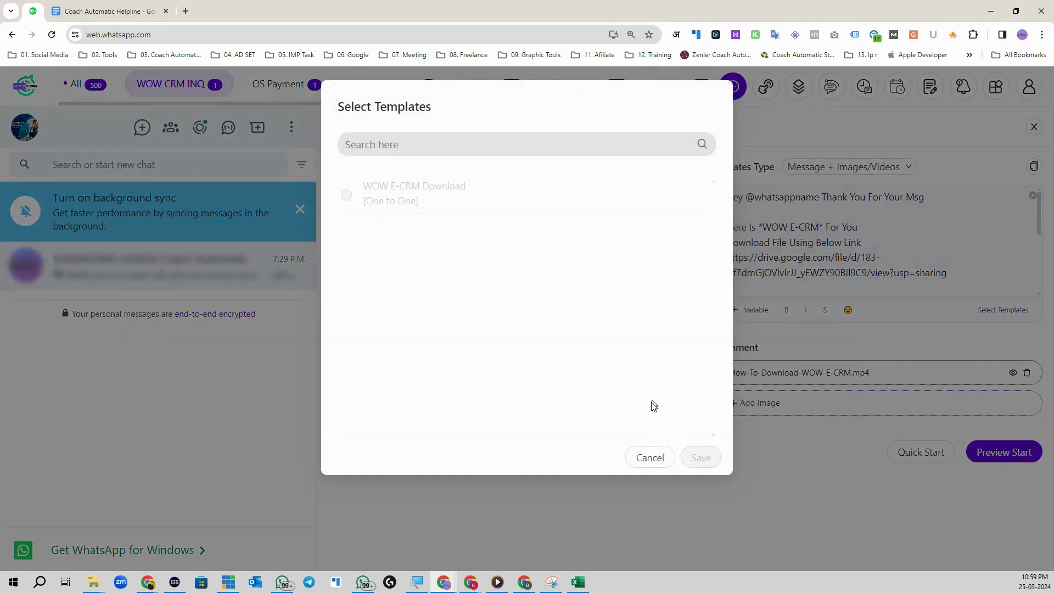
{"action": "left_click", "coordinate": [644, 459]}
{"action": "left_click", "coordinate": [954, 272]}
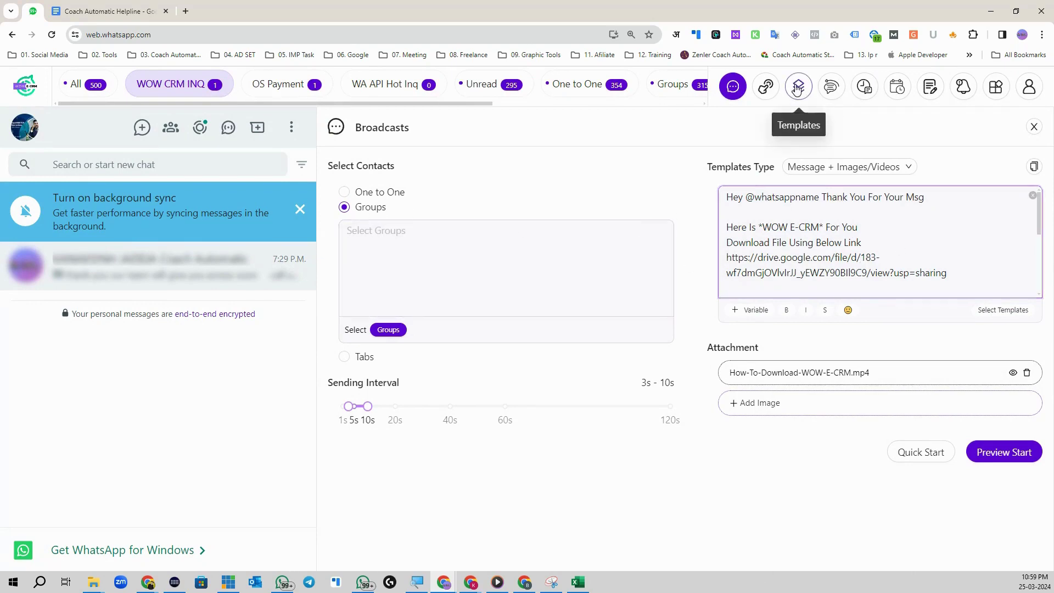
Step: Start a new template 'WOW CRM Download GRP' for Groups, type Message + Images/Videos
{"action": "left_click", "coordinate": [831, 88]}
{"action": "left_click", "coordinate": [992, 170]}
{"action": "left_click", "coordinate": [618, 153]}
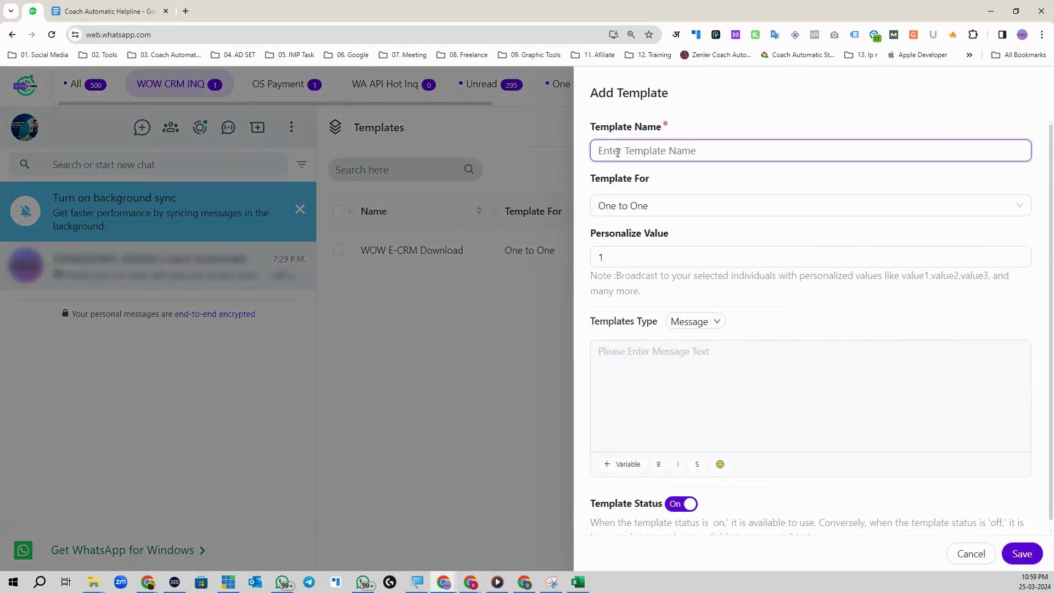
{"action": "type", "text": "WOW"}
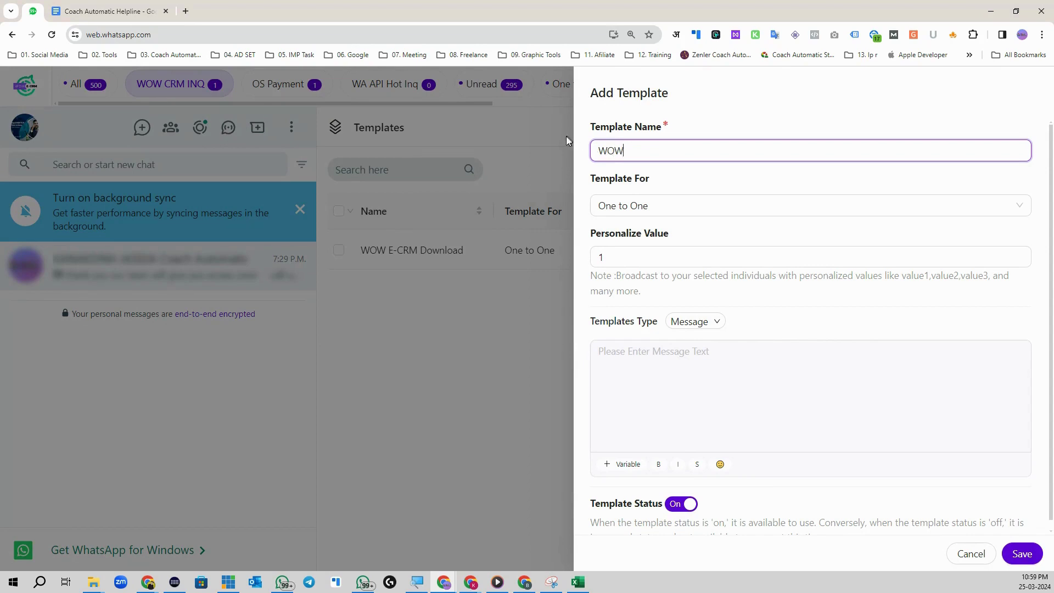
{"action": "type", "text": " CRM Download GRP"}
{"action": "left_click", "coordinate": [681, 206]}
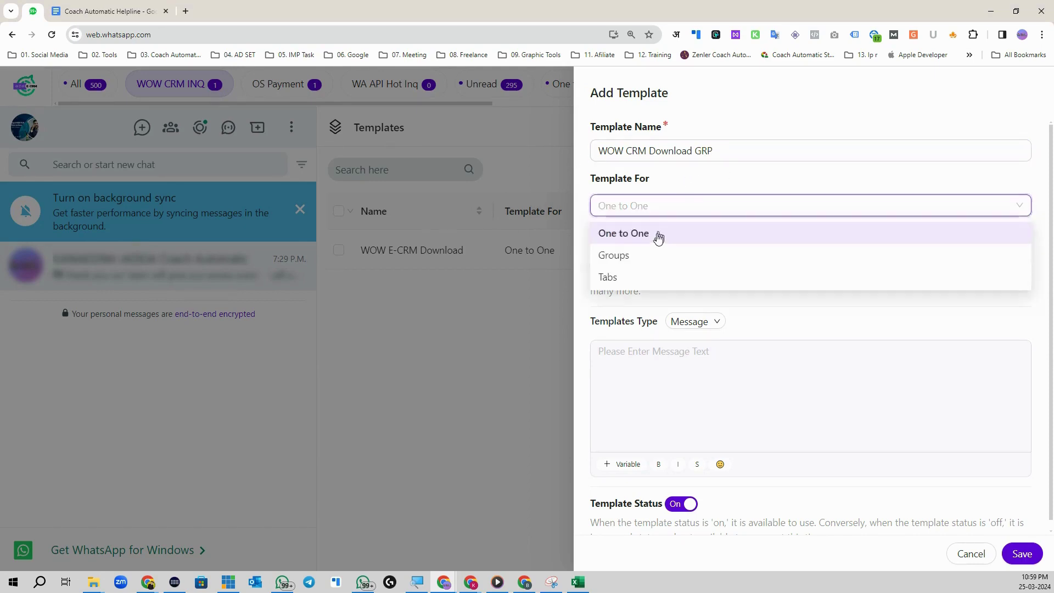
{"action": "left_click", "coordinate": [647, 254]}
{"action": "left_click", "coordinate": [687, 235]}
{"action": "left_click", "coordinate": [724, 278]}
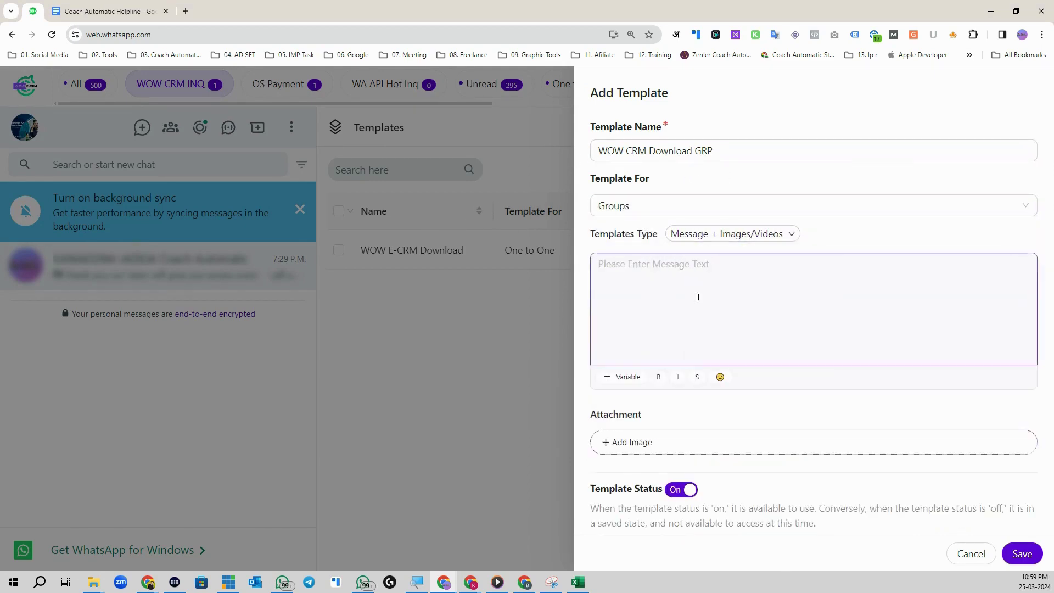
Step: Paste the course message, attach How-To-Download-WOW-E-CRM.mp4, and save the template
{"action": "left_click", "coordinate": [667, 278]}
{"action": "key", "text": "ctrl+v"}
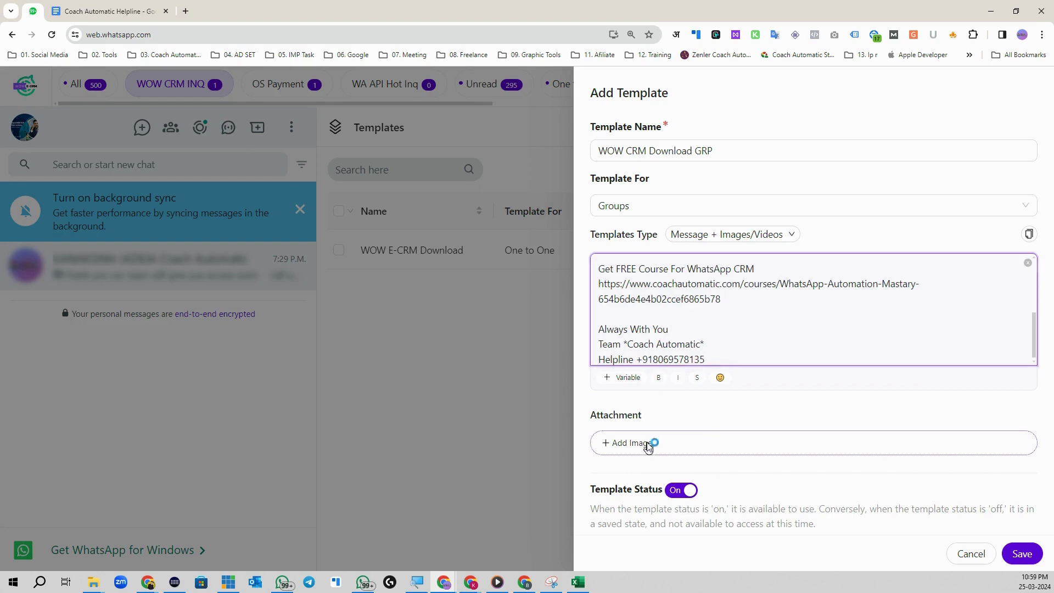
{"action": "left_click", "coordinate": [648, 443]}
{"action": "left_click", "coordinate": [128, 93]}
{"action": "left_click", "coordinate": [874, 507]}
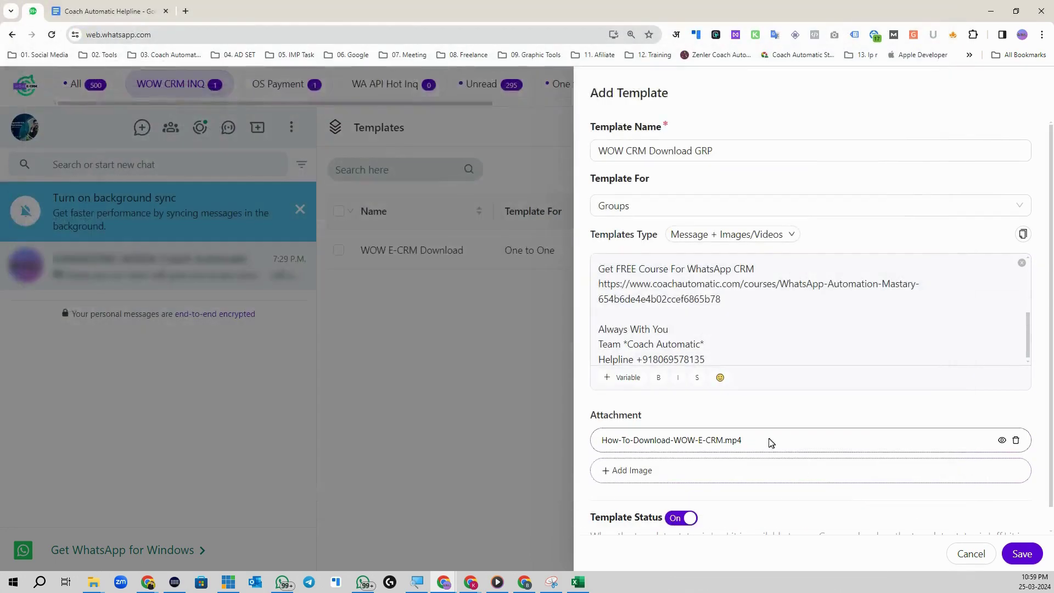
{"action": "left_click", "coordinate": [1016, 555]}
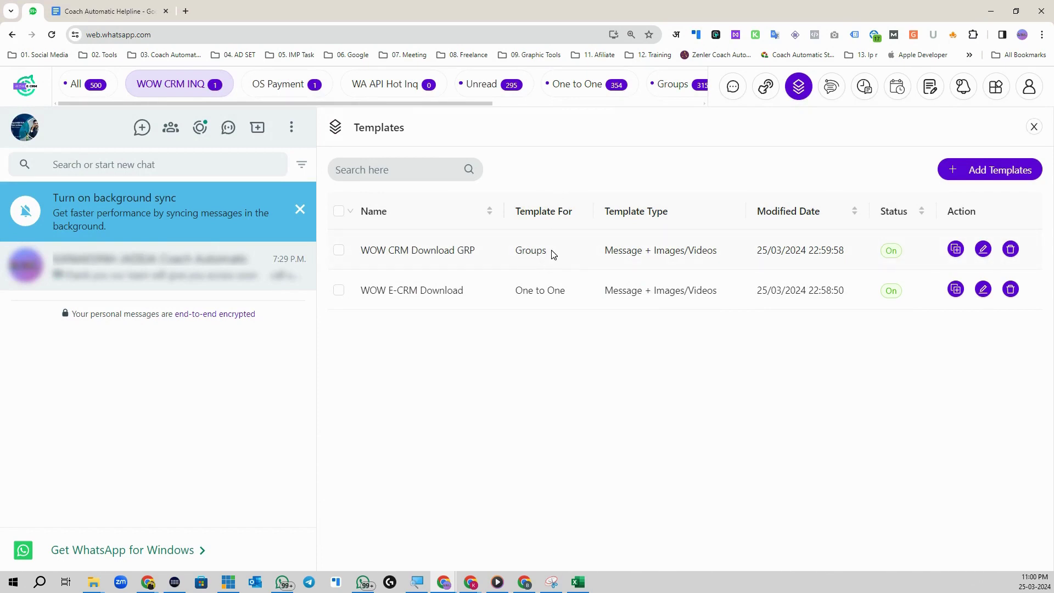
Step: Start a Groups broadcast using the WOW CRM Download GRP template
{"action": "left_click", "coordinate": [734, 86]}
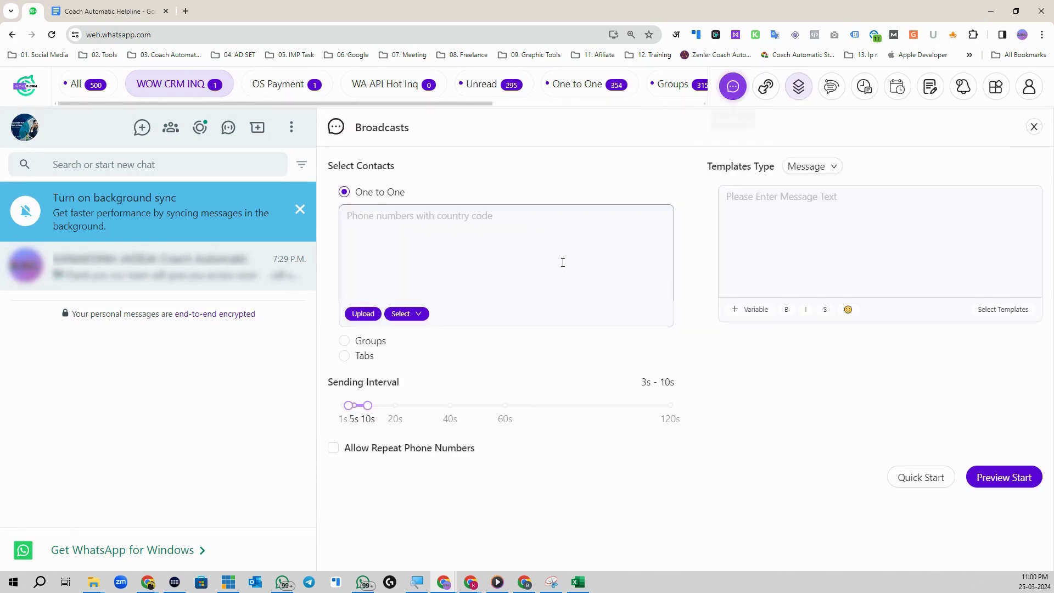
{"action": "left_click", "coordinate": [344, 342]}
{"action": "left_click", "coordinate": [1005, 311]}
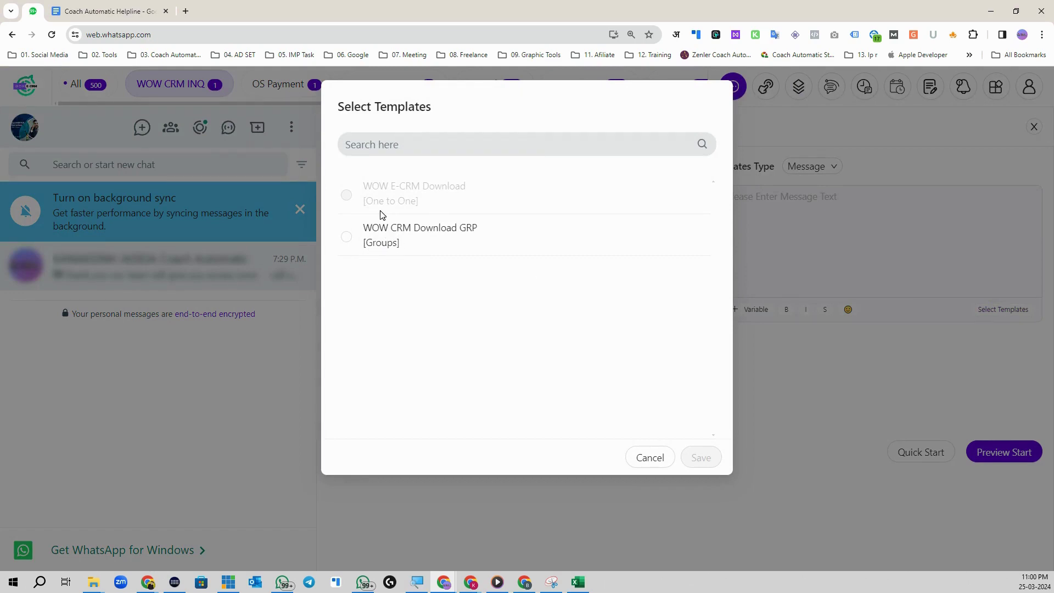
{"action": "left_click", "coordinate": [346, 236]}
{"action": "left_click", "coordinate": [686, 454]}
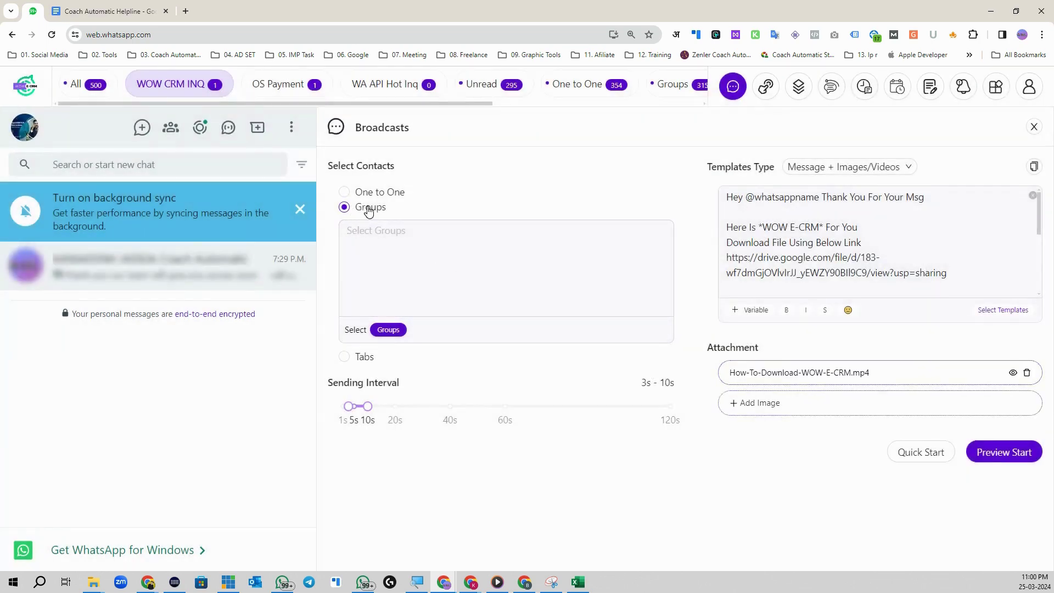
{"action": "scroll", "coordinate": [847, 250], "scroll_direction": "down", "scroll_amount": 4}
{"action": "scroll", "coordinate": [847, 250], "scroll_direction": "up", "scroll_amount": 5}
Step: Select the GMB Promo group, set a 6s–14s interval, preview, and advance to sending
{"action": "left_click", "coordinate": [372, 245]}
{"action": "scroll", "coordinate": [446, 442], "scroll_direction": "down", "scroll_amount": 2}
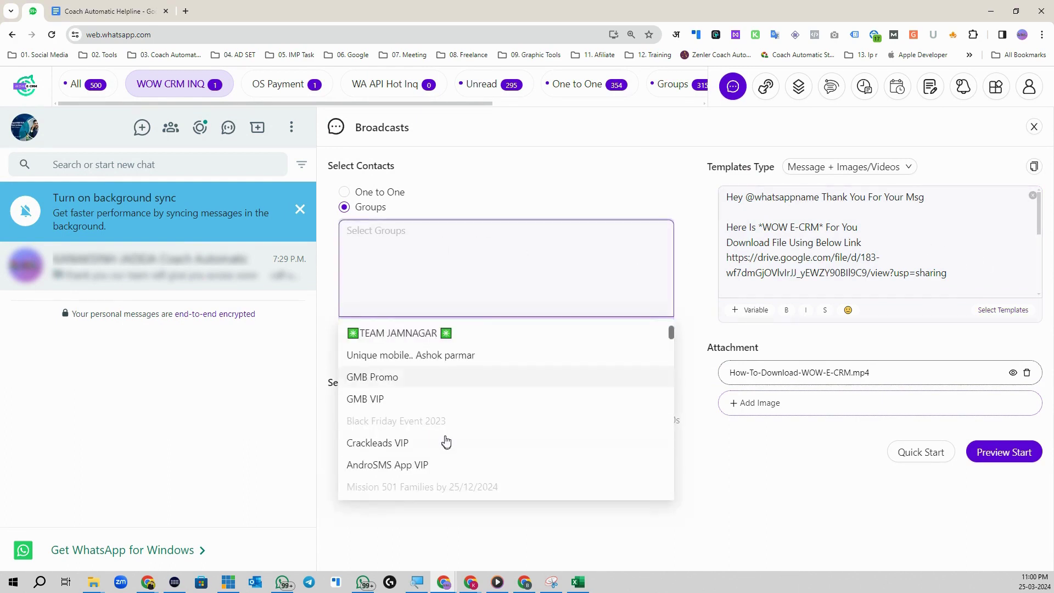
{"action": "left_click", "coordinate": [421, 400]}
{"action": "left_click", "coordinate": [556, 194]}
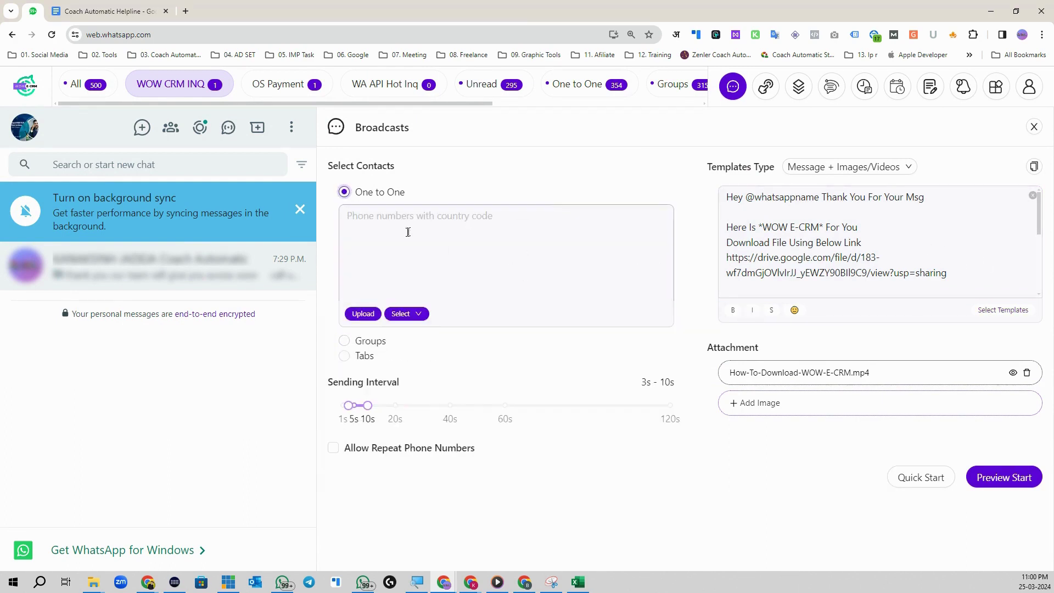
{"action": "left_click", "coordinate": [344, 341]}
{"action": "left_click", "coordinate": [390, 252]}
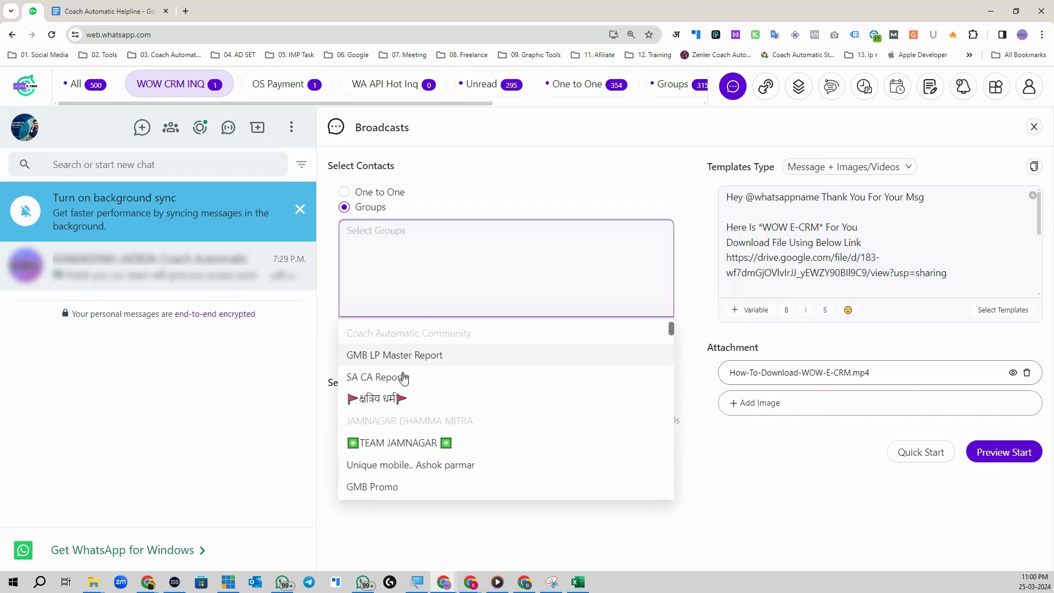
{"action": "left_click", "coordinate": [408, 493]}
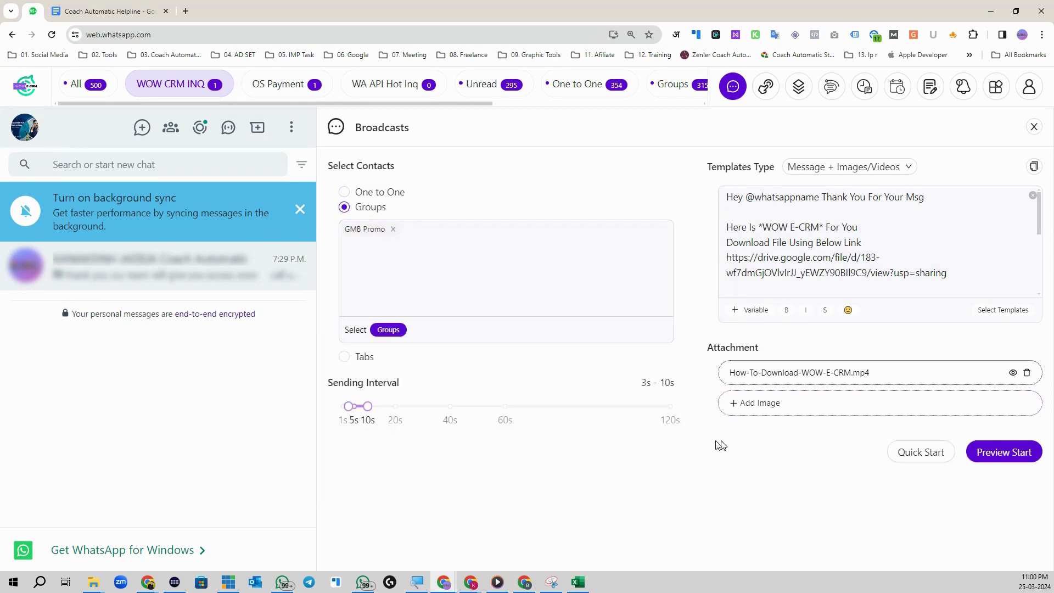
{"action": "mouse_move", "coordinate": [368, 406]}
{"action": "left_mouse_down"}
{"action": "mouse_move", "coordinate": [379, 407]}
{"action": "mouse_move", "coordinate": [358, 412]}
{"action": "left_mouse_up"}
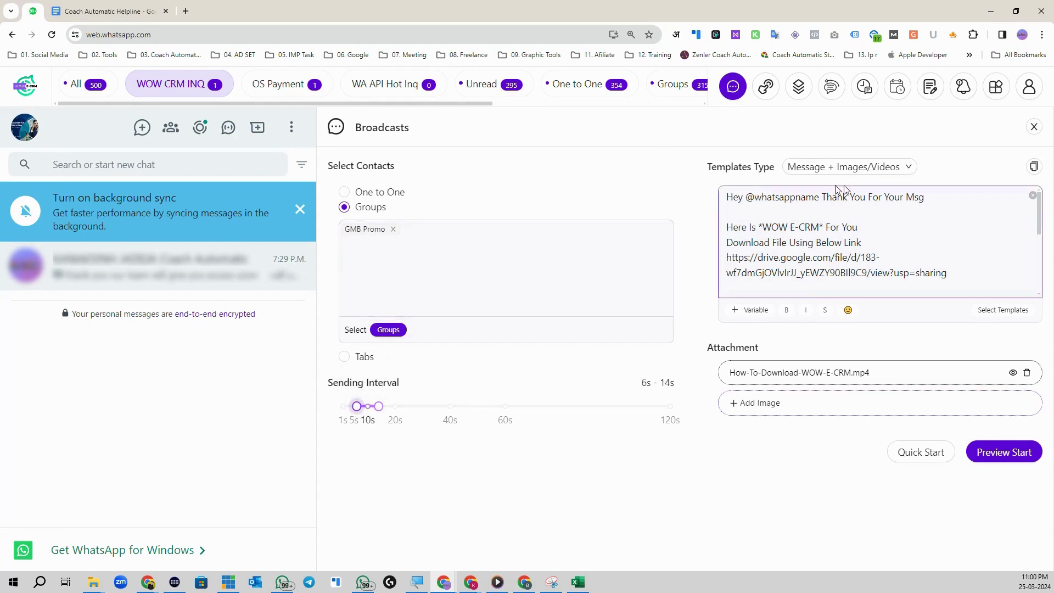
{"action": "left_click", "coordinate": [1018, 457]}
{"action": "left_click", "coordinate": [1023, 553]}
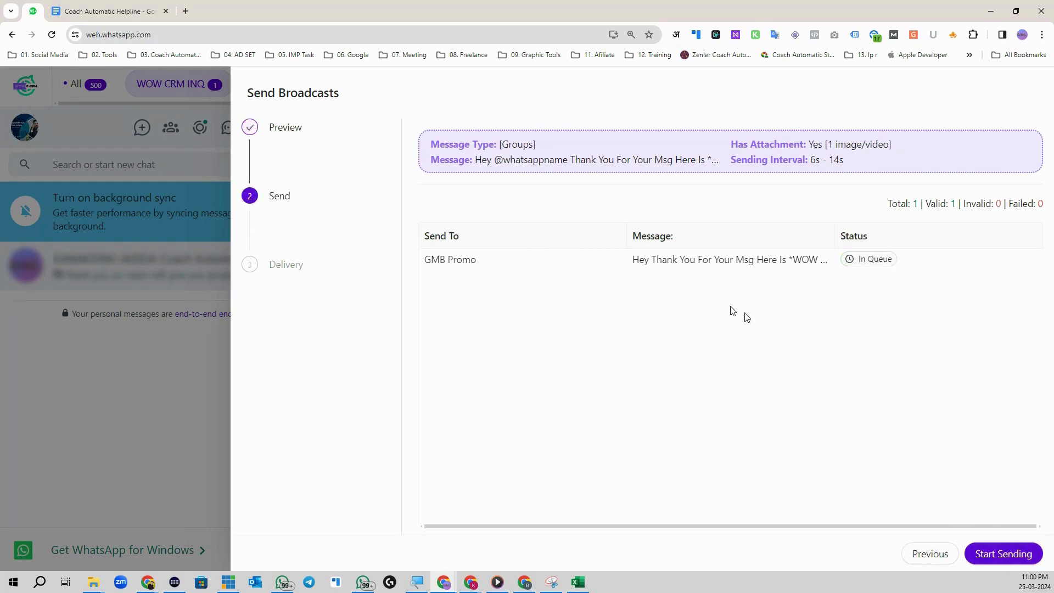
Step: Start sending the broadcast, accept the caution, and minimize the progress view
{"action": "left_click", "coordinate": [1004, 554]}
{"action": "left_click", "coordinate": [632, 293]}
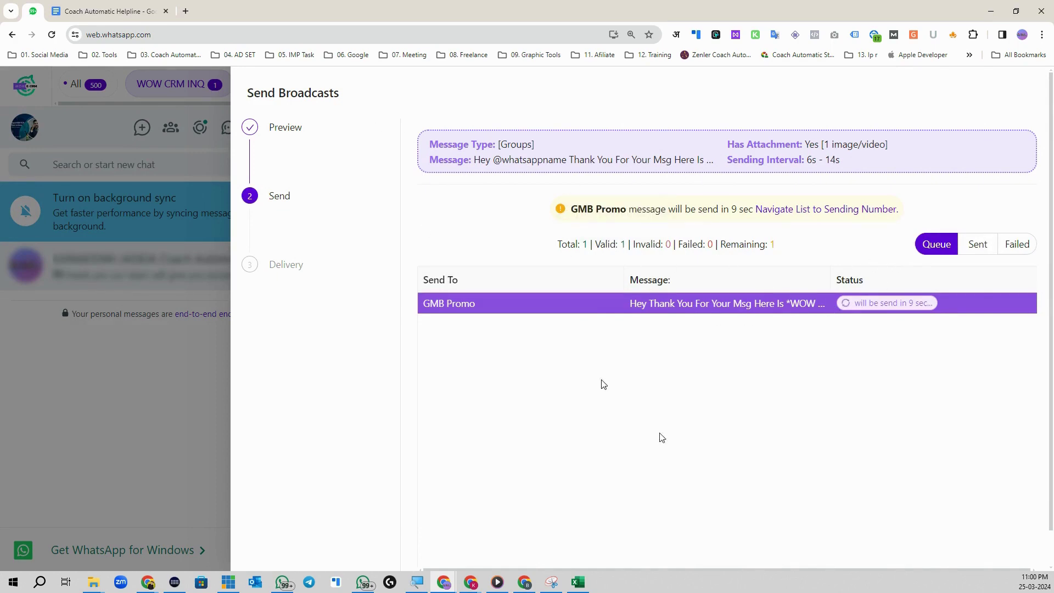
{"action": "scroll", "coordinate": [662, 437], "scroll_direction": "down", "scroll_amount": 1}
{"action": "left_click", "coordinate": [935, 557]}
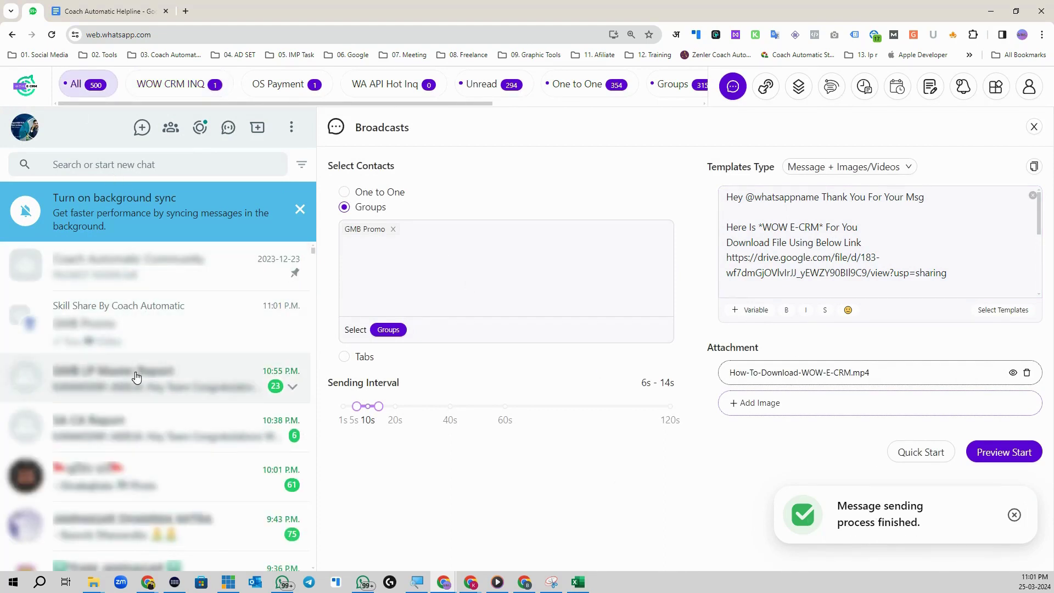
Step: Open the GMB Promo group chat and review the delivered course message
{"action": "left_click", "coordinate": [222, 373]}
{"action": "left_click", "coordinate": [128, 421]}
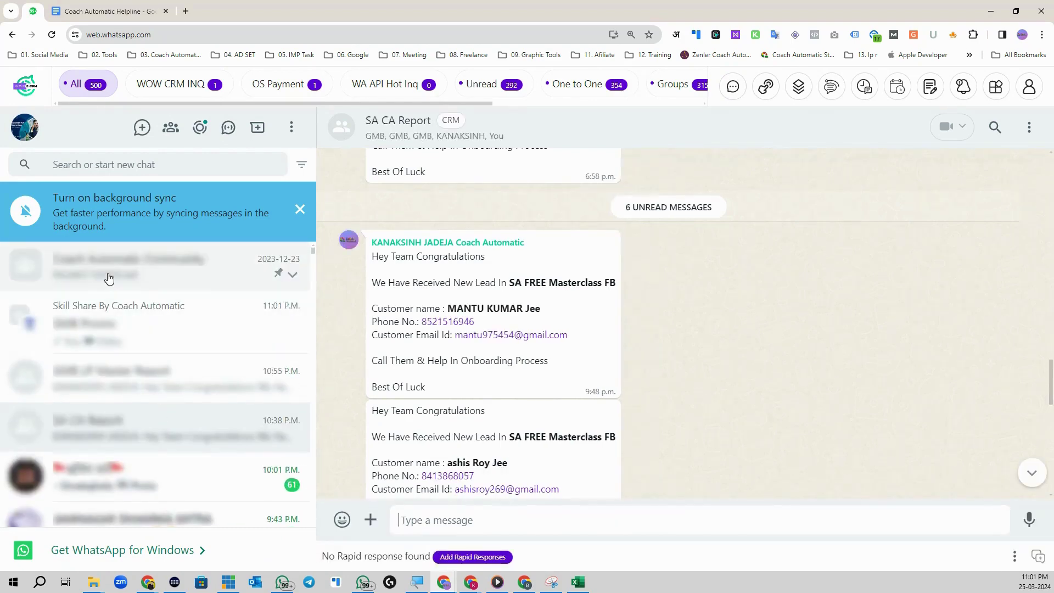
{"action": "left_click", "coordinate": [108, 279]}
{"action": "left_click", "coordinate": [122, 343]}
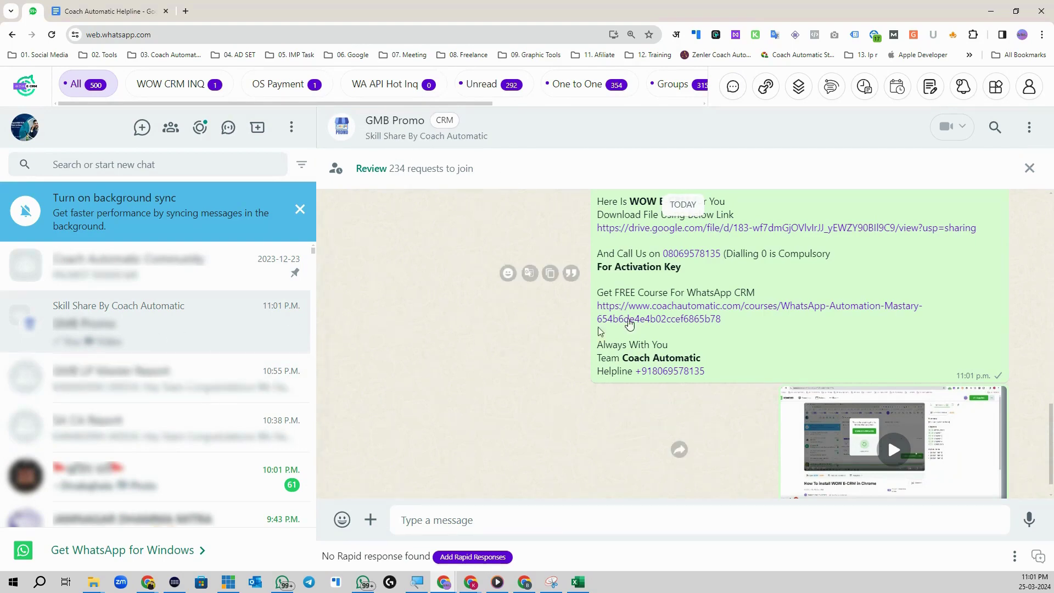
{"action": "scroll", "coordinate": [630, 325], "scroll_direction": "up", "scroll_amount": 3}
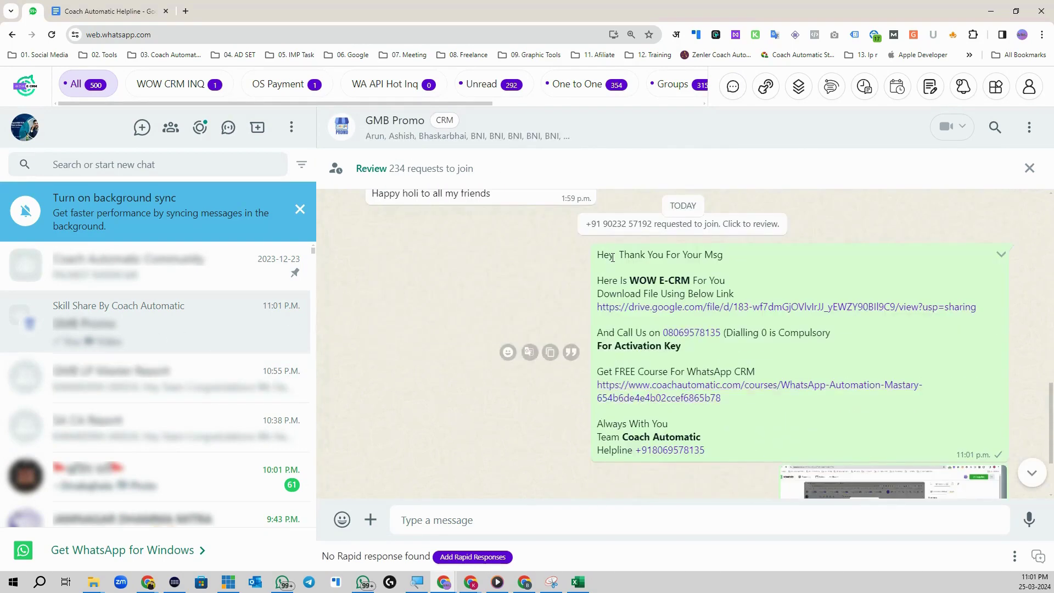
{"action": "left_click_drag", "start_coordinate": [613, 257], "coordinate": [756, 297]}
{"action": "left_click", "coordinate": [720, 265]}
{"action": "left_click_drag", "start_coordinate": [611, 333], "coordinate": [686, 333]}
{"action": "left_click_drag", "start_coordinate": [626, 371], "coordinate": [696, 371]}
{"action": "left_click", "coordinate": [617, 256]}
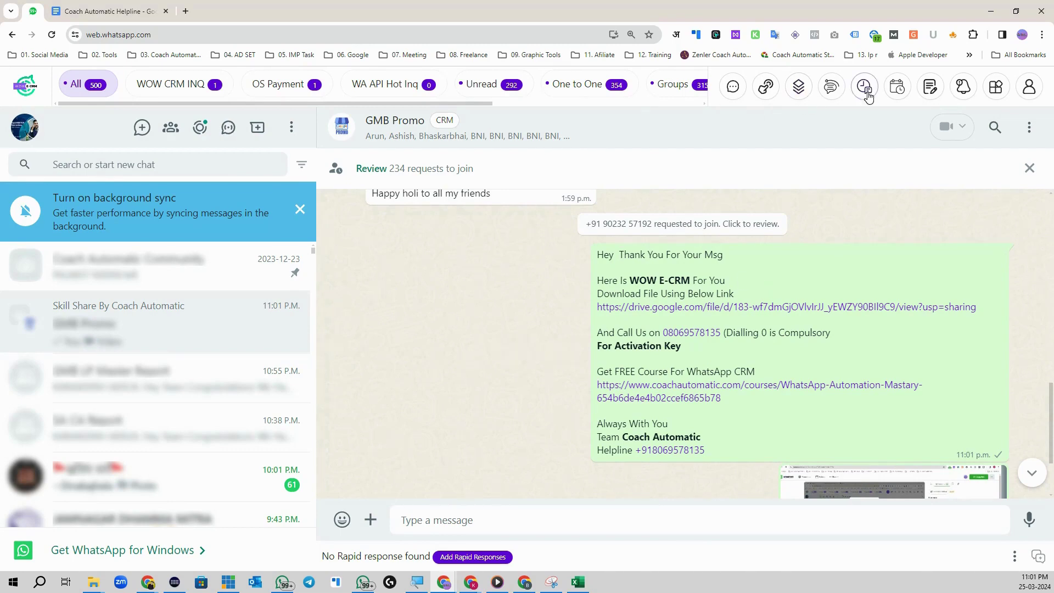
Step: Re-save the WOW E-CRM Download template without changes
{"action": "left_click", "coordinate": [799, 88]}
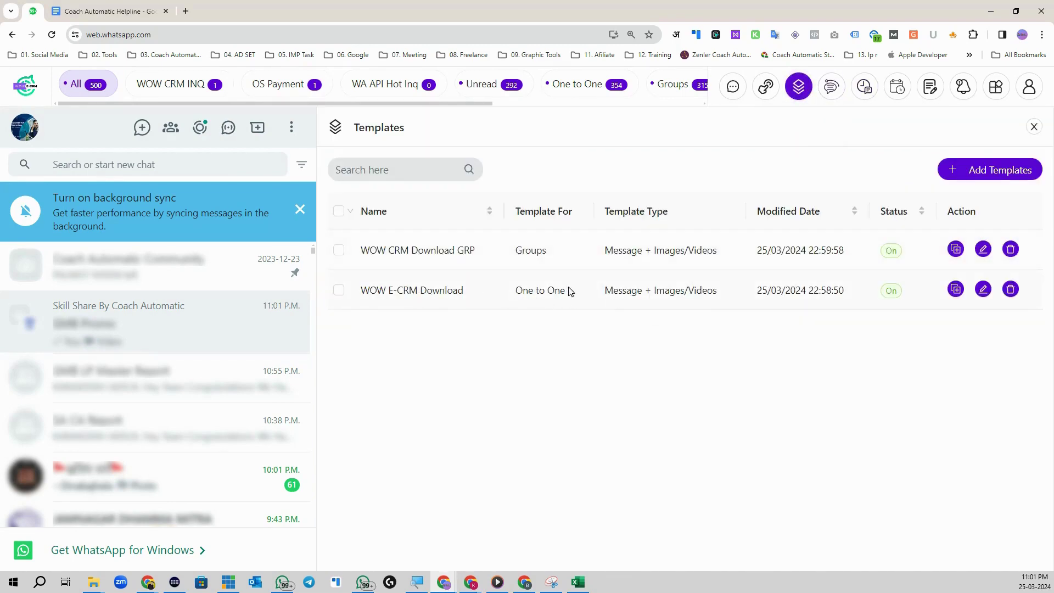
{"action": "left_click", "coordinate": [983, 290]}
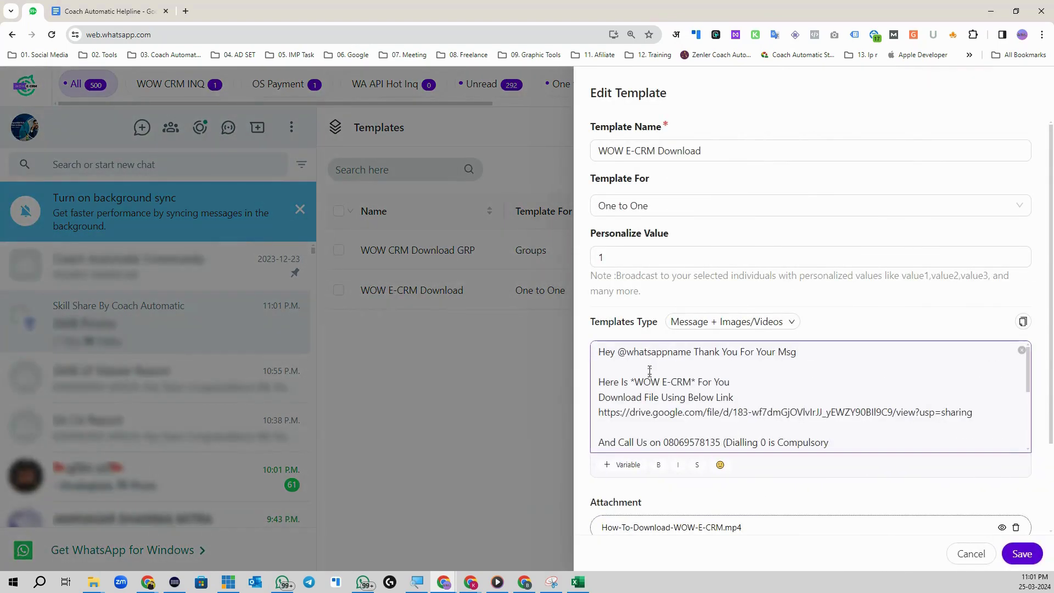
{"action": "left_click_drag", "start_coordinate": [692, 352], "coordinate": [627, 350]}
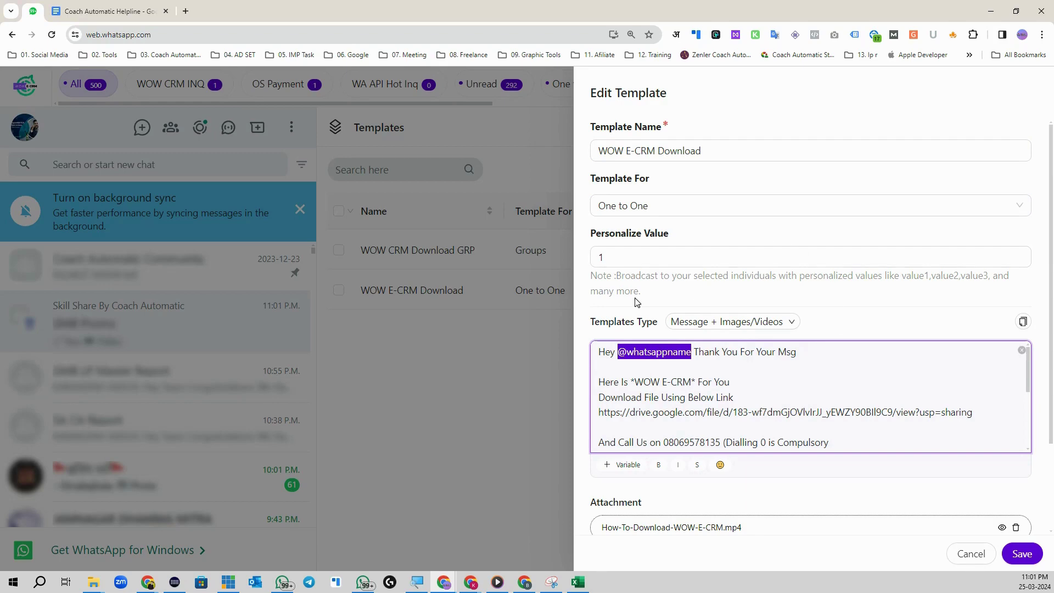
{"action": "scroll", "coordinate": [649, 366], "scroll_direction": "down", "scroll_amount": 2}
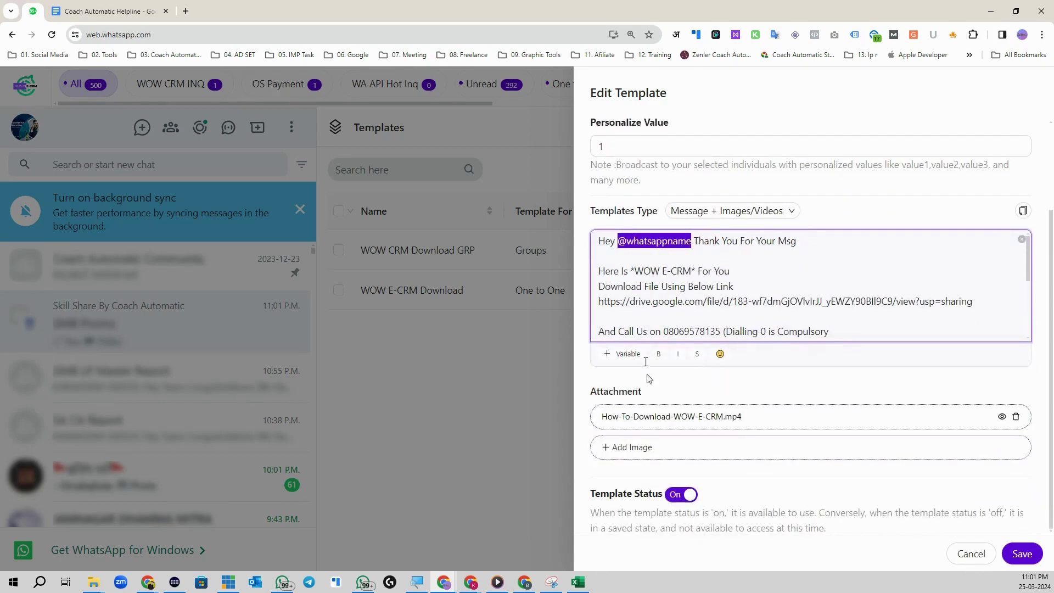
{"action": "left_click", "coordinate": [1021, 553]}
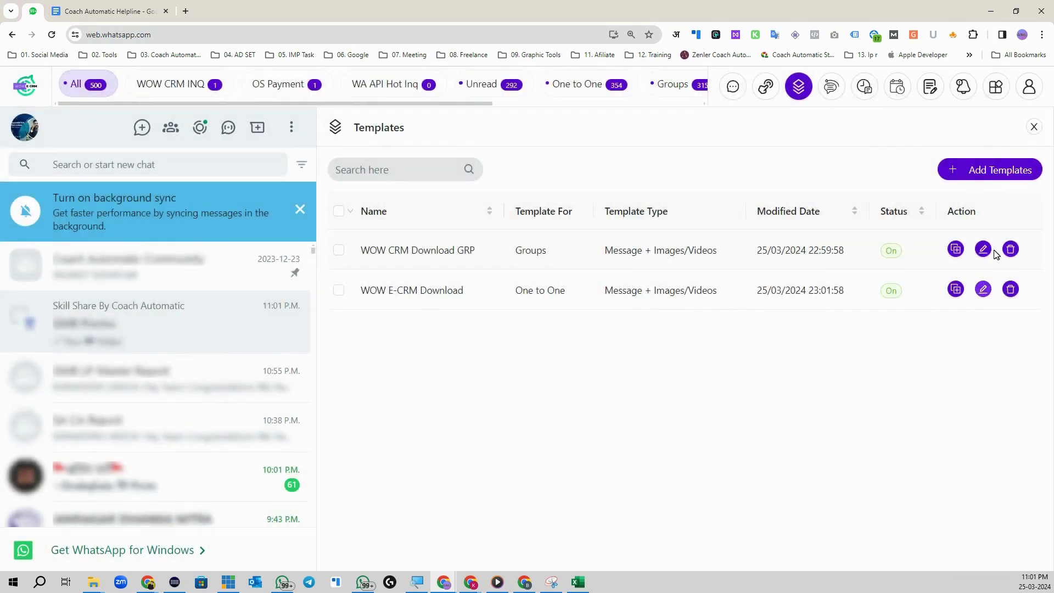
{"action": "left_click", "coordinate": [983, 249]}
{"action": "left_click_drag", "start_coordinate": [694, 266], "coordinate": [619, 267]}
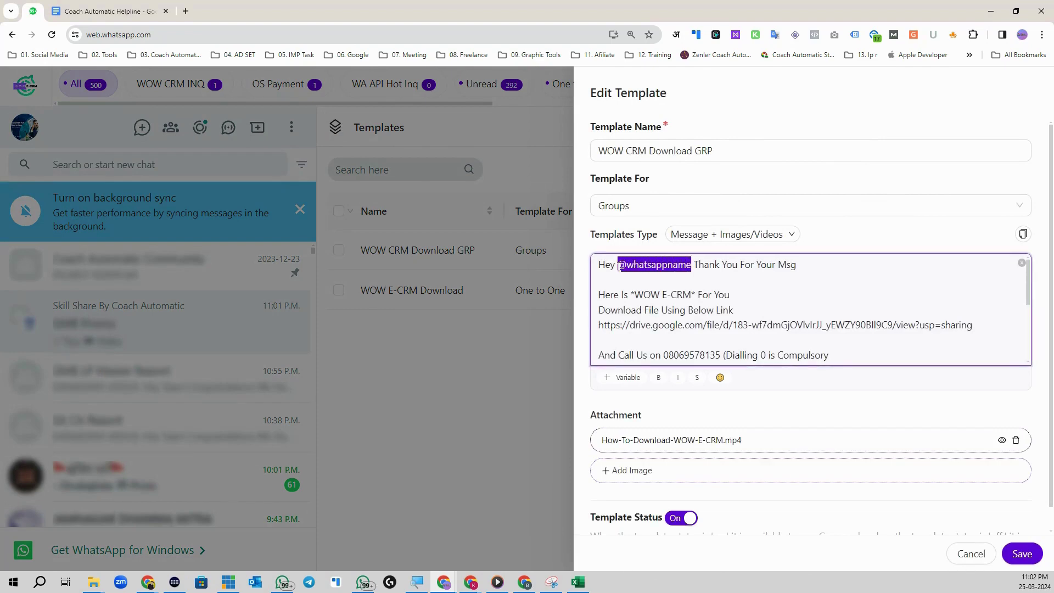
{"action": "key", "text": "BackSpace"}
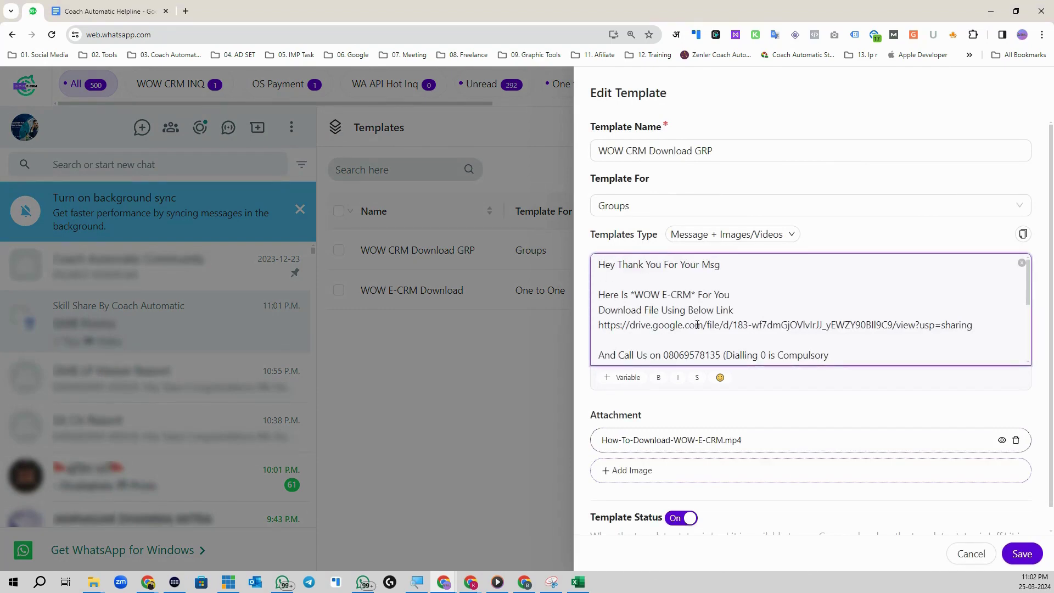
{"action": "left_click", "coordinate": [1021, 554]}
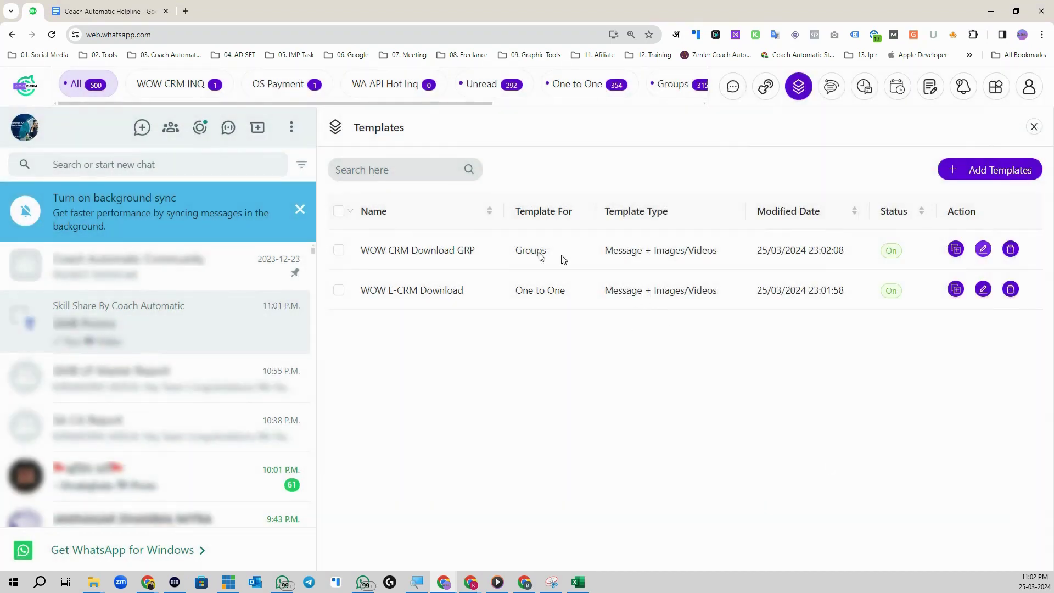
Step: Start a new template 'WOW CRM Download Tab' for Tabs, type Message + Images/Videos
{"action": "left_click", "coordinate": [1005, 170]}
{"action": "left_click", "coordinate": [667, 152]}
{"action": "type", "text": "WOW CRM Download Tab"}
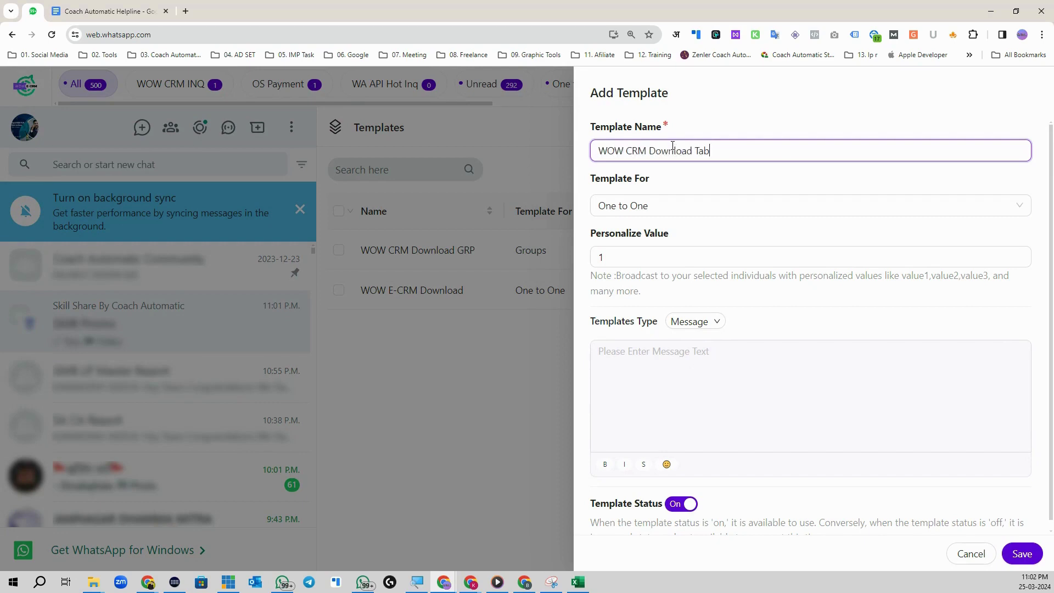
{"action": "left_click", "coordinate": [722, 209]}
{"action": "left_click", "coordinate": [700, 274]}
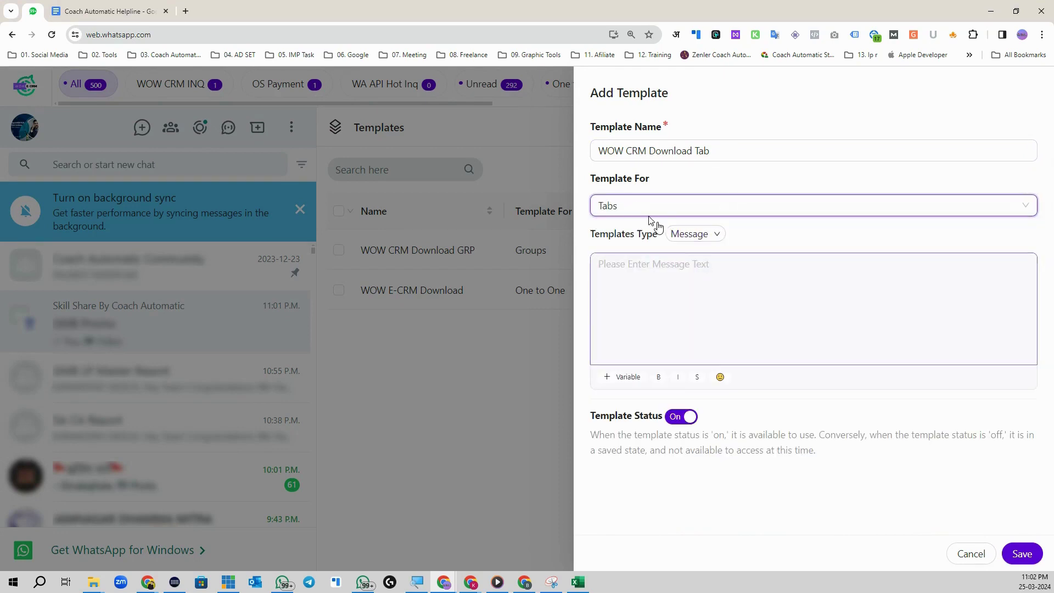
{"action": "left_click", "coordinate": [706, 236]}
{"action": "left_click", "coordinate": [725, 280]}
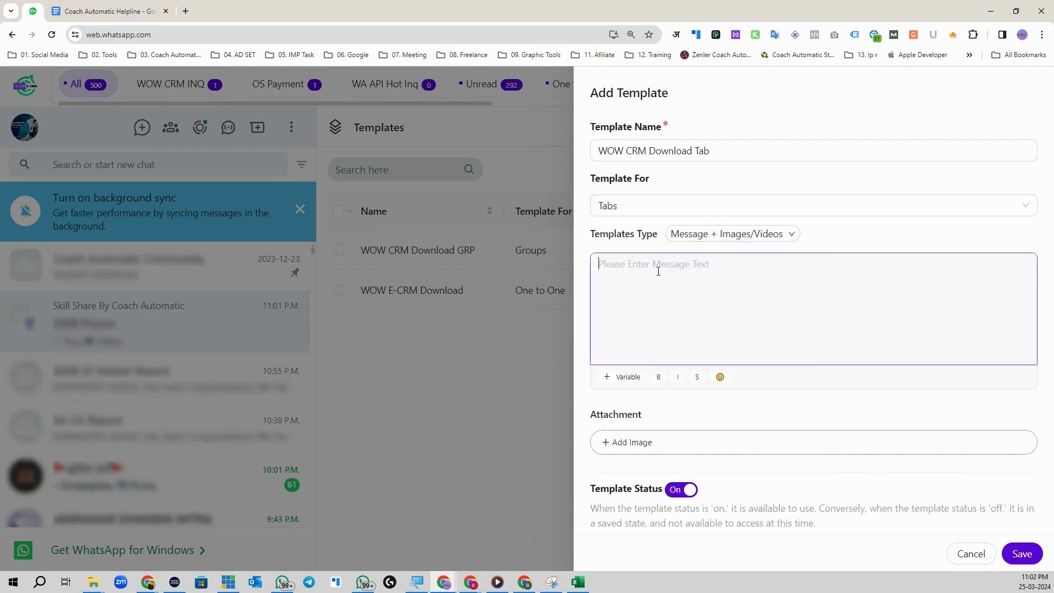
Step: Paste the download message and attach How-To-Download-WOW-E-CRM.mp4 to the template
{"action": "left_click", "coordinate": [659, 271]}
{"action": "key", "text": "ctrl+v"}
{"action": "scroll", "coordinate": [712, 306], "scroll_direction": "up", "scroll_amount": 5}
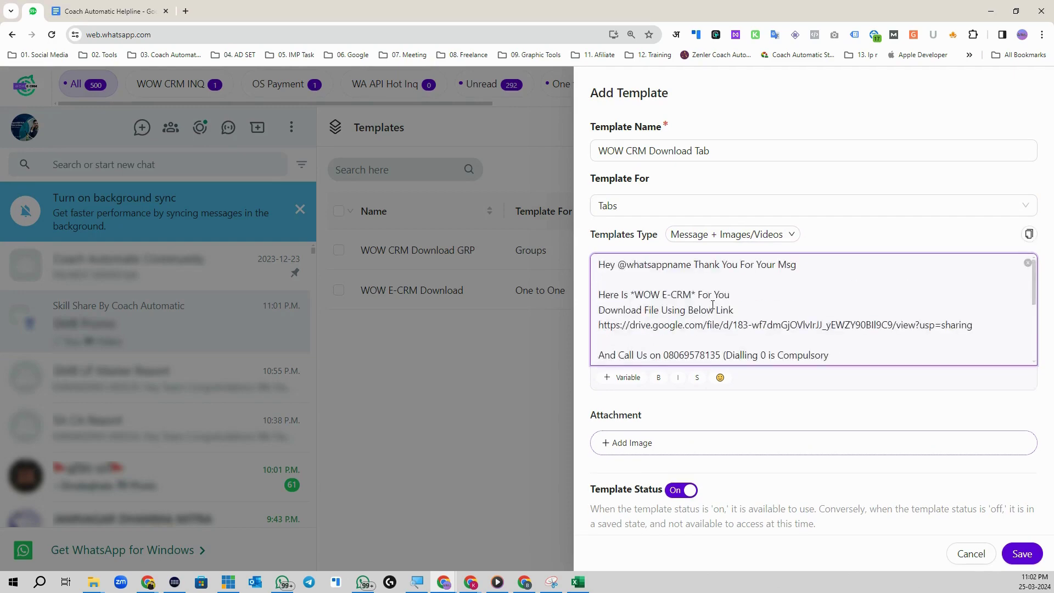
{"action": "left_click_drag", "start_coordinate": [691, 264], "coordinate": [625, 264]}
{"action": "left_click", "coordinate": [698, 276]}
{"action": "left_click", "coordinate": [692, 445]}
{"action": "left_click", "coordinate": [128, 94]}
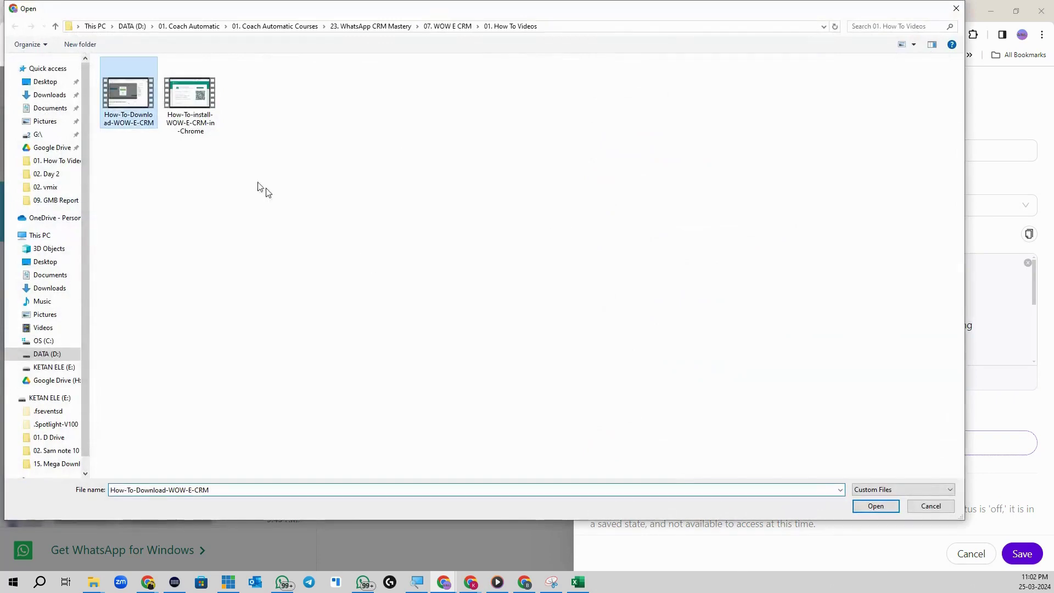
{"action": "left_click", "coordinate": [872, 508]}
{"action": "scroll", "coordinate": [800, 377], "scroll_direction": "down", "scroll_amount": 1}
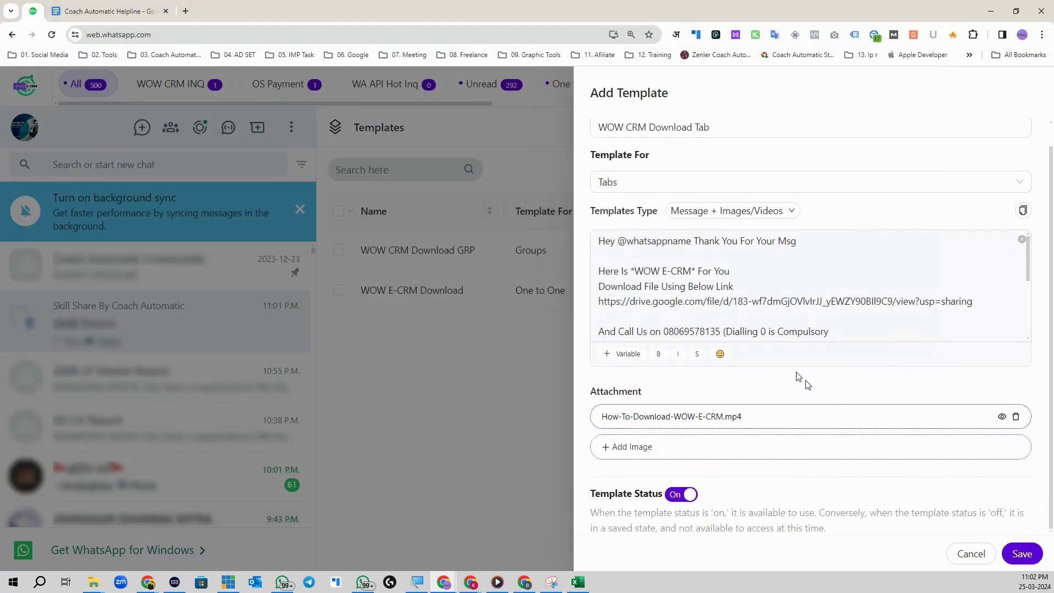
{"action": "left_click", "coordinate": [747, 212]}
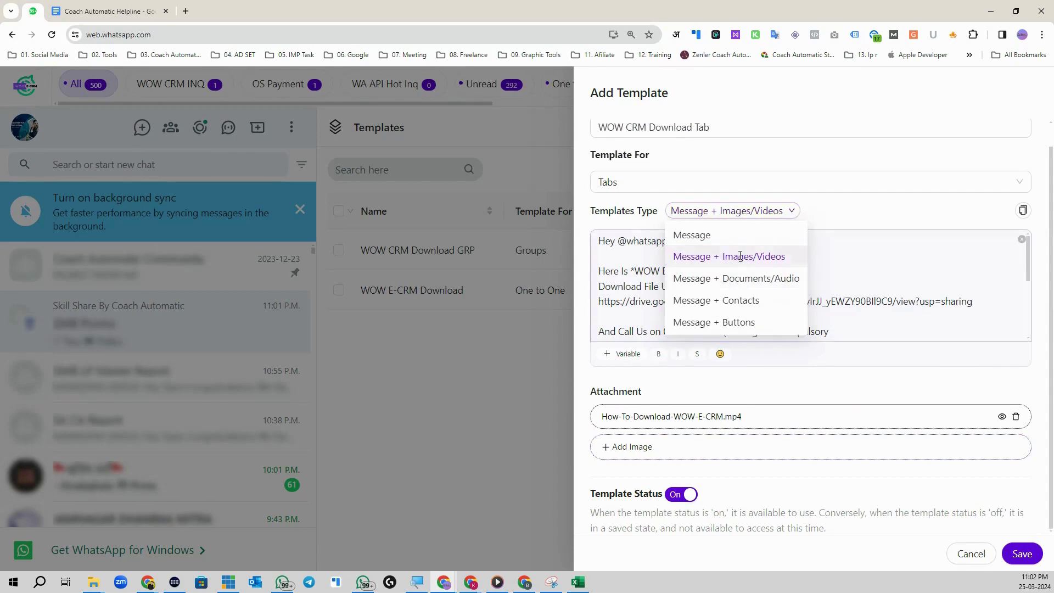
{"action": "left_click", "coordinate": [725, 255]}
Step: Save the tab template and target a broadcast at the WOW CRM INQ tab, 14s–25s interval
{"action": "left_click", "coordinate": [1031, 553]}
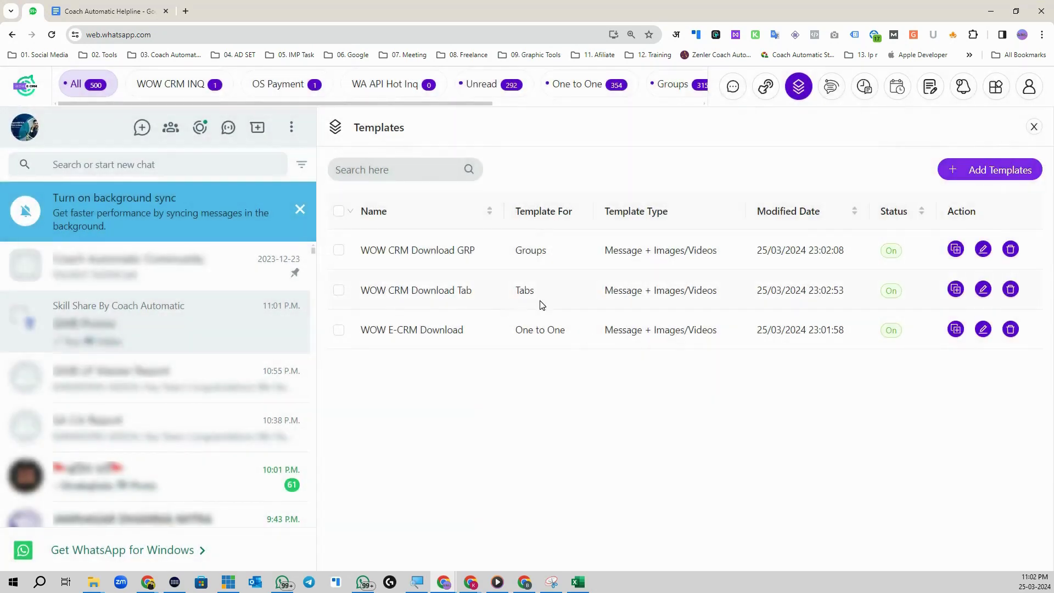
{"action": "left_click", "coordinate": [734, 86]}
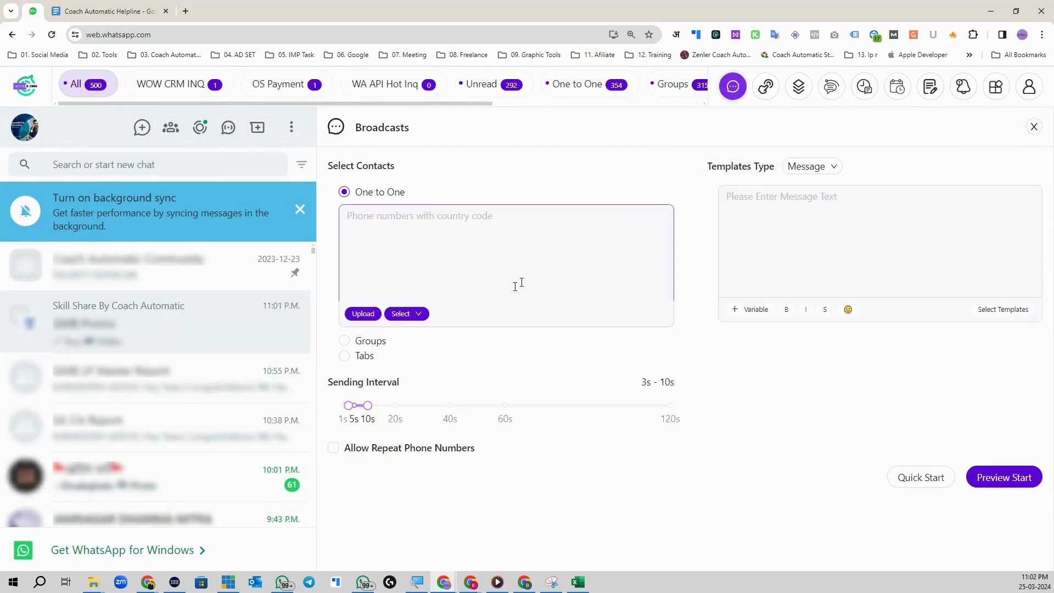
{"action": "left_click", "coordinate": [344, 356]}
{"action": "left_click", "coordinate": [396, 263]}
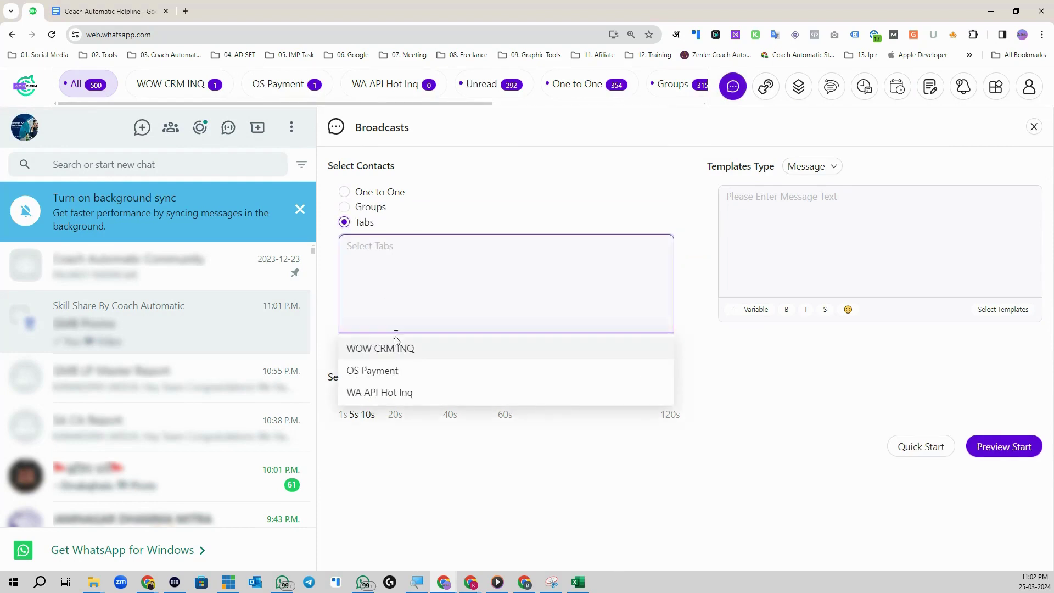
{"action": "left_click", "coordinate": [373, 348]}
{"action": "left_click", "coordinate": [678, 369]}
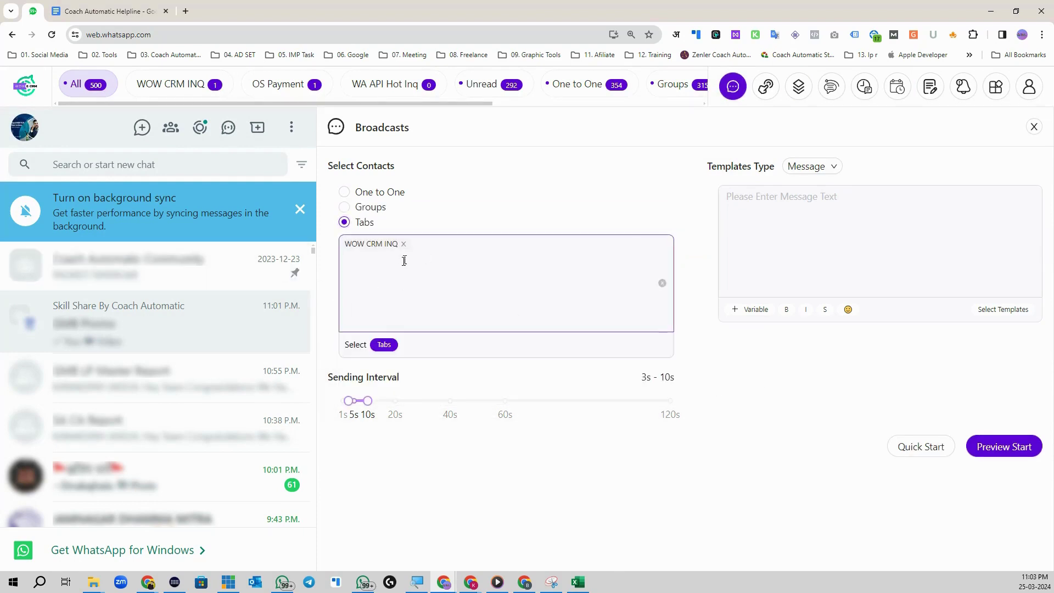
{"action": "left_click", "coordinate": [407, 401]}
{"action": "left_click_drag", "start_coordinate": [348, 400], "coordinate": [379, 401]}
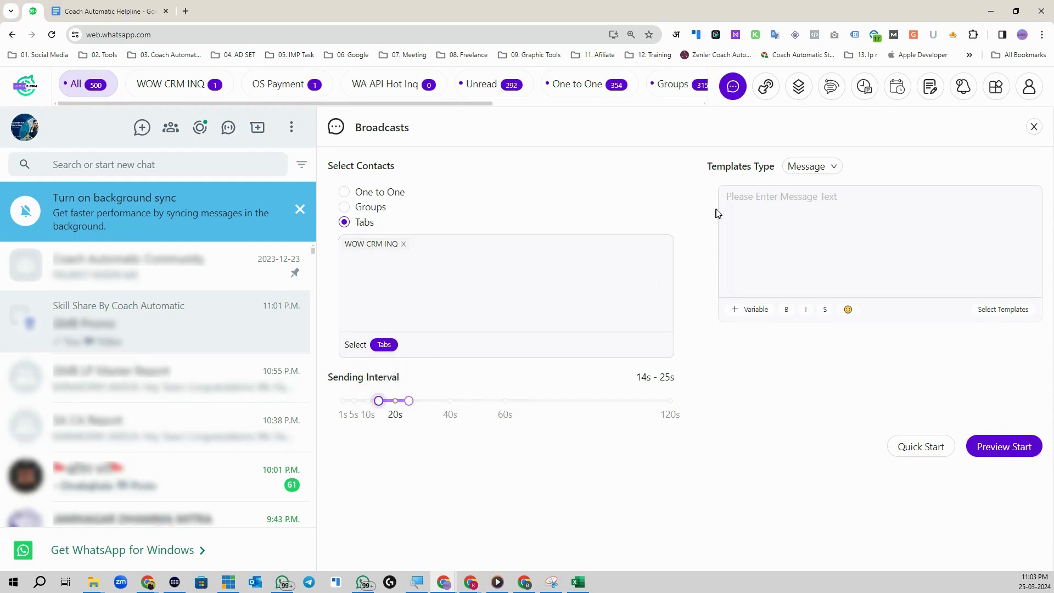
Step: Load the WOW CRM Download Tab template, preview, and start sending the broadcast
{"action": "left_click", "coordinate": [987, 311]}
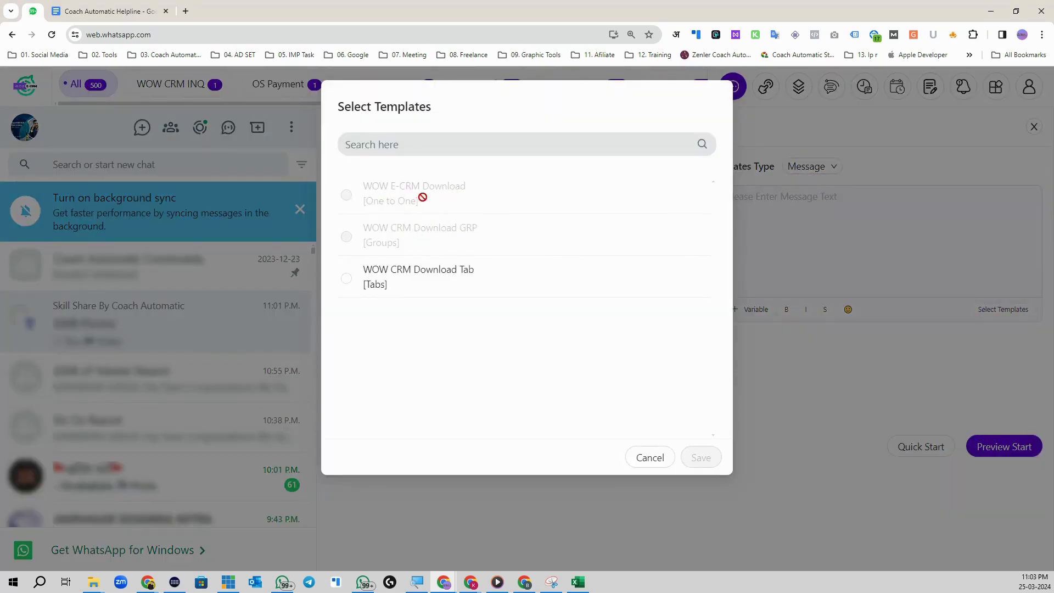
{"action": "left_click", "coordinate": [347, 280]}
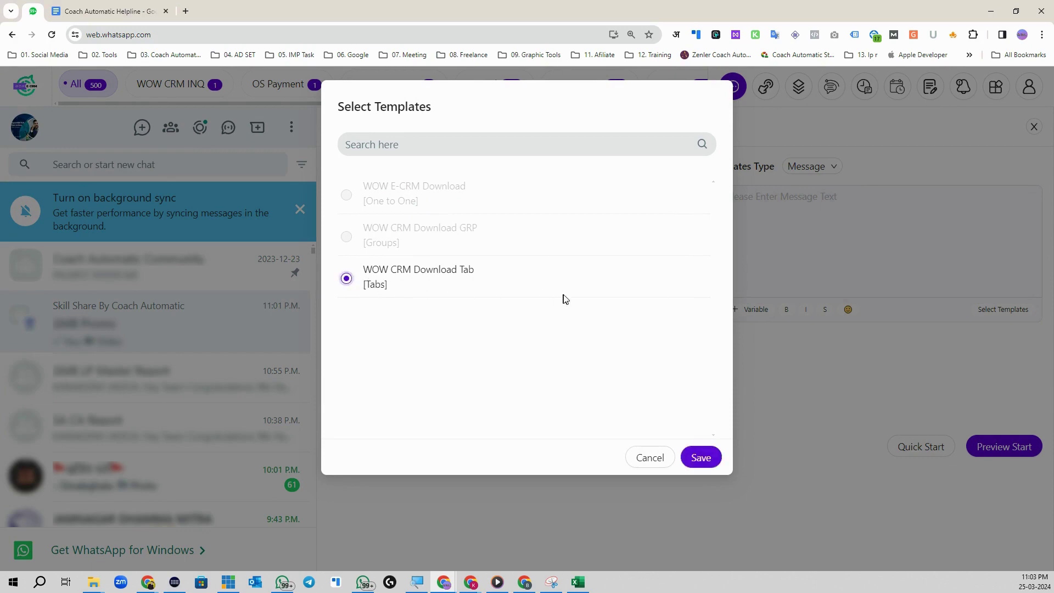
{"action": "left_click", "coordinate": [701, 459]}
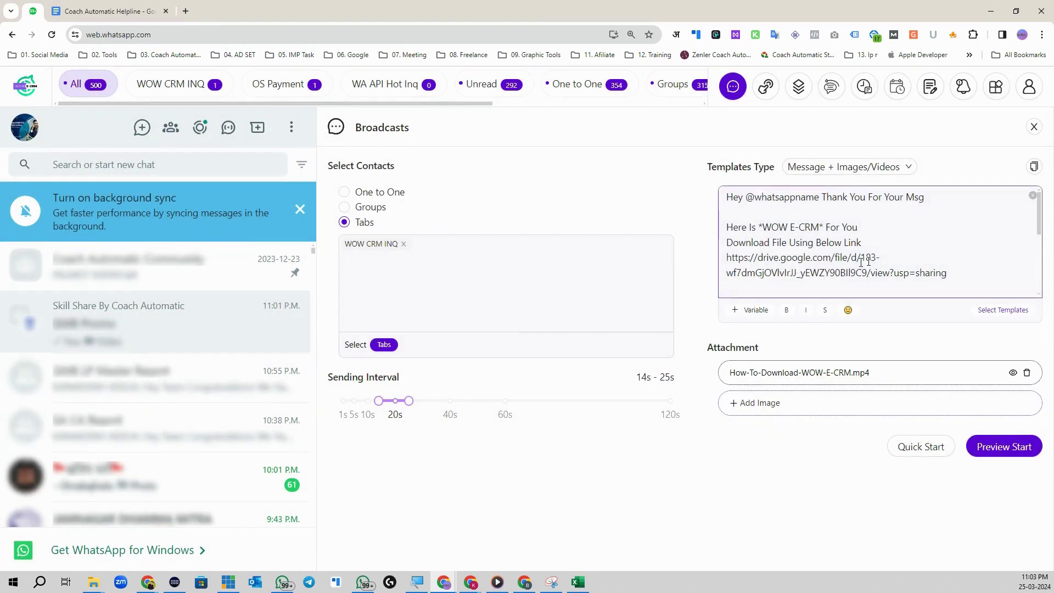
{"action": "left_click", "coordinate": [995, 449]}
{"action": "left_click", "coordinate": [1022, 553]}
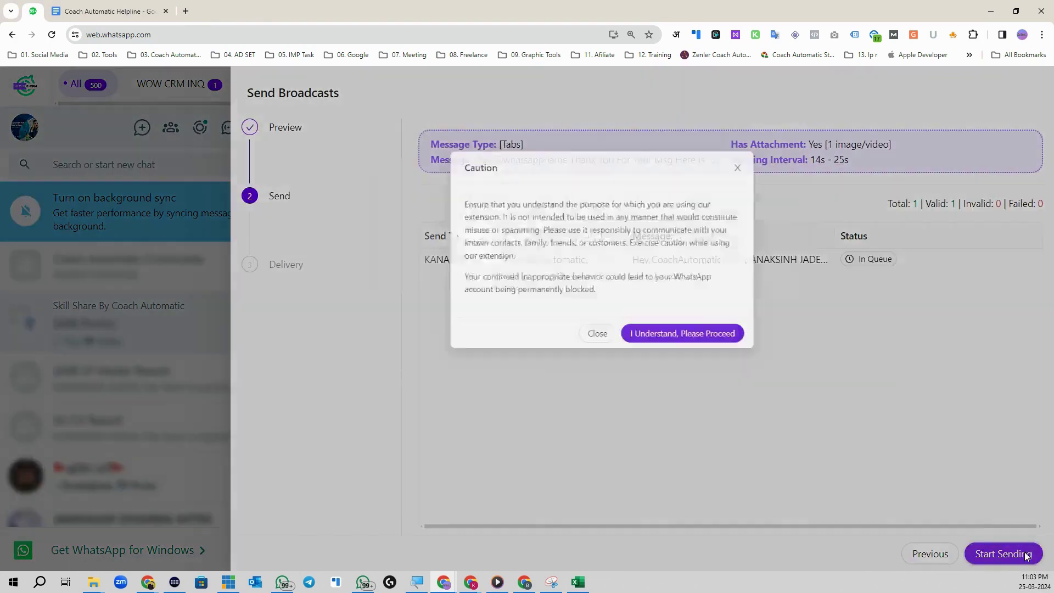
{"action": "left_click", "coordinate": [662, 303]}
{"action": "scroll", "coordinate": [838, 235], "scroll_direction": "down", "scroll_amount": 1}
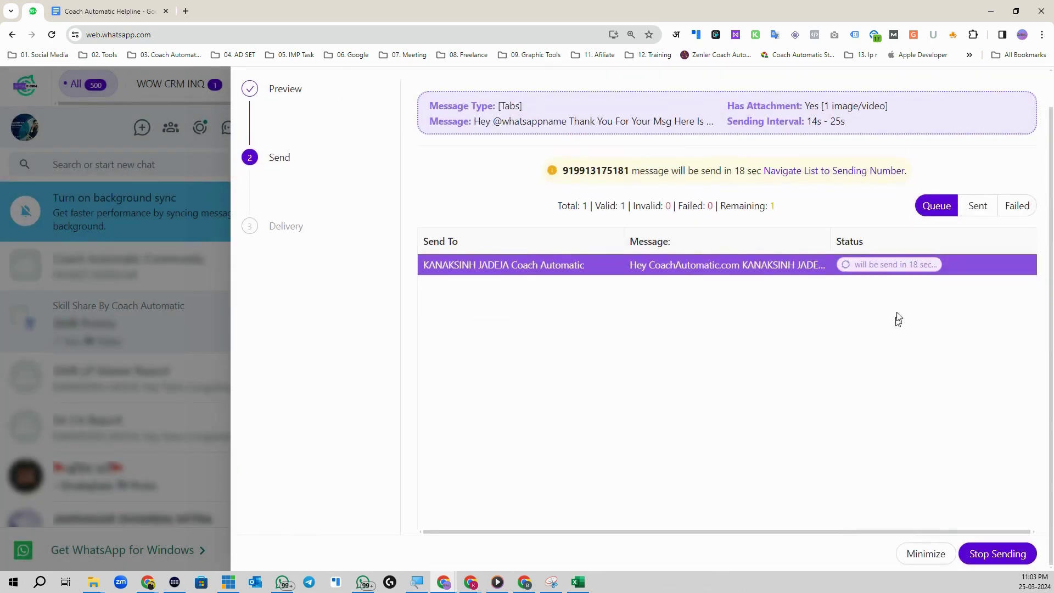
{"action": "left_click", "coordinate": [934, 555]}
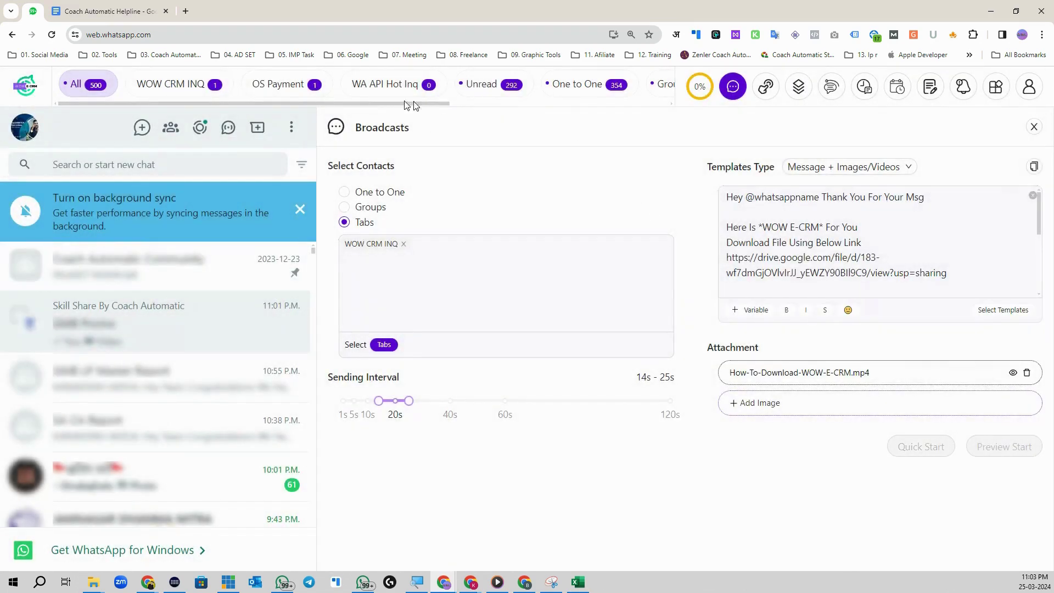
Step: Review the delivered personalised greeting in the WOW CRM INQ chat, then open Schedule Broadcasts
{"action": "left_click", "coordinate": [175, 91]}
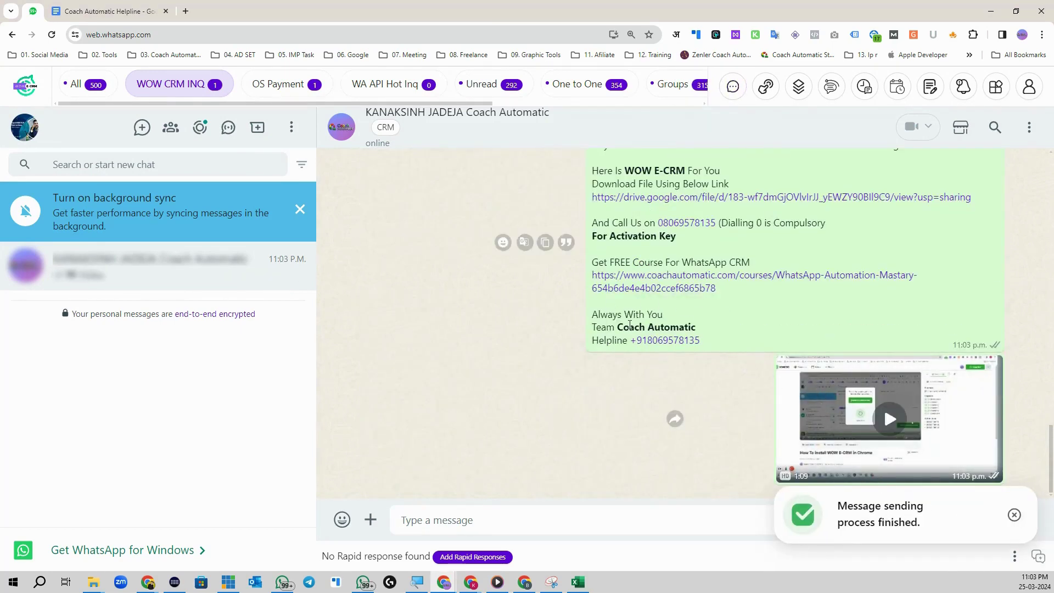
{"action": "scroll", "coordinate": [655, 332], "scroll_direction": "up", "scroll_amount": 3}
{"action": "left_click_drag", "start_coordinate": [599, 309], "coordinate": [808, 322]}
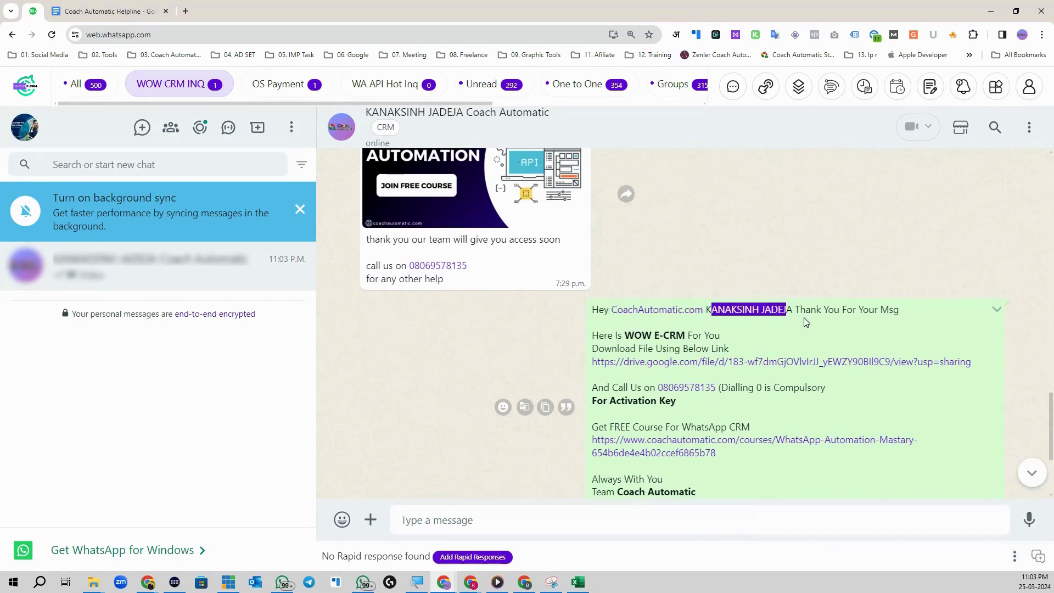
{"action": "scroll", "coordinate": [706, 310], "scroll_direction": "down", "scroll_amount": 3}
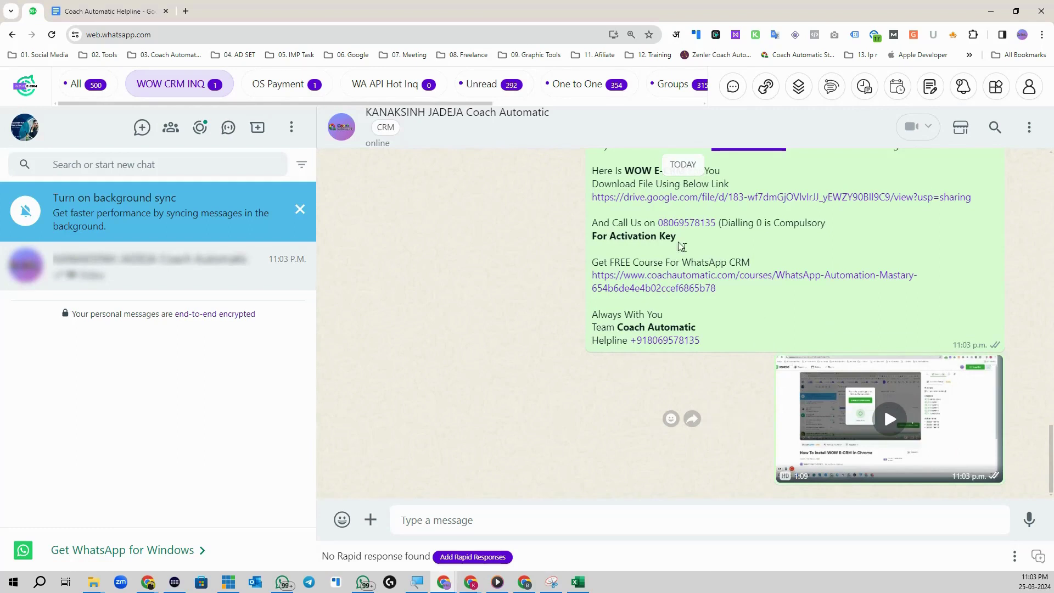
{"action": "left_click", "coordinate": [799, 86]}
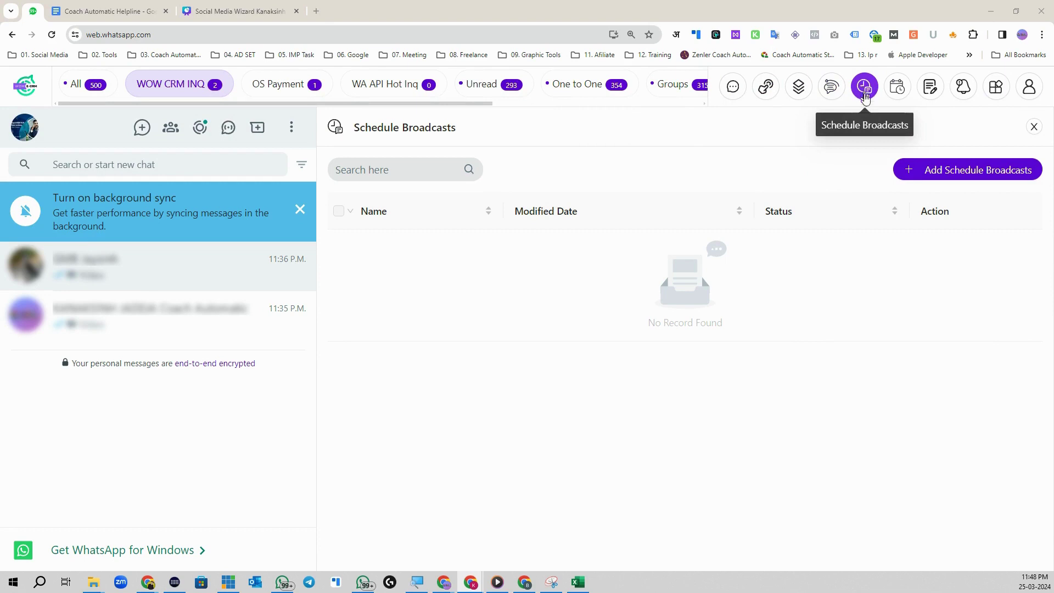
{"action": "left_click", "coordinate": [901, 92]}
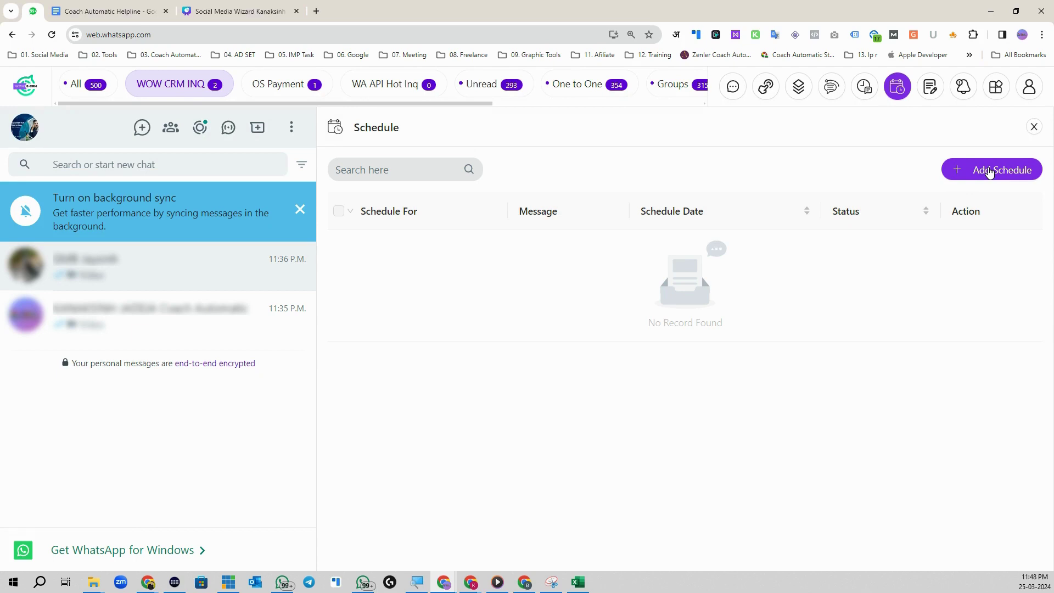
{"action": "left_click", "coordinate": [865, 88]}
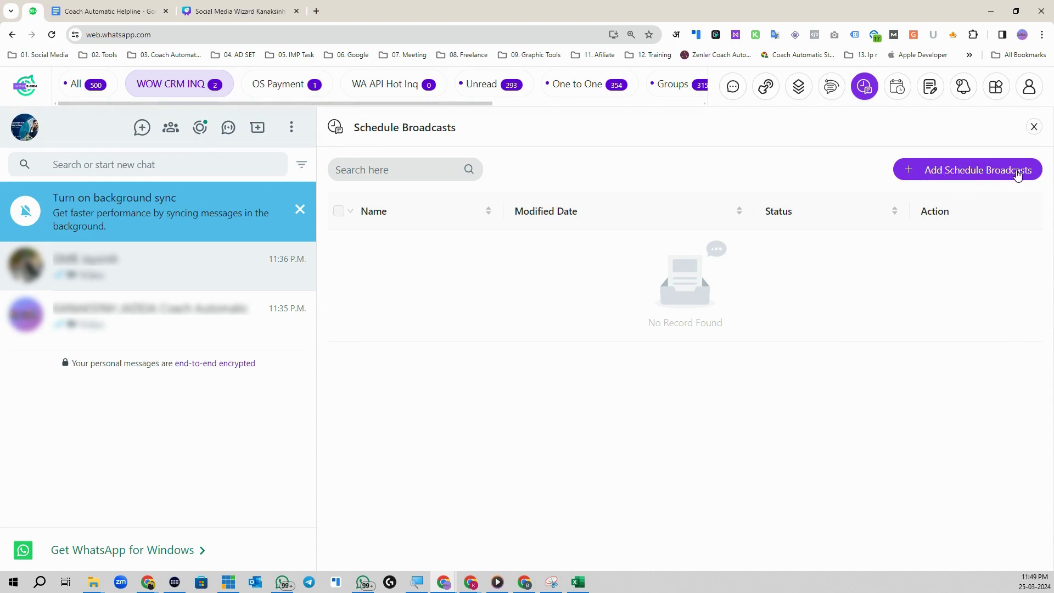
{"action": "left_click", "coordinate": [898, 95]}
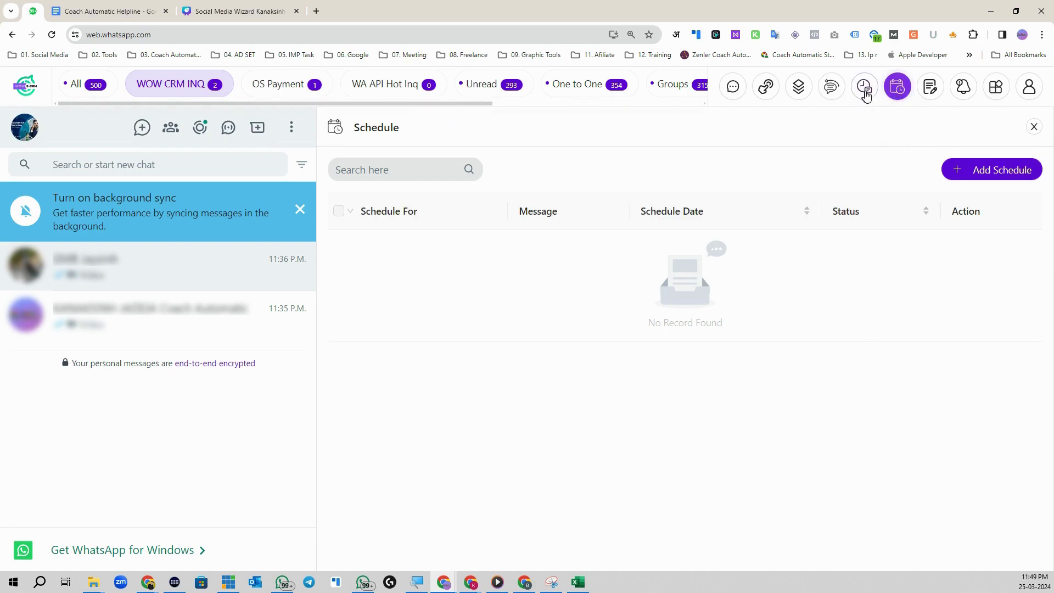
{"action": "left_click", "coordinate": [865, 87]}
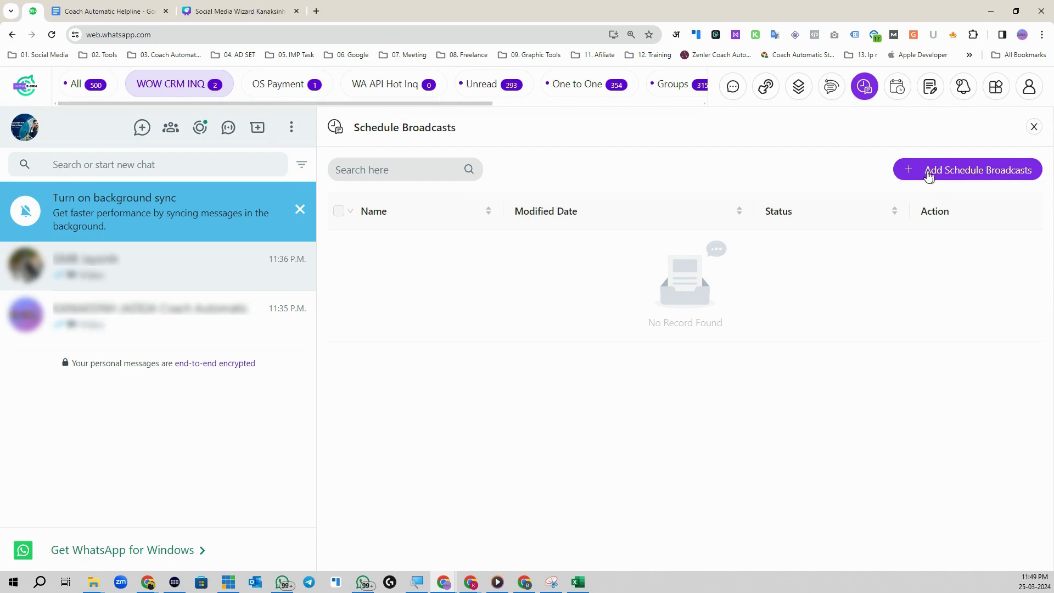
Step: Start a new scheduled broadcast named 'WOW CRM Feedback'
{"action": "left_click", "coordinate": [942, 173]}
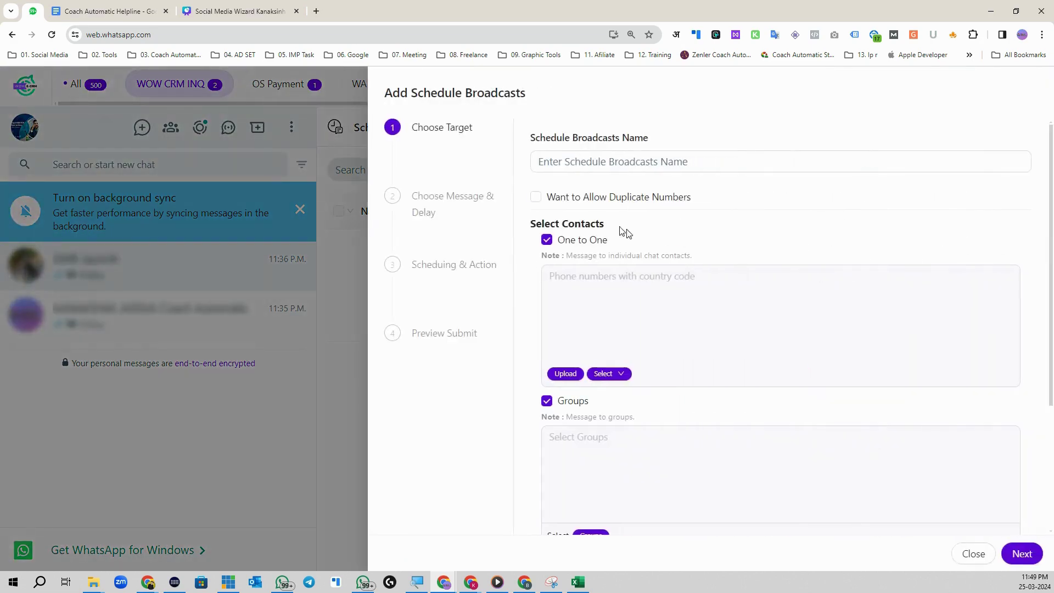
{"action": "left_click", "coordinate": [549, 164]}
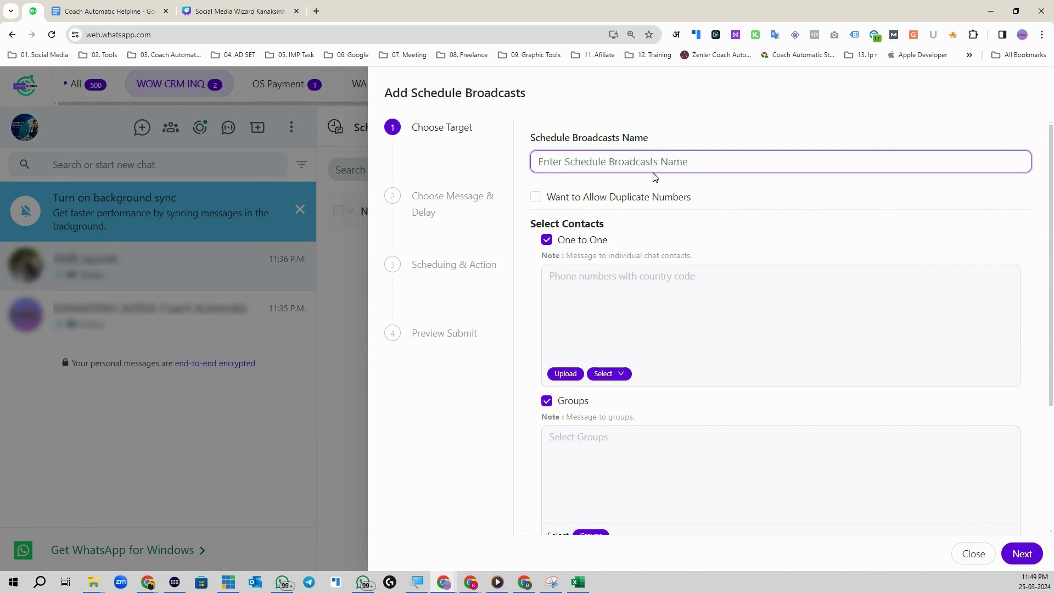
{"action": "type", "text": "WOW CRM FEEDback"}
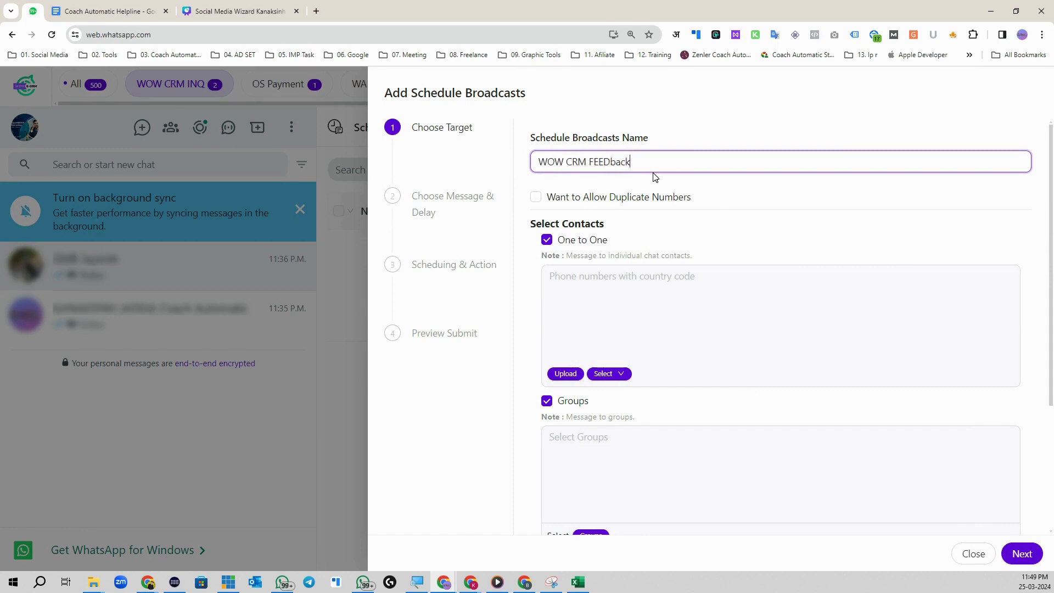
{"action": "right_click", "coordinate": [618, 164]}
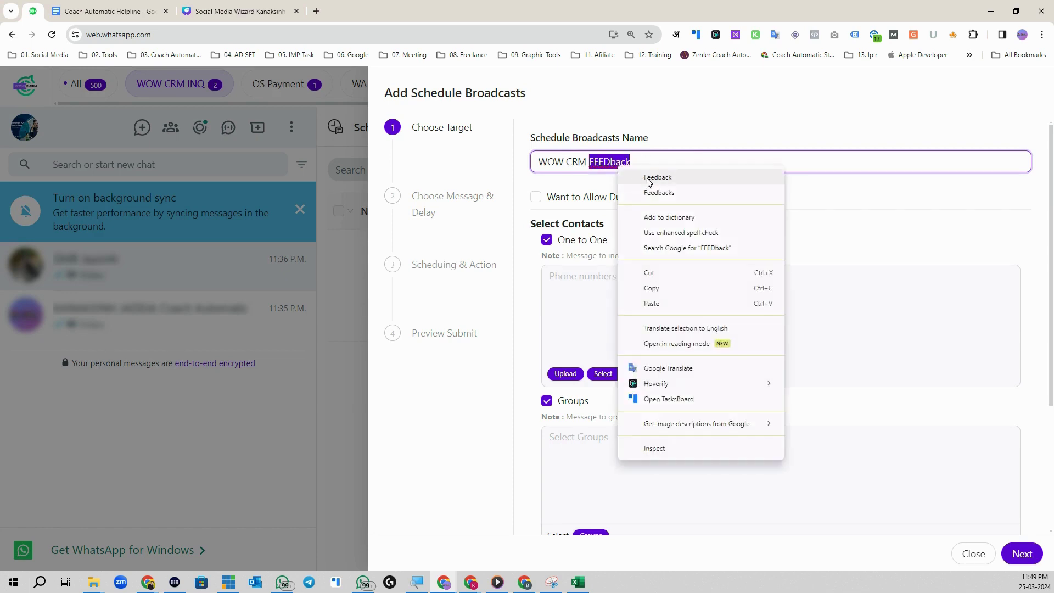
{"action": "left_click", "coordinate": [648, 178]}
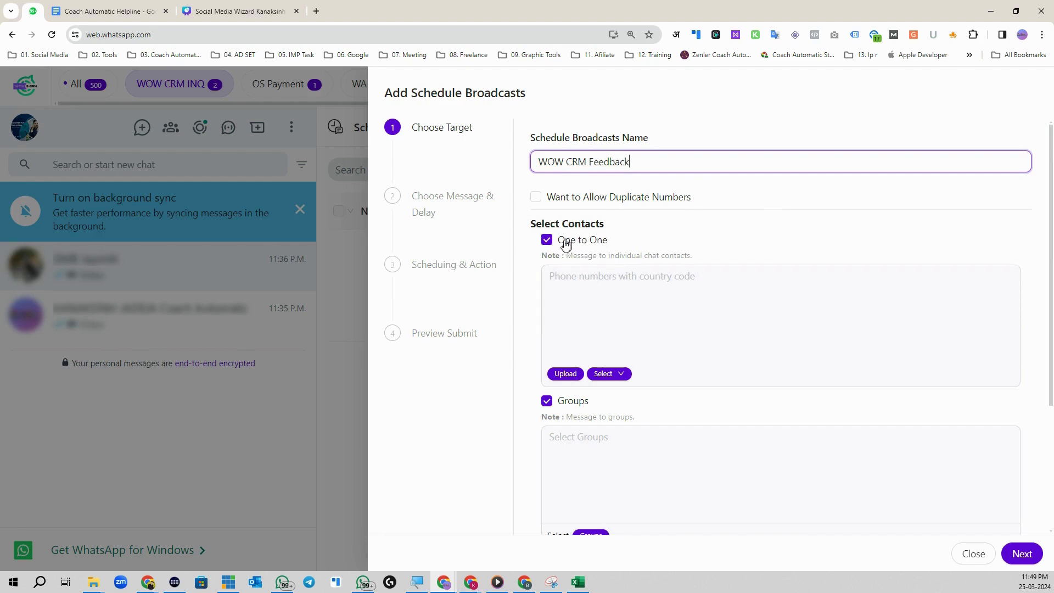
Step: Untick Tabs and Groups so only One to One contacts are targeted
{"action": "scroll", "coordinate": [596, 349], "scroll_direction": "down", "scroll_amount": 3}
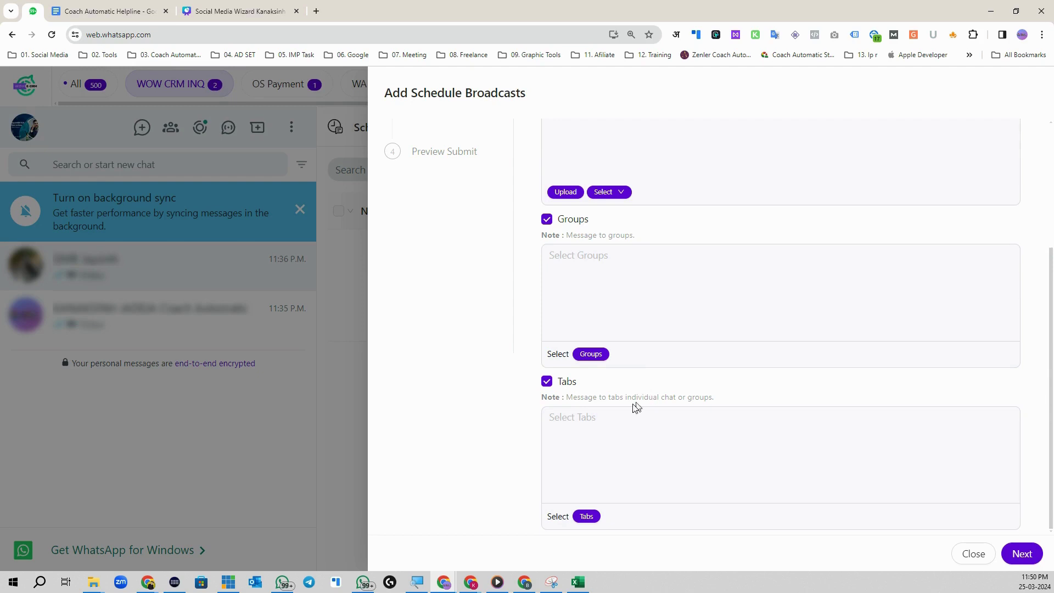
{"action": "scroll", "coordinate": [642, 396], "scroll_direction": "up", "scroll_amount": 3}
{"action": "scroll", "coordinate": [563, 344], "scroll_direction": "down", "scroll_amount": 3}
{"action": "left_click", "coordinate": [546, 383]}
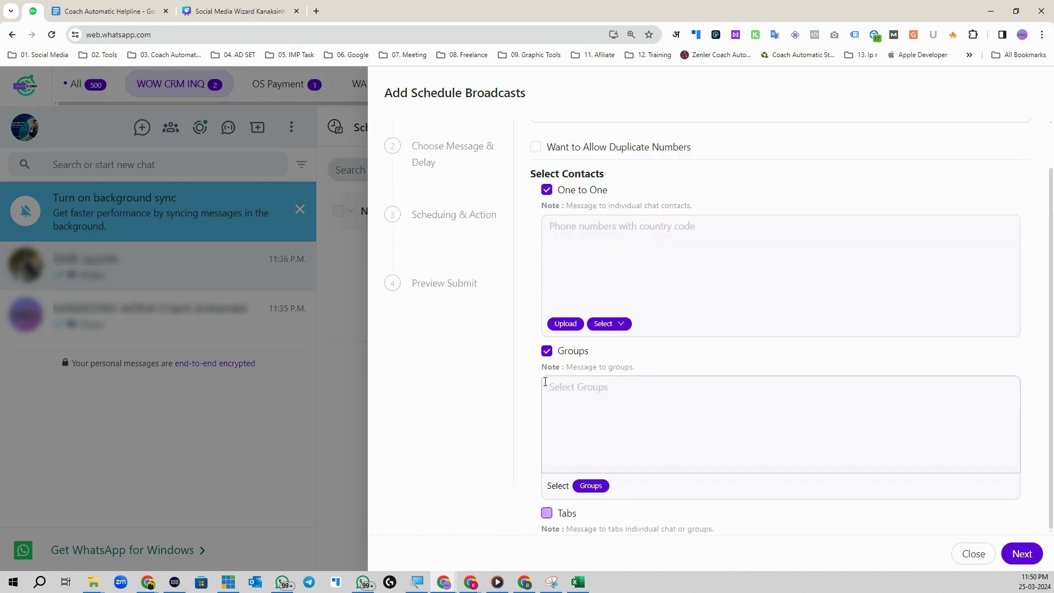
{"action": "left_click", "coordinate": [547, 349]}
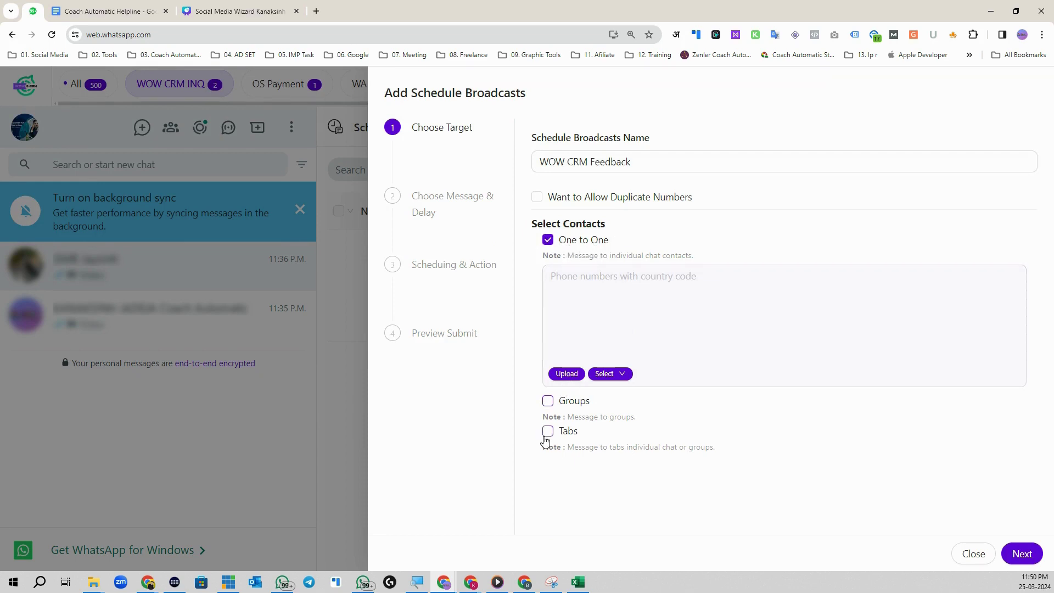
{"action": "left_click", "coordinate": [562, 276]}
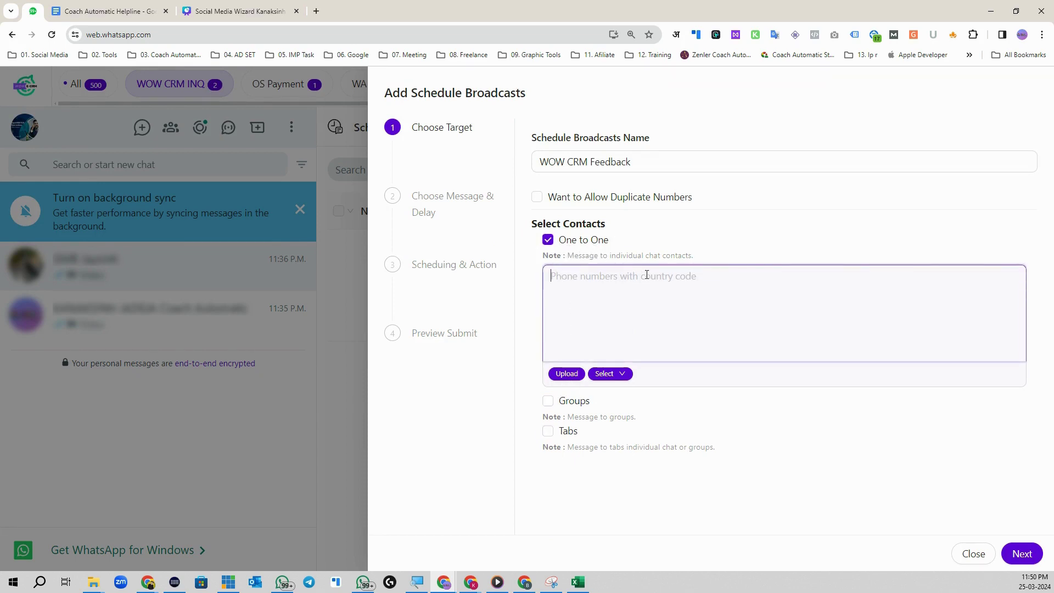
Step: Wait out the unresponsive-page prompt and open Upload Contacts for CSV, Excel or text import
{"action": "left_click", "coordinate": [610, 374]}
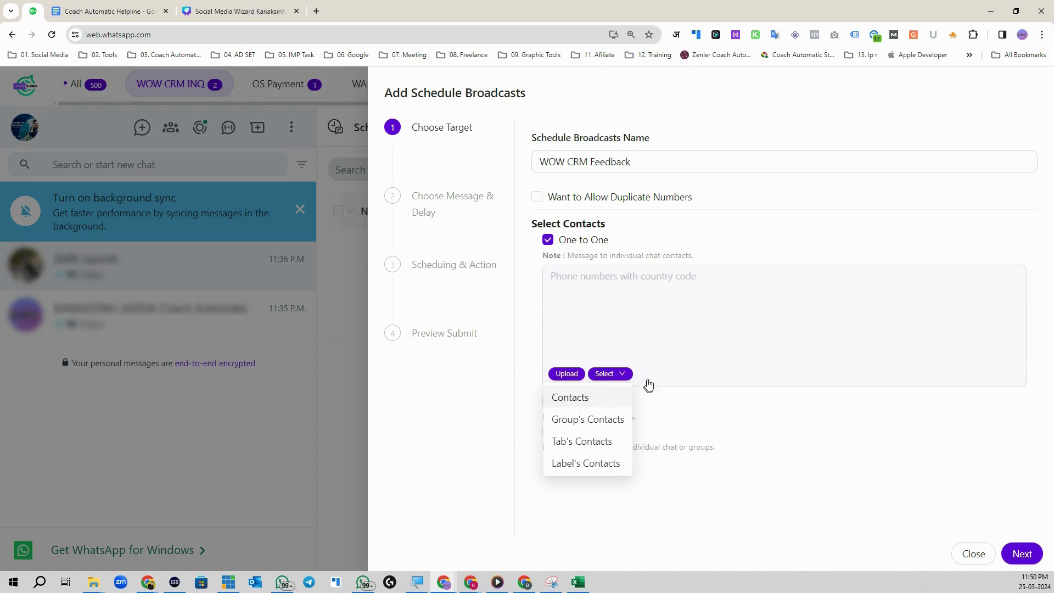
{"action": "left_click", "coordinate": [565, 161]}
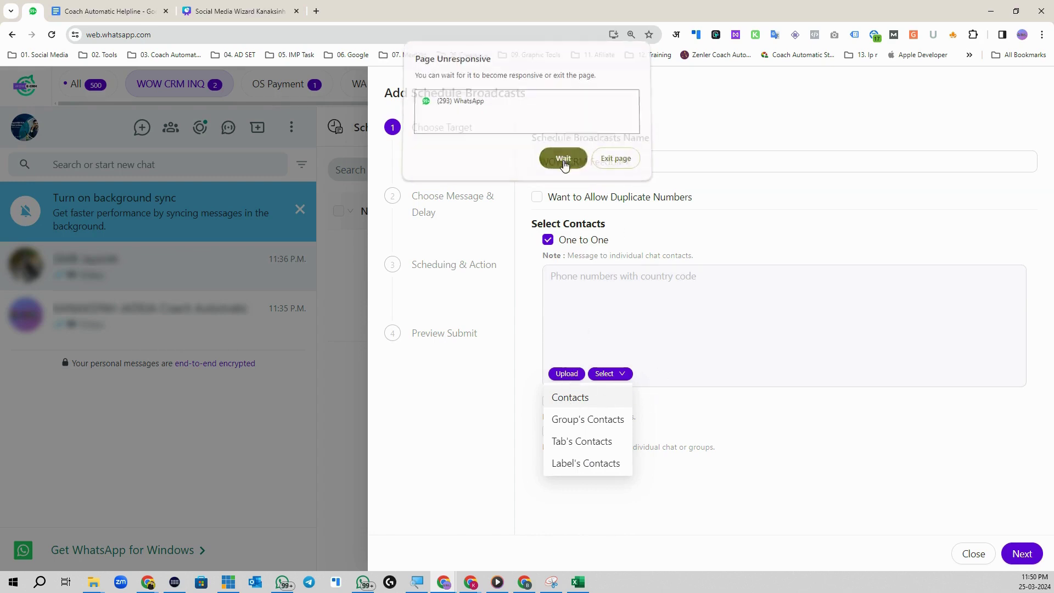
{"action": "left_click", "coordinate": [691, 309]}
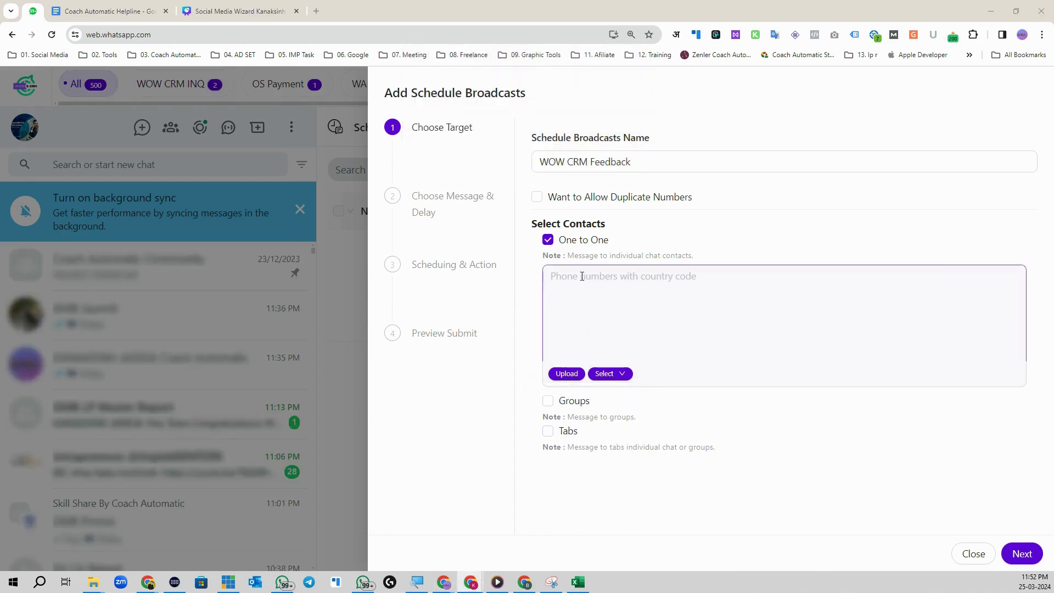
{"action": "left_click", "coordinate": [566, 375]}
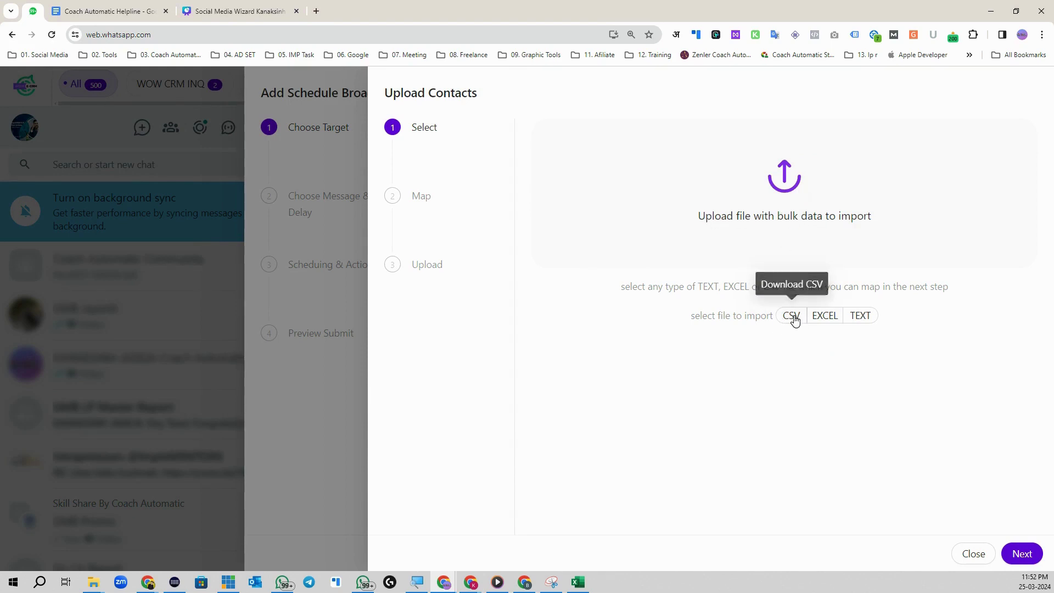
Step: Download the sample contacts file, save it as 'contact_upload CSV', and open it in Excel
{"action": "left_click", "coordinate": [792, 316]}
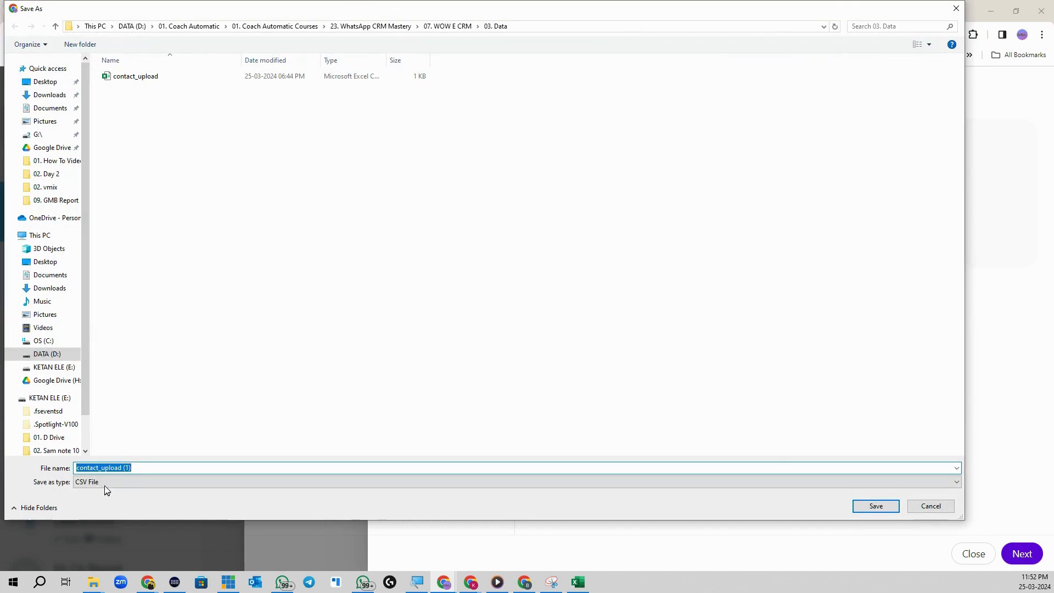
{"action": "left_click", "coordinate": [124, 468]}
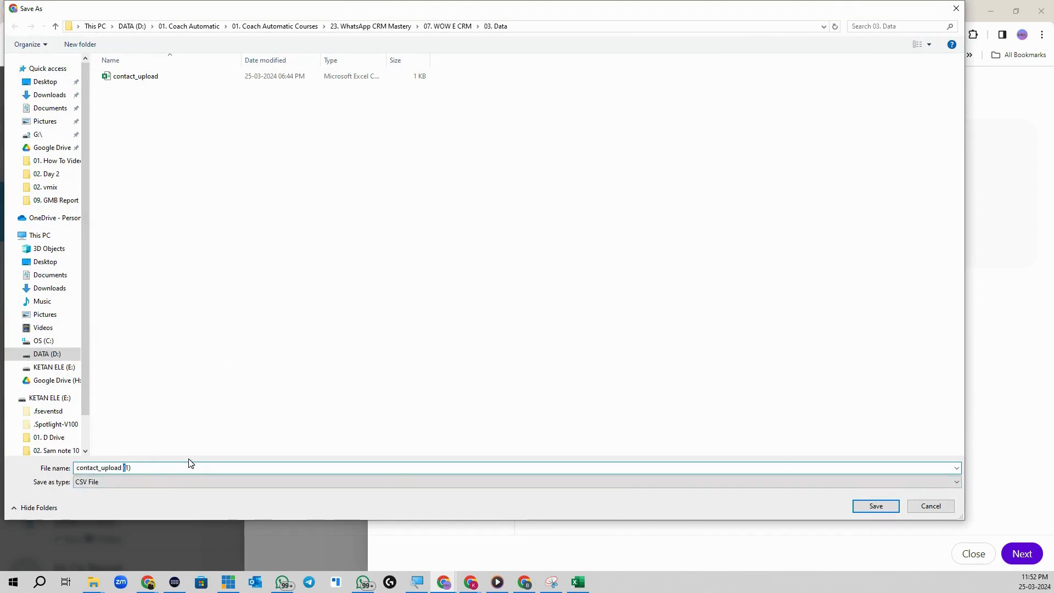
{"action": "key", "text": "BackSpace"}
{"action": "key", "text": "BackSpace"}
{"action": "key", "text": "BackSpace"}
{"action": "key", "text": "Delete"}
{"action": "key", "text": "Delete"}
{"action": "left_click", "coordinate": [870, 508]}
{"action": "left_click", "coordinate": [903, 65]}
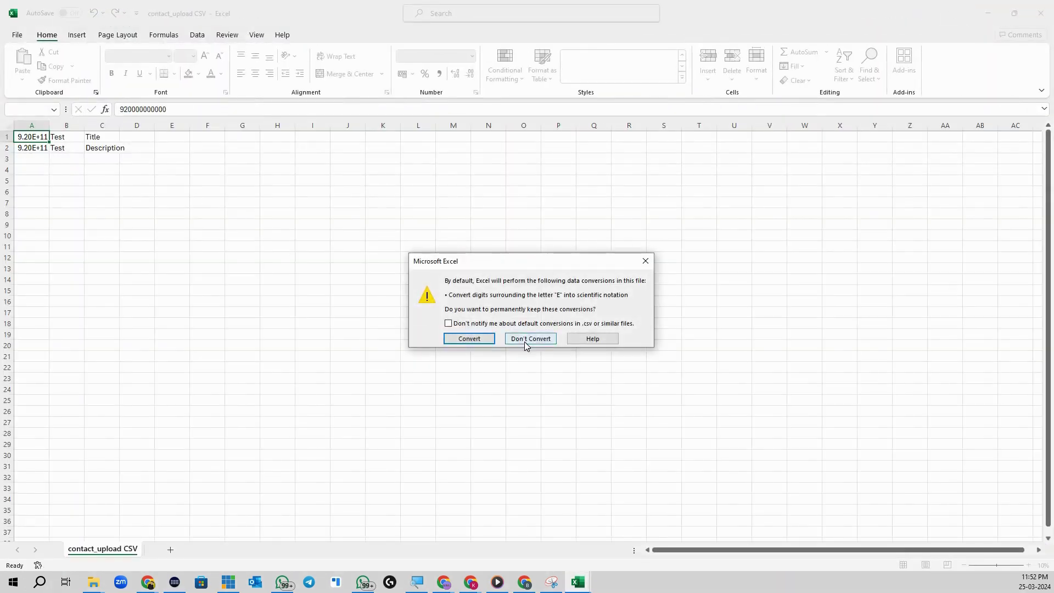
Step: Format column A as Number with no decimal places so phone numbers display in full
{"action": "left_click", "coordinate": [530, 340]}
{"action": "scroll", "coordinate": [106, 206], "scroll_direction": "up", "scroll_amount": 12}
{"action": "left_click", "coordinate": [127, 142]}
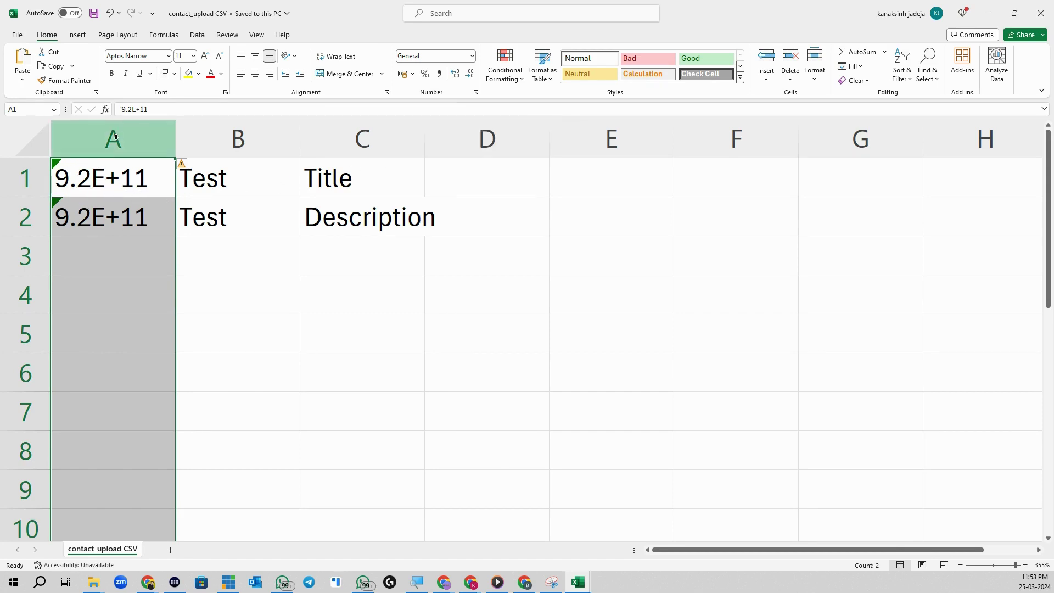
{"action": "left_click", "coordinate": [471, 56]}
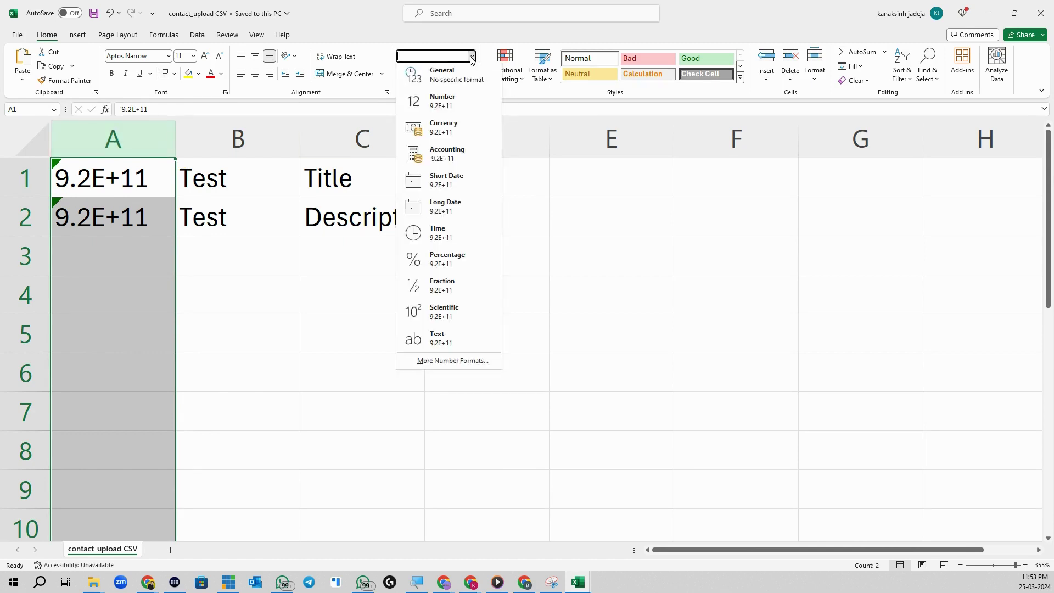
{"action": "left_click", "coordinate": [463, 106]}
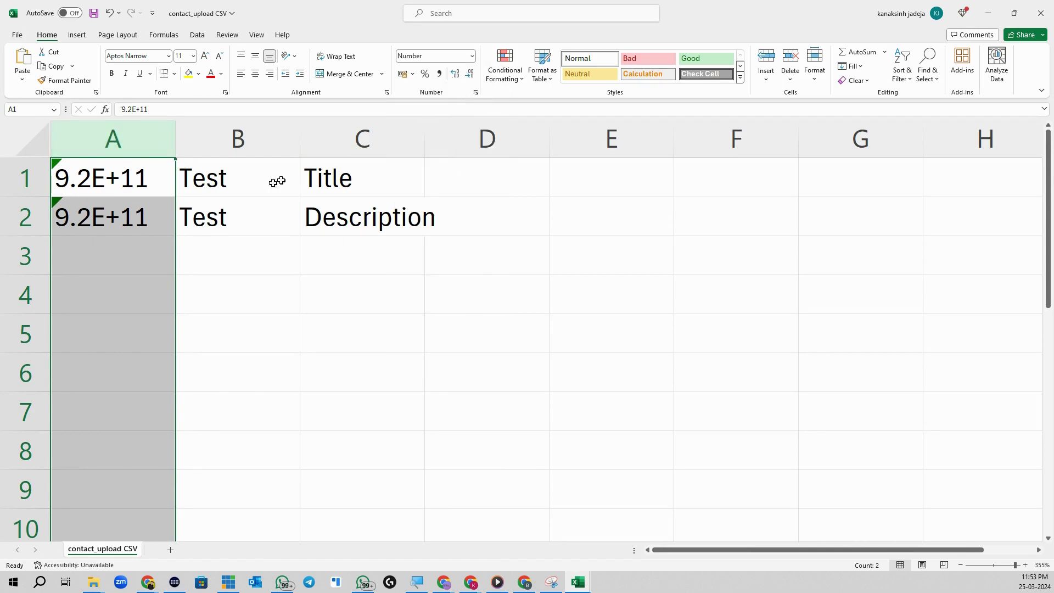
{"action": "left_click", "coordinate": [129, 110]}
{"action": "key", "text": "BackSpace"}
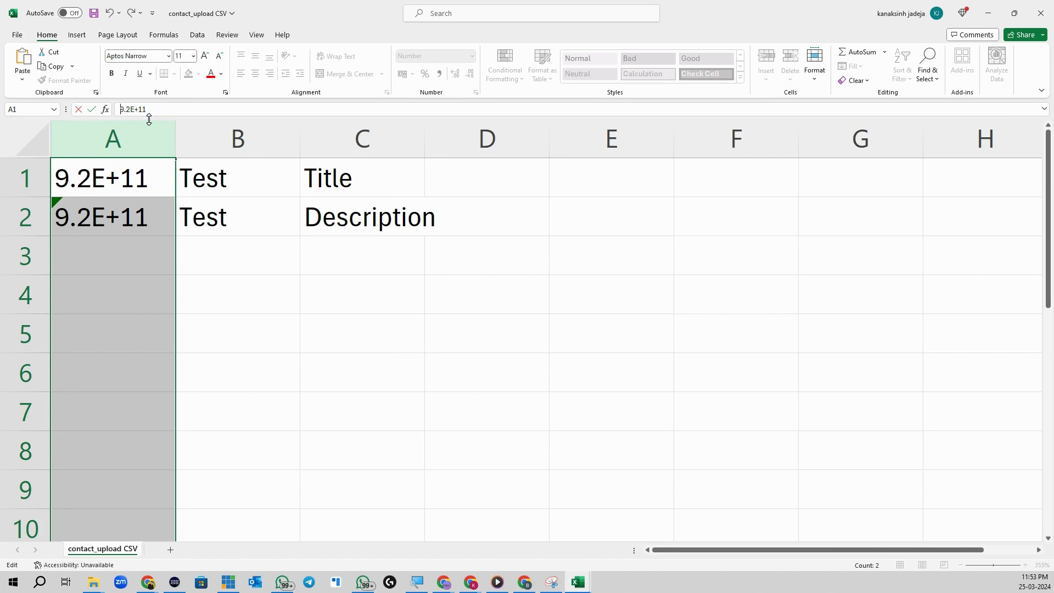
{"action": "key", "text": "Return"}
{"action": "left_click", "coordinate": [138, 168]}
{"action": "left_click", "coordinate": [158, 138]}
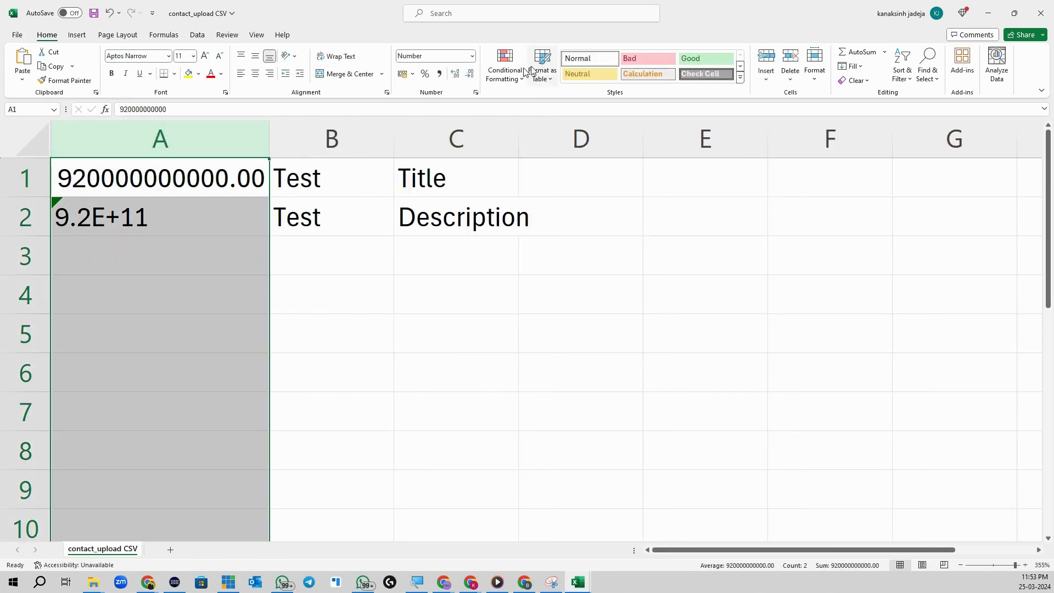
{"action": "left_click", "coordinate": [471, 74]}
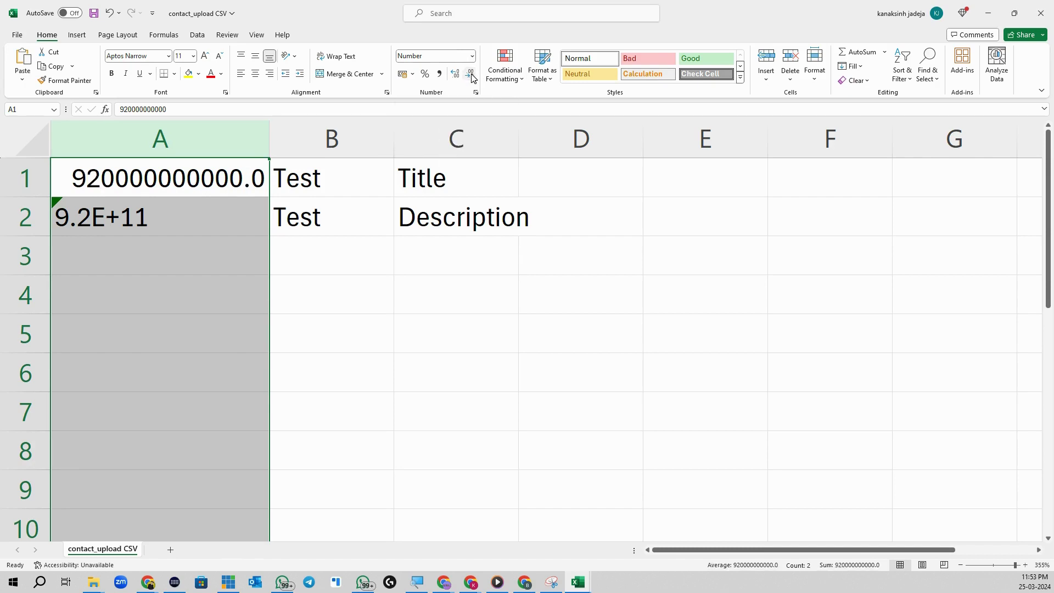
{"action": "left_click", "coordinate": [472, 74]}
Step: Enter the two contacts' phone numbers in A1 and A2
{"action": "left_click", "coordinate": [165, 218]}
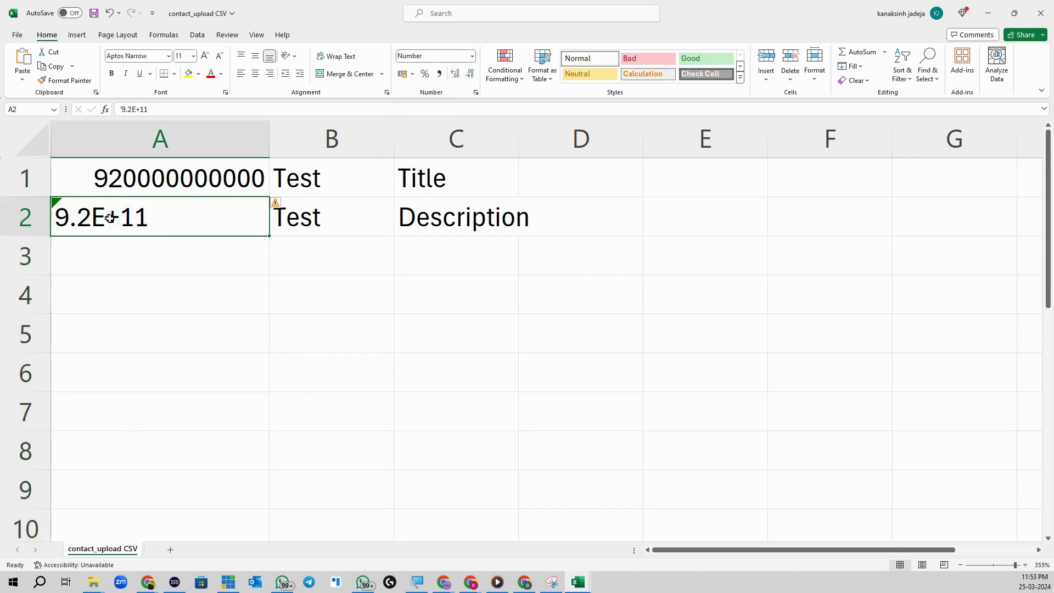
{"action": "left_click", "coordinate": [209, 185]}
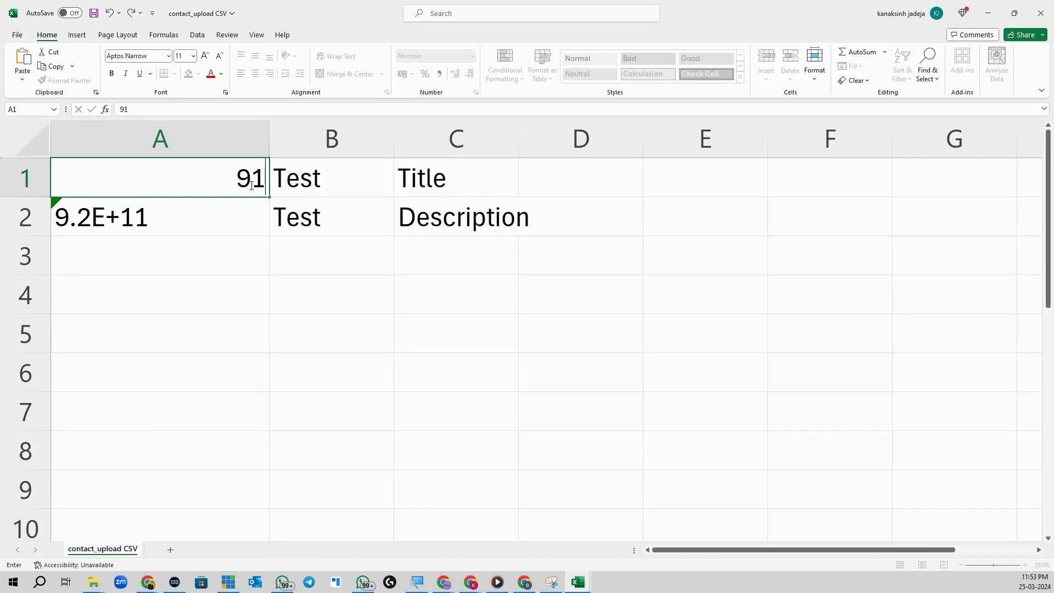
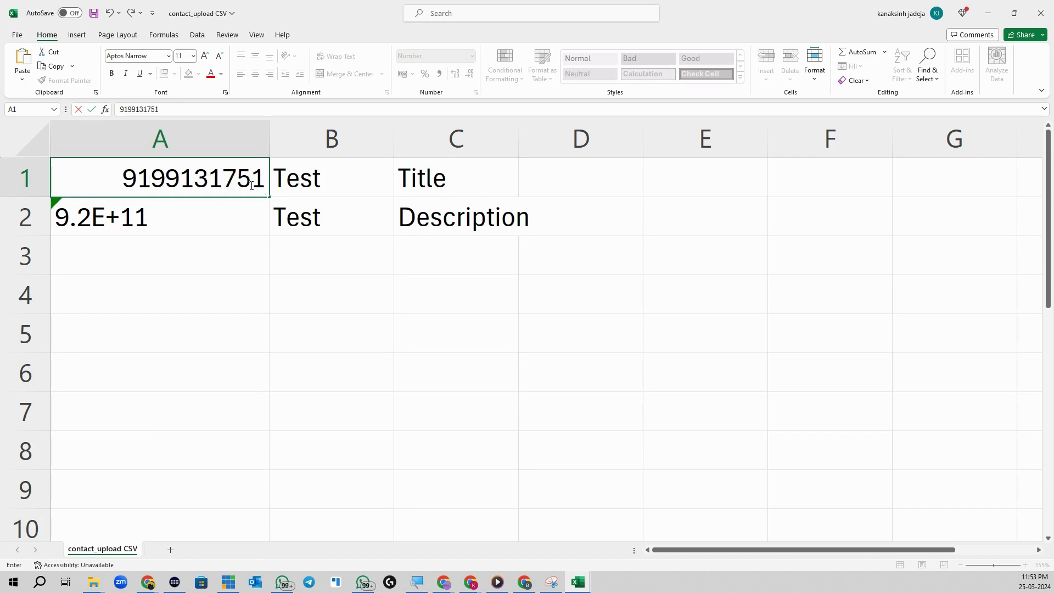
{"action": "key", "text": "Return"}
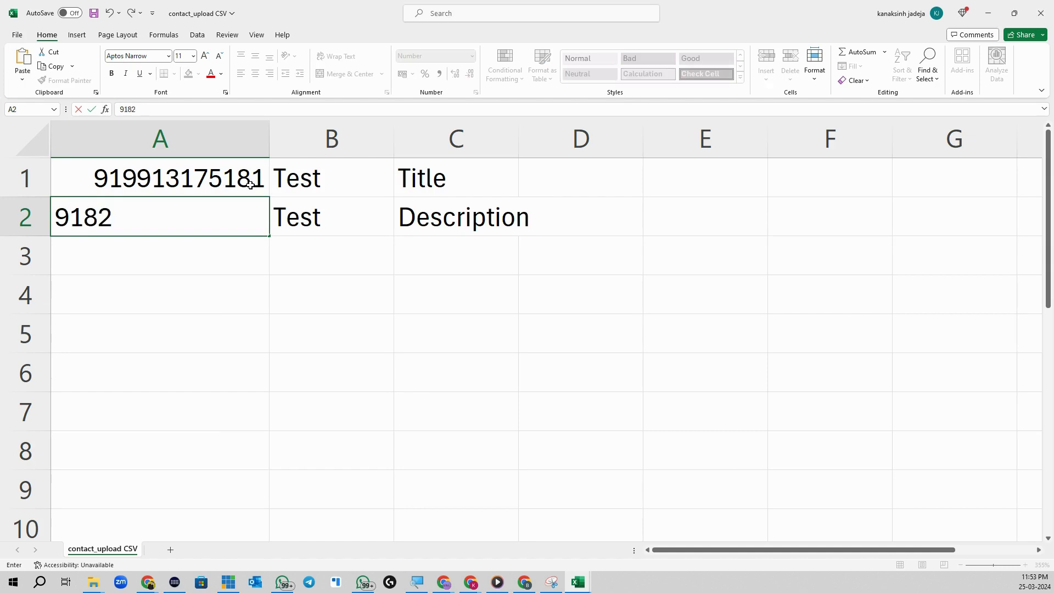
{"action": "key", "text": "Return"}
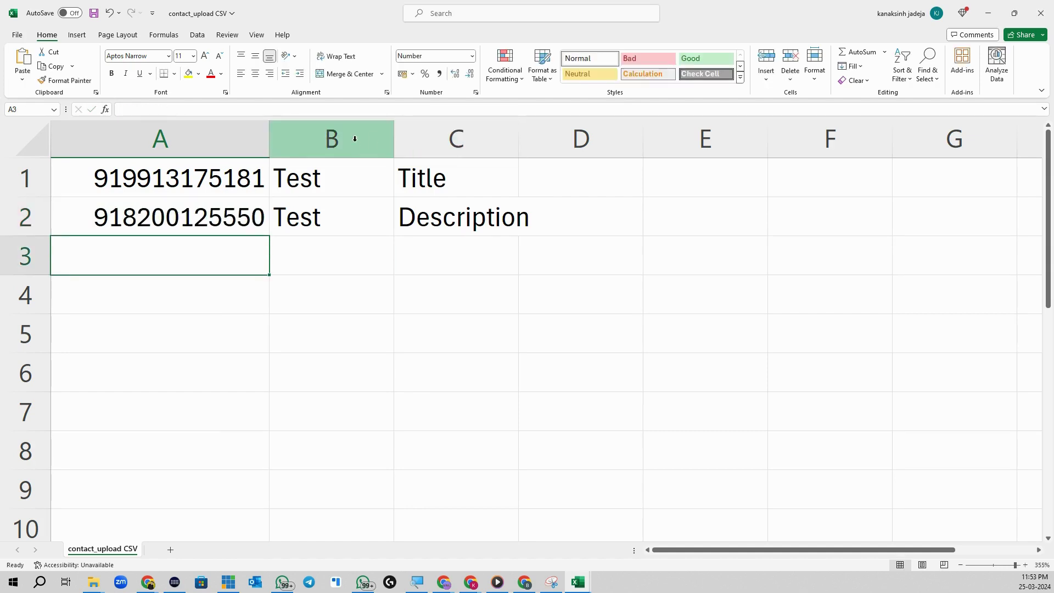
Step: Enter the two contacts' names in B1:B2 and titles 'Coach Automatic' and 'Implementor' in C1:C2
{"action": "left_click", "coordinate": [378, 187]}
{"action": "left_click", "coordinate": [456, 140]}
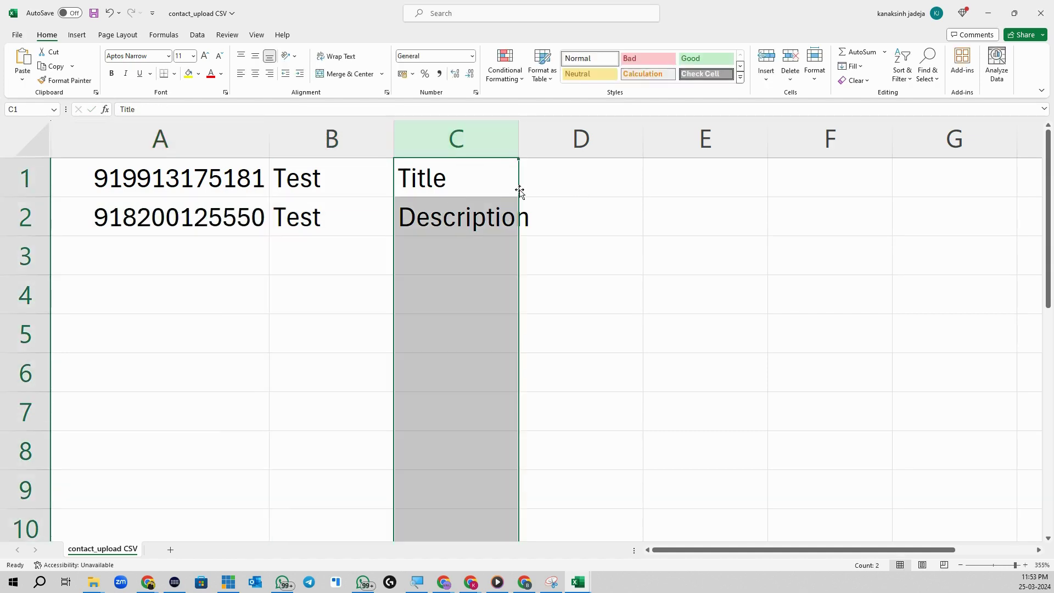
{"action": "left_click", "coordinate": [321, 172]}
{"action": "type", "text": "K"}
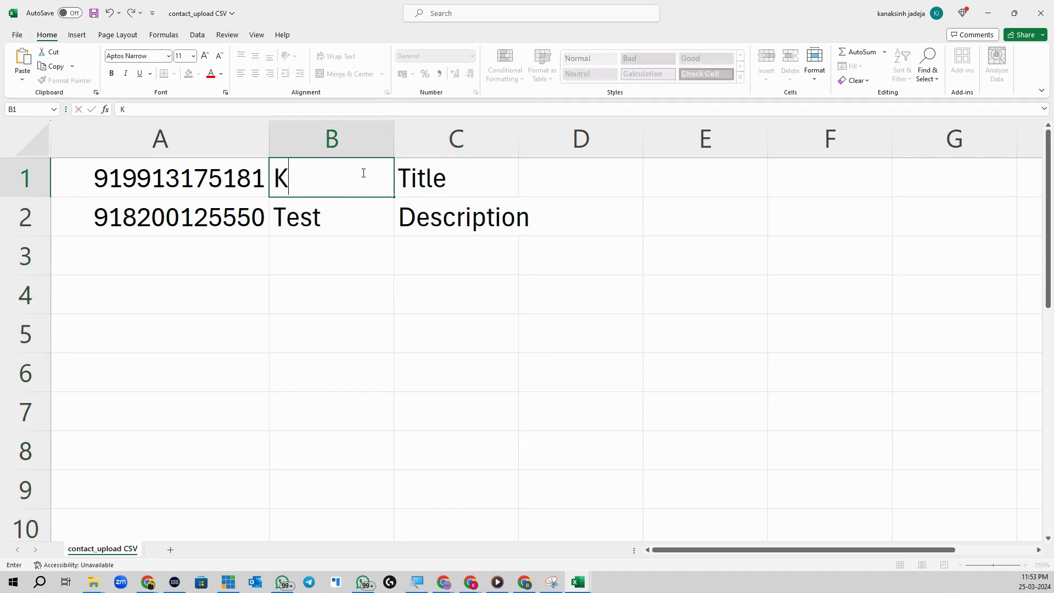
{"action": "type", "text": "anaksinh"}
{"action": "left_click", "coordinate": [331, 211]}
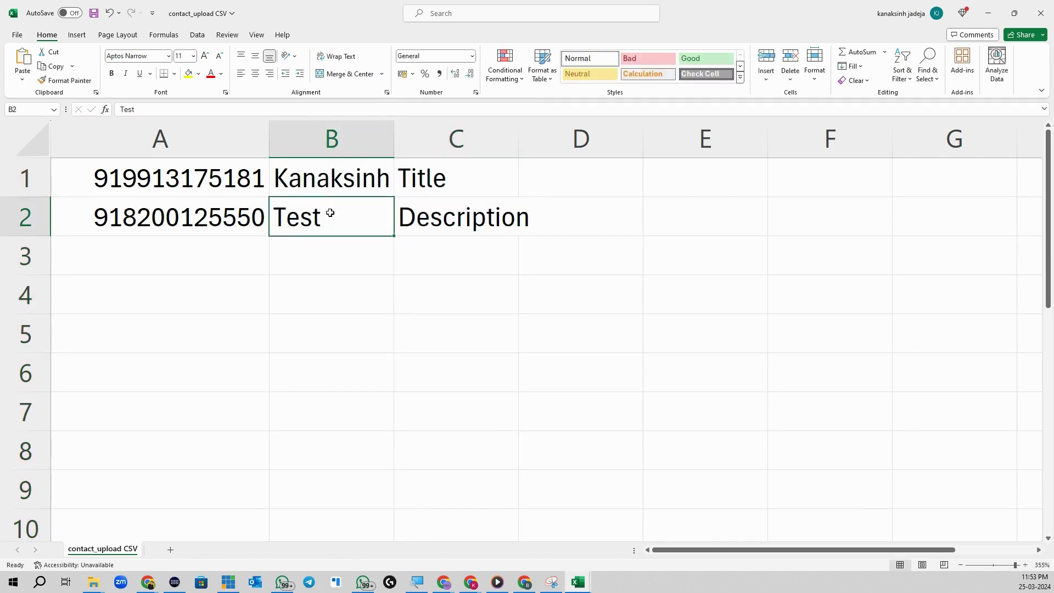
{"action": "type", "text": "Abhijeetsinh"}
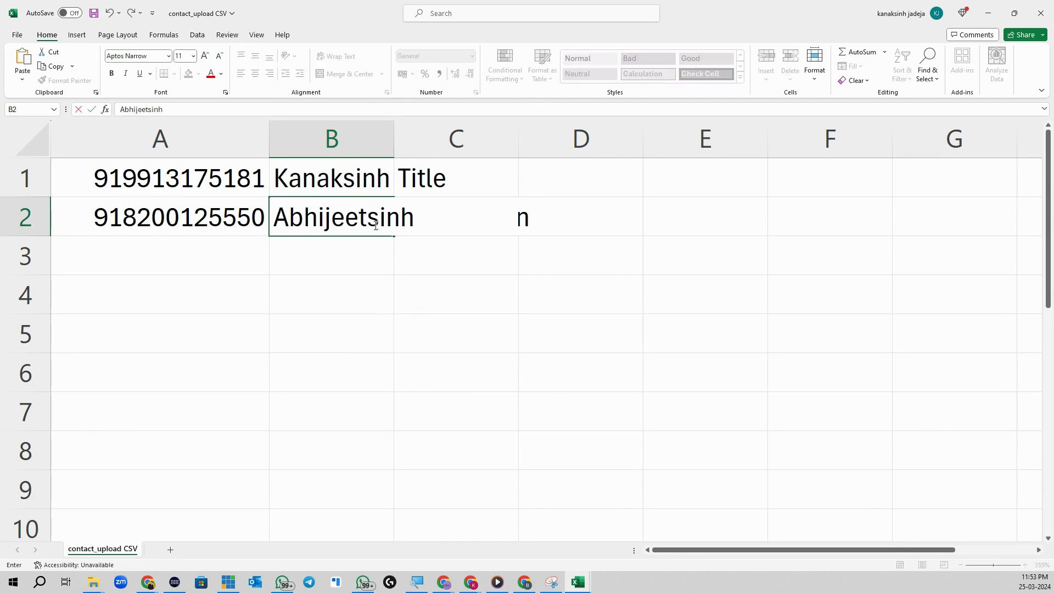
{"action": "left_click", "coordinate": [506, 183]}
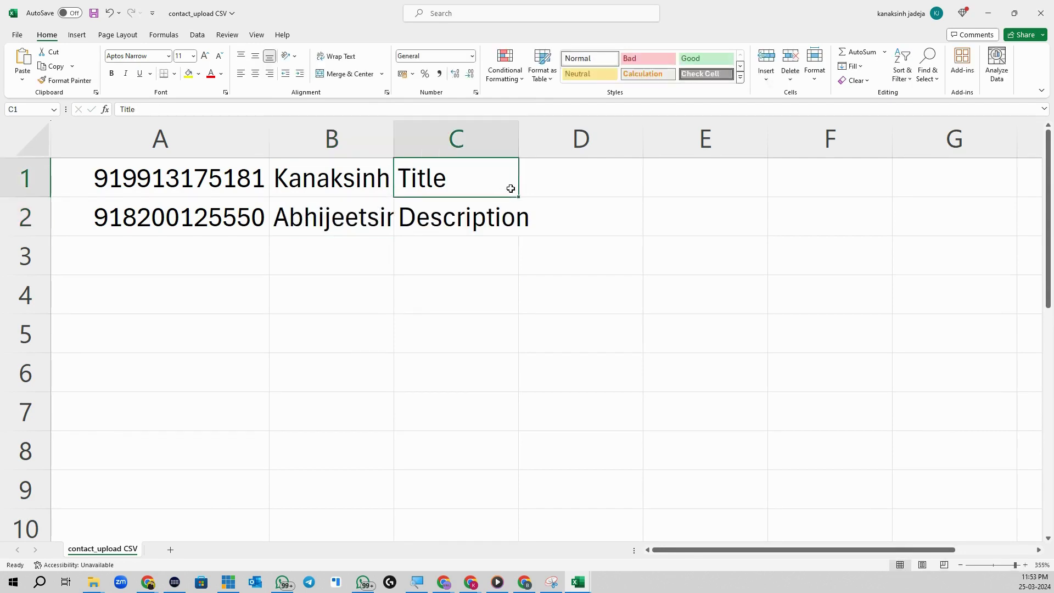
{"action": "type", "text": "Coach Automatic"}
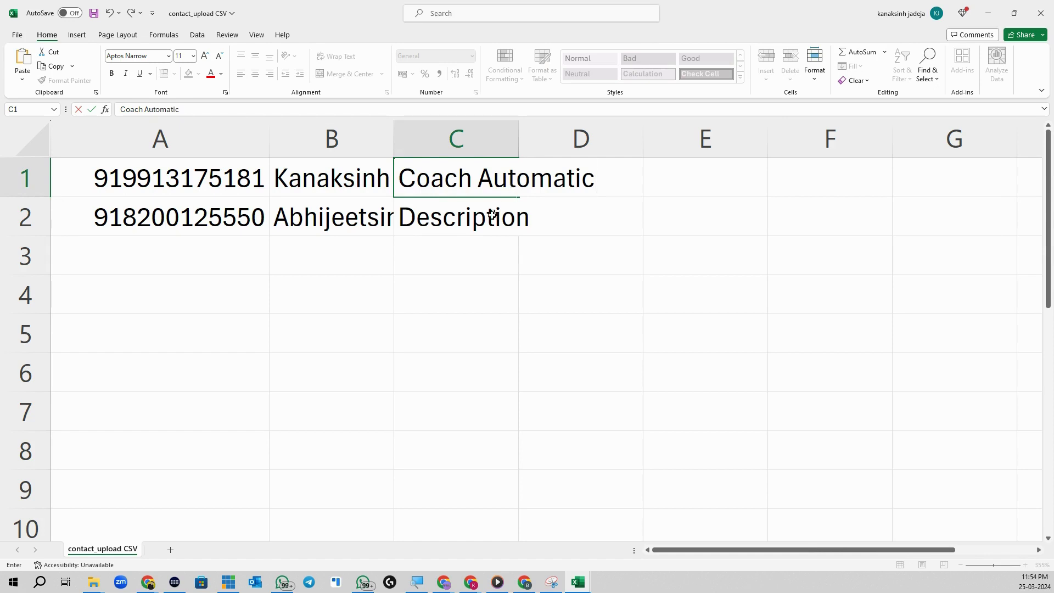
{"action": "left_click", "coordinate": [478, 217]}
{"action": "type", "text": "Impleme"}
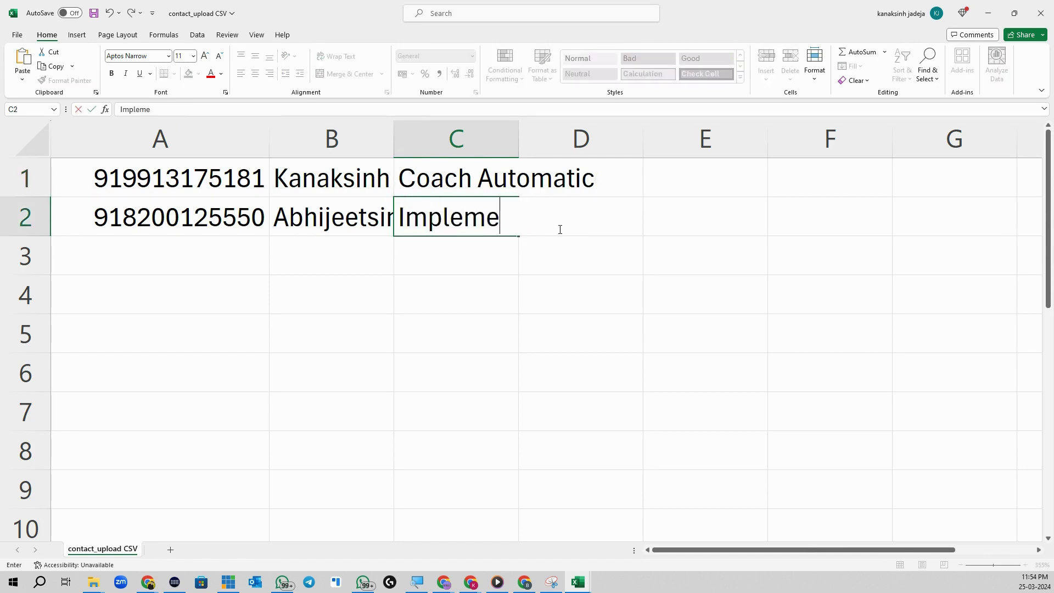
{"action": "type", "text": "ntor"}
{"action": "left_click", "coordinate": [500, 262]}
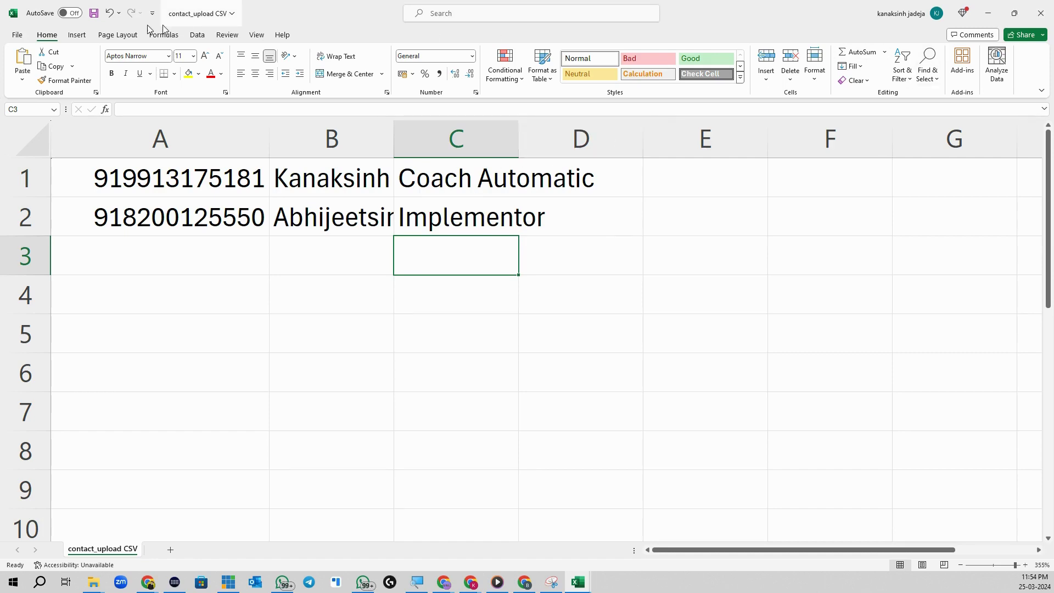
Step: Save the contact_upload CSV and close Excel
{"action": "left_click", "coordinate": [94, 13]}
{"action": "left_click", "coordinate": [1041, 13]}
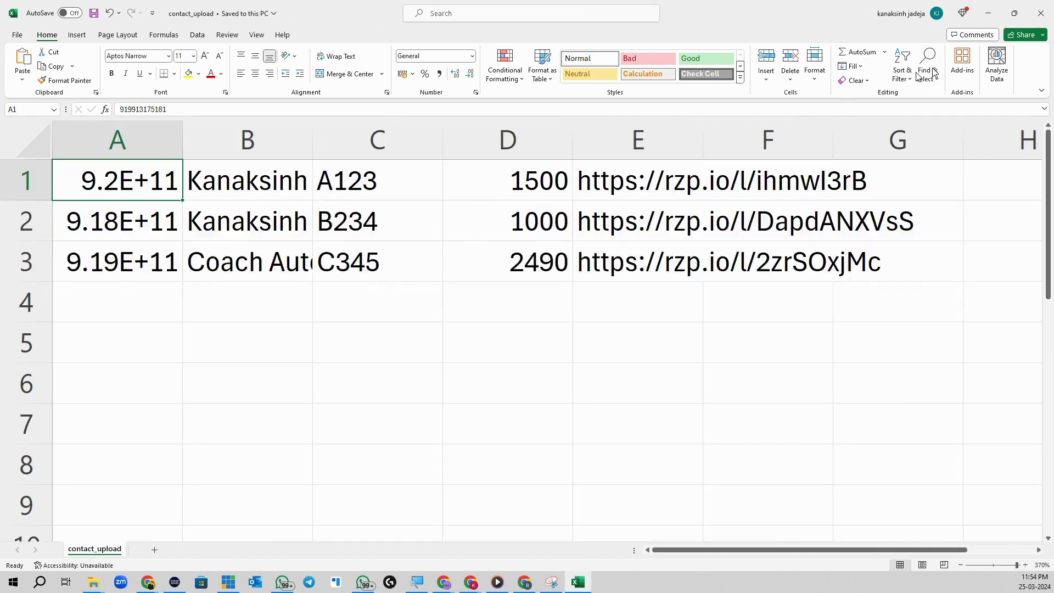
{"action": "left_click", "coordinate": [1041, 12]}
Step: Select contact_upload CSV from the 03. Data folder as the contact file
{"action": "left_click", "coordinate": [610, 214]}
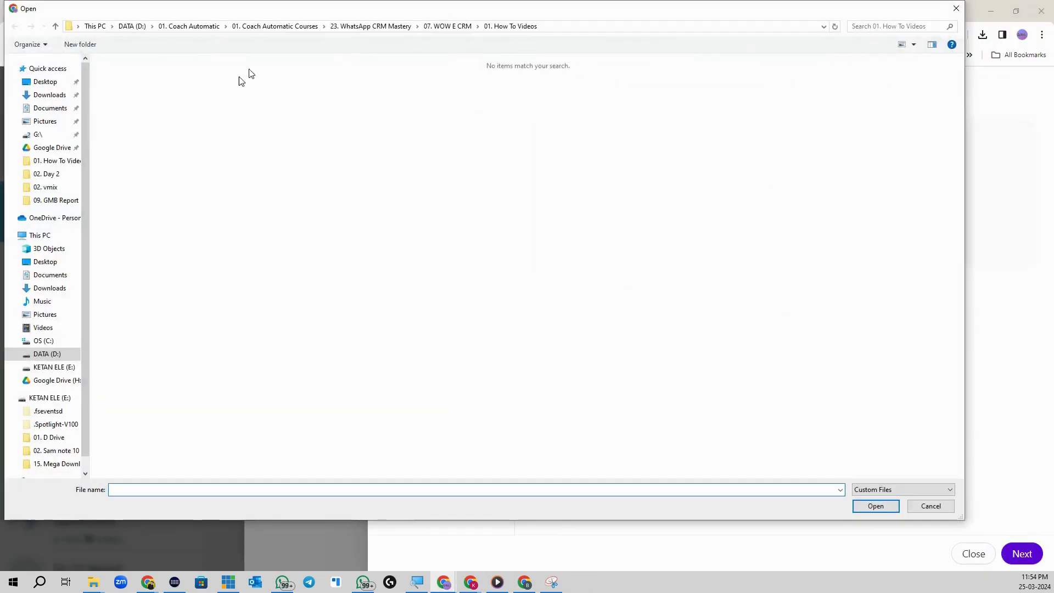
{"action": "left_click", "coordinate": [448, 27]}
{"action": "double_click", "coordinate": [181, 99]}
{"action": "left_click", "coordinate": [154, 77]}
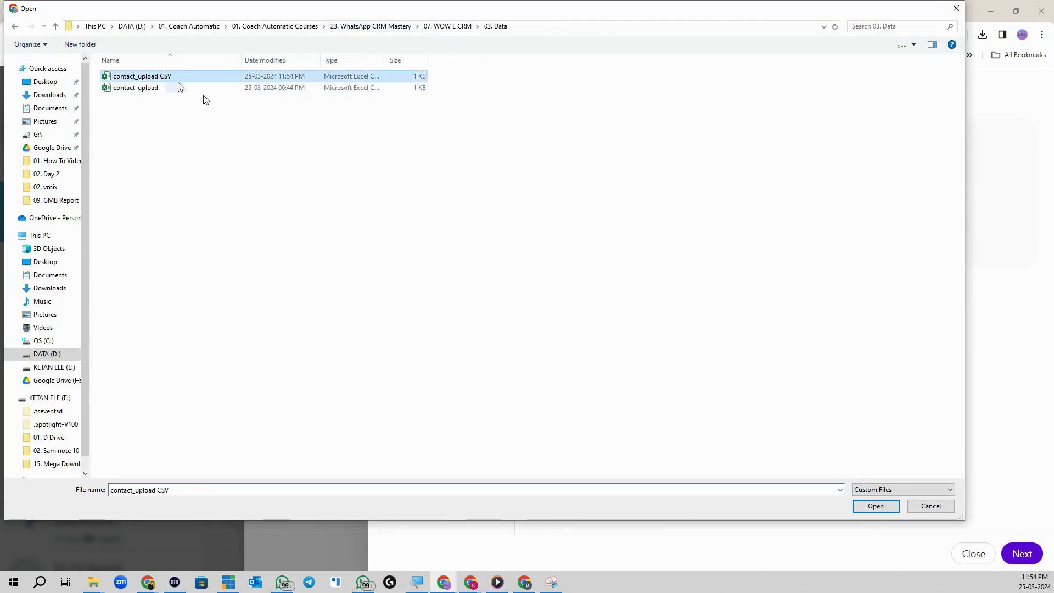
{"action": "left_click", "coordinate": [861, 506]}
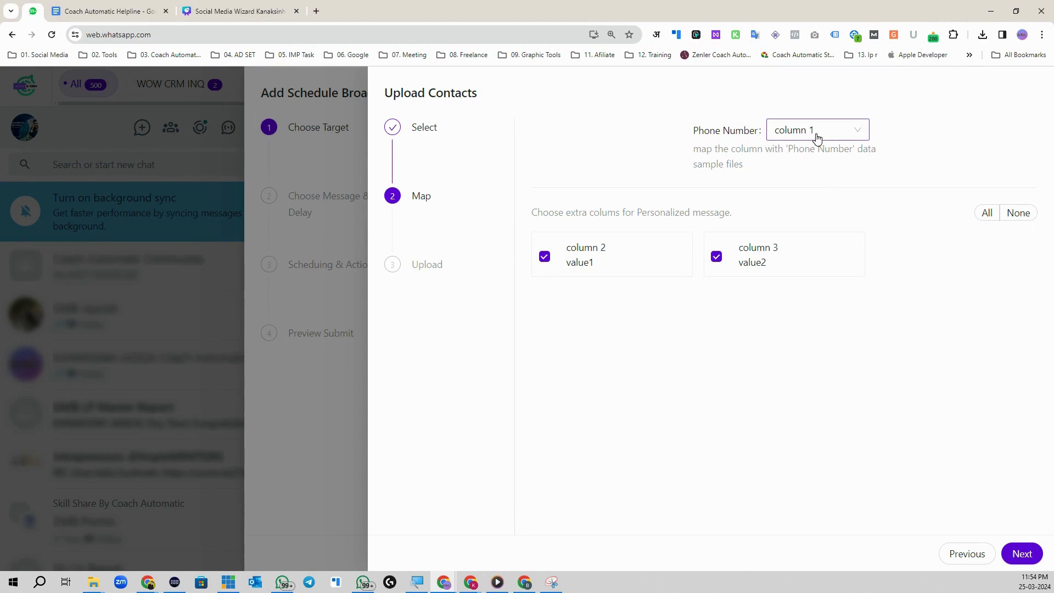
Step: Keep the column mapping, upload the two contacts, and advance to Choose Message & Delay
{"action": "left_click", "coordinate": [1022, 553]}
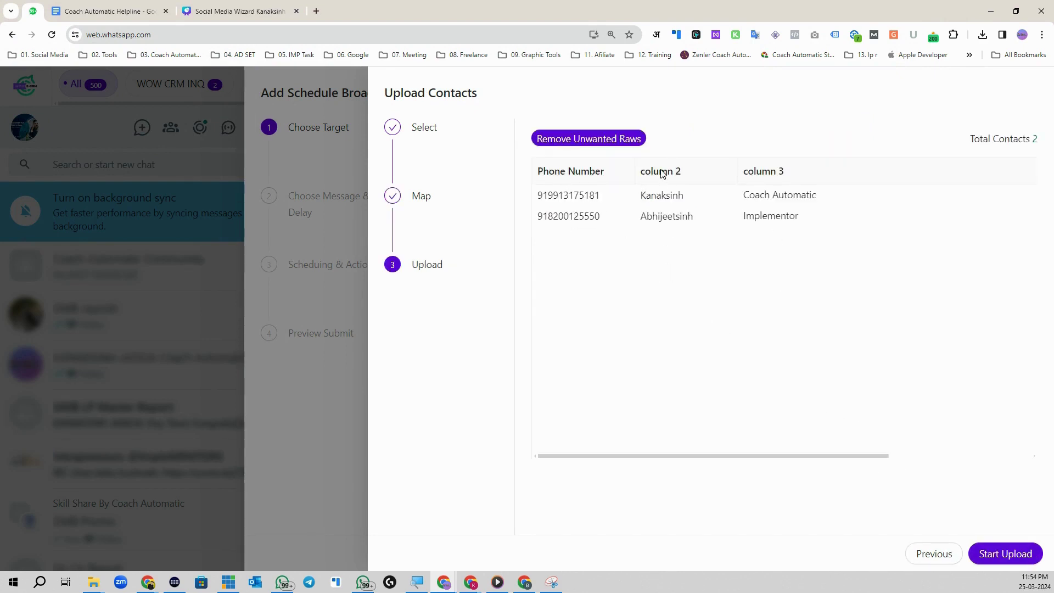
{"action": "left_click", "coordinate": [1006, 554]}
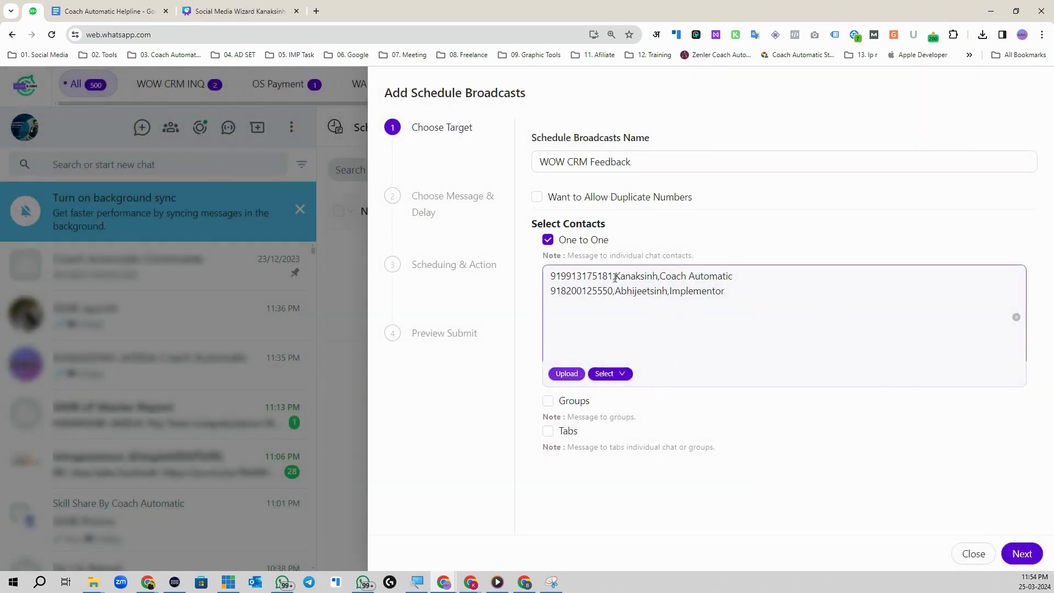
{"action": "left_click_drag", "start_coordinate": [615, 278], "coordinate": [680, 275]}
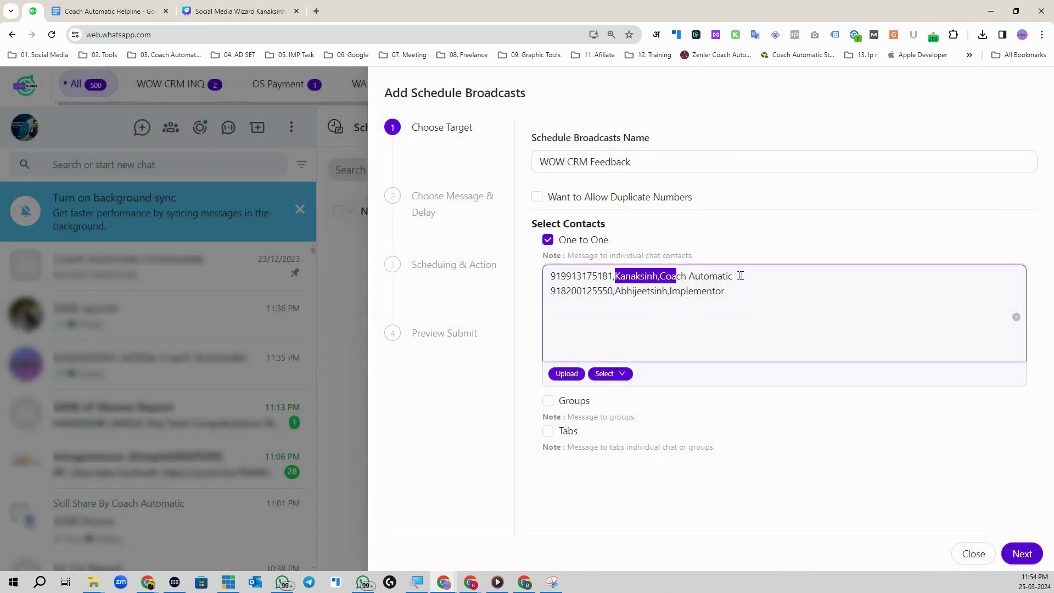
{"action": "left_click", "coordinate": [765, 431]}
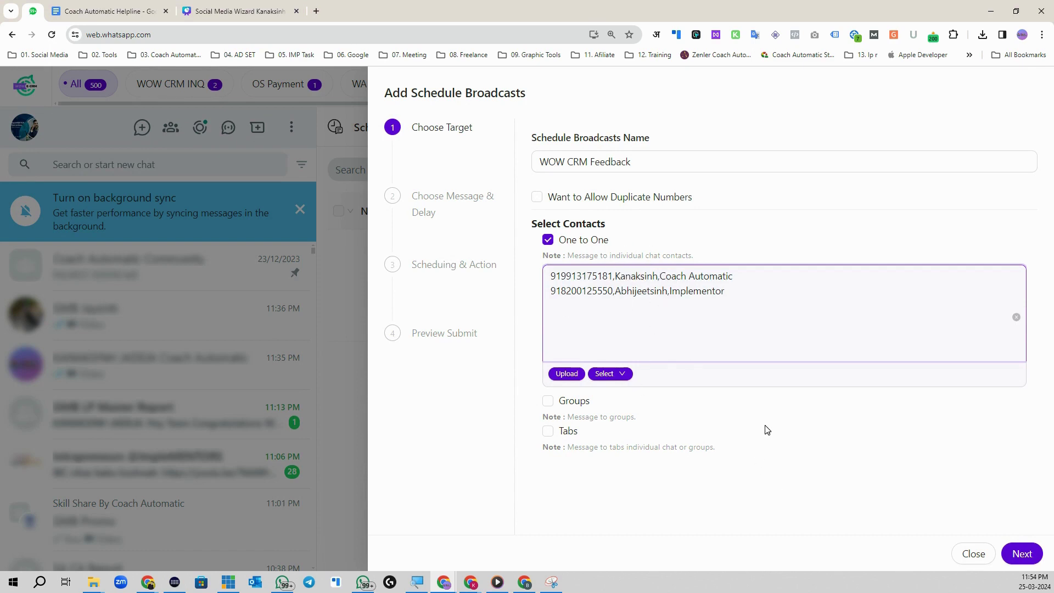
{"action": "left_click", "coordinate": [1022, 553]}
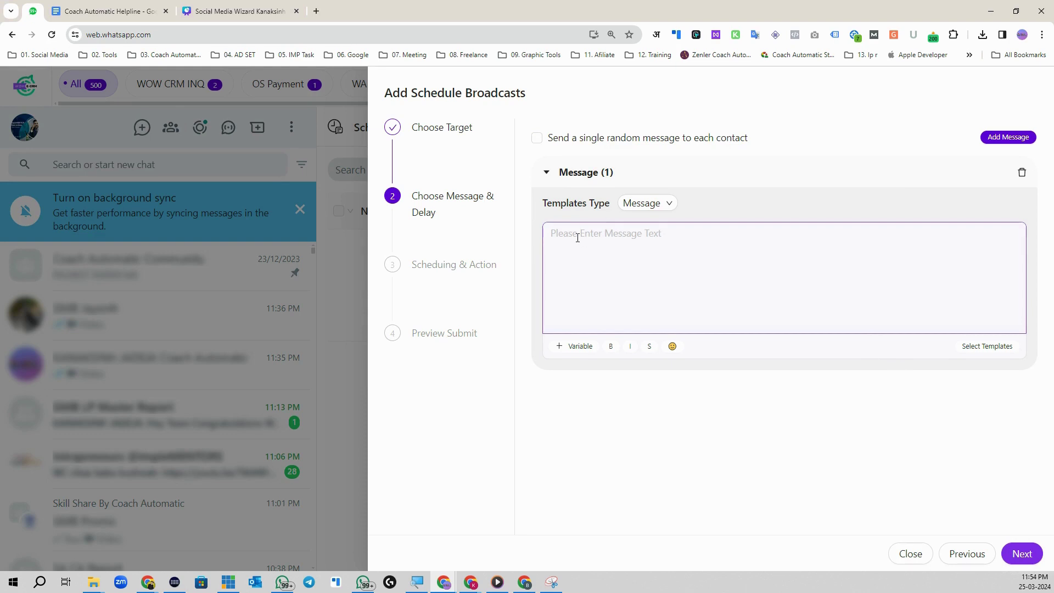
Step: Write the free-installation message, inserting {value1} after 'Hey' and {value2} after 'Your Company'
{"action": "left_click", "coordinate": [568, 258]}
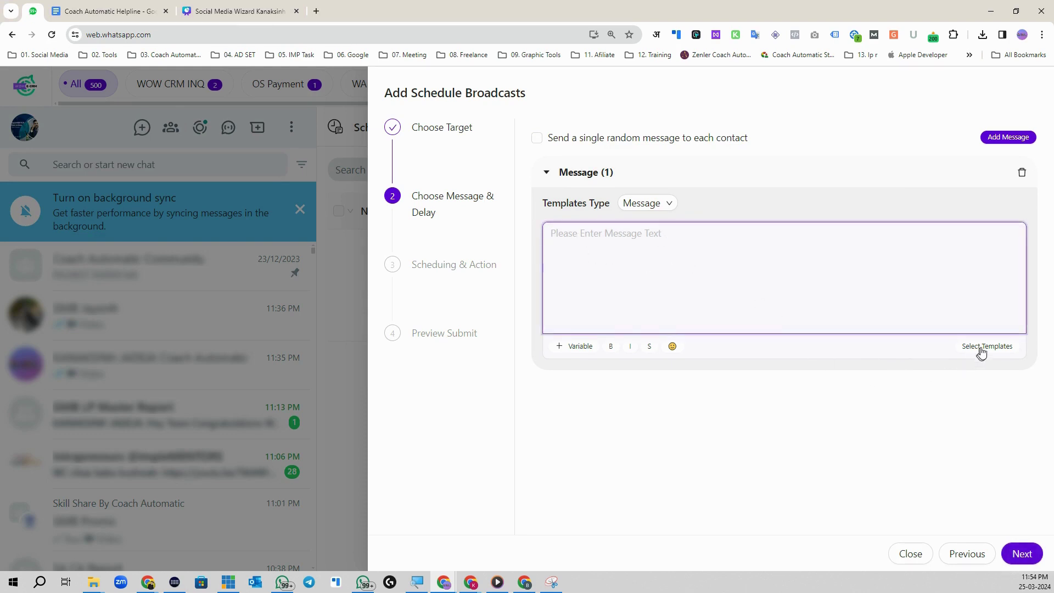
{"action": "left_click", "coordinate": [987, 346]}
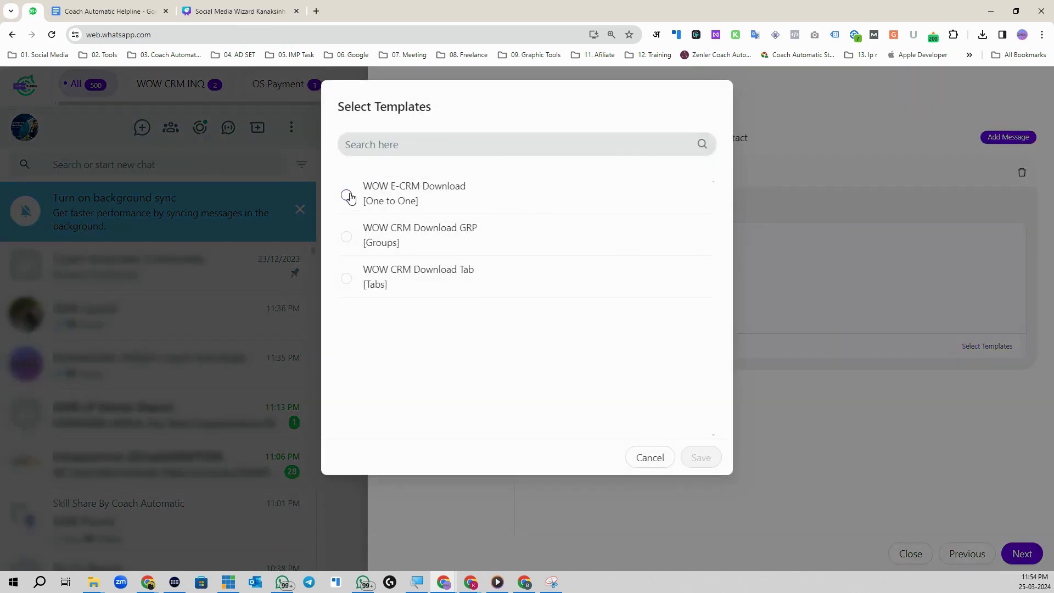
{"action": "left_click", "coordinate": [650, 456]}
{"action": "type", "text": "Hey"}
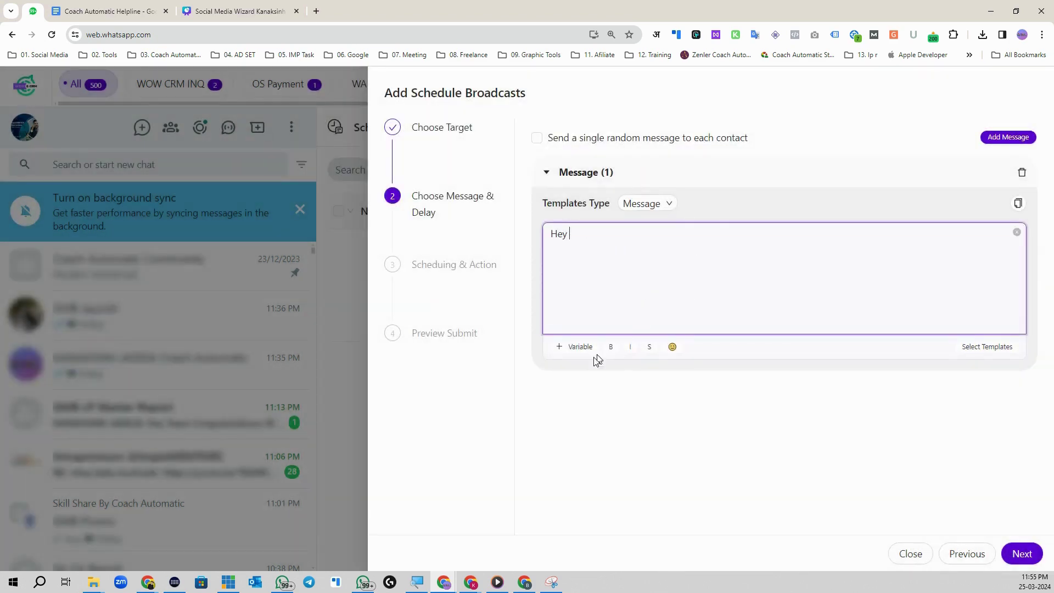
{"action": "left_click", "coordinate": [572, 347]}
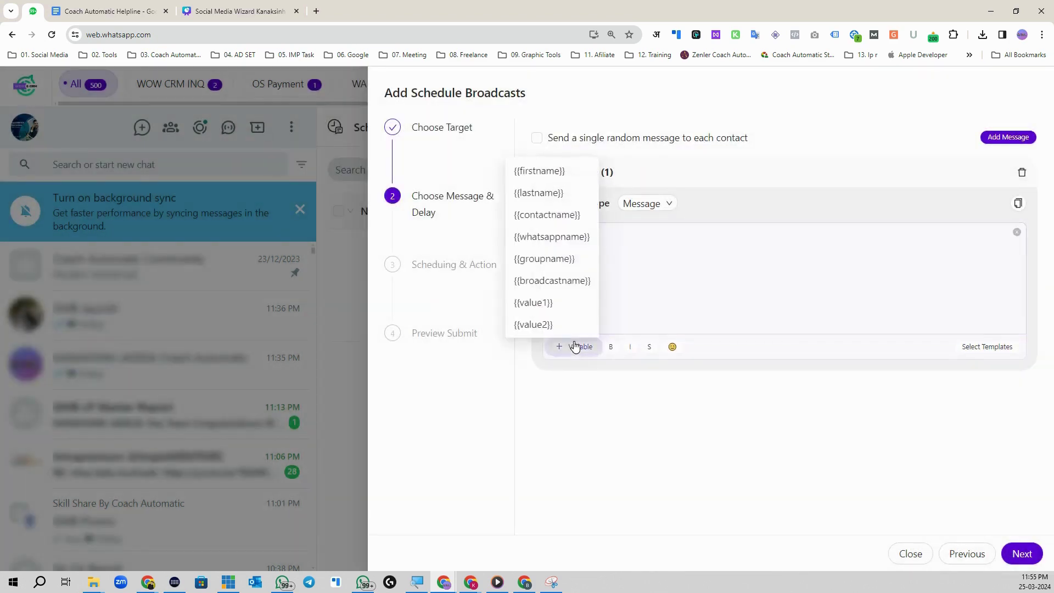
{"action": "left_click", "coordinate": [572, 300]}
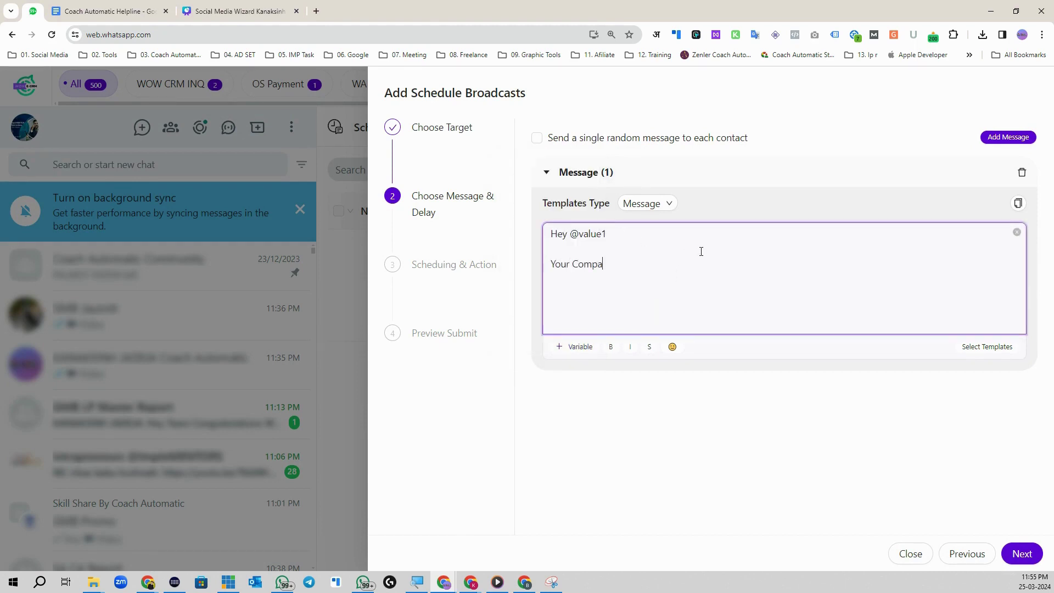
{"action": "left_click", "coordinate": [573, 346]}
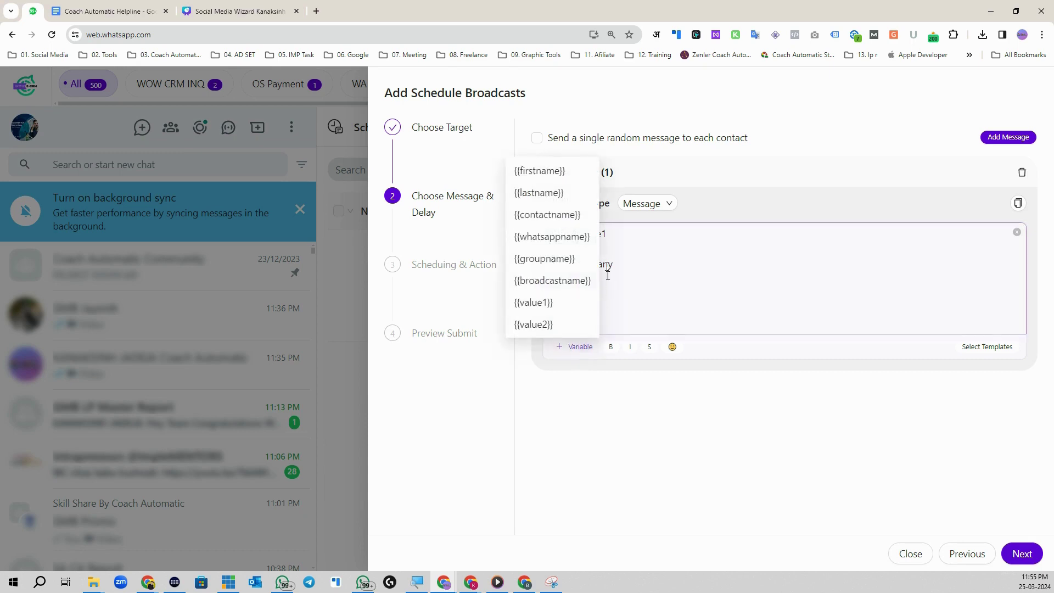
{"action": "left_click", "coordinate": [572, 324]}
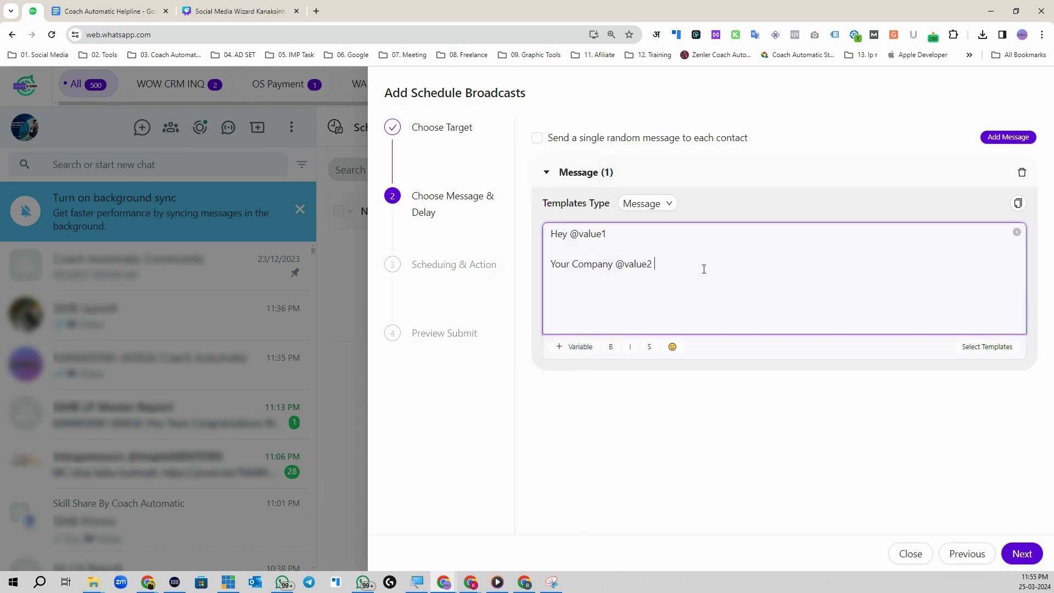
{"action": "type", "text": "is"}
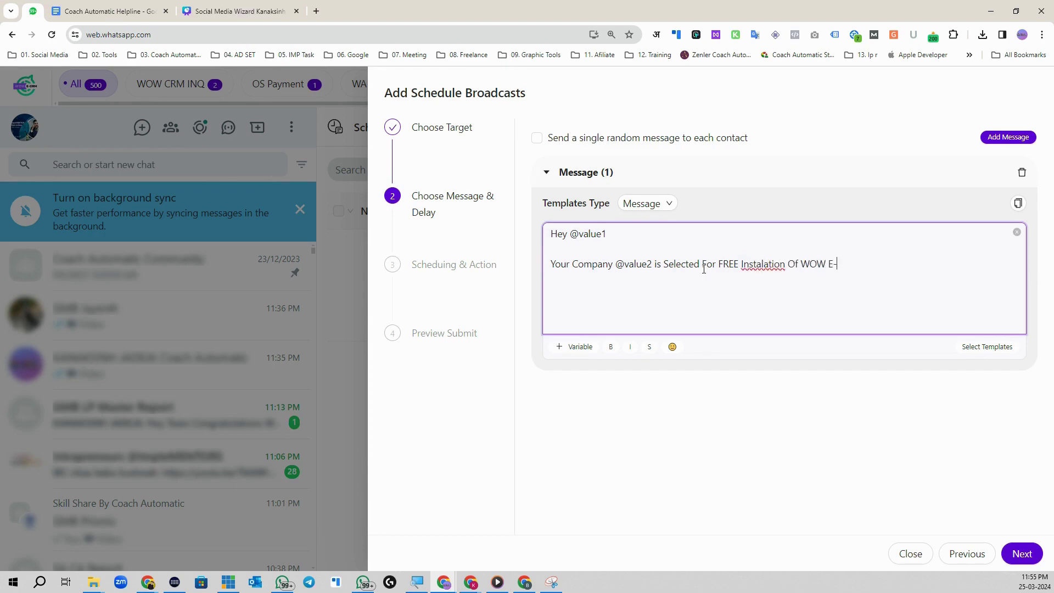
Step: Correct 'Instalation' to 'Installation' and continue to Scheduling & Action
{"action": "right_click", "coordinate": [764, 272]}
{"action": "right_click", "coordinate": [765, 266]}
{"action": "left_click", "coordinate": [802, 278]}
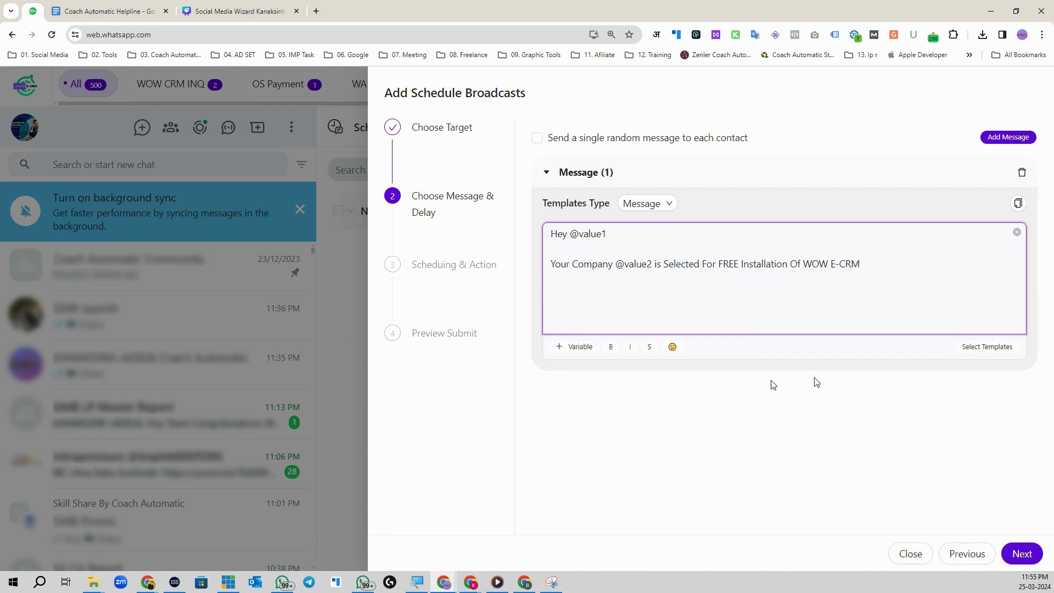
{"action": "left_click", "coordinate": [1020, 555]}
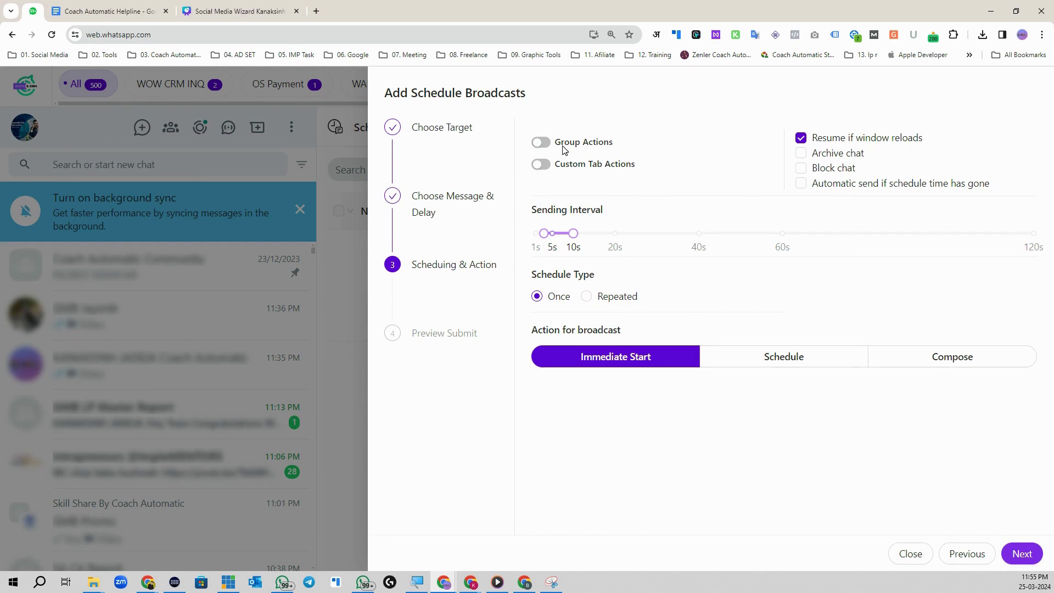
Step: Turn on custom tab actions to add broadcast contacts to the WA API Hot Inq tab
{"action": "left_click", "coordinate": [541, 164]}
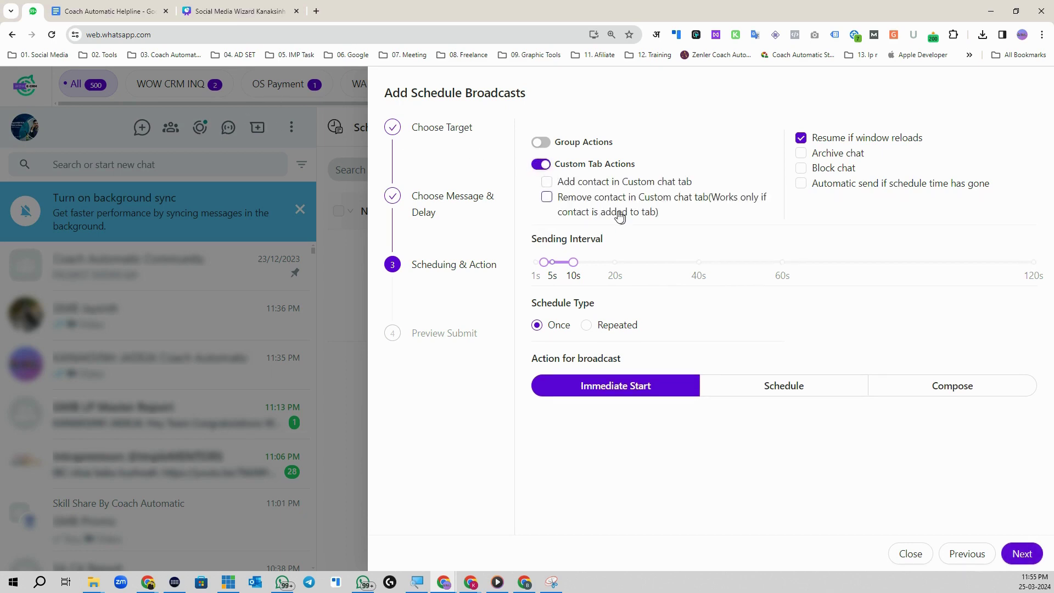
{"action": "left_click", "coordinate": [546, 182]}
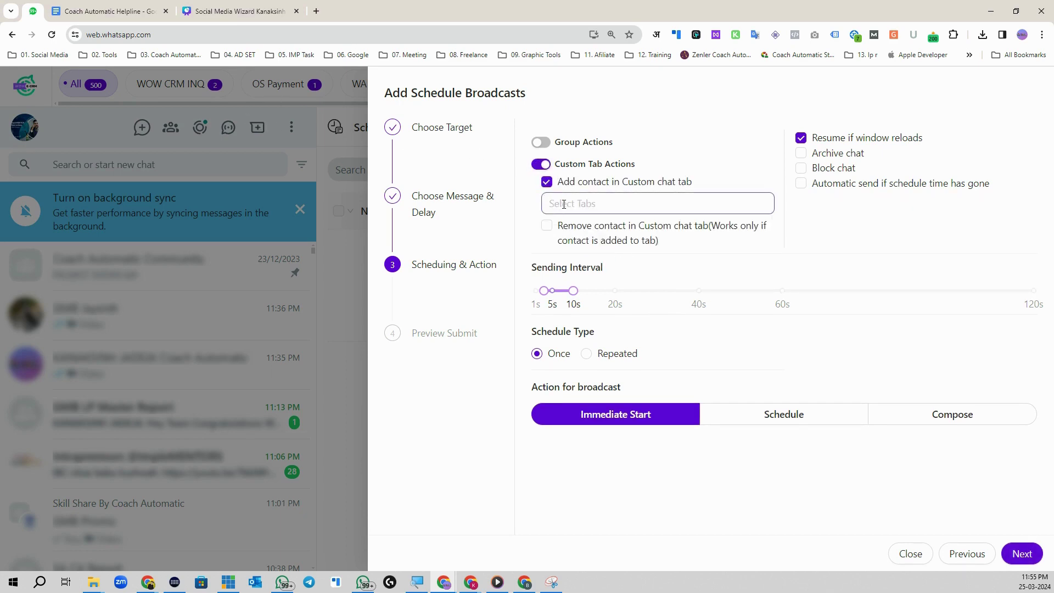
{"action": "left_click", "coordinate": [569, 203]}
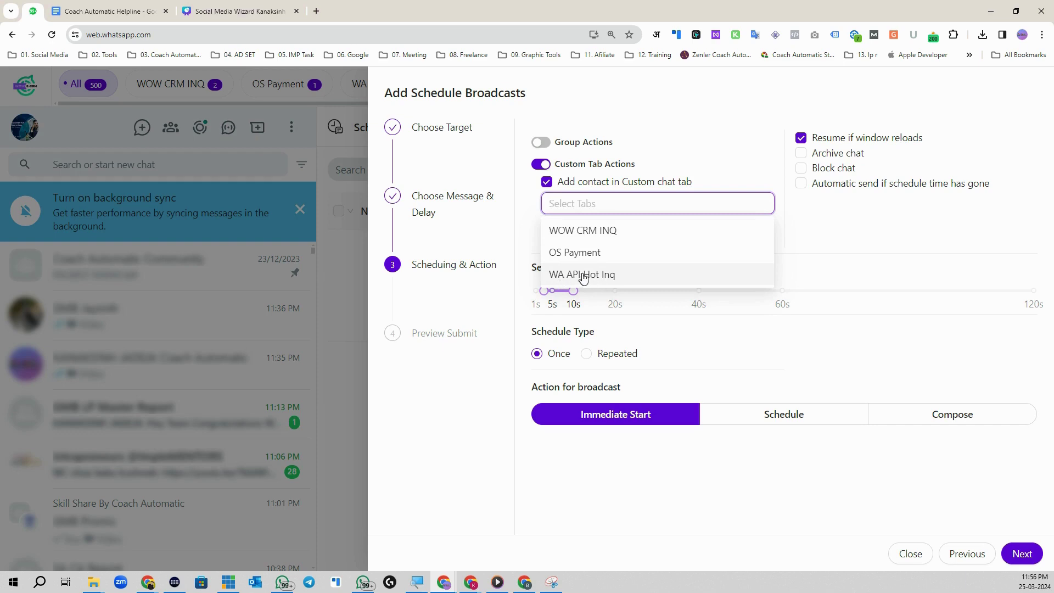
{"action": "left_click", "coordinate": [607, 279]}
{"action": "left_click", "coordinate": [711, 173]}
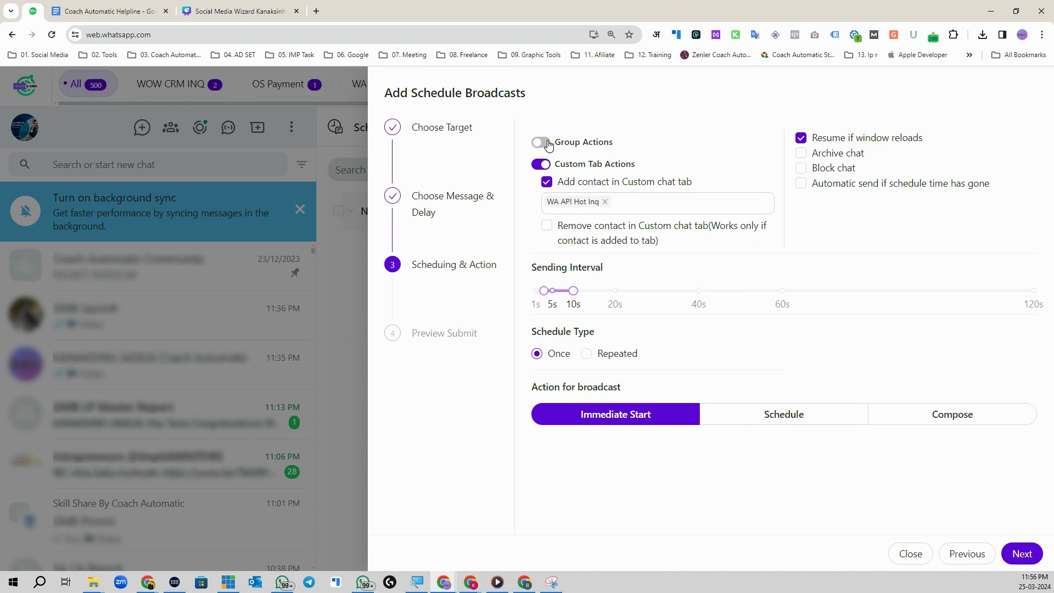
Step: Enable group actions and automatic sending if time passed, with a roughly 18–35 s interval
{"action": "left_click", "coordinate": [548, 144]}
{"action": "left_click", "coordinate": [548, 184]}
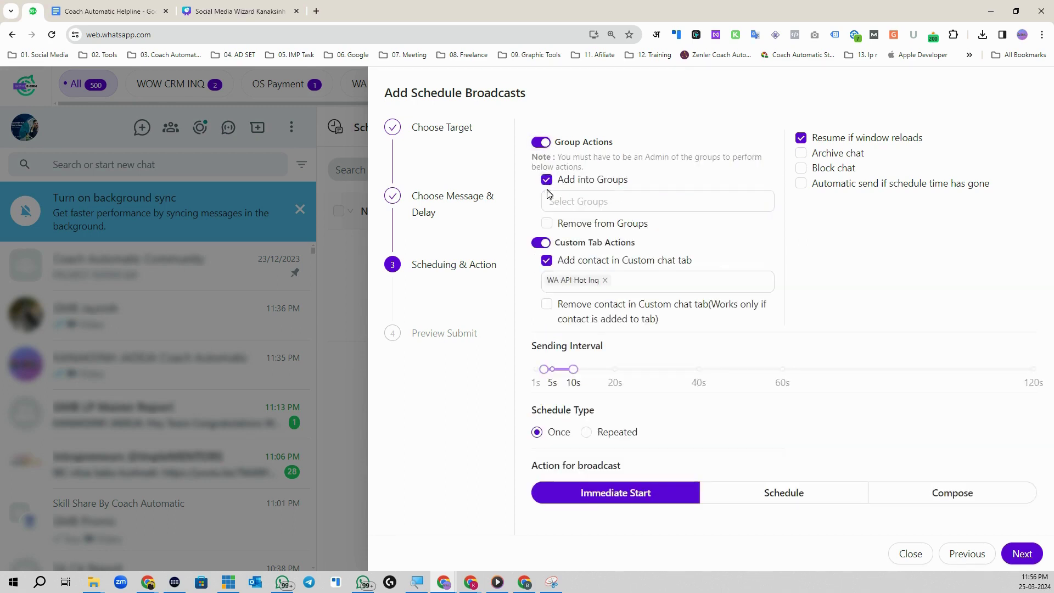
{"action": "left_click", "coordinate": [548, 183]}
{"action": "left_click", "coordinate": [639, 185]}
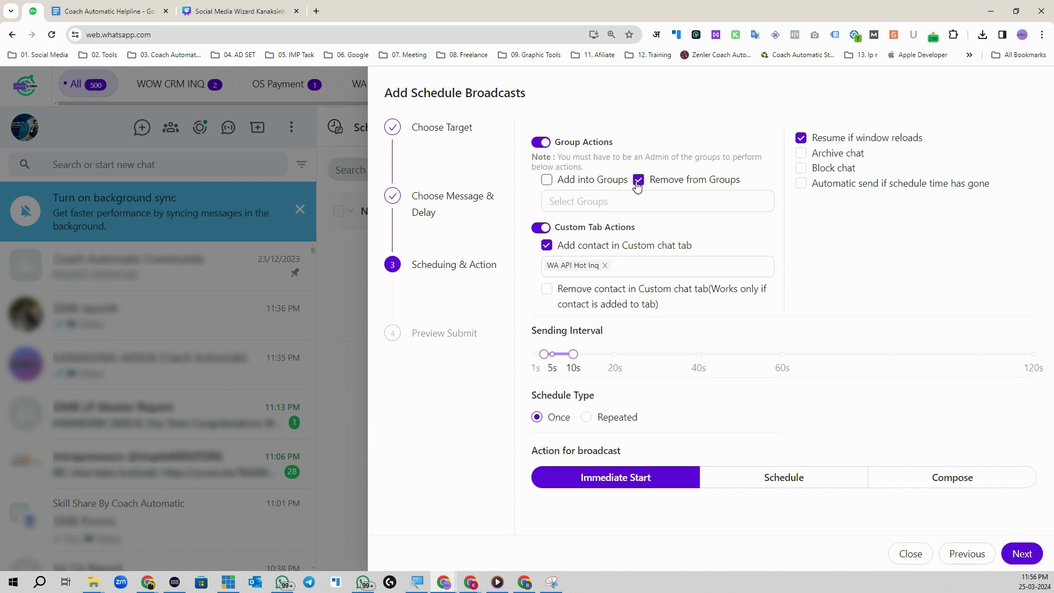
{"action": "left_click", "coordinate": [639, 184]}
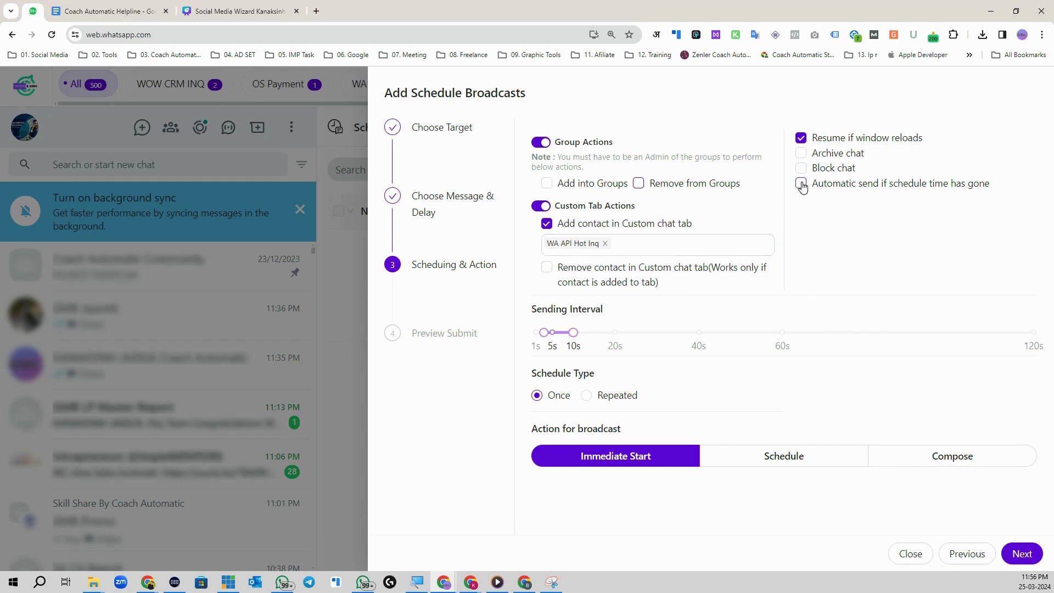
{"action": "left_click", "coordinate": [802, 184]}
{"action": "left_click_drag", "start_coordinate": [572, 330], "coordinate": [602, 333]}
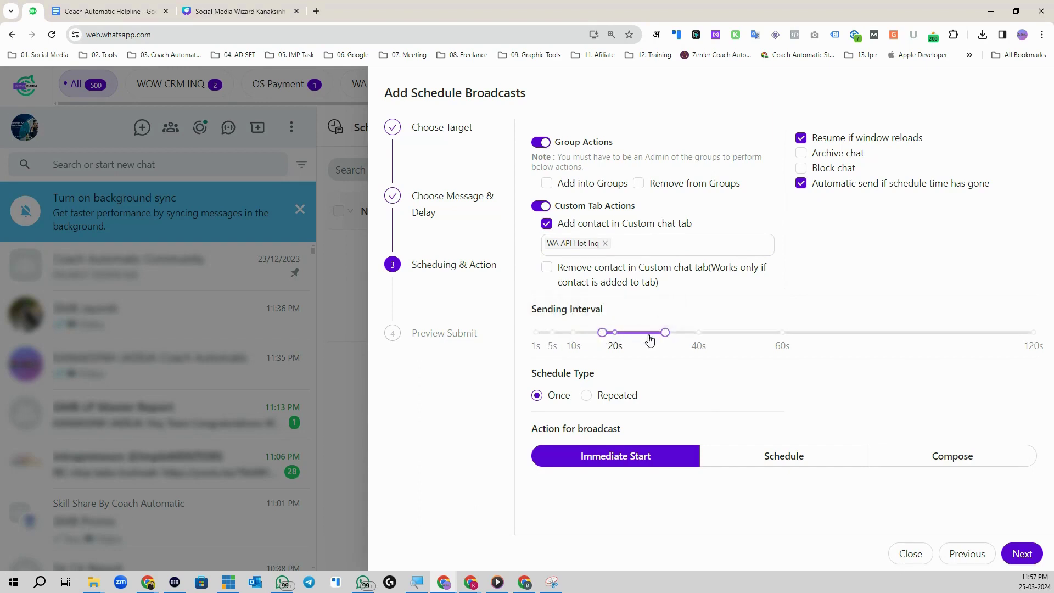
{"action": "left_click_drag", "start_coordinate": [668, 334], "coordinate": [680, 334]}
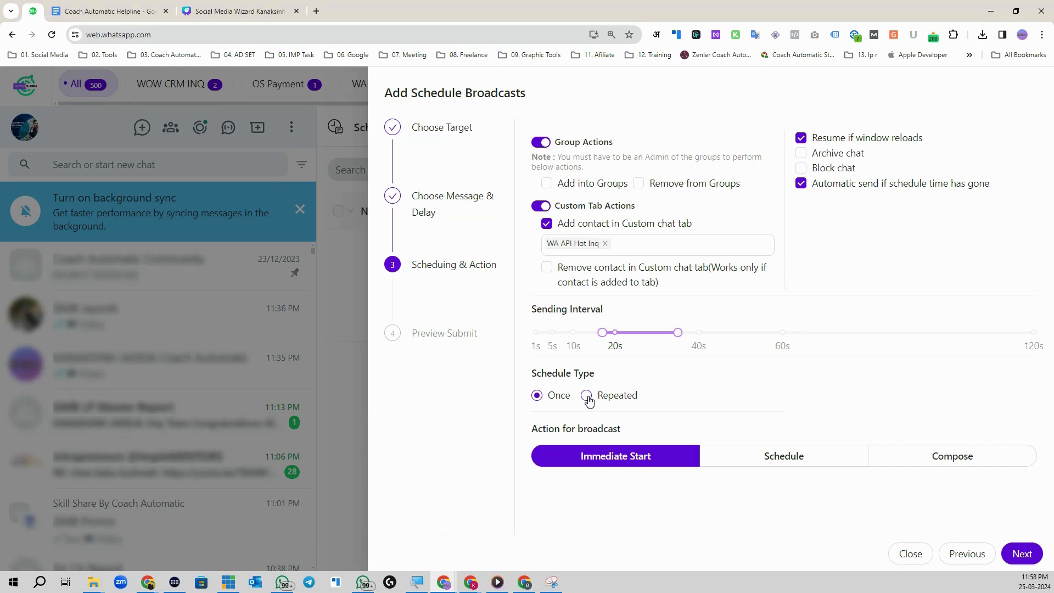
Step: Set the broadcast to repeat yearly on 04 May
{"action": "left_click", "coordinate": [587, 396]}
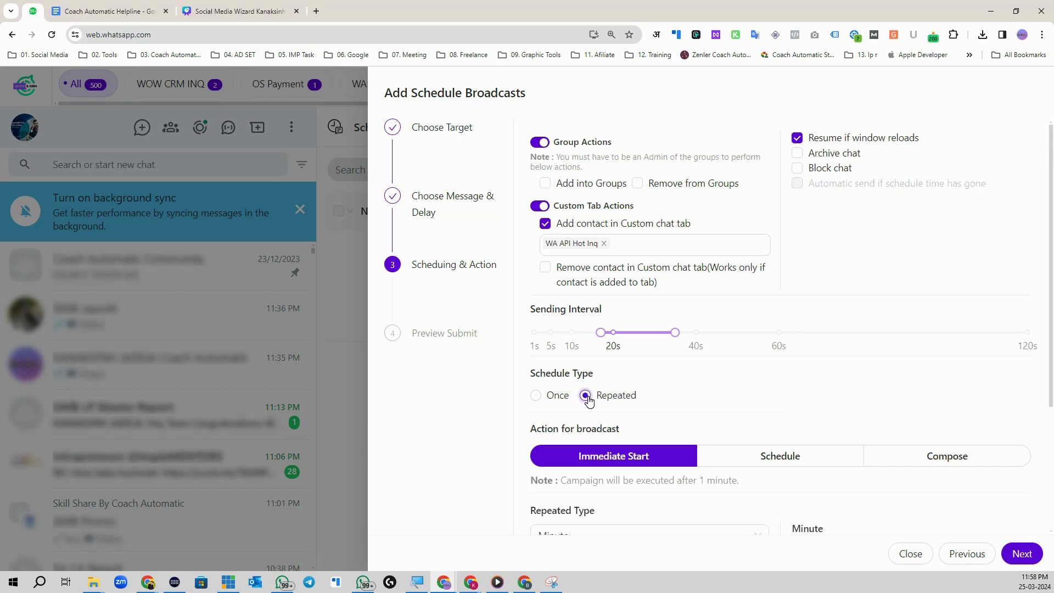
{"action": "scroll", "coordinate": [632, 406], "scroll_direction": "down", "scroll_amount": 3}
{"action": "left_click", "coordinate": [616, 361]}
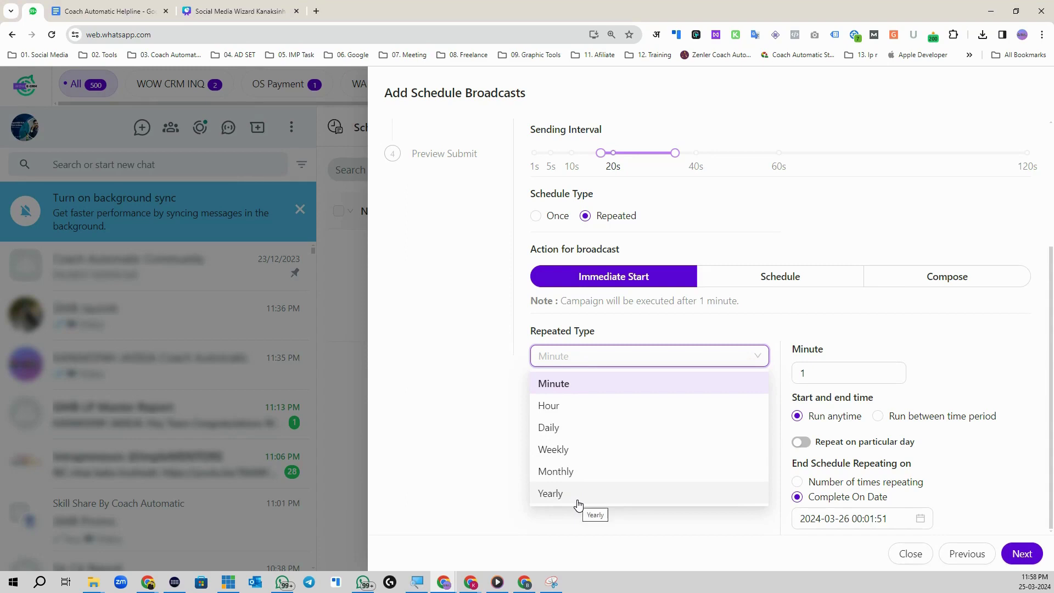
{"action": "left_click", "coordinate": [577, 497]}
{"action": "left_click", "coordinate": [811, 435]}
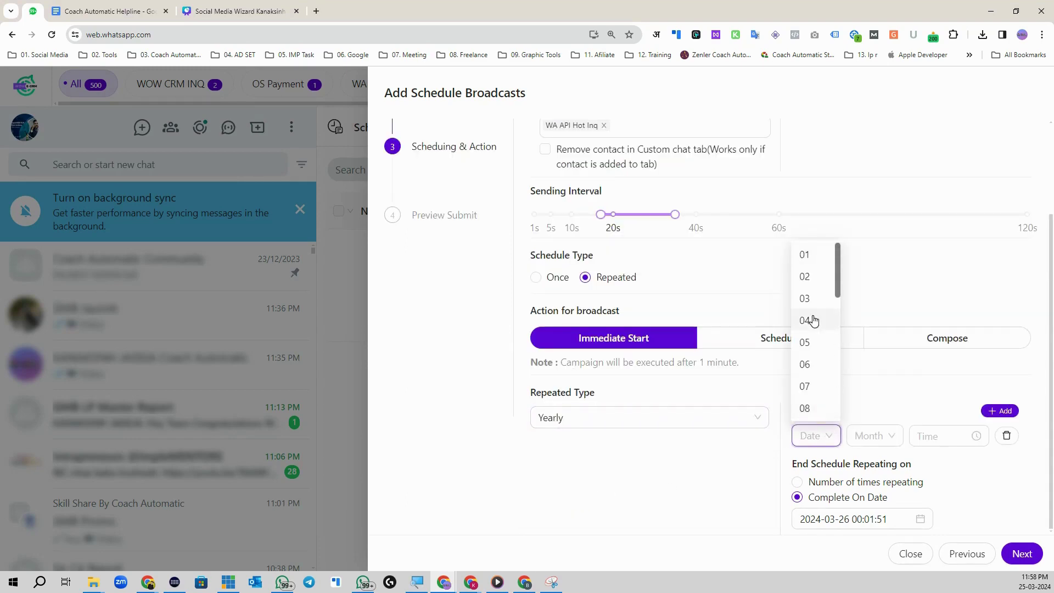
{"action": "left_click", "coordinate": [814, 320]}
{"action": "left_click", "coordinate": [877, 435]}
{"action": "left_click", "coordinate": [889, 344]}
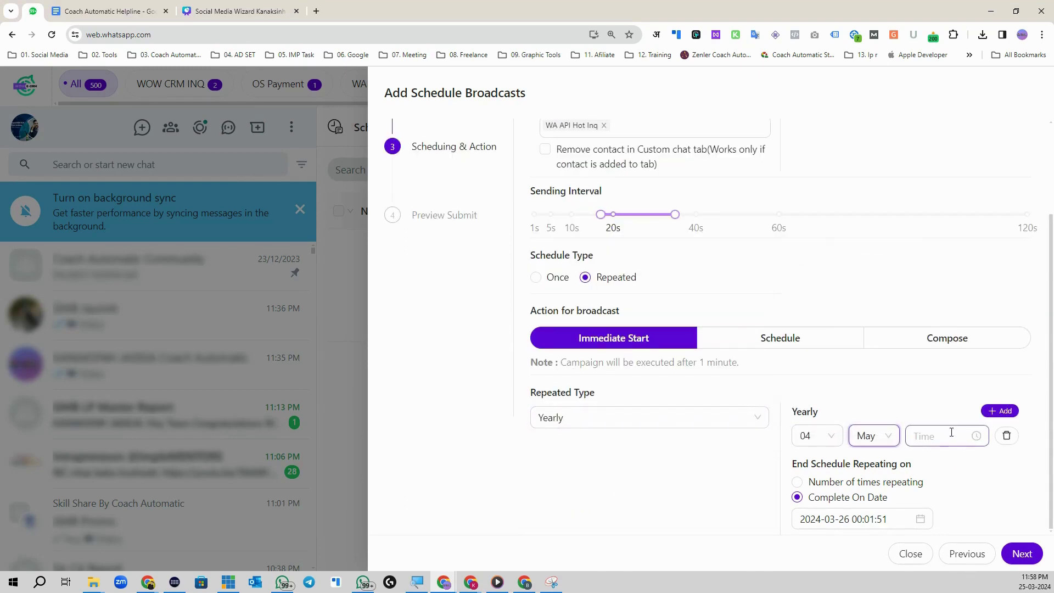
Step: Set the yearly send time to 12:00:00, then revert the broadcast to sending once
{"action": "left_click", "coordinate": [942, 435]}
{"action": "scroll", "coordinate": [925, 358], "scroll_direction": "down", "scroll_amount": 3}
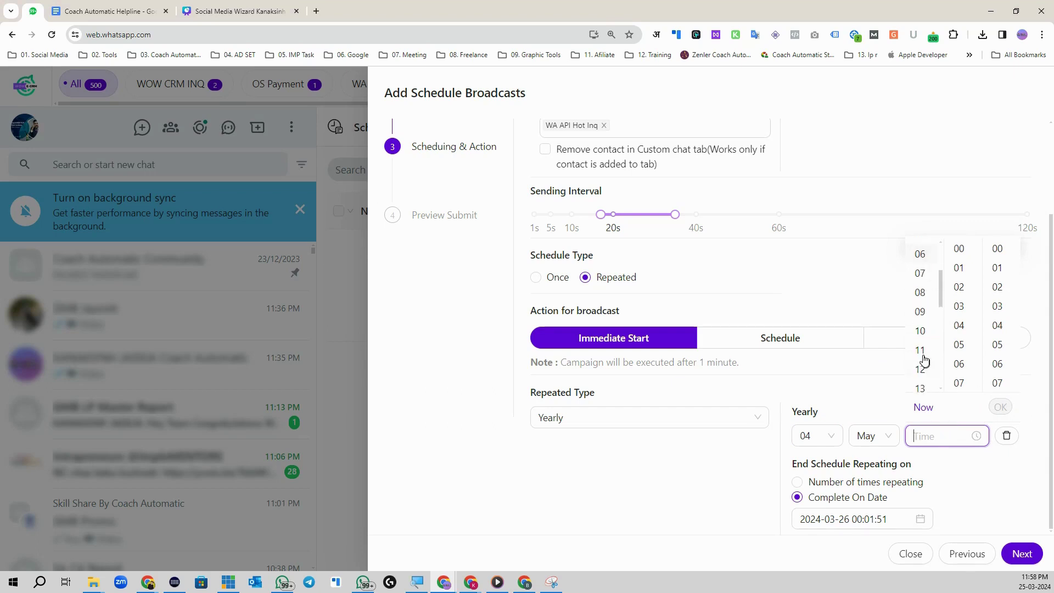
{"action": "left_click", "coordinate": [924, 351]}
{"action": "scroll", "coordinate": [956, 341], "scroll_direction": "down", "scroll_amount": 5}
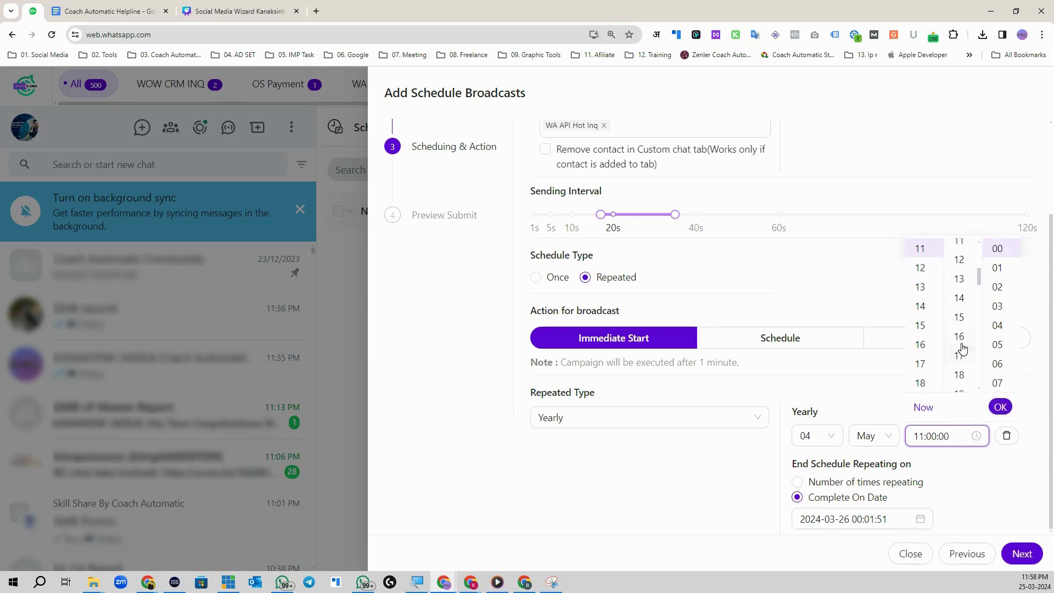
{"action": "left_click", "coordinate": [923, 268]}
{"action": "scroll", "coordinate": [960, 261], "scroll_direction": "up", "scroll_amount": 5}
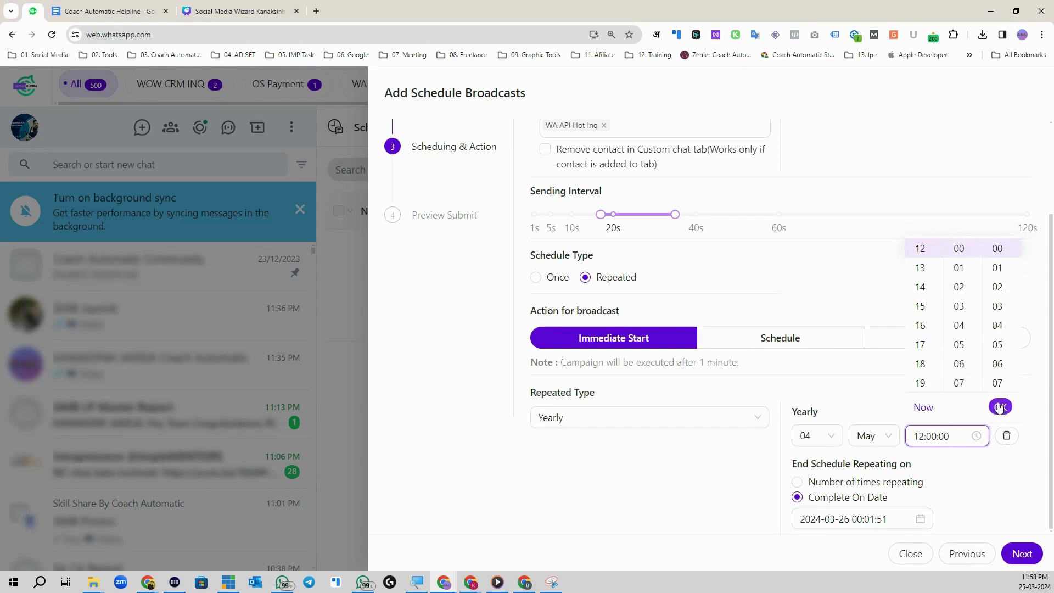
{"action": "left_click", "coordinate": [1001, 407]}
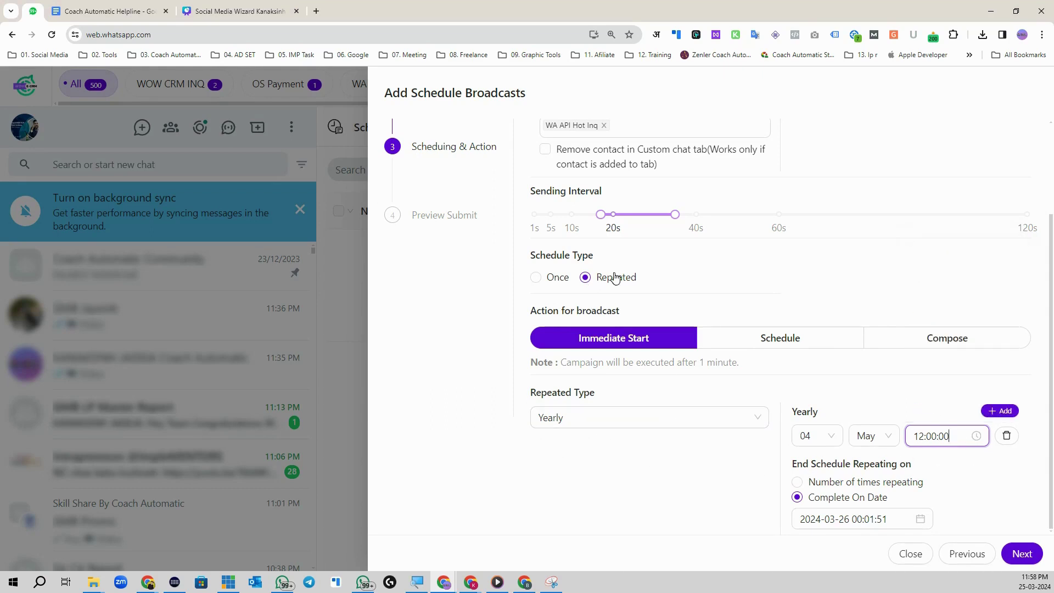
{"action": "left_click", "coordinate": [539, 278]}
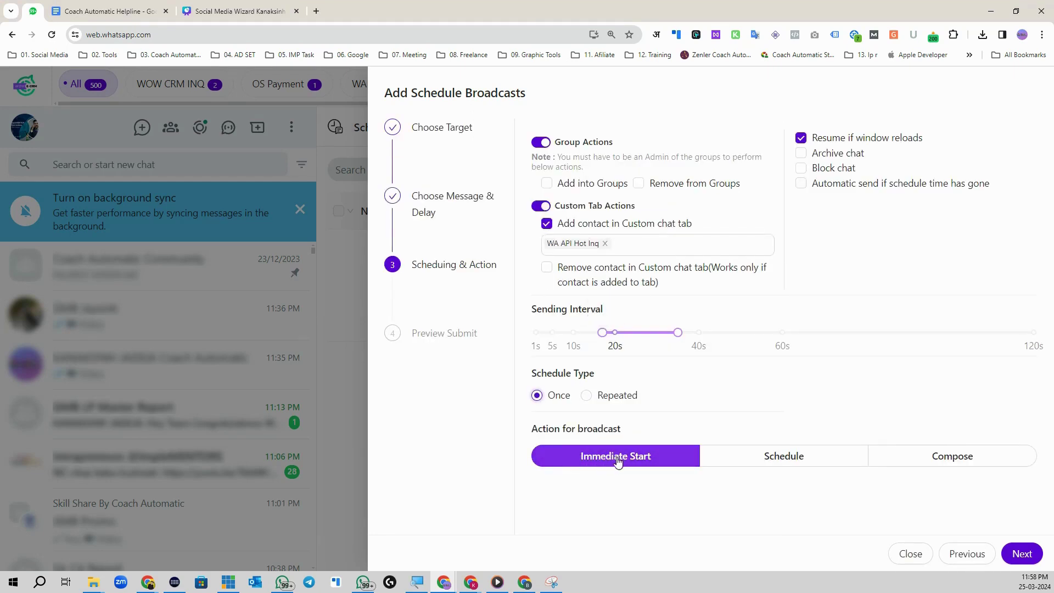
Step: Switch the action to Schedule and move the date picker to August 2024
{"action": "left_click", "coordinate": [784, 457]}
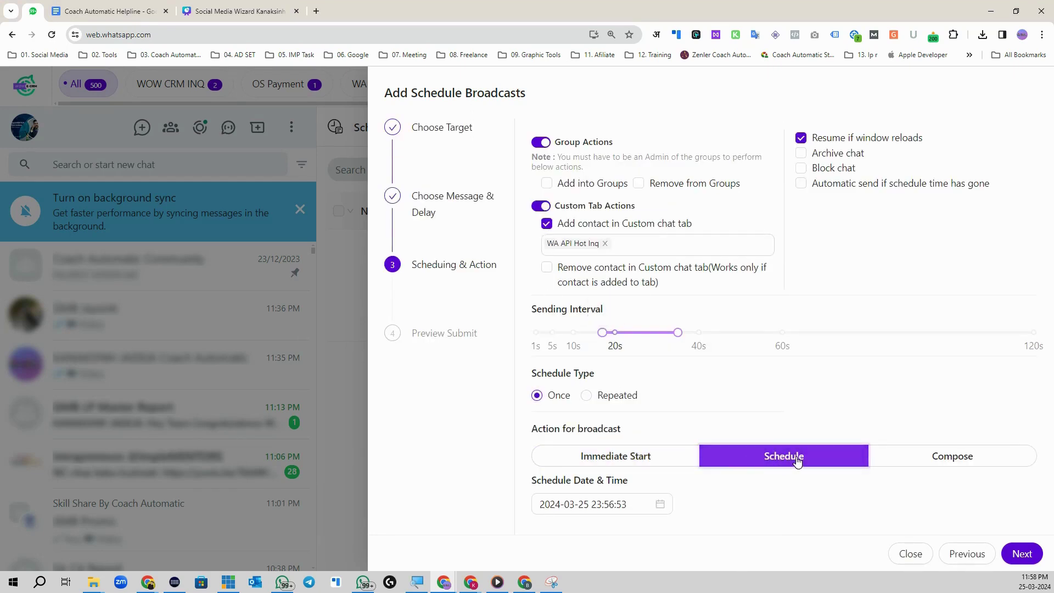
{"action": "left_click", "coordinate": [635, 503]}
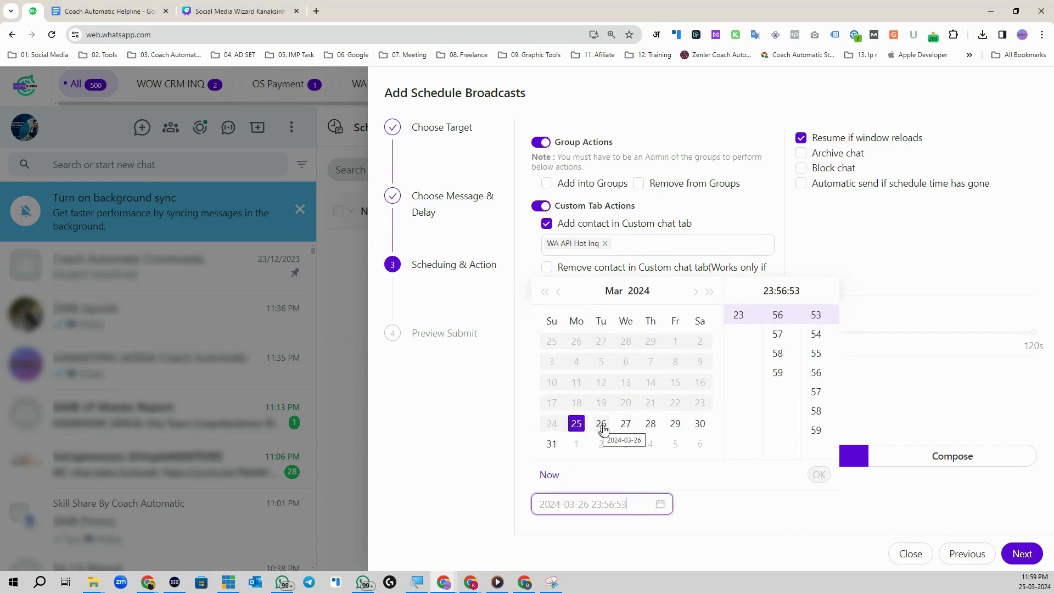
{"action": "left_click", "coordinate": [626, 423]}
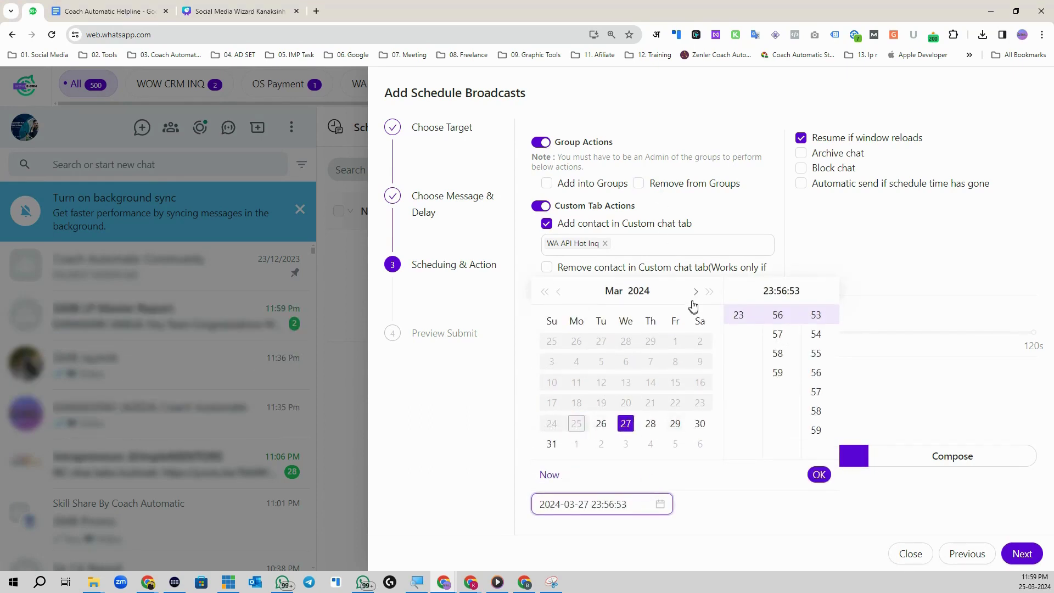
{"action": "left_click", "coordinate": [696, 291]}
{"action": "left_click", "coordinate": [696, 291]}
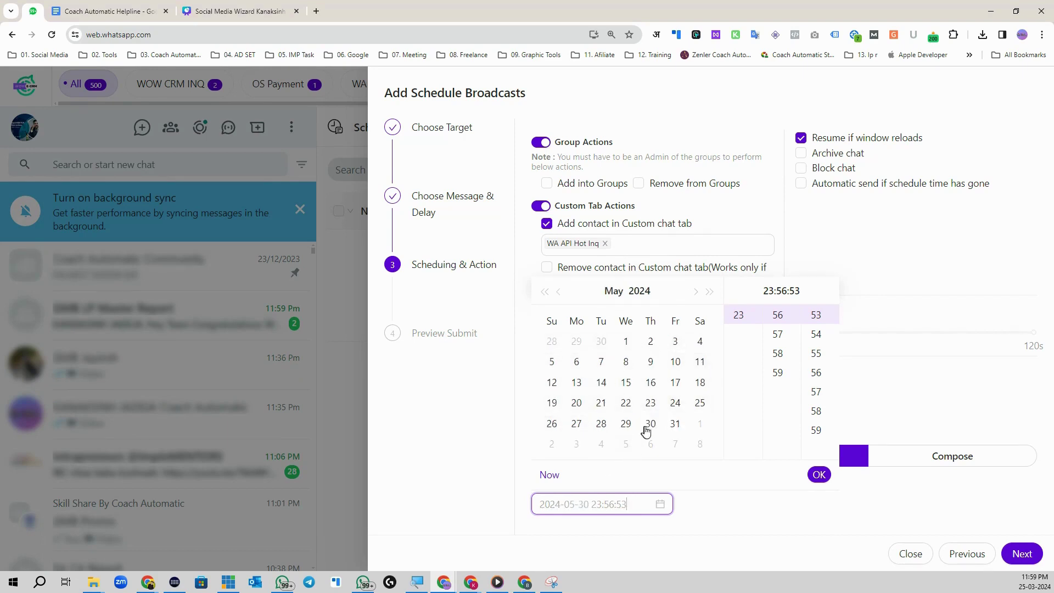
{"action": "left_click", "coordinate": [695, 291]}
{"action": "left_click", "coordinate": [696, 291]}
{"action": "left_click", "coordinate": [696, 291]}
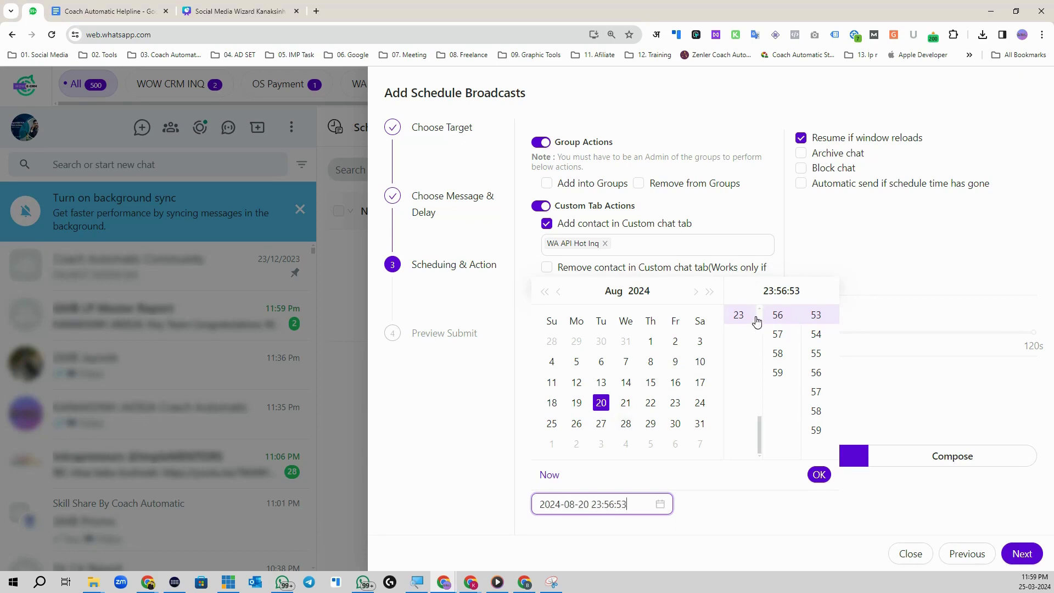
{"action": "scroll", "coordinate": [747, 341], "scroll_direction": "up", "scroll_amount": 6}
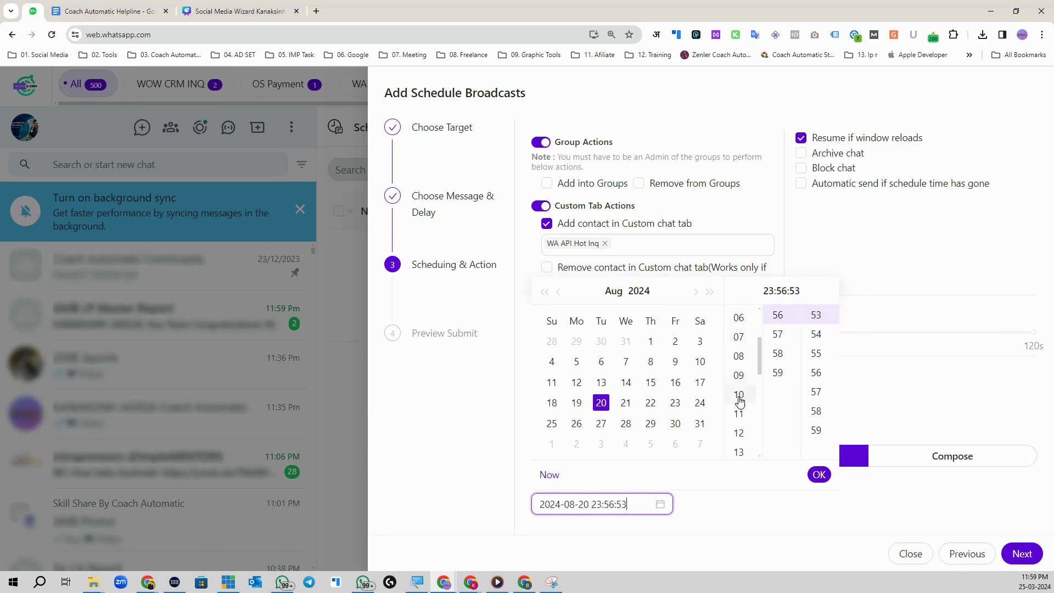
{"action": "scroll", "coordinate": [739, 411], "scroll_direction": "down", "scroll_amount": 2}
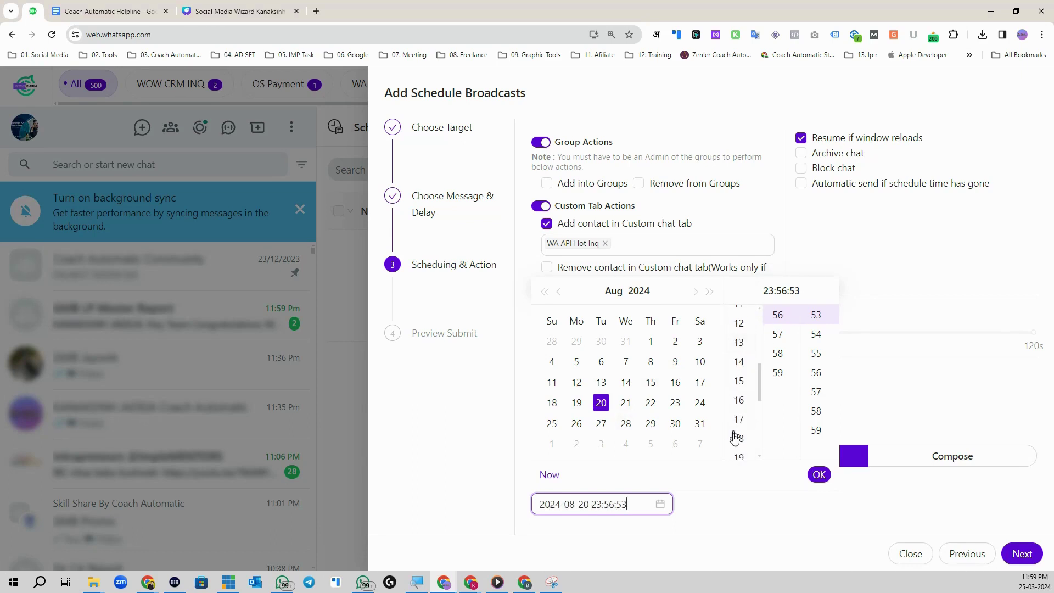
{"action": "left_click", "coordinate": [745, 403]}
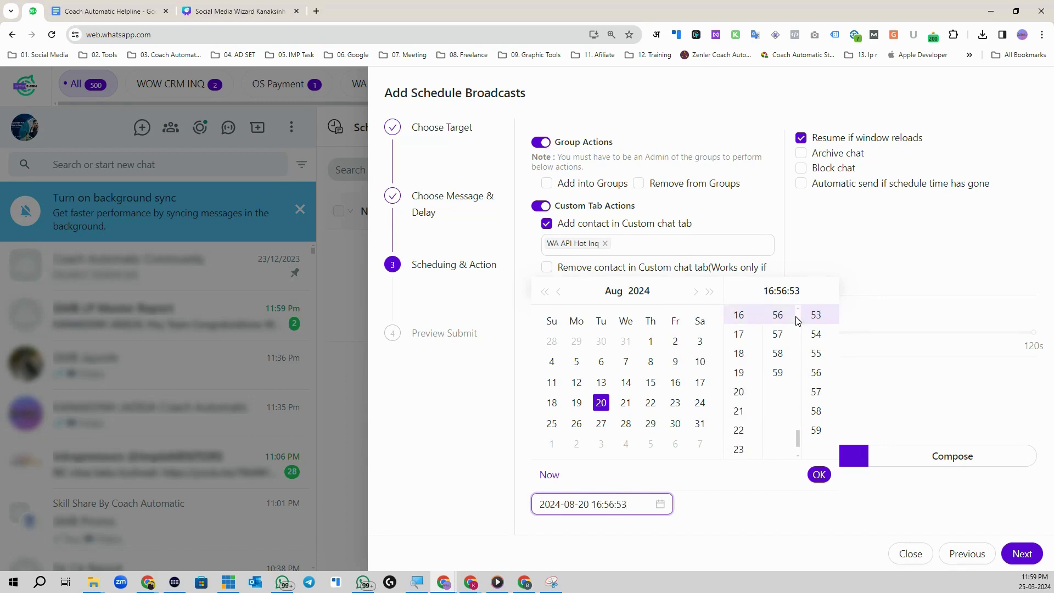
{"action": "scroll", "coordinate": [782, 329], "scroll_direction": "up", "scroll_amount": 8}
{"action": "scroll", "coordinate": [784, 335], "scroll_direction": "up", "scroll_amount": 8}
{"action": "left_click", "coordinate": [783, 332]}
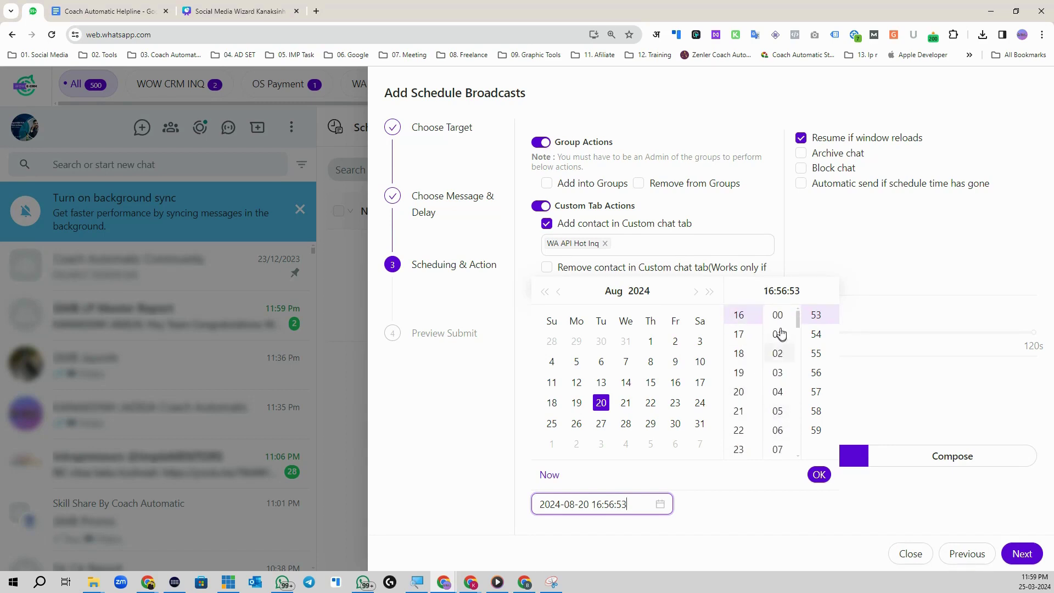
{"action": "scroll", "coordinate": [817, 334], "scroll_direction": "up", "scroll_amount": 10}
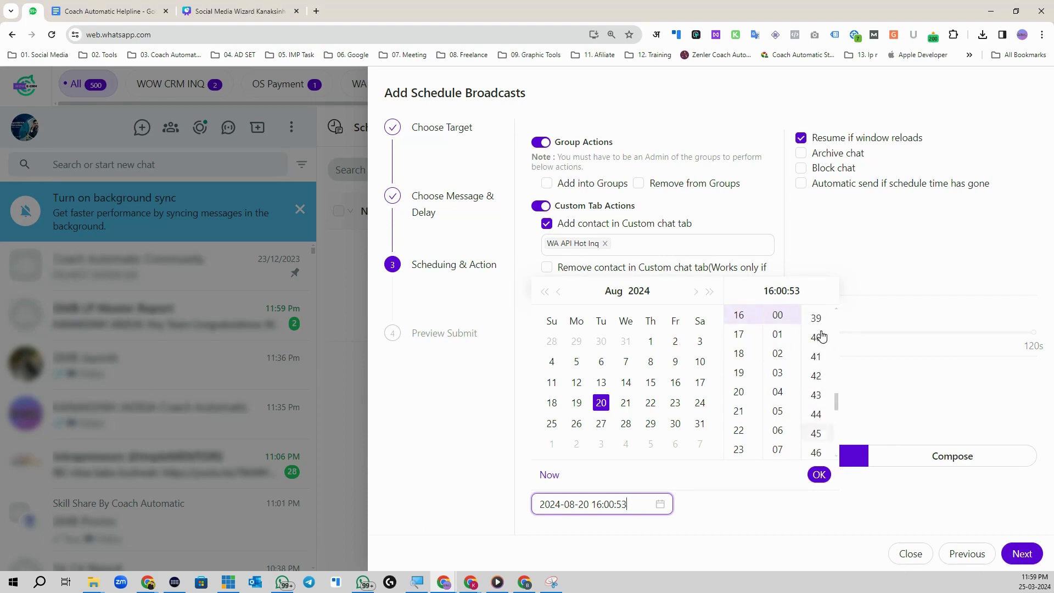
{"action": "scroll", "coordinate": [821, 330], "scroll_direction": "up", "scroll_amount": 5}
{"action": "left_click", "coordinate": [817, 315]}
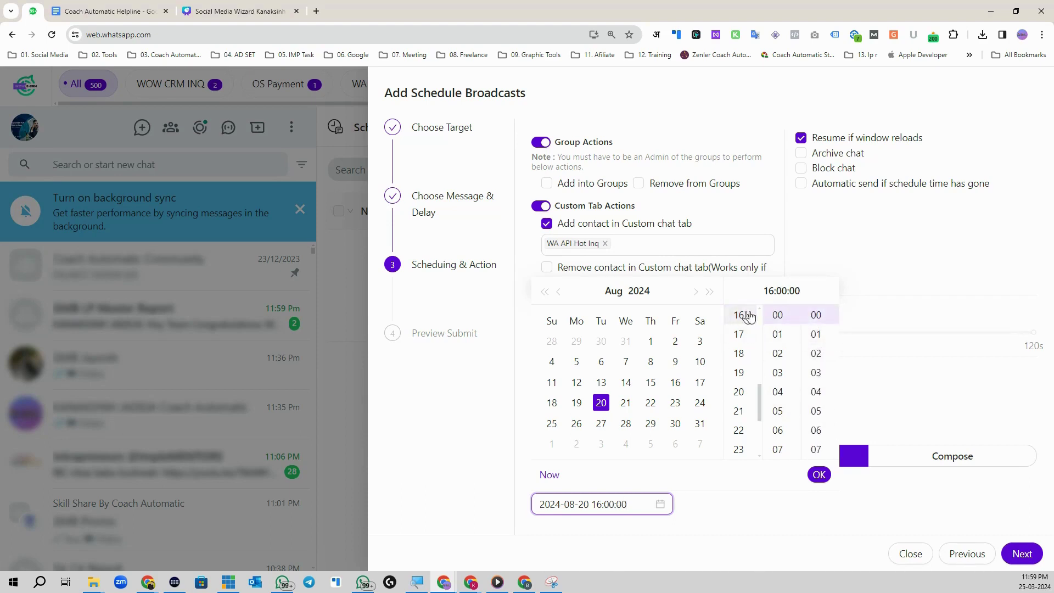
{"action": "left_click", "coordinate": [819, 474]}
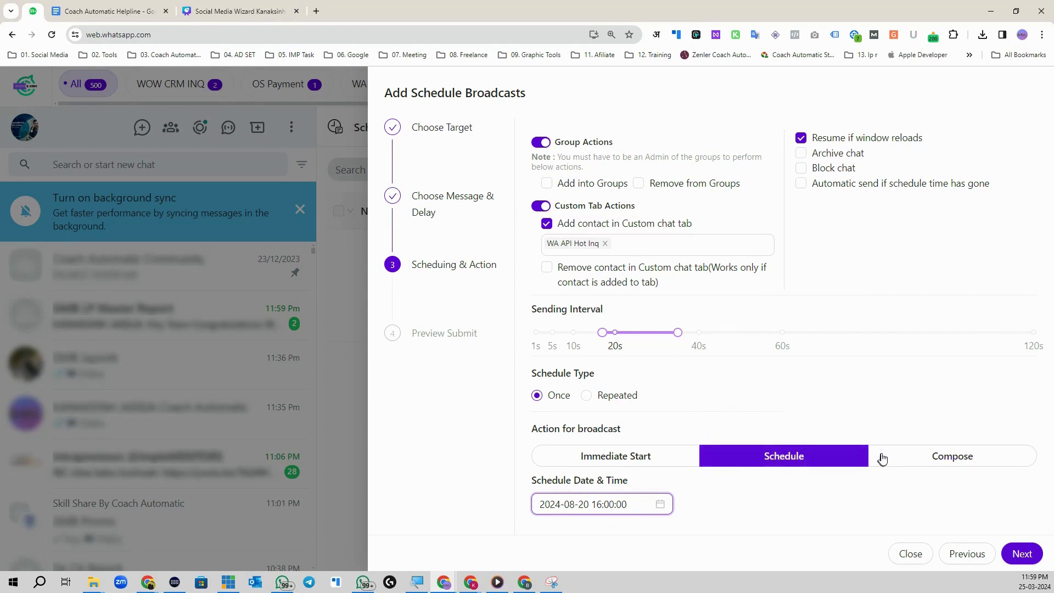
{"action": "left_click", "coordinate": [922, 459]}
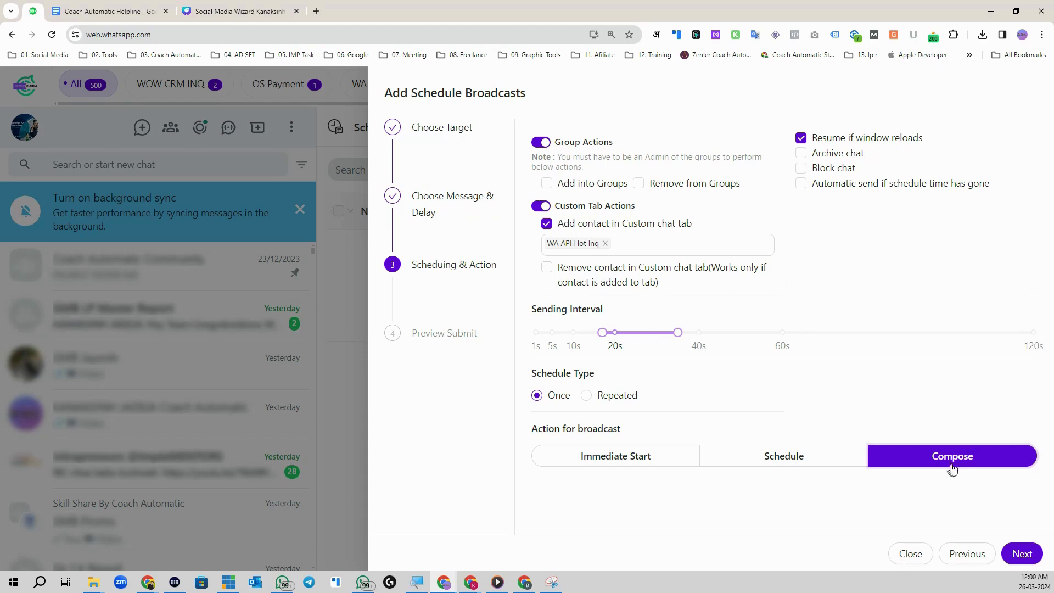
{"action": "left_click", "coordinate": [768, 464]}
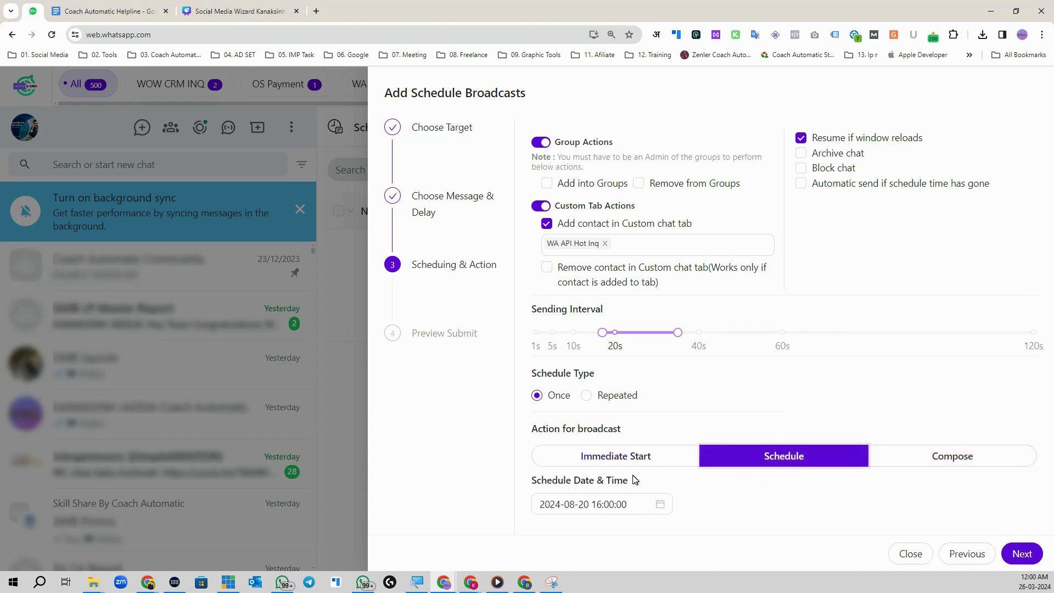
{"action": "left_click", "coordinate": [597, 503]}
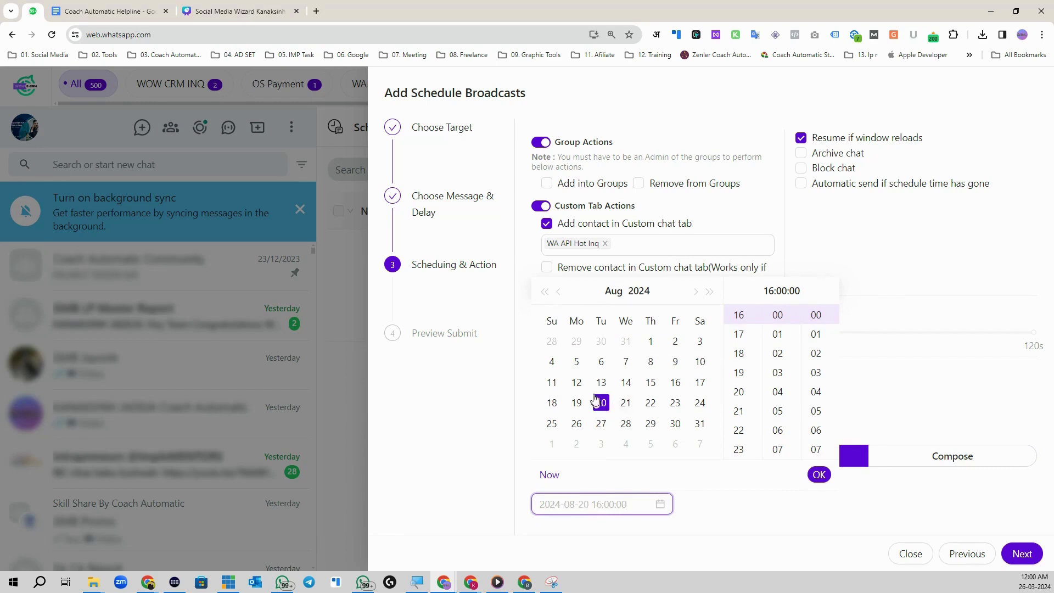
{"action": "left_click", "coordinate": [559, 291]}
{"action": "left_click", "coordinate": [559, 291]}
{"action": "left_click", "coordinate": [558, 291]}
{"action": "left_click", "coordinate": [559, 291]}
{"action": "left_click", "coordinate": [558, 291]}
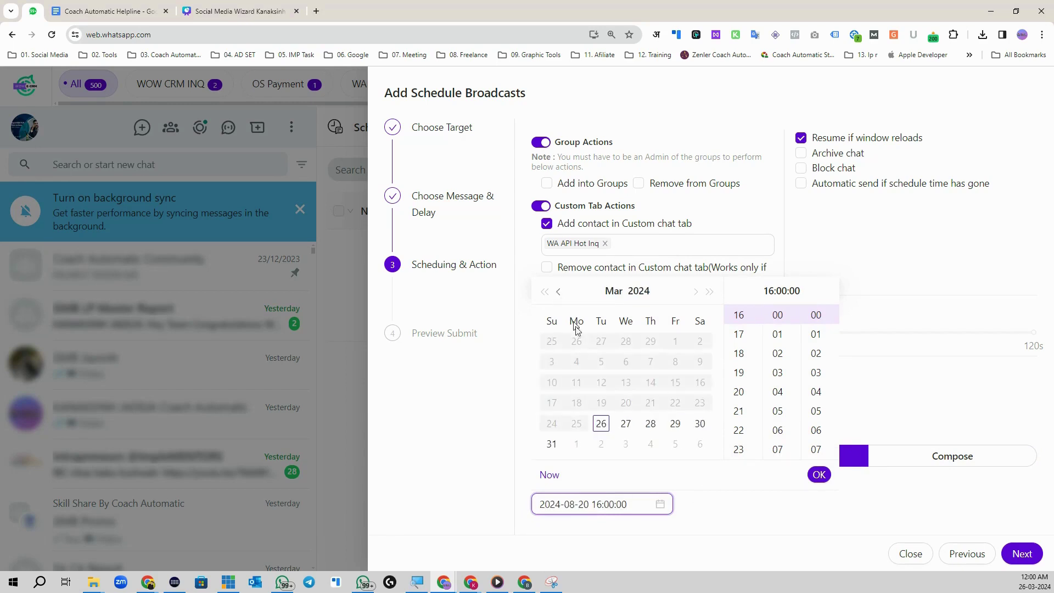
{"action": "left_click", "coordinate": [602, 424]}
{"action": "scroll", "coordinate": [739, 332], "scroll_direction": "up", "scroll_amount": 5}
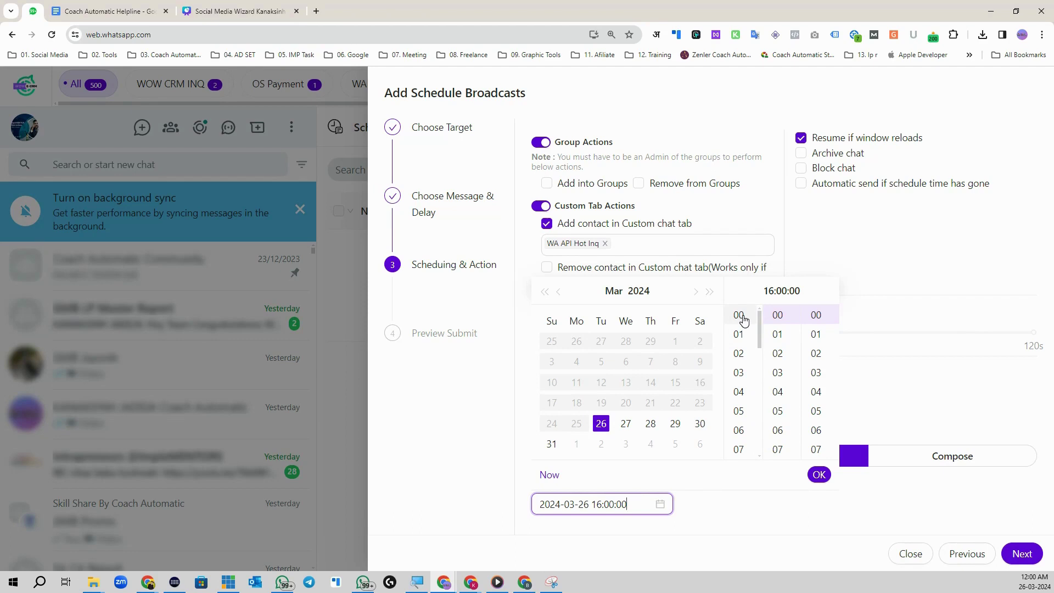
{"action": "left_click", "coordinate": [778, 354]}
{"action": "left_click", "coordinate": [819, 476]}
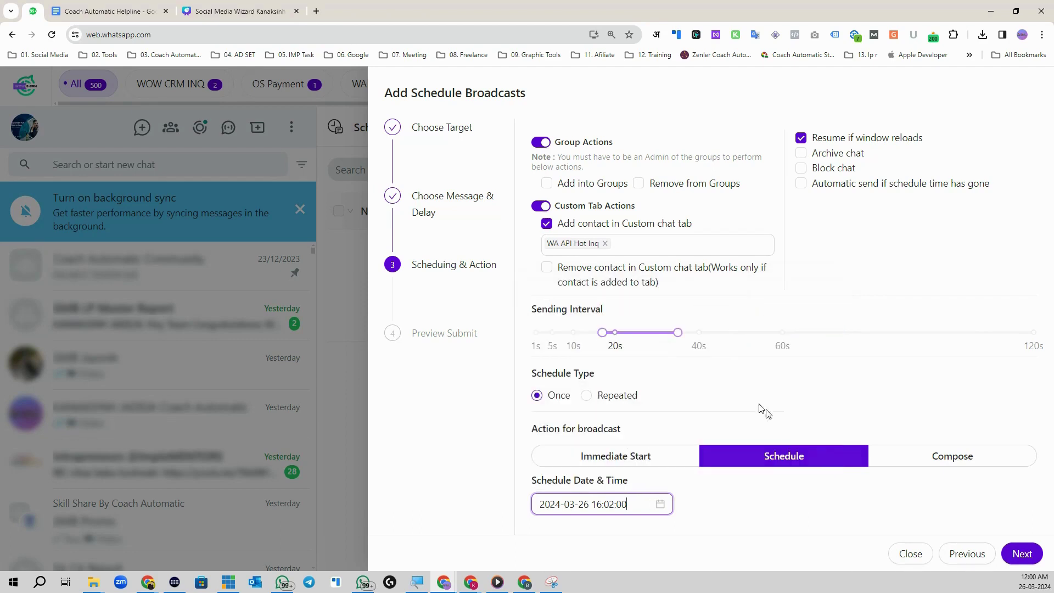
Step: Change the send hour to 00 for 00:02:00 and continue to the preview summary
{"action": "left_click", "coordinate": [647, 504]}
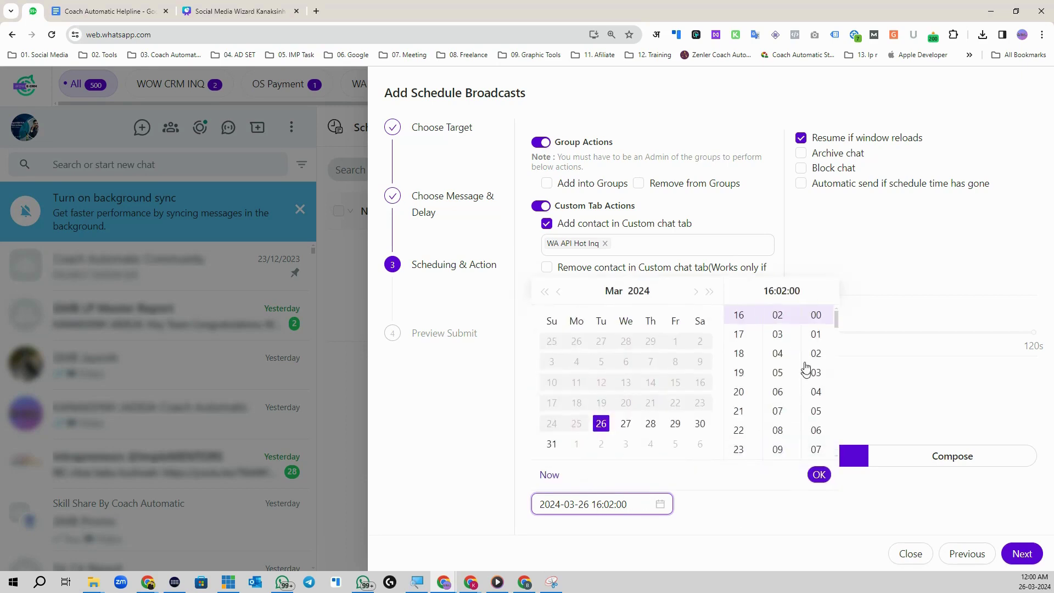
{"action": "scroll", "coordinate": [742, 330], "scroll_direction": "up", "scroll_amount": 5}
{"action": "left_click", "coordinate": [739, 315]}
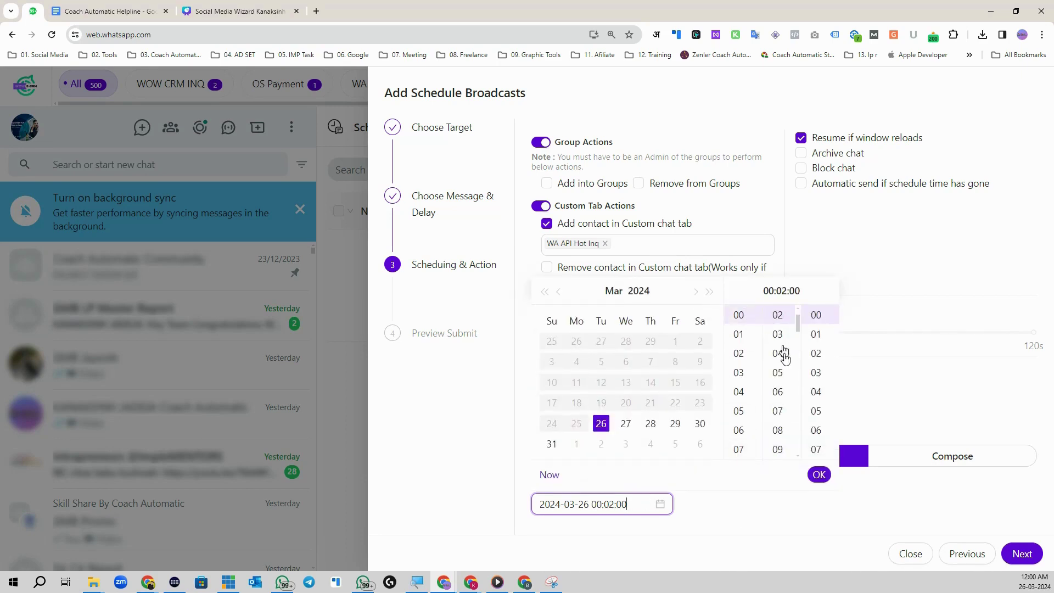
{"action": "left_click", "coordinate": [819, 475]}
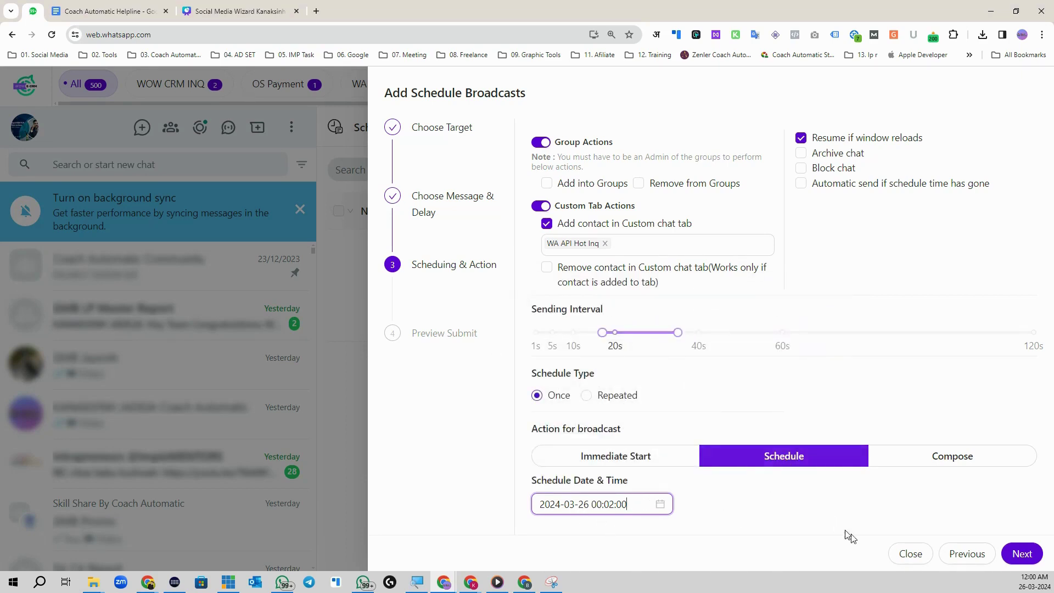
{"action": "left_click", "coordinate": [1015, 551]}
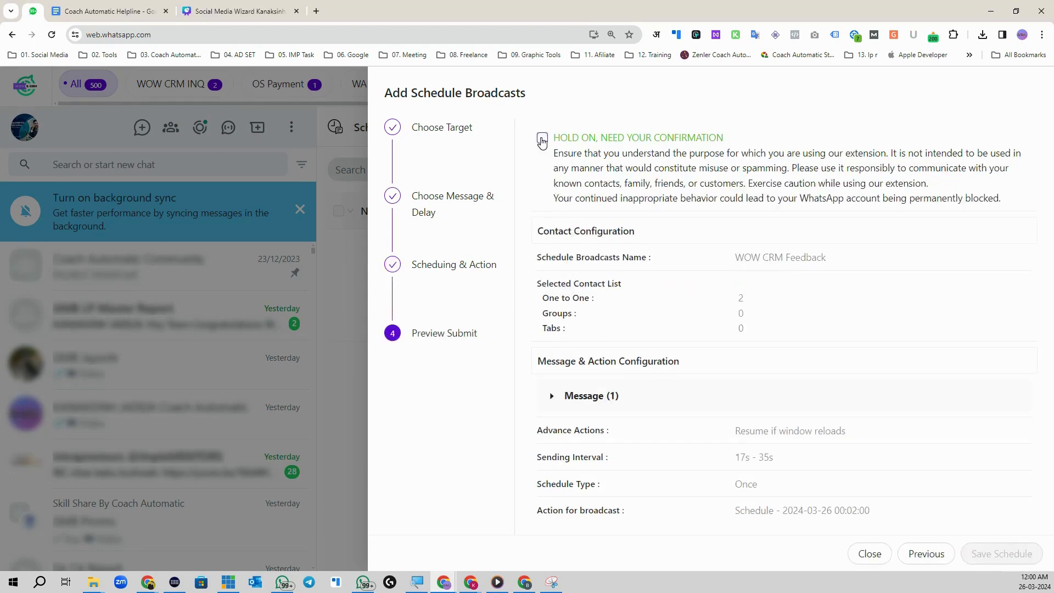
Step: Acknowledge the responsible-use notice and save the WOW CRM Feedback schedule
{"action": "left_click", "coordinate": [543, 138]}
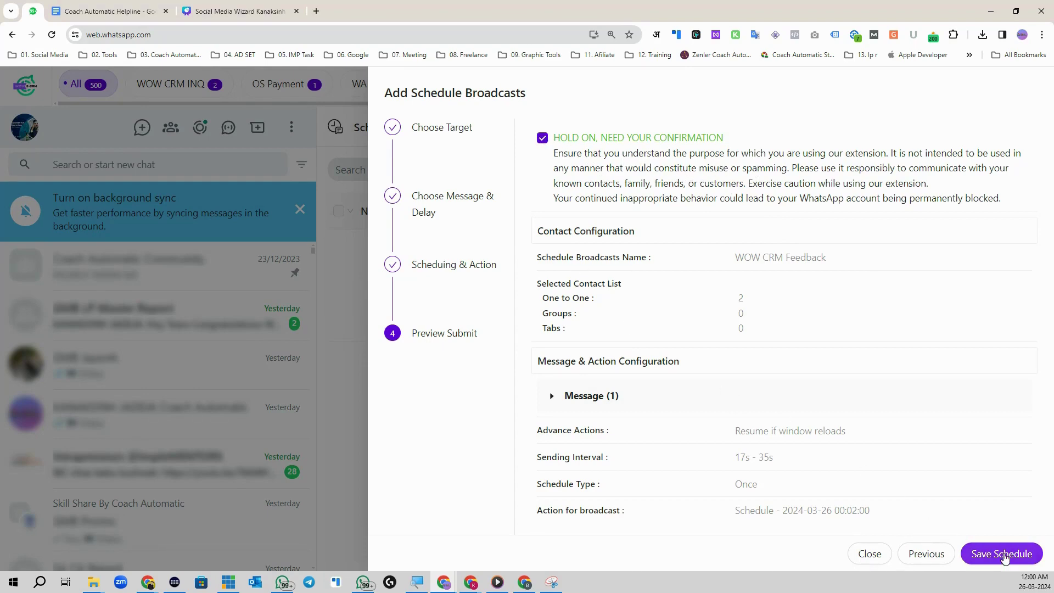
{"action": "left_click", "coordinate": [1002, 553]}
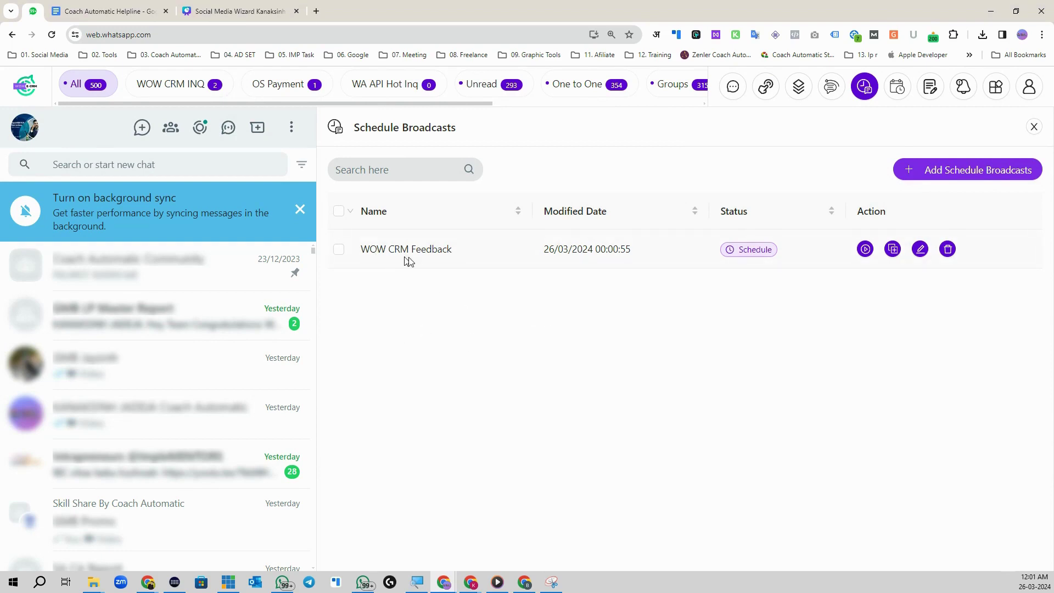
Step: Show only WA API Hot Inq chats and open a blank Add Schedule Broadcasts form
{"action": "left_click", "coordinate": [378, 89]}
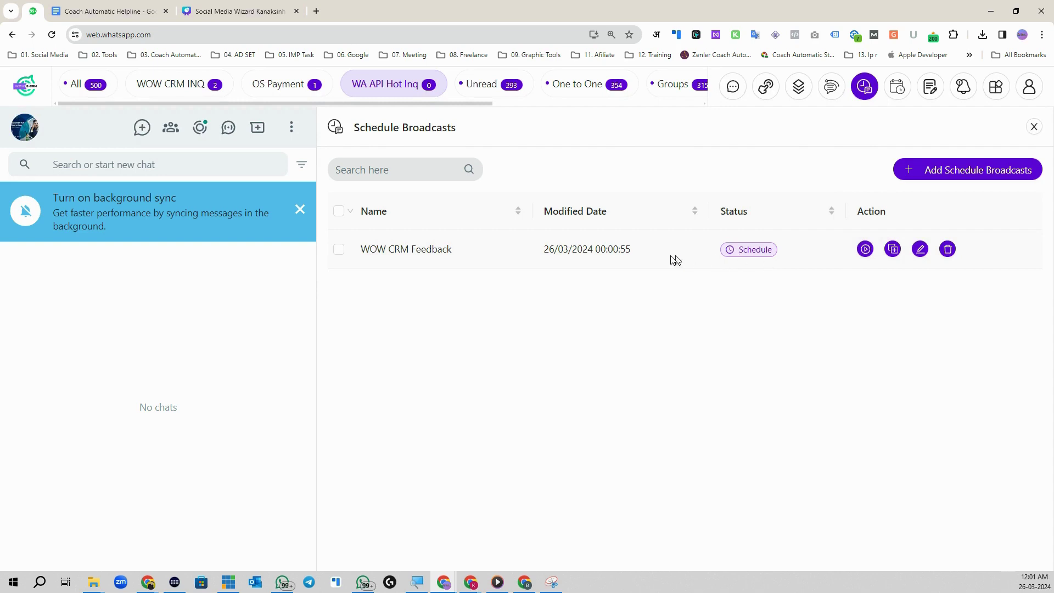
{"action": "left_click", "coordinate": [899, 90]}
{"action": "left_click", "coordinate": [864, 87]}
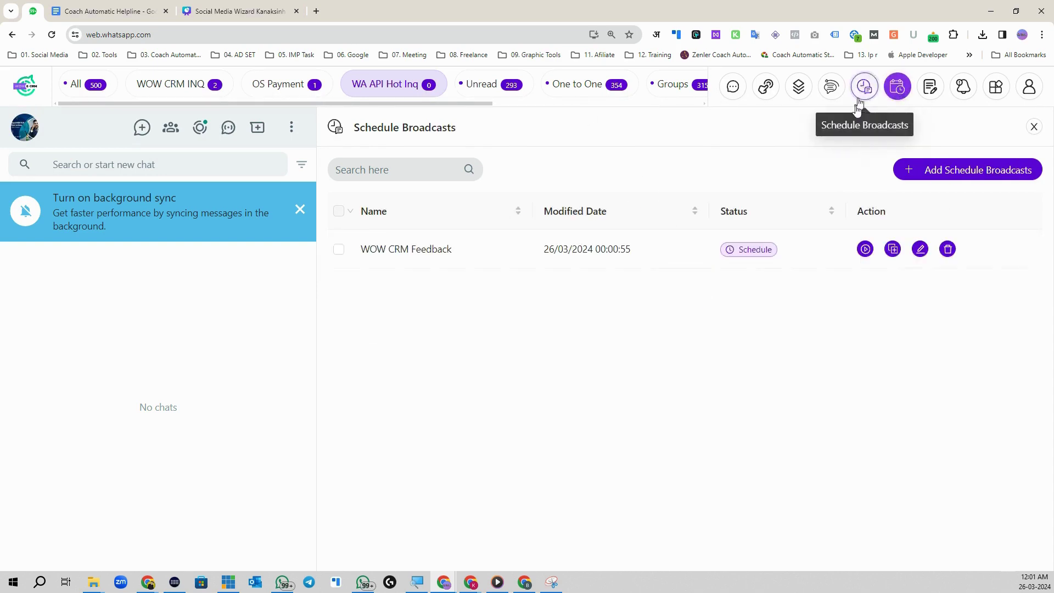
{"action": "left_click", "coordinate": [970, 173]}
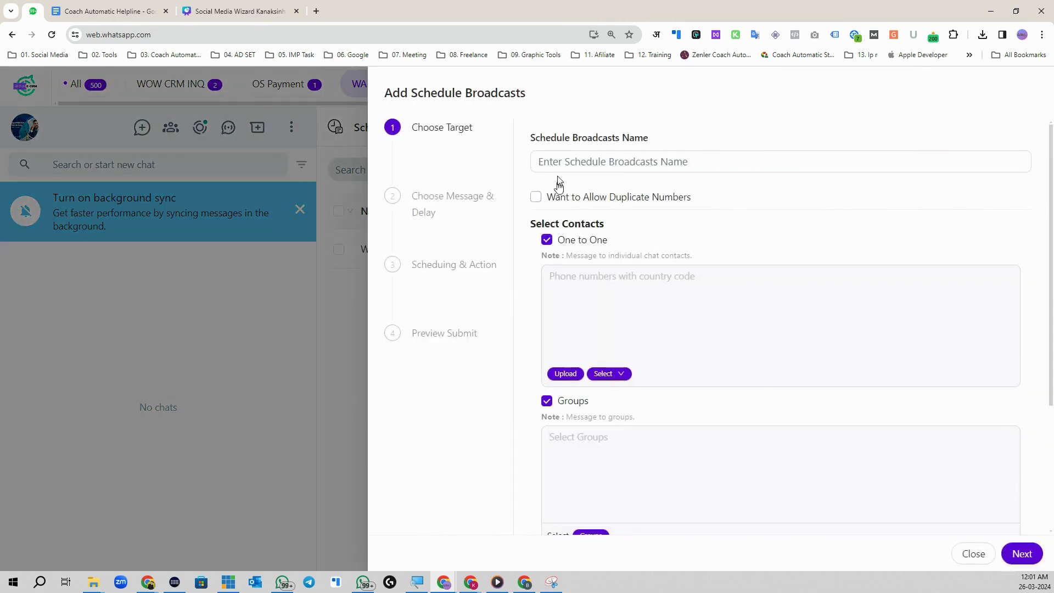
{"action": "left_click", "coordinate": [547, 240]}
{"action": "left_click", "coordinate": [548, 431]}
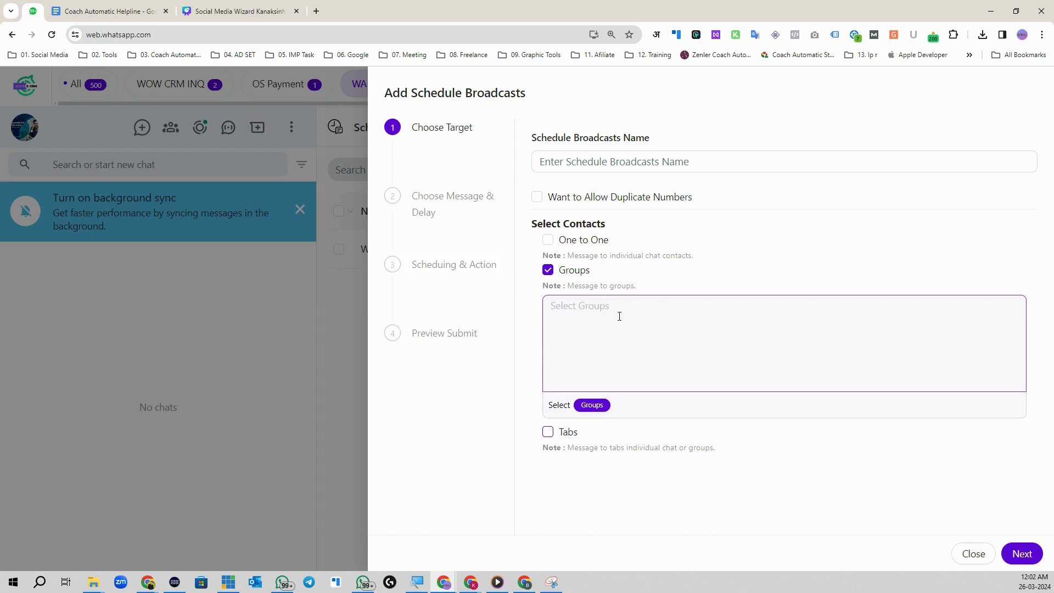
{"action": "left_click", "coordinate": [577, 311]}
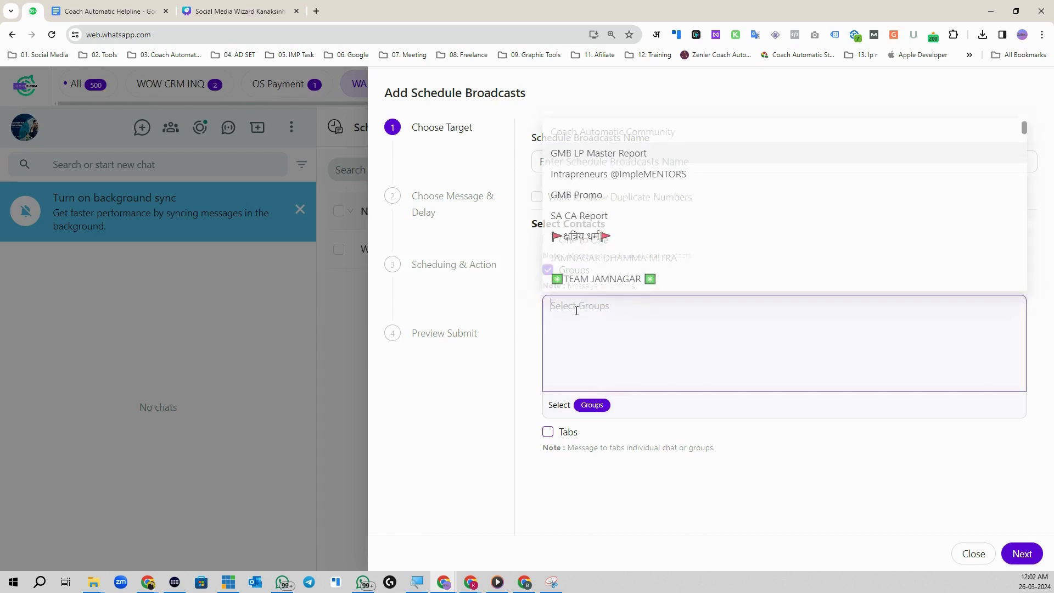
{"action": "left_click", "coordinate": [618, 170]}
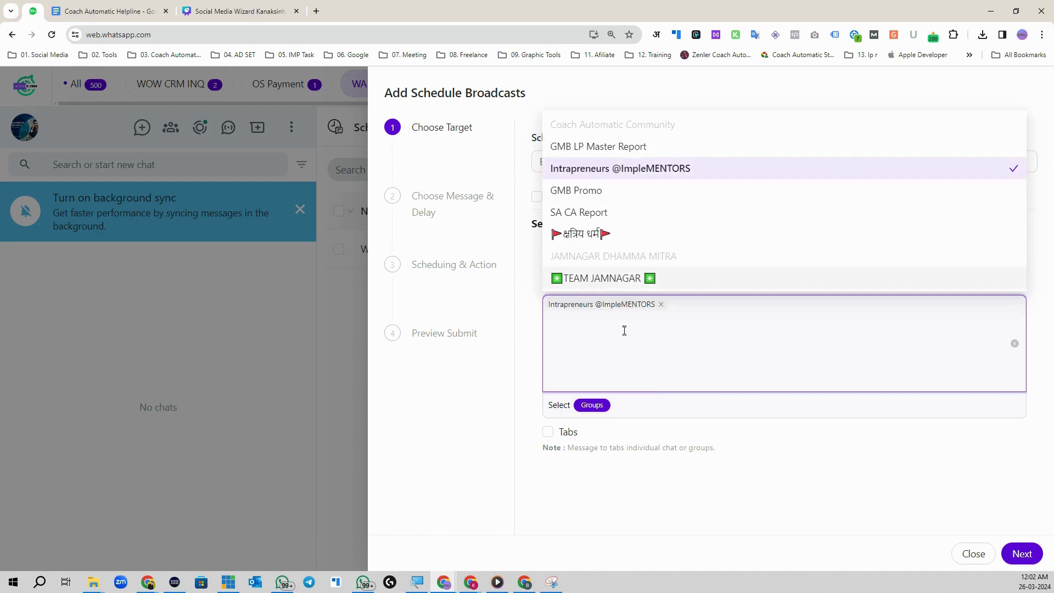
{"action": "left_click", "coordinate": [600, 190]}
{"action": "left_click", "coordinate": [598, 148]}
{"action": "left_click", "coordinate": [599, 211]}
{"action": "left_click", "coordinate": [795, 530]}
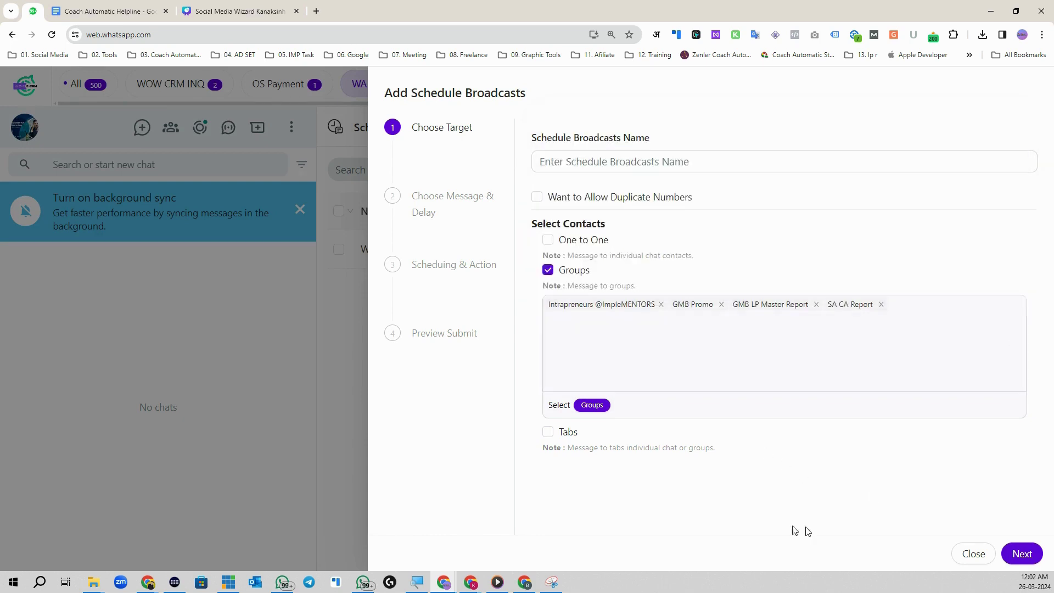
Step: Name the broadcast 'GRP Shecduling', advance to the message step and list the templates
{"action": "left_click", "coordinate": [1021, 553]}
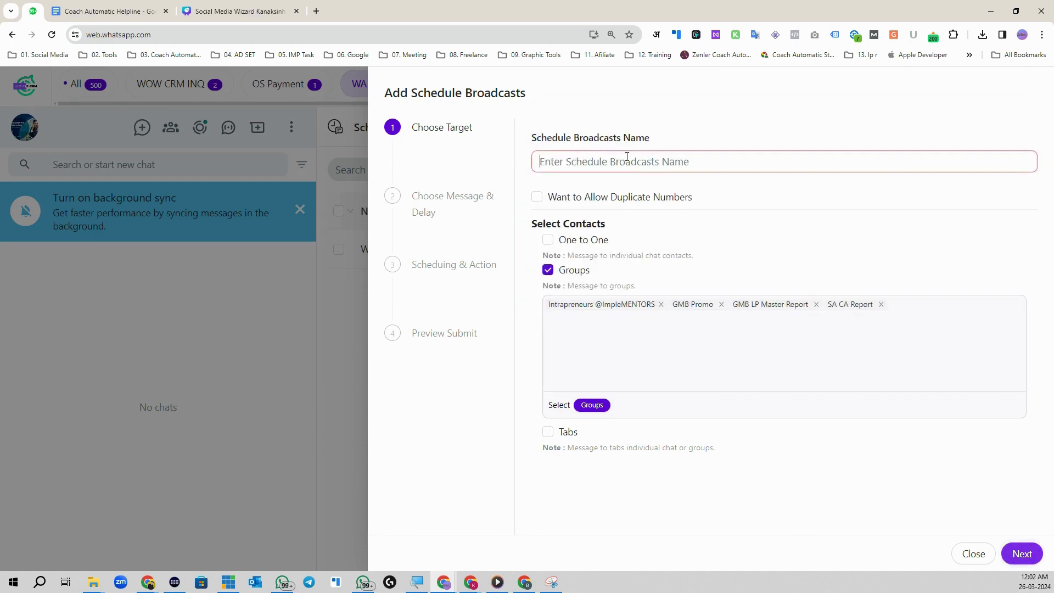
{"action": "type", "text": "GRP Shecdulin"}
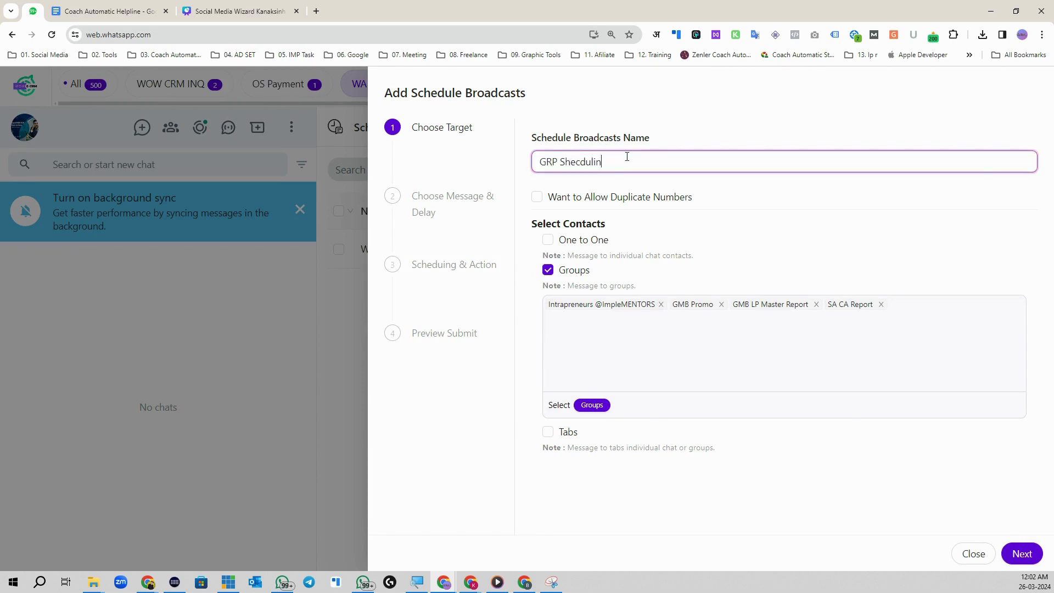
{"action": "type", "text": "g"}
{"action": "left_click", "coordinate": [1023, 553]}
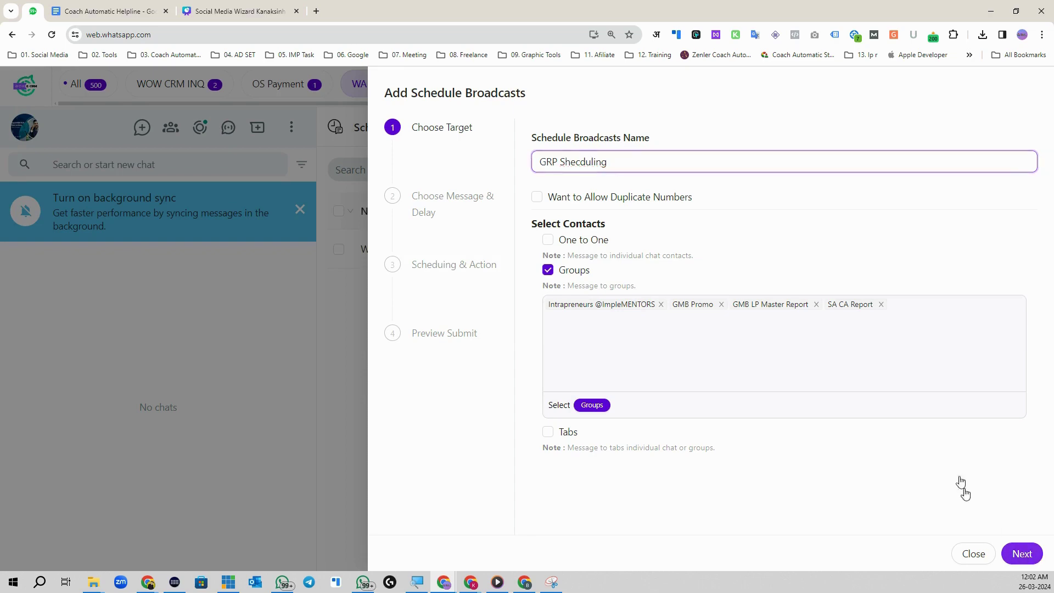
{"action": "left_click", "coordinate": [989, 352]}
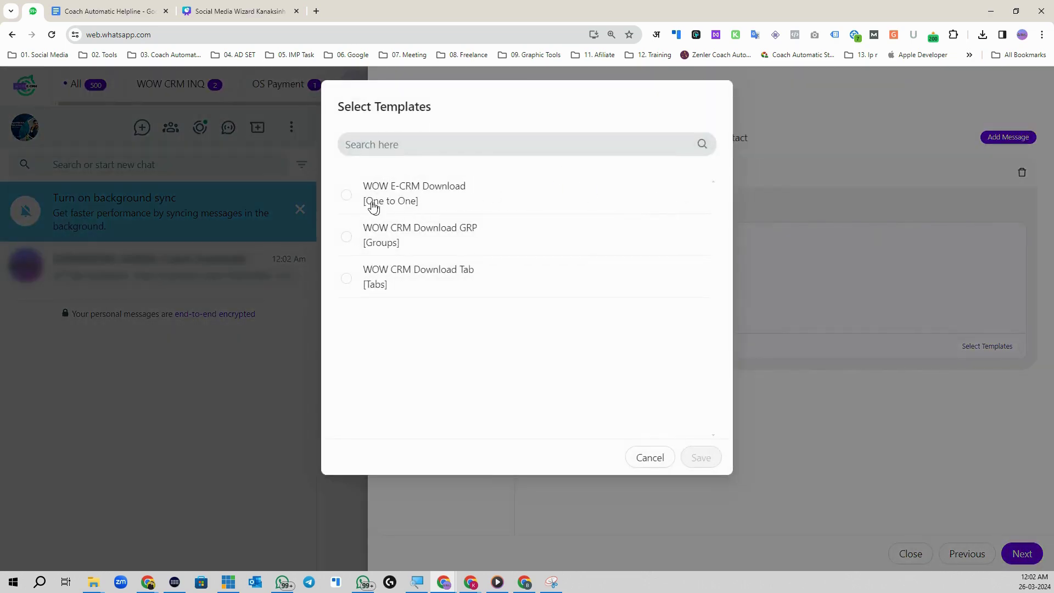
Step: Load the WOW CRM Download GRP template and set a 22–48 s sending interval
{"action": "left_click", "coordinate": [347, 237]}
{"action": "left_click", "coordinate": [702, 459]}
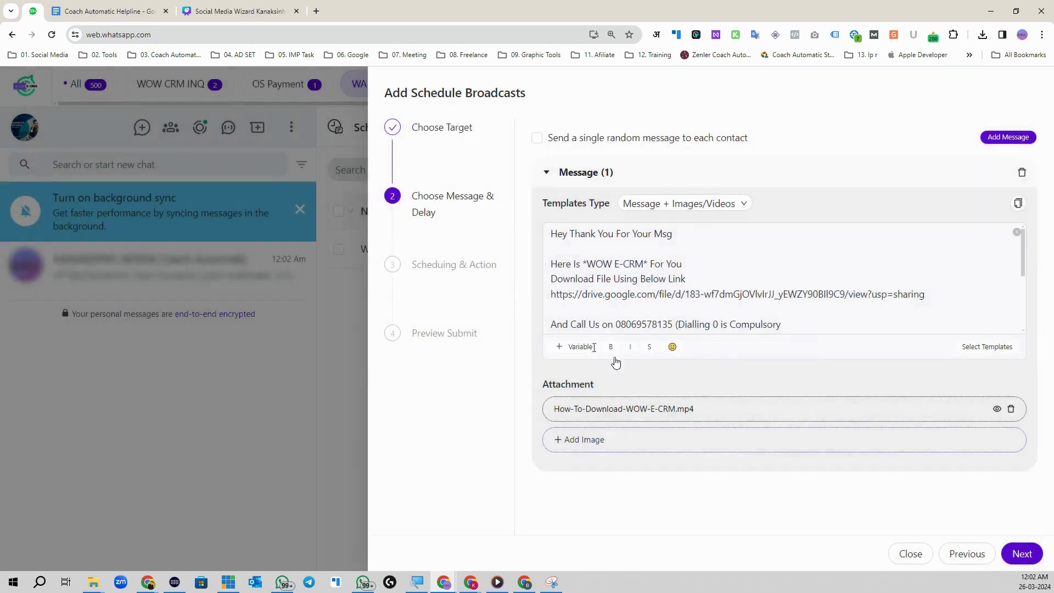
{"action": "left_click", "coordinate": [1023, 554]}
{"action": "left_click_drag", "start_coordinate": [573, 233], "coordinate": [624, 235]}
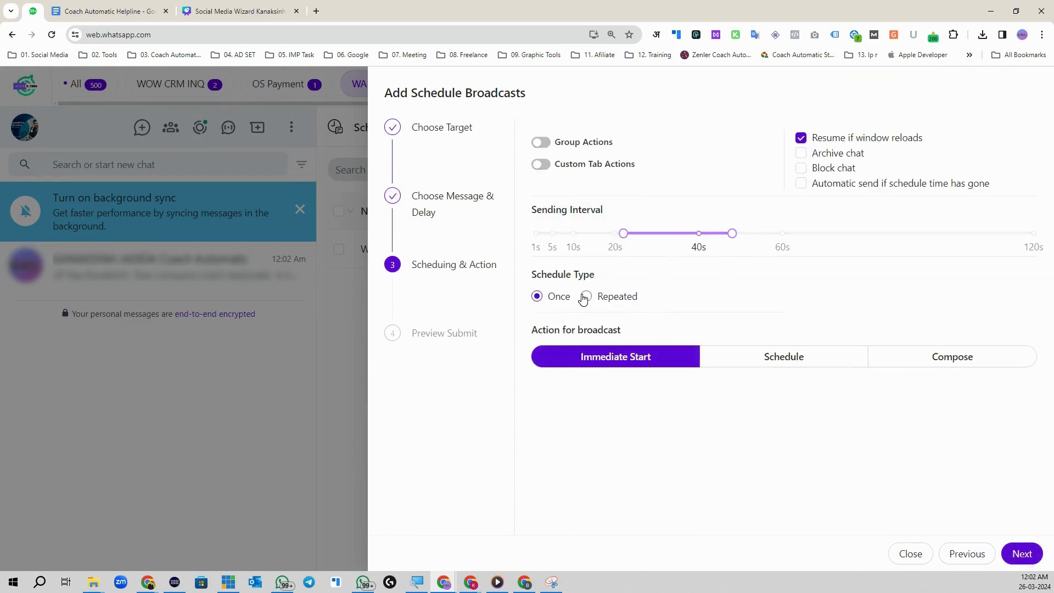
{"action": "left_click", "coordinate": [748, 362]}
{"action": "left_click", "coordinate": [653, 408]}
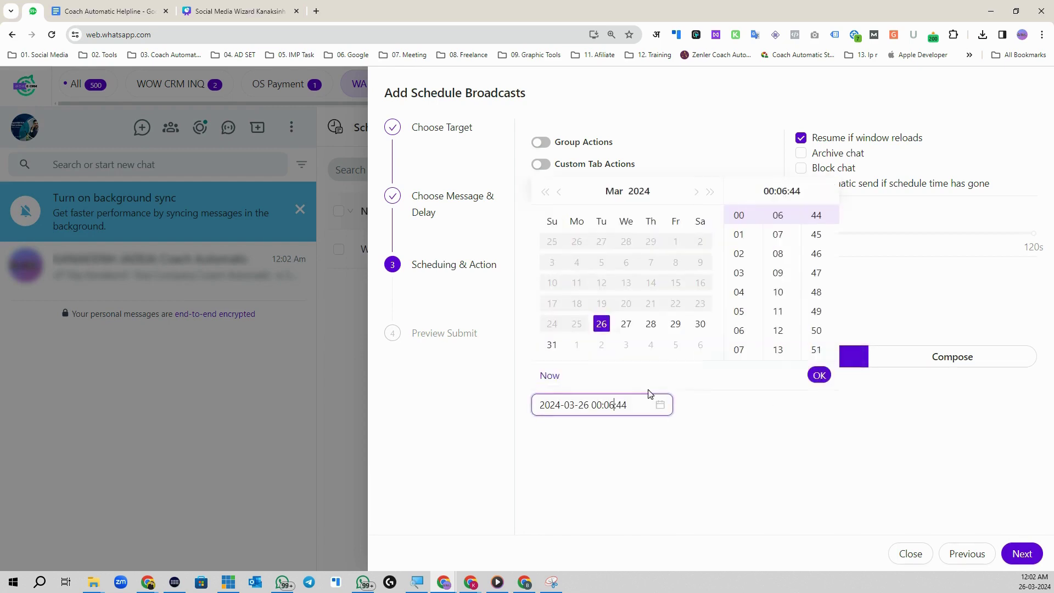
{"action": "left_click", "coordinate": [626, 324]}
{"action": "left_click", "coordinate": [731, 279]}
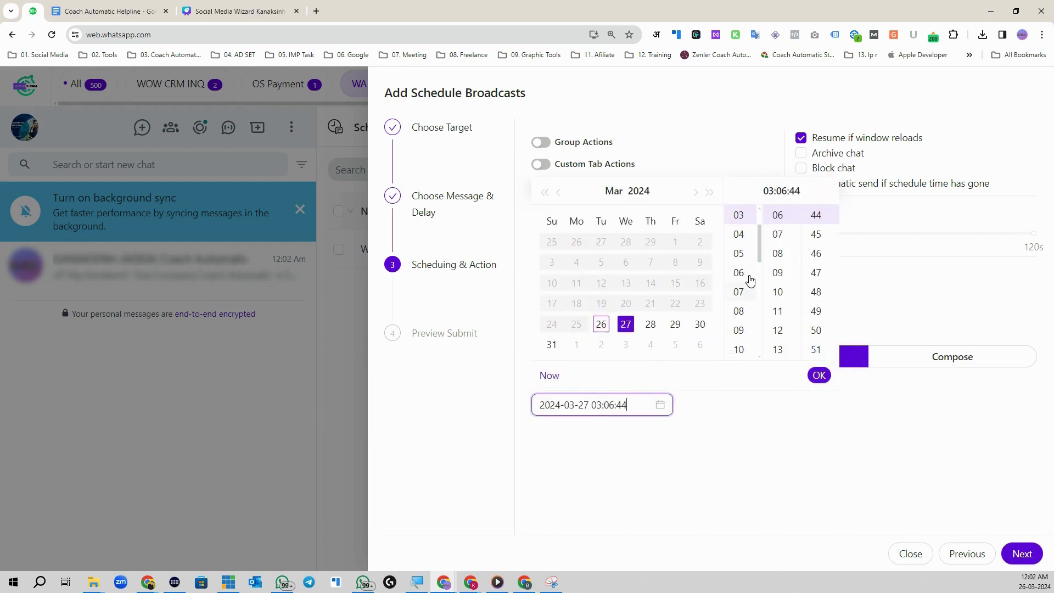
{"action": "left_click", "coordinate": [739, 348]}
{"action": "left_click", "coordinate": [820, 375]}
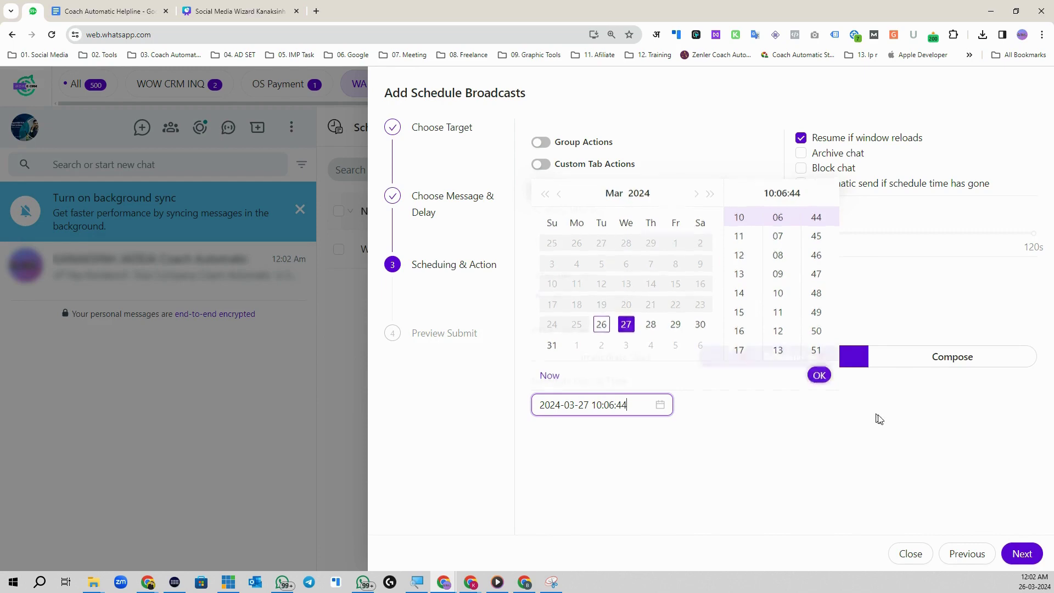
{"action": "left_click", "coordinate": [1021, 554]}
{"action": "left_click", "coordinate": [543, 139]}
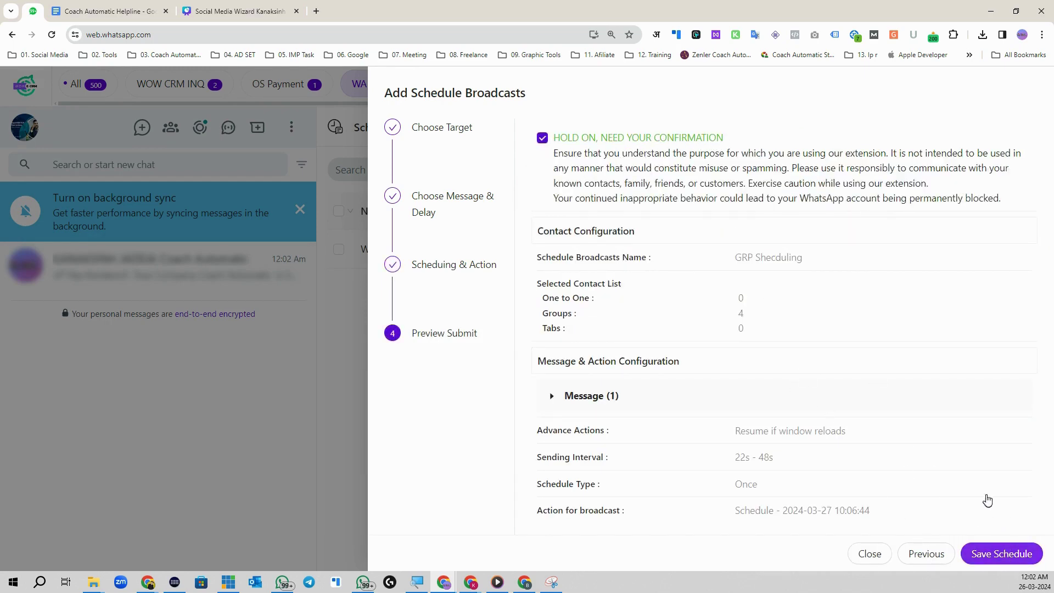
Step: Save the GRP Shecduling schedule from the Preview Submit step
{"action": "left_click", "coordinate": [1001, 553]}
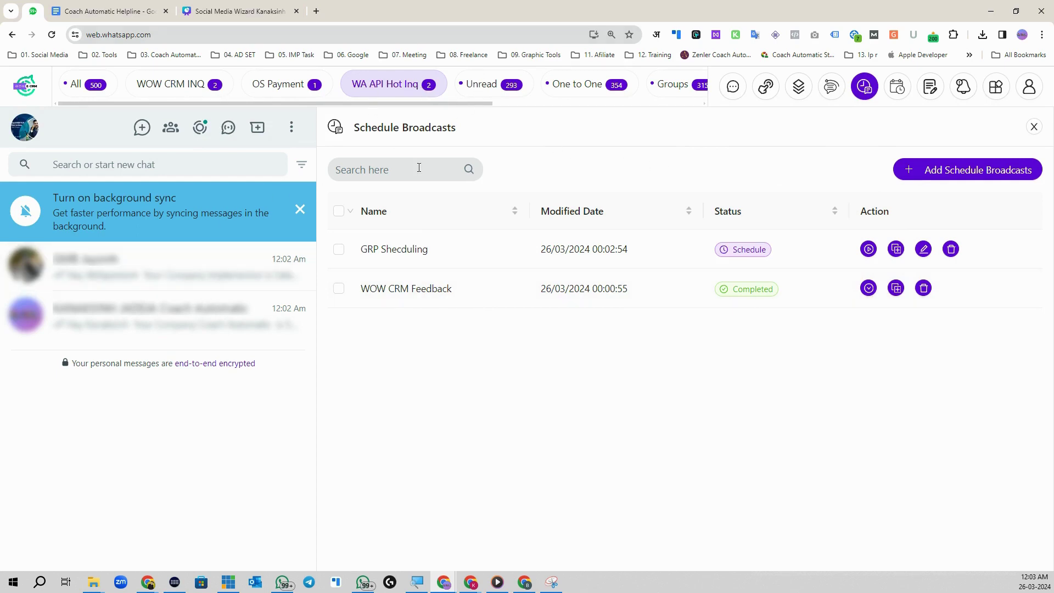
Step: Turn off 'Blur profile names' in the Advance Tools Blur Settings
{"action": "left_click", "coordinate": [94, 275]}
{"action": "left_click", "coordinate": [996, 88]}
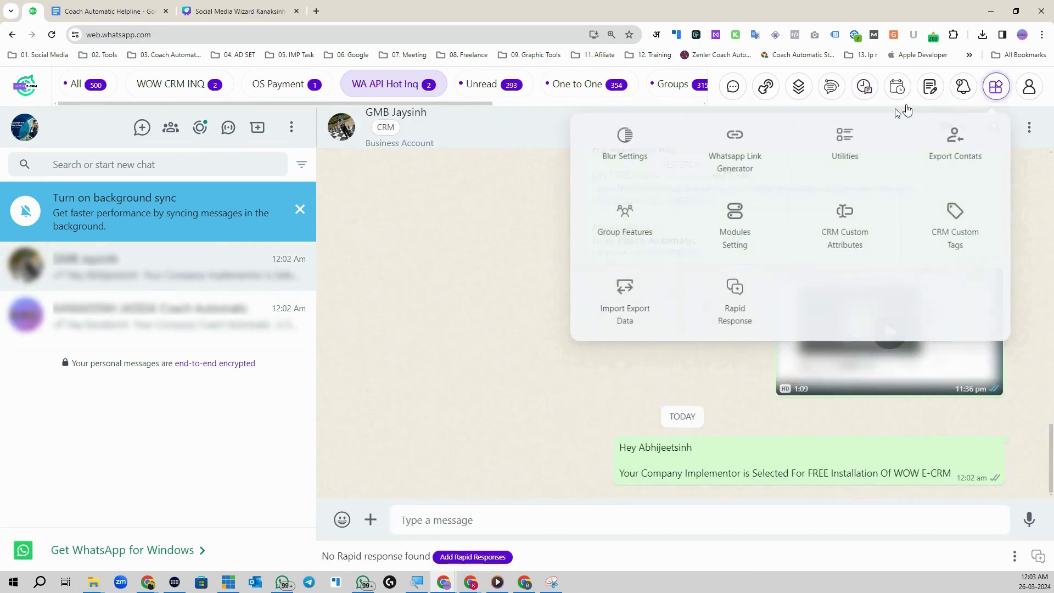
{"action": "left_click", "coordinate": [627, 145]}
{"action": "left_click", "coordinate": [333, 245]}
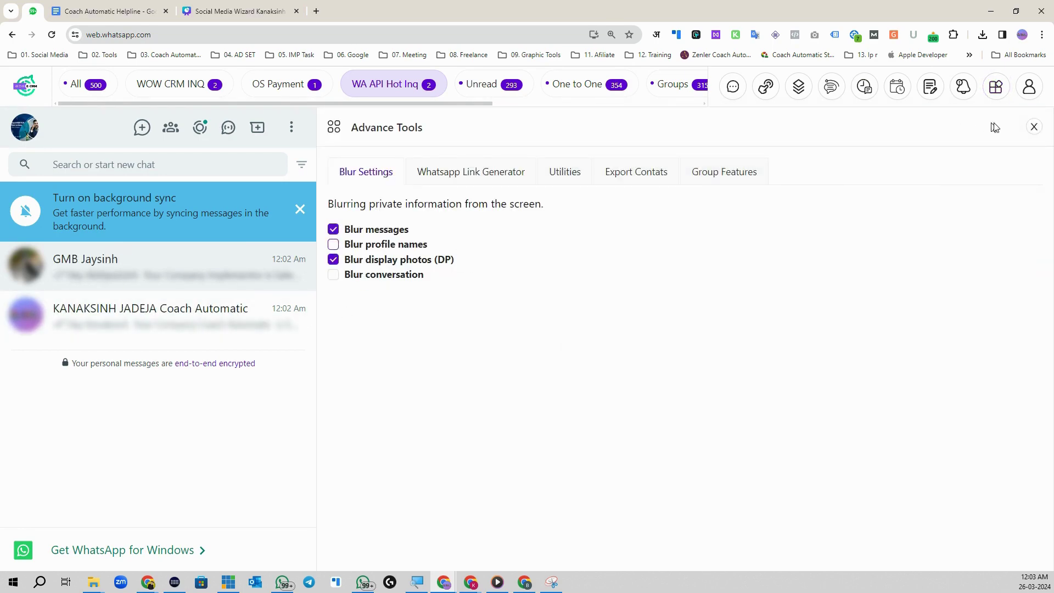
{"action": "left_click", "coordinate": [1034, 127]}
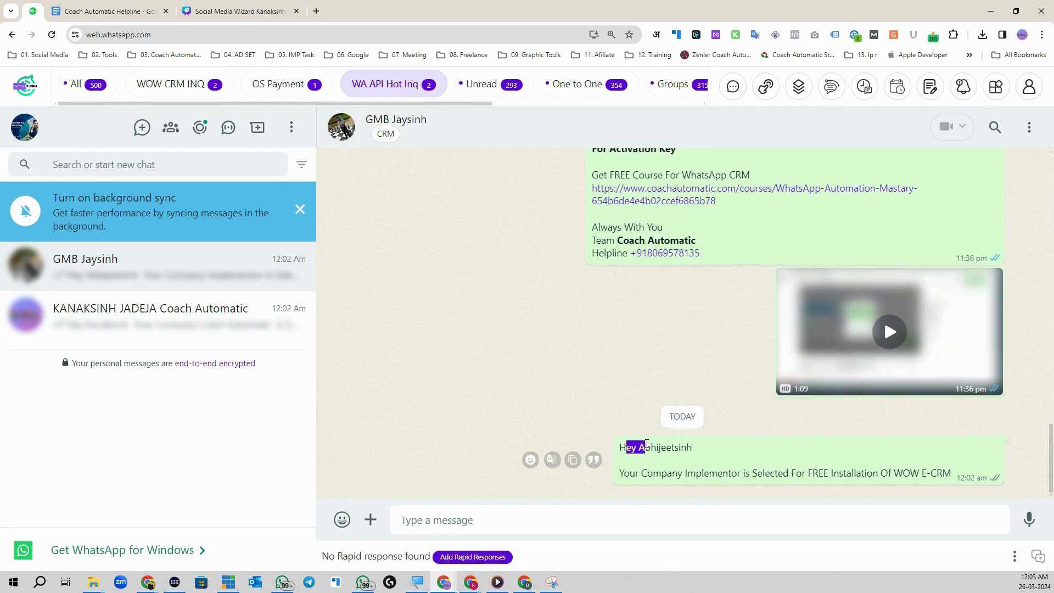
Step: Highlight the names and company text in two chats' greetings, then return to Schedule Broadcasts
{"action": "left_click_drag", "start_coordinate": [652, 447], "coordinate": [686, 448]}
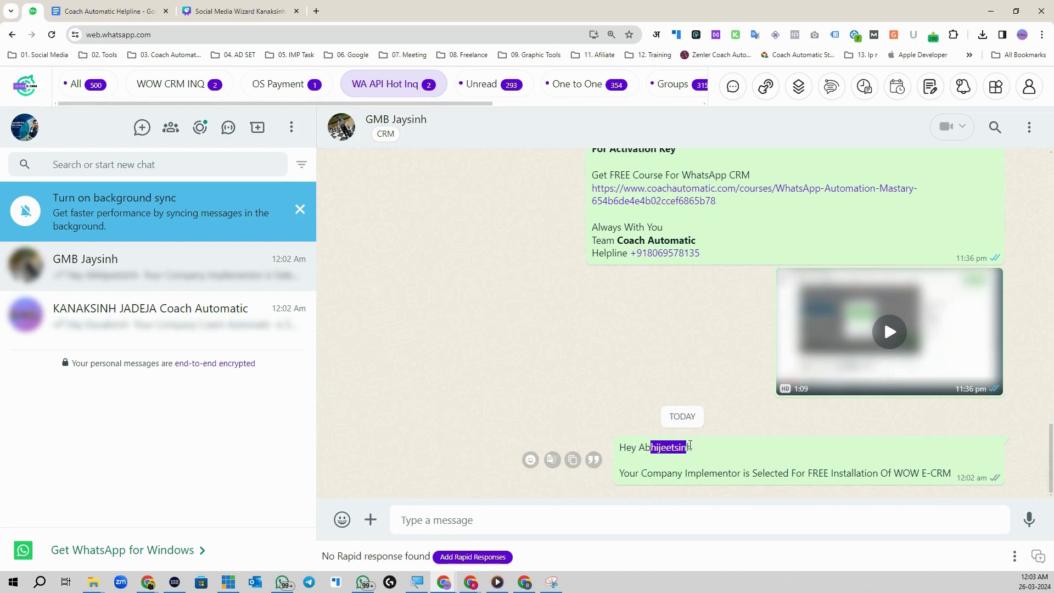
{"action": "double_click", "coordinate": [643, 446]}
{"action": "left_click_drag", "start_coordinate": [635, 476], "coordinate": [961, 475]}
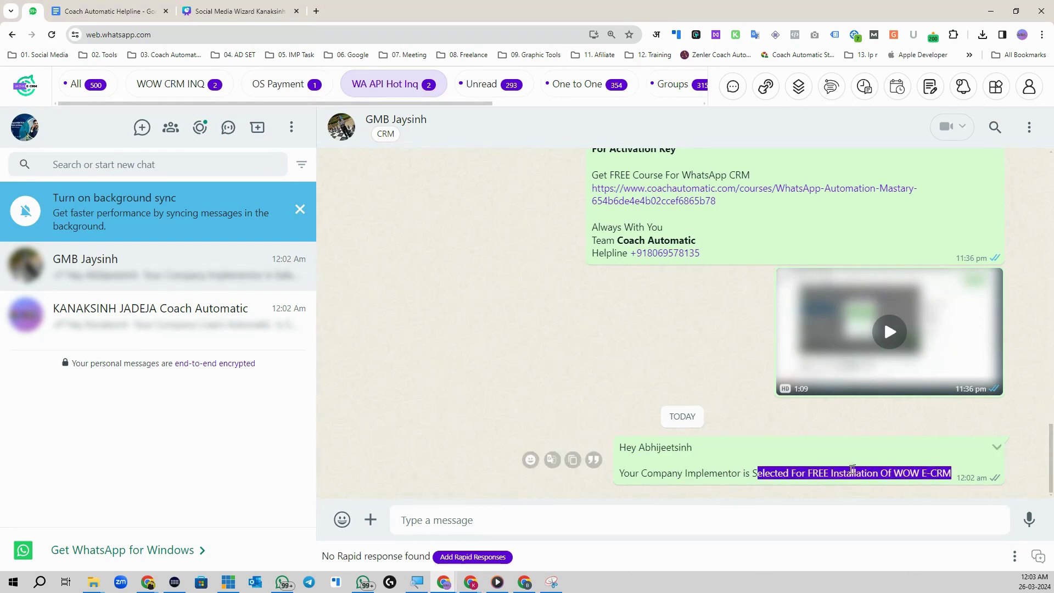
{"action": "left_click", "coordinate": [220, 316]}
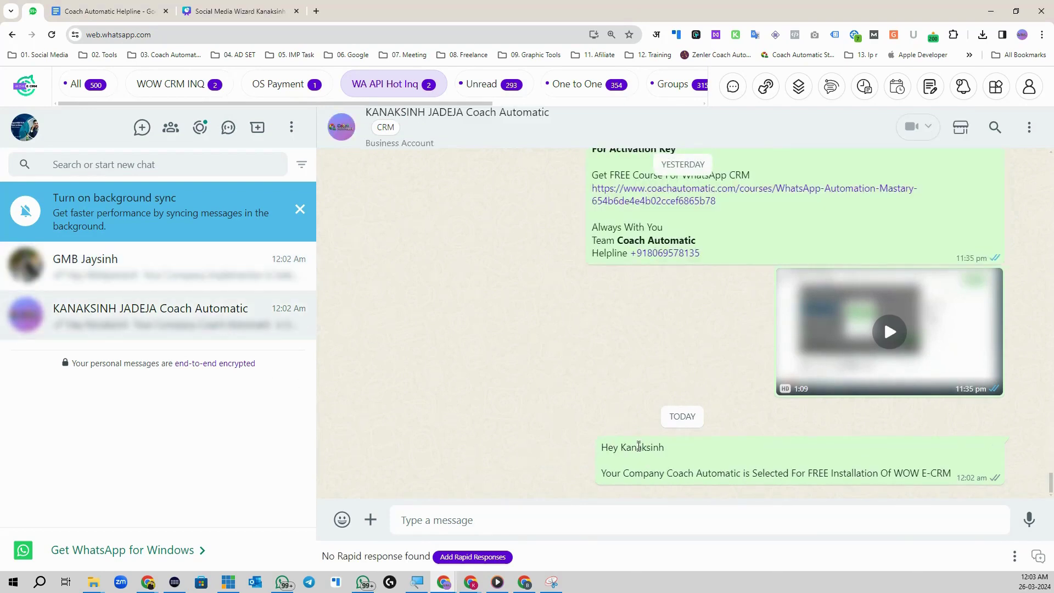
{"action": "left_click_drag", "start_coordinate": [627, 448], "coordinate": [735, 478]}
{"action": "left_click", "coordinate": [603, 481]}
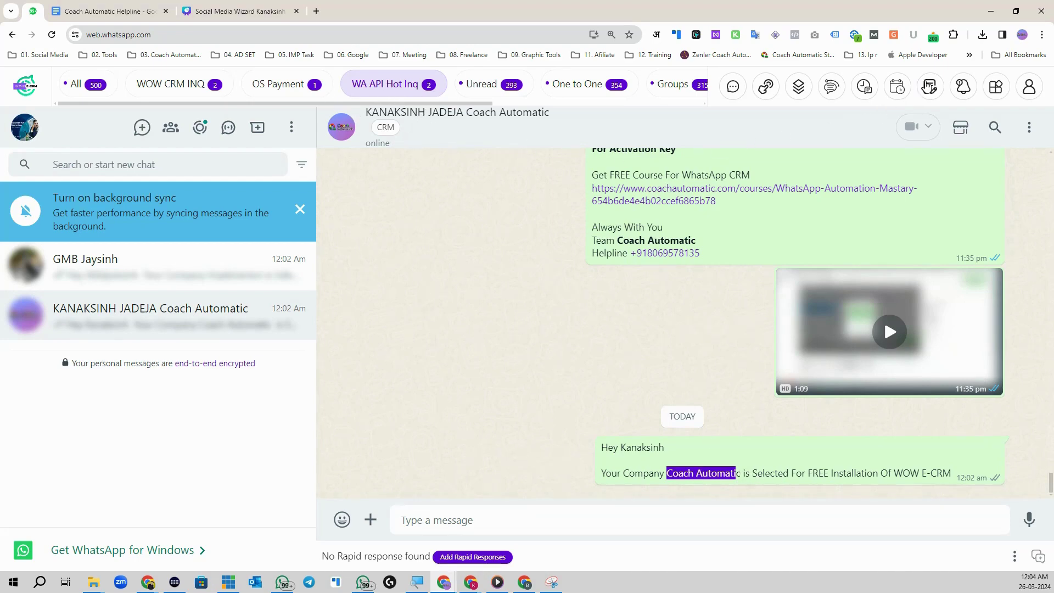
{"action": "left_click", "coordinate": [865, 86]}
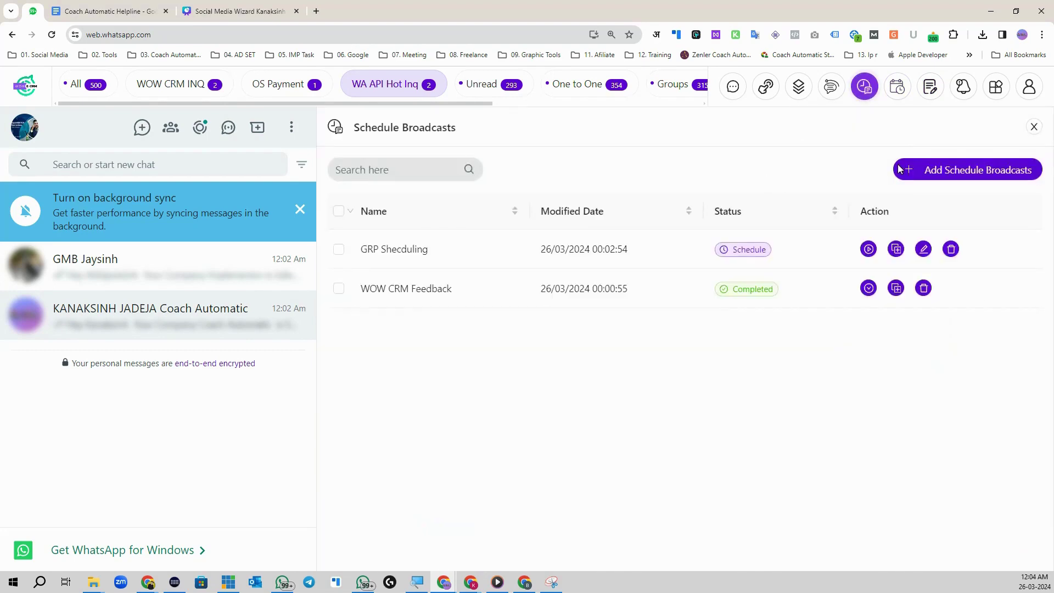
Step: Start a new one-time schedule from the single-message schedule list
{"action": "left_click", "coordinate": [898, 86]}
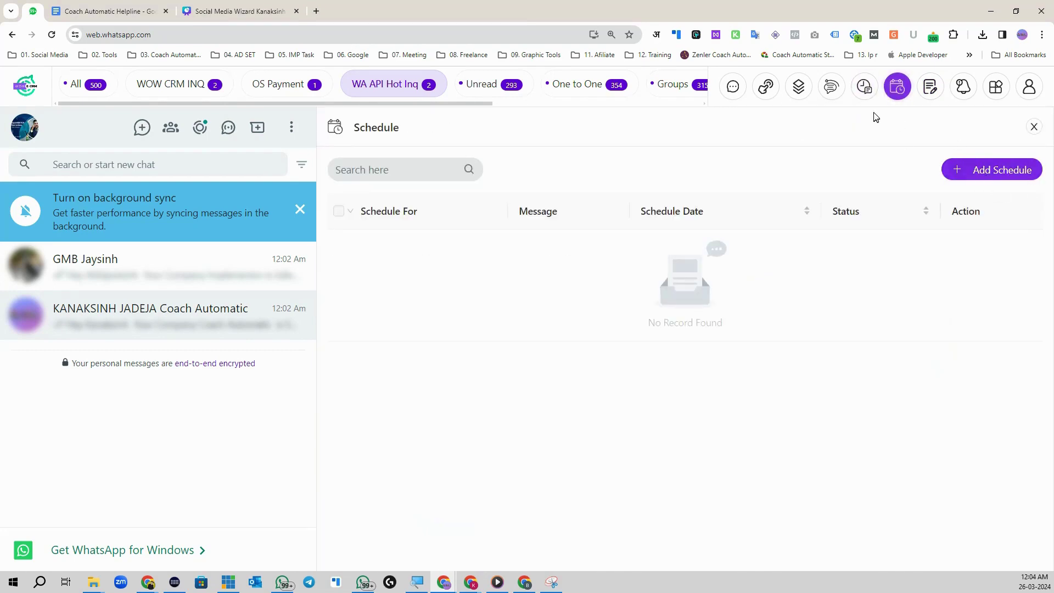
{"action": "left_click", "coordinate": [864, 86]}
{"action": "left_click", "coordinate": [899, 89]}
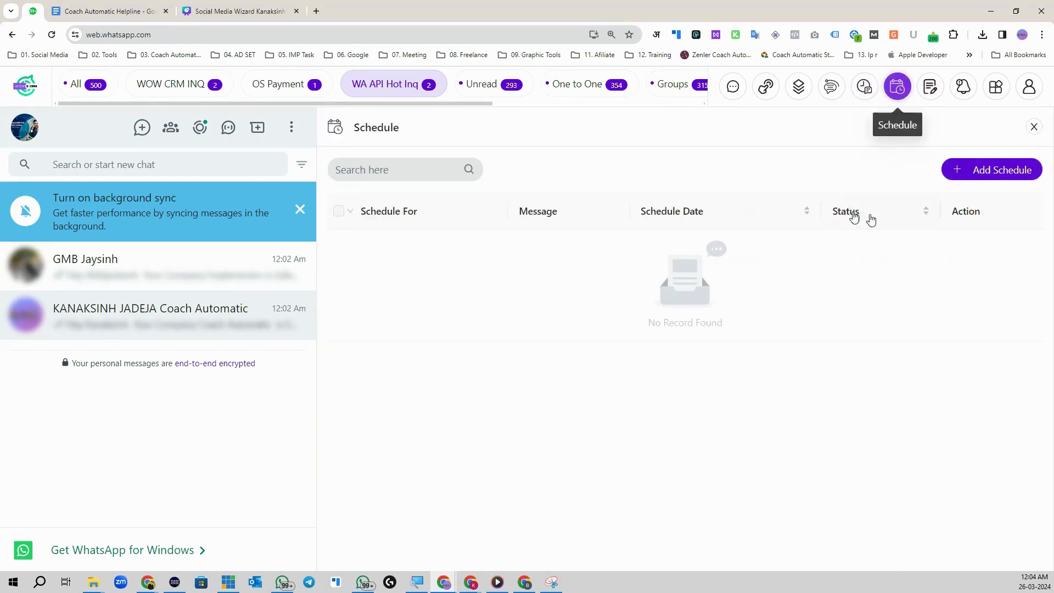
{"action": "left_click", "coordinate": [1007, 170]}
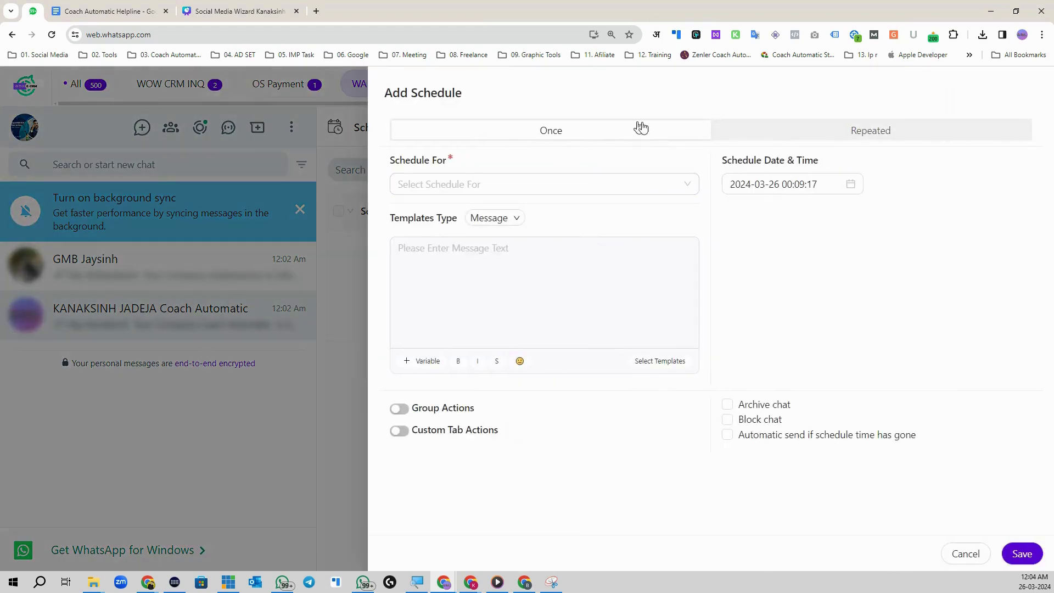
{"action": "left_click", "coordinate": [839, 134]}
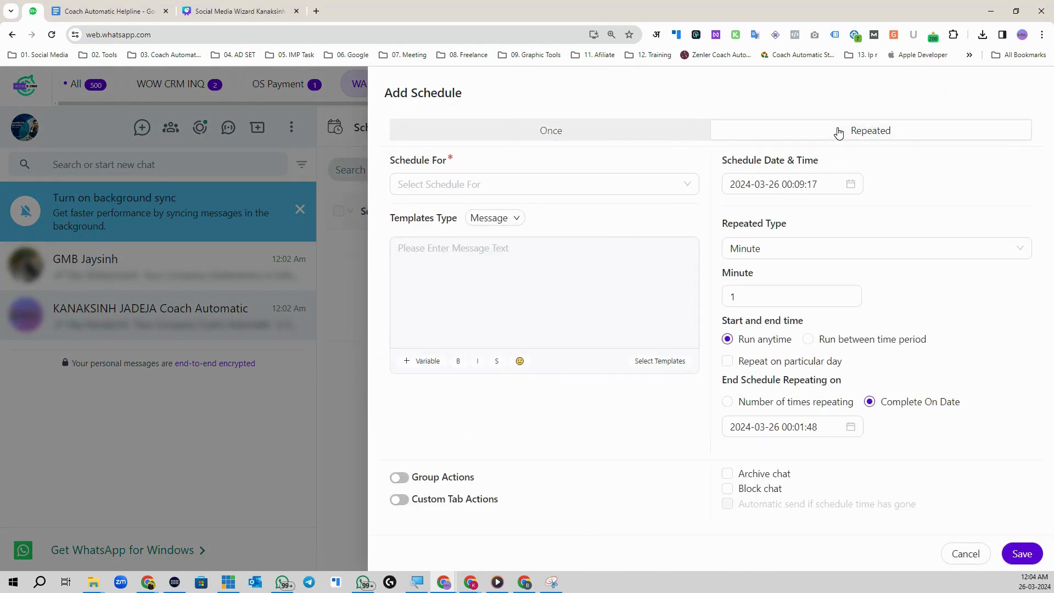
{"action": "left_click", "coordinate": [633, 139]}
Step: Schedule it for Coach Automatic with the Message + Images/Videos template type
{"action": "left_click", "coordinate": [484, 187]}
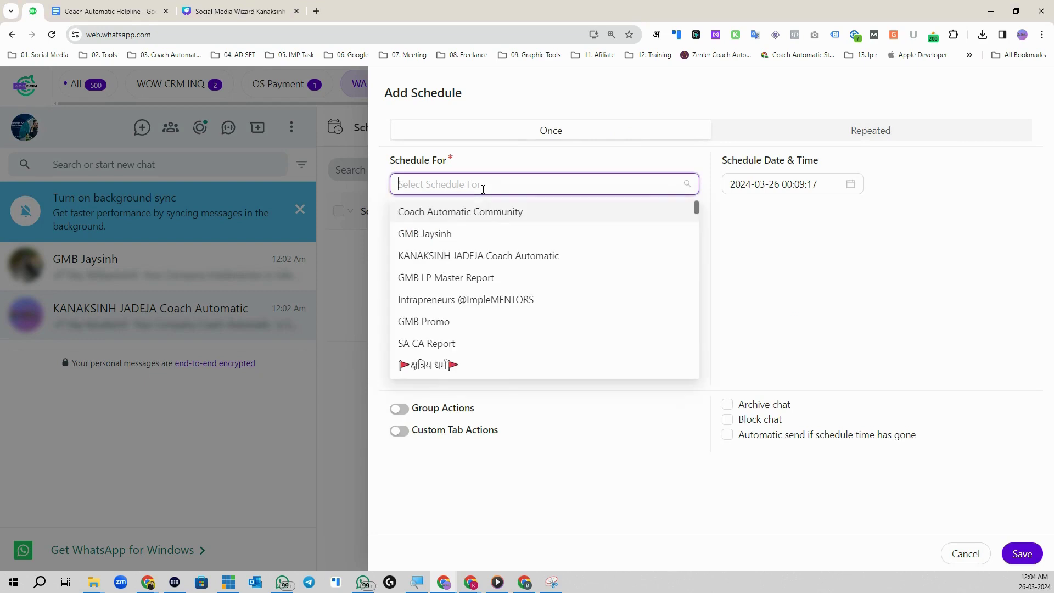
{"action": "left_click", "coordinate": [507, 258]}
{"action": "left_click", "coordinate": [506, 228]}
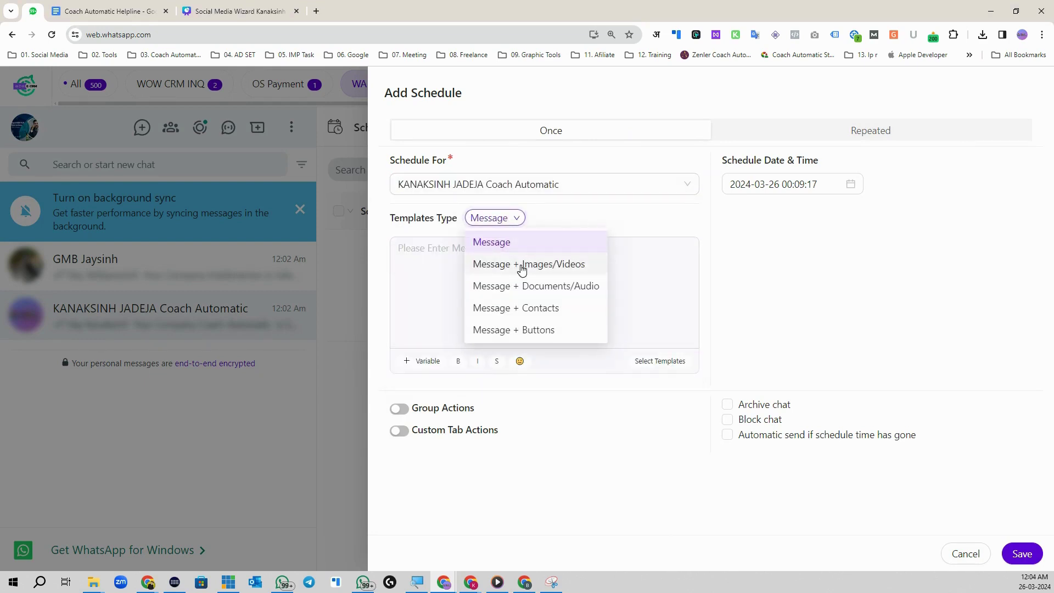
{"action": "left_click", "coordinate": [521, 265]}
{"action": "left_click", "coordinate": [504, 291]}
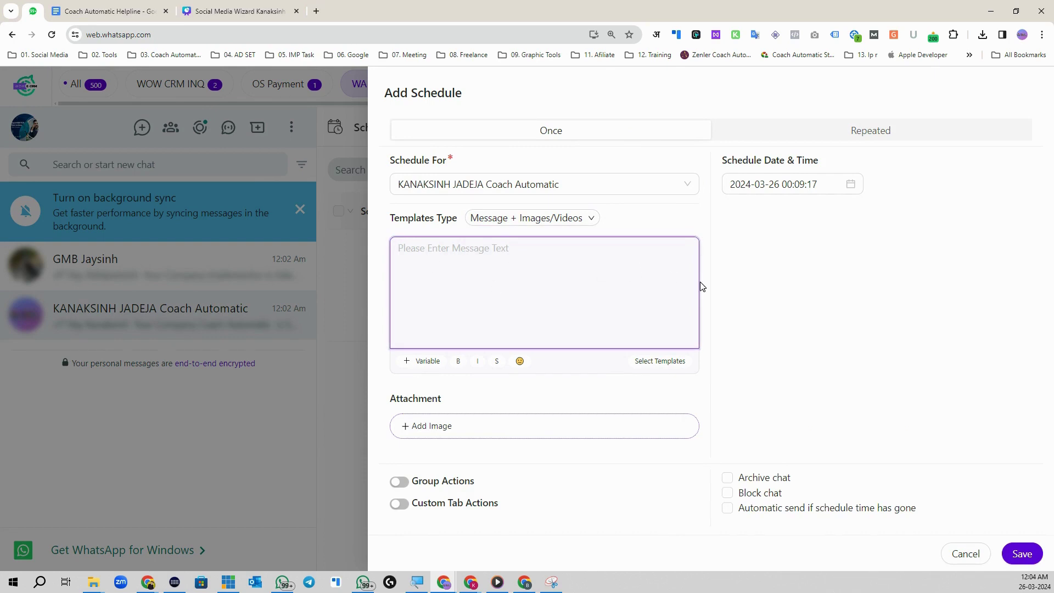
Step: Write the greeting 'Hey' followed by the {{whatsappname}} variable
{"action": "type", "text": "He"}
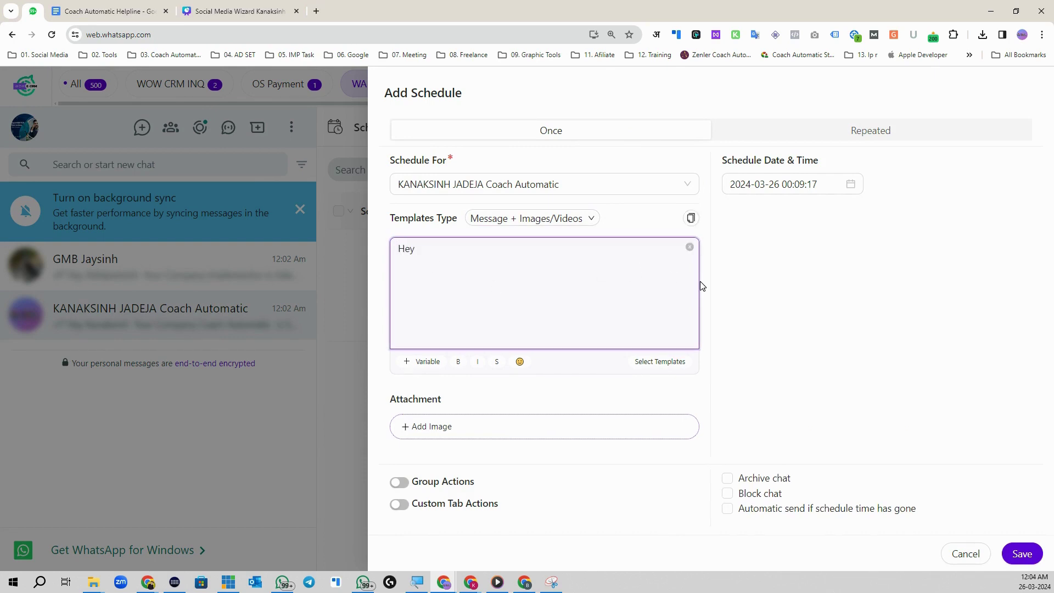
{"action": "type", "text": "y"}
{"action": "left_click", "coordinate": [426, 361]}
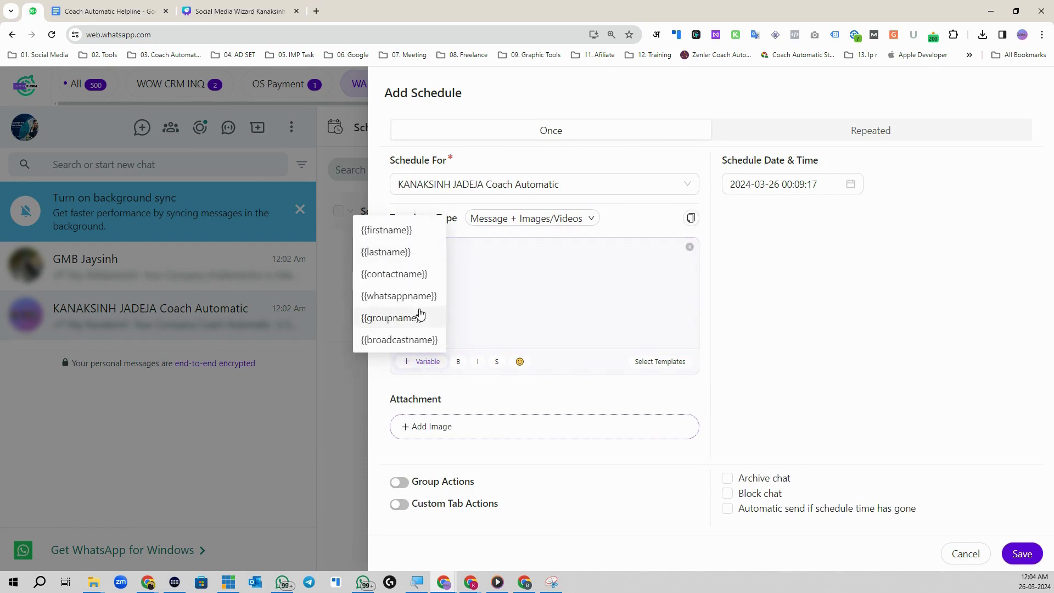
{"action": "left_click", "coordinate": [399, 297]}
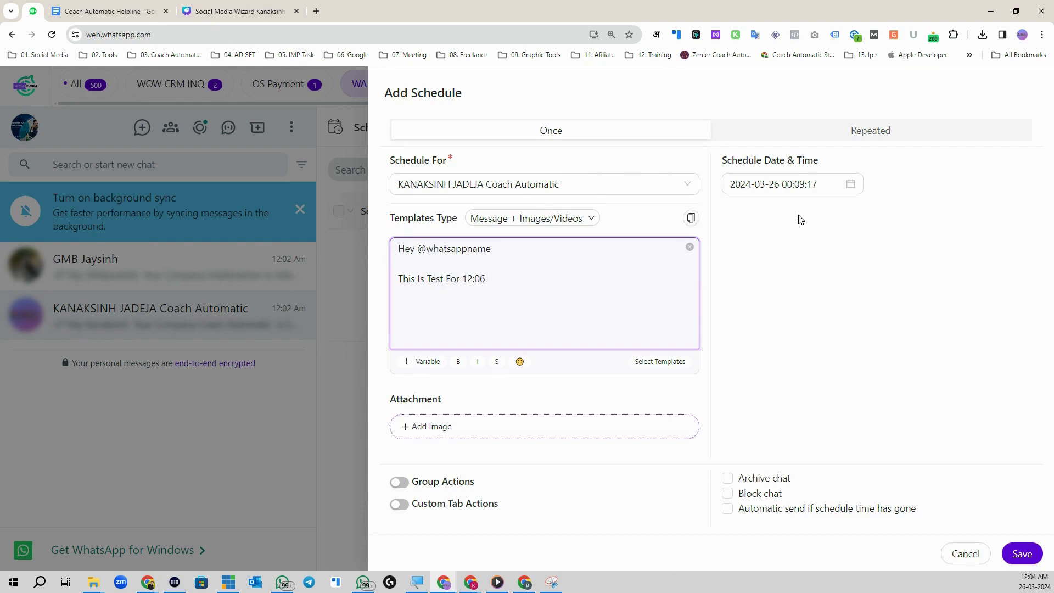
Step: Attach How-To-Download-WOW-E-CRM.mp4 from the How To Videos folder
{"action": "left_click", "coordinate": [472, 426]}
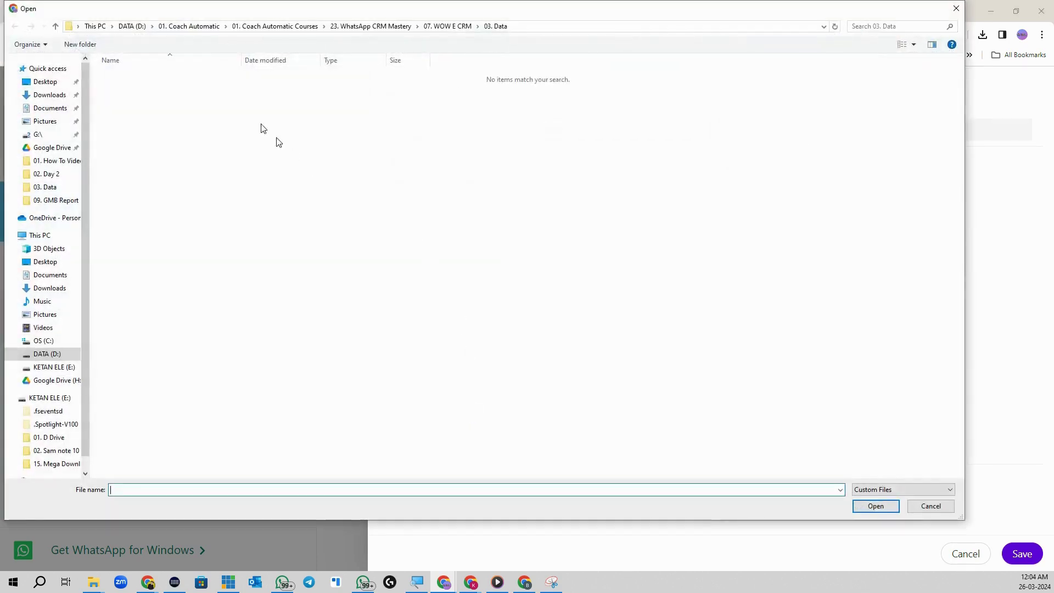
{"action": "left_click", "coordinate": [461, 26]}
{"action": "double_click", "coordinate": [155, 77]}
{"action": "left_click", "coordinate": [150, 93]}
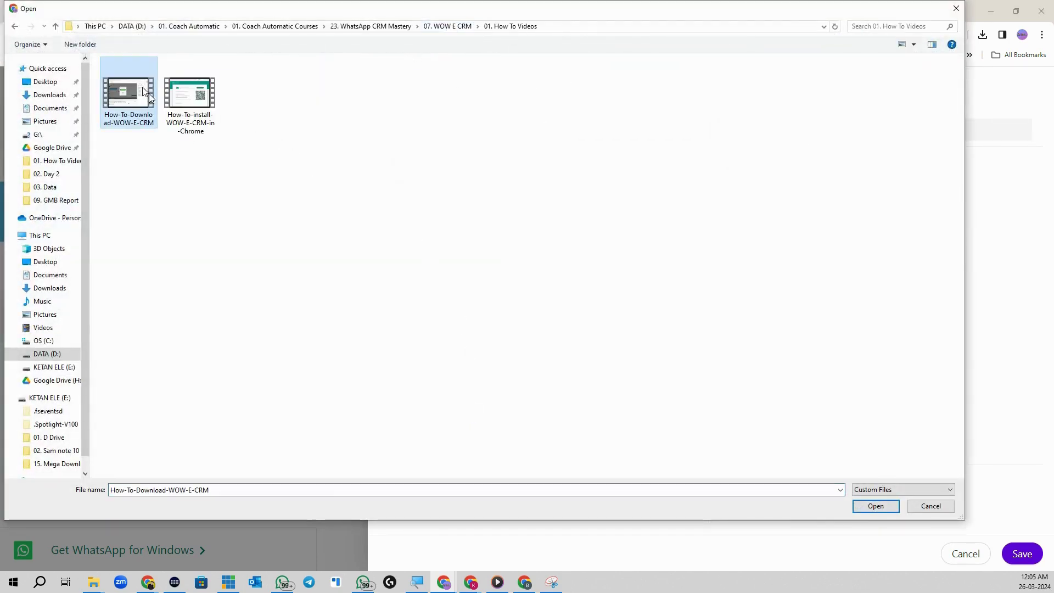
{"action": "left_click", "coordinate": [876, 507]}
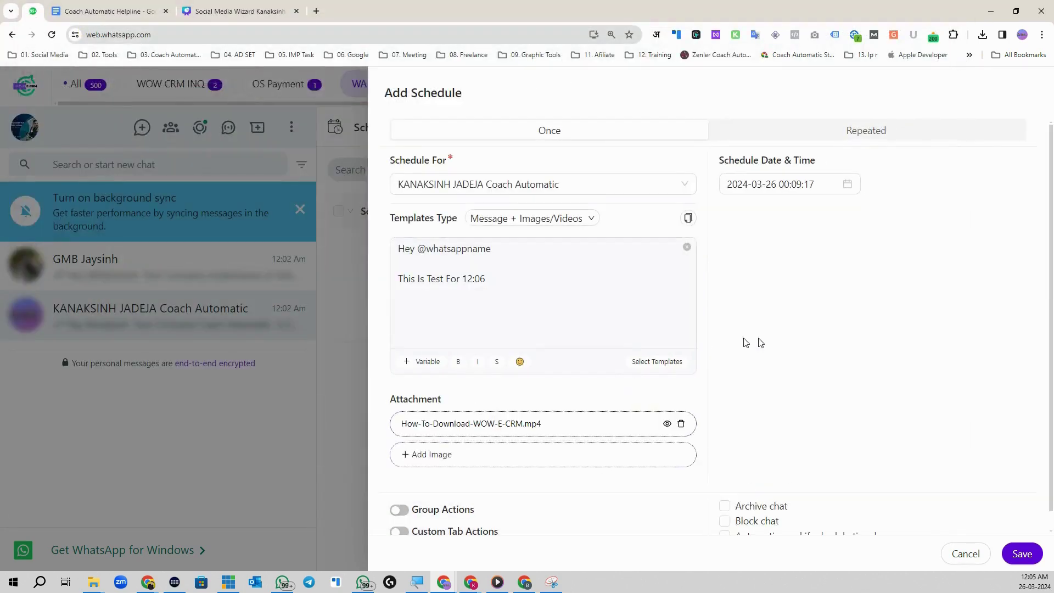
{"action": "left_click", "coordinate": [802, 184]}
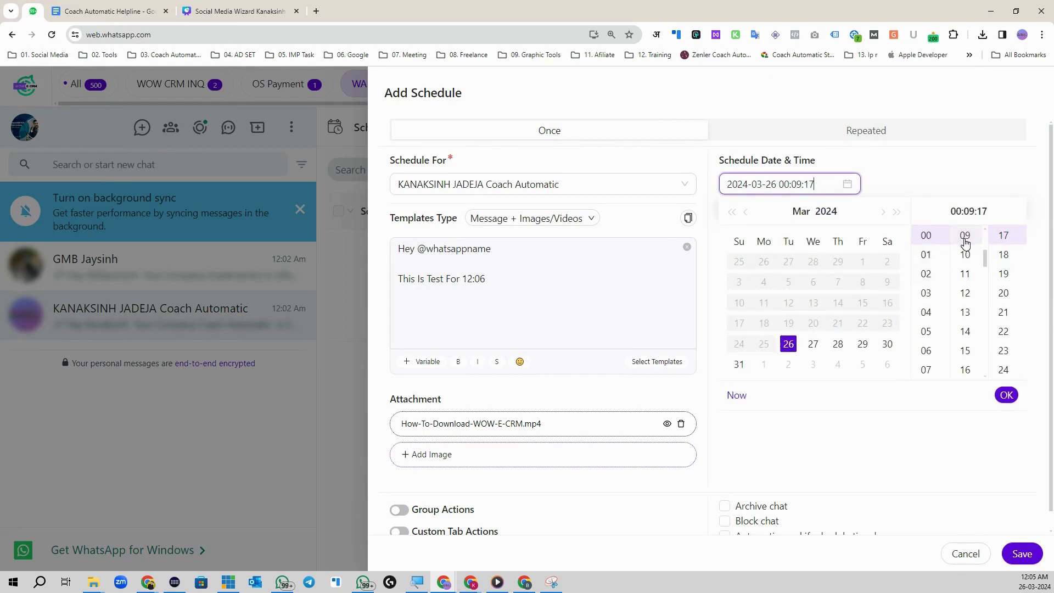
{"action": "scroll", "coordinate": [967, 252], "scroll_direction": "up", "scroll_amount": 2}
{"action": "left_click", "coordinate": [967, 288]}
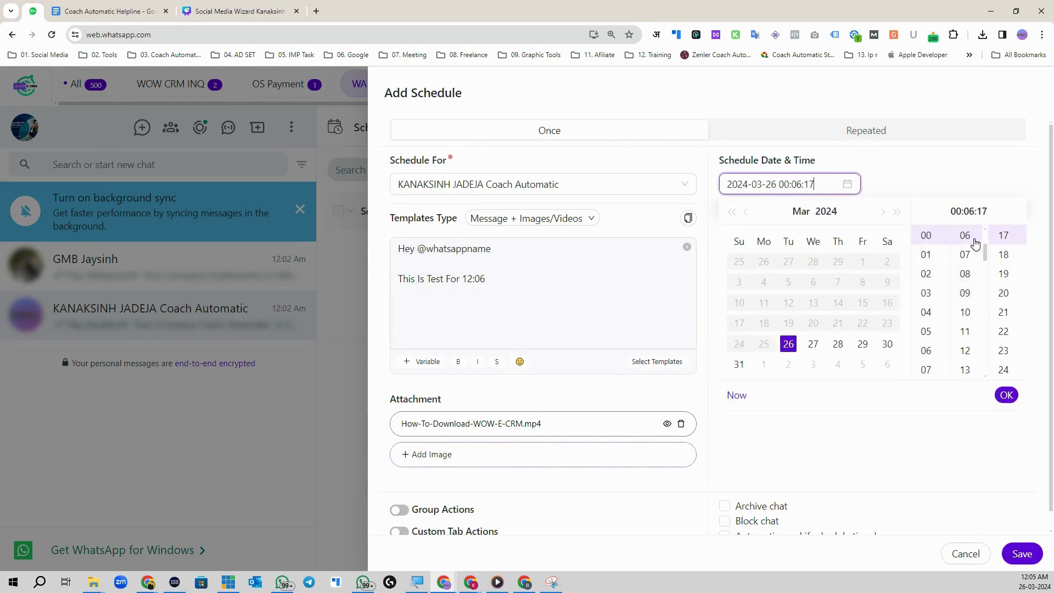
{"action": "left_click", "coordinate": [1006, 395]}
Step: Enable custom tab actions to remove the contact from WA API Hot Inq, and save the schedule
{"action": "scroll", "coordinate": [505, 457], "scroll_direction": "down", "scroll_amount": 1}
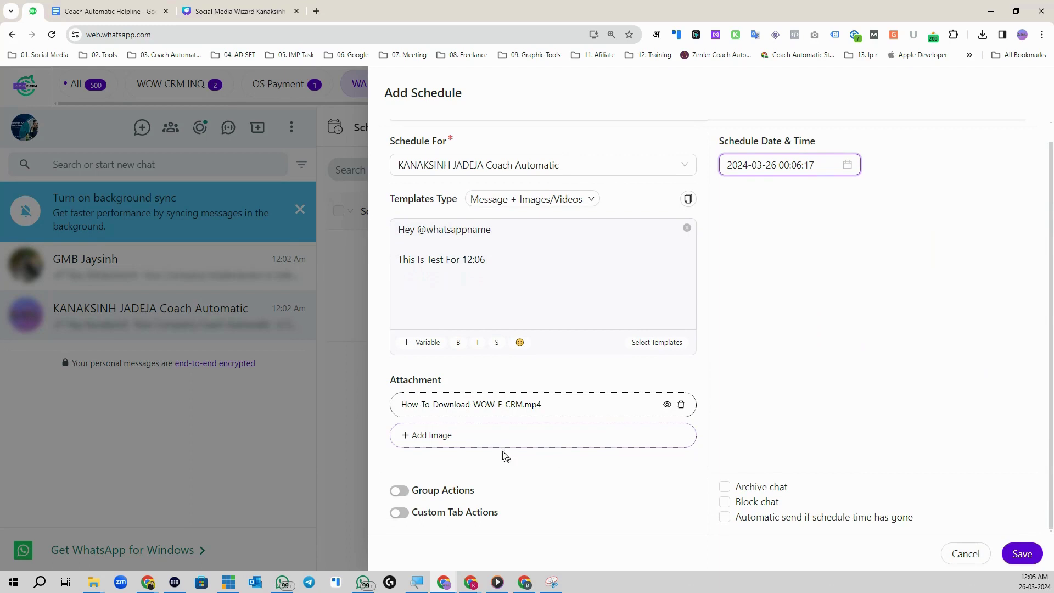
{"action": "left_click", "coordinate": [400, 513]}
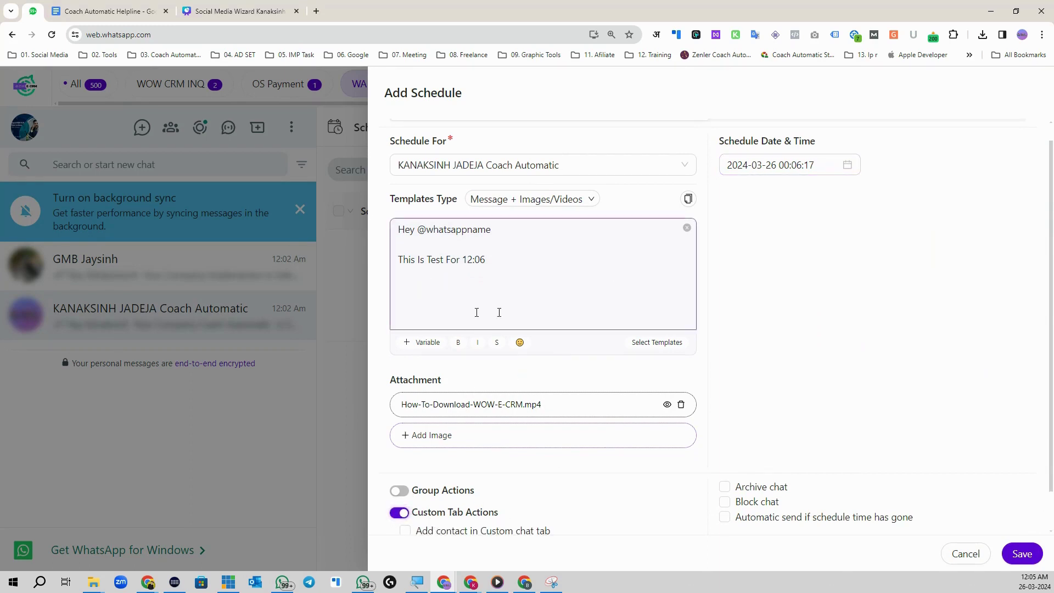
{"action": "scroll", "coordinate": [503, 495], "scroll_direction": "down", "scroll_amount": 1}
{"action": "left_click", "coordinate": [405, 501]}
{"action": "scroll", "coordinate": [558, 508], "scroll_direction": "down", "scroll_amount": 1}
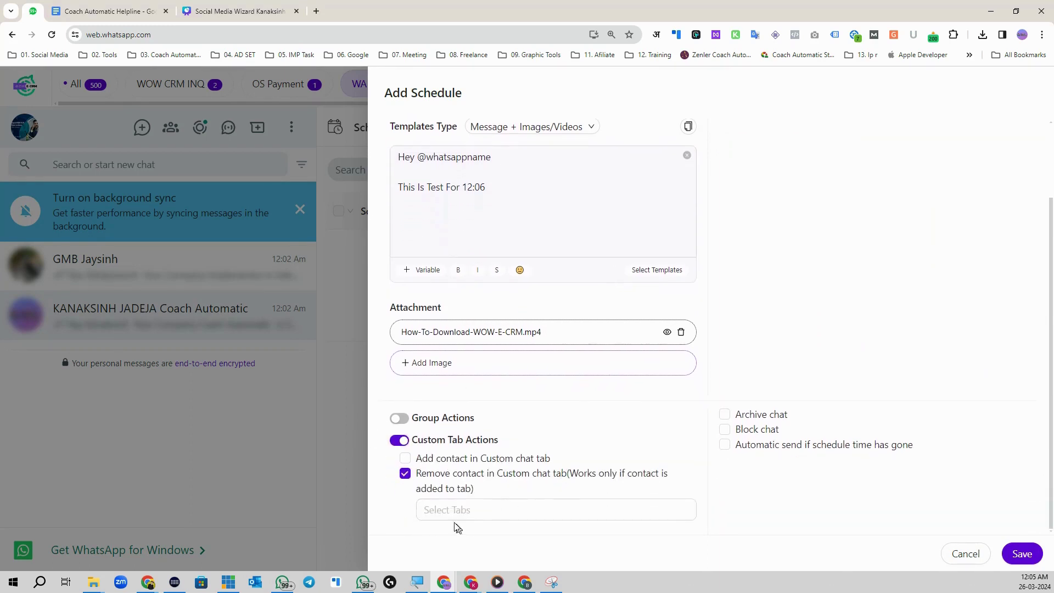
{"action": "left_click", "coordinate": [472, 508]}
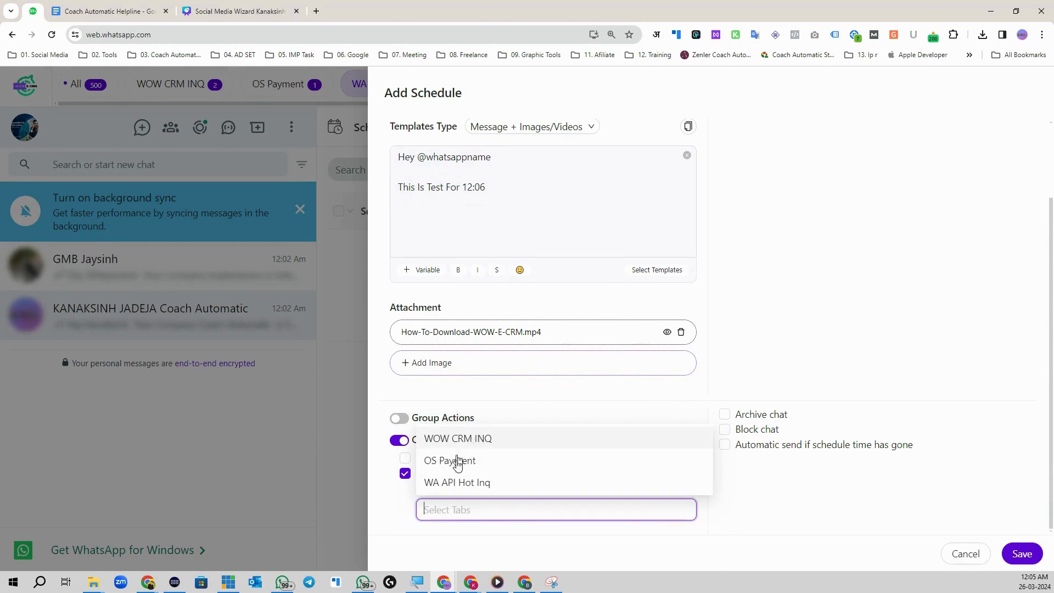
{"action": "left_click", "coordinate": [471, 482]}
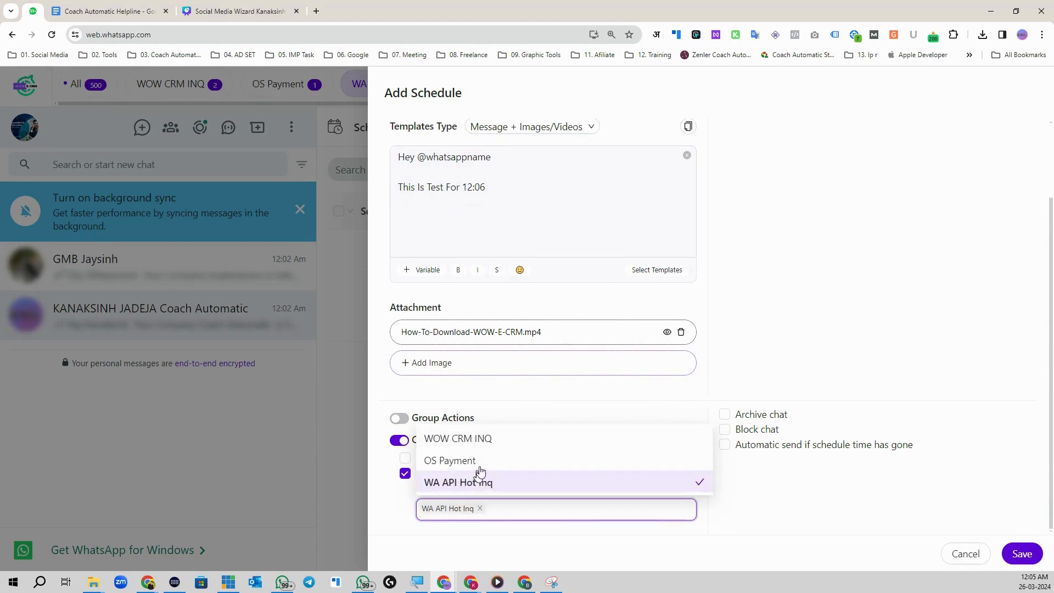
{"action": "left_click", "coordinate": [749, 500]}
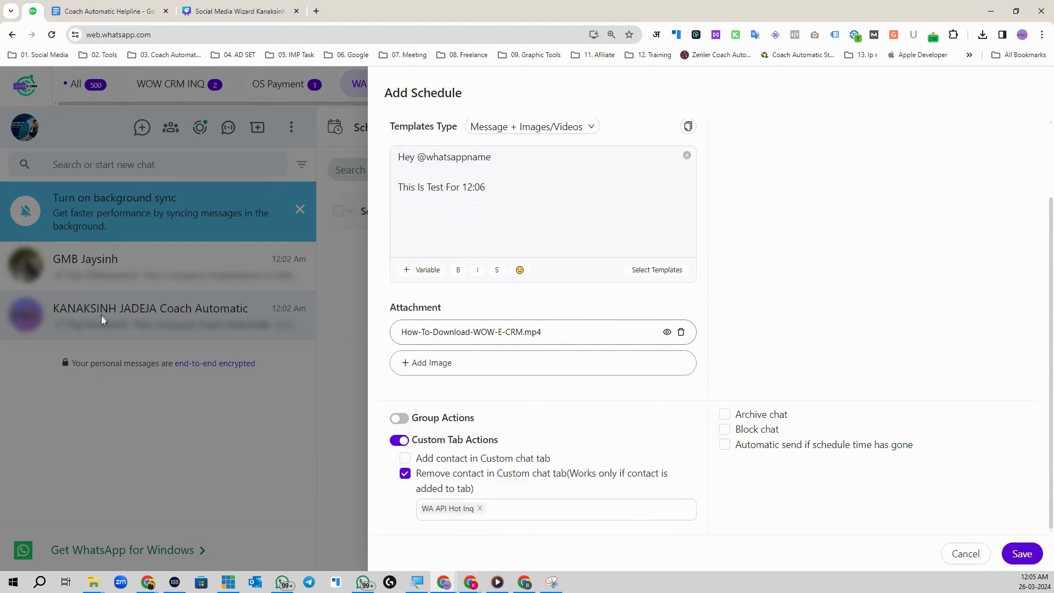
{"action": "scroll", "coordinate": [915, 446], "scroll_direction": "up", "scroll_amount": 2}
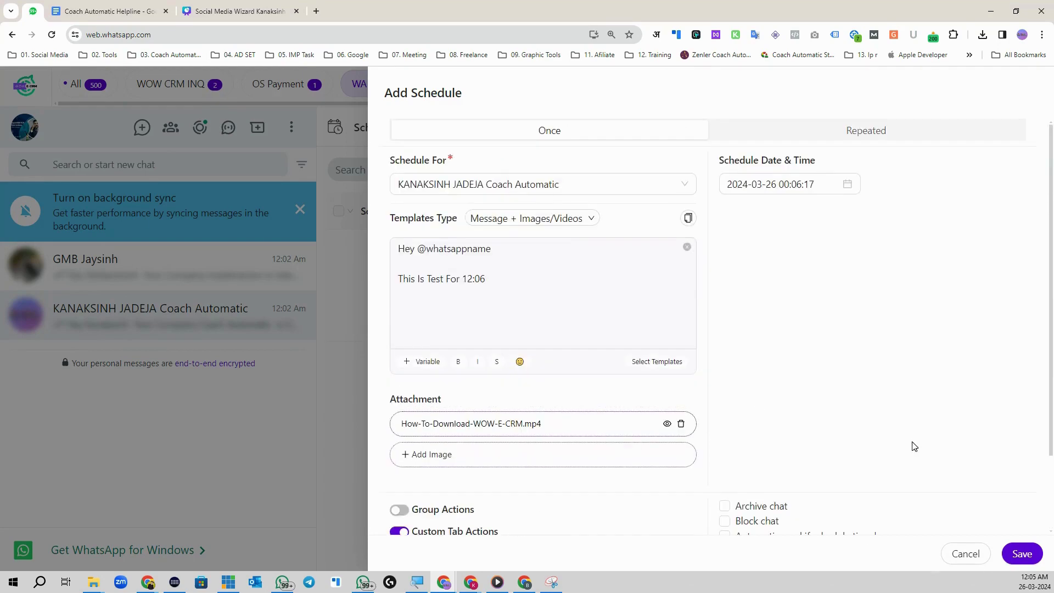
{"action": "left_click", "coordinate": [1022, 553]}
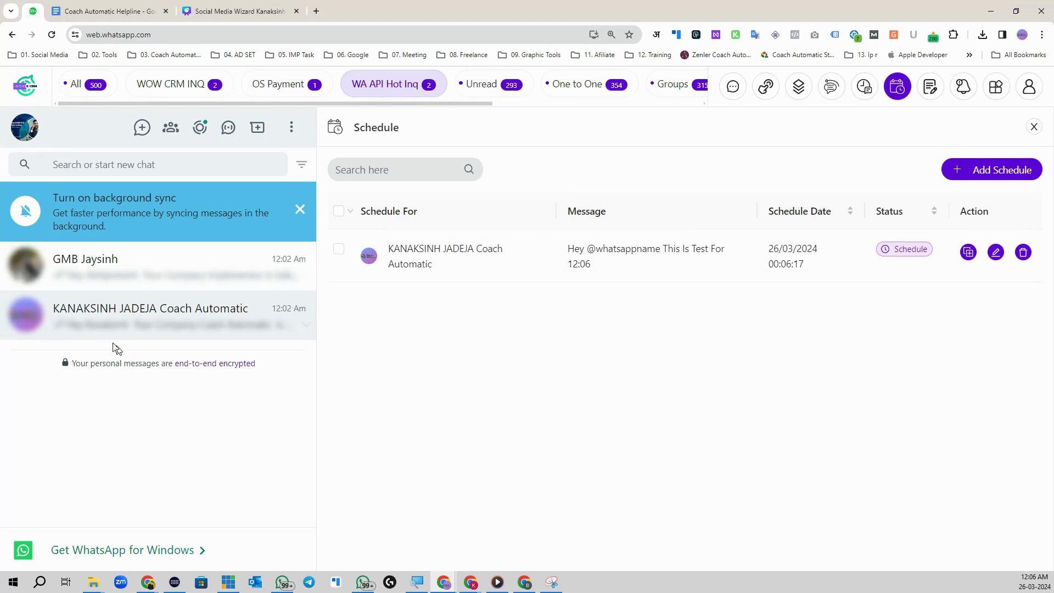
Step: Open the Coach Automatic chat, try a new schedule with the remove-from-tab option, then cancel it
{"action": "left_click", "coordinate": [134, 320]}
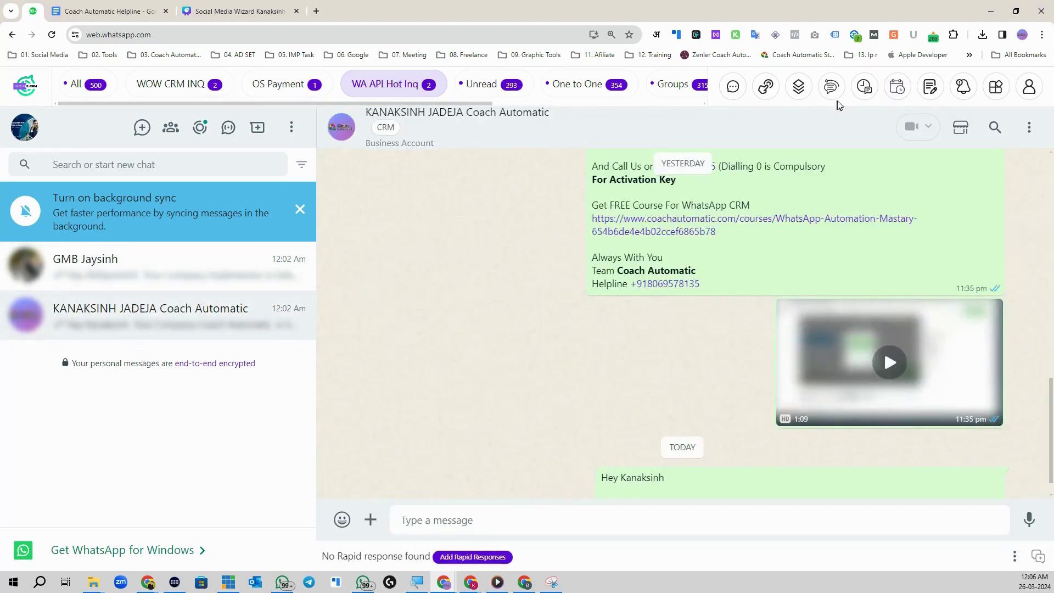
{"action": "left_click", "coordinate": [897, 87]}
{"action": "left_click", "coordinate": [991, 169]}
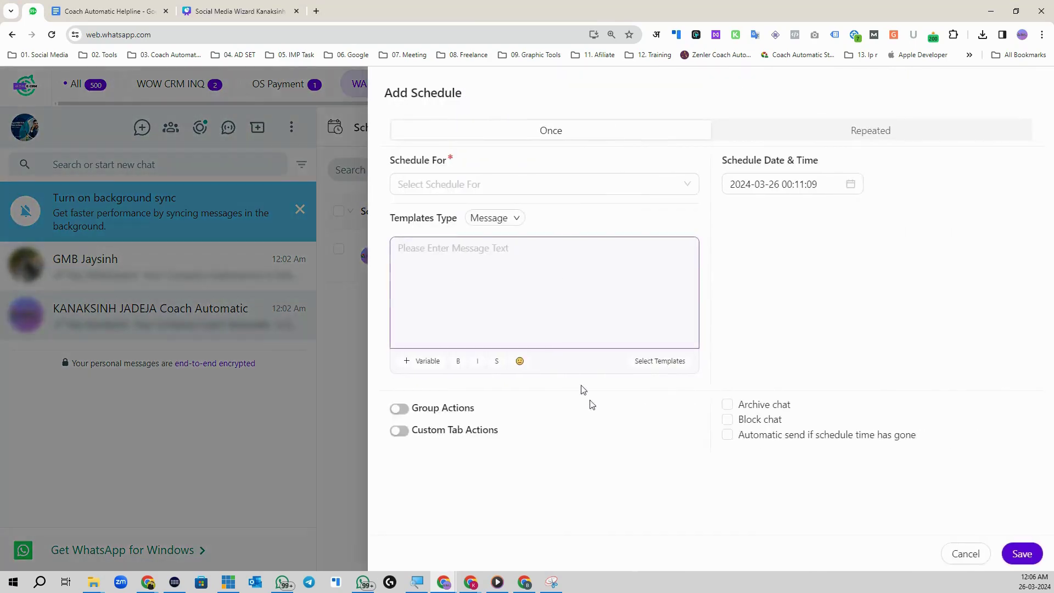
{"action": "left_click", "coordinate": [399, 431]}
{"action": "left_click", "coordinate": [409, 466]}
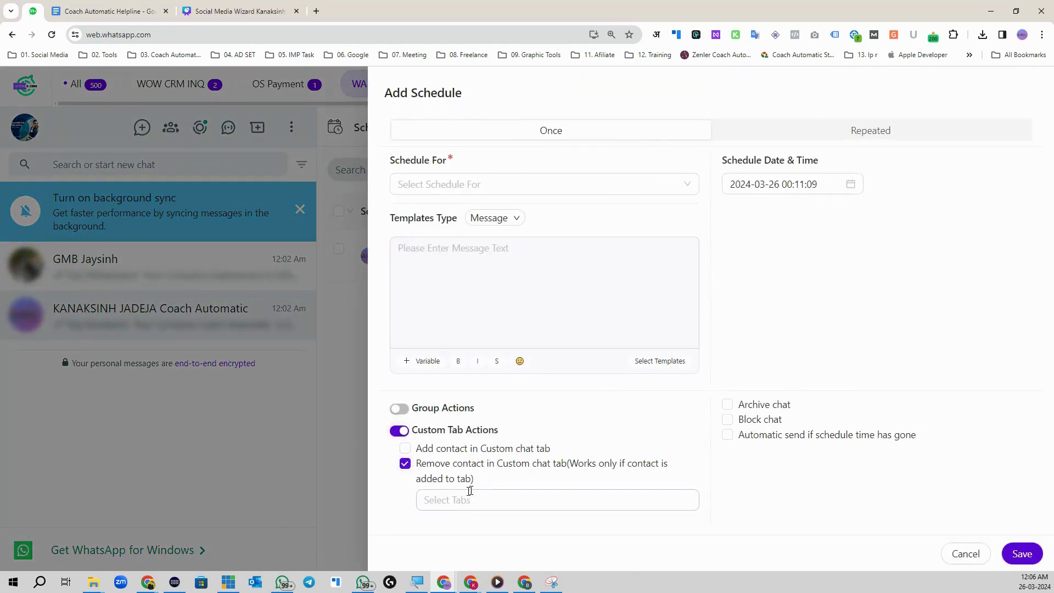
{"action": "left_click", "coordinate": [406, 464]}
{"action": "left_click", "coordinate": [967, 555]}
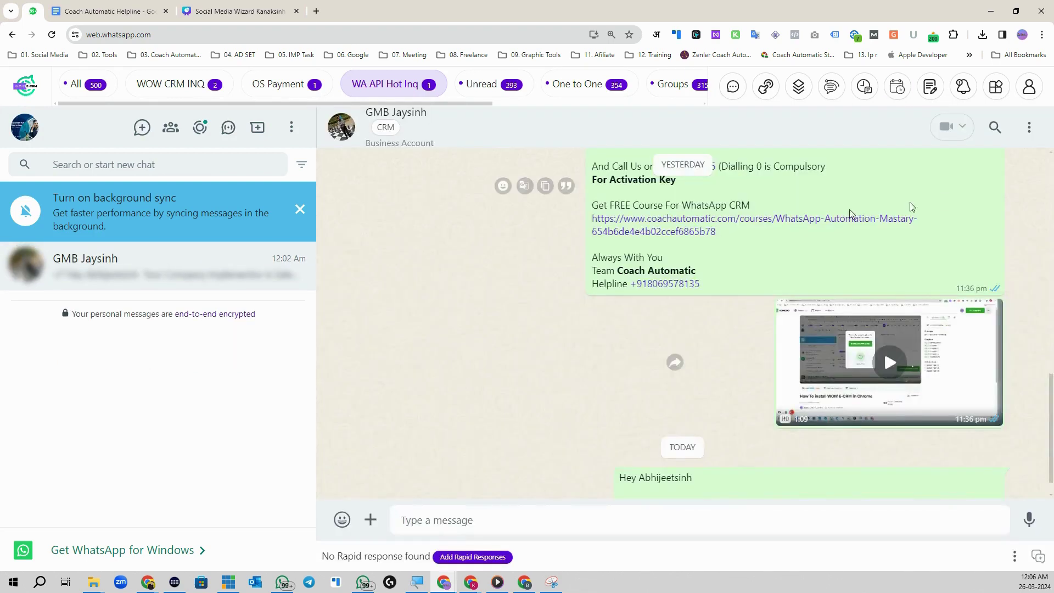
Step: In All chats, open Coach Automatic's chat and verify the test message arrived at 12:06
{"action": "left_click", "coordinate": [91, 86]}
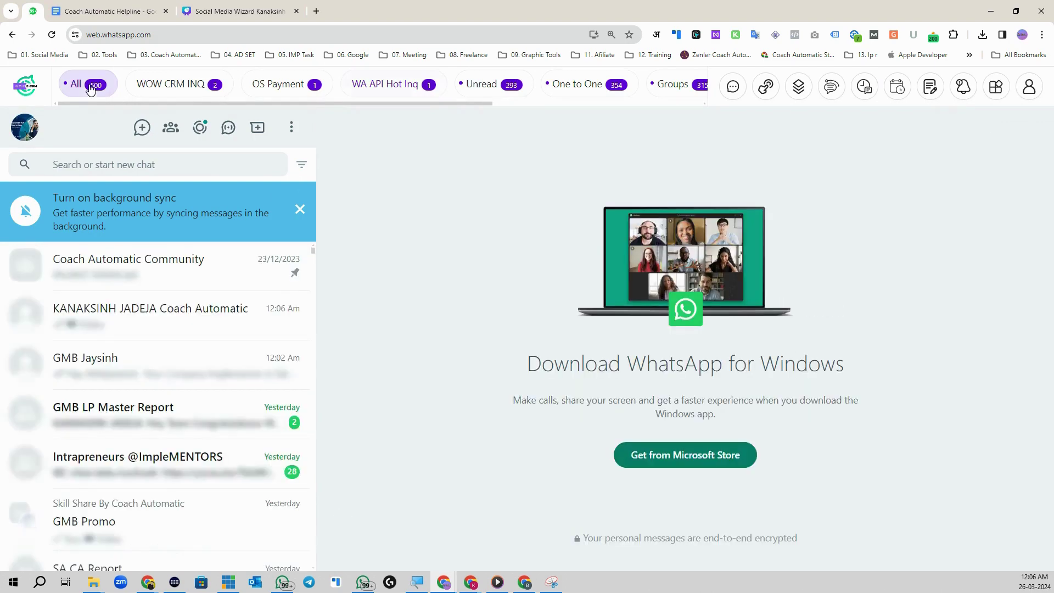
{"action": "left_click", "coordinate": [130, 310]}
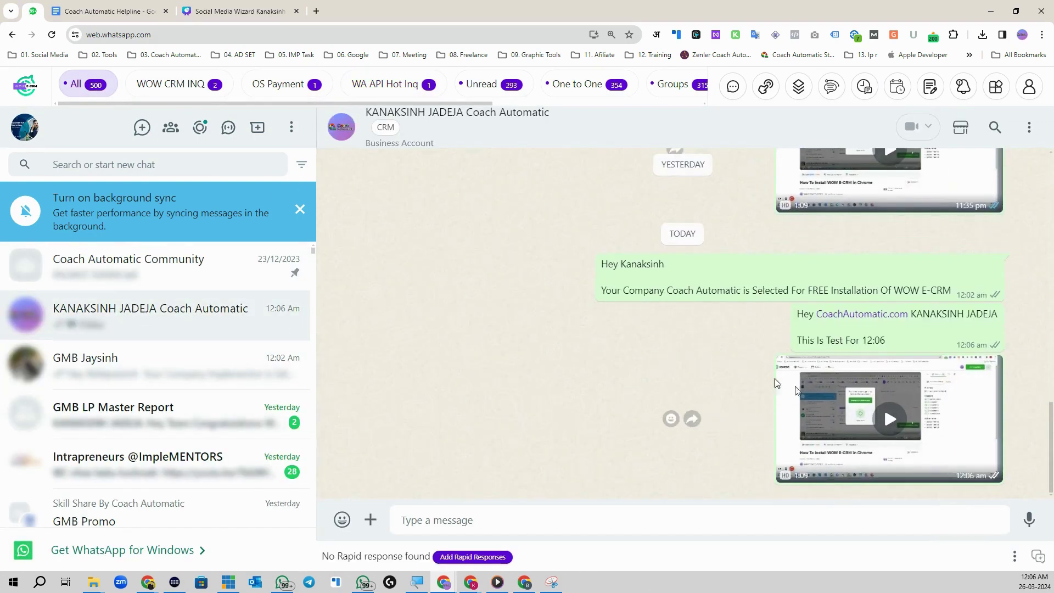
{"action": "left_click_drag", "start_coordinate": [917, 314], "coordinate": [977, 315]}
{"action": "left_click_drag", "start_coordinate": [831, 339], "coordinate": [862, 340]}
{"action": "left_click", "coordinate": [1035, 581]}
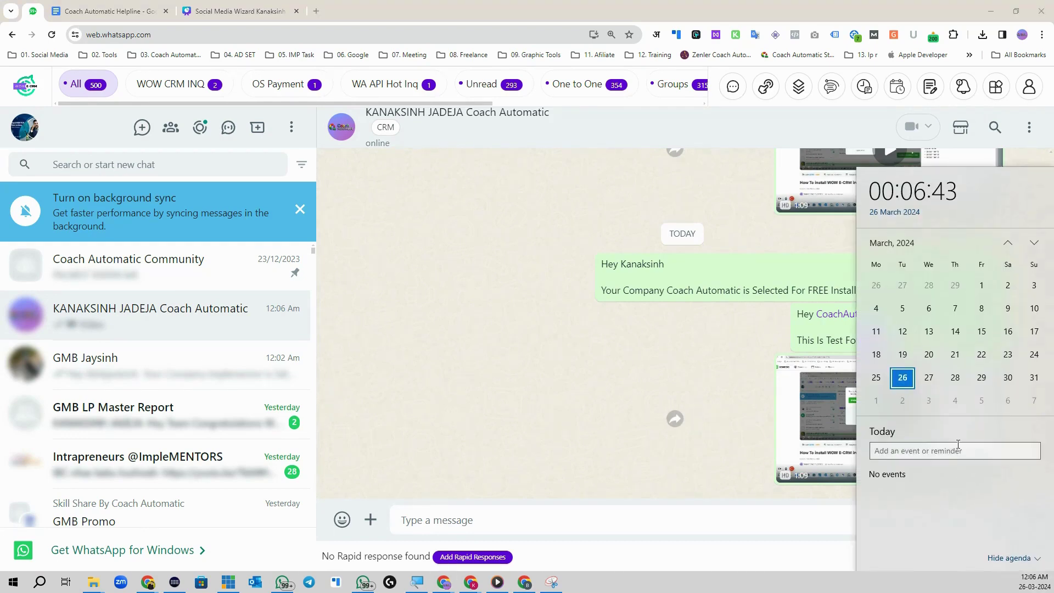
{"action": "left_click", "coordinate": [697, 392]}
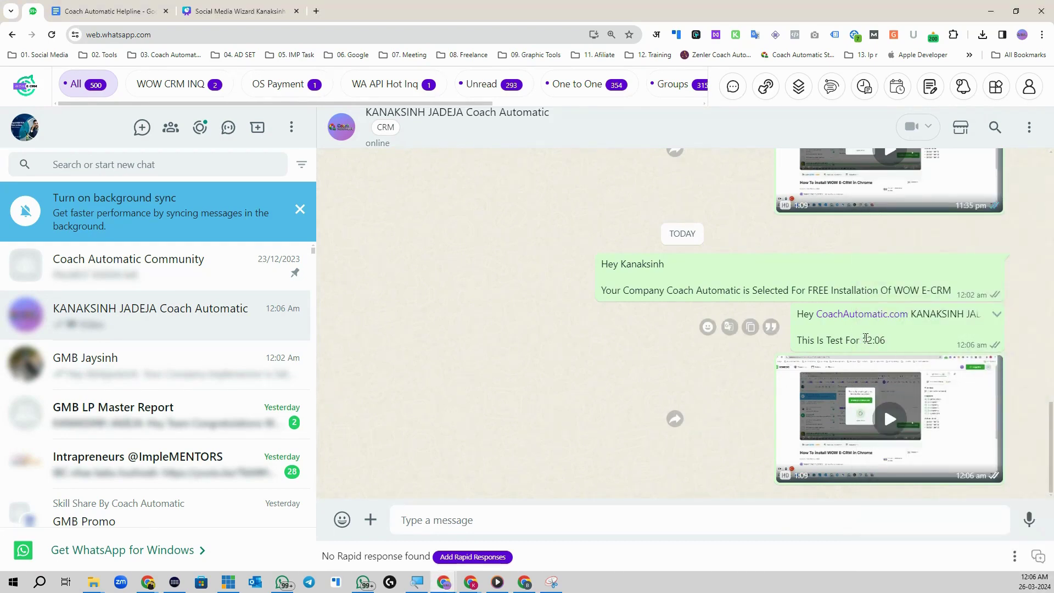
{"action": "left_click_drag", "start_coordinate": [863, 341], "coordinate": [886, 341]}
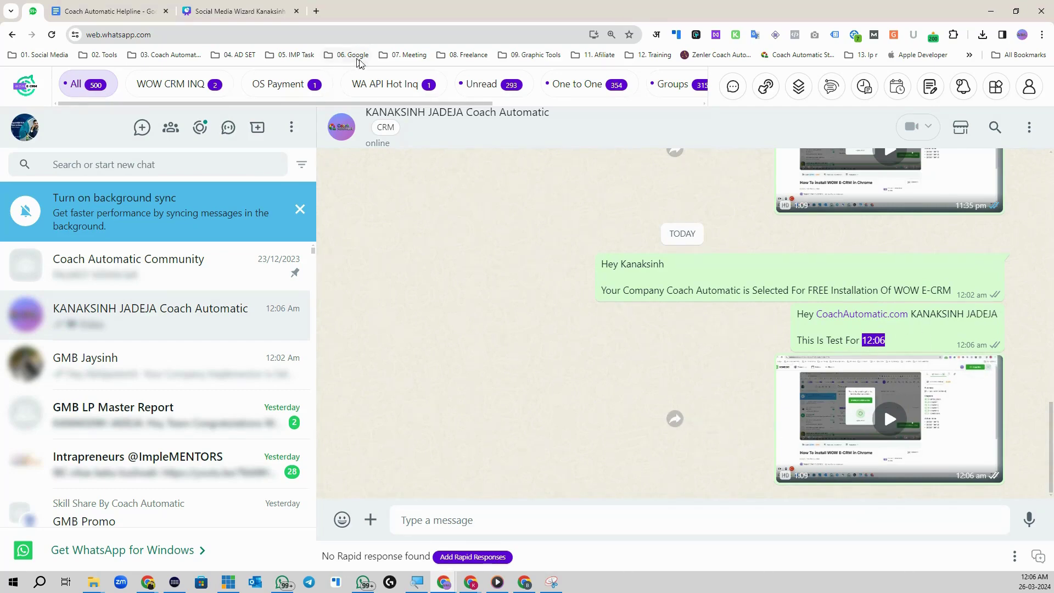
Step: Open the only chat left in WA API Hot Inq and bring up the schedule list
{"action": "left_click", "coordinate": [380, 88]}
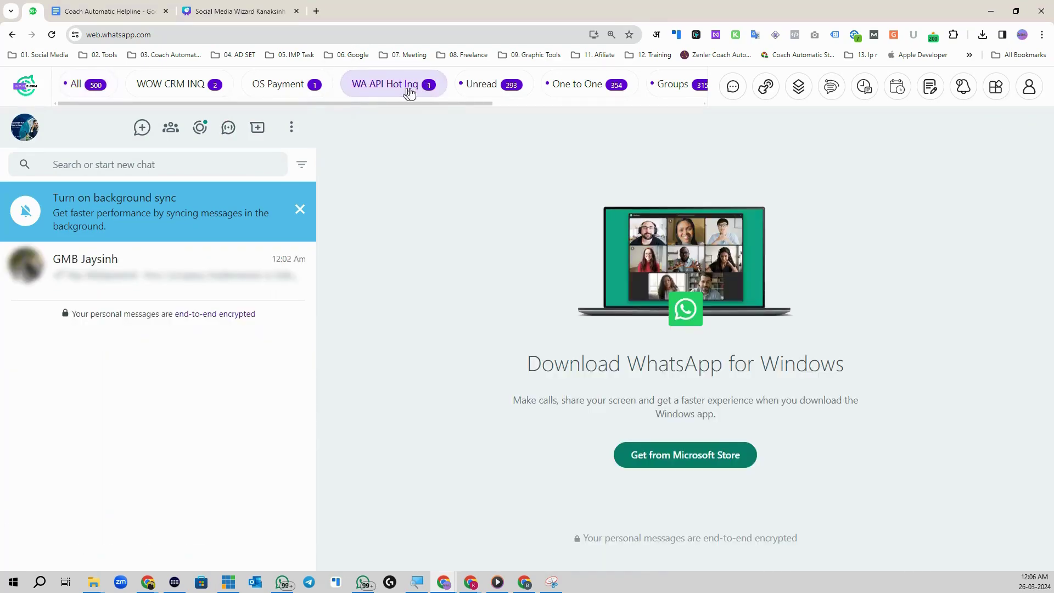
{"action": "left_click", "coordinate": [86, 292]}
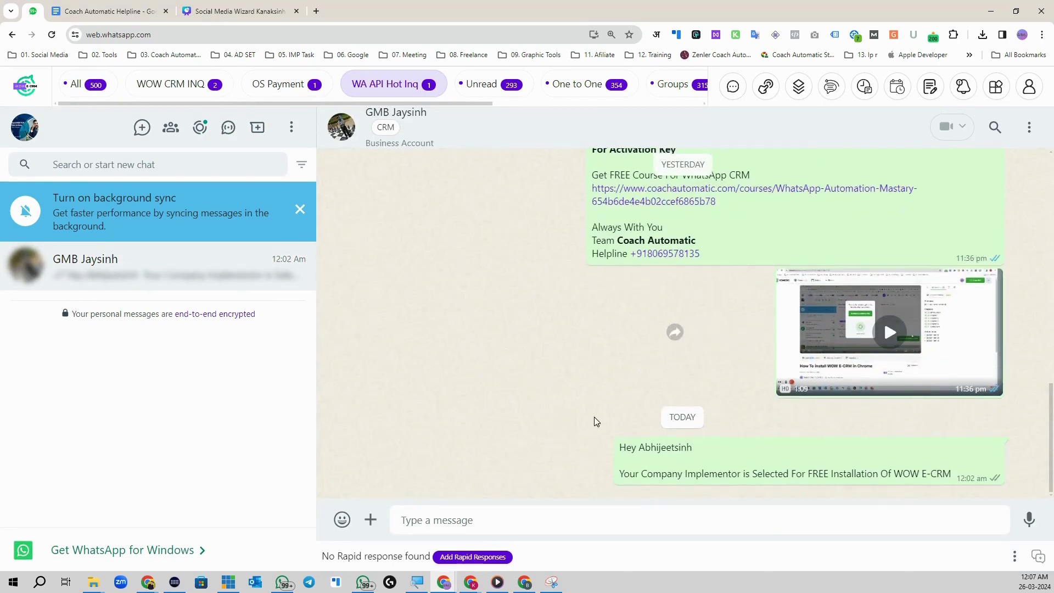
{"action": "left_click_drag", "start_coordinate": [639, 448], "coordinate": [725, 448]}
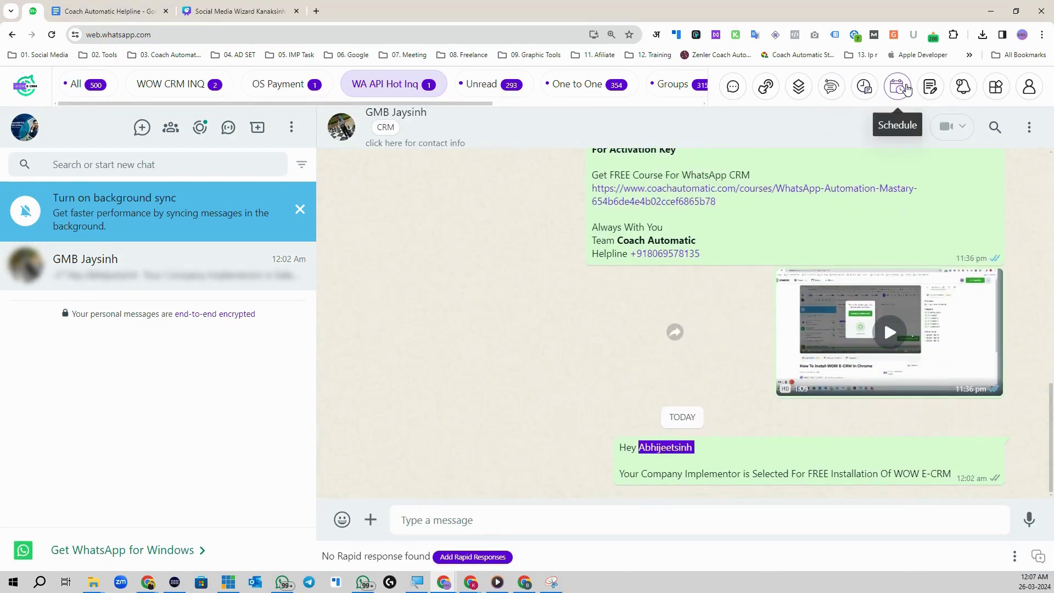
{"action": "left_click", "coordinate": [897, 86]}
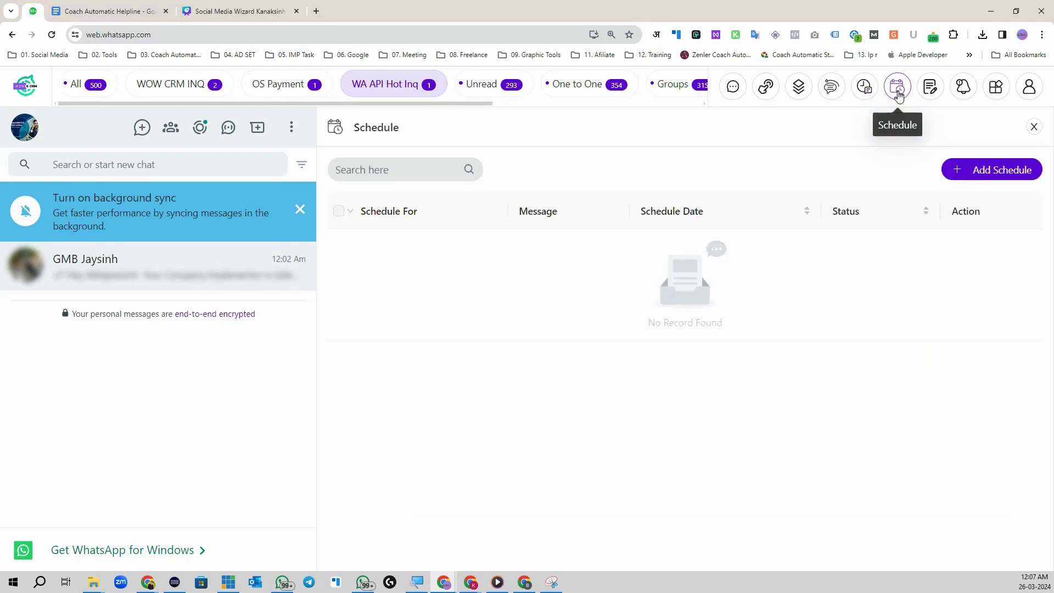
Step: Go to the Schedule Broadcasts list and edit the GRP Shecduling broadcast
{"action": "left_click", "coordinate": [928, 91]}
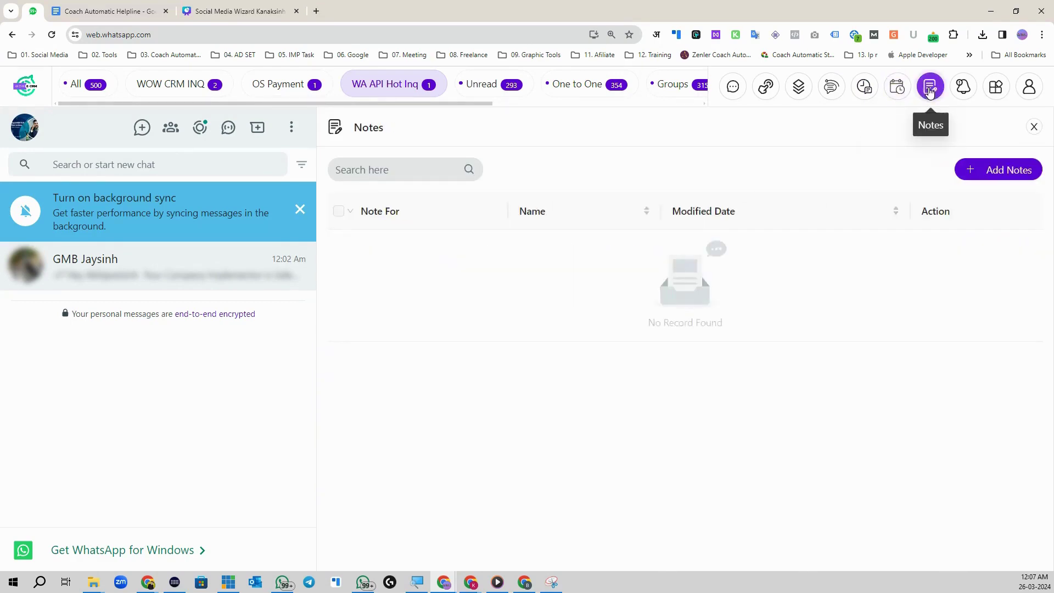
{"action": "left_click", "coordinate": [898, 87]}
{"action": "left_click", "coordinate": [864, 86]}
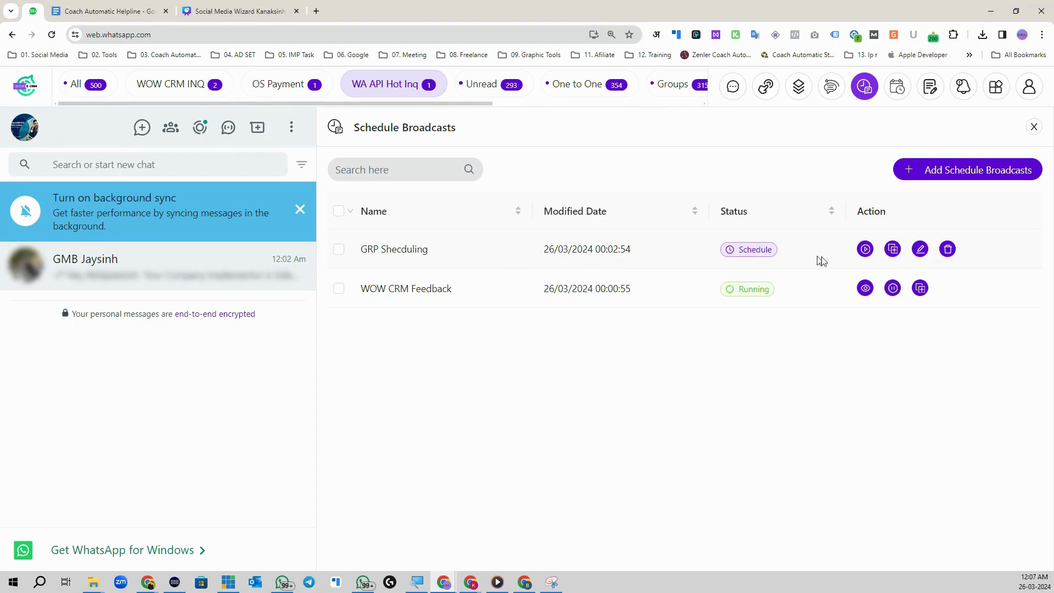
{"action": "left_click", "coordinate": [921, 249]}
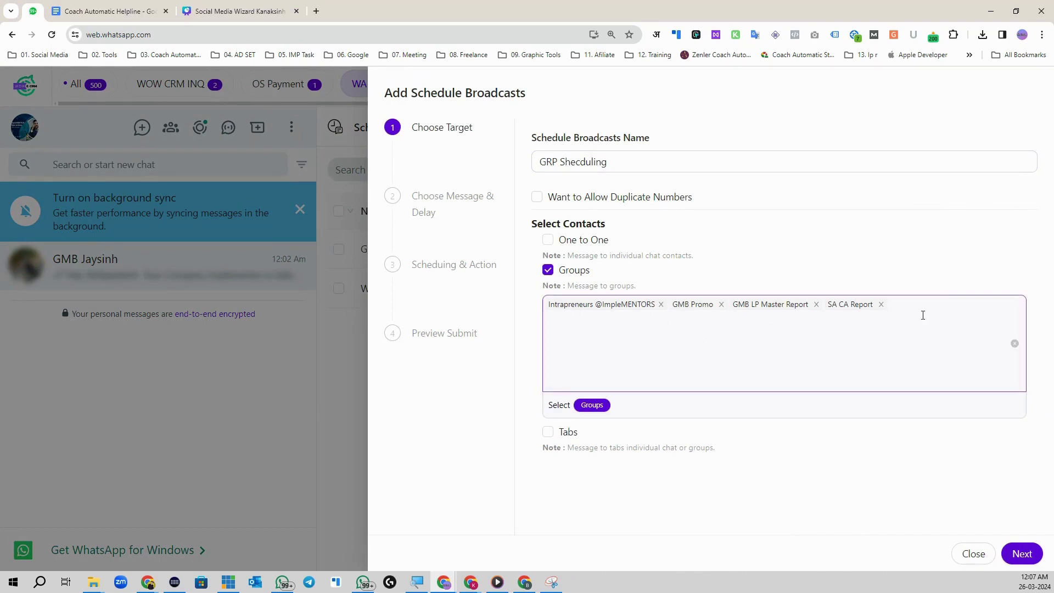
Step: Remove SA CA Report from the broadcast's target groups, leaving three groups
{"action": "left_click", "coordinate": [958, 321]}
{"action": "left_click", "coordinate": [881, 304]}
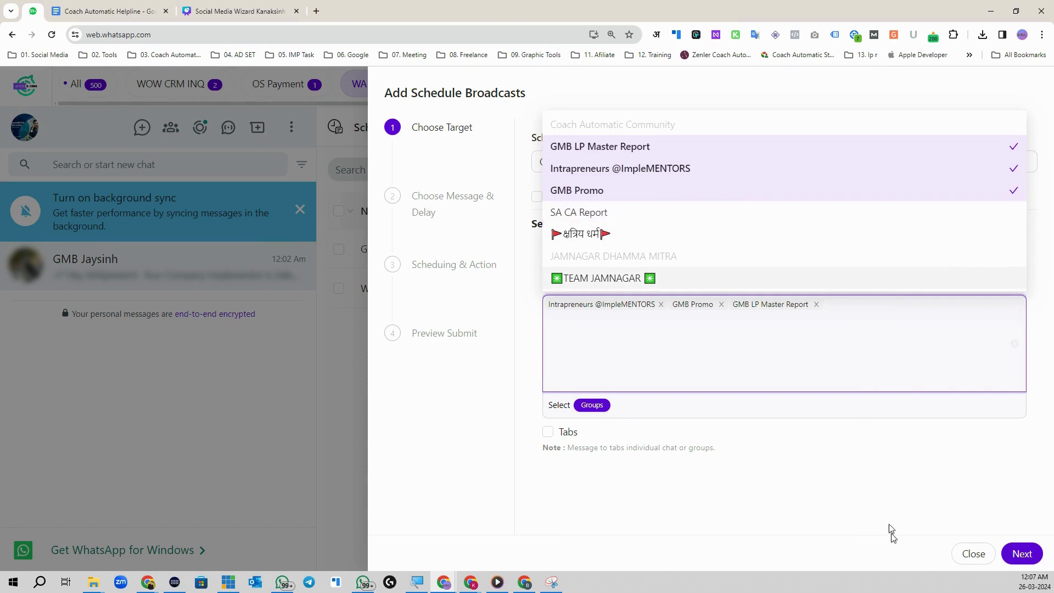
{"action": "left_click", "coordinate": [867, 522]}
{"action": "left_click", "coordinate": [1022, 553]}
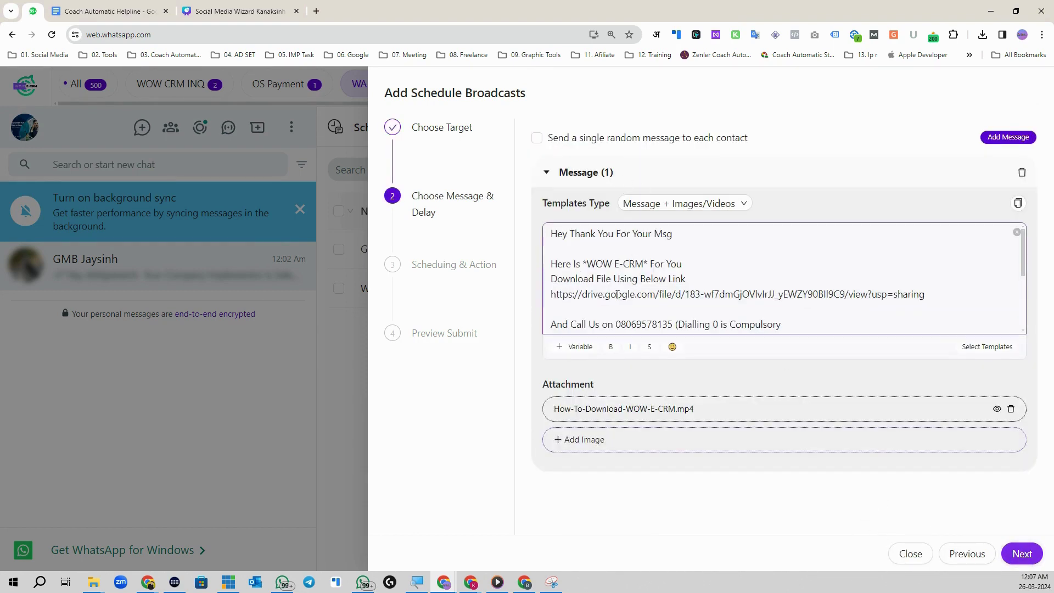
{"action": "scroll", "coordinate": [618, 295], "scroll_direction": "down", "scroll_amount": 3}
{"action": "left_click", "coordinate": [1022, 553]}
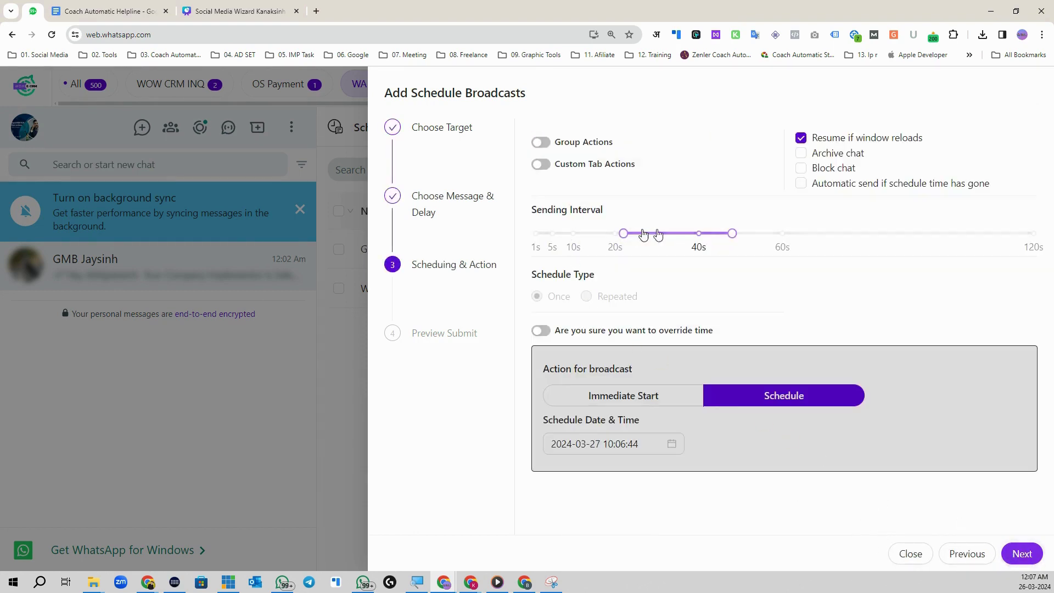
{"action": "left_click", "coordinate": [541, 165]}
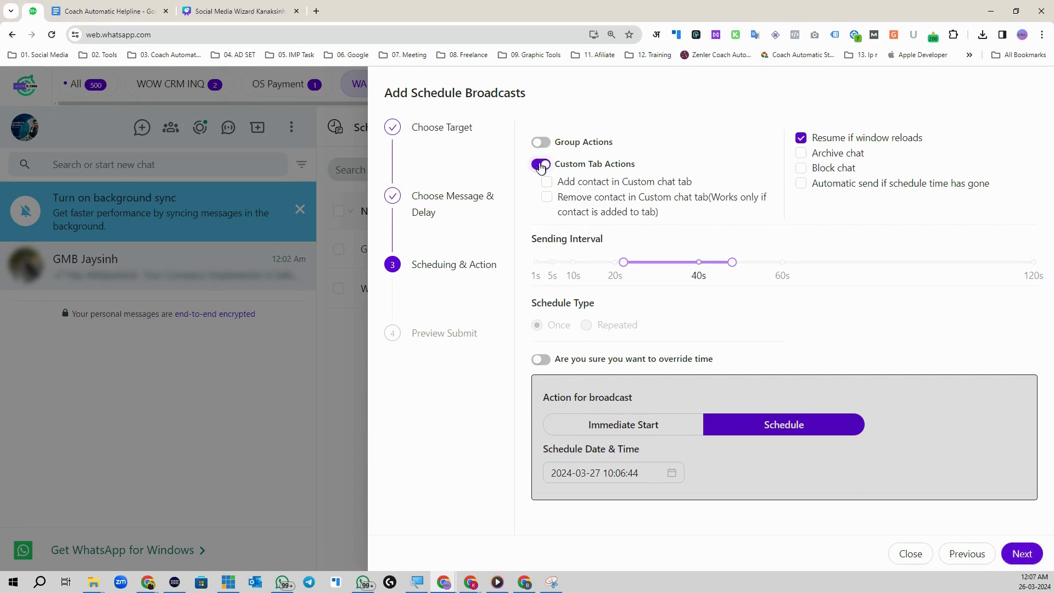
{"action": "left_click", "coordinate": [541, 165]}
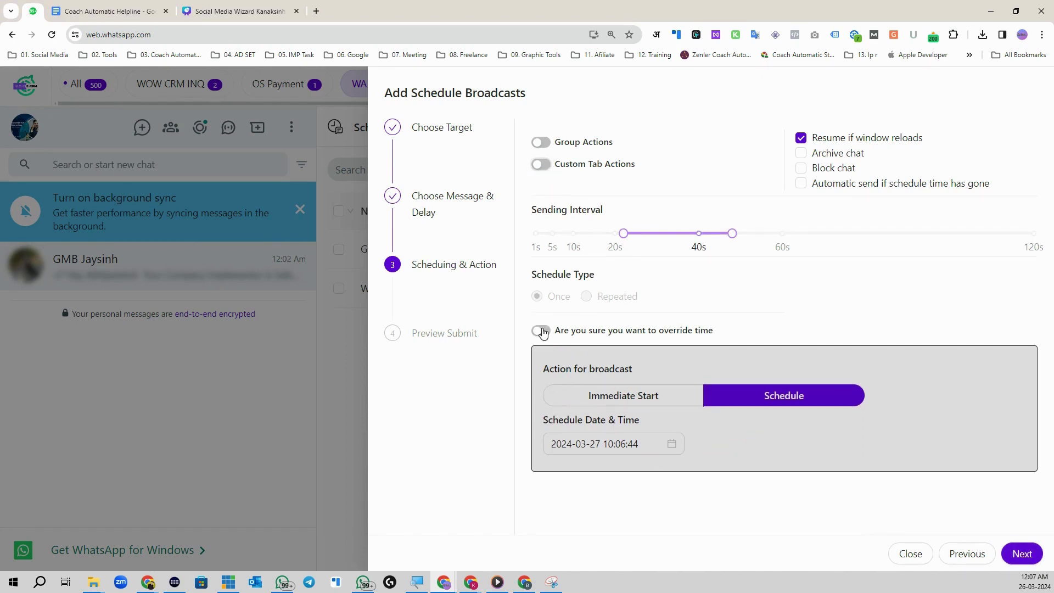
{"action": "left_click", "coordinate": [541, 330]}
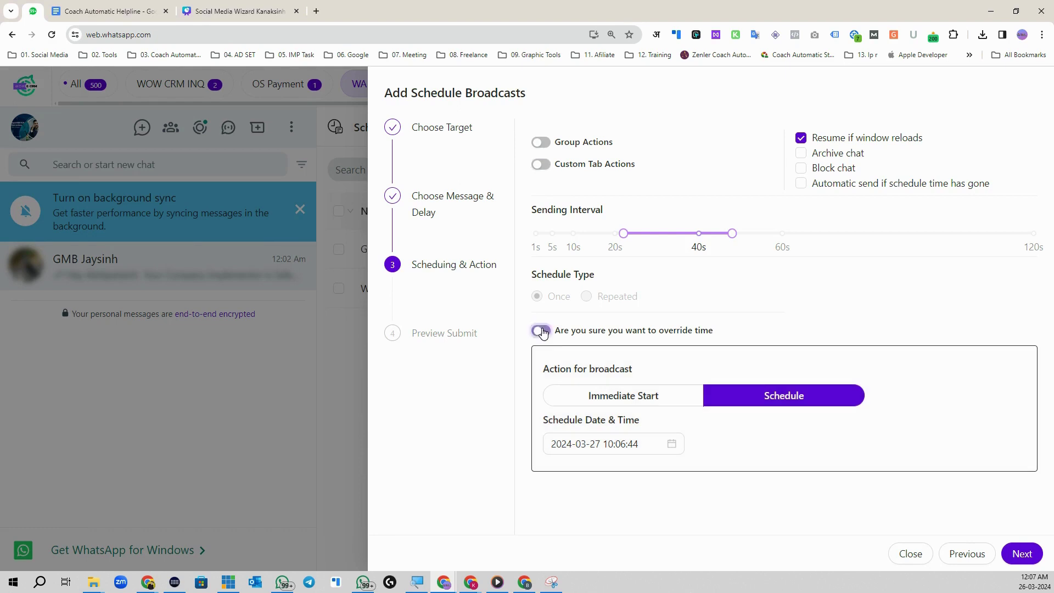
{"action": "left_click", "coordinate": [662, 443]}
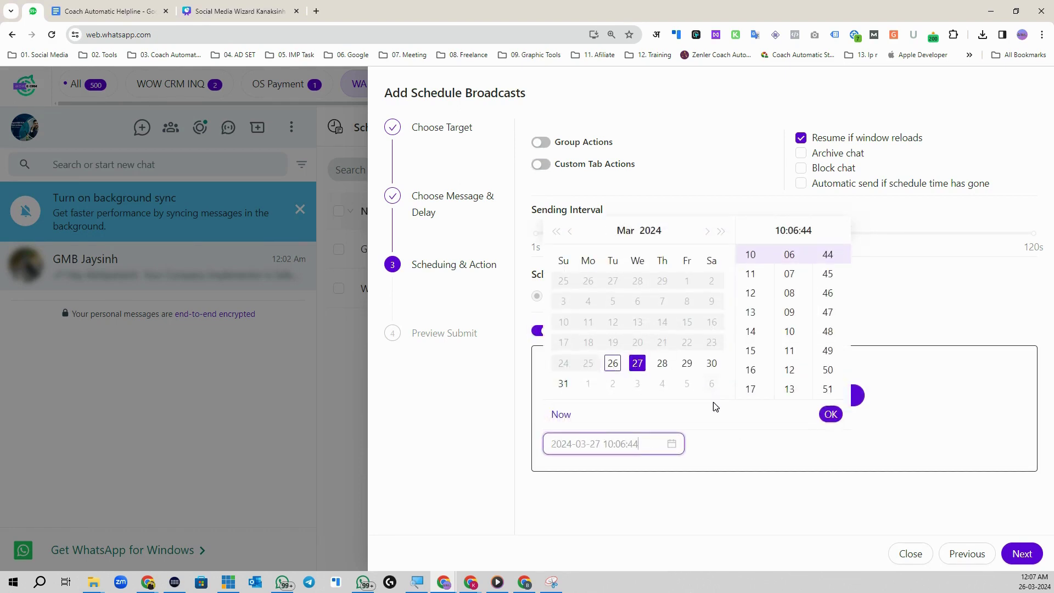
{"action": "left_click", "coordinate": [663, 363]}
{"action": "left_click", "coordinate": [750, 292]}
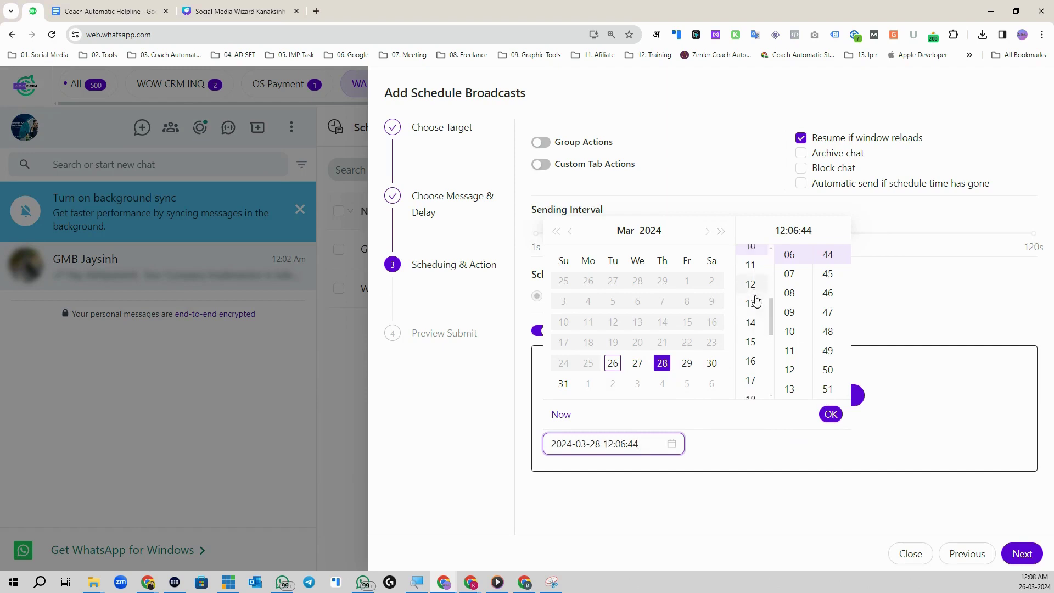
{"action": "left_click", "coordinate": [831, 415]}
Step: Accept the responsible-use confirmation and save the rescheduled broadcast
{"action": "left_click", "coordinate": [1020, 554]}
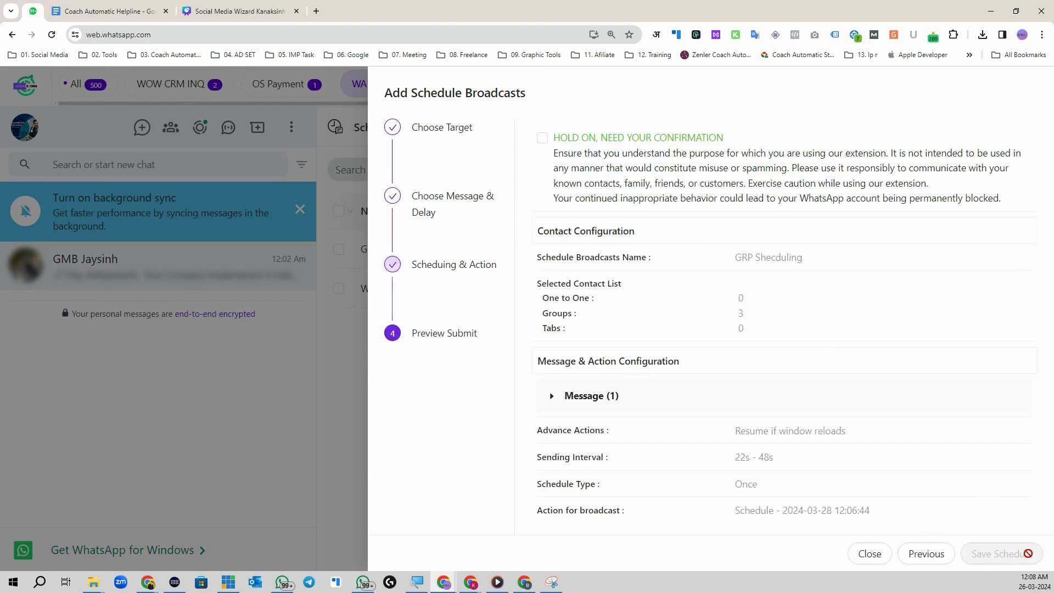
{"action": "left_click", "coordinate": [543, 138]}
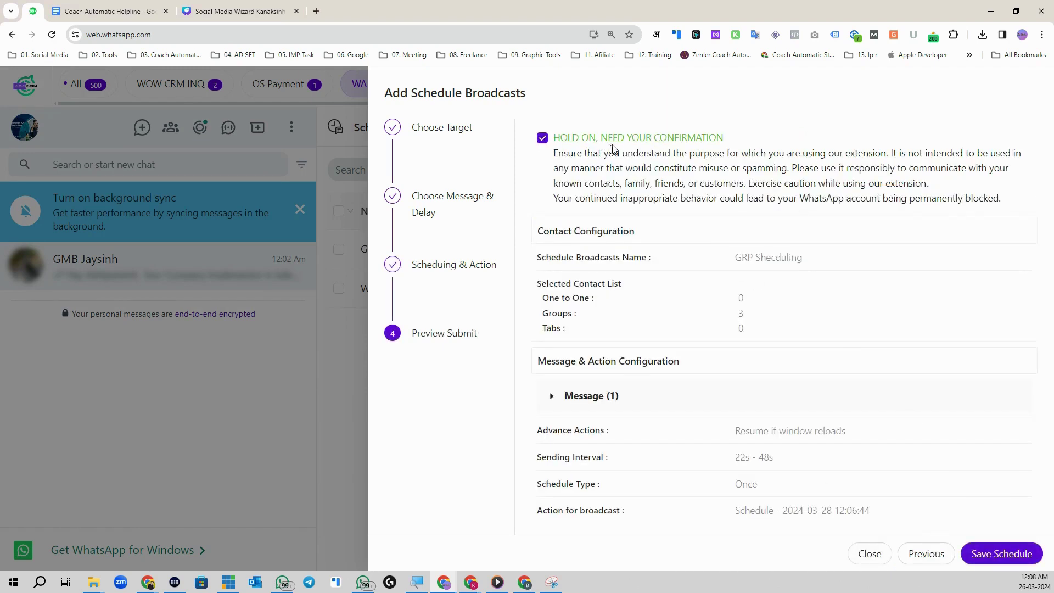
{"action": "left_click", "coordinate": [1025, 555]}
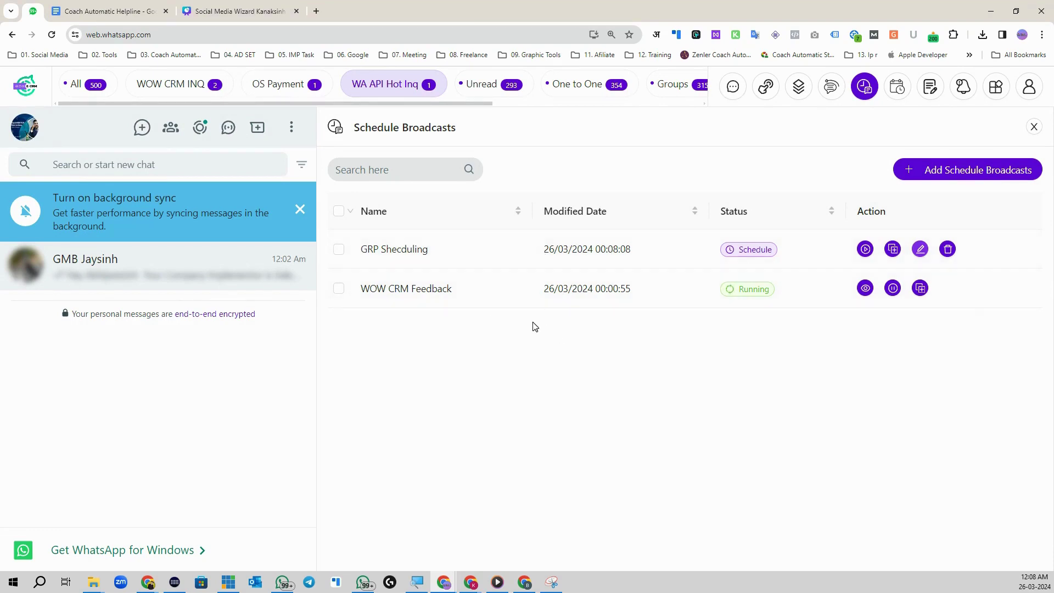
Step: Re-edit GRP Shecduling with the time override switched on, accept the confirmation, and save again
{"action": "left_click", "coordinate": [921, 248]}
{"action": "left_click", "coordinate": [1017, 553]}
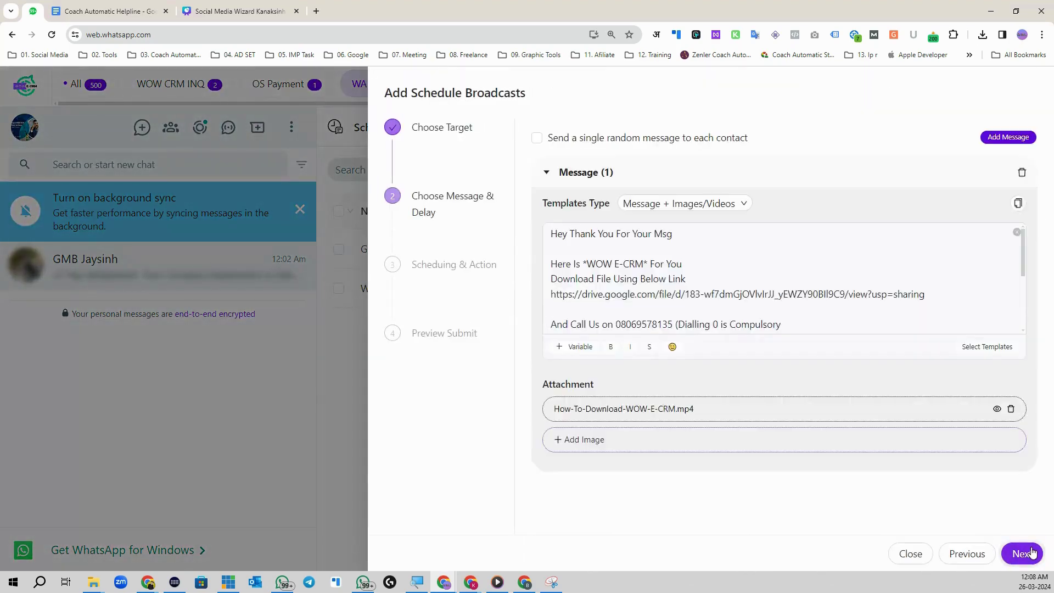
{"action": "left_click", "coordinate": [1027, 553]}
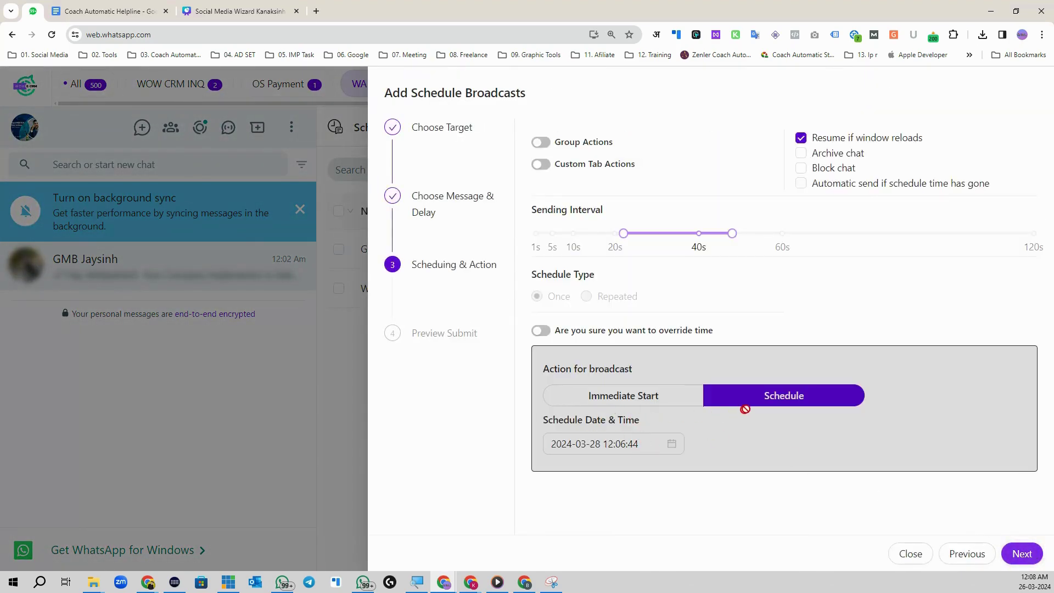
{"action": "left_click", "coordinate": [541, 330]}
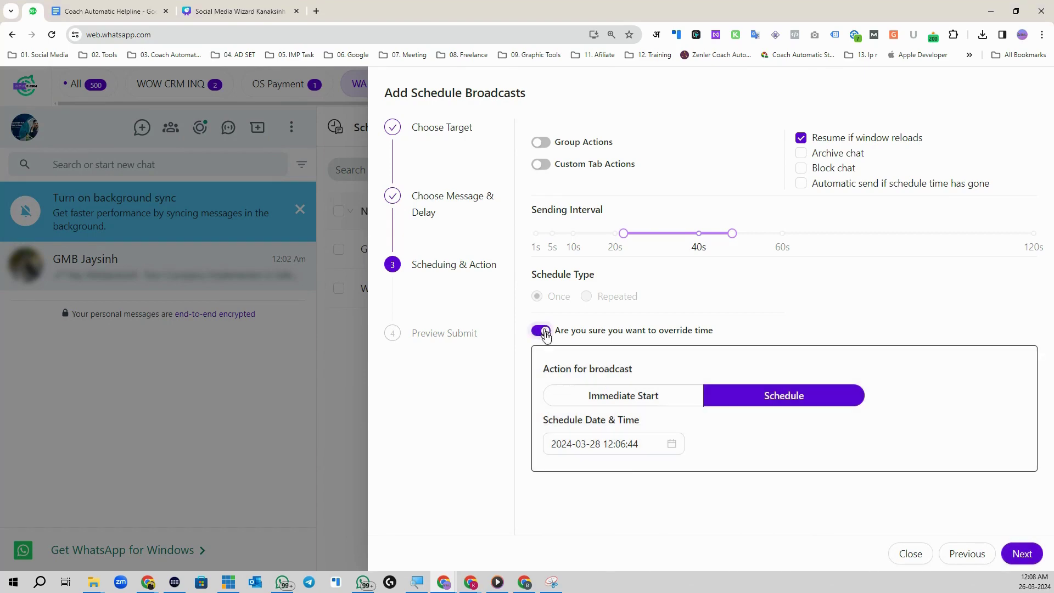
{"action": "left_click", "coordinate": [1023, 554]}
{"action": "left_click", "coordinate": [543, 138]}
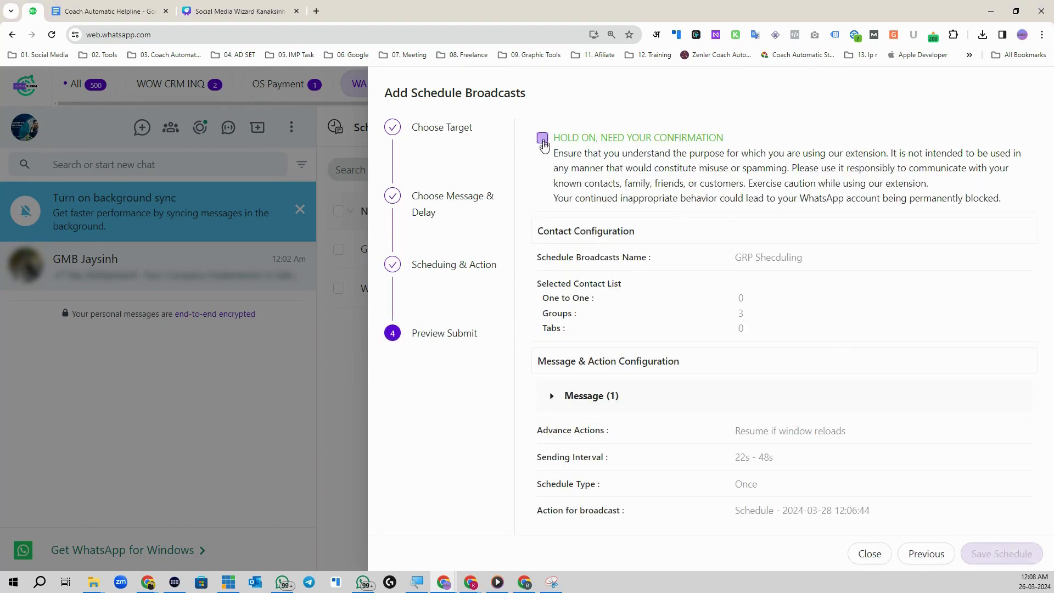
{"action": "left_click", "coordinate": [976, 550]}
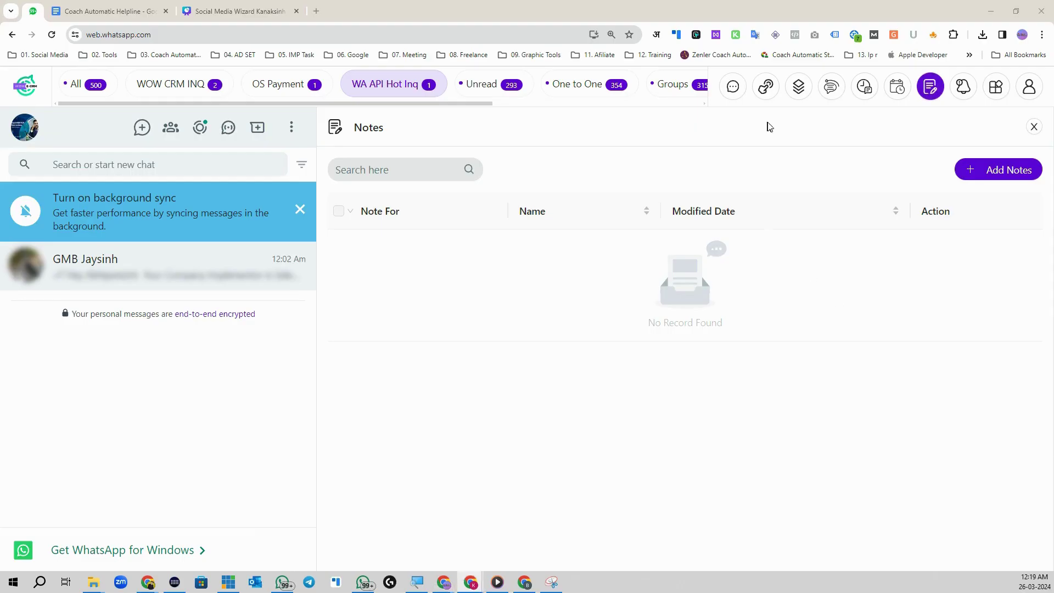
Step: Start a new reminder for the Coach Automatic contact with a topic and 'Call Him' details
{"action": "left_click", "coordinate": [964, 88]}
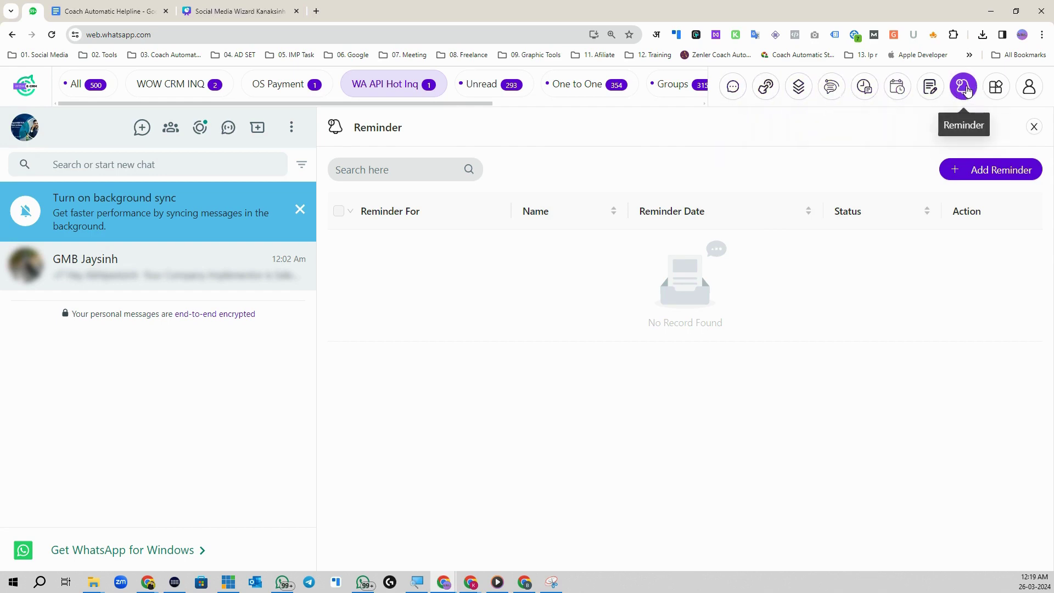
{"action": "left_click", "coordinate": [992, 172]}
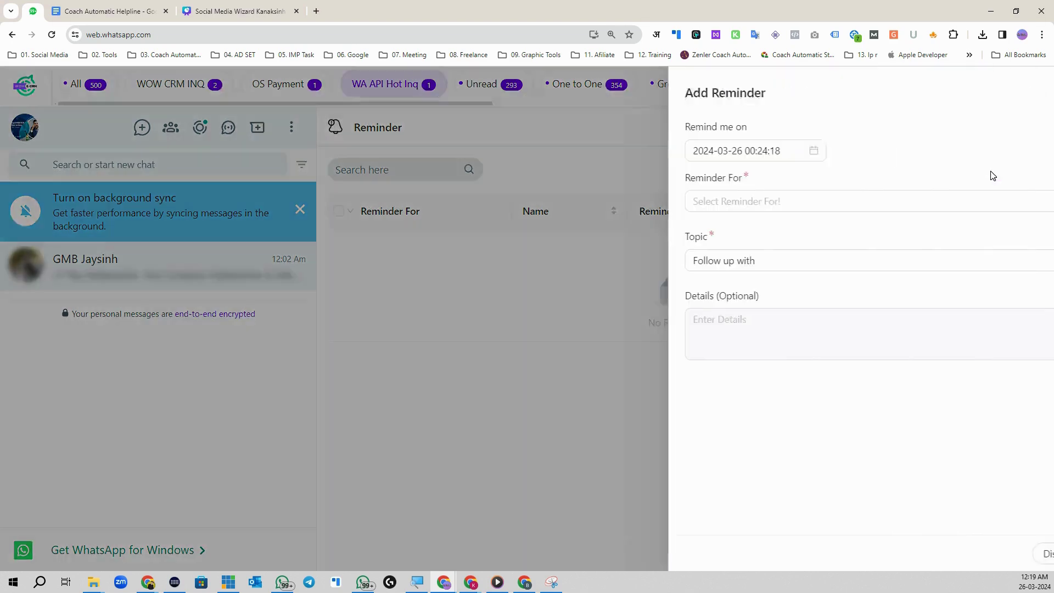
{"action": "left_click", "coordinate": [690, 203]}
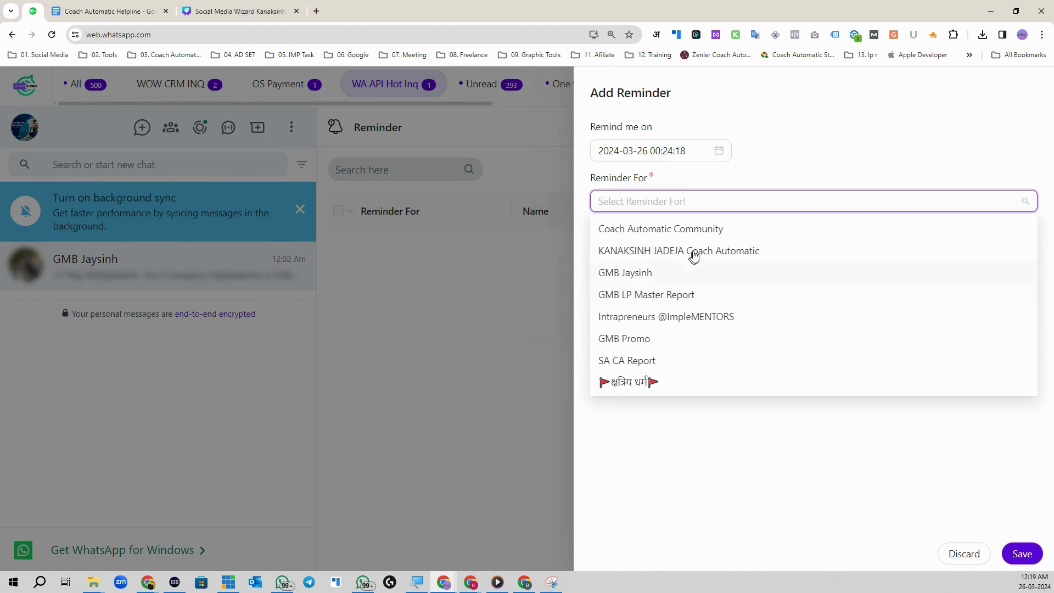
{"action": "left_click", "coordinate": [658, 251]}
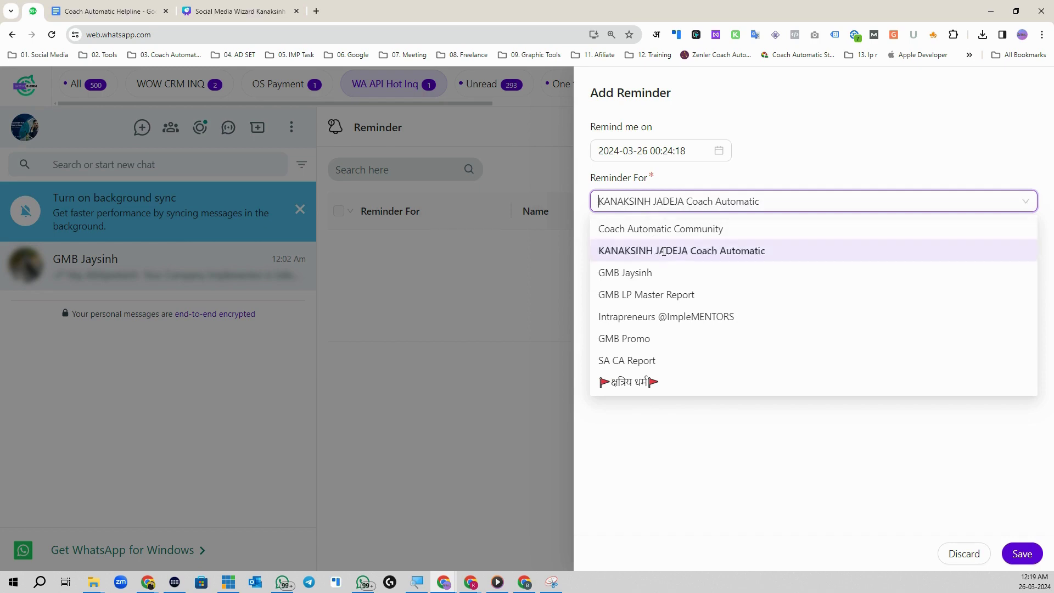
{"action": "left_click", "coordinate": [717, 265]}
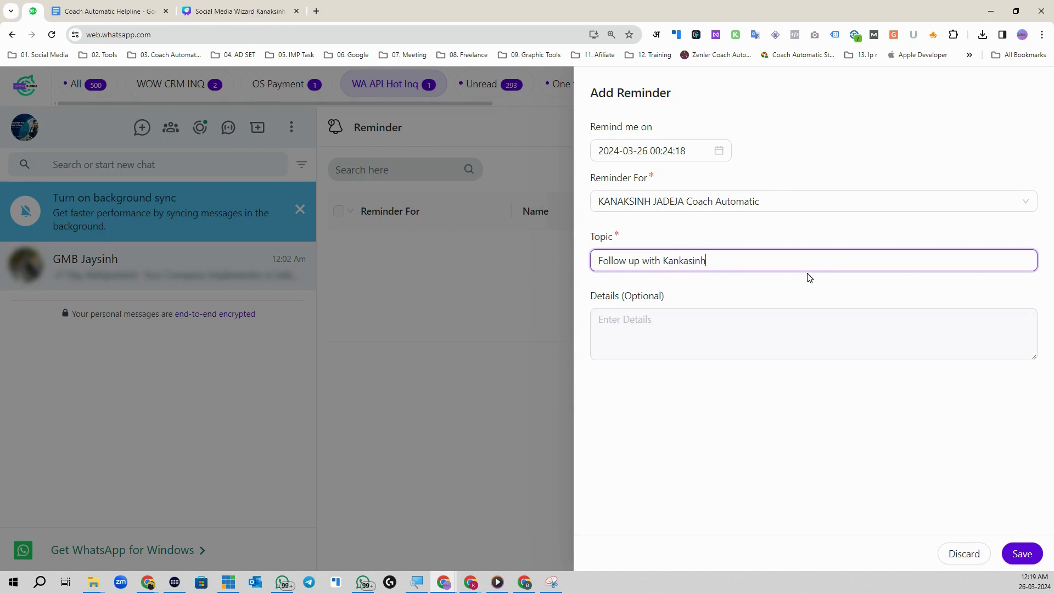
{"action": "type", "text": "Kankasinh"}
{"action": "key", "text": "BackSpace"}
{"action": "key", "text": "BackSpace"}
{"action": "left_click", "coordinate": [704, 327]}
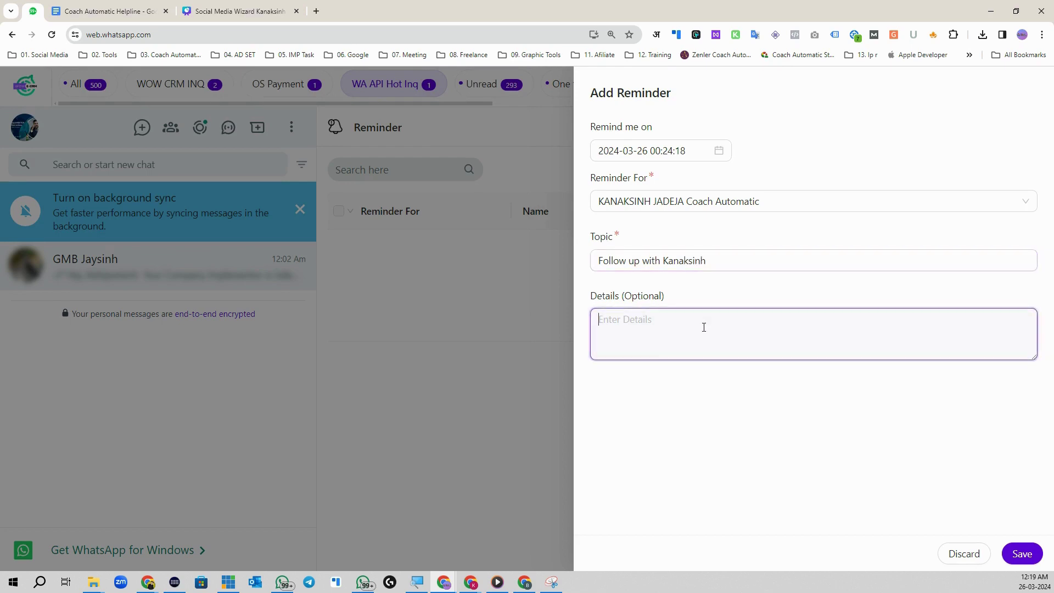
{"action": "type", "text": "Call Him"}
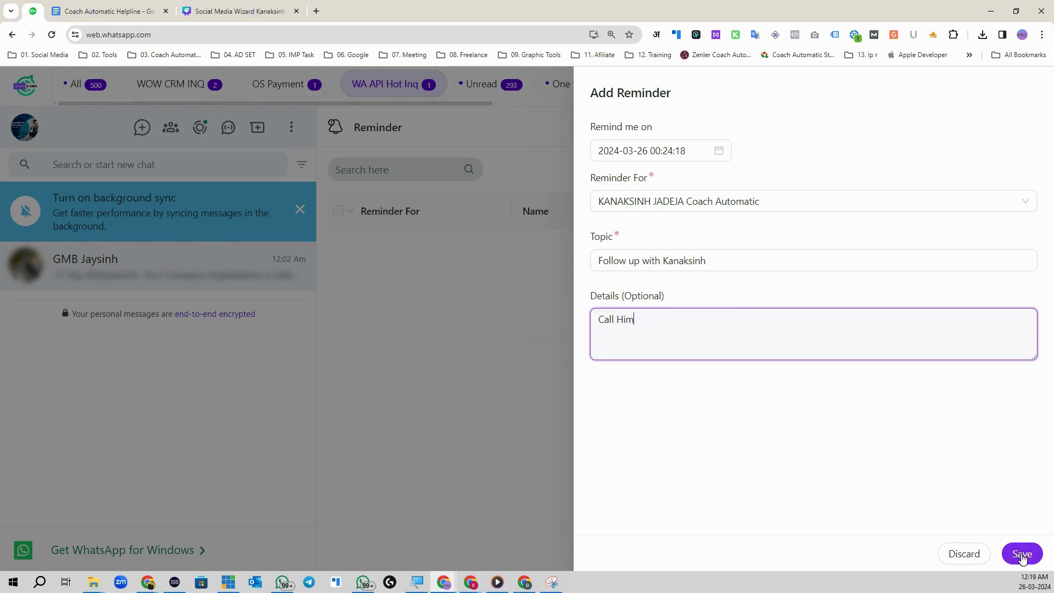
Step: Set the reminder time to 26/03/2024 00:22:18 and save it
{"action": "left_click", "coordinate": [695, 150]}
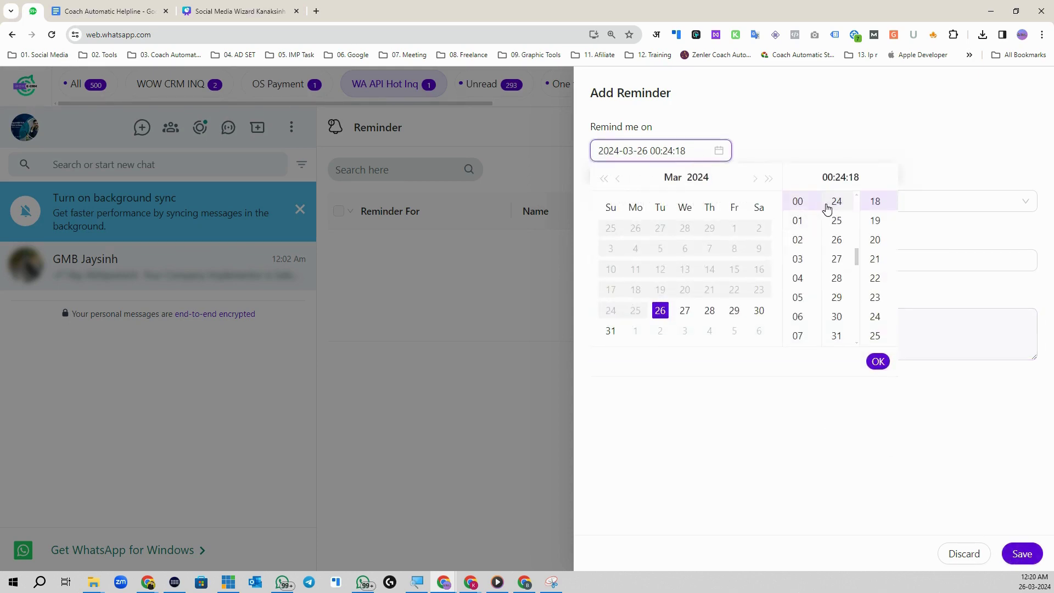
{"action": "scroll", "coordinate": [835, 205], "scroll_direction": "up", "scroll_amount": 2}
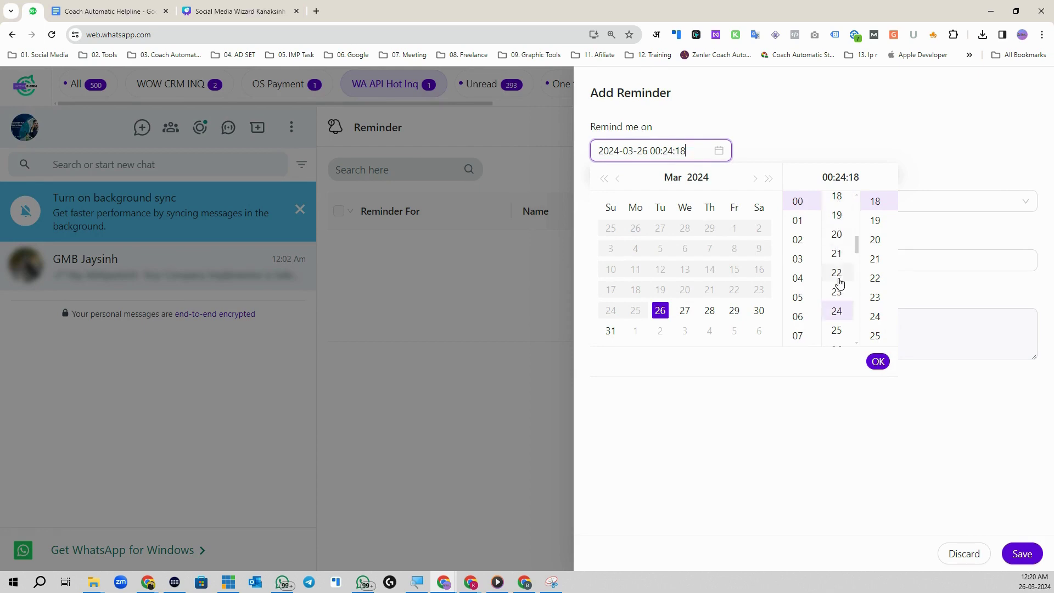
{"action": "left_click", "coordinate": [837, 278]}
{"action": "left_click", "coordinate": [878, 361]}
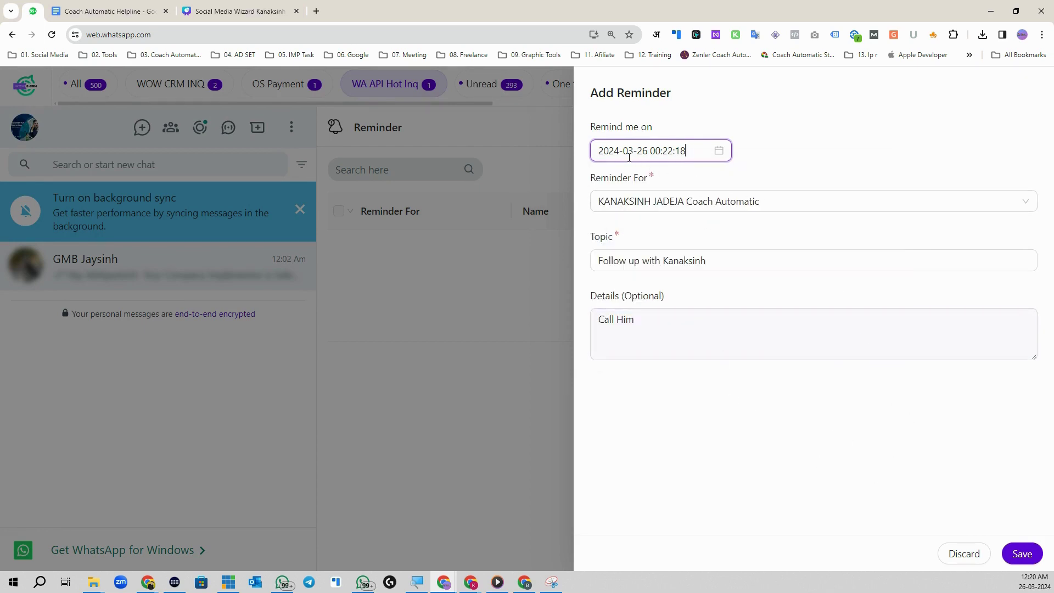
{"action": "left_click", "coordinate": [1021, 553]}
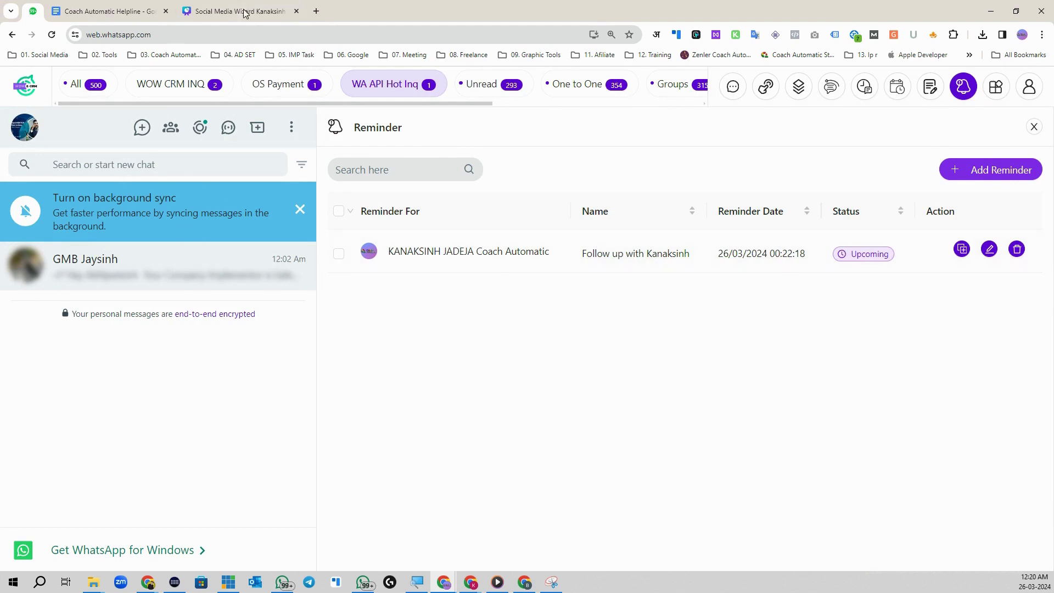
Step: Open a new Chrome tab, go back to WhatsApp Web, and select its address
{"action": "left_click", "coordinate": [316, 11]}
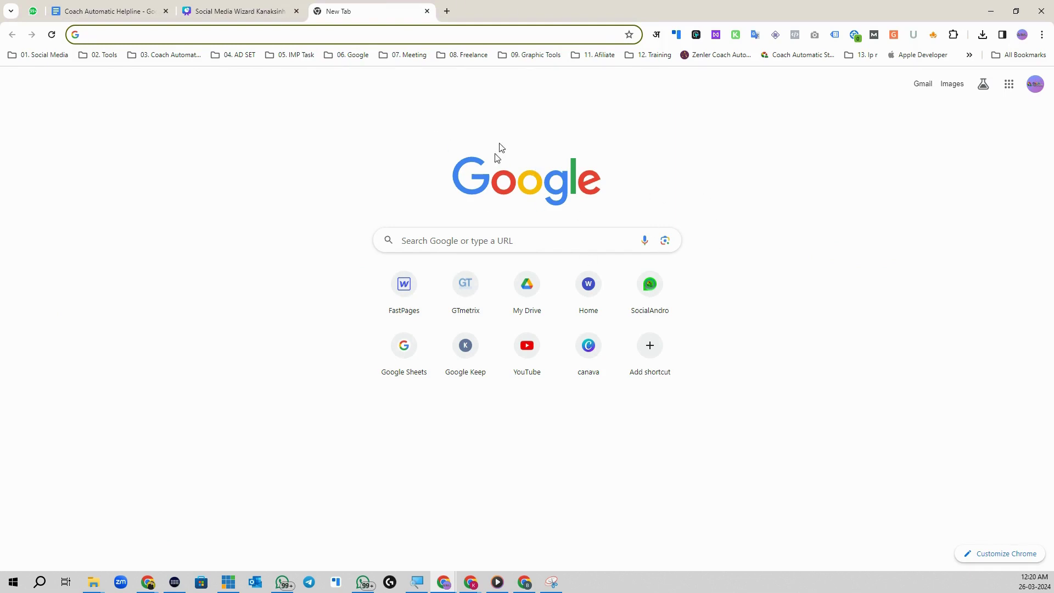
{"action": "left_click", "coordinate": [32, 11]}
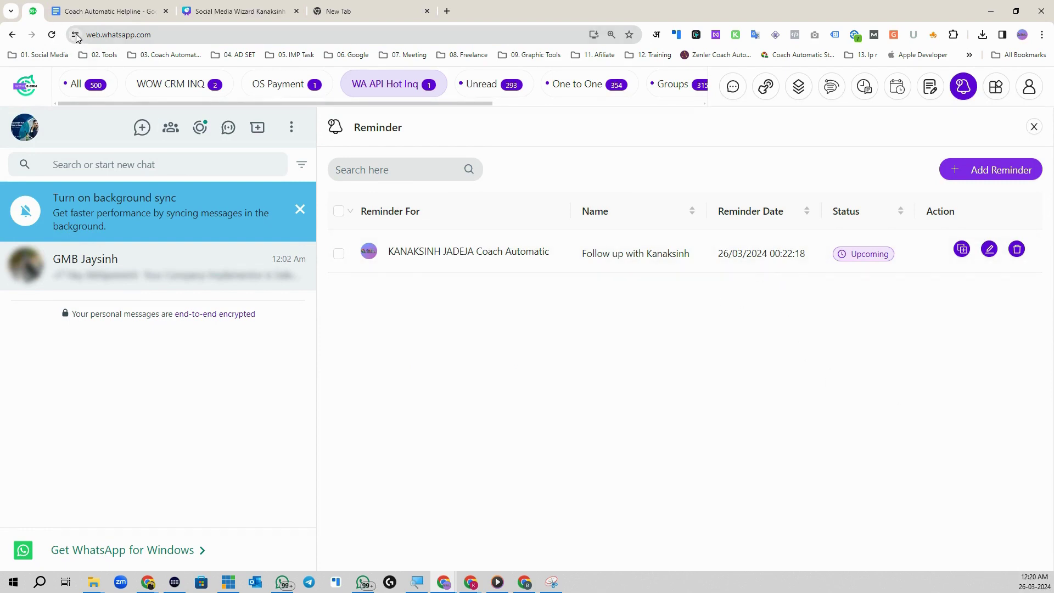
{"action": "left_click", "coordinate": [79, 33]}
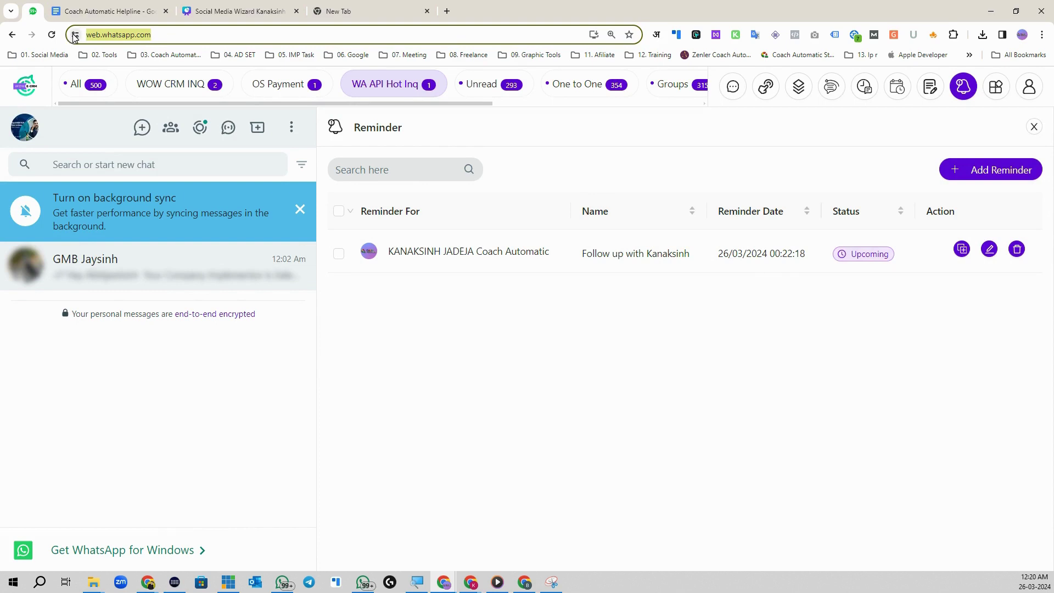
{"action": "left_click", "coordinate": [74, 37]}
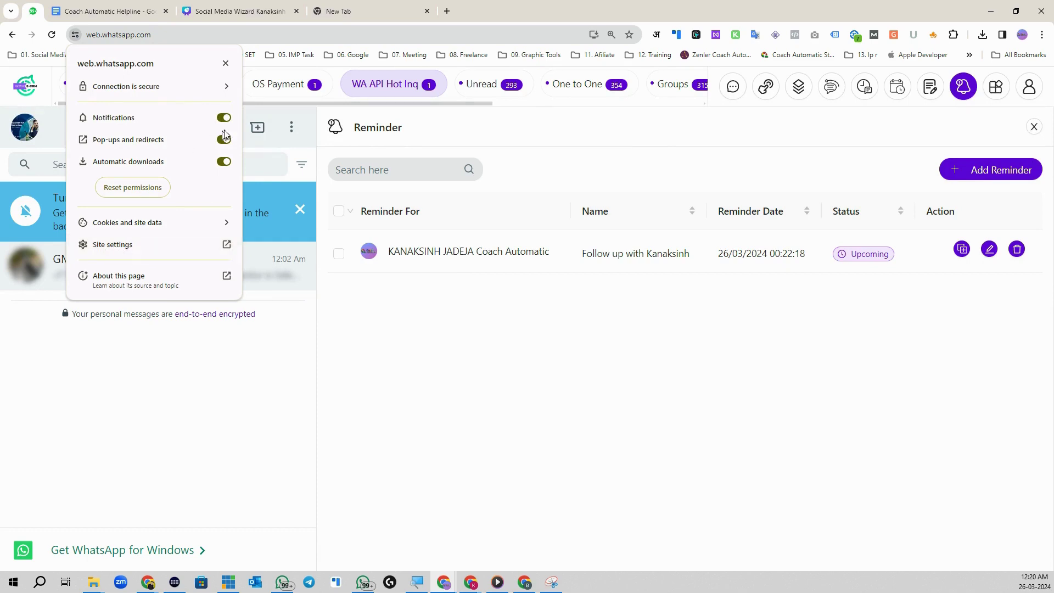
{"action": "left_click", "coordinate": [116, 244]}
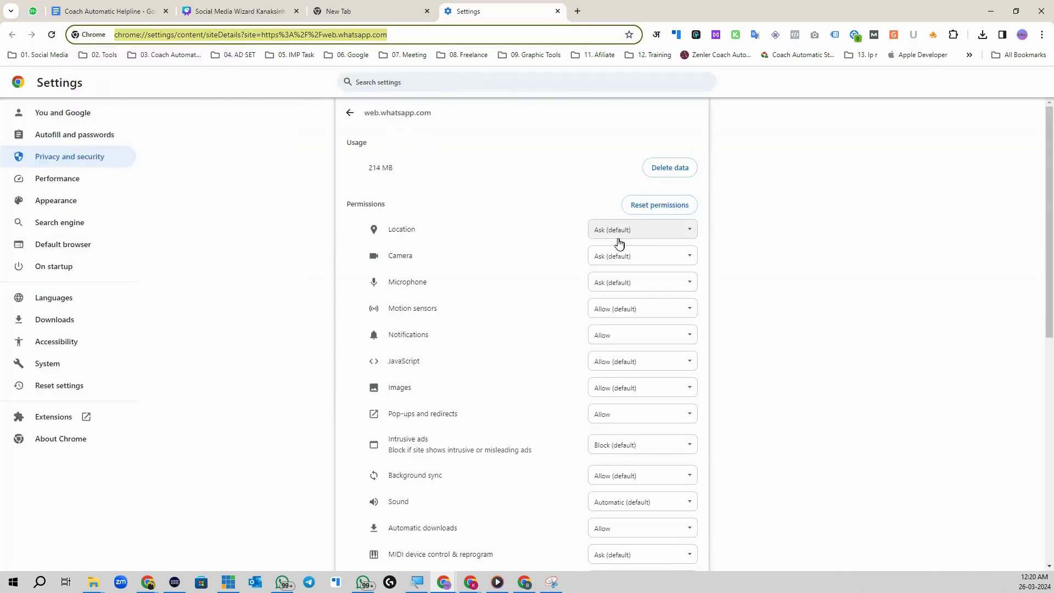
{"action": "left_click_drag", "start_coordinate": [387, 333], "coordinate": [505, 341]}
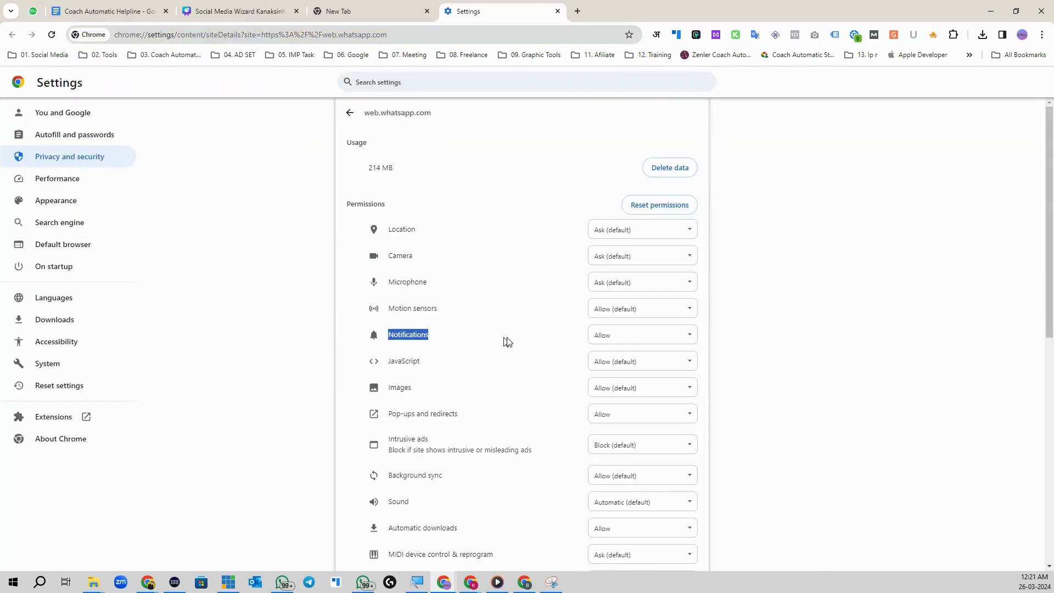
{"action": "left_click", "coordinate": [620, 335]}
{"action": "left_click", "coordinate": [625, 361]}
{"action": "scroll", "coordinate": [456, 397], "scroll_direction": "down", "scroll_amount": 1}
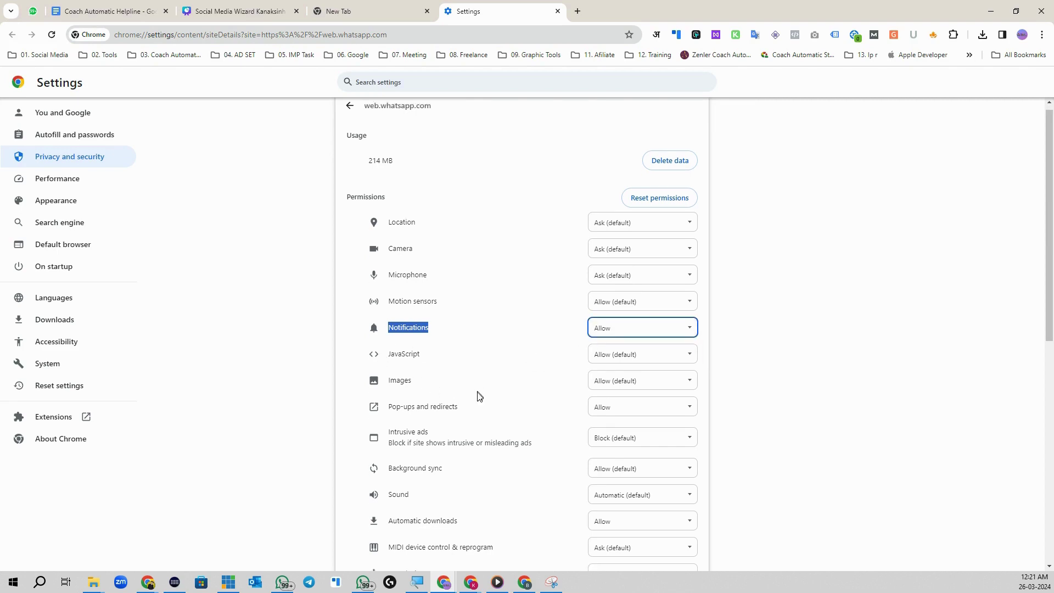
{"action": "left_click", "coordinate": [627, 366]}
{"action": "left_click", "coordinate": [617, 389]}
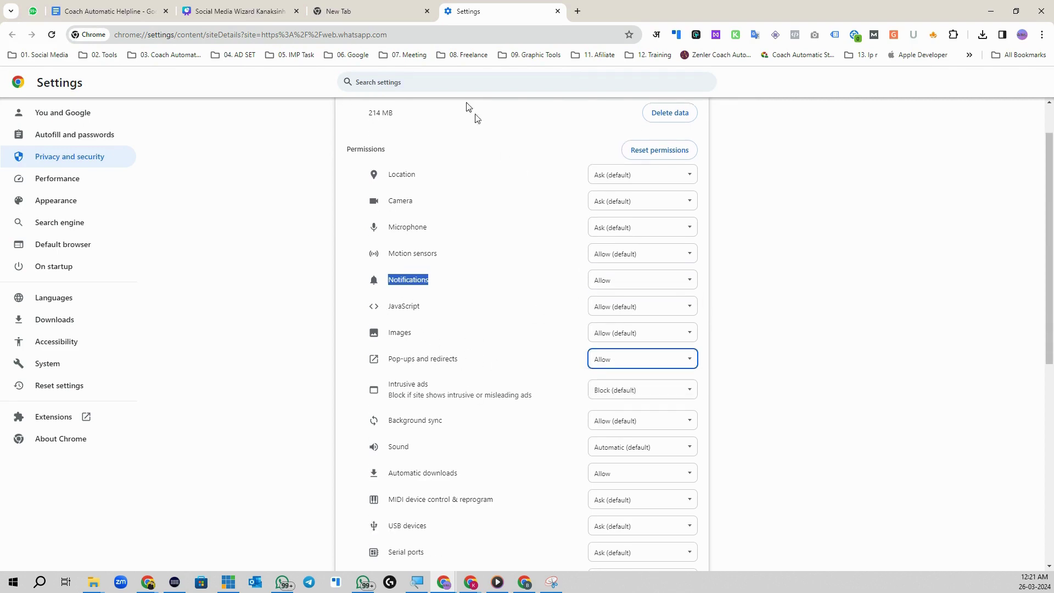
{"action": "left_click", "coordinate": [558, 11]}
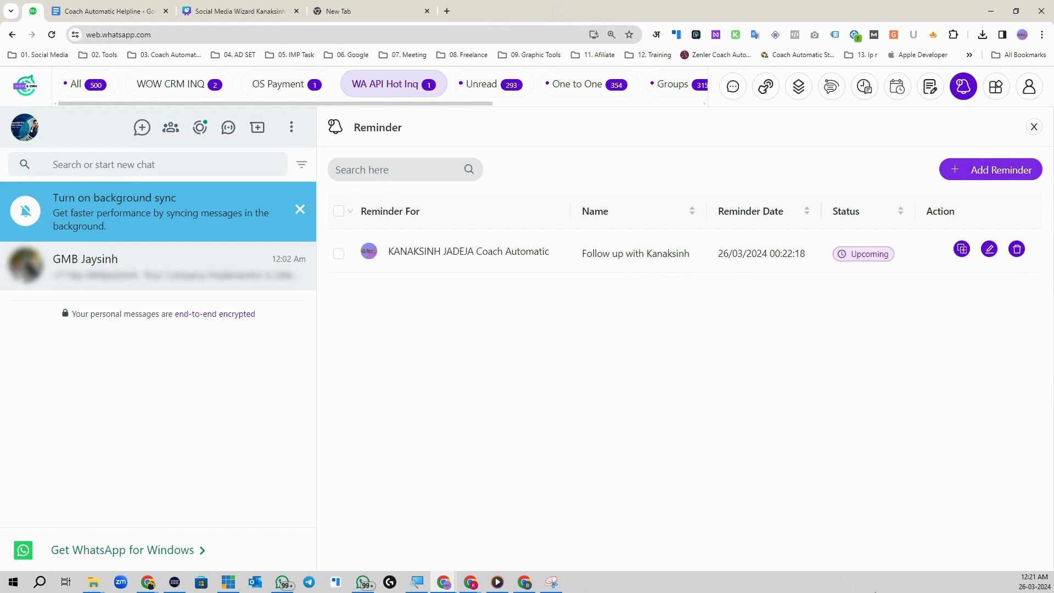
Step: Start a new note titled 'Folowup List For WOW CRM' attached to GMB Promo
{"action": "left_click", "coordinate": [357, 12]}
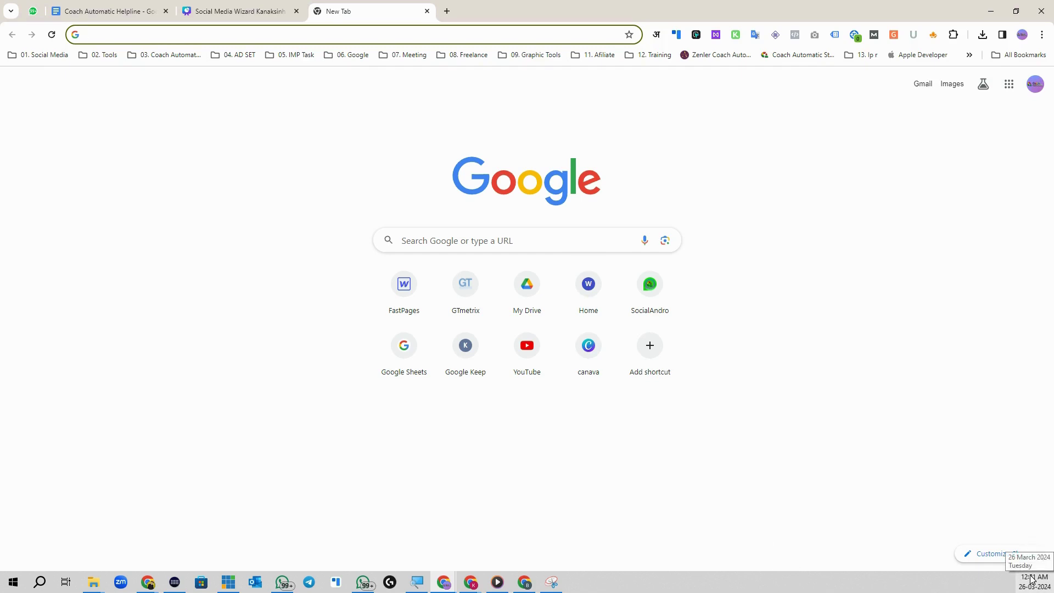
{"action": "left_click", "coordinate": [33, 17]}
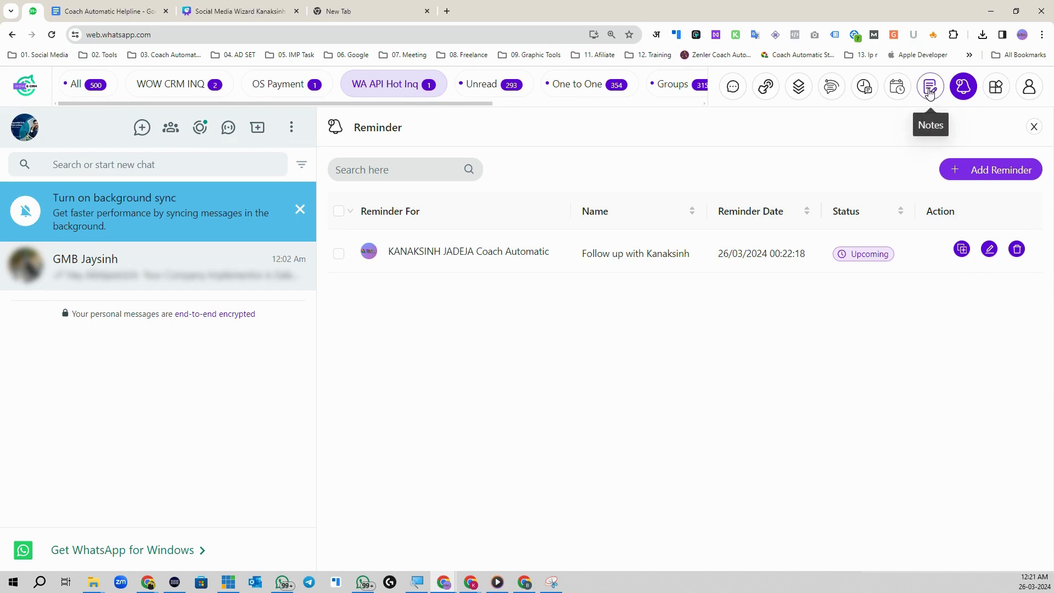
{"action": "left_click", "coordinate": [930, 90]}
{"action": "left_click", "coordinate": [988, 171]}
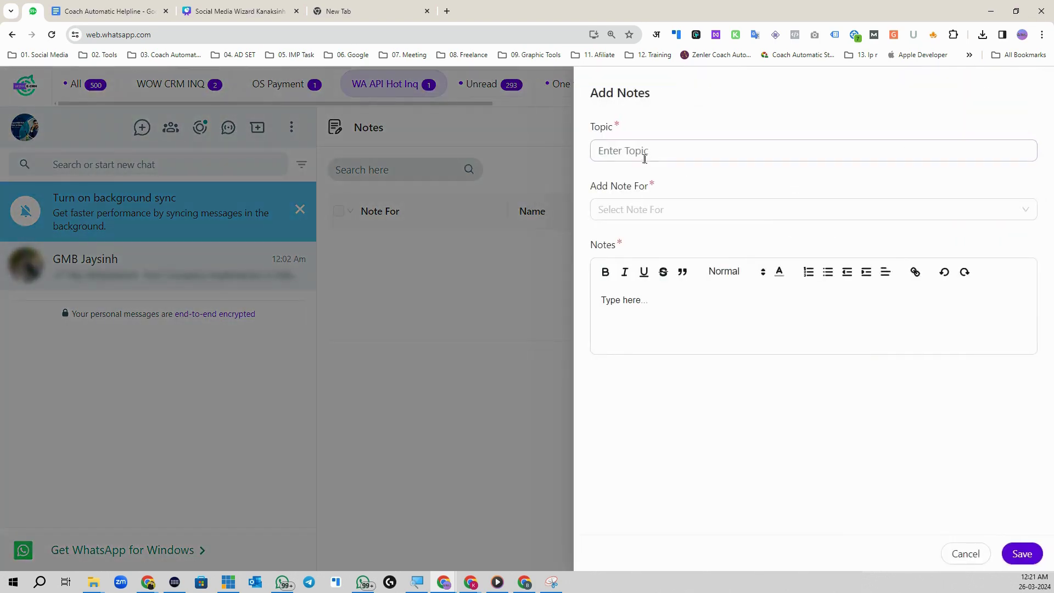
{"action": "left_click", "coordinate": [645, 157]}
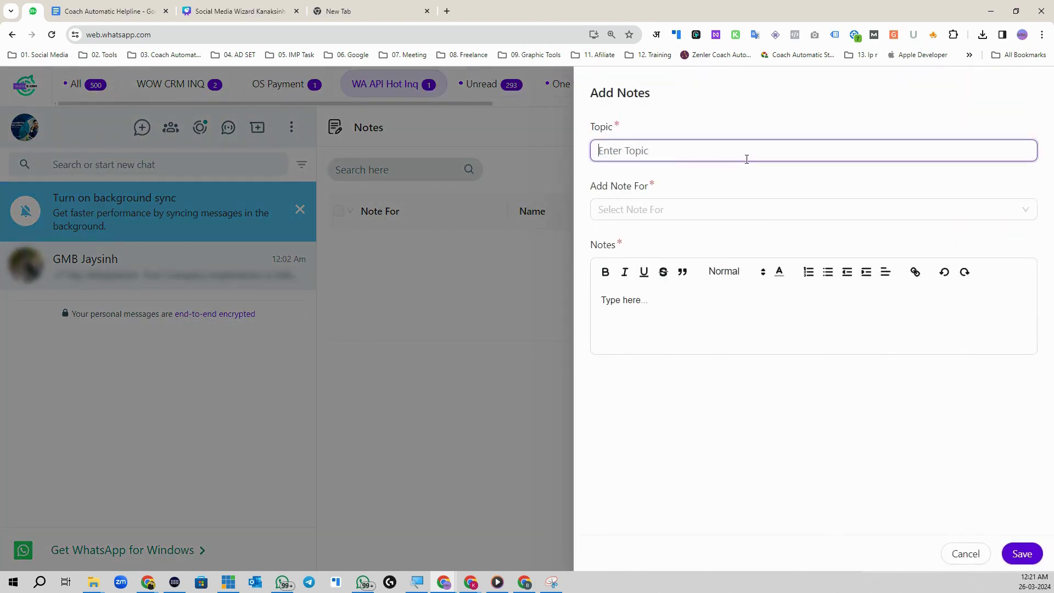
{"action": "type", "text": "Folowup List For WOW CRM"}
{"action": "left_click", "coordinate": [671, 211]}
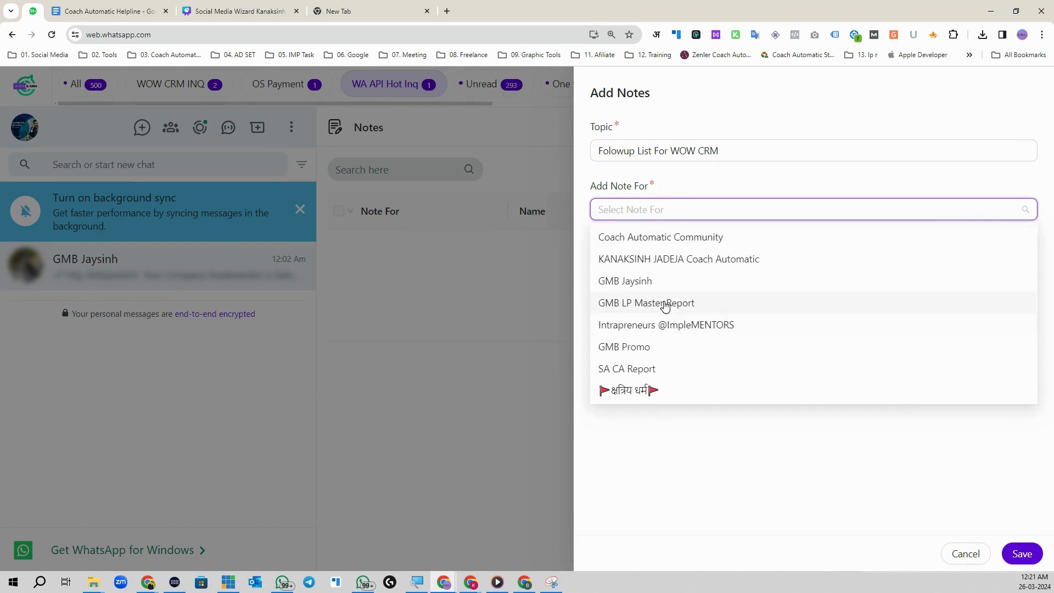
{"action": "left_click", "coordinate": [670, 346]}
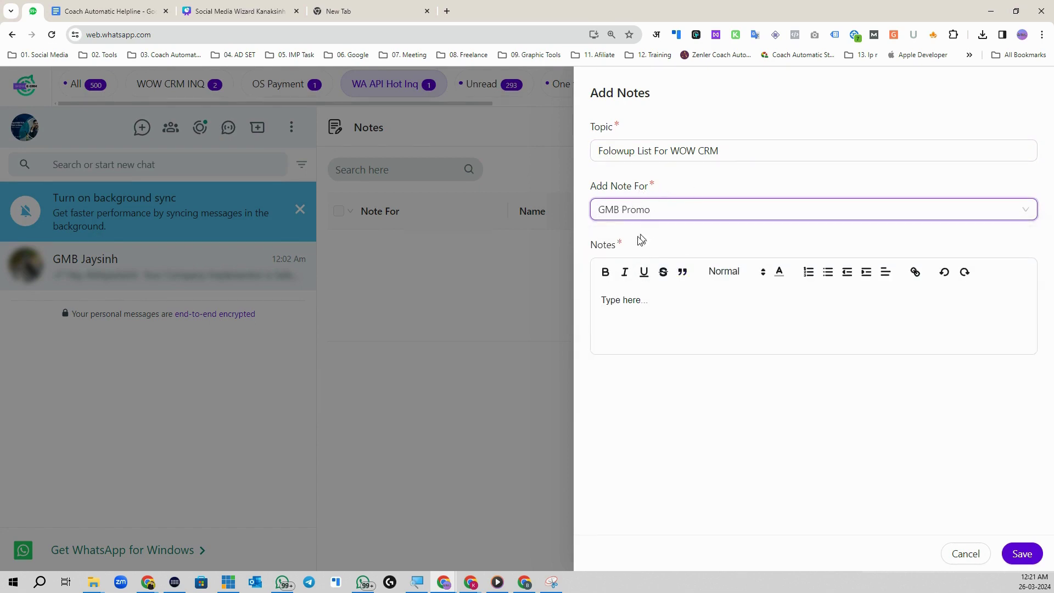
Step: Write the note body 'Make Calls For CRM Renewal', correcting Renewal's spelling, then save
{"action": "left_click", "coordinate": [717, 294]}
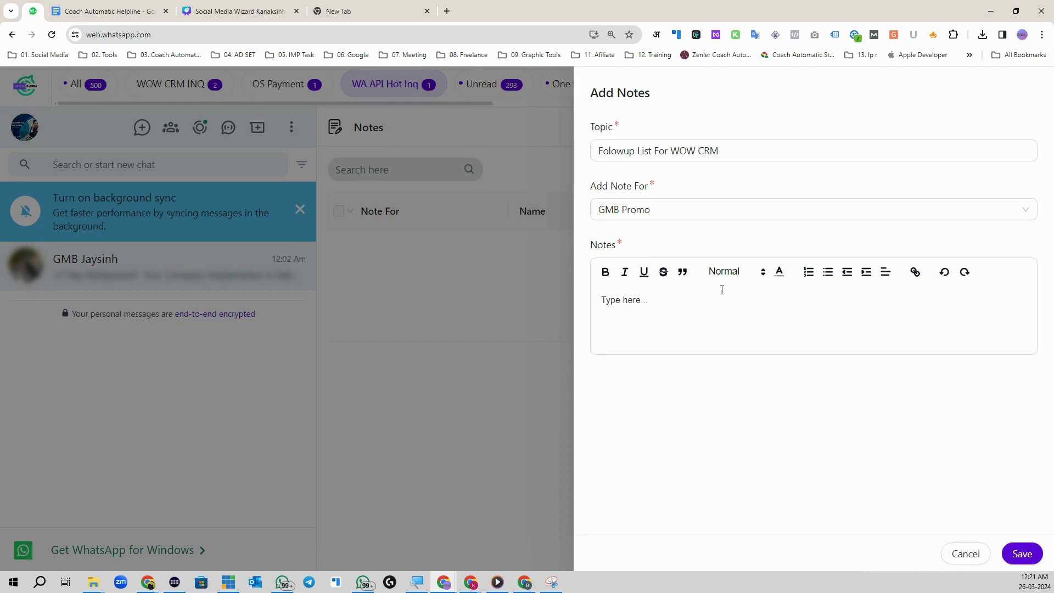
{"action": "type", "text": "Make Calls For CRM Renual"}
{"action": "right_click", "coordinate": [701, 302]}
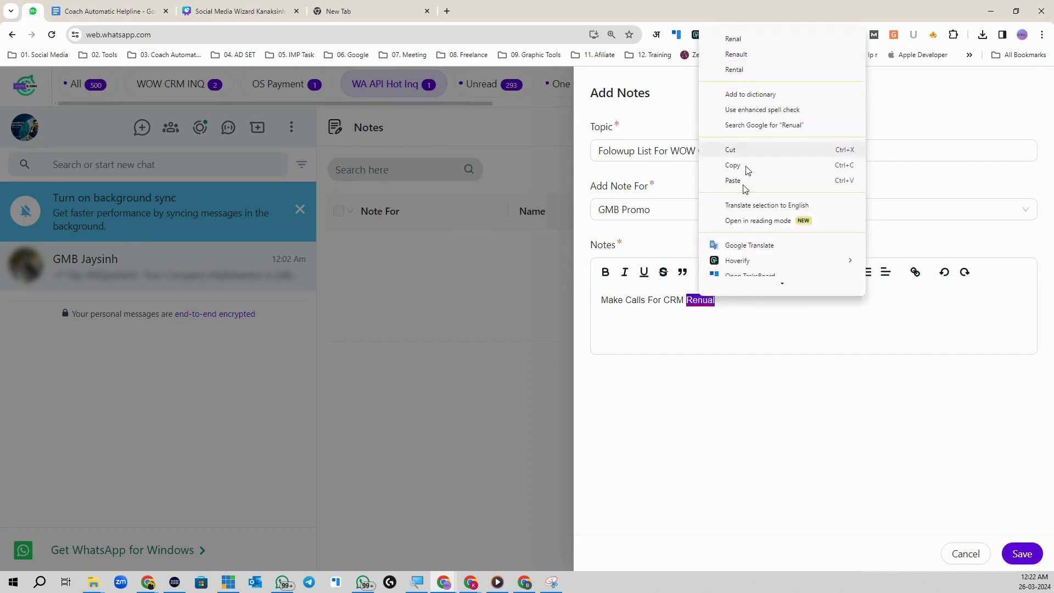
{"action": "left_click", "coordinate": [721, 306]}
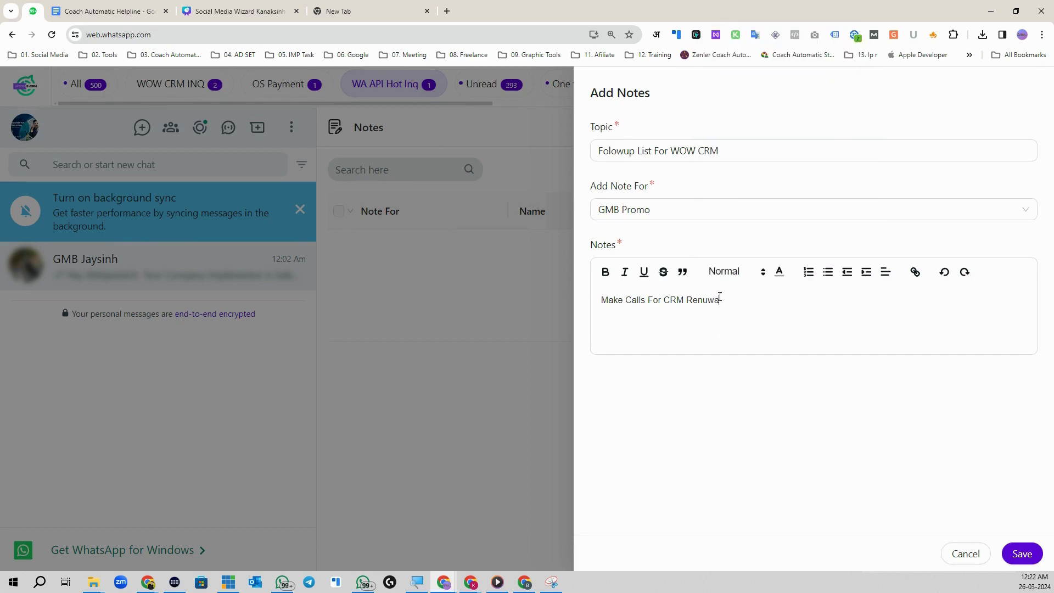
{"action": "right_click", "coordinate": [699, 300]}
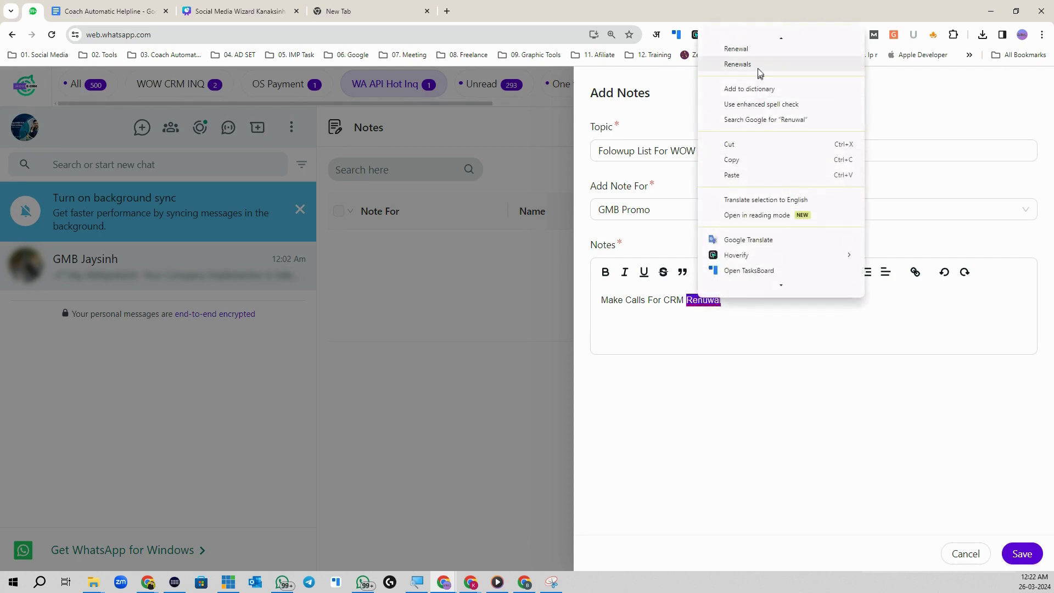
{"action": "left_click", "coordinate": [756, 40]}
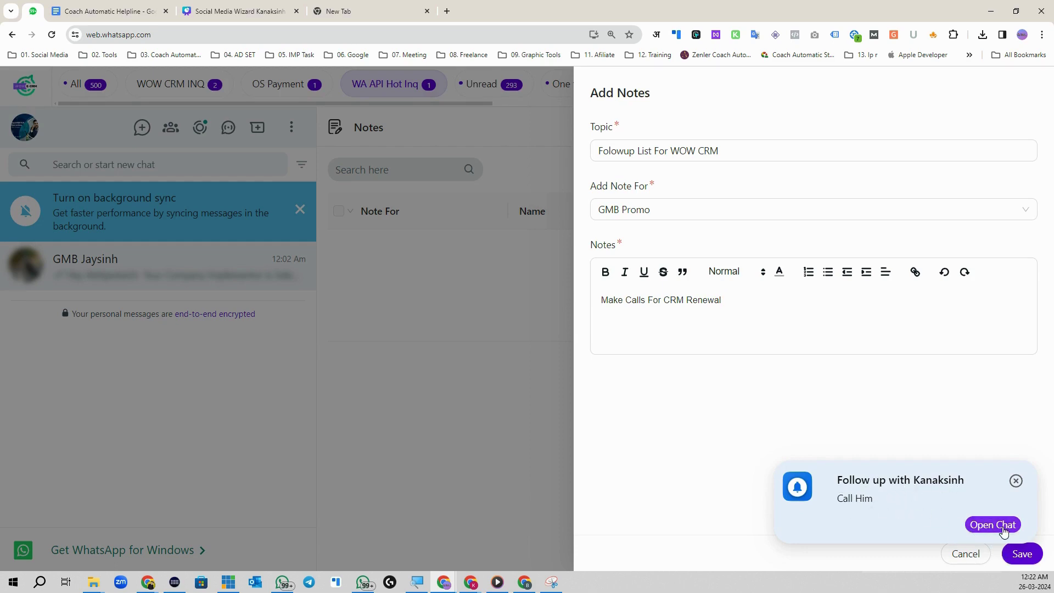
{"action": "left_click", "coordinate": [1006, 524]}
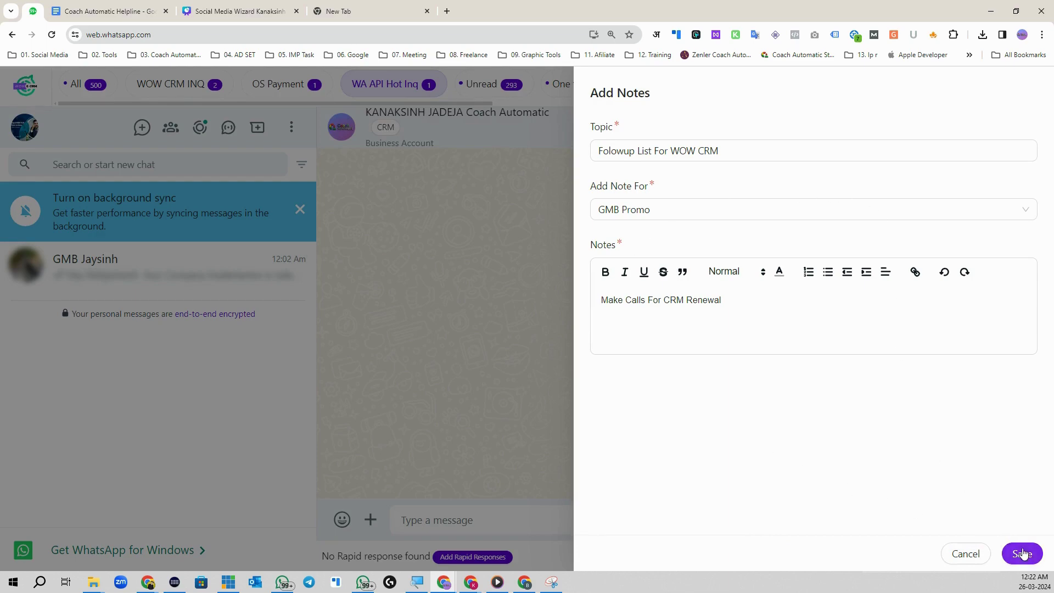
{"action": "left_click", "coordinate": [1021, 554]}
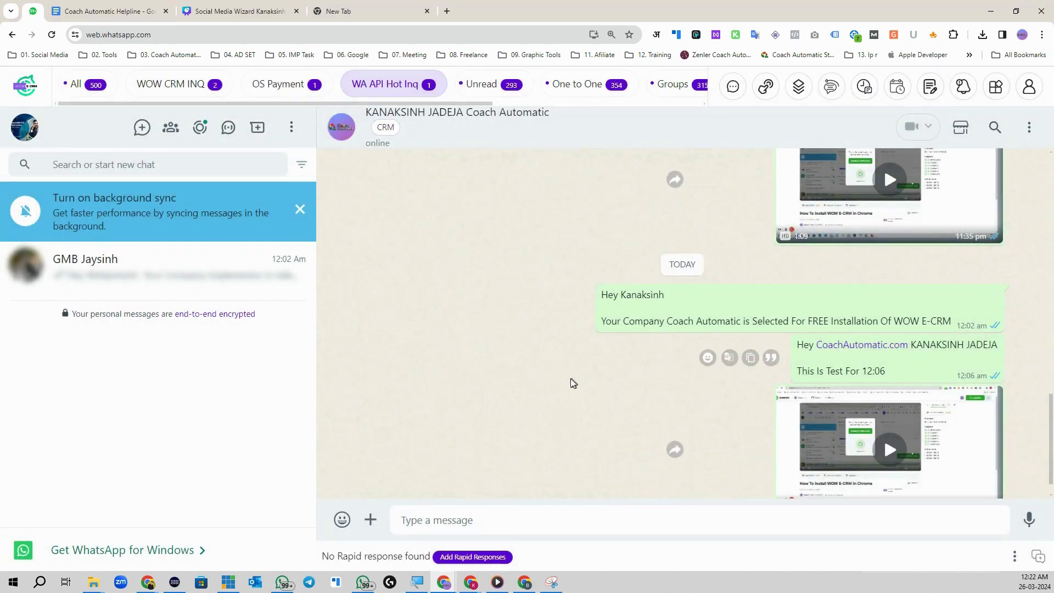
Step: Check the reminders, the saved GMB Promo note and the schedule list, then open the advanced tools menu
{"action": "left_click", "coordinate": [456, 517]}
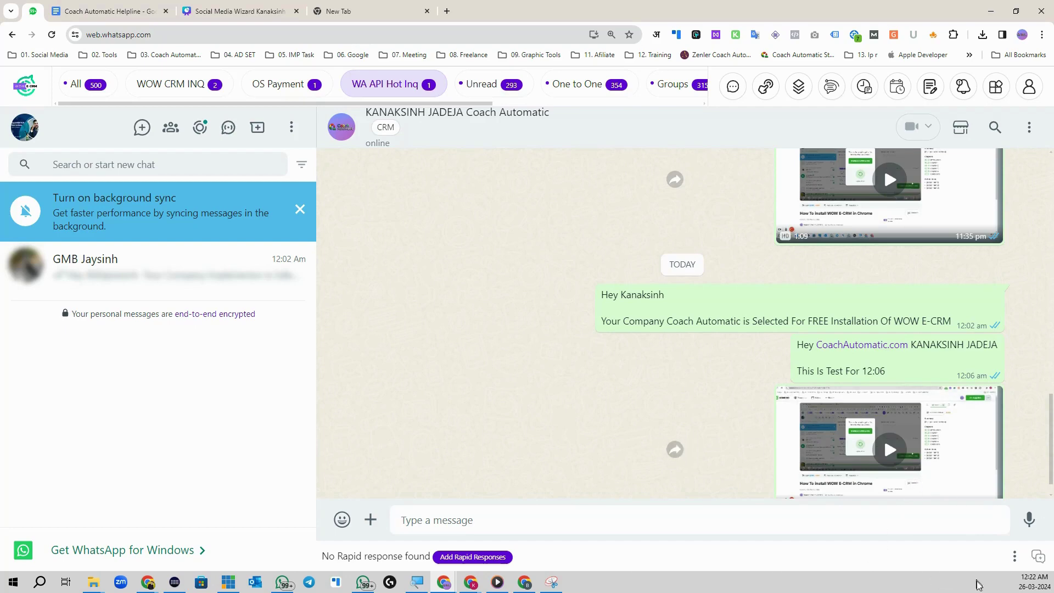
{"action": "left_click", "coordinate": [965, 88]}
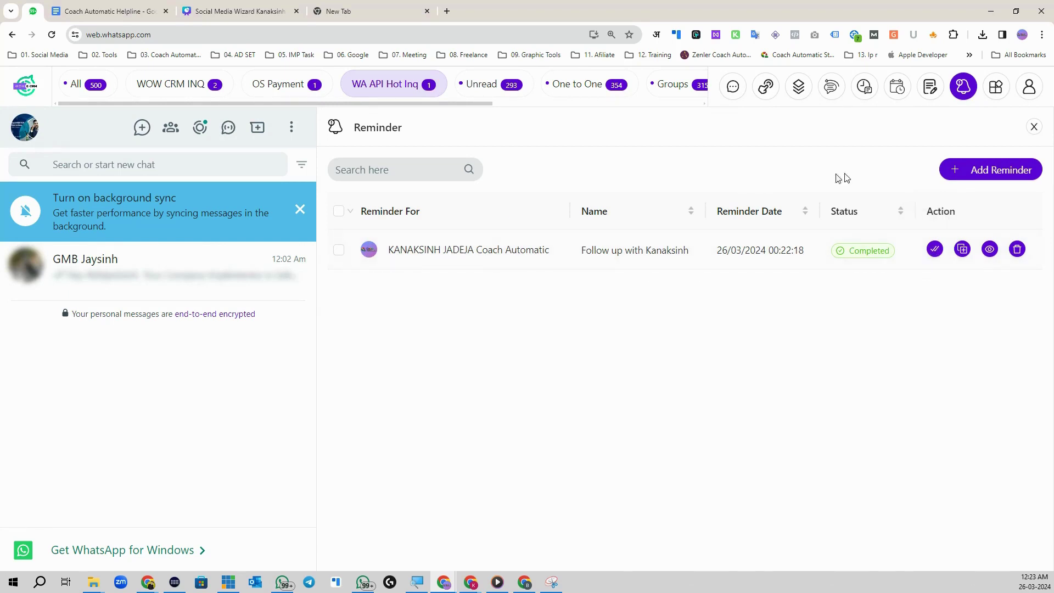
{"action": "left_click", "coordinate": [931, 87]}
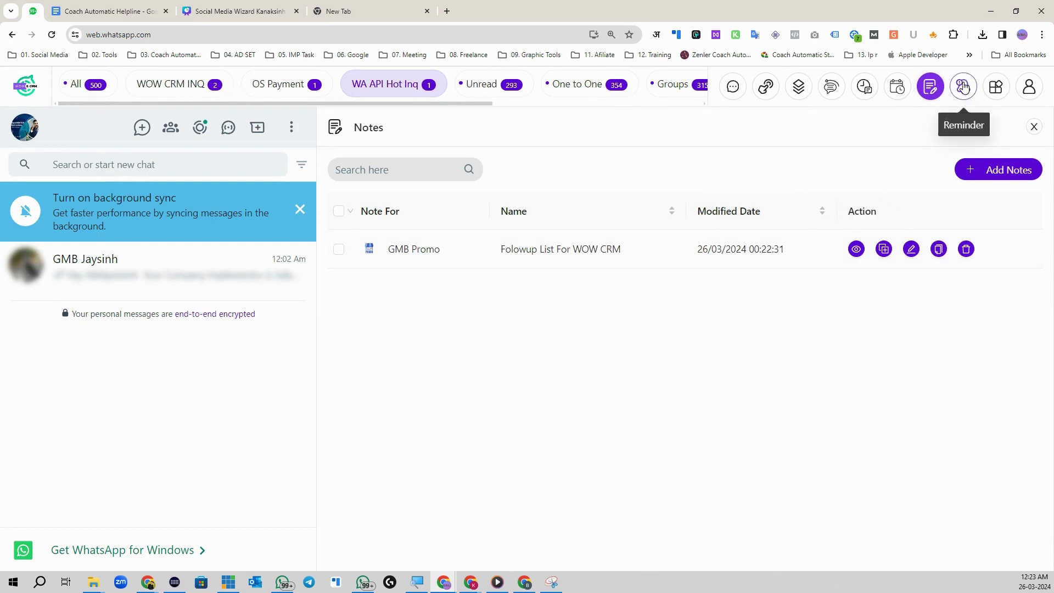
{"action": "left_click", "coordinate": [964, 86]}
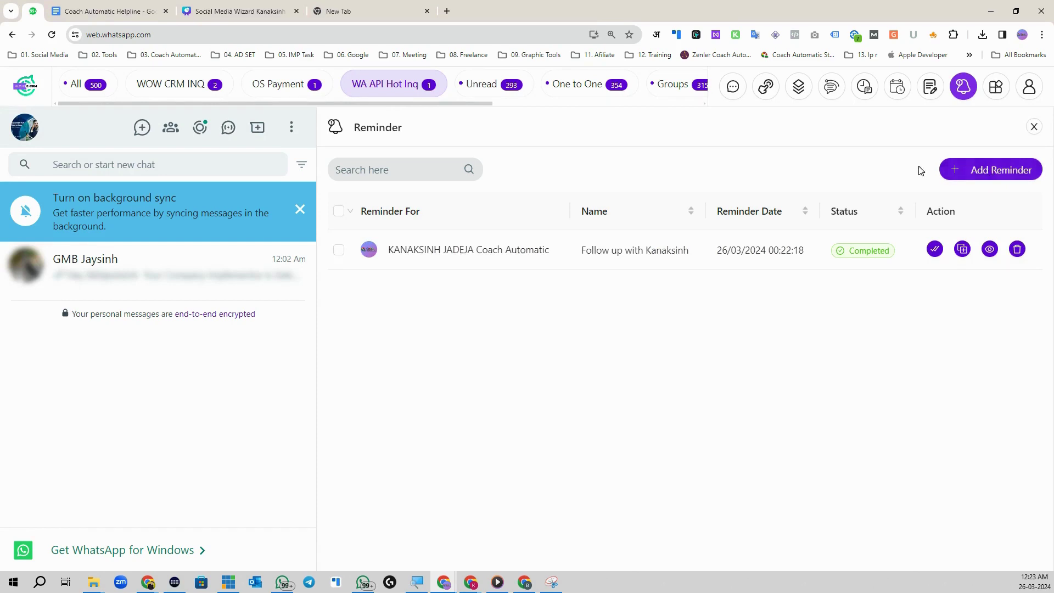
{"action": "left_click", "coordinate": [898, 87]}
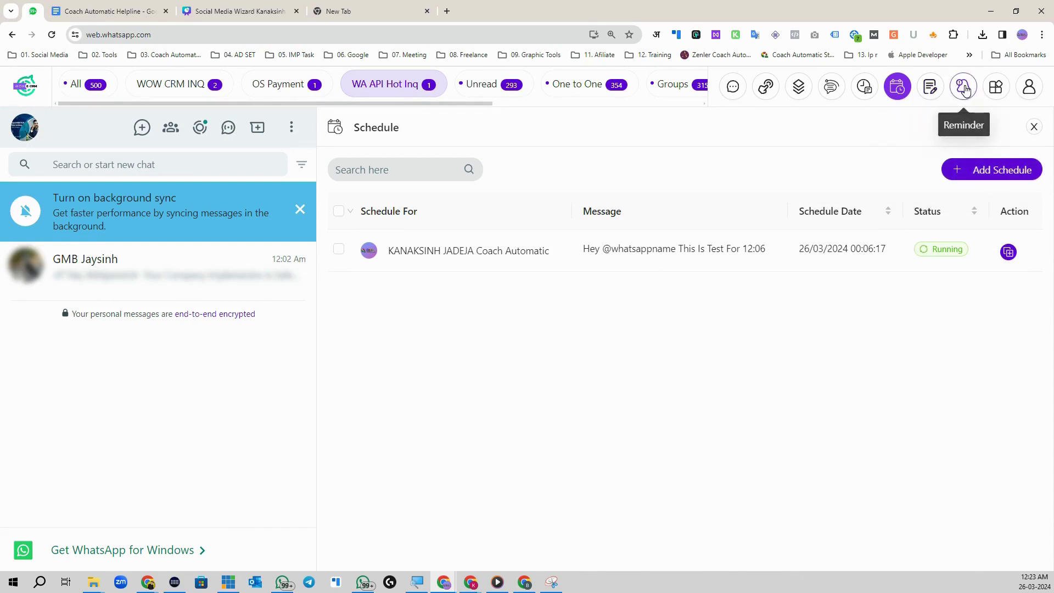
{"action": "left_click", "coordinate": [965, 88]}
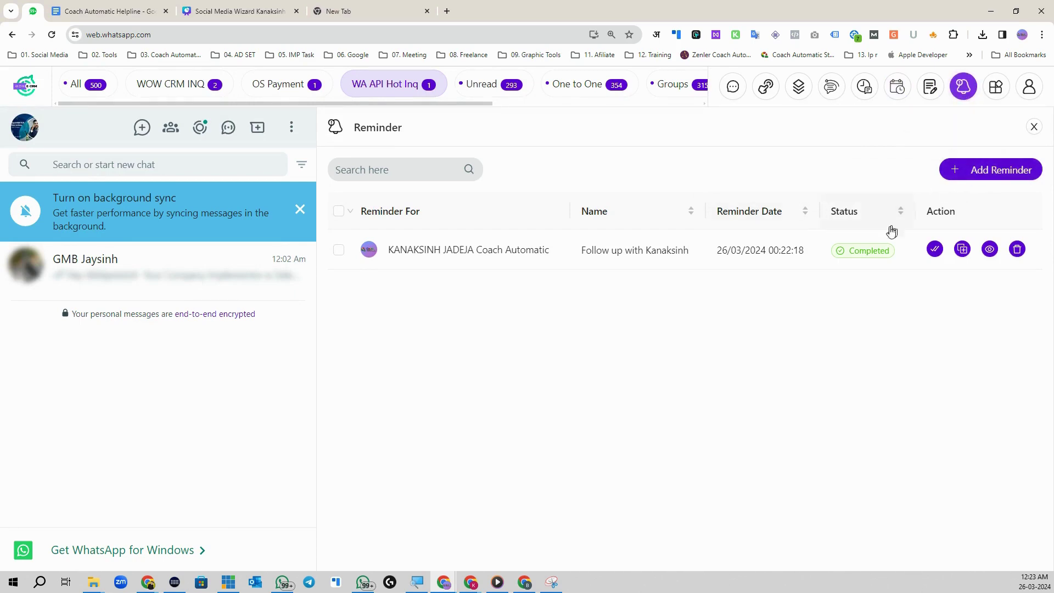
{"action": "left_click", "coordinate": [994, 90]}
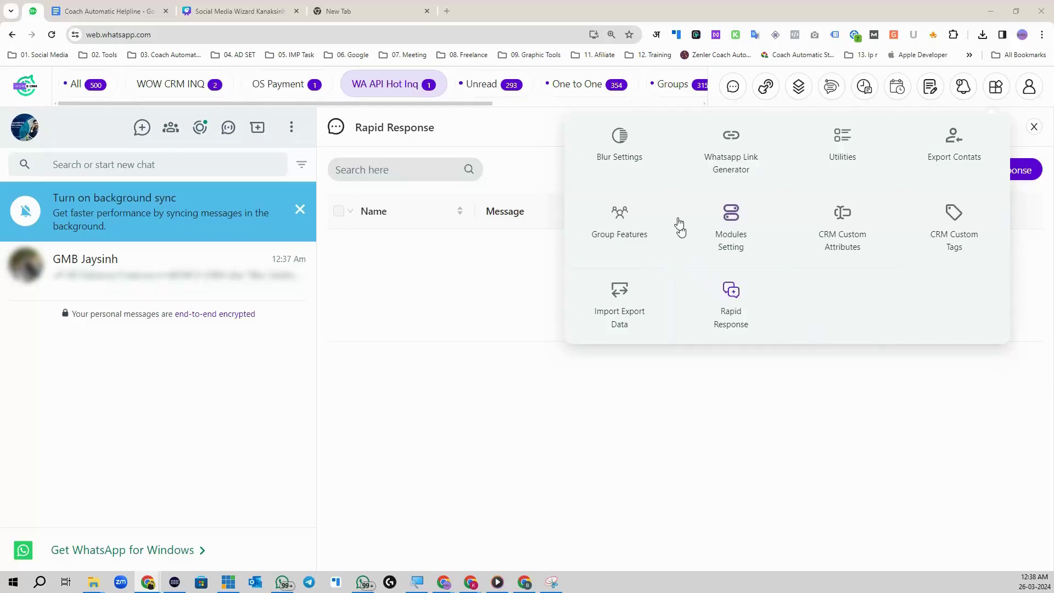
Step: Open the Blur Settings tool and show all chats in the chat list
{"action": "left_click", "coordinate": [997, 88]}
{"action": "left_click", "coordinate": [997, 88]}
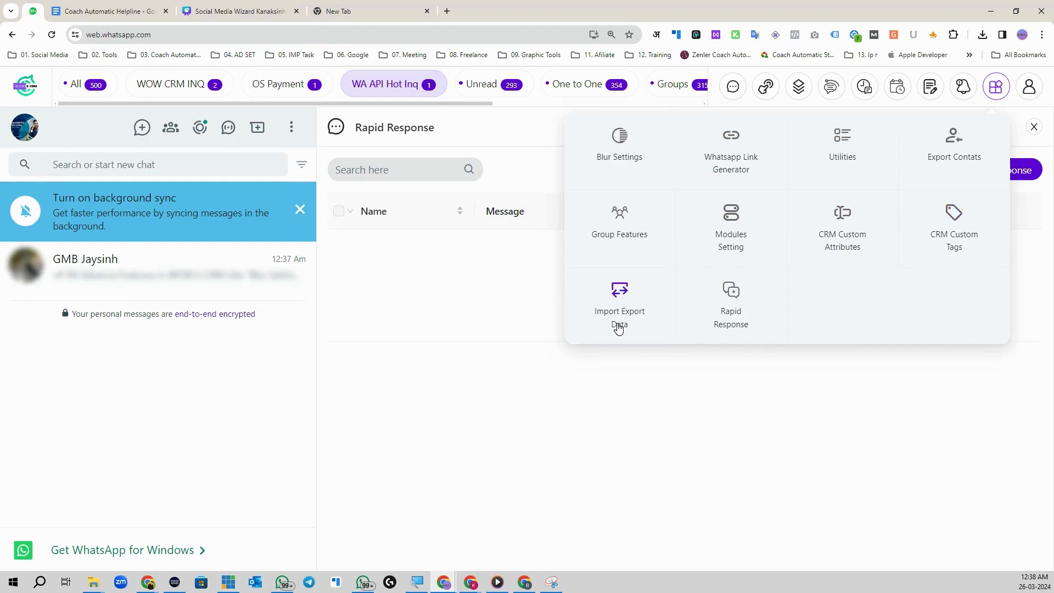
{"action": "left_click", "coordinate": [619, 140]}
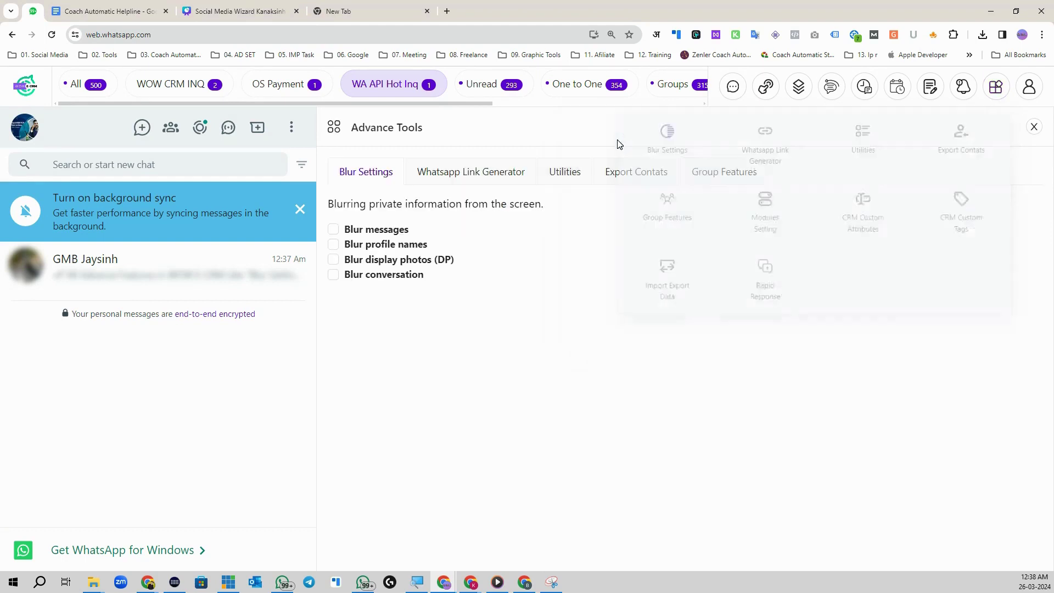
{"action": "left_click", "coordinate": [80, 86]}
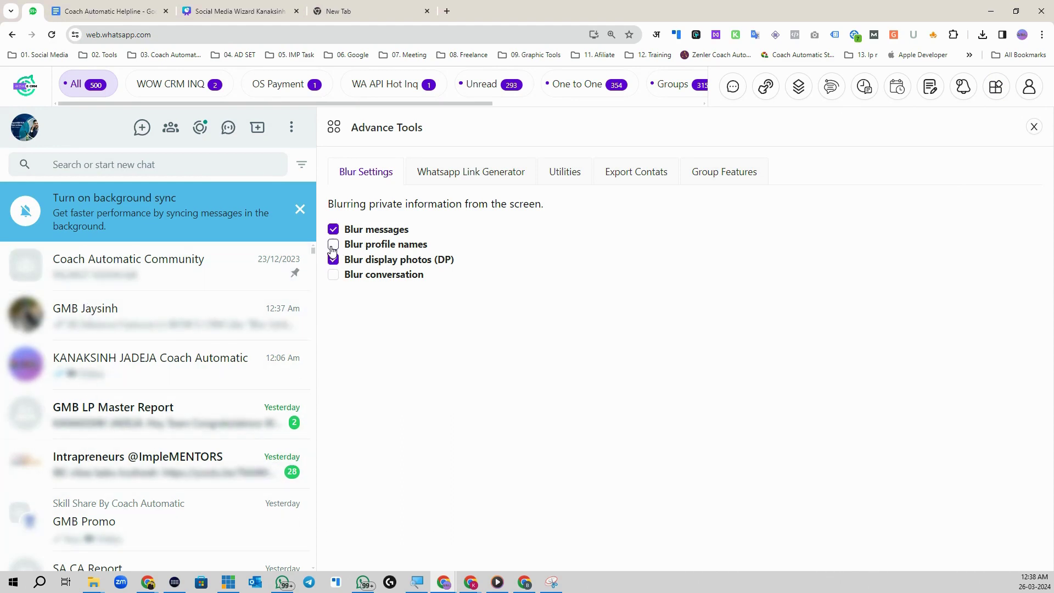
Step: Blur messages, profile names and display photos in the chat list, leaving conversation blurring off
{"action": "left_click", "coordinate": [334, 244]}
{"action": "left_click", "coordinate": [333, 229]}
{"action": "left_click", "coordinate": [334, 244]}
{"action": "left_click", "coordinate": [333, 259]}
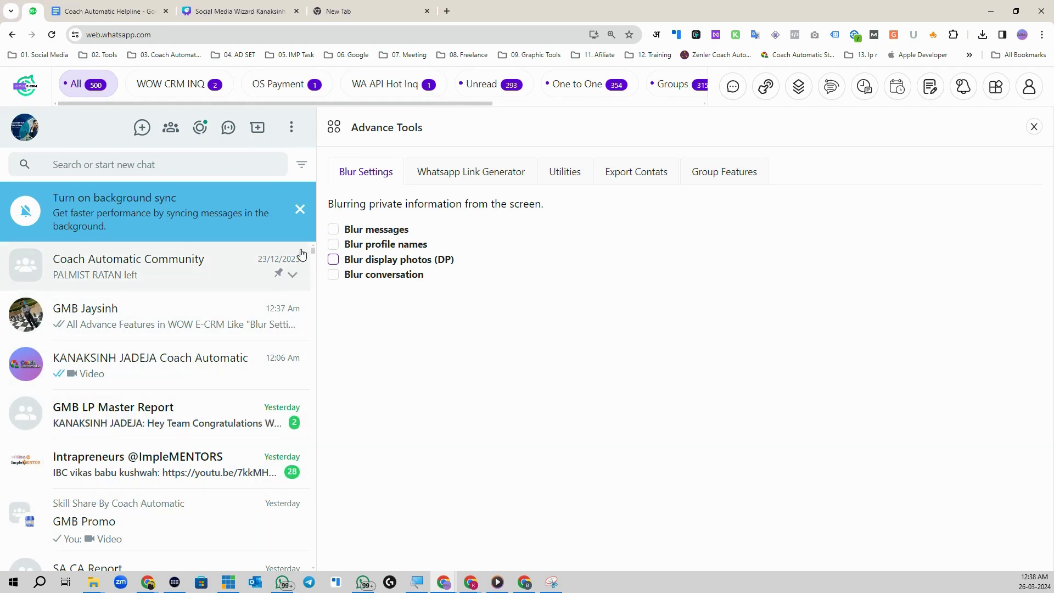
{"action": "left_click", "coordinate": [334, 229]}
{"action": "left_click", "coordinate": [333, 244]}
{"action": "left_click", "coordinate": [333, 260]}
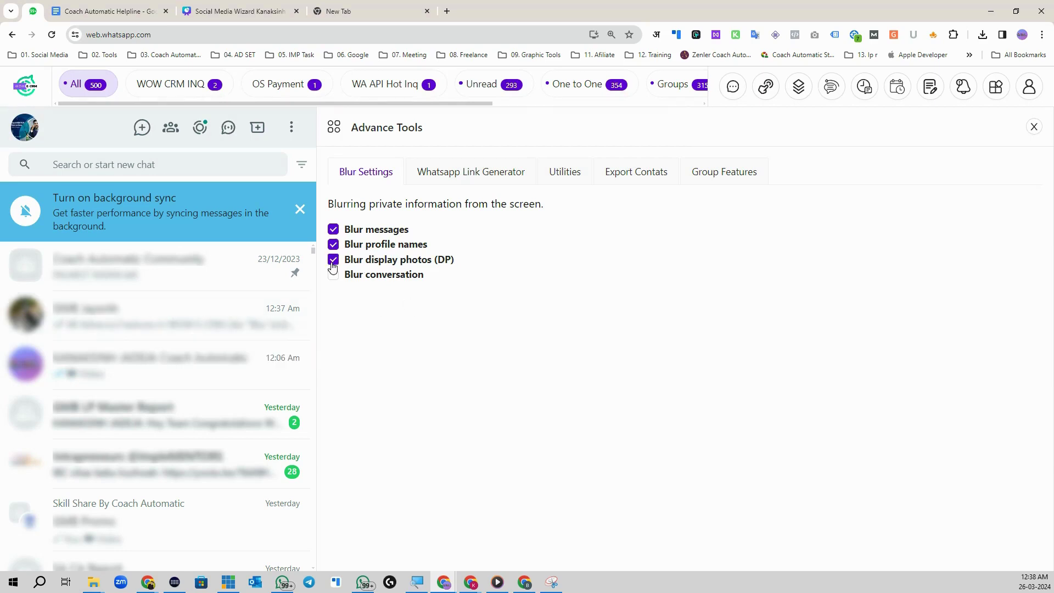
{"action": "left_click", "coordinate": [997, 88]}
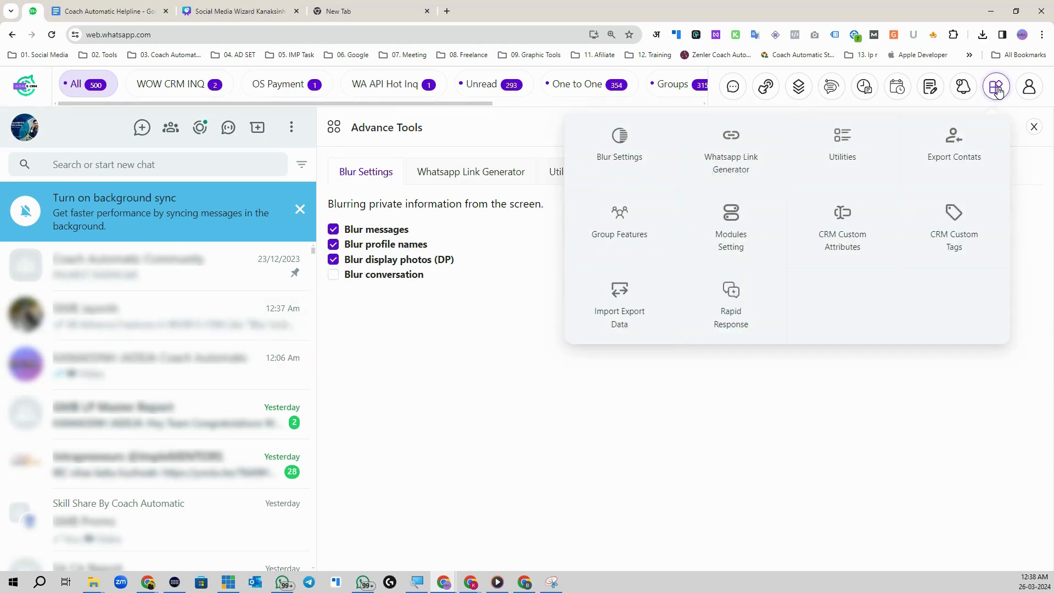
Step: Generate and copy a wa.me link for the phone number with preset message 'WOW'
{"action": "left_click", "coordinate": [728, 157]}
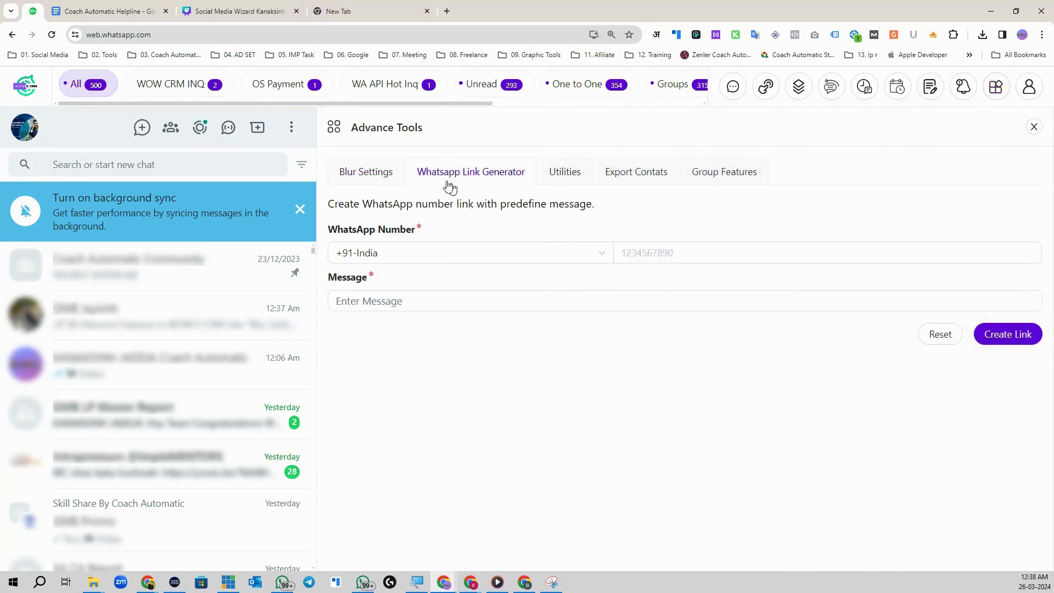
{"action": "left_click", "coordinate": [624, 252]}
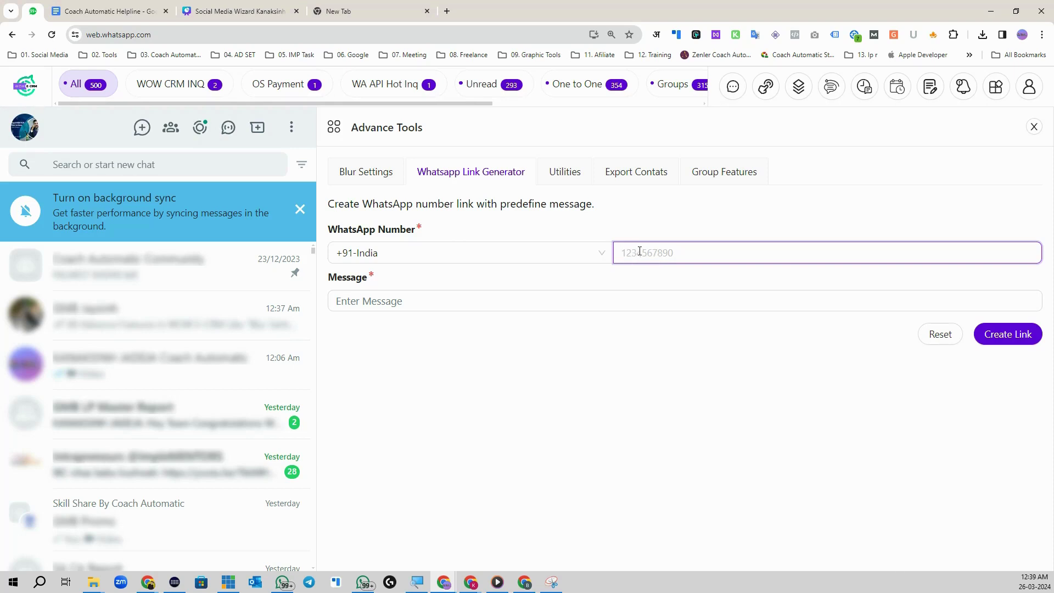
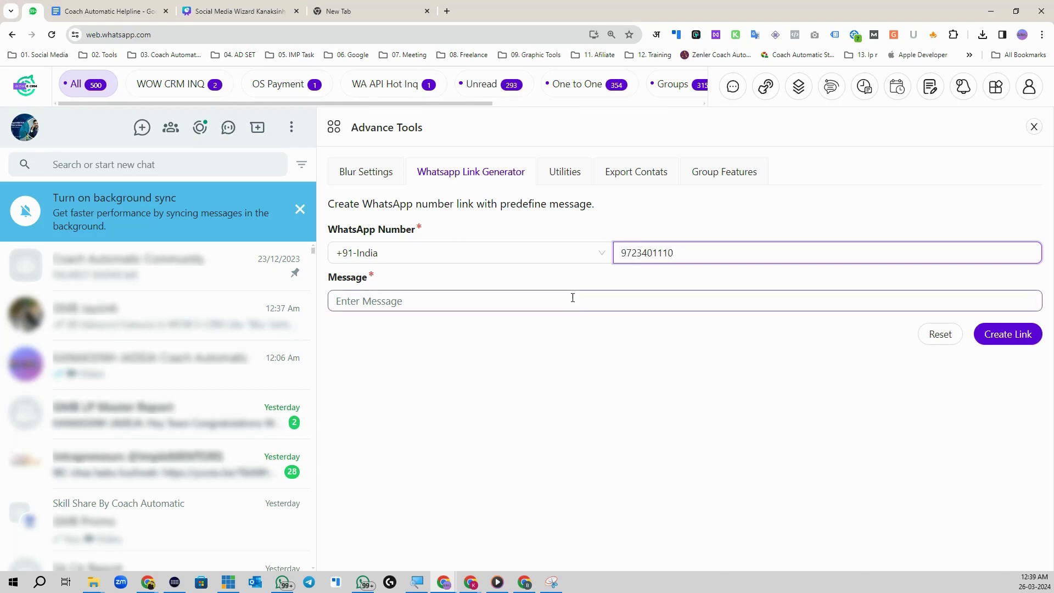
{"action": "left_click", "coordinate": [563, 303]}
{"action": "type", "text": "WOW"}
{"action": "left_click", "coordinate": [1001, 334]}
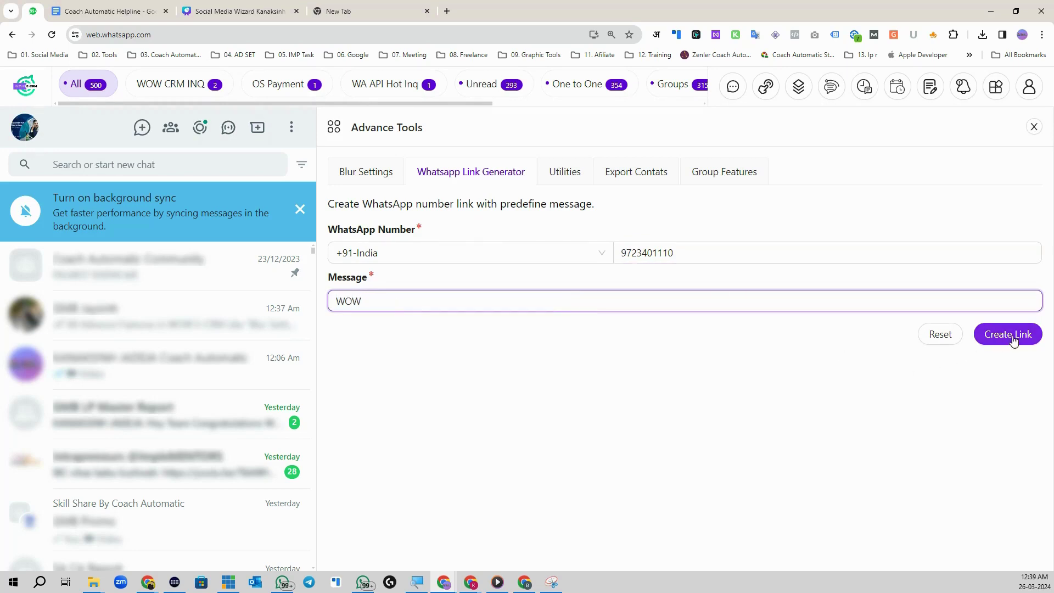
{"action": "left_click", "coordinate": [471, 372]}
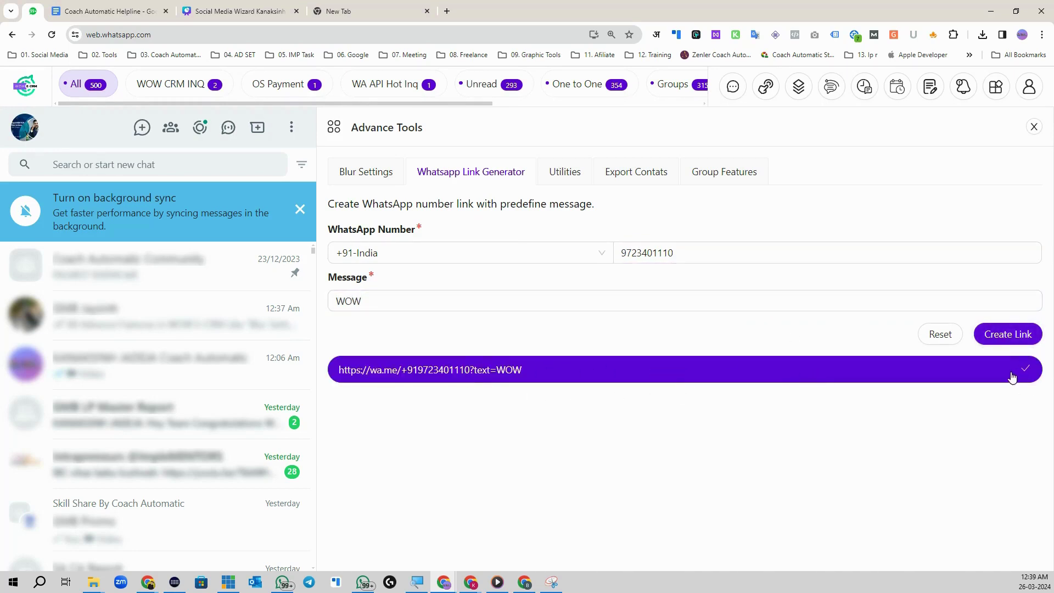
Step: Paste and open the generated link in the empty new tab
{"action": "left_click", "coordinate": [379, 11]}
{"action": "right_click", "coordinate": [352, 34]}
{"action": "left_click", "coordinate": [384, 139]}
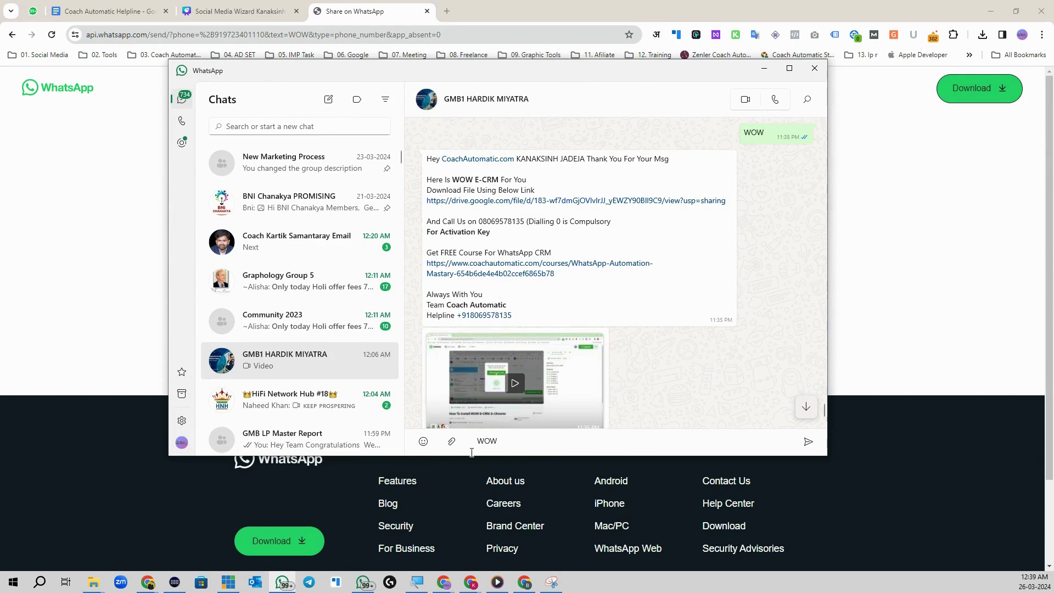
Step: Send the prefilled 'WOW' message, then return to the WhatsApp Web tab
{"action": "double_click", "coordinate": [511, 442]}
{"action": "left_click", "coordinate": [808, 442]}
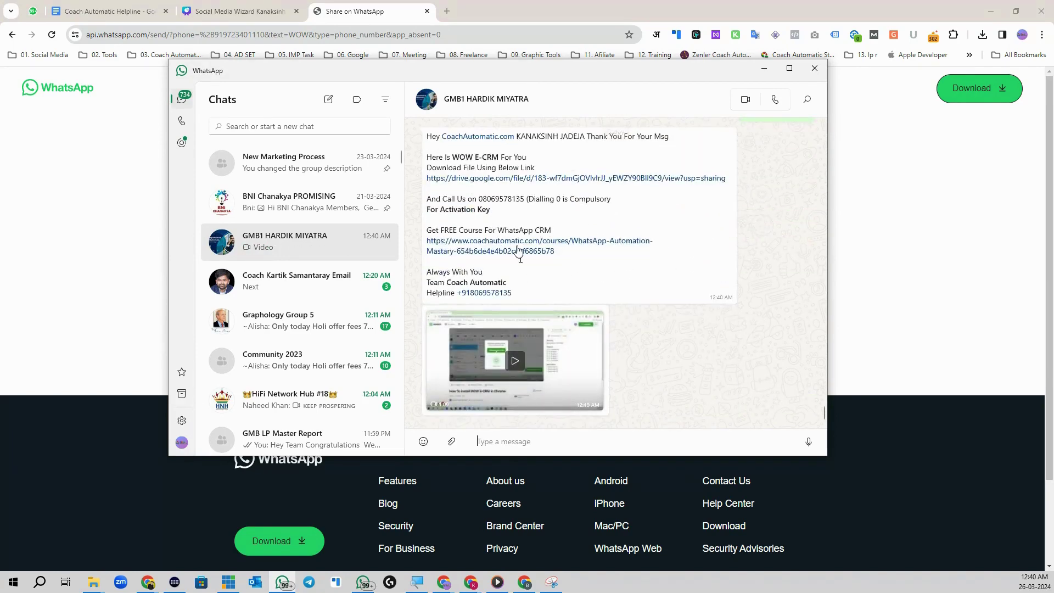
{"action": "left_click", "coordinate": [33, 11]}
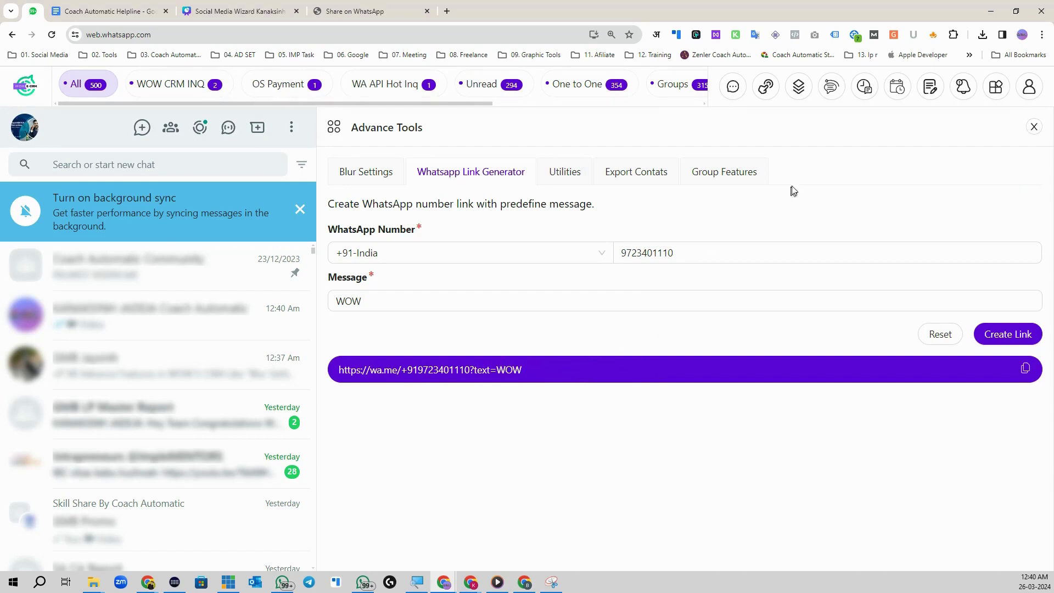
Step: In Utilities, turn 'Show only Profile icon in Chat list' on and back off
{"action": "left_click", "coordinate": [996, 87]}
{"action": "left_click", "coordinate": [826, 164]}
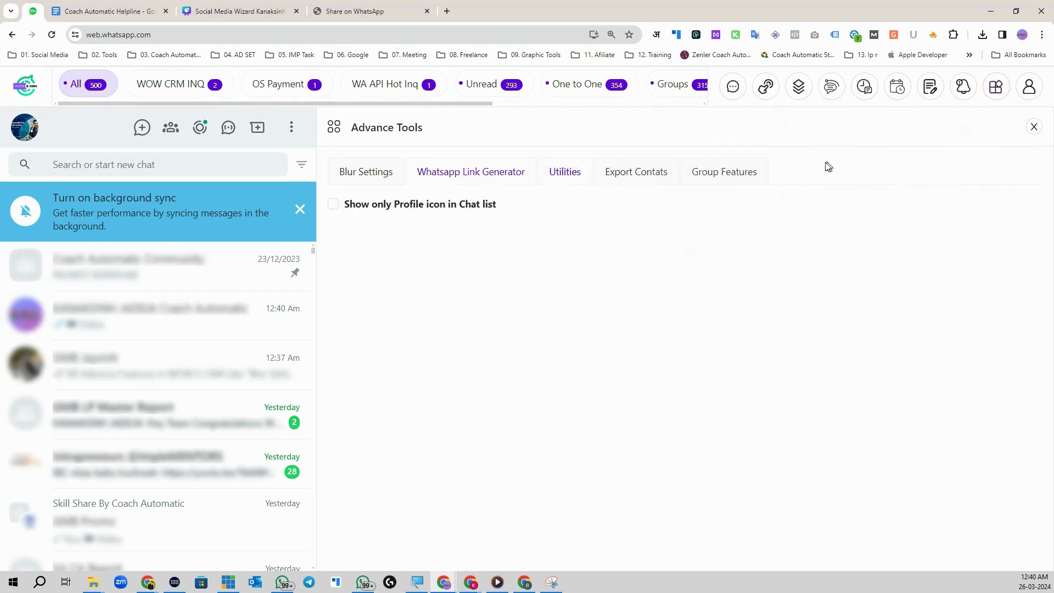
{"action": "left_click", "coordinate": [336, 204]}
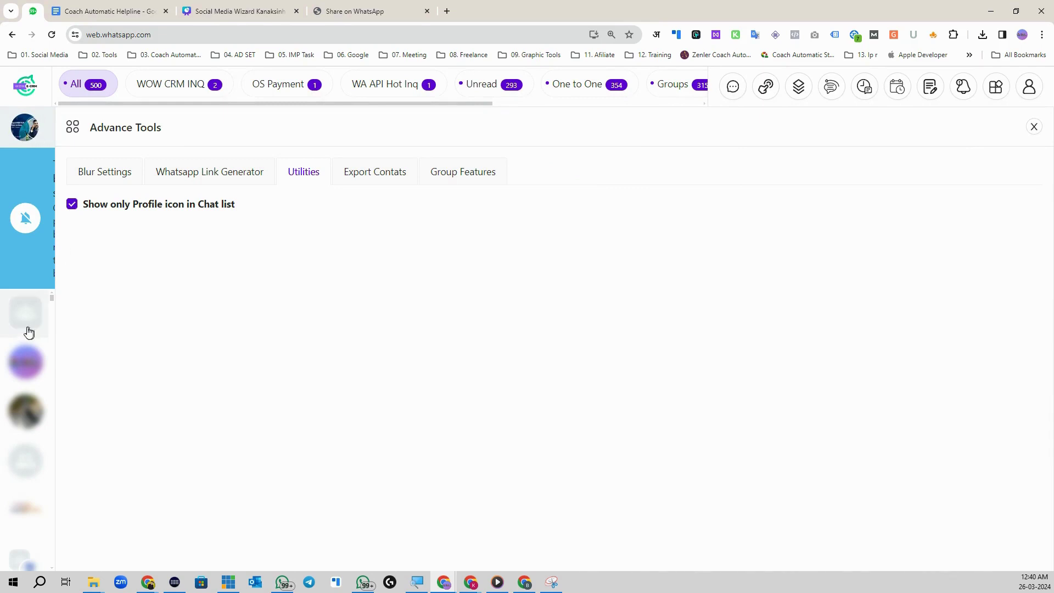
{"action": "left_click", "coordinate": [72, 205]}
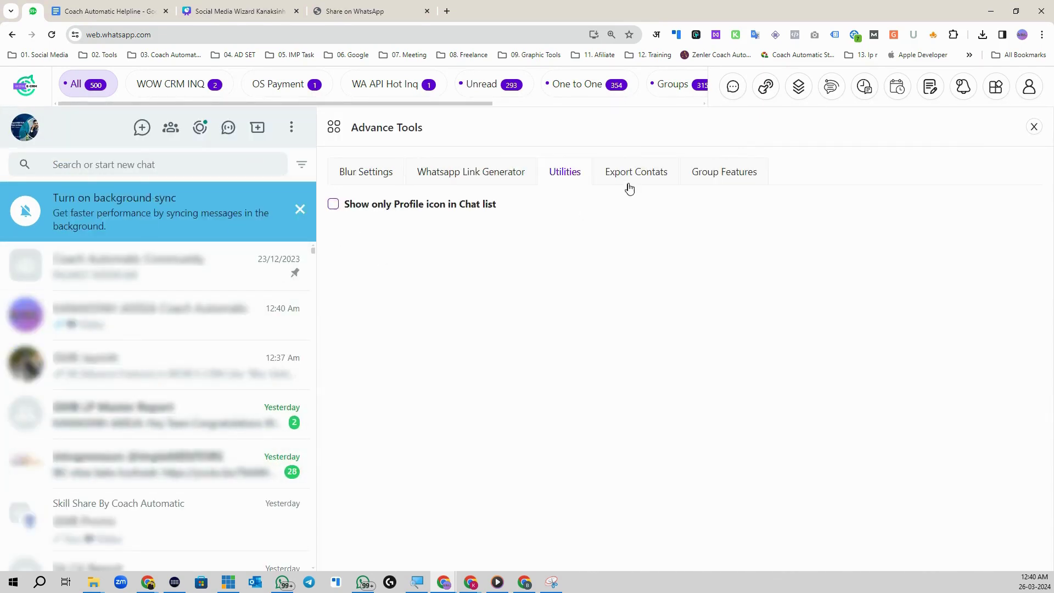
{"action": "left_click", "coordinate": [996, 86]}
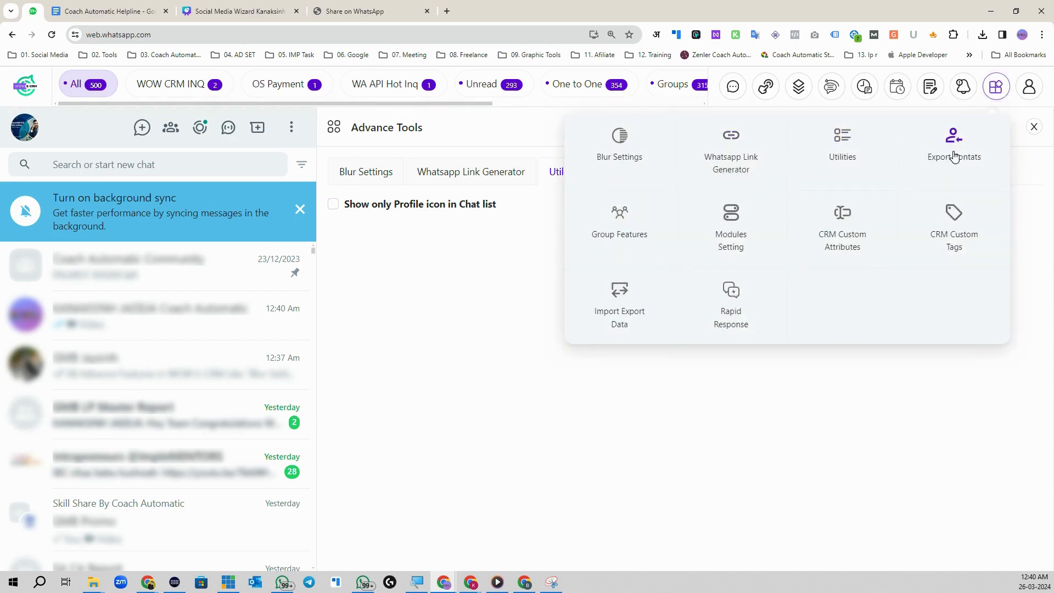
Step: Set the contact export to all chat-list contacts with default name 'All Contacts'
{"action": "left_click", "coordinate": [954, 157]}
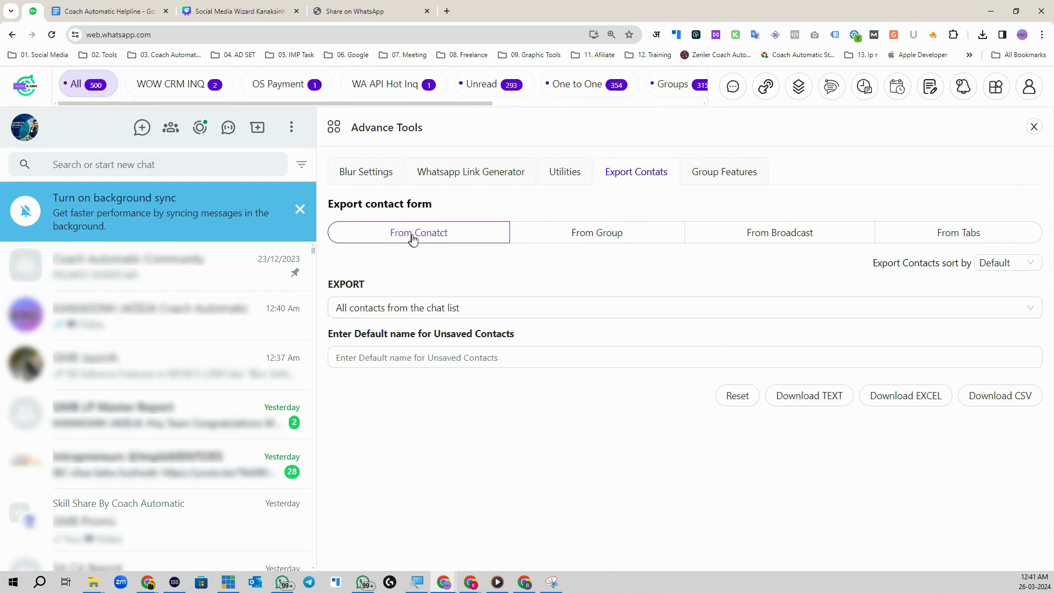
{"action": "left_click", "coordinate": [427, 308]}
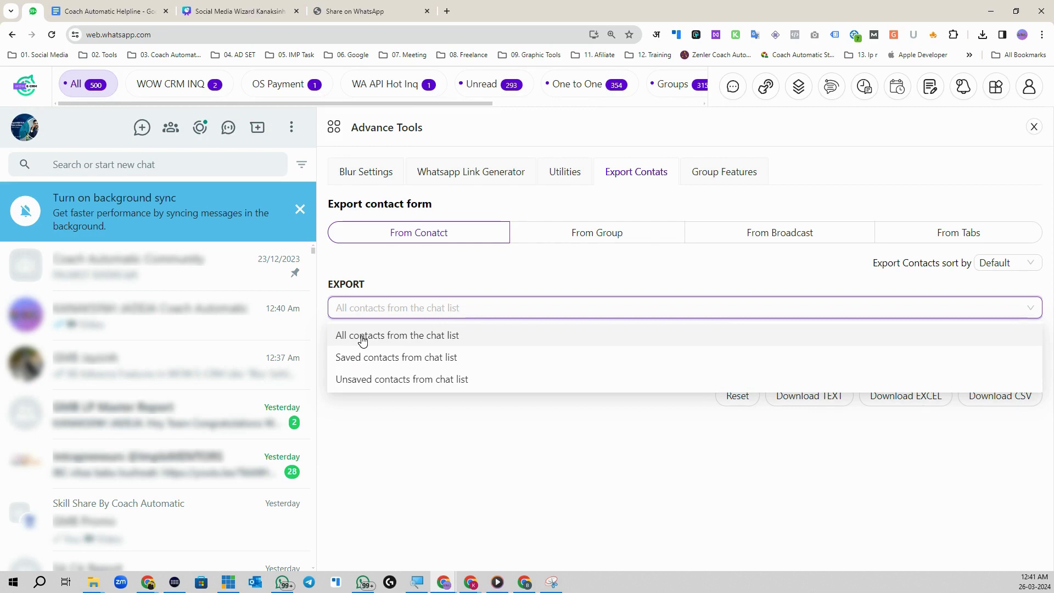
{"action": "left_click", "coordinate": [439, 342]}
{"action": "left_click", "coordinate": [419, 358]}
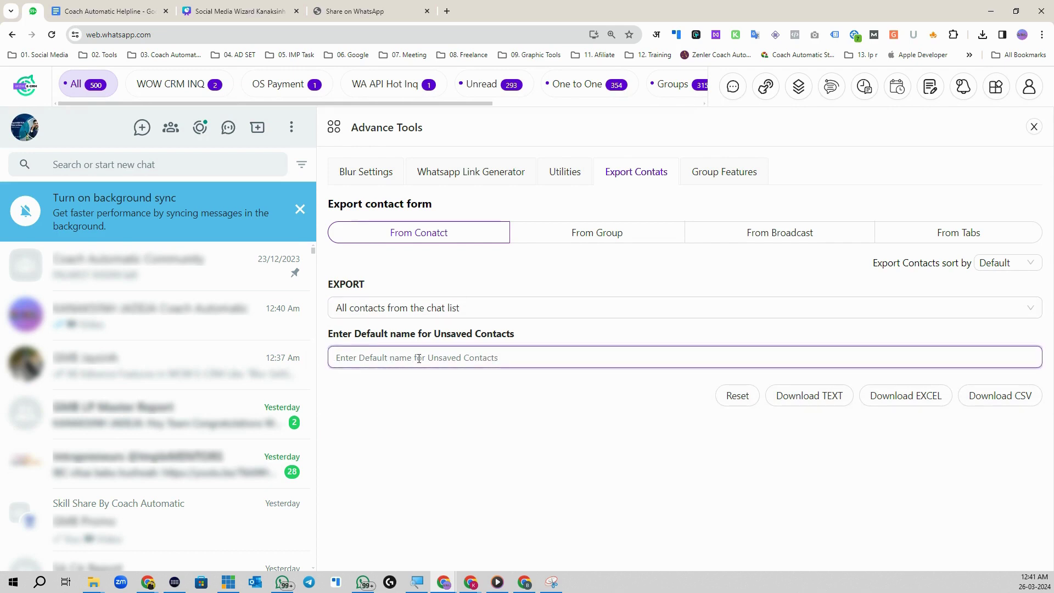
{"action": "type", "text": "All Conta"}
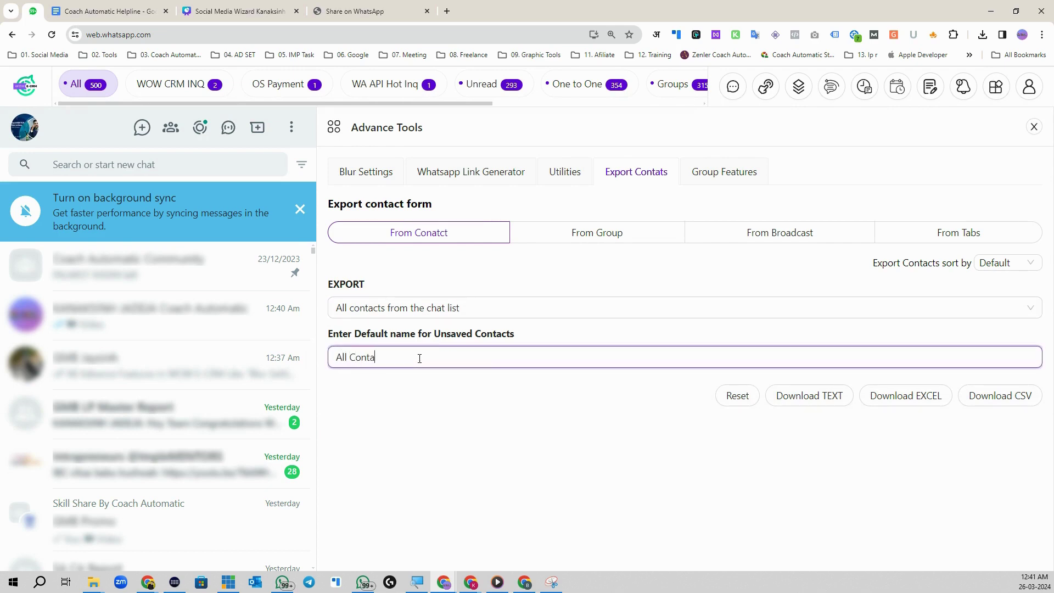
{"action": "type", "text": "cts"}
{"action": "left_click_drag", "start_coordinate": [387, 358], "coordinate": [335, 359]}
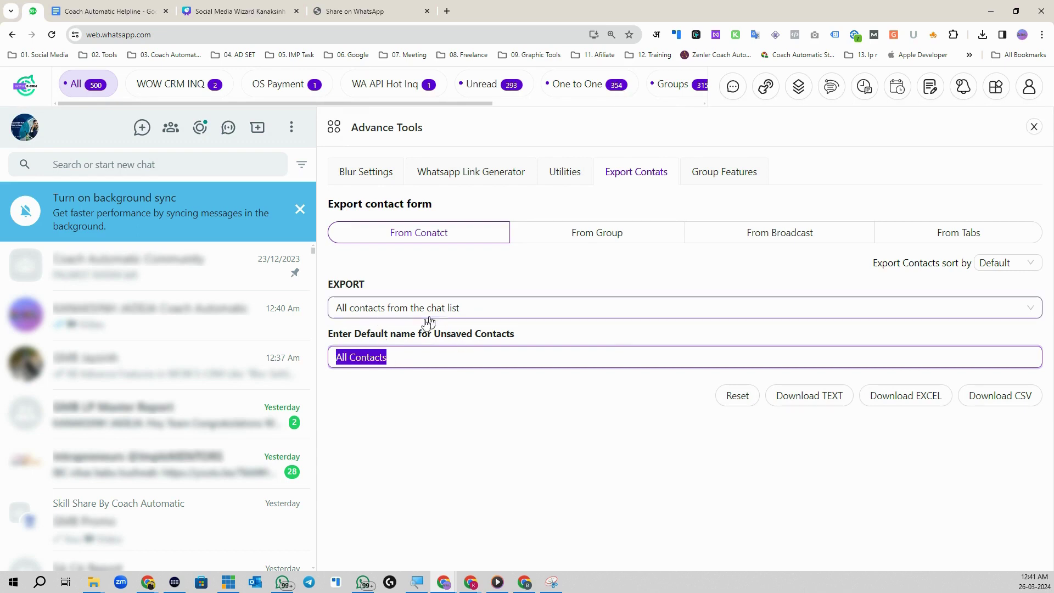
{"action": "left_click", "coordinate": [418, 380]}
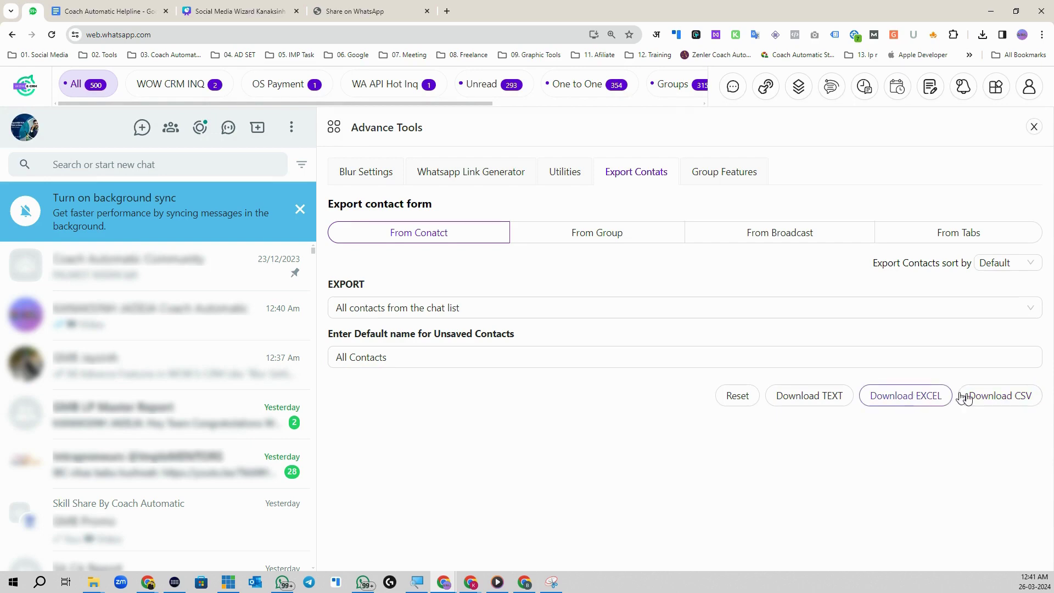
Step: Download and save the contacts CSV, then open it in Excel from downloads
{"action": "left_click", "coordinate": [994, 399]}
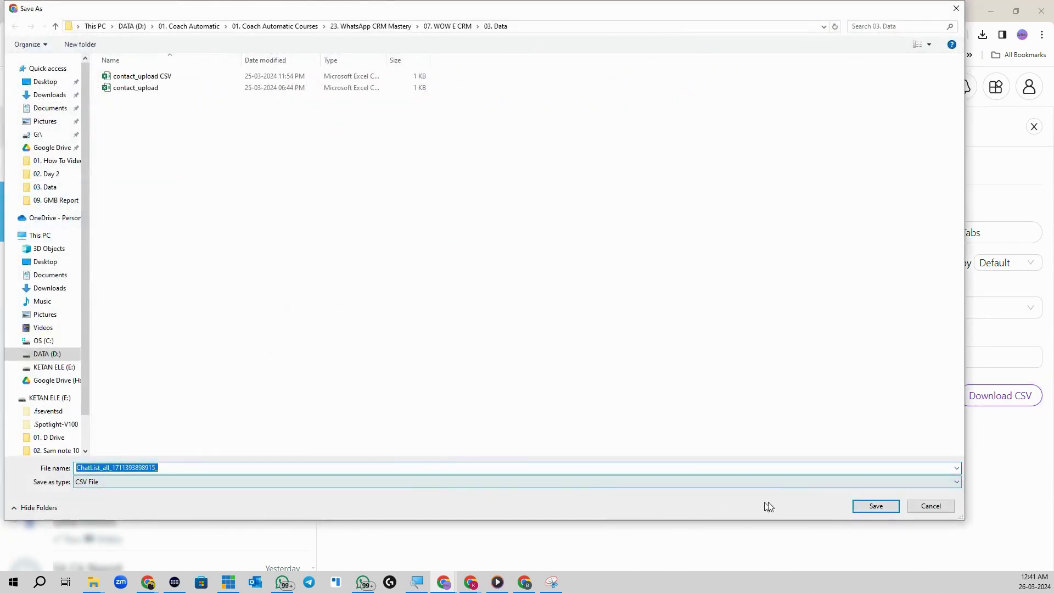
{"action": "left_click", "coordinate": [890, 507]}
{"action": "left_click", "coordinate": [984, 36]}
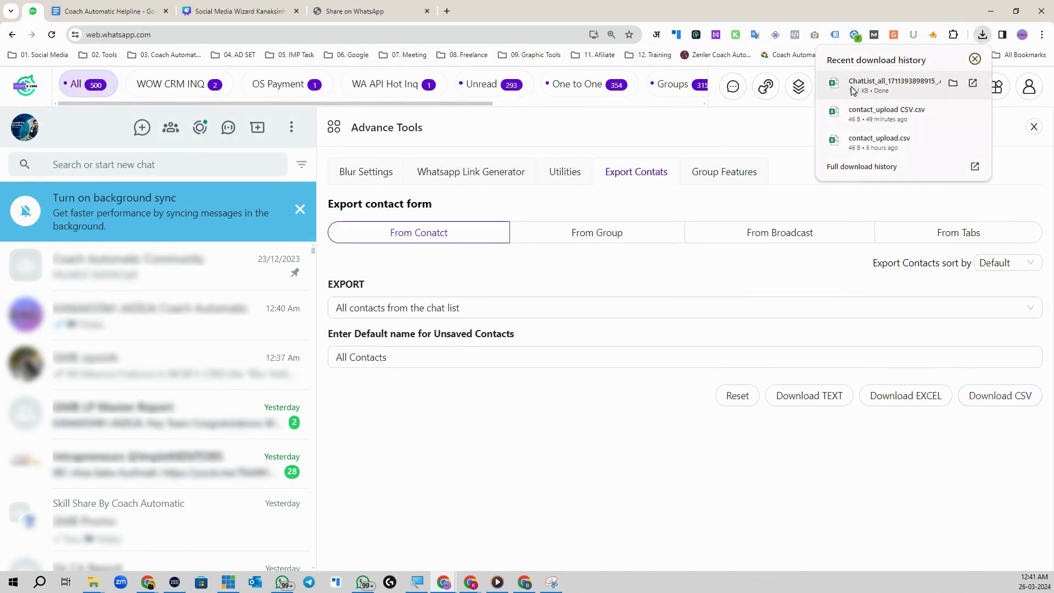
{"action": "left_click", "coordinate": [865, 87]}
Step: Maximize Excel and review the list, checking All Contacts entries in A316 and A318 through row 355
{"action": "left_click", "coordinate": [929, 61]}
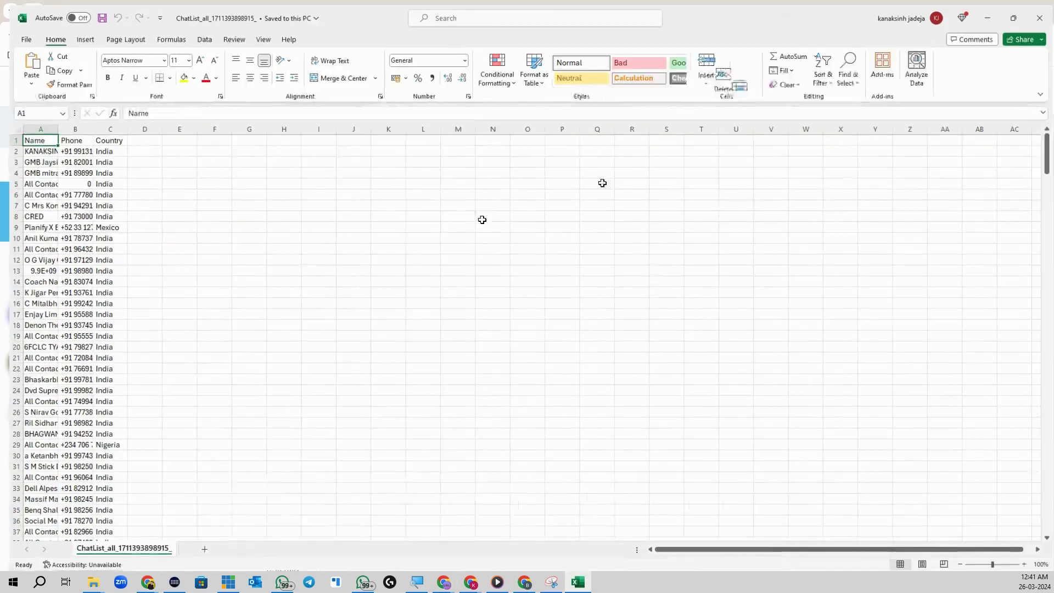
{"action": "scroll", "coordinate": [52, 172], "scroll_direction": "down", "scroll_amount": 20}
{"action": "scroll", "coordinate": [73, 353], "scroll_direction": "down", "scroll_amount": 20}
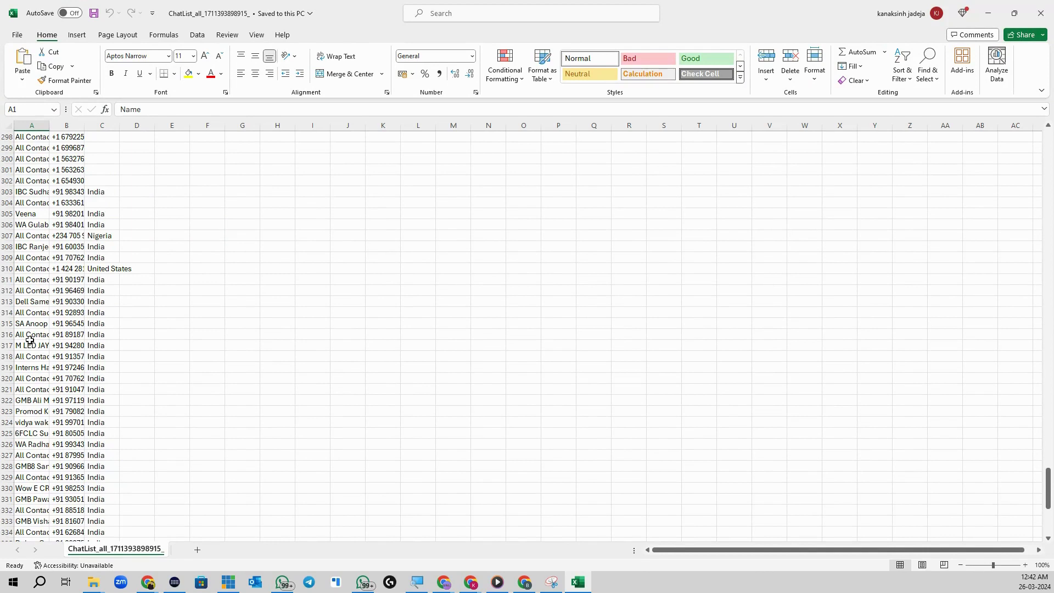
{"action": "left_click", "coordinate": [29, 337]}
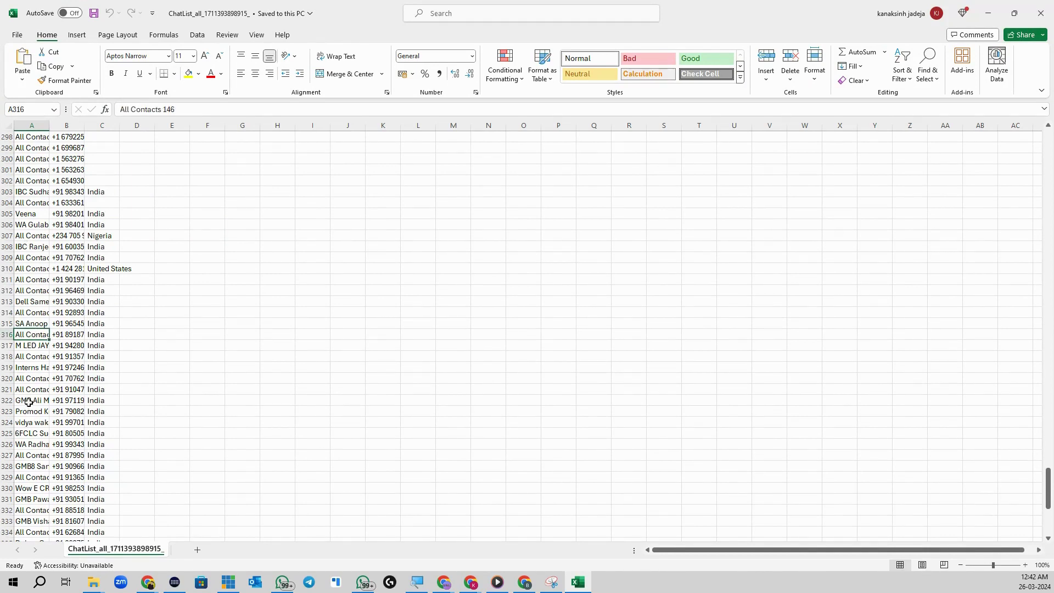
{"action": "left_click", "coordinate": [30, 358]}
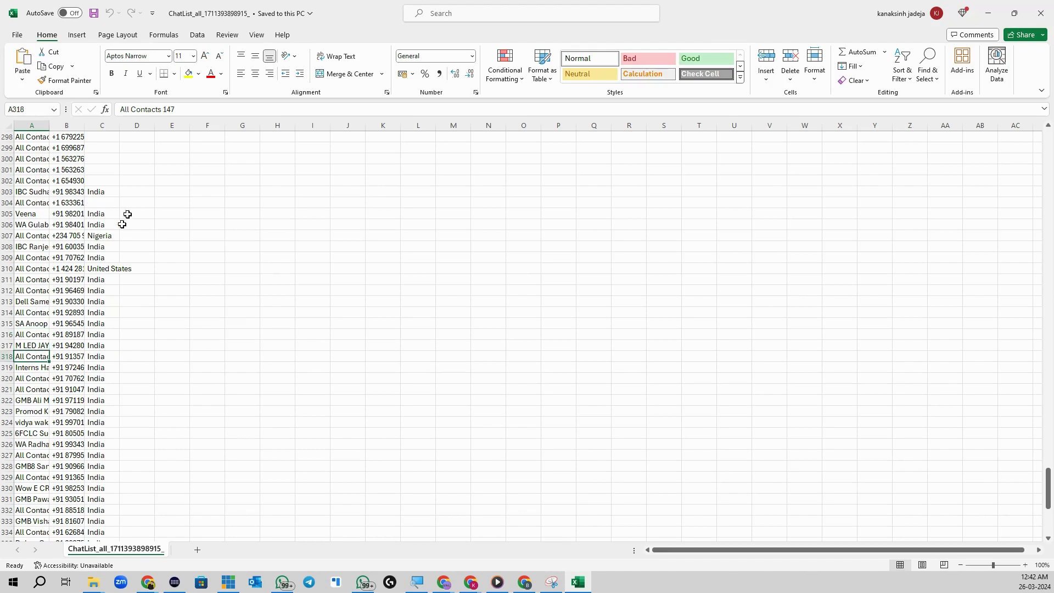
{"action": "triple_click", "coordinate": [187, 108]}
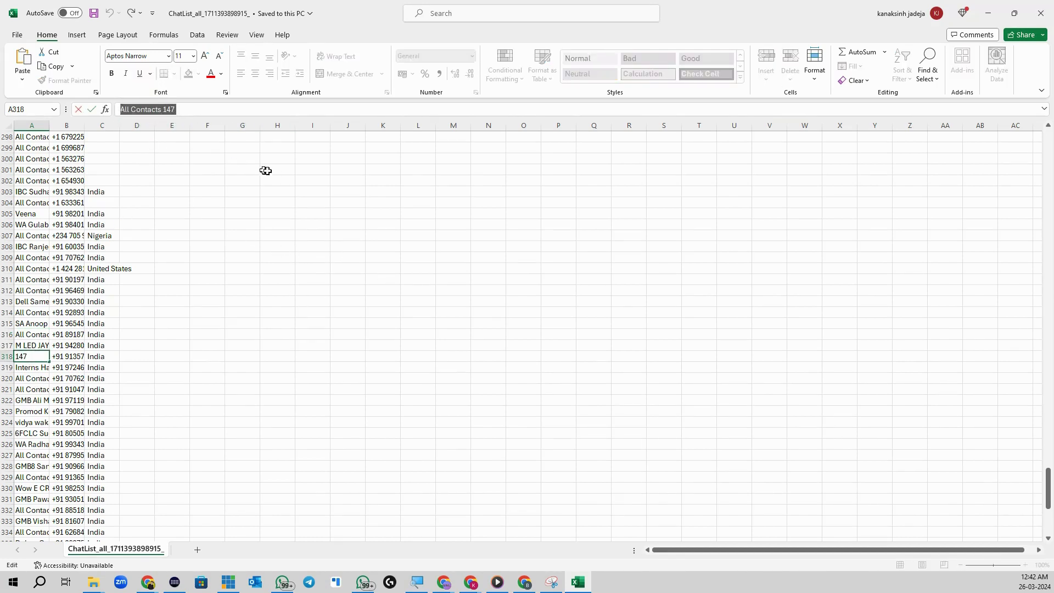
{"action": "scroll", "coordinate": [53, 373], "scroll_direction": "down", "scroll_amount": 17}
{"action": "scroll", "coordinate": [53, 376], "scroll_direction": "up", "scroll_amount": 5}
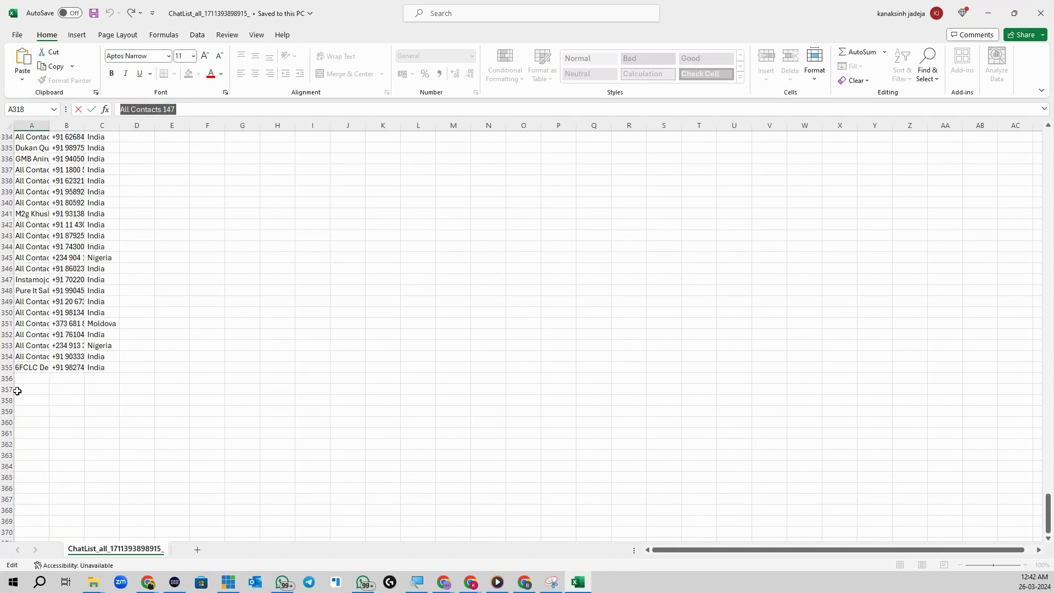
{"action": "left_click", "coordinate": [15, 372]}
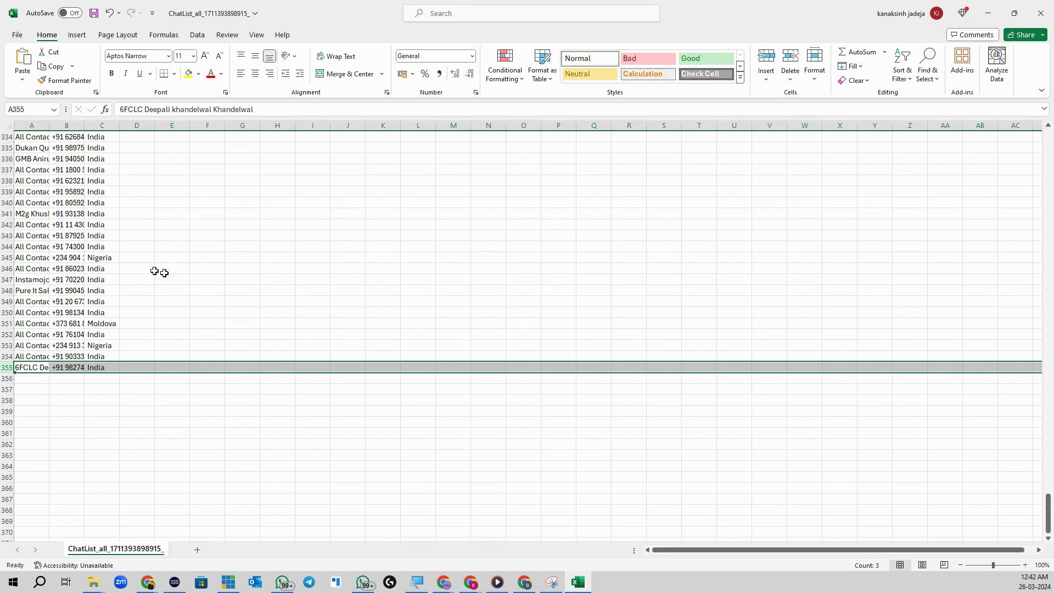
Step: Close the workbook, saving it in CSV format and replacing the existing file
{"action": "left_click", "coordinate": [1041, 11]}
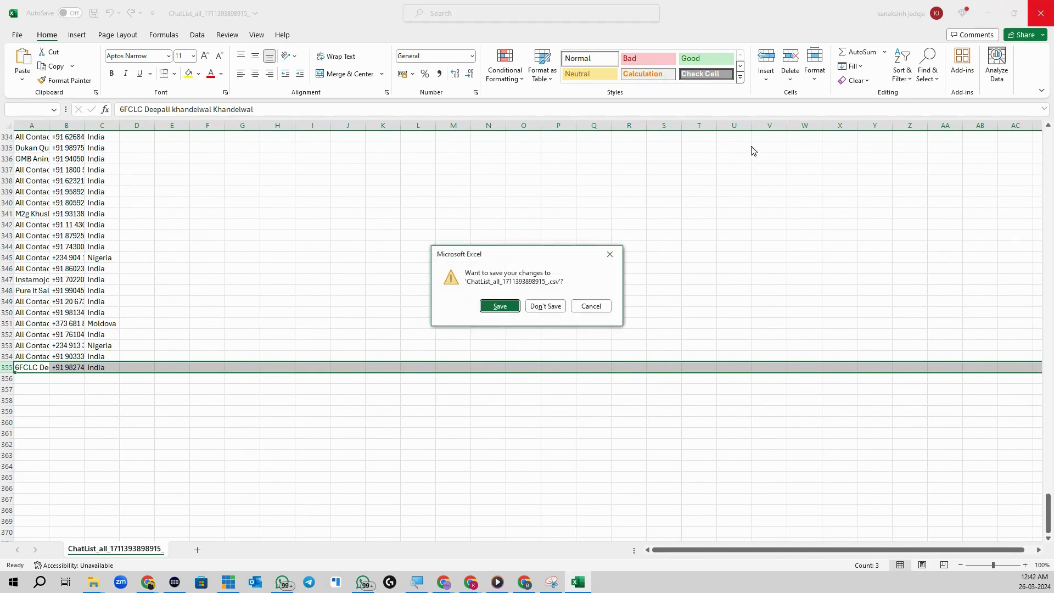
{"action": "left_click", "coordinate": [498, 305]}
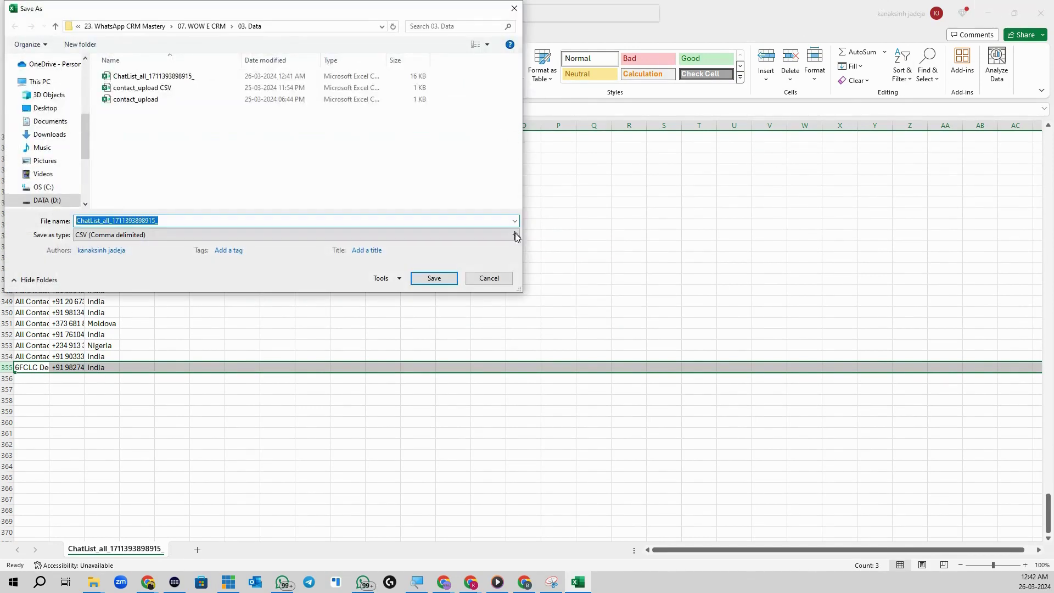
{"action": "left_click", "coordinate": [431, 278]}
{"action": "left_click", "coordinate": [541, 294]}
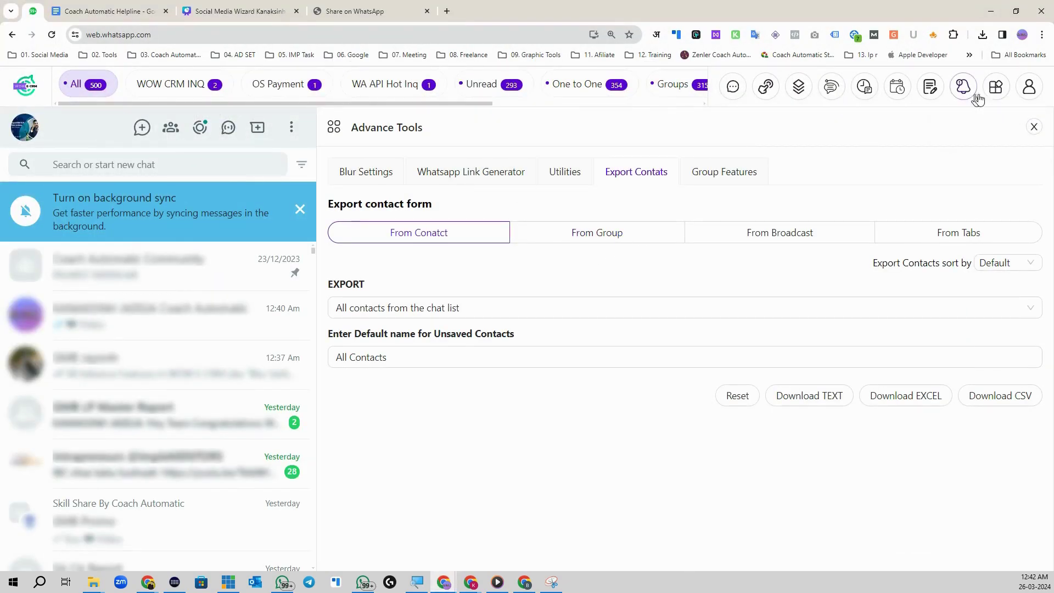
Step: Set the contact export to From Groups with 'All contacts from a specific group'
{"action": "left_click", "coordinate": [996, 93]}
{"action": "left_click", "coordinate": [944, 154]}
{"action": "left_click", "coordinate": [587, 237]}
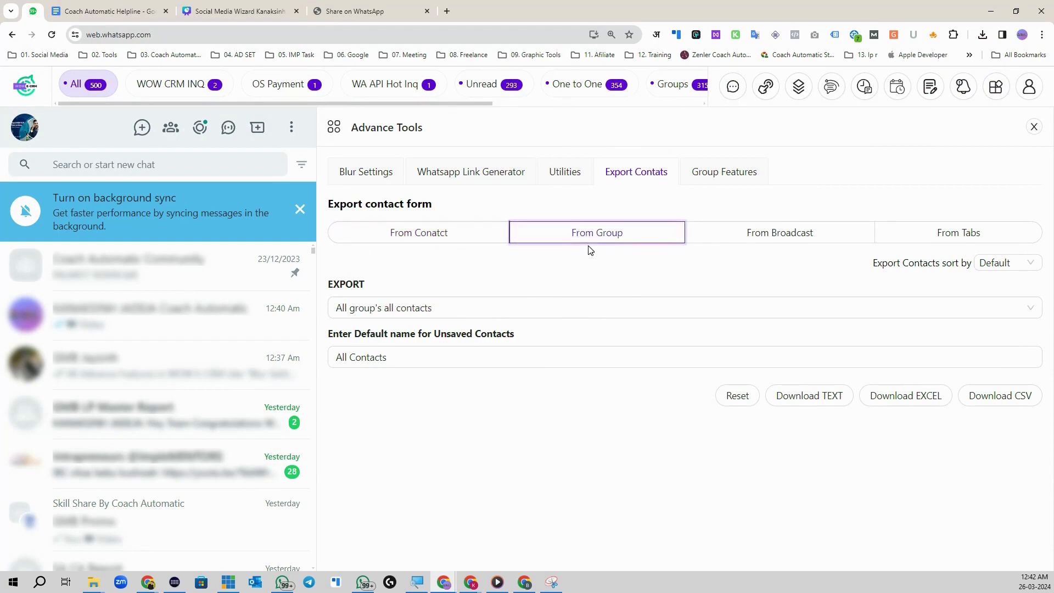
{"action": "left_click", "coordinate": [362, 313]}
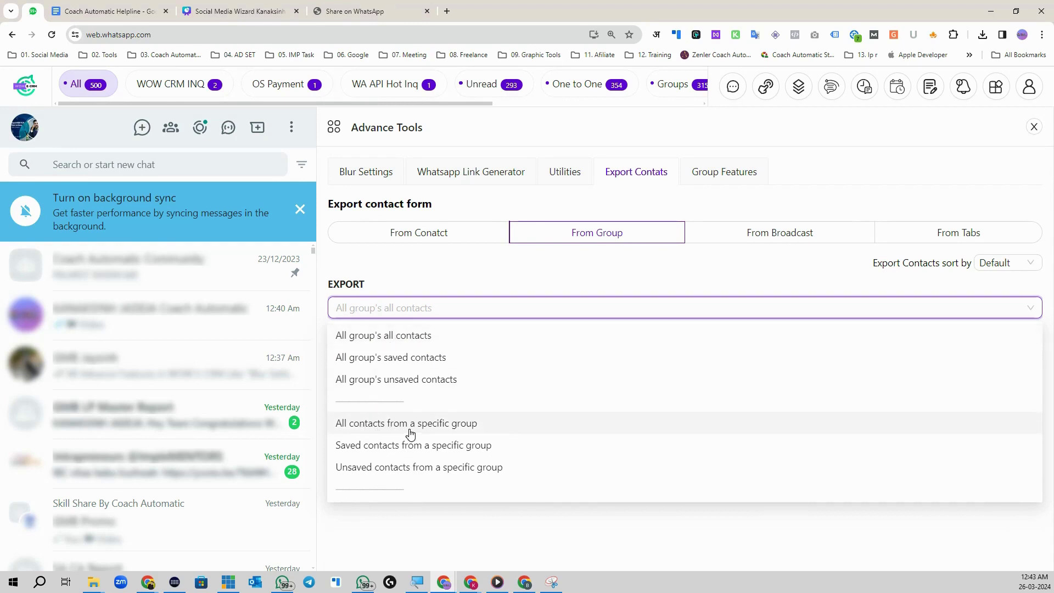
{"action": "left_click", "coordinate": [455, 424]}
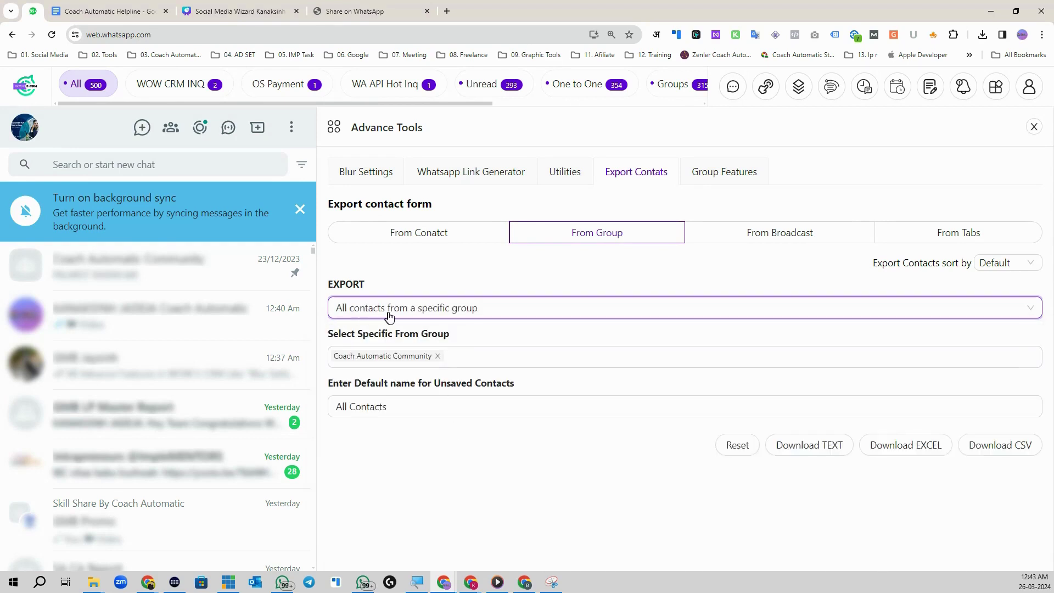
Step: Select the Skill Share By Coach Automatic group for export
{"action": "left_click", "coordinate": [438, 356]}
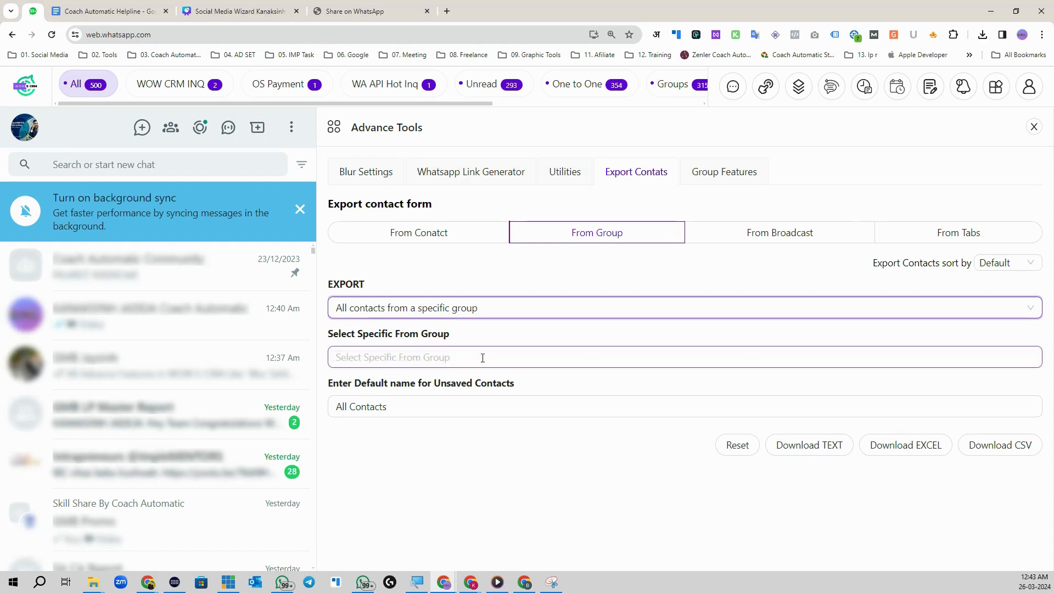
{"action": "left_click", "coordinate": [483, 358]}
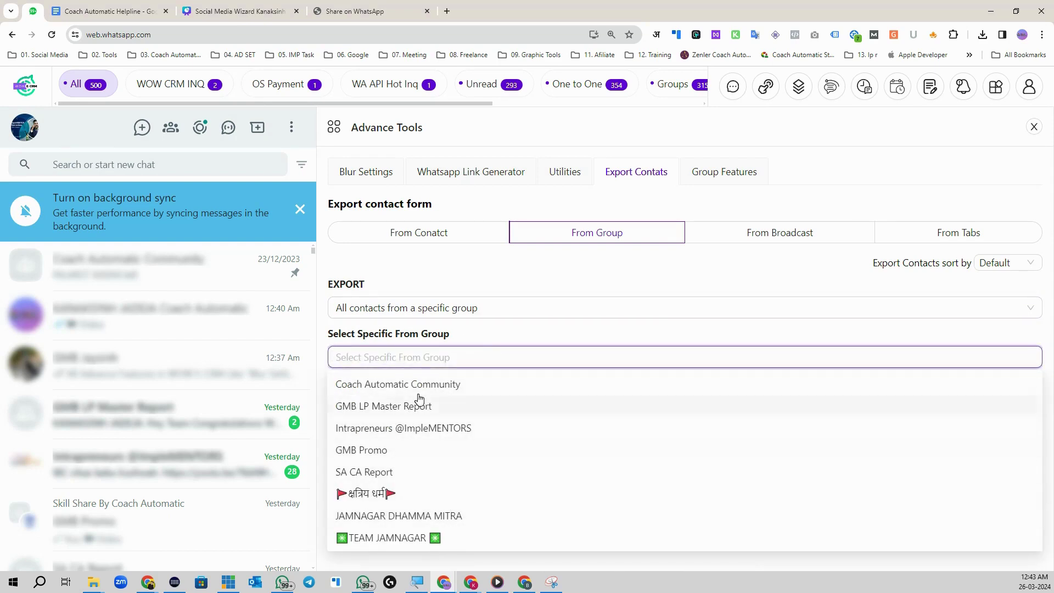
{"action": "scroll", "coordinate": [423, 406], "scroll_direction": "down", "scroll_amount": 1}
{"action": "scroll", "coordinate": [425, 467], "scroll_direction": "down", "scroll_amount": 1}
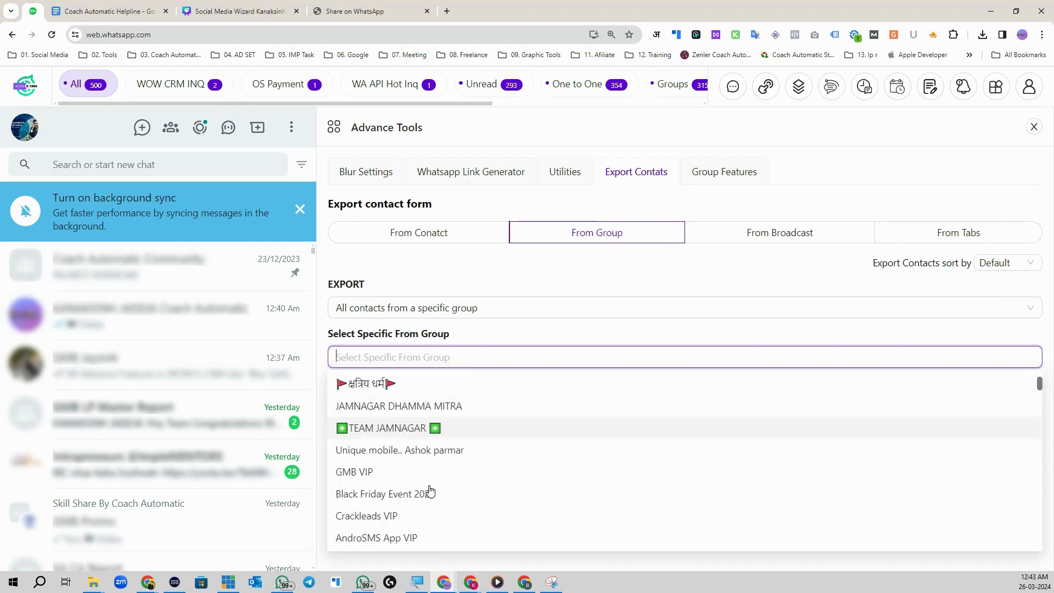
{"action": "scroll", "coordinate": [424, 483], "scroll_direction": "up", "scroll_amount": 2}
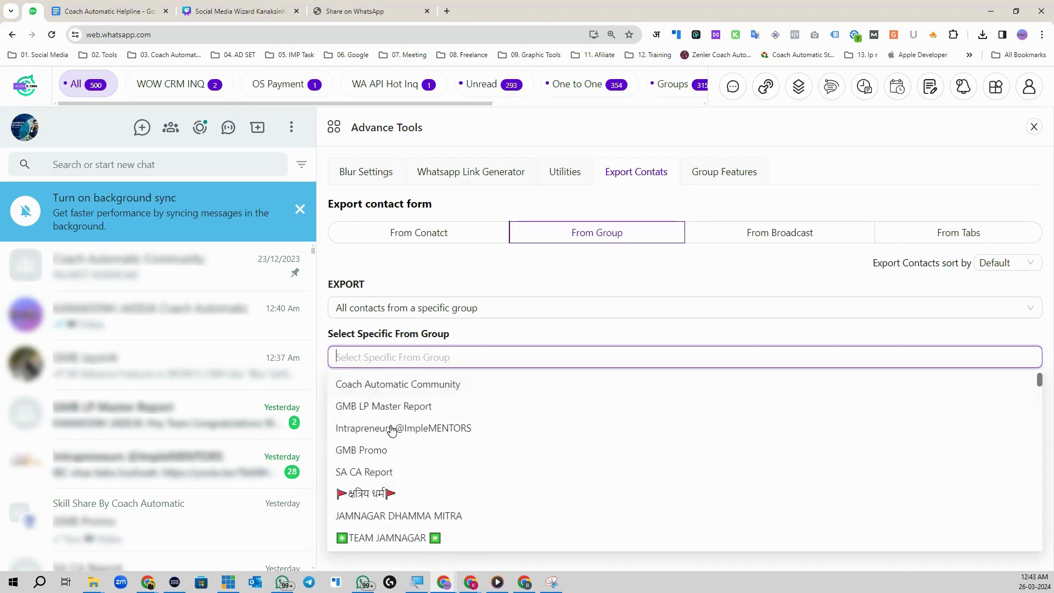
{"action": "scroll", "coordinate": [420, 423], "scroll_direction": "down", "scroll_amount": 1}
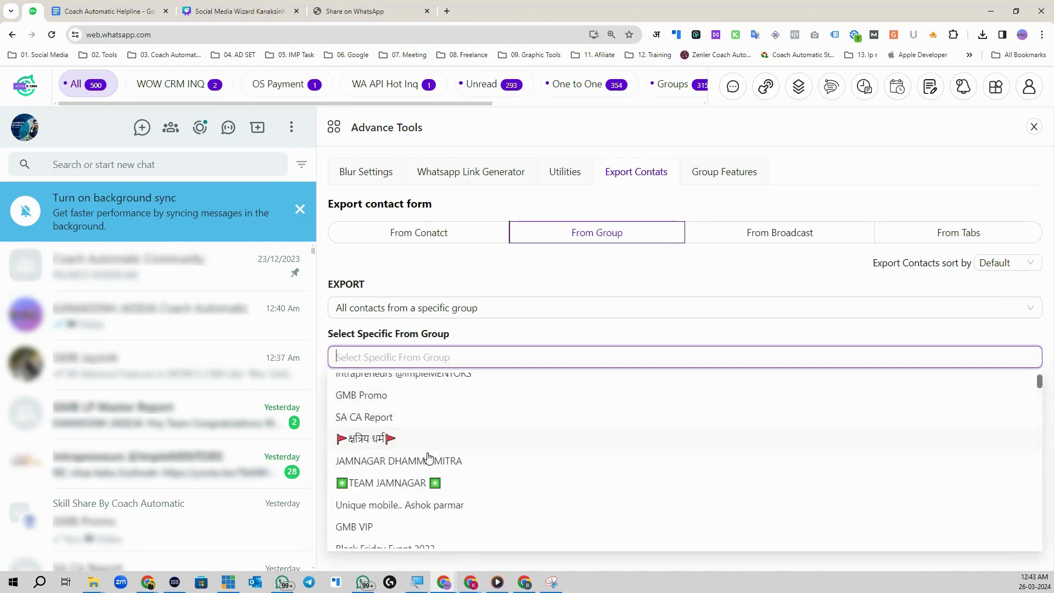
{"action": "scroll", "coordinate": [432, 469], "scroll_direction": "down", "scroll_amount": 2}
{"action": "scroll", "coordinate": [446, 467], "scroll_direction": "down", "scroll_amount": 1}
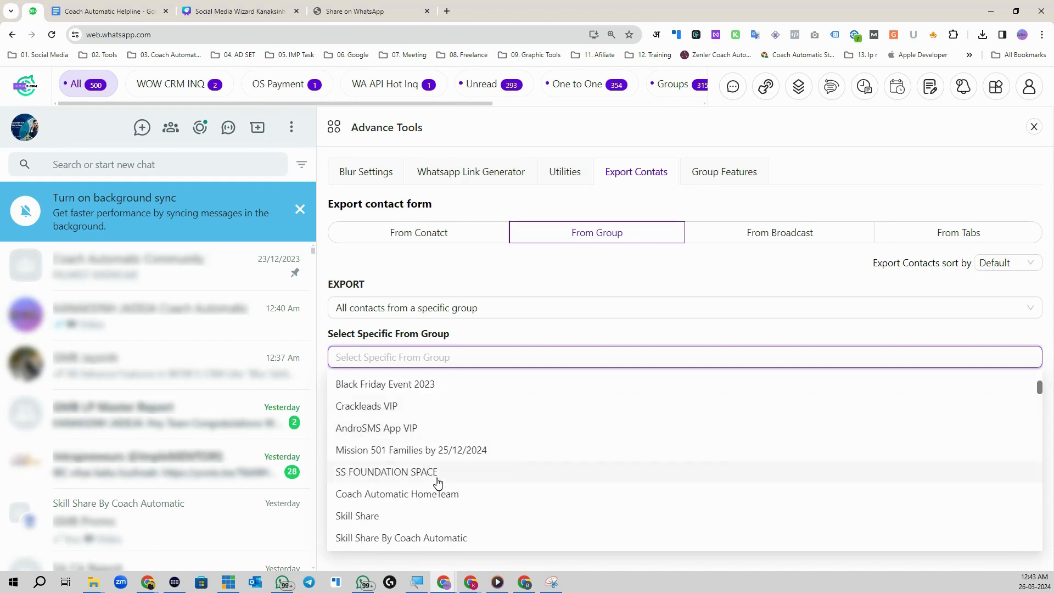
{"action": "scroll", "coordinate": [436, 471], "scroll_direction": "down", "scroll_amount": 1}
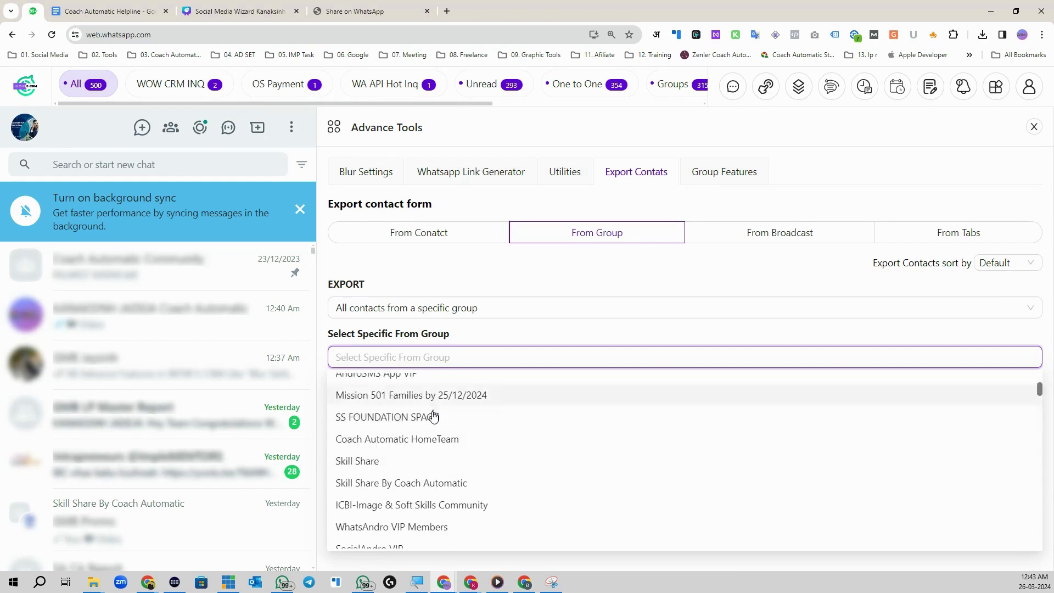
{"action": "left_click", "coordinate": [420, 483]}
{"action": "left_click", "coordinate": [511, 340]}
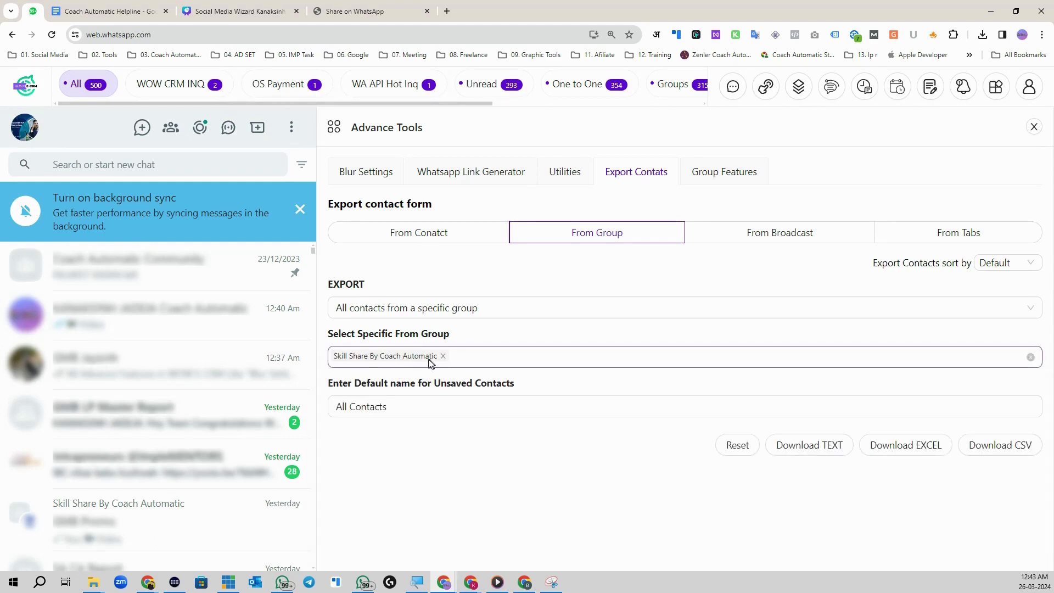
Step: Name unsaved contacts 'SS Contact' and download the group's contacts as CSV
{"action": "left_click", "coordinate": [399, 407]}
{"action": "key", "text": "ctrl+a"}
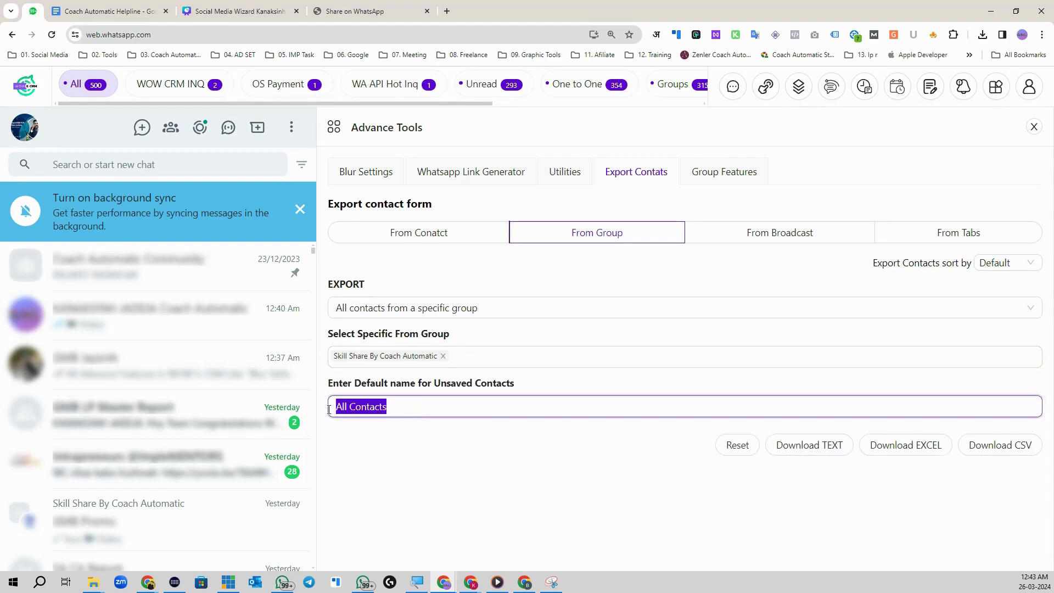
{"action": "left_click", "coordinate": [452, 406]}
{"action": "key", "text": "ctrl+a"}
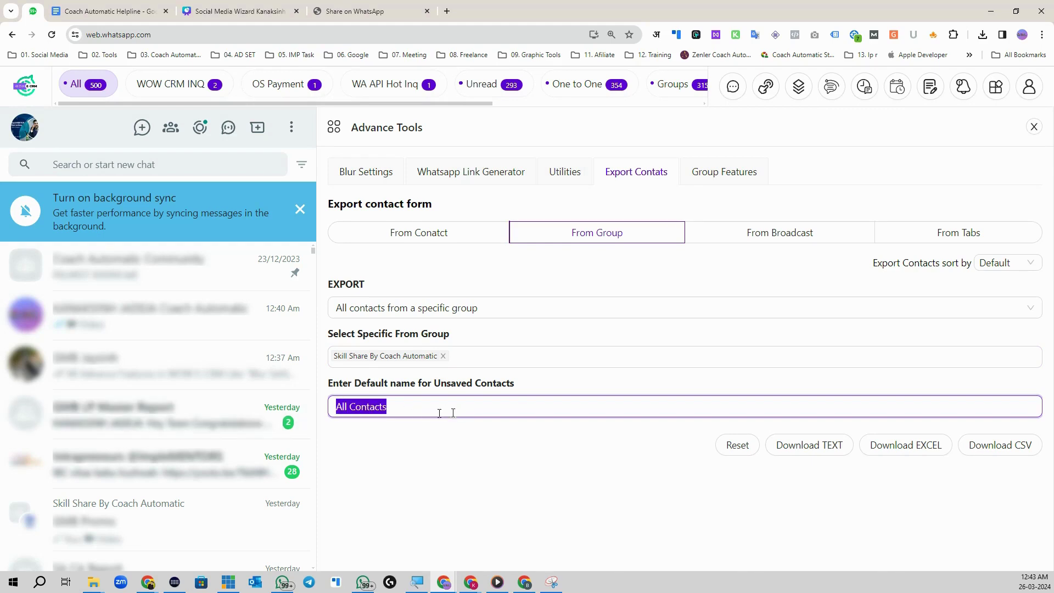
{"action": "type", "text": "S"}
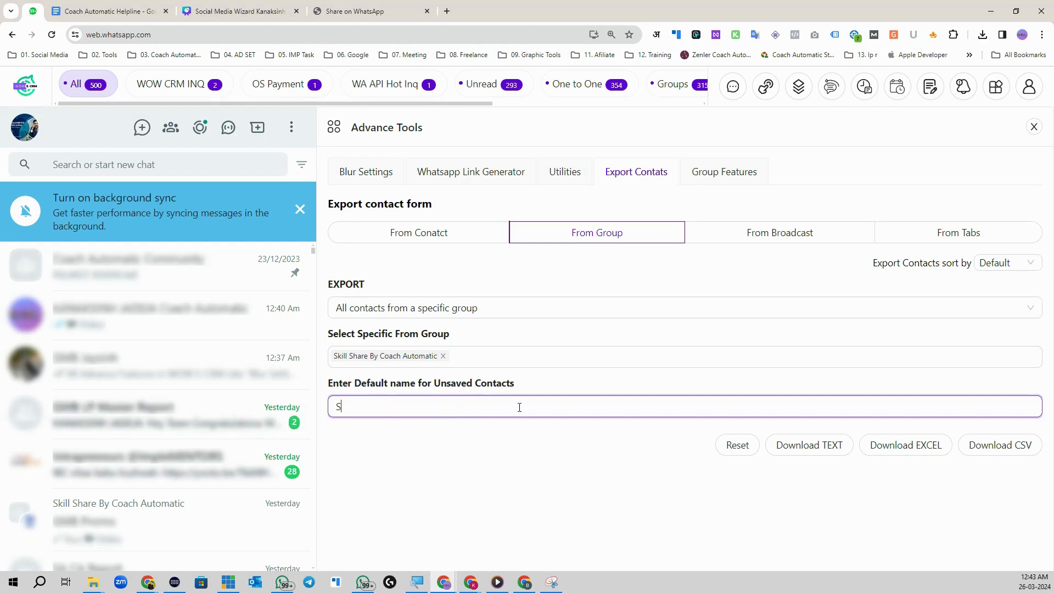
{"action": "type", "text": "S Contact"}
{"action": "left_click", "coordinate": [1018, 447]}
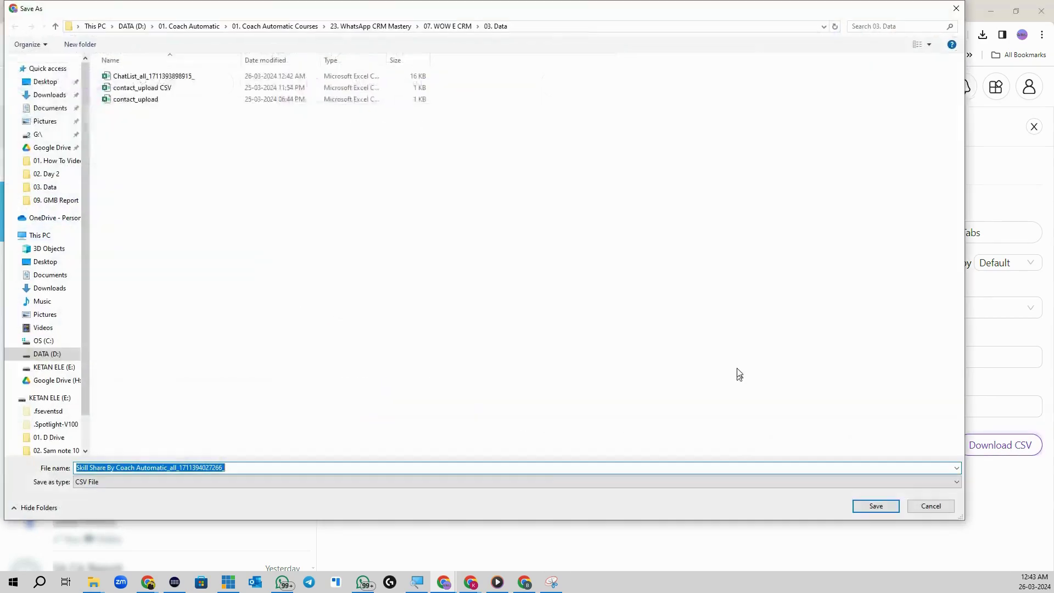
Step: Save the CSV to the 03. Data folder and inspect the contact names in A3, A18 and A19
{"action": "left_click", "coordinate": [875, 504]}
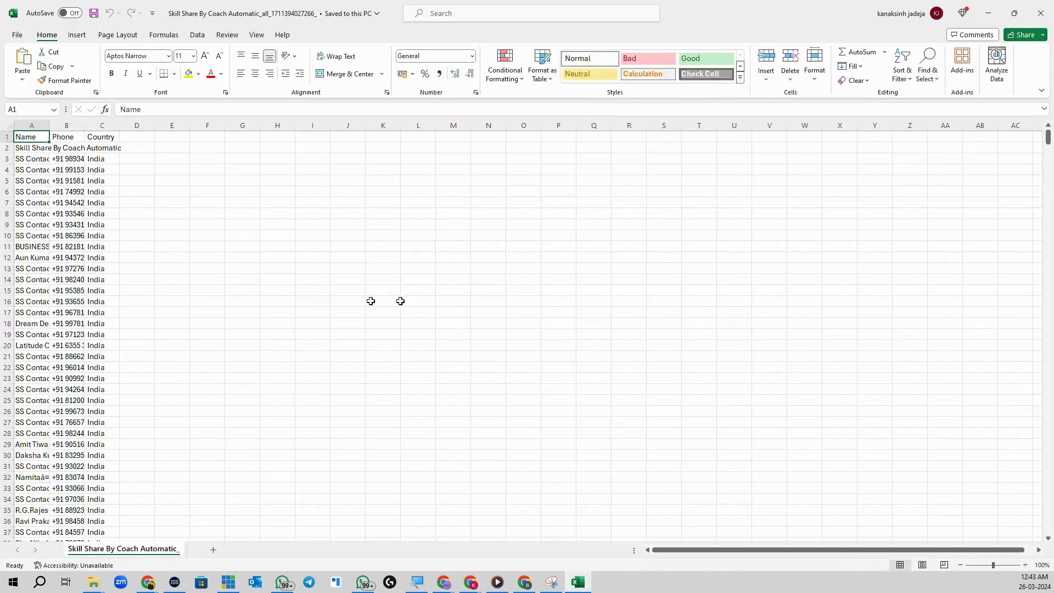
{"action": "left_click", "coordinate": [38, 156]}
{"action": "scroll", "coordinate": [50, 247], "scroll_direction": "down", "scroll_amount": 4}
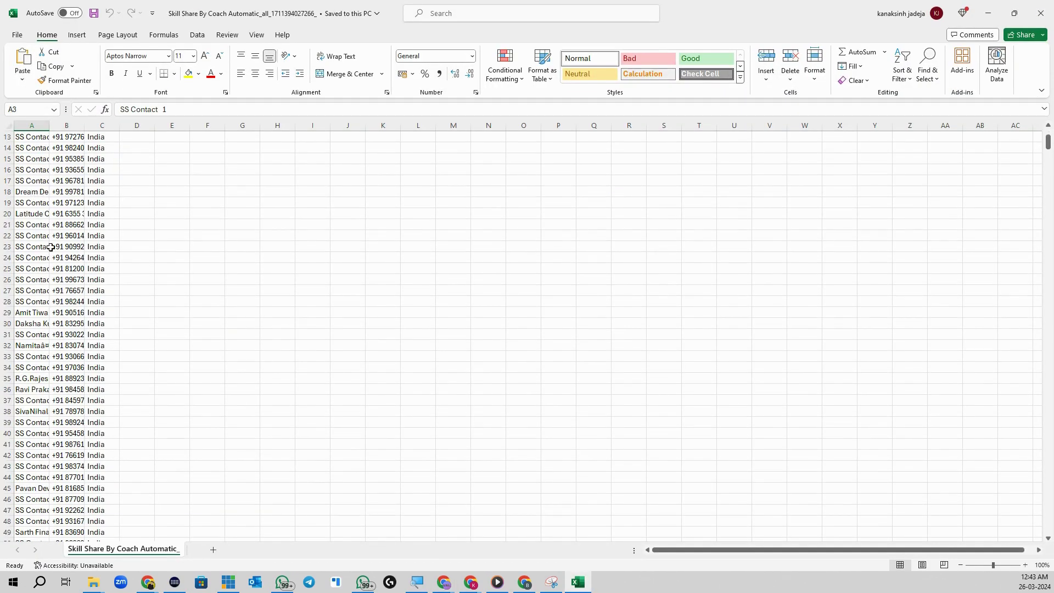
{"action": "left_click", "coordinate": [30, 194]}
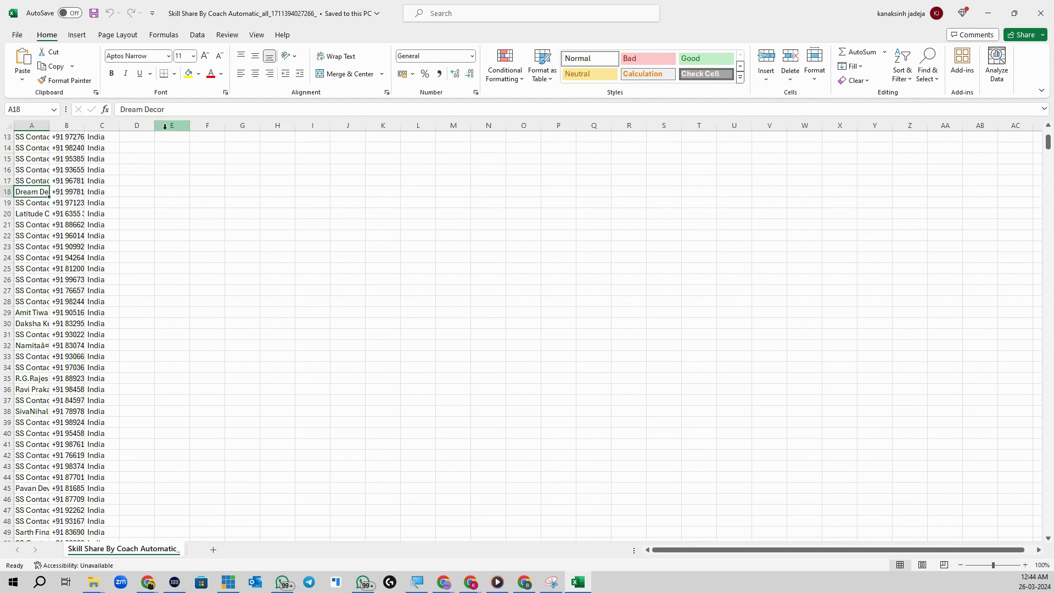
{"action": "left_click_drag", "start_coordinate": [169, 110], "coordinate": [118, 110]}
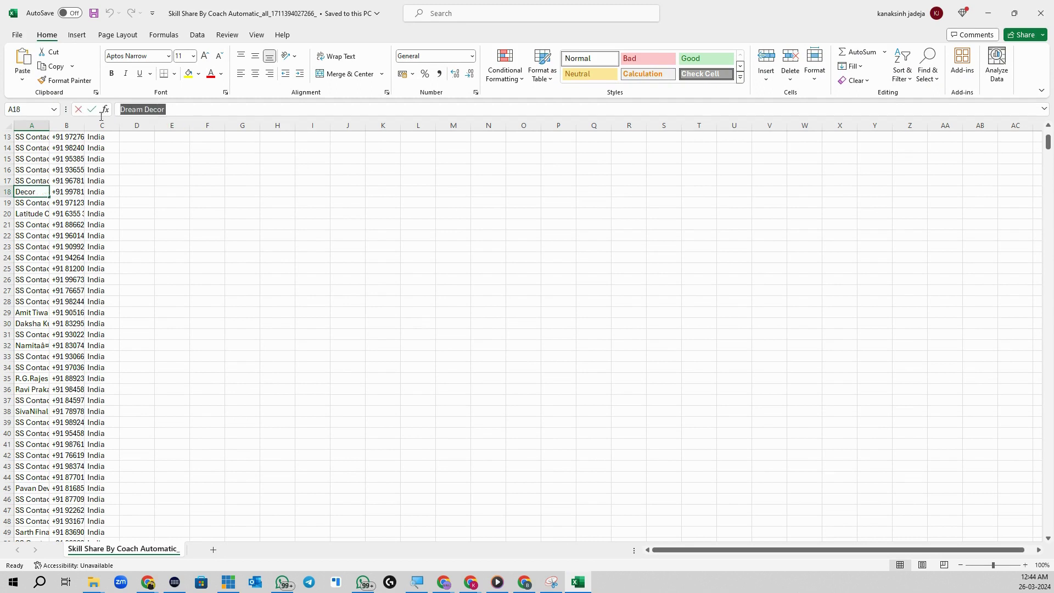
{"action": "left_click", "coordinate": [30, 206]}
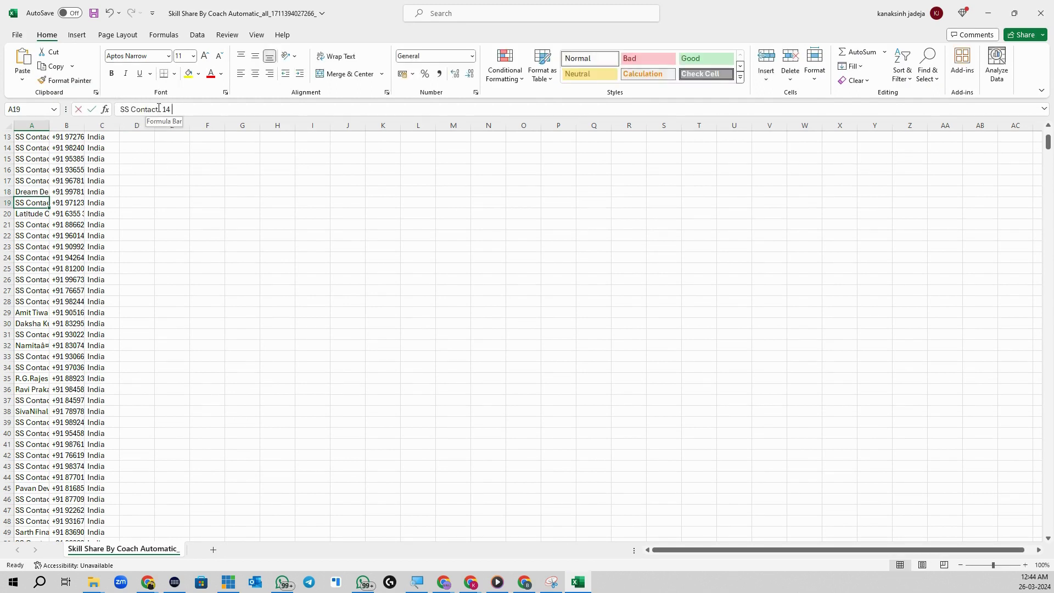
{"action": "mouse_move", "coordinate": [159, 109]}
{"action": "left_mouse_down"}
{"action": "mouse_move", "coordinate": [120, 109]}
{"action": "mouse_move", "coordinate": [171, 109]}
{"action": "left_mouse_up"}
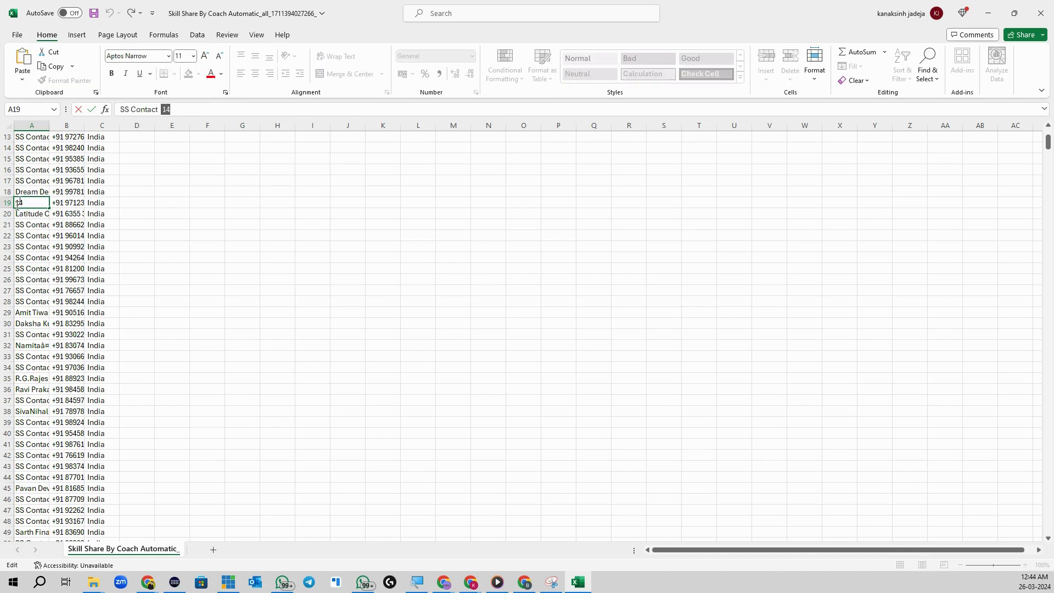
Step: Scroll down to the last data row, 977, then minimize Excel
{"action": "scroll", "coordinate": [67, 324], "scroll_direction": "down", "scroll_amount": 20}
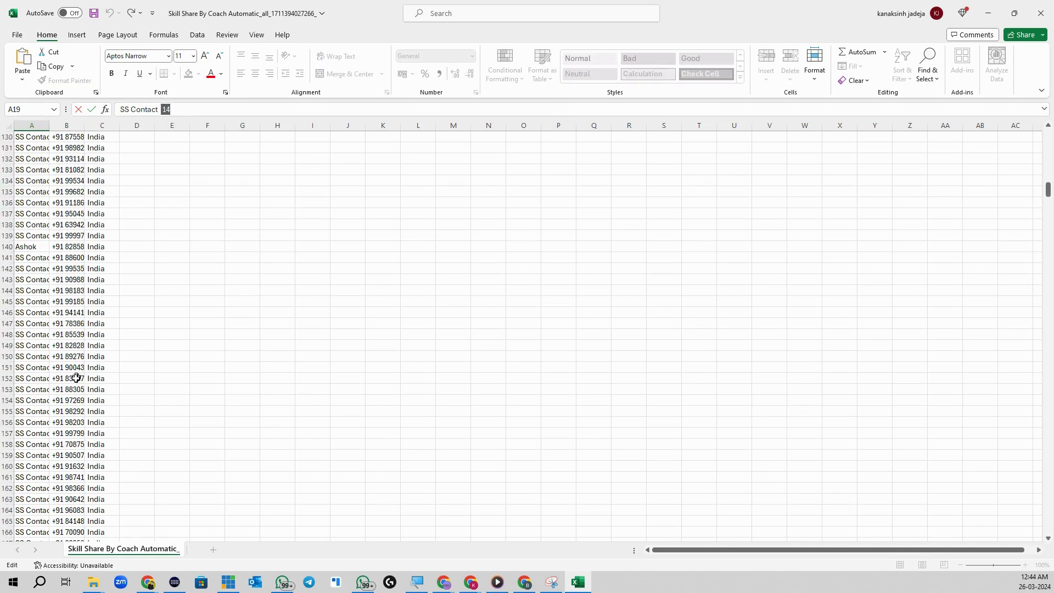
{"action": "scroll", "coordinate": [72, 379], "scroll_direction": "down", "scroll_amount": 20}
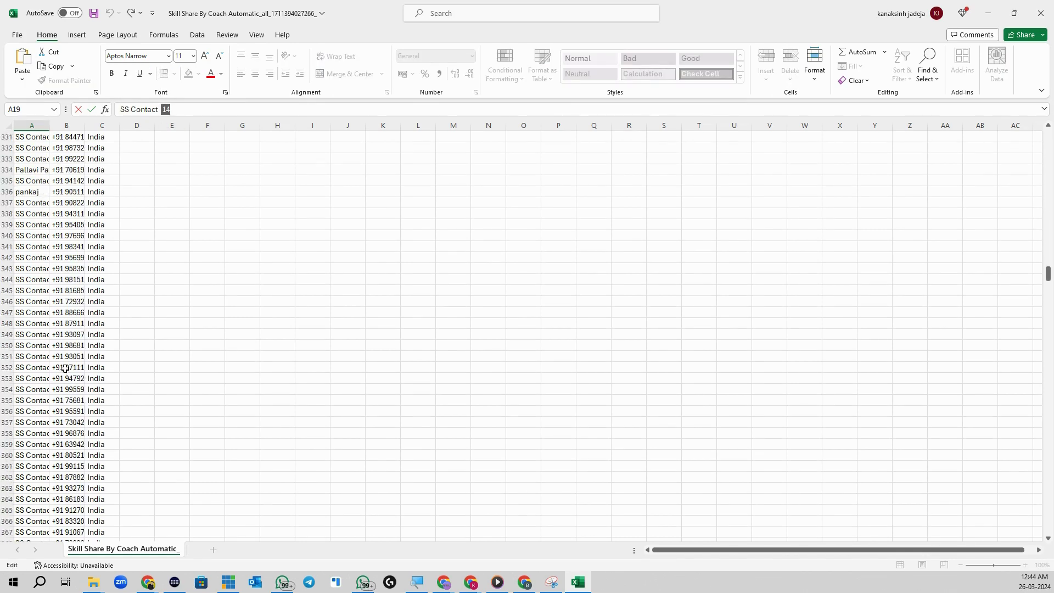
{"action": "scroll", "coordinate": [58, 399], "scroll_direction": "down", "scroll_amount": 20}
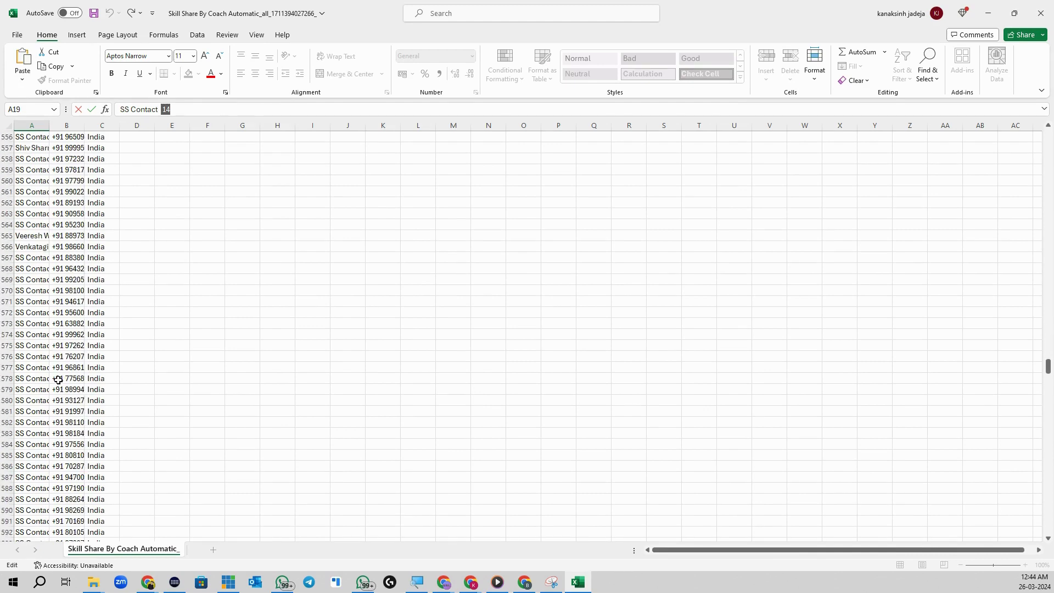
{"action": "scroll", "coordinate": [76, 456], "scroll_direction": "down", "scroll_amount": 20}
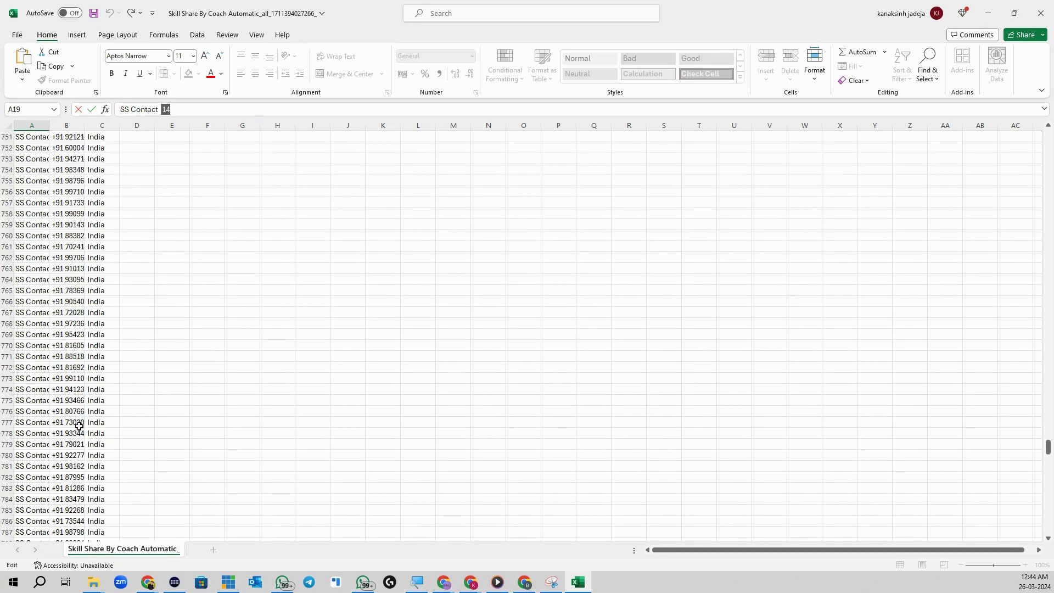
{"action": "scroll", "coordinate": [79, 428], "scroll_direction": "down", "scroll_amount": 20}
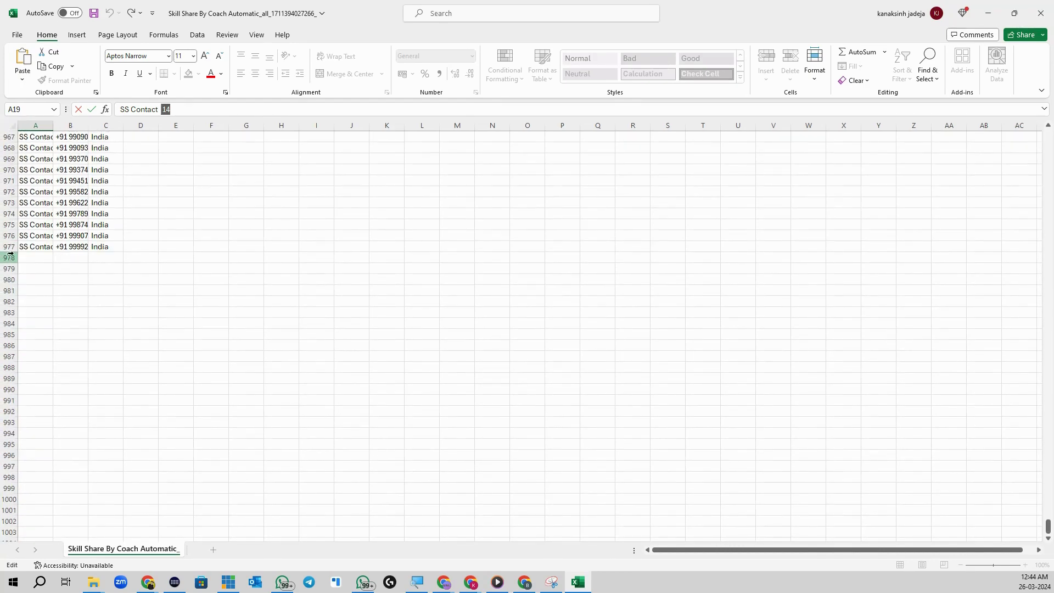
{"action": "left_click", "coordinate": [16, 248]}
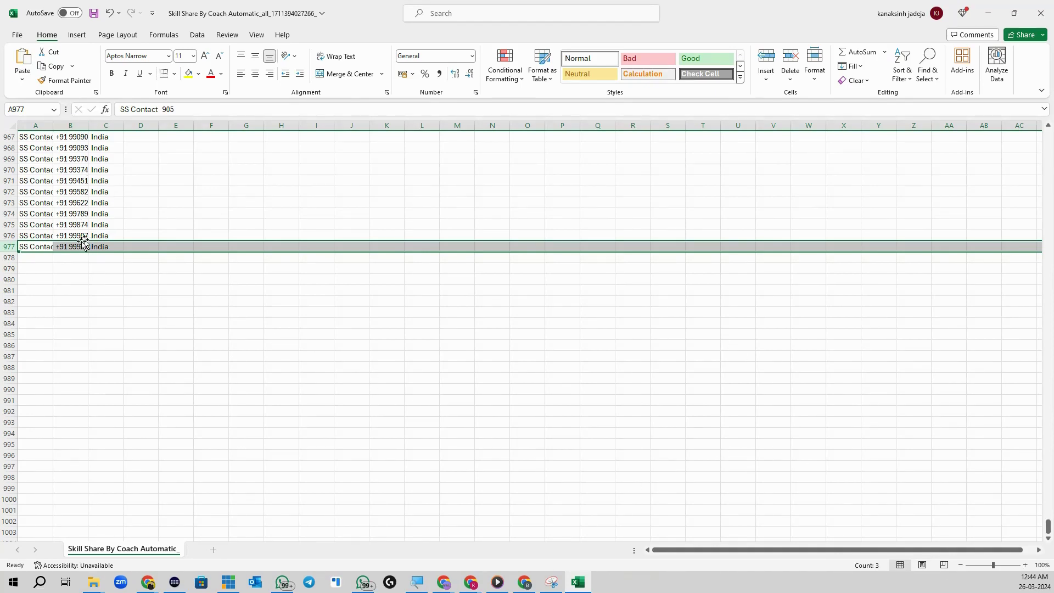
{"action": "scroll", "coordinate": [156, 296], "scroll_direction": "up", "scroll_amount": 7, "text": "ctrl"}
{"action": "scroll", "coordinate": [112, 318], "scroll_direction": "down", "scroll_amount": 6}
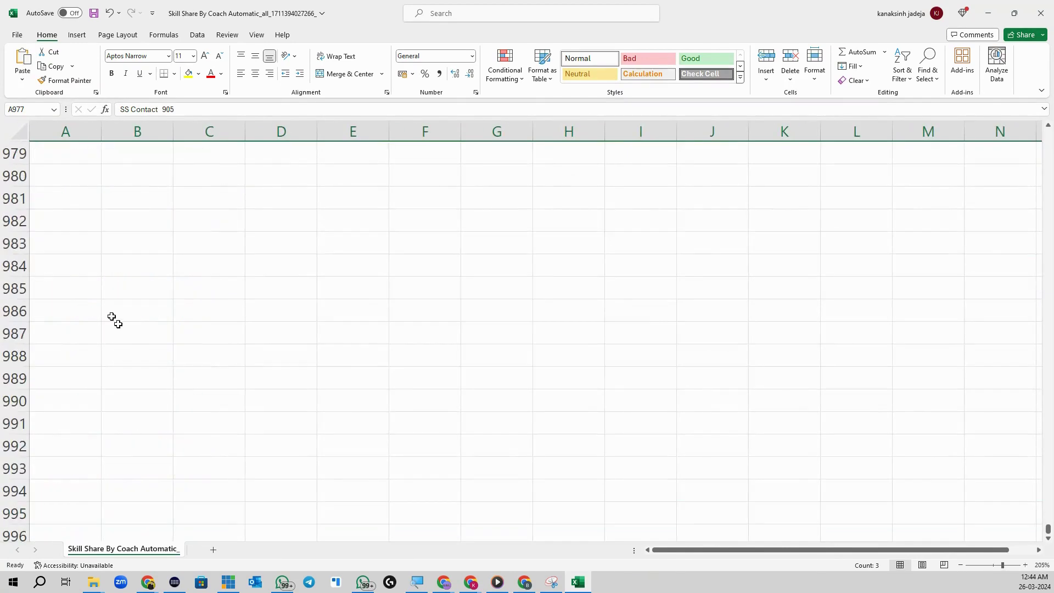
{"action": "scroll", "coordinate": [112, 318], "scroll_direction": "up", "scroll_amount": 3}
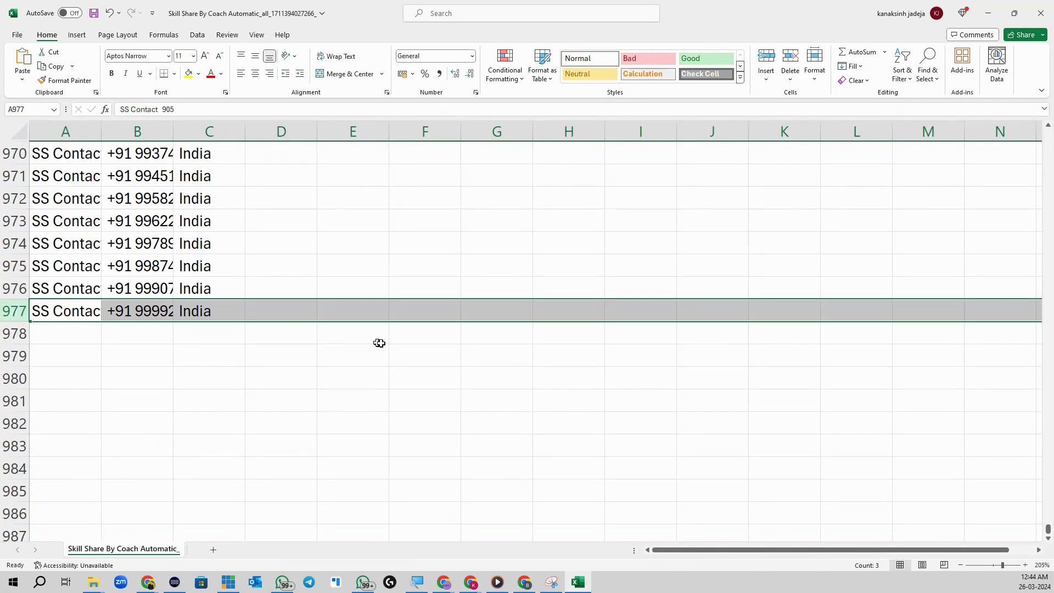
{"action": "left_click", "coordinate": [989, 13]}
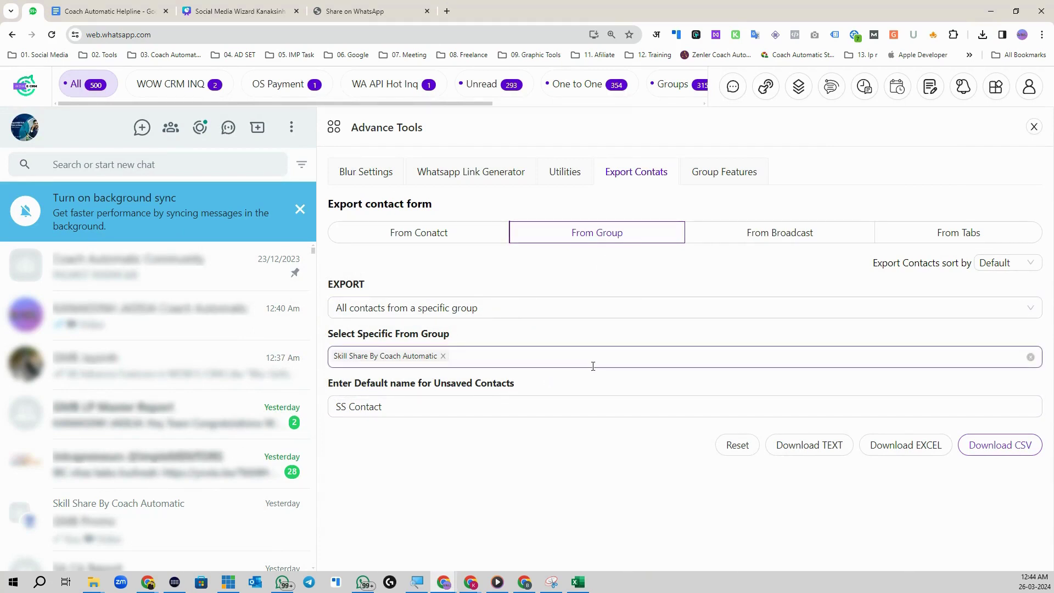
Step: Try an all-broadcasts contact export, naming unsaved contacts 'Broadcast'
{"action": "left_click", "coordinate": [768, 235]}
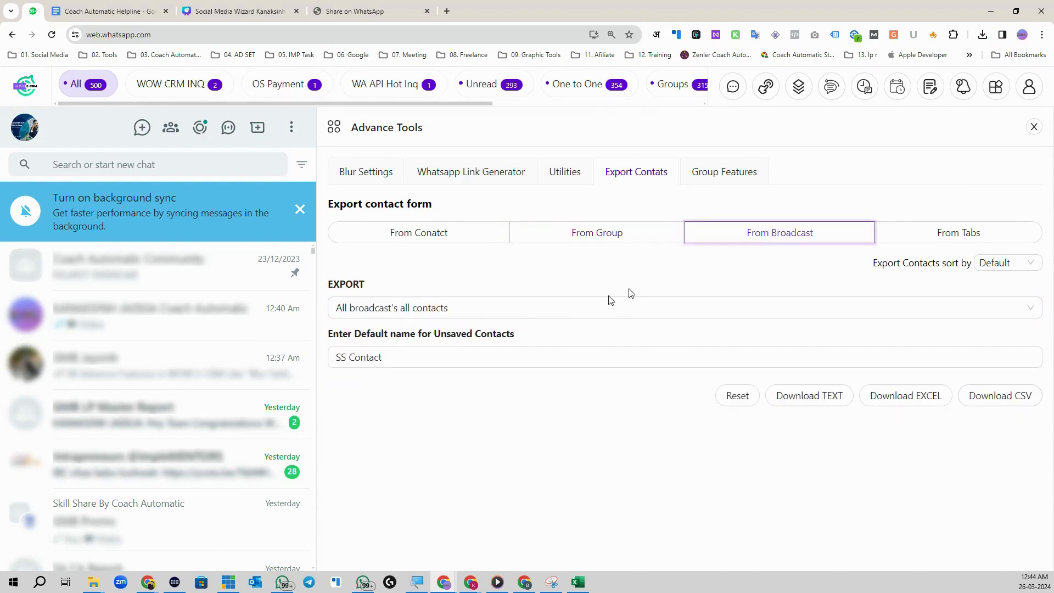
{"action": "left_click", "coordinate": [462, 311]}
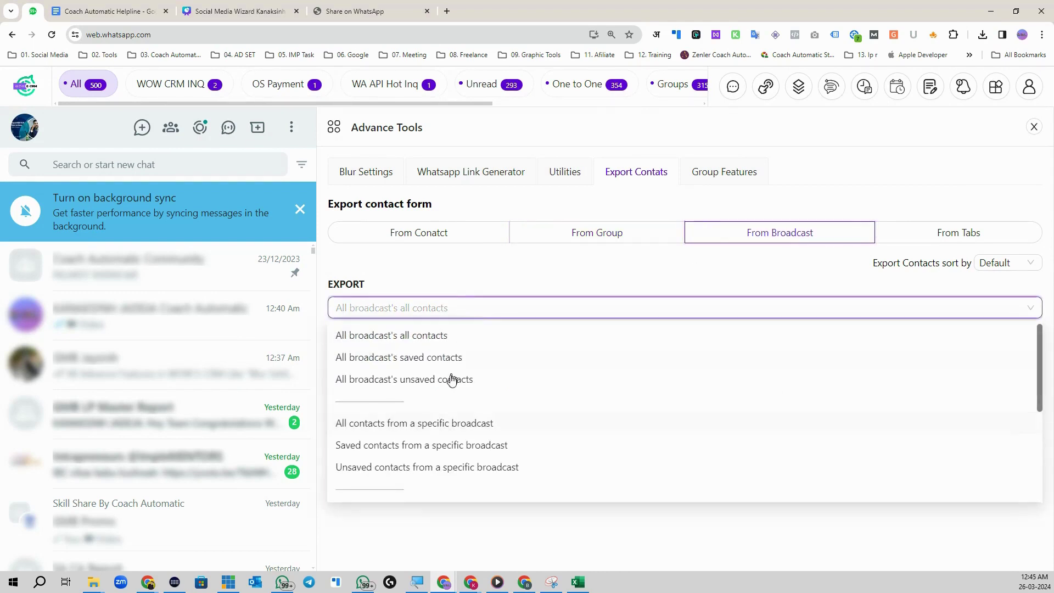
{"action": "left_click", "coordinate": [427, 339]}
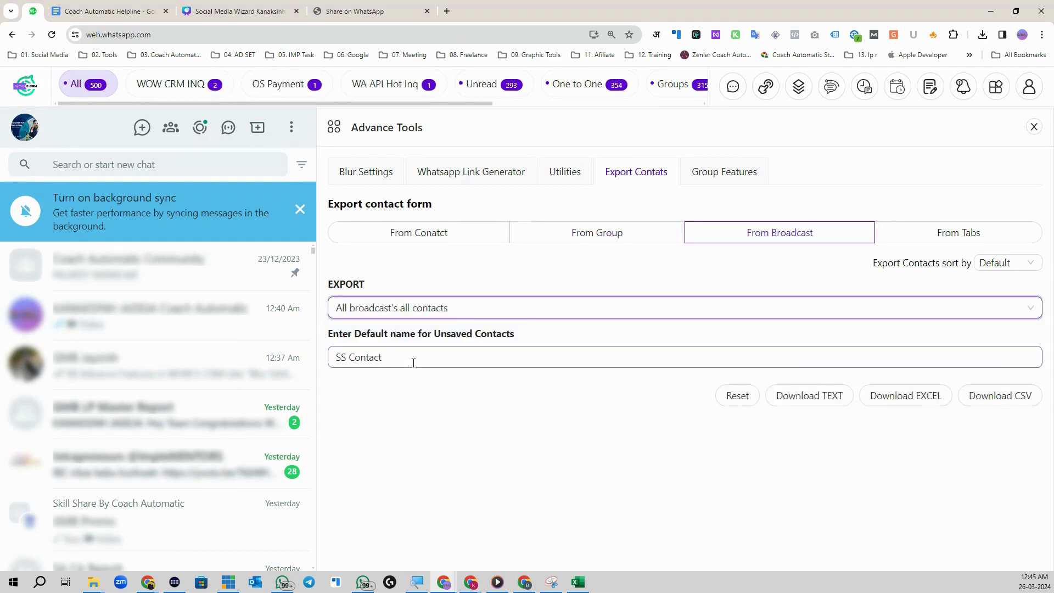
{"action": "left_click_drag", "start_coordinate": [414, 361], "coordinate": [333, 363]}
{"action": "type", "text": "Bro"}
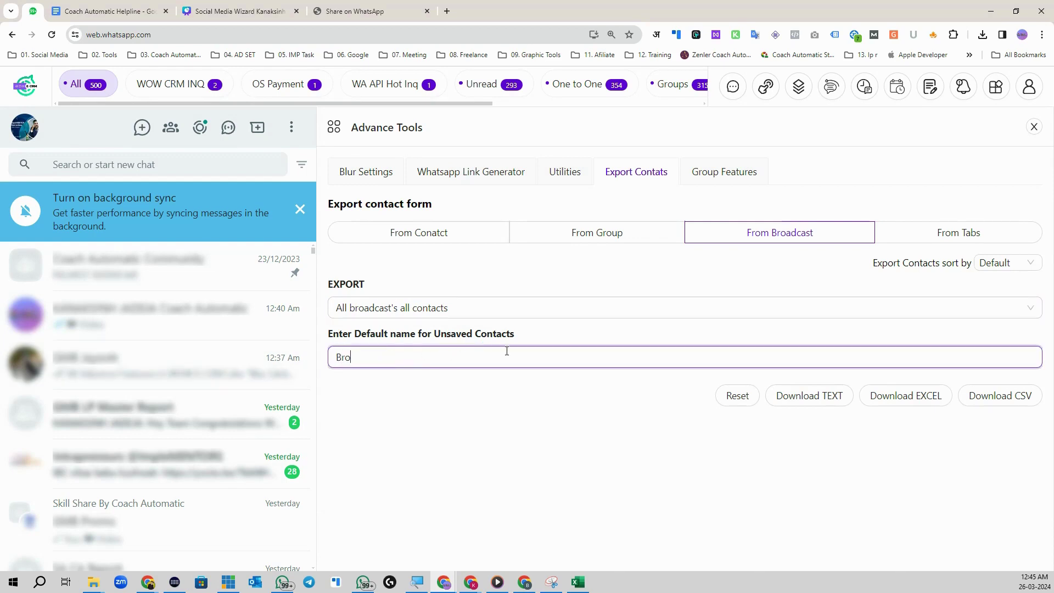
{"action": "type", "text": "dcast"}
{"action": "right_click", "coordinate": [362, 358]}
{"action": "left_click", "coordinate": [437, 93]}
Step: Switch to exporting from tabs and select the Official tab
{"action": "left_click", "coordinate": [985, 233]}
{"action": "left_click", "coordinate": [175, 88]}
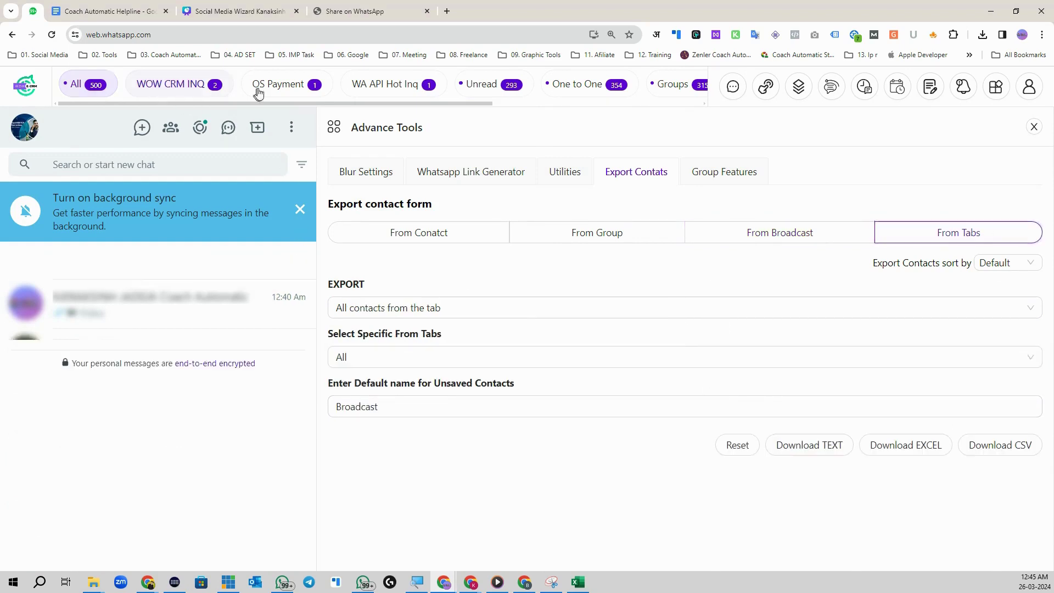
{"action": "left_click", "coordinate": [286, 91]}
{"action": "left_click", "coordinate": [385, 87]}
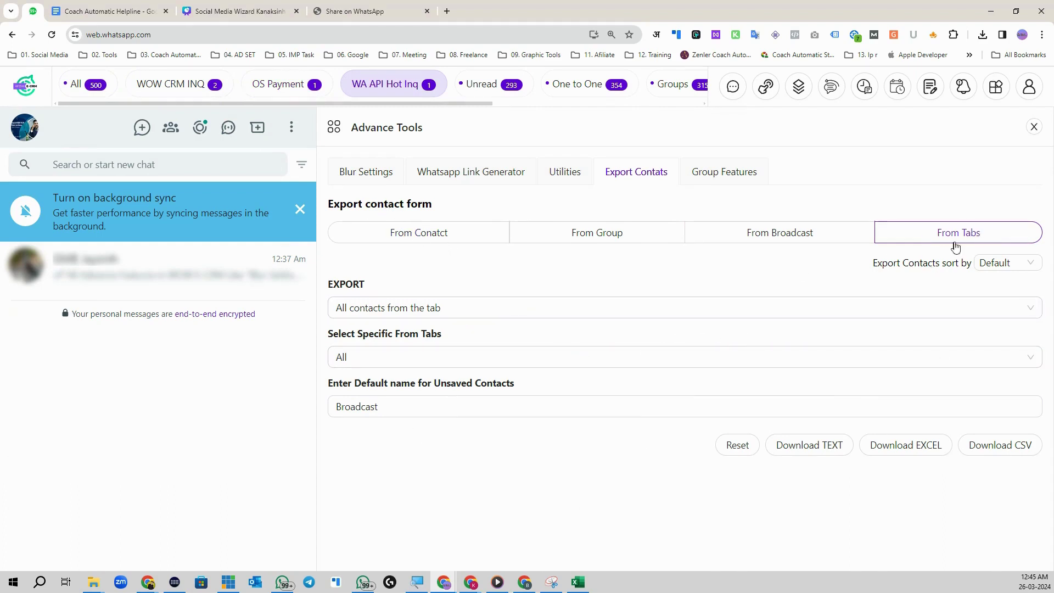
{"action": "left_click", "coordinate": [461, 308]}
{"action": "left_click", "coordinate": [389, 341]}
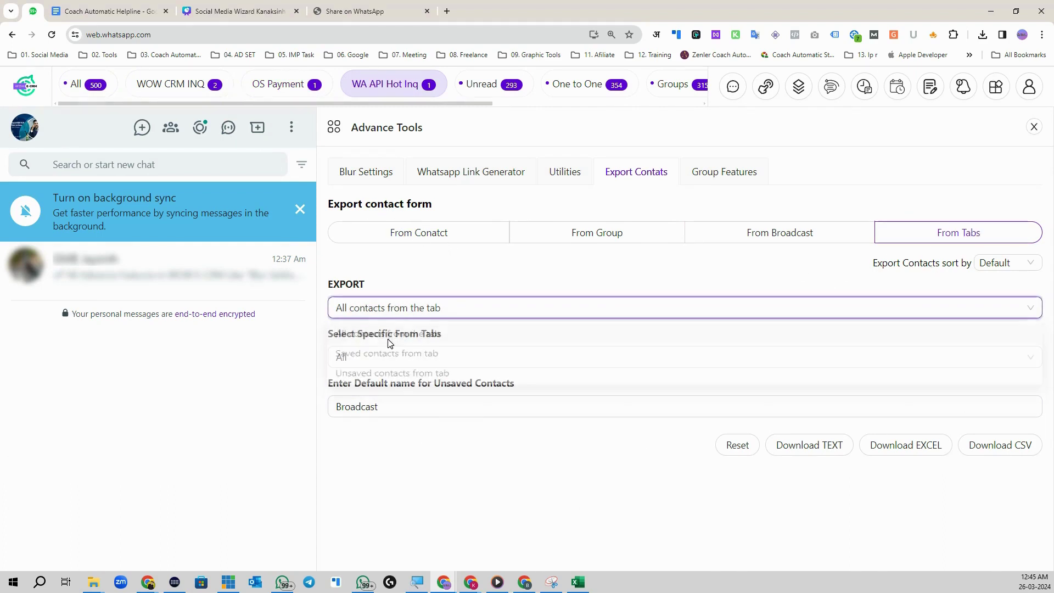
{"action": "left_click", "coordinate": [394, 358]}
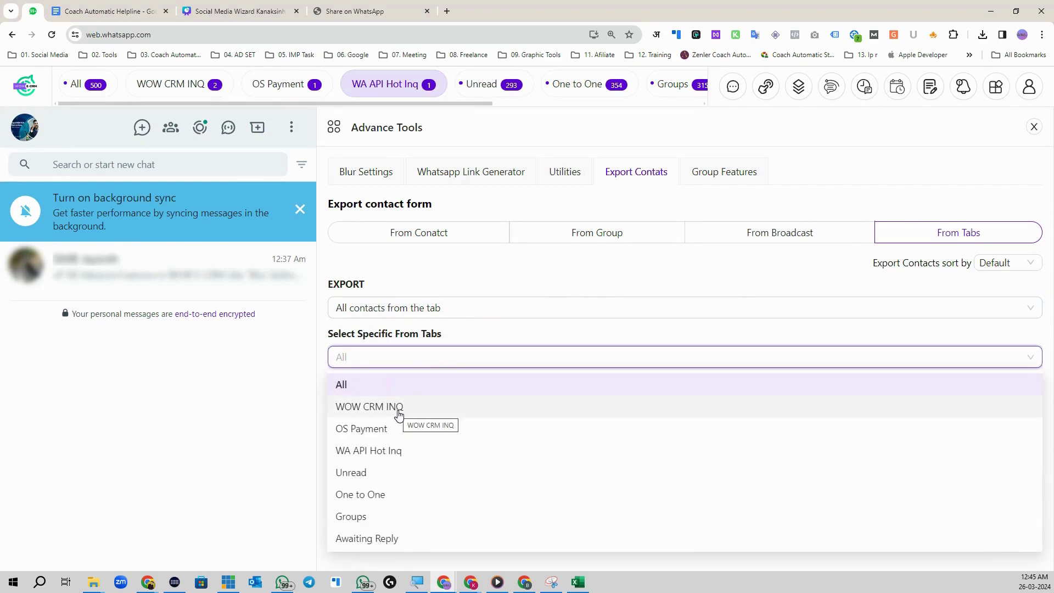
{"action": "scroll", "coordinate": [418, 489], "scroll_direction": "down", "scroll_amount": 2}
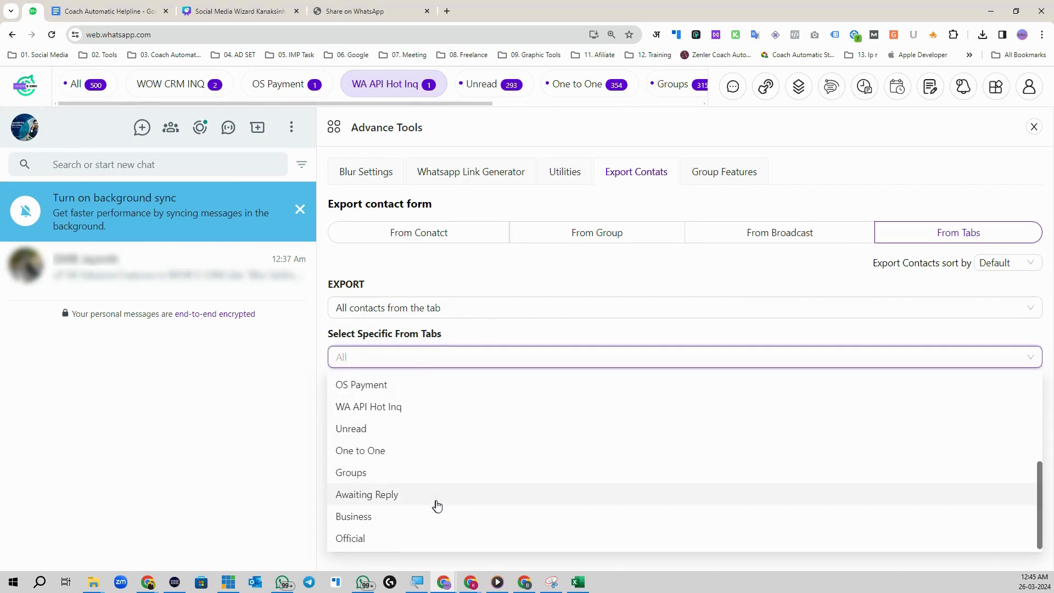
{"action": "left_click", "coordinate": [384, 539]}
Step: Name unsaved contacts 'Official Msgs List', then download and save the CSV
{"action": "double_click", "coordinate": [533, 405]}
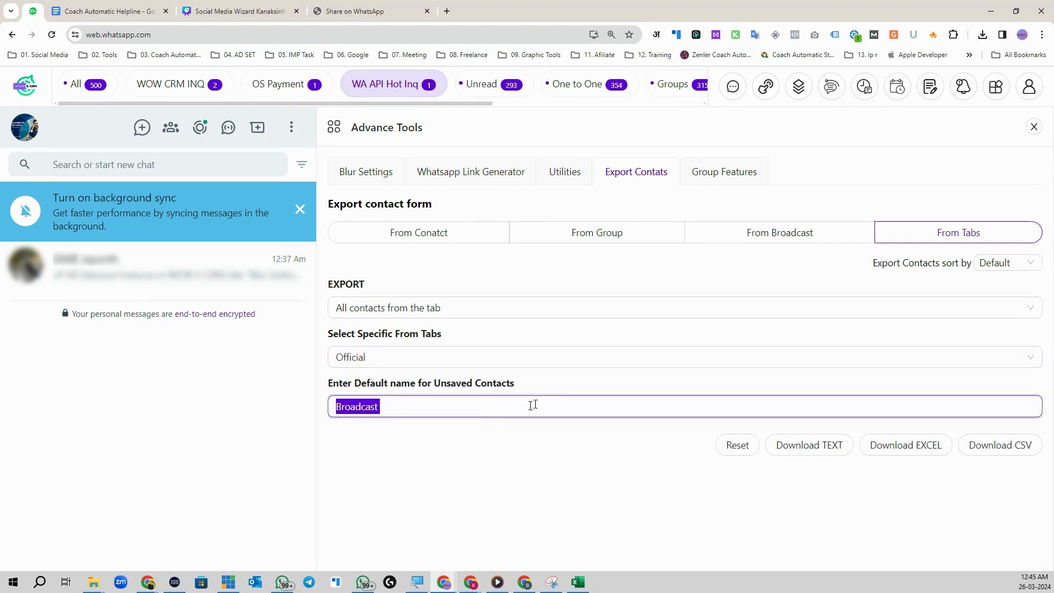
{"action": "type", "text": "Official Msgs List"}
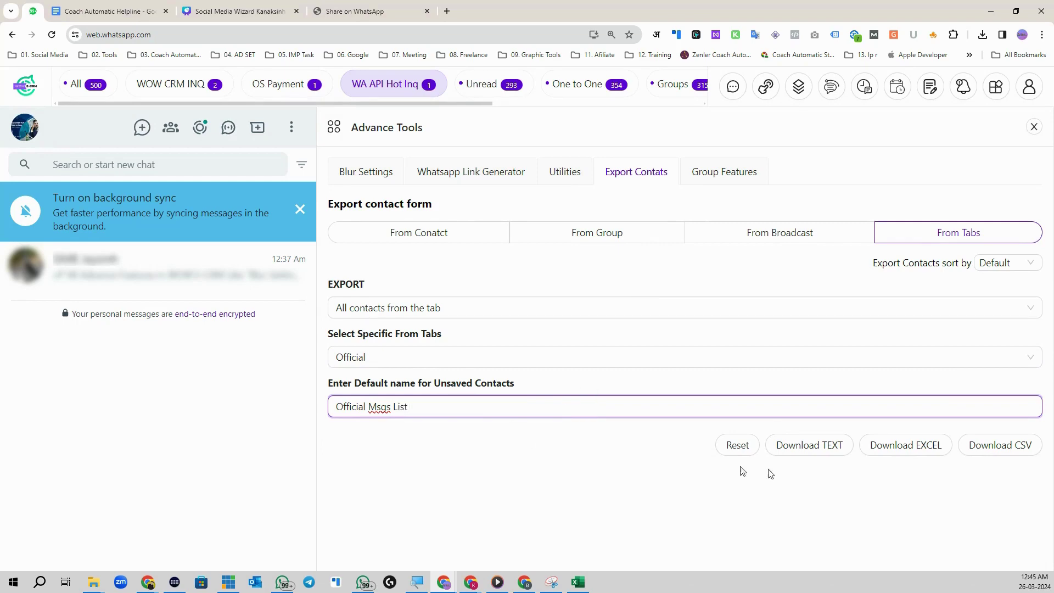
{"action": "left_click", "coordinate": [999, 442]}
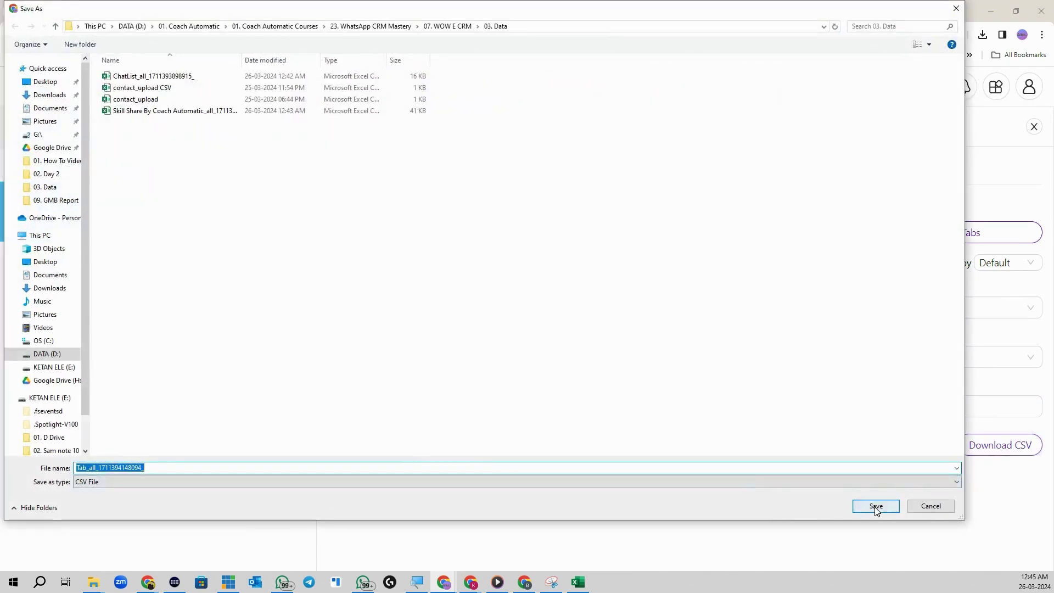
{"action": "left_click", "coordinate": [876, 506]}
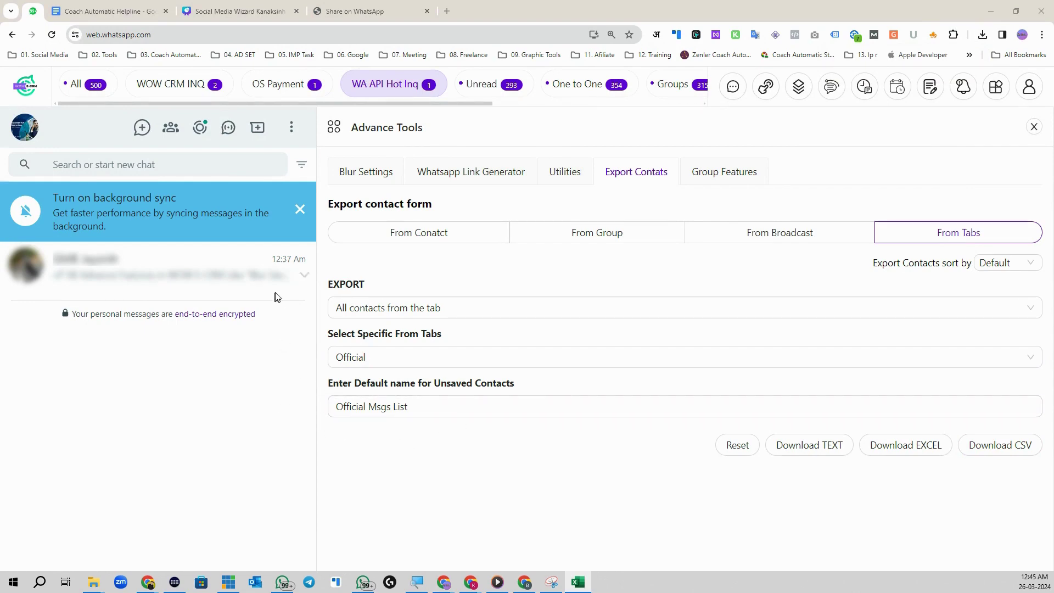
{"action": "left_click", "coordinate": [983, 34]}
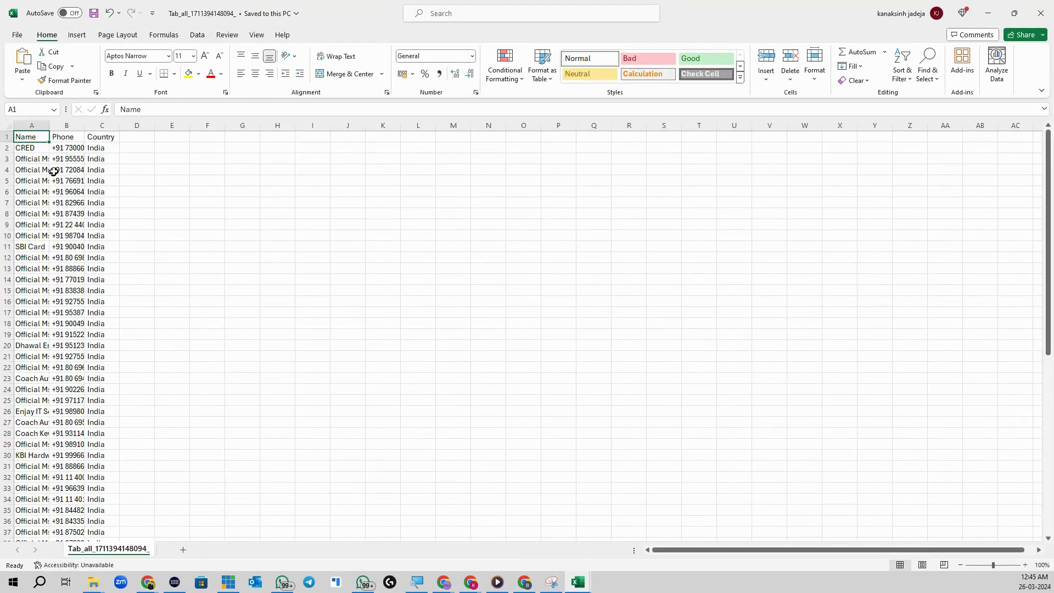
{"action": "scroll", "coordinate": [46, 312], "scroll_direction": "down", "scroll_amount": 8}
{"action": "scroll", "coordinate": [60, 328], "scroll_direction": "down", "scroll_amount": 4}
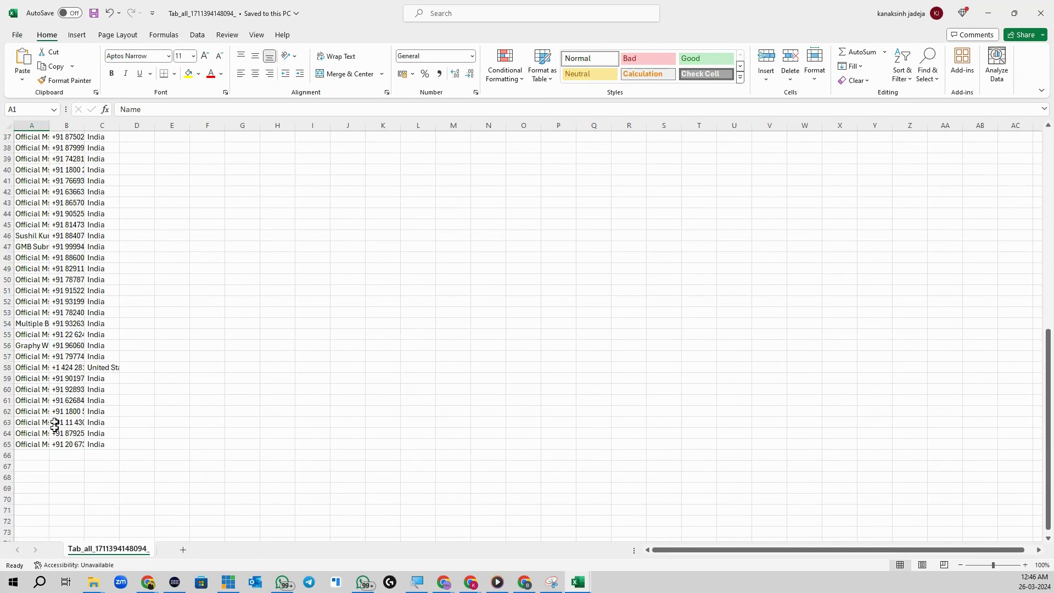
{"action": "scroll", "coordinate": [77, 405], "scroll_direction": "up", "scroll_amount": 9, "text": "ctrl"}
{"action": "scroll", "coordinate": [57, 419], "scroll_direction": "down", "scroll_amount": 5}
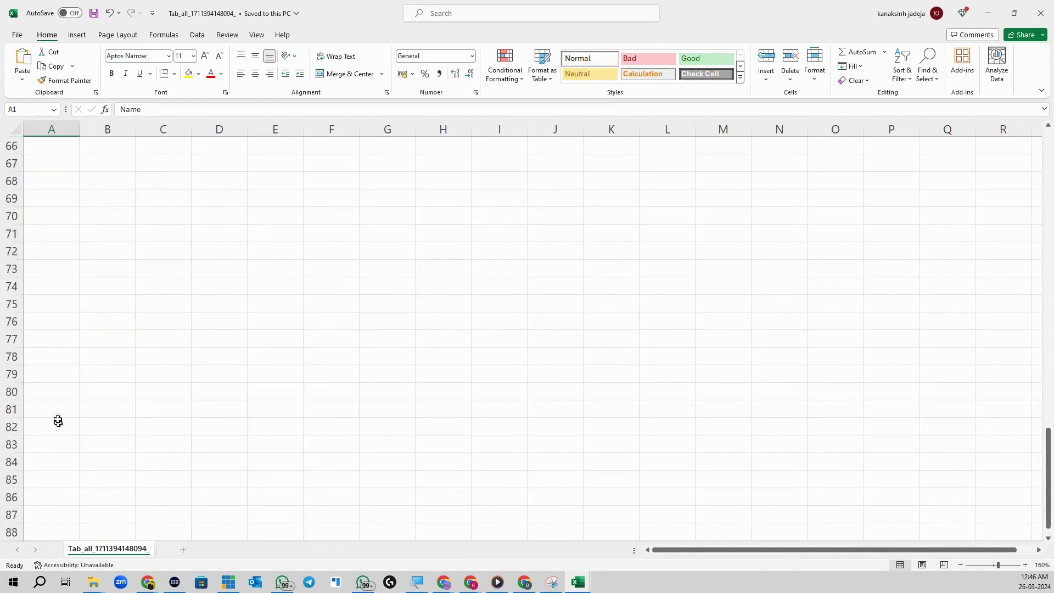
{"action": "scroll", "coordinate": [62, 404], "scroll_direction": "down", "scroll_amount": 1}
{"action": "left_click", "coordinate": [14, 276]}
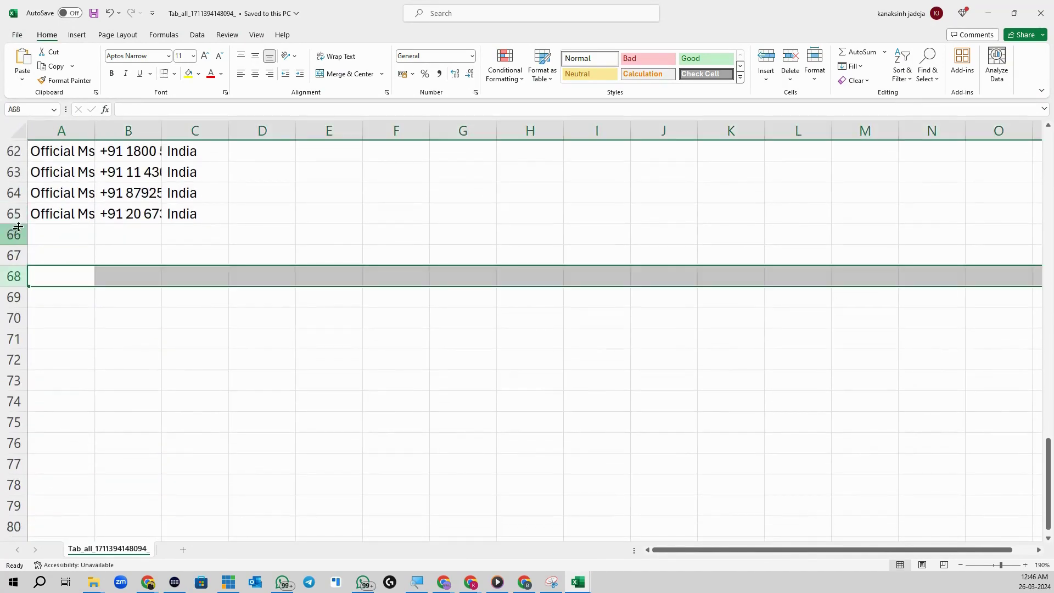
{"action": "left_click", "coordinate": [14, 213]}
{"action": "left_click", "coordinate": [993, 5]}
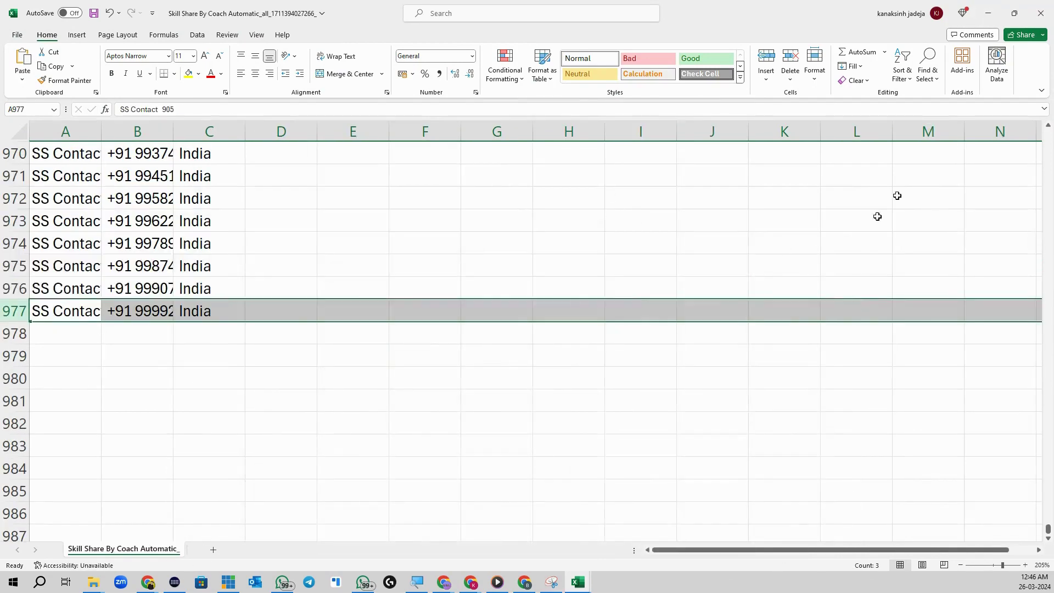
{"action": "left_click", "coordinate": [989, 11]}
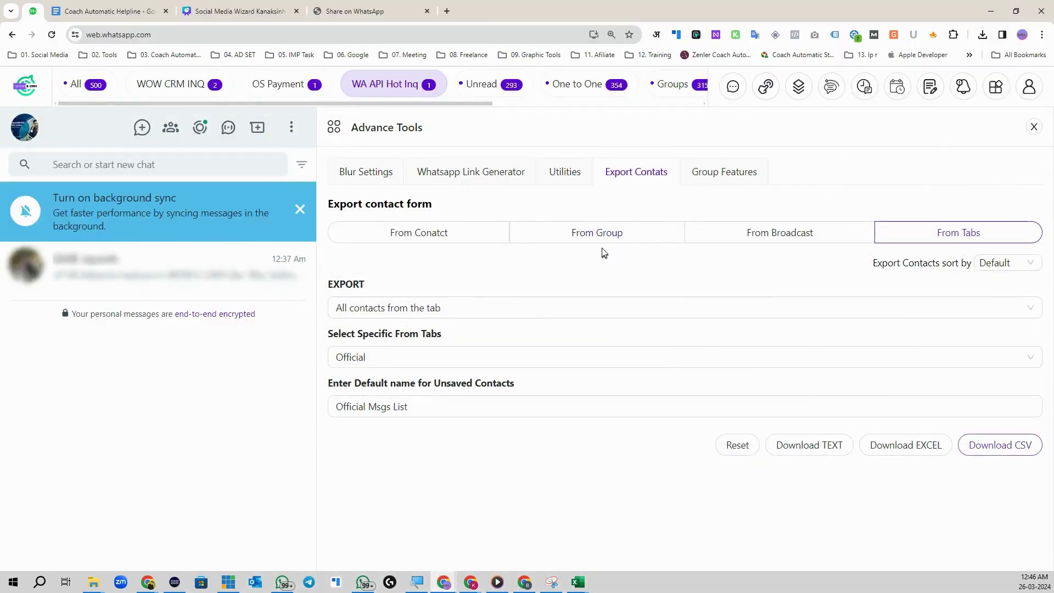
Step: Switch the source to From Contact and open the Duplicate group finder under Group Features
{"action": "left_click", "coordinate": [438, 243]}
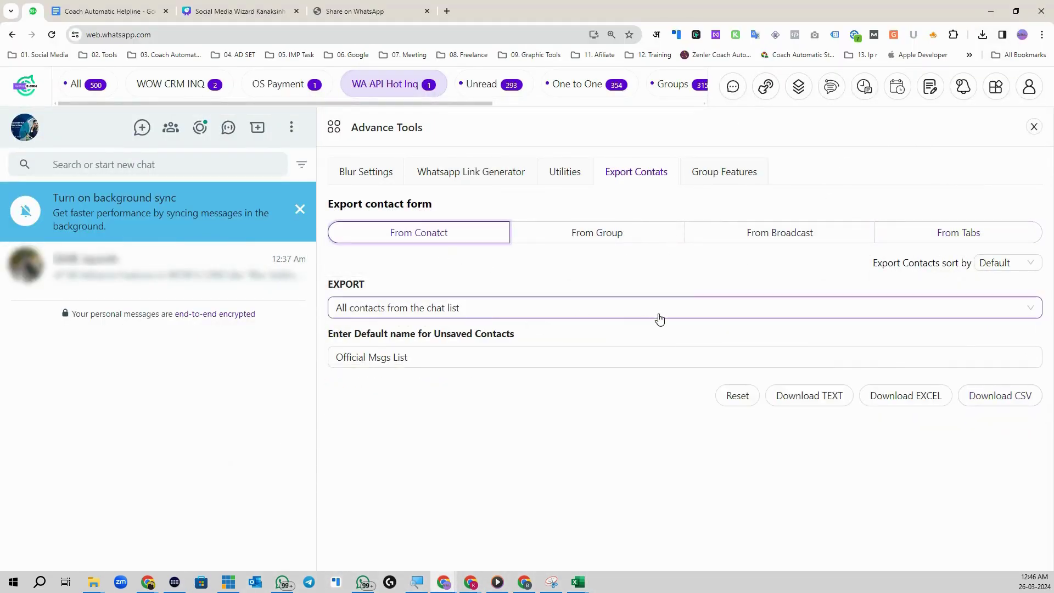
{"action": "left_click", "coordinate": [997, 89]}
{"action": "left_click", "coordinate": [607, 234]}
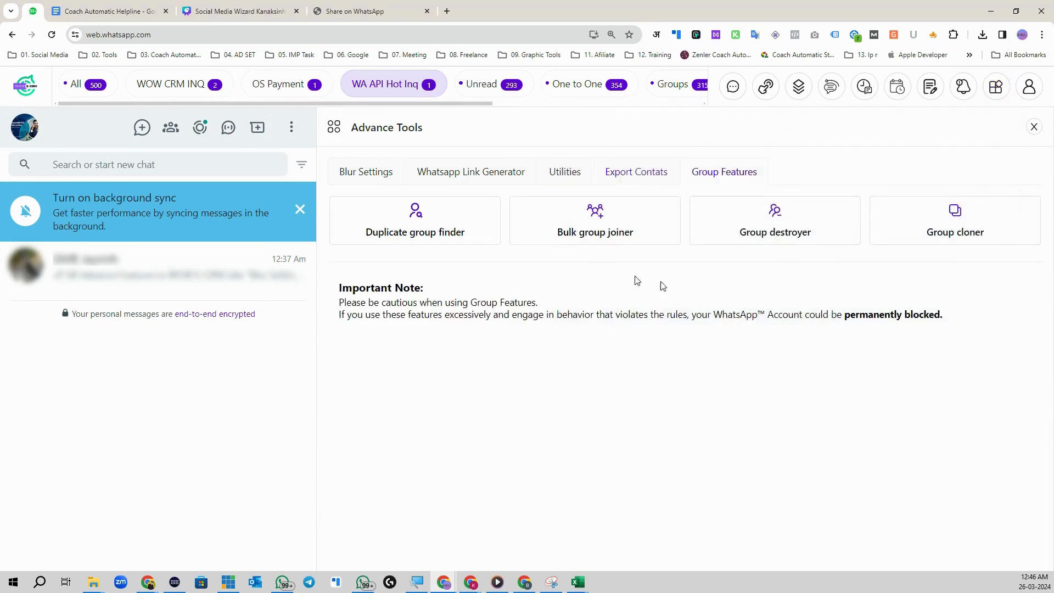
{"action": "left_click", "coordinate": [416, 235]}
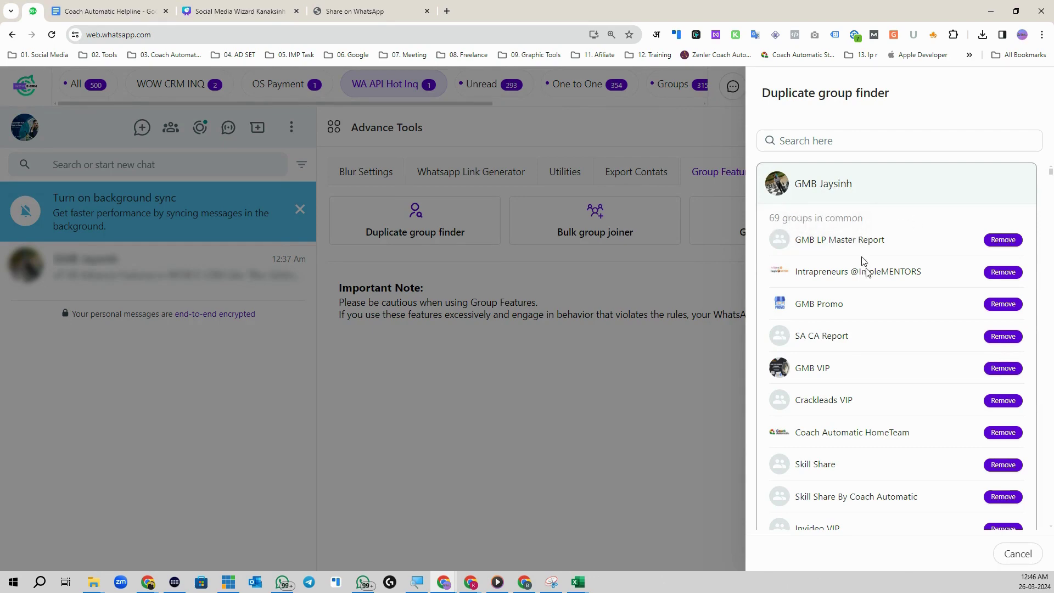
Step: Review contacts' shared groups, including one with 69 groups in common, then cancel the list
{"action": "scroll", "coordinate": [909, 400], "scroll_direction": "down", "scroll_amount": 15}
{"action": "scroll", "coordinate": [889, 404], "scroll_direction": "down", "scroll_amount": 10}
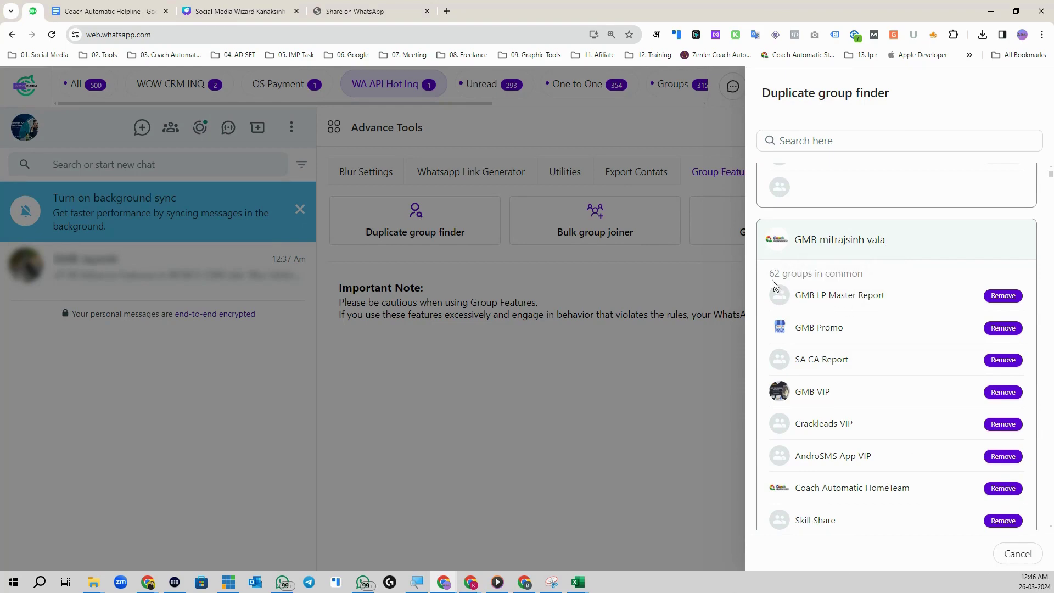
{"action": "scroll", "coordinate": [869, 316], "scroll_direction": "down", "scroll_amount": 10}
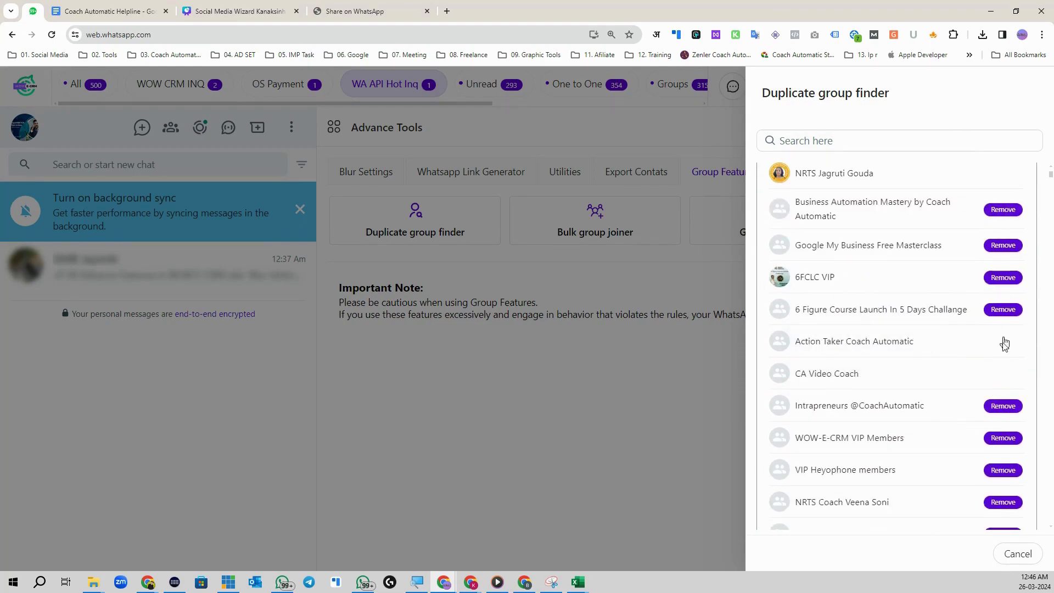
{"action": "scroll", "coordinate": [901, 384], "scroll_direction": "up", "scroll_amount": 20}
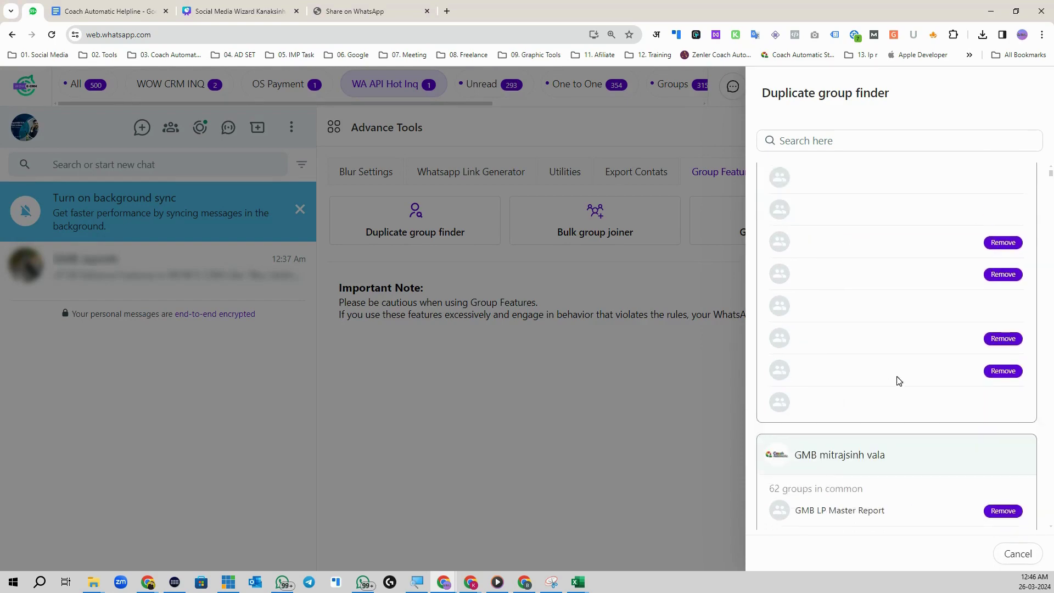
{"action": "scroll", "coordinate": [934, 384], "scroll_direction": "up", "scroll_amount": 15}
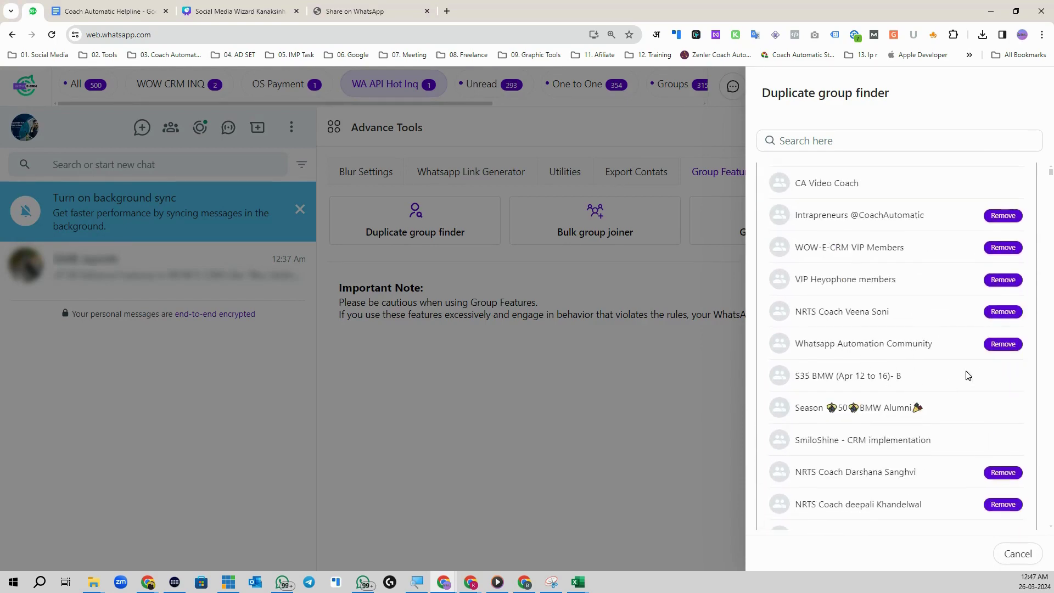
{"action": "scroll", "coordinate": [857, 340], "scroll_direction": "up", "scroll_amount": 10}
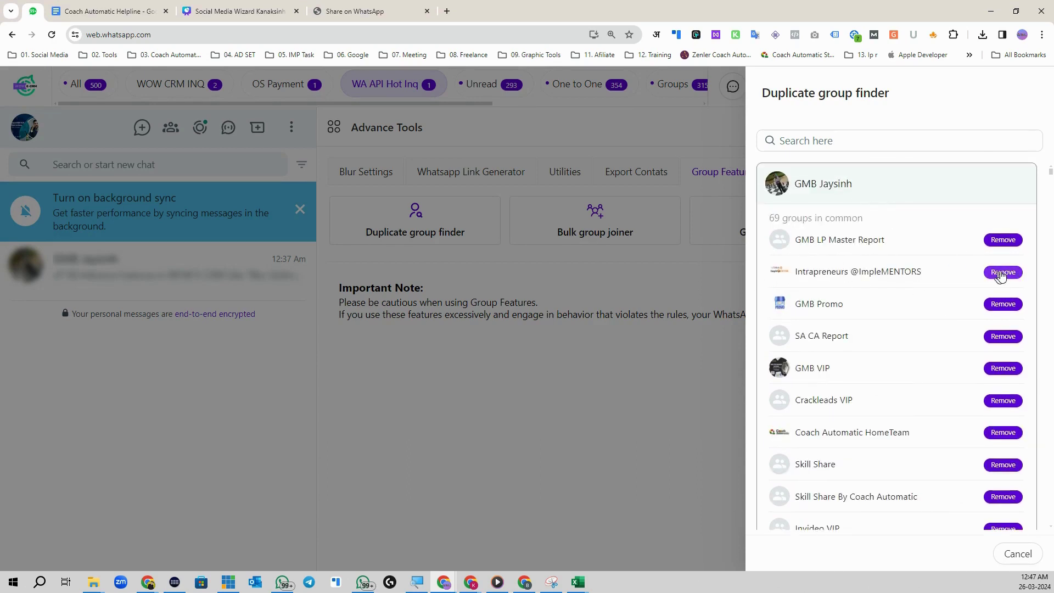
{"action": "left_click", "coordinate": [1023, 555]}
Step: Open the Bulk group joiner and inspect its group-link entry field
{"action": "left_click", "coordinate": [597, 234]}
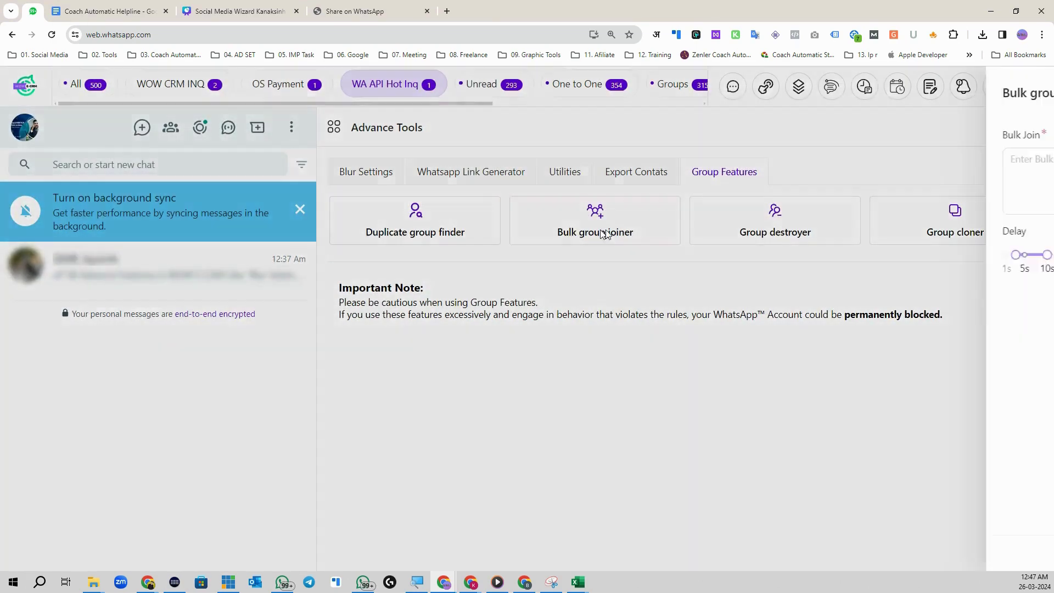
{"action": "left_click", "coordinate": [913, 200]}
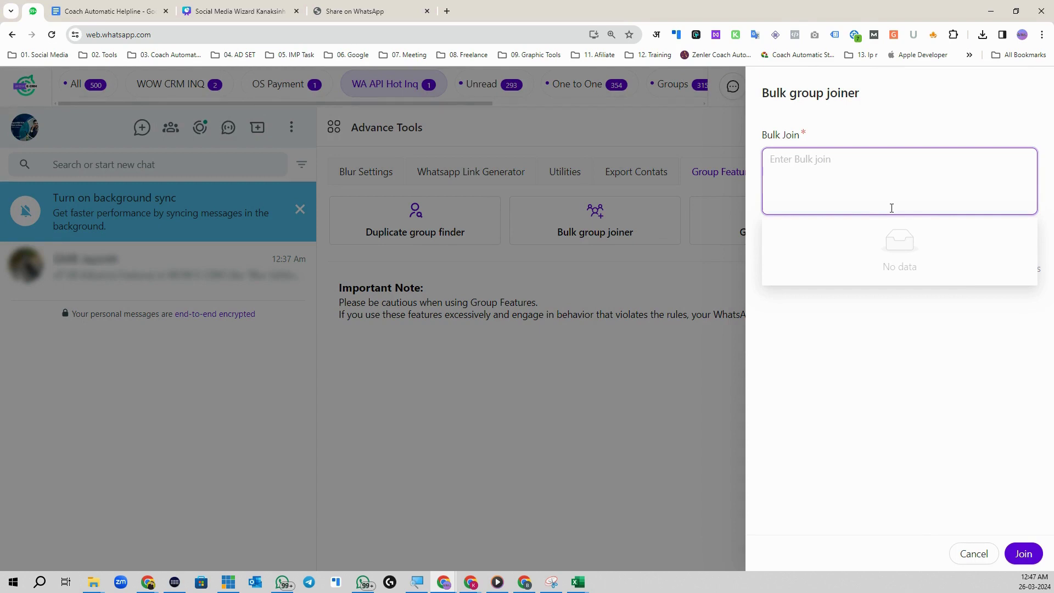
{"action": "right_click", "coordinate": [781, 162]}
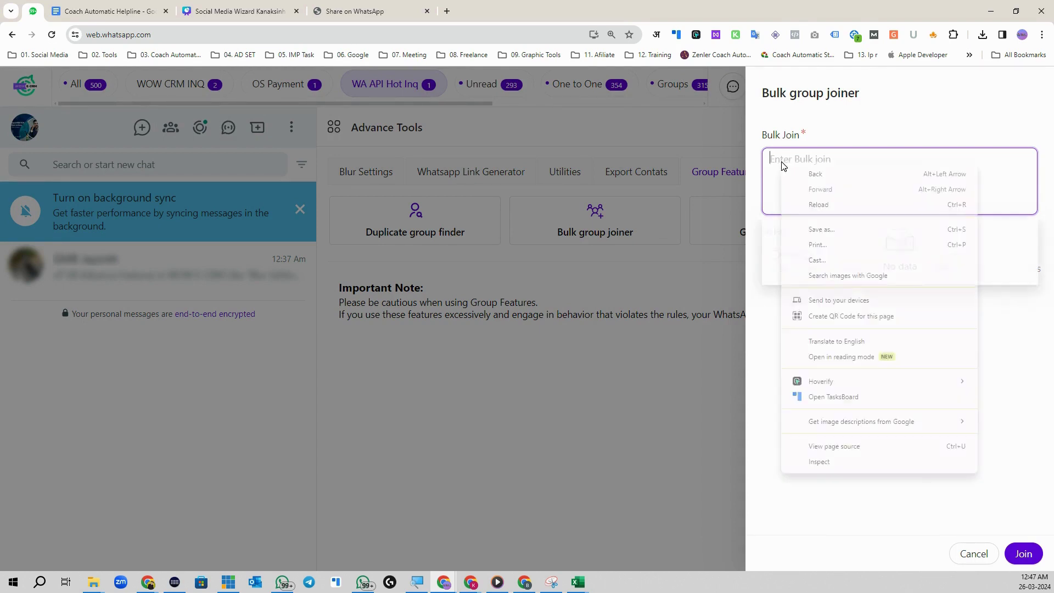
{"action": "left_click", "coordinate": [757, 152]}
{"action": "left_click", "coordinate": [846, 359]}
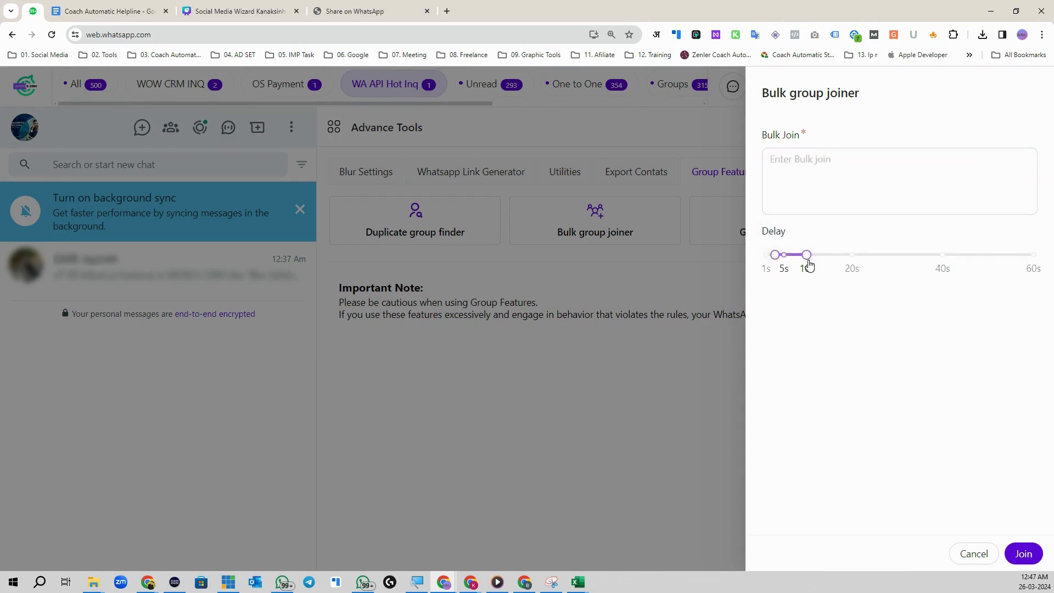
Step: Adjust the join delay sliders to about 30–60 seconds, then cancel without joining any groups
{"action": "left_click_drag", "start_coordinate": [807, 257], "coordinate": [903, 259]}
{"action": "left_click_drag", "start_coordinate": [768, 262], "coordinate": [830, 258]}
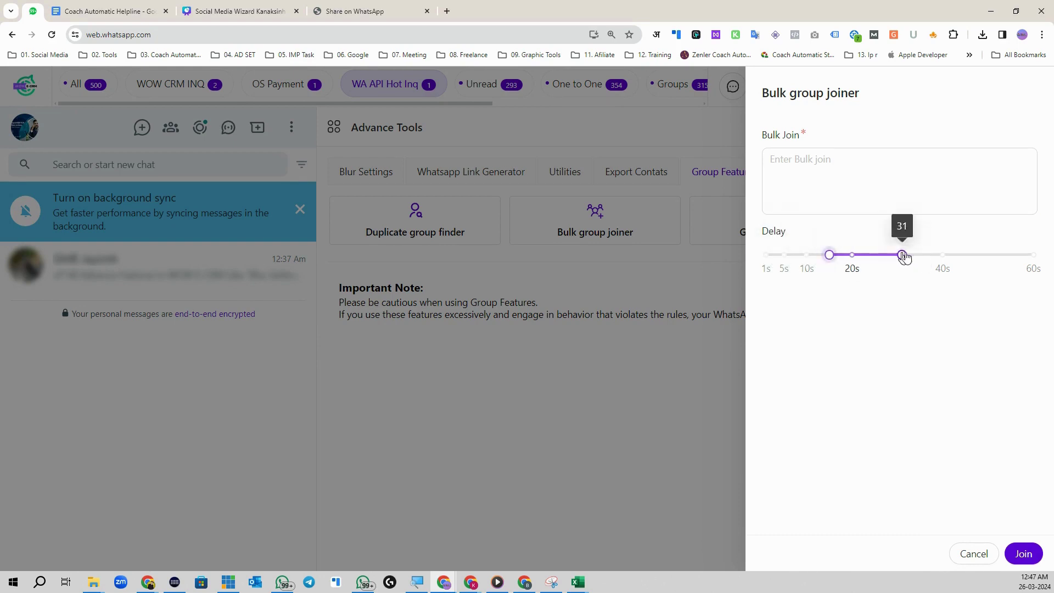
{"action": "left_click_drag", "start_coordinate": [903, 255], "coordinate": [1034, 255]}
{"action": "left_click_drag", "start_coordinate": [831, 256], "coordinate": [893, 256]}
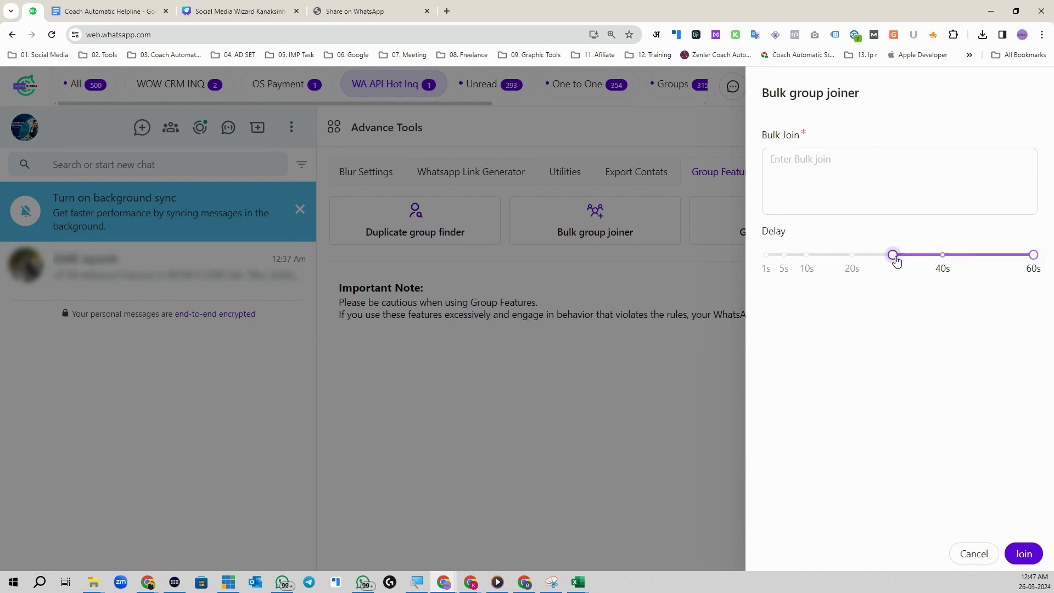
{"action": "mouse_move", "coordinate": [1035, 259]}
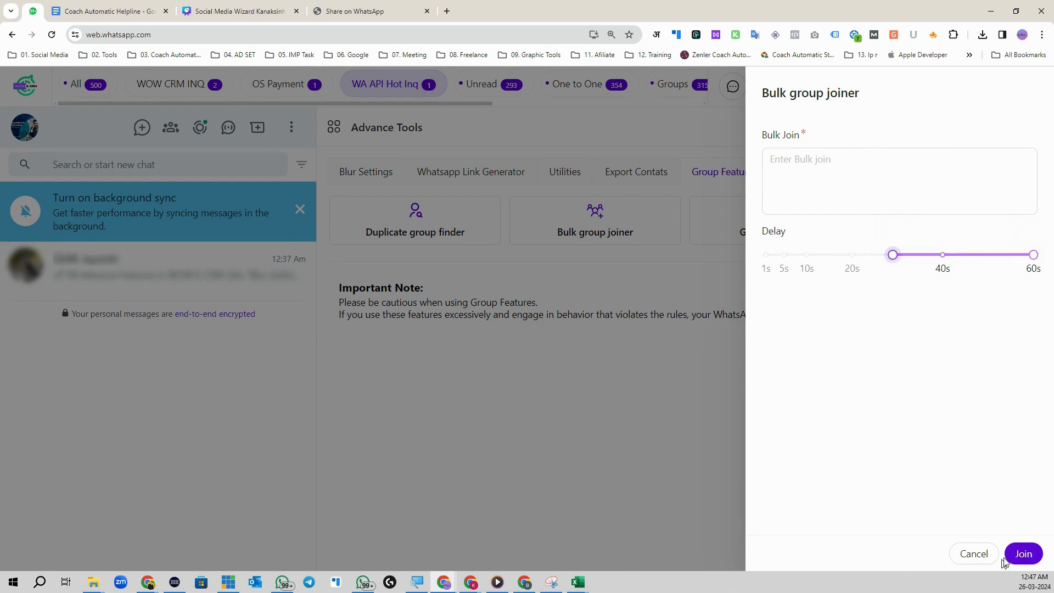
{"action": "left_click", "coordinate": [841, 184]}
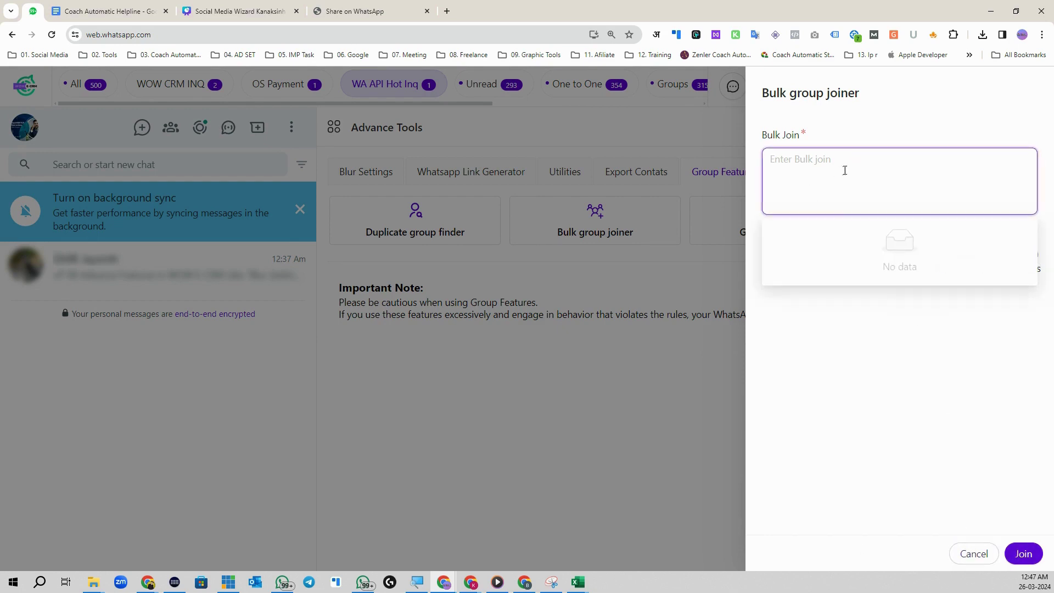
{"action": "left_click", "coordinate": [973, 554]}
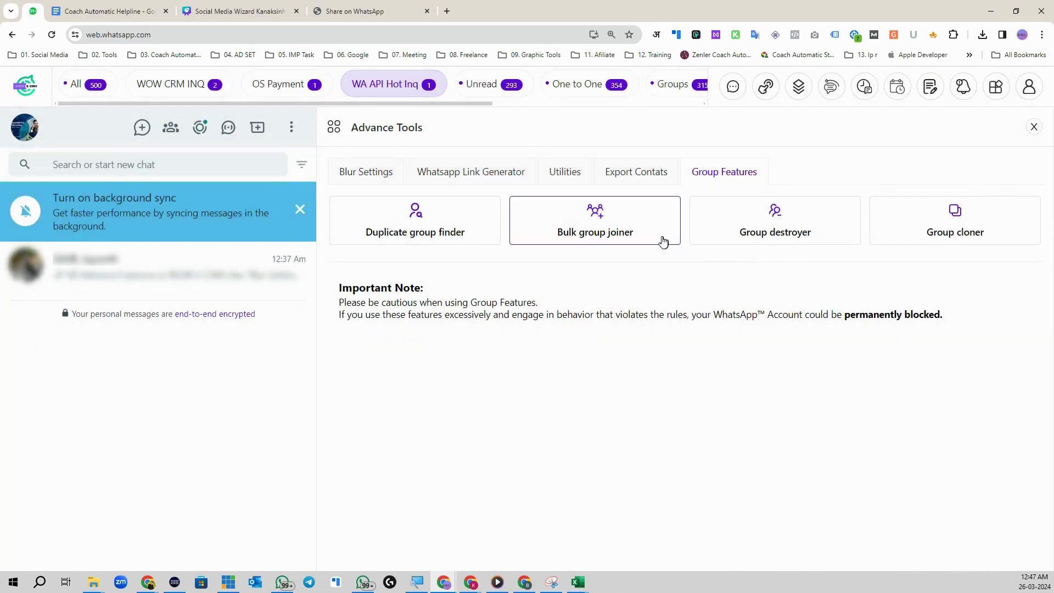
{"action": "left_click", "coordinate": [774, 236]}
{"action": "left_click", "coordinate": [815, 158]}
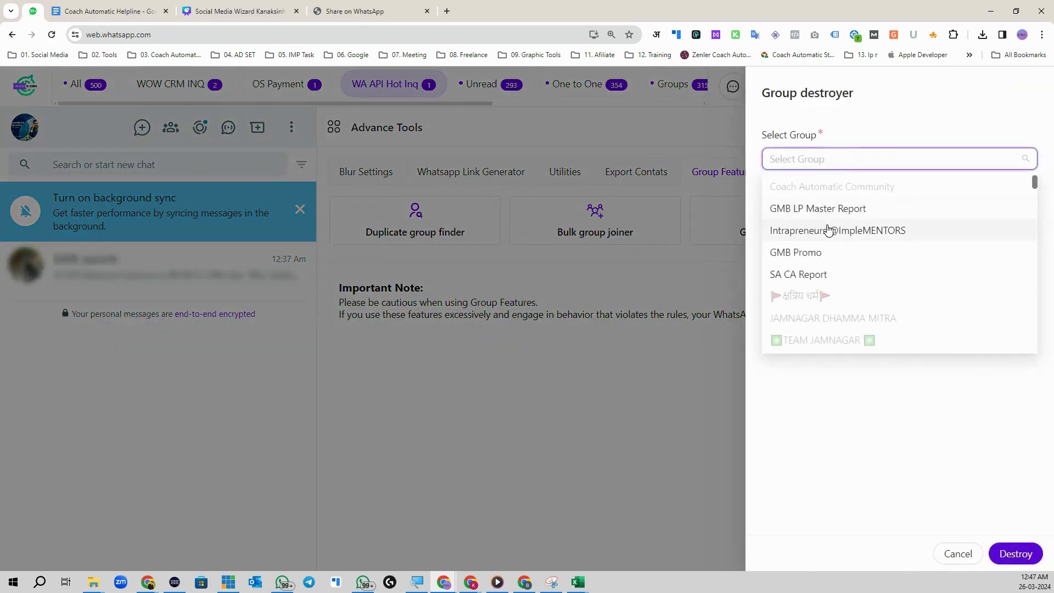
{"action": "left_click", "coordinate": [829, 276]}
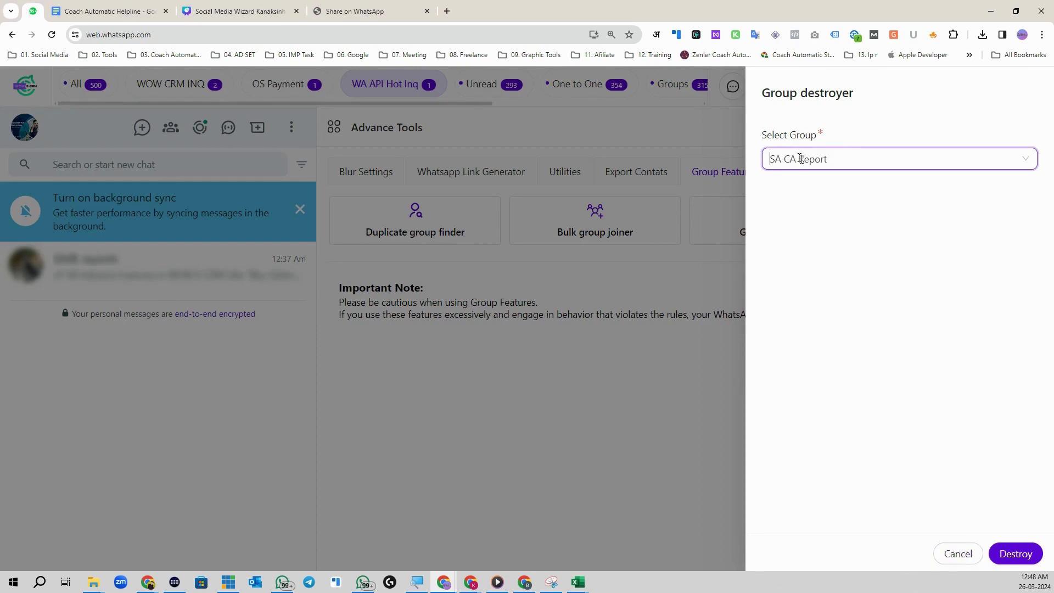
{"action": "left_click", "coordinate": [957, 555]}
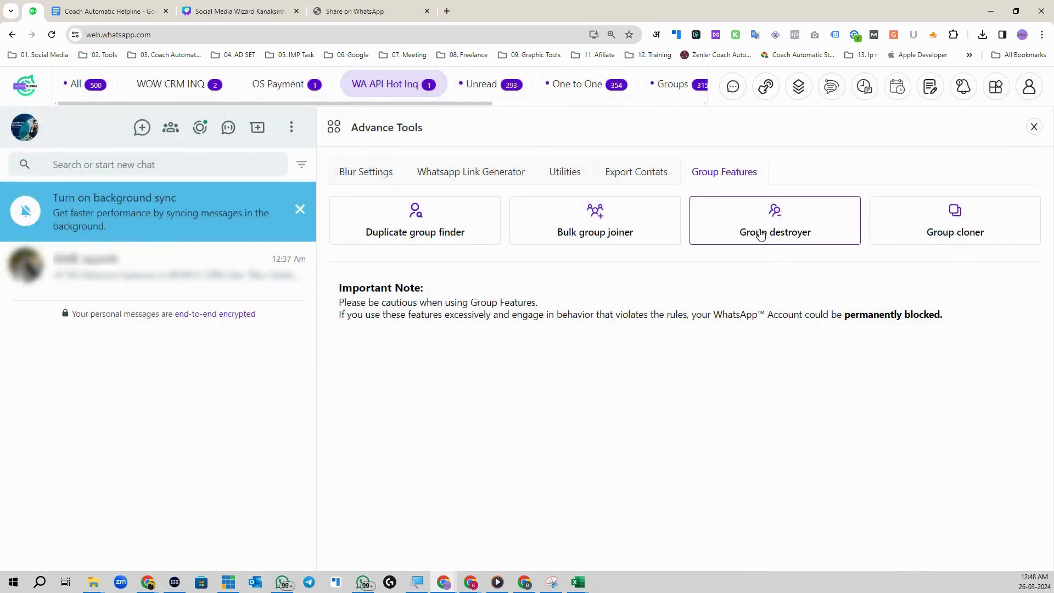
{"action": "left_click", "coordinate": [954, 232]}
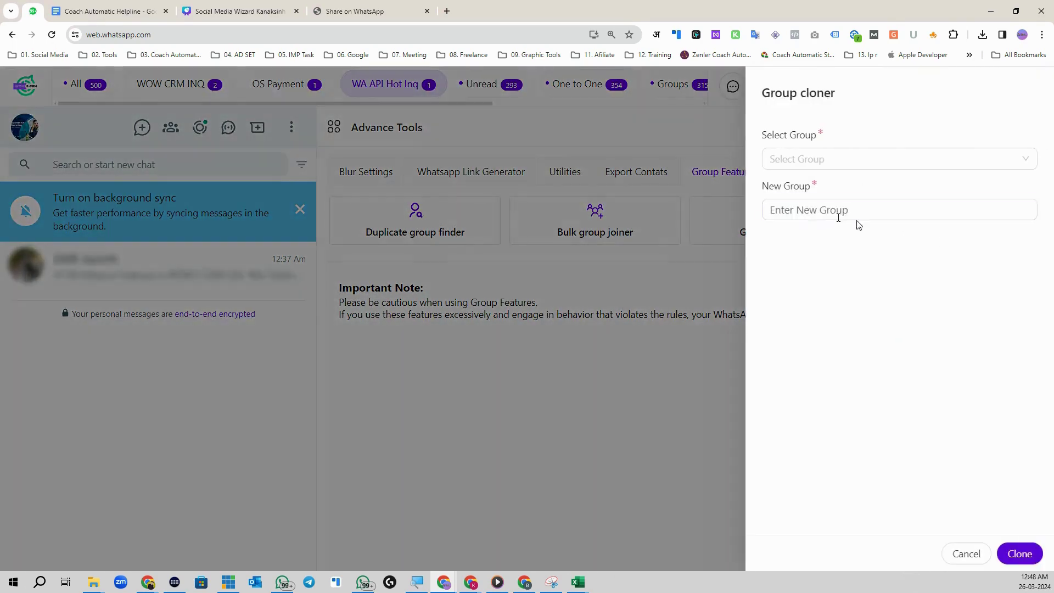
{"action": "left_click", "coordinate": [800, 159]}
{"action": "left_click", "coordinate": [829, 189]}
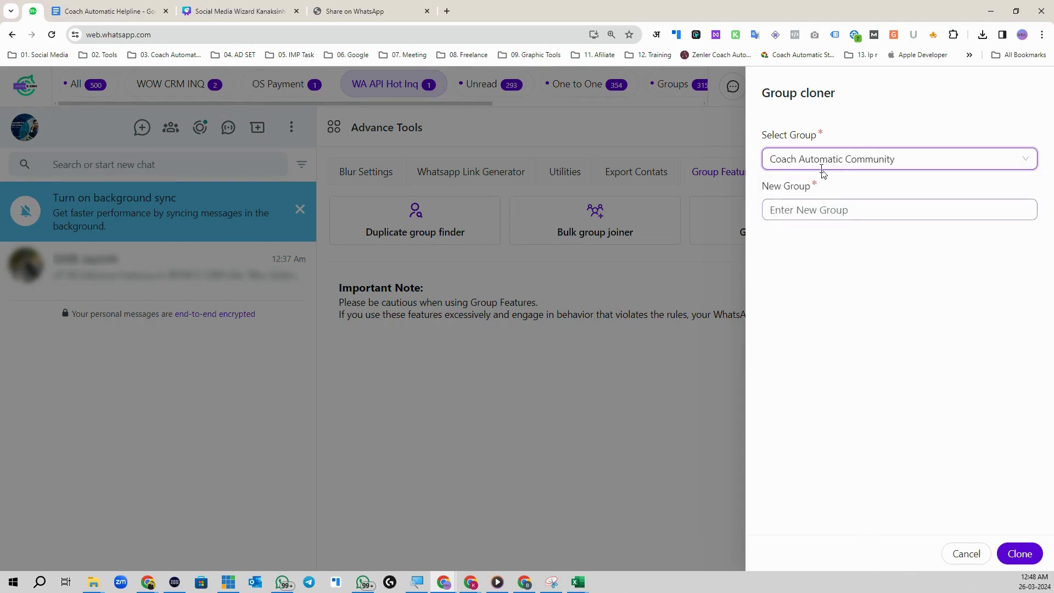
{"action": "left_click", "coordinate": [792, 219]}
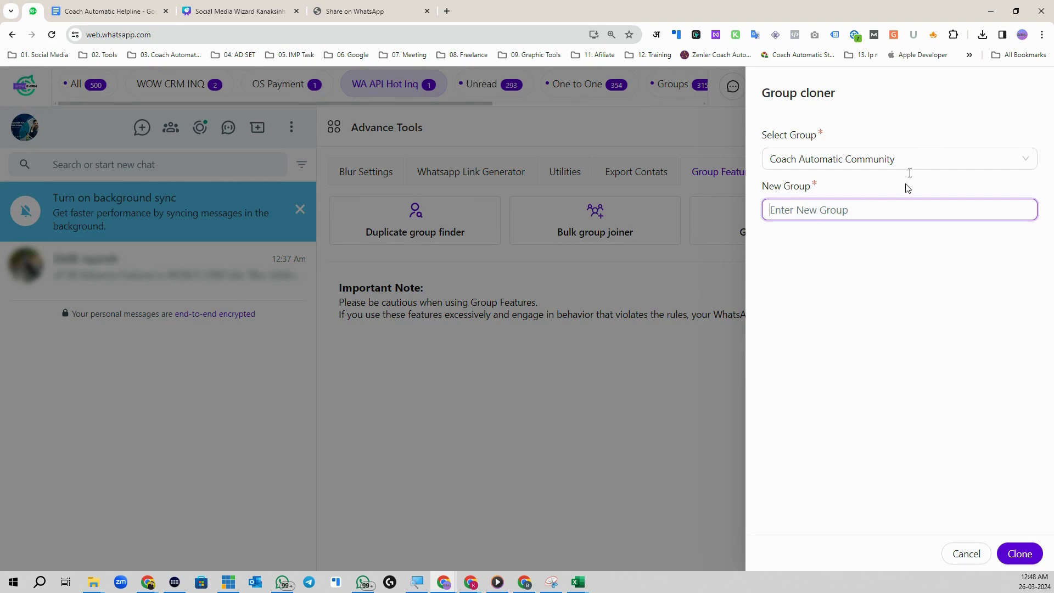
{"action": "left_click", "coordinate": [964, 553]}
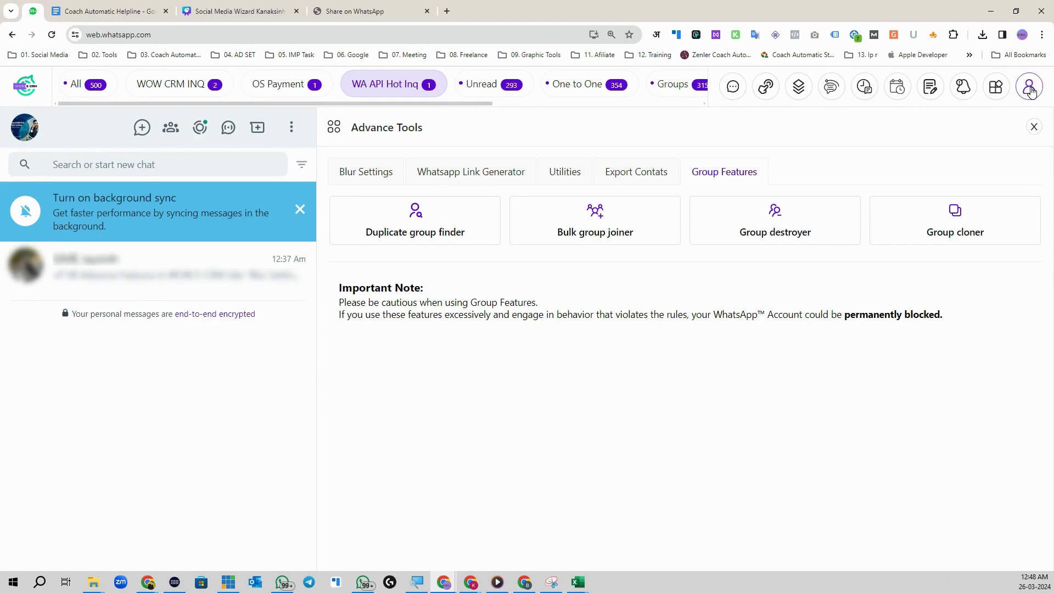
Step: Open Modules Setting and view the CRM Custom Attributes list, from Full Name to Tags
{"action": "left_click", "coordinate": [996, 86]}
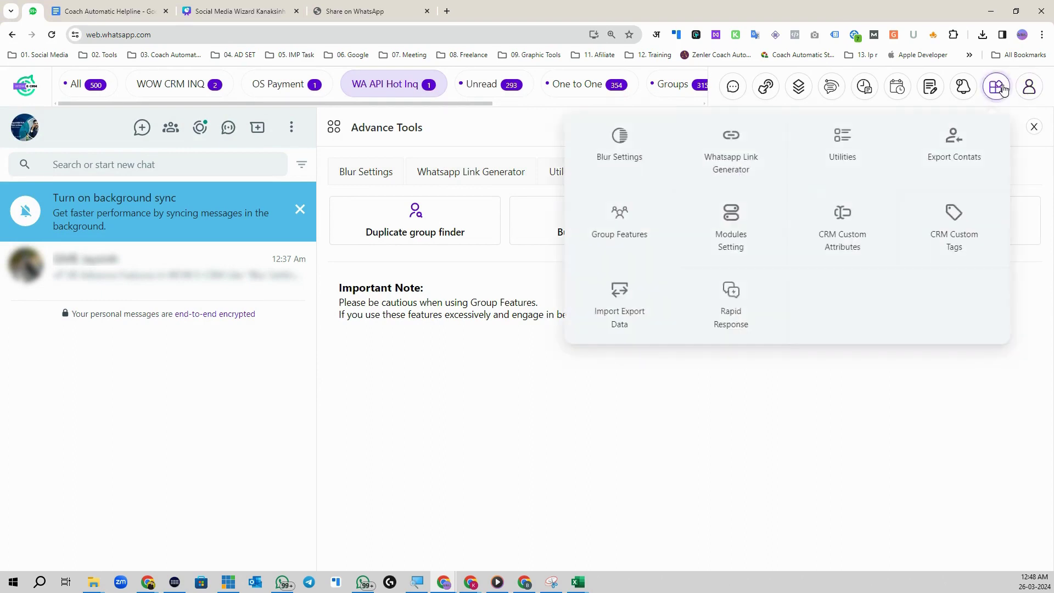
{"action": "left_click", "coordinate": [732, 223]}
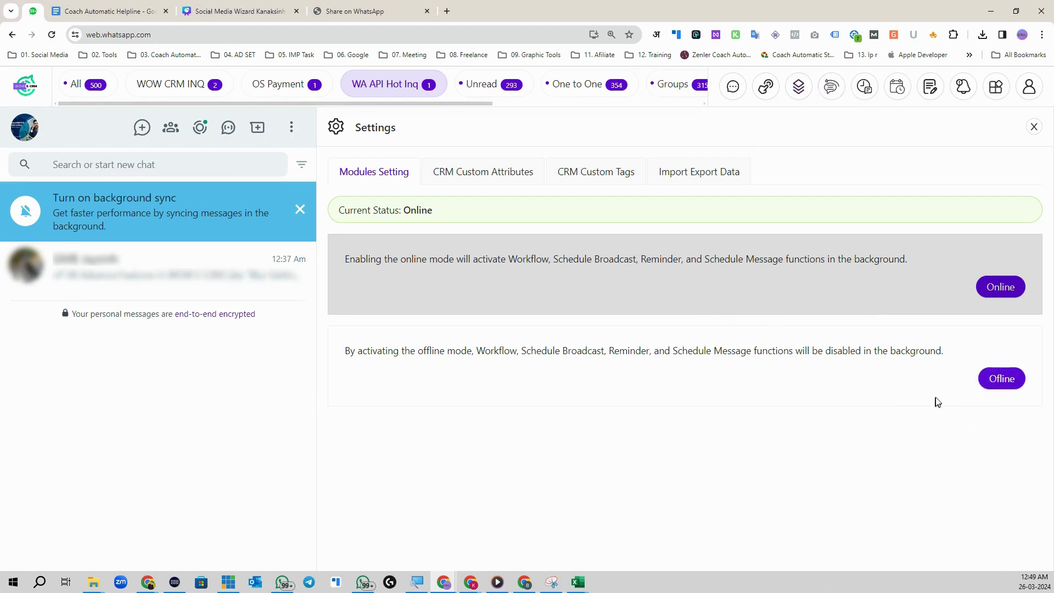
{"action": "left_click", "coordinate": [464, 175]}
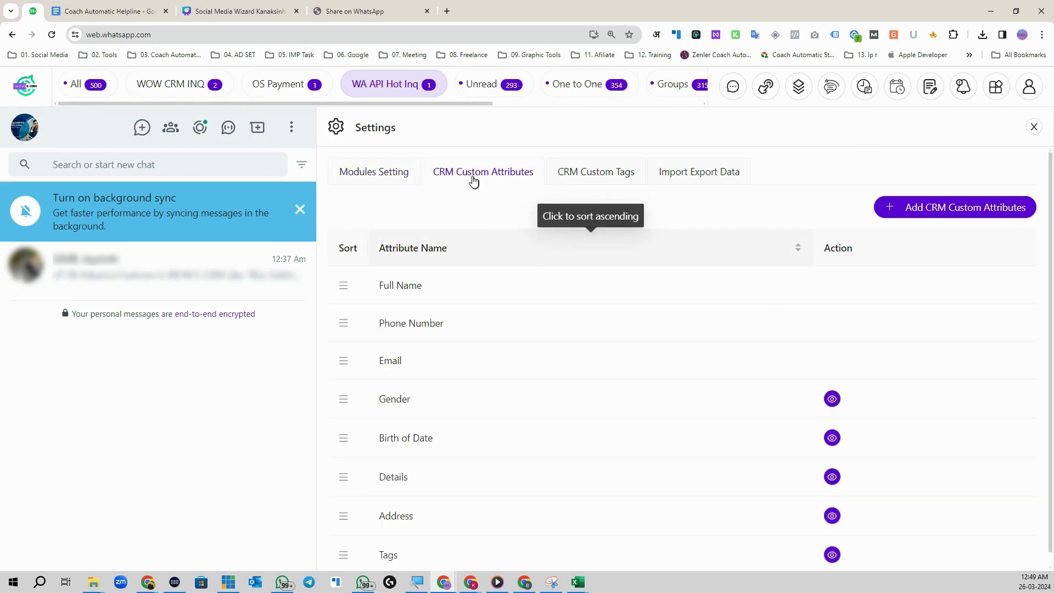
{"action": "scroll", "coordinate": [533, 429], "scroll_direction": "down", "scroll_amount": 1}
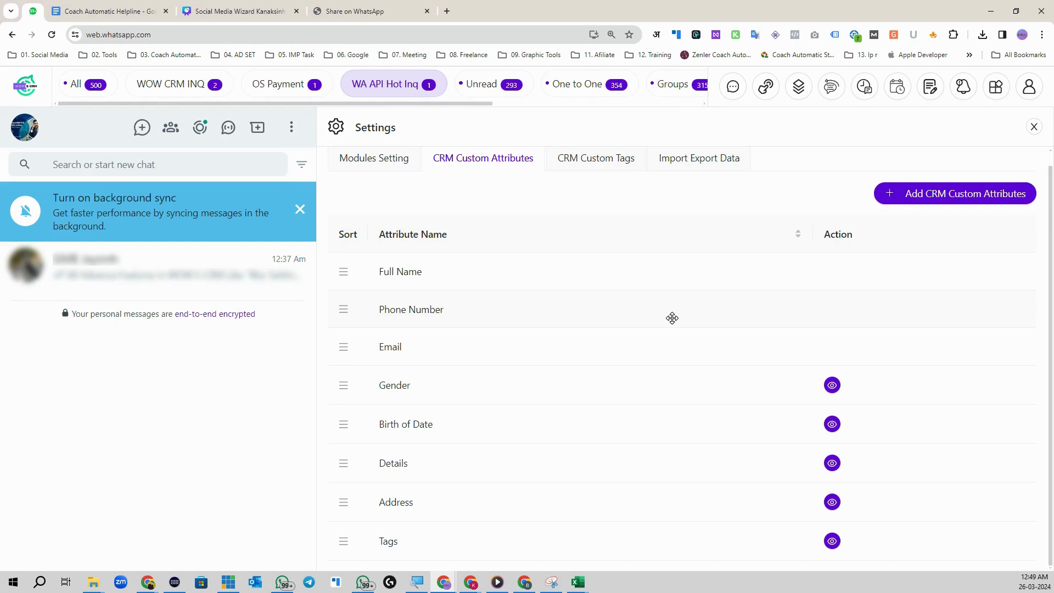
Step: Create and save a Plain Text CRM attribute named 'Number Of Employees'
{"action": "left_click", "coordinate": [934, 198]}
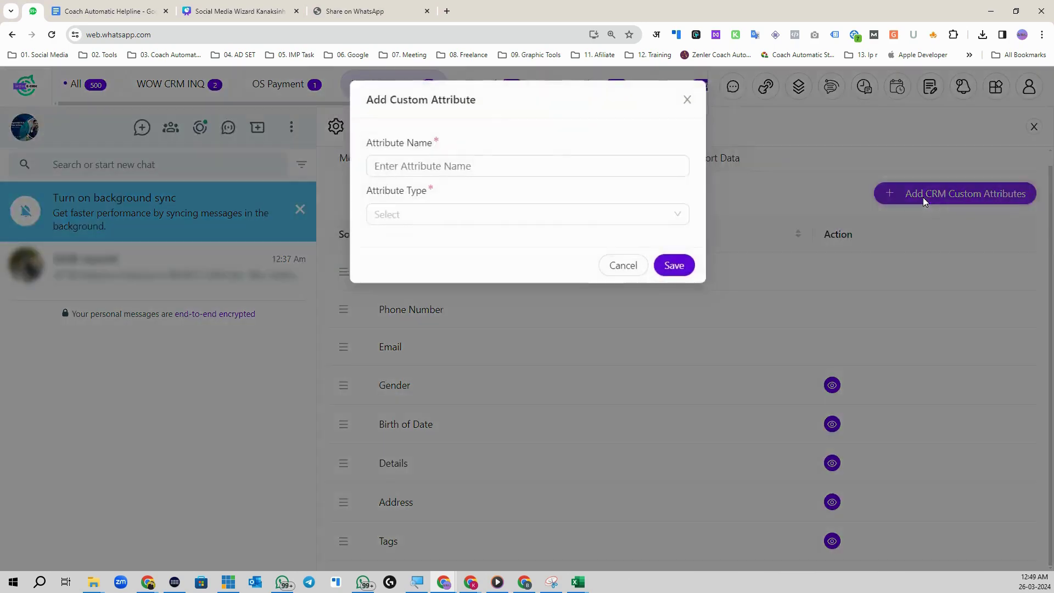
{"action": "left_click", "coordinate": [448, 165]}
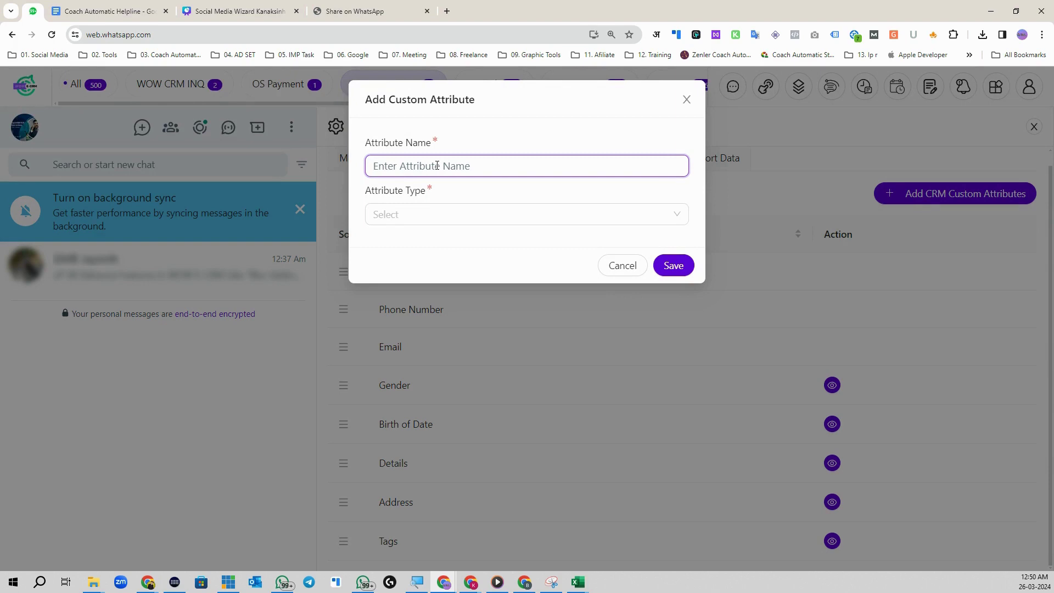
{"action": "type", "text": "Number Of Emplow"}
{"action": "key", "text": "BackSpace"}
{"action": "type", "text": "yees"}
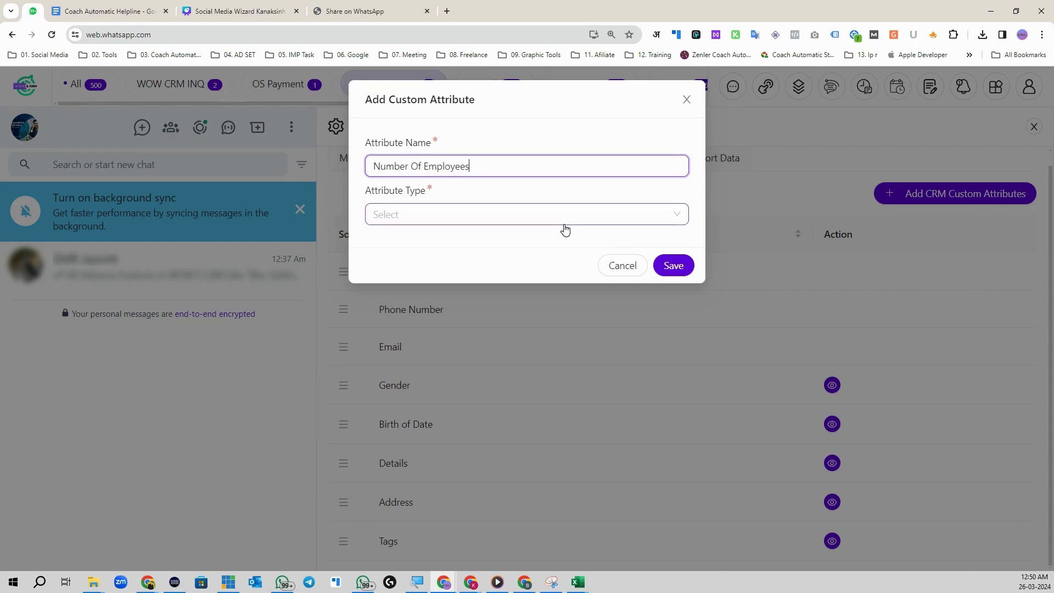
{"action": "left_click", "coordinate": [495, 222]}
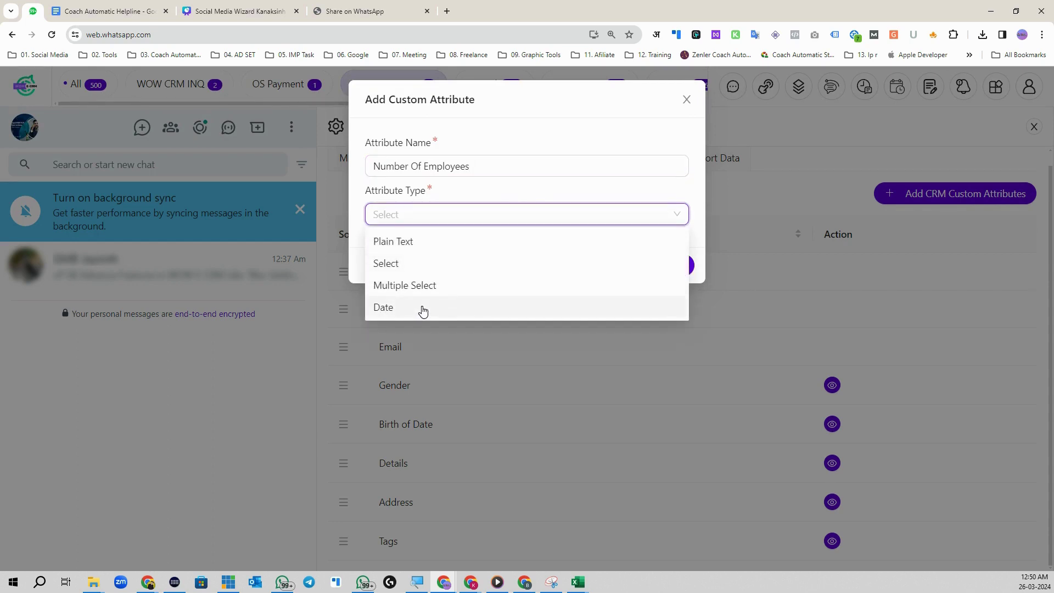
{"action": "left_click", "coordinate": [423, 245]}
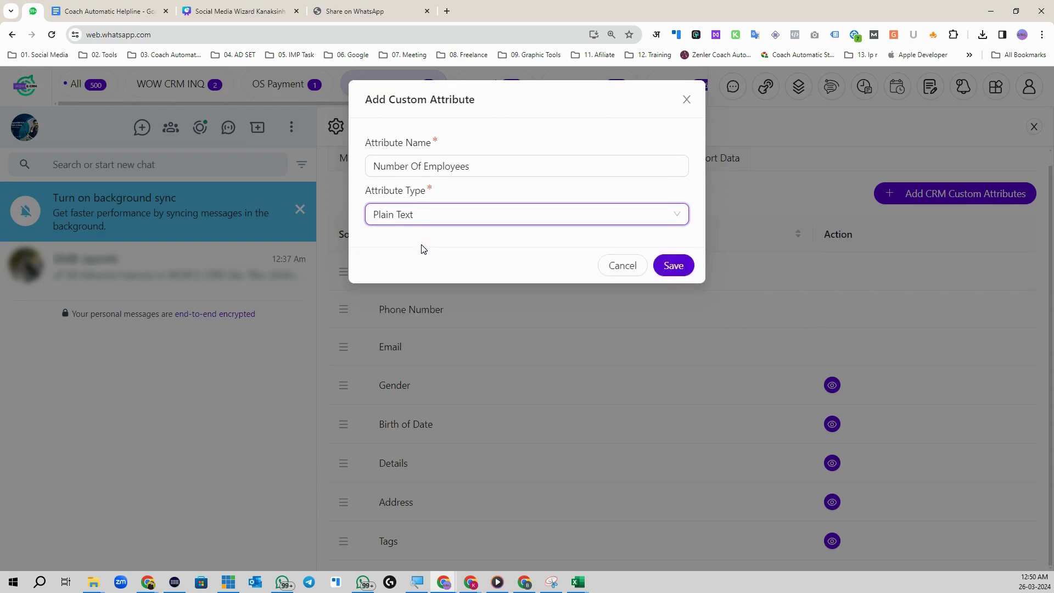
{"action": "left_click", "coordinate": [673, 265]}
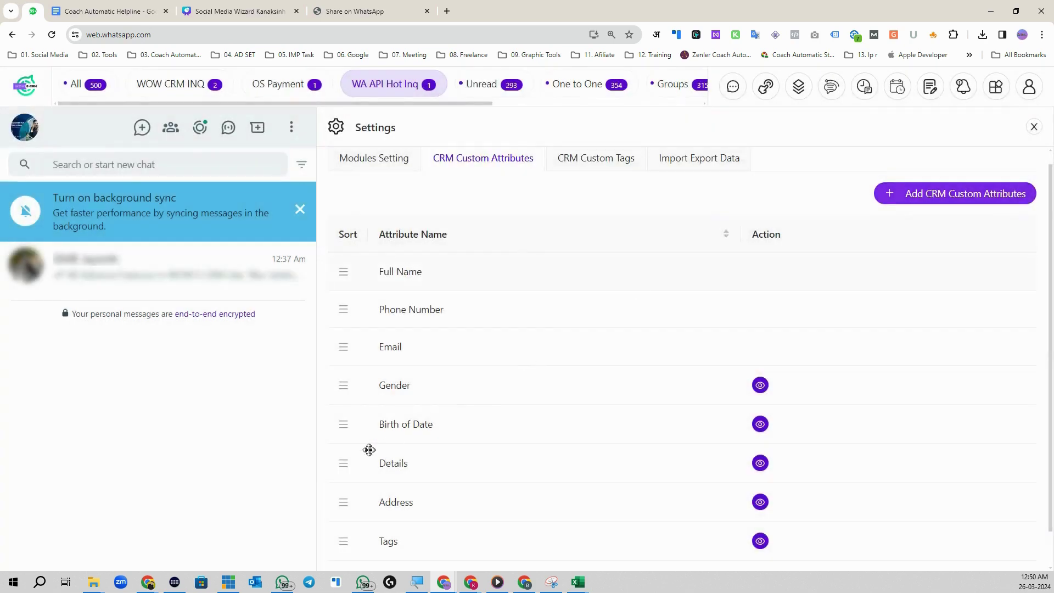
{"action": "scroll", "coordinate": [395, 483], "scroll_direction": "down", "scroll_amount": 1}
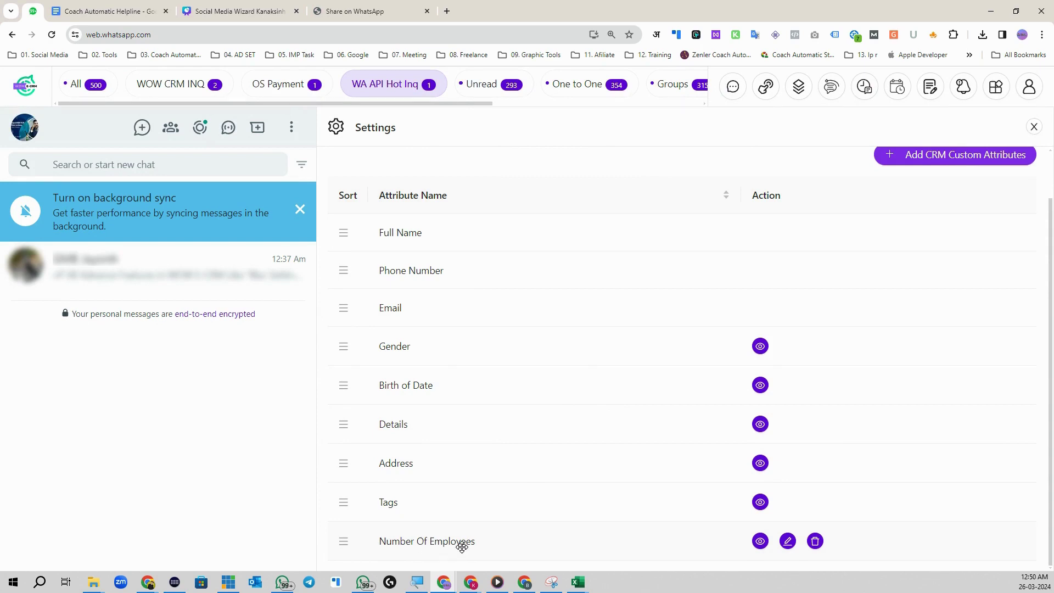
Step: Close Settings and bring up the chat contact's CRM profile details
{"action": "left_click", "coordinate": [1034, 127]}
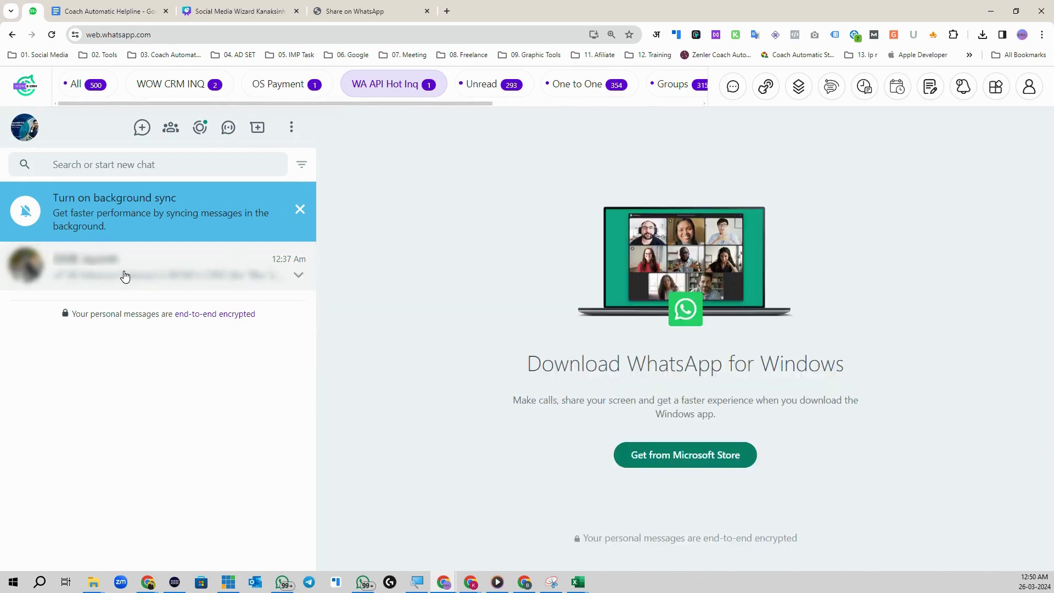
{"action": "left_click", "coordinate": [125, 276]}
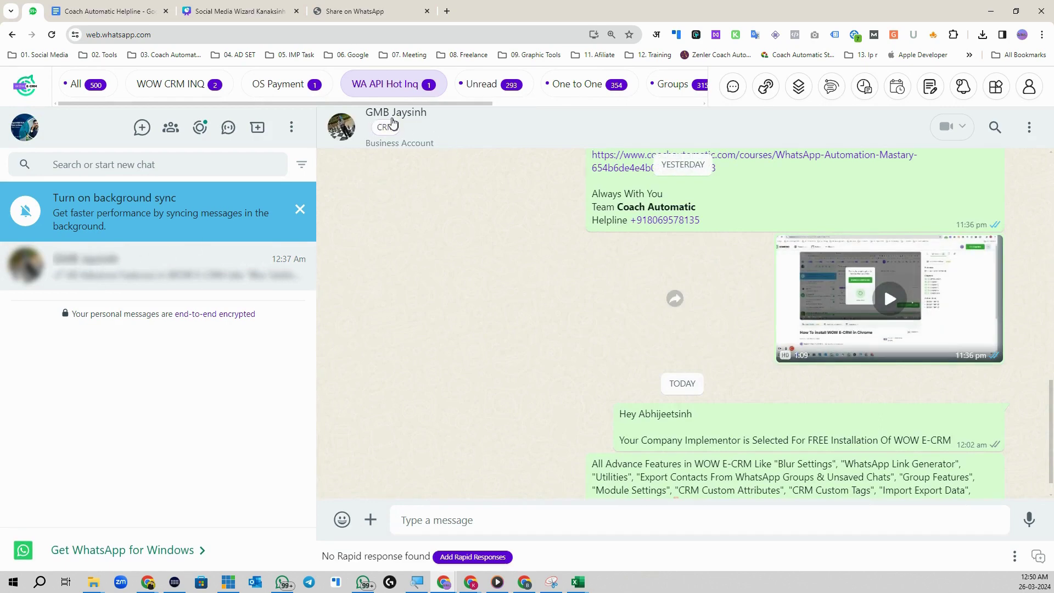
{"action": "left_click", "coordinate": [387, 129]}
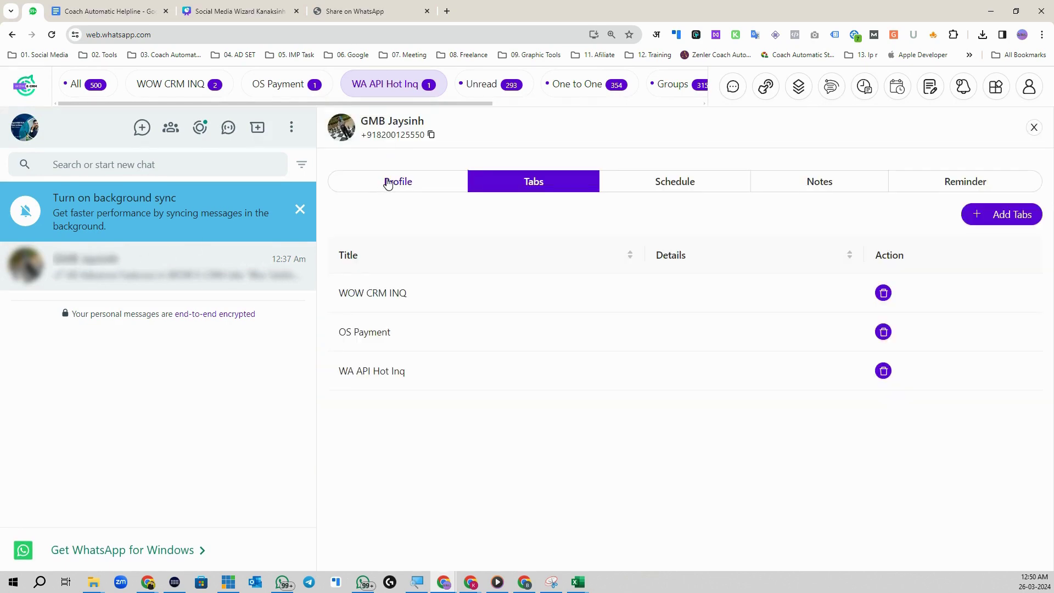
{"action": "left_click", "coordinate": [388, 183]}
{"action": "scroll", "coordinate": [452, 396], "scroll_direction": "down", "scroll_amount": 3}
{"action": "scroll", "coordinate": [475, 470], "scroll_direction": "up", "scroll_amount": 3}
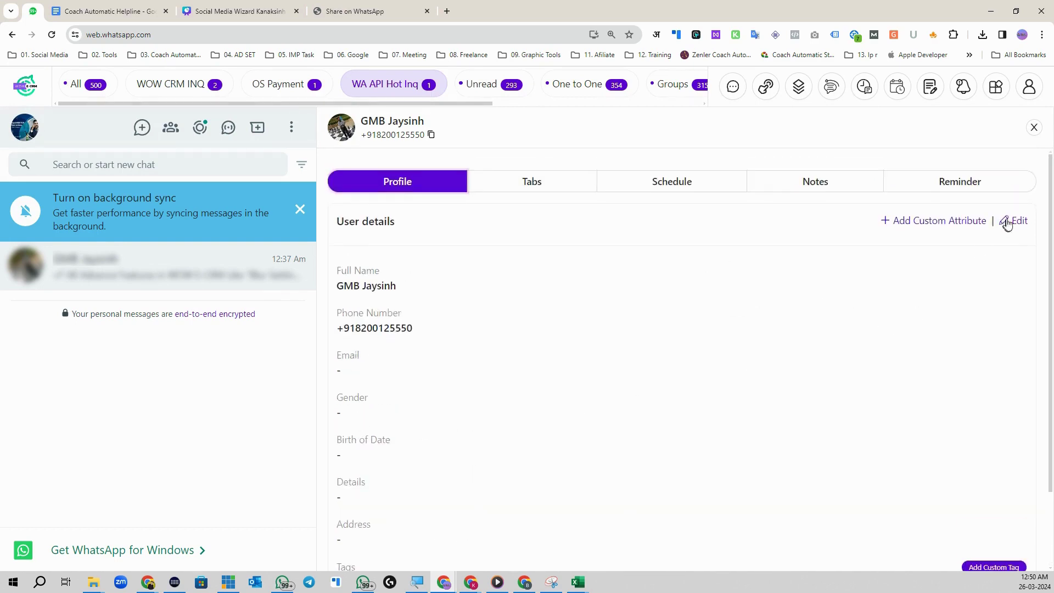
Step: Edit the profile, enter 12 in Number Of Employees, and save
{"action": "left_click", "coordinate": [1007, 223]}
{"action": "scroll", "coordinate": [416, 454], "scroll_direction": "down", "scroll_amount": 3}
{"action": "scroll", "coordinate": [430, 541], "scroll_direction": "down", "scroll_amount": 1}
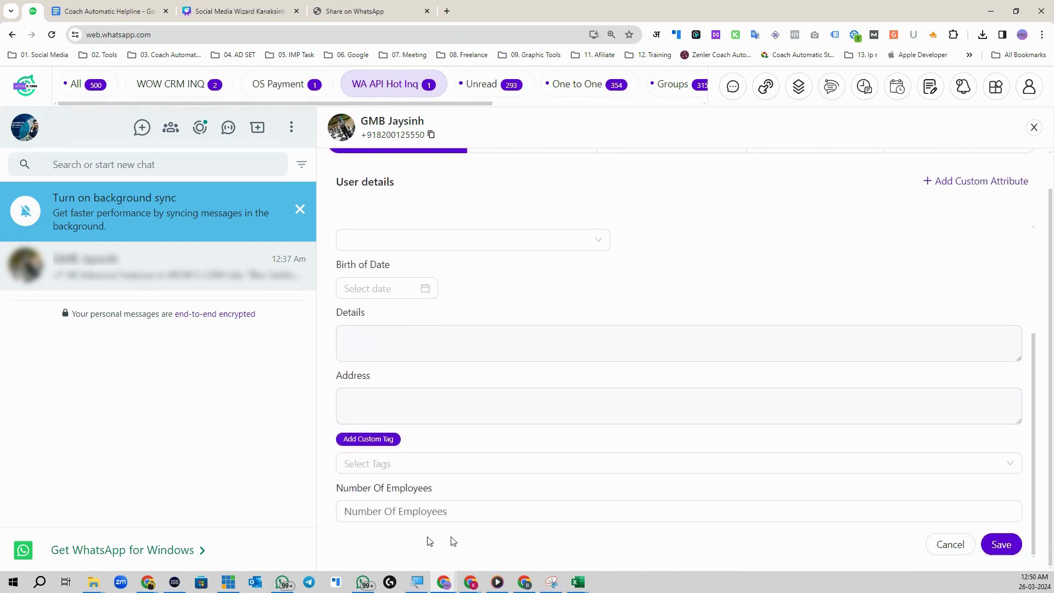
{"action": "left_click", "coordinate": [367, 487]}
{"action": "left_click", "coordinate": [384, 510]}
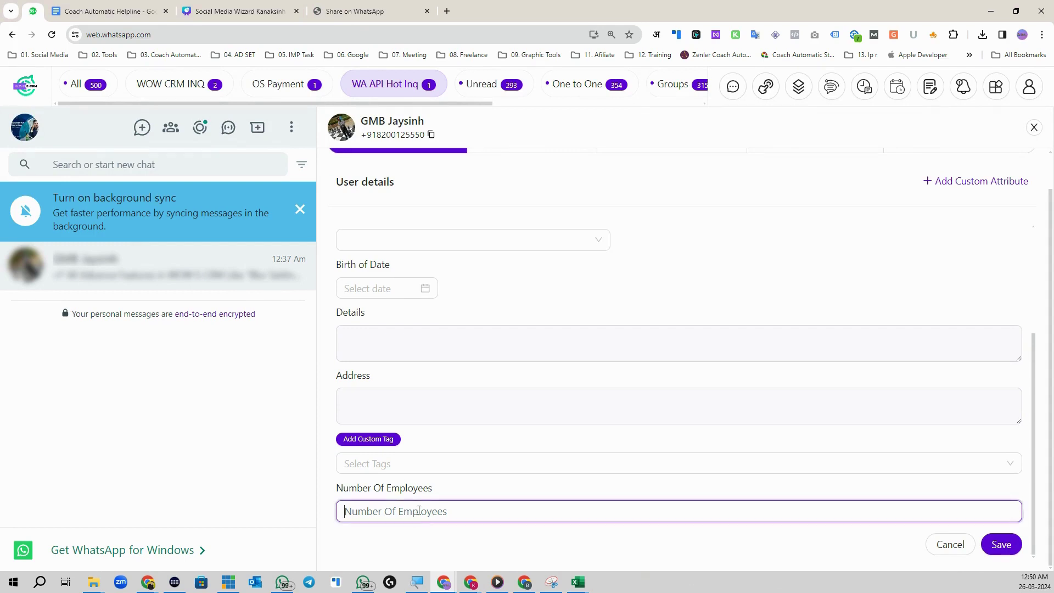
{"action": "type", "text": "12"}
{"action": "left_click", "coordinate": [1002, 543]}
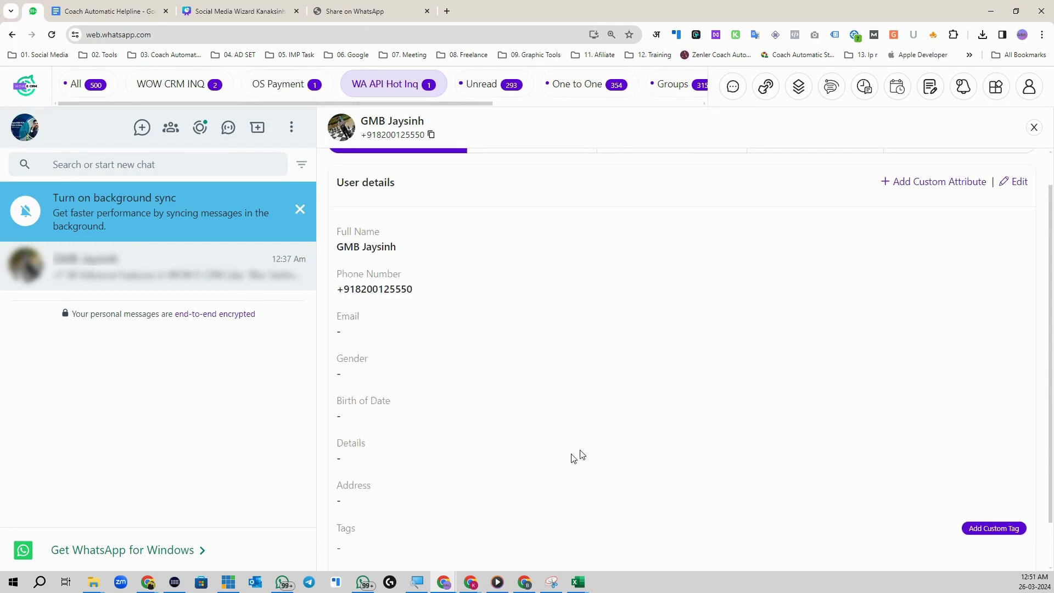
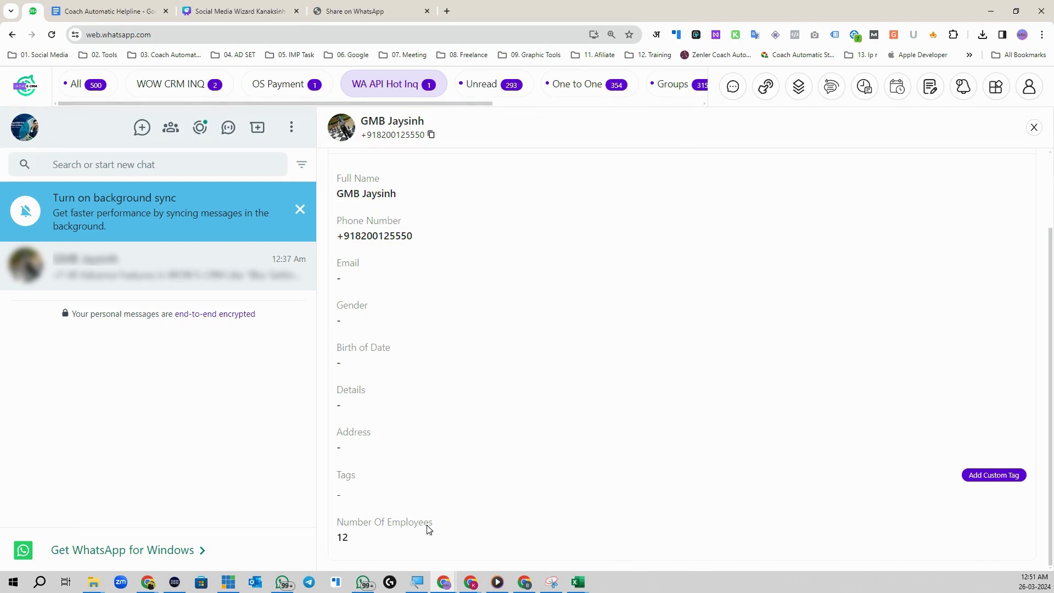
Step: Open WOW E-CRM's Settings panel on Modules Setting from the grid menu
{"action": "scroll", "coordinate": [470, 329], "scroll_direction": "up", "scroll_amount": 2}
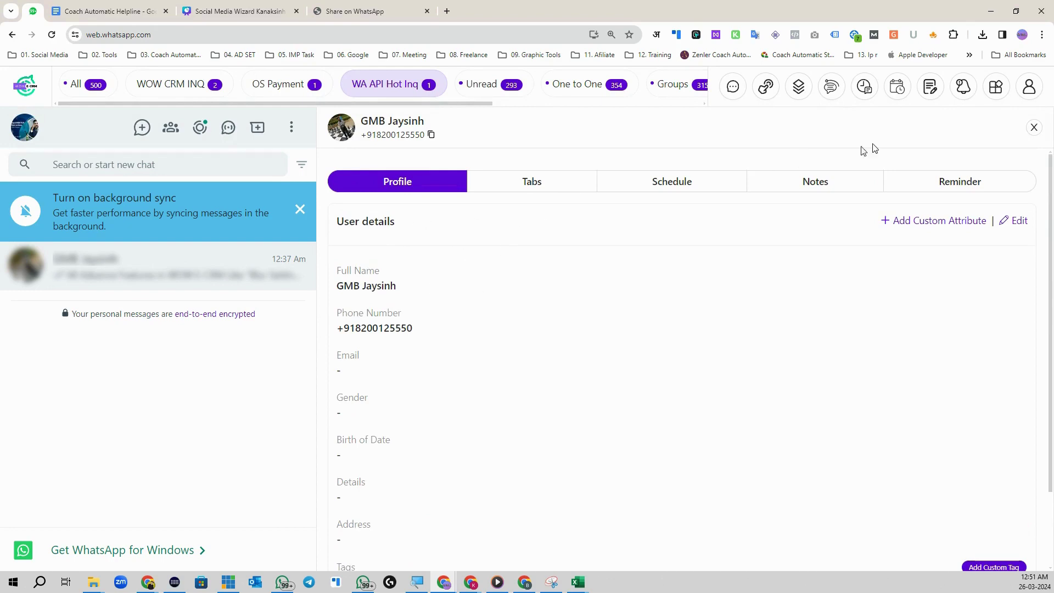
{"action": "left_click", "coordinate": [1002, 89]}
{"action": "left_click", "coordinate": [733, 224]}
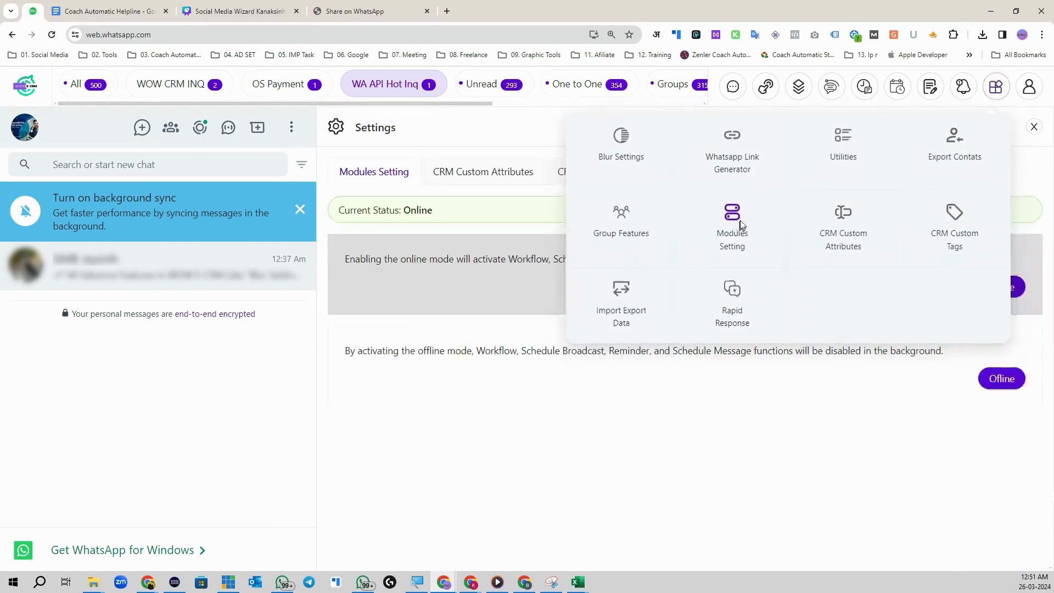
Step: Add a CRM custom tag 'Hot Inq' in green (#7cbd2e) and save it
{"action": "left_click", "coordinate": [495, 176]}
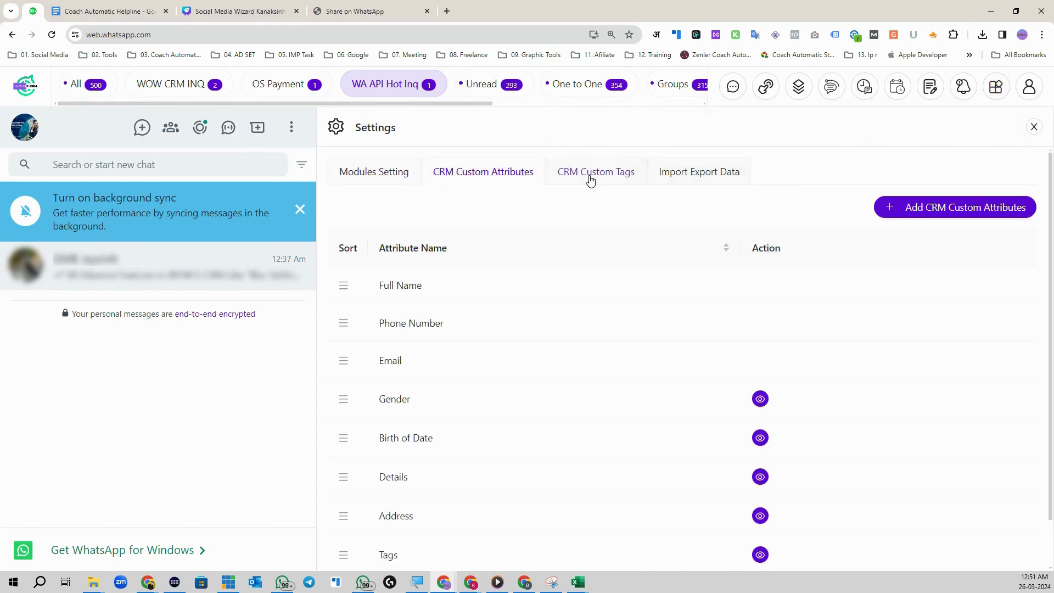
{"action": "left_click", "coordinate": [586, 175]}
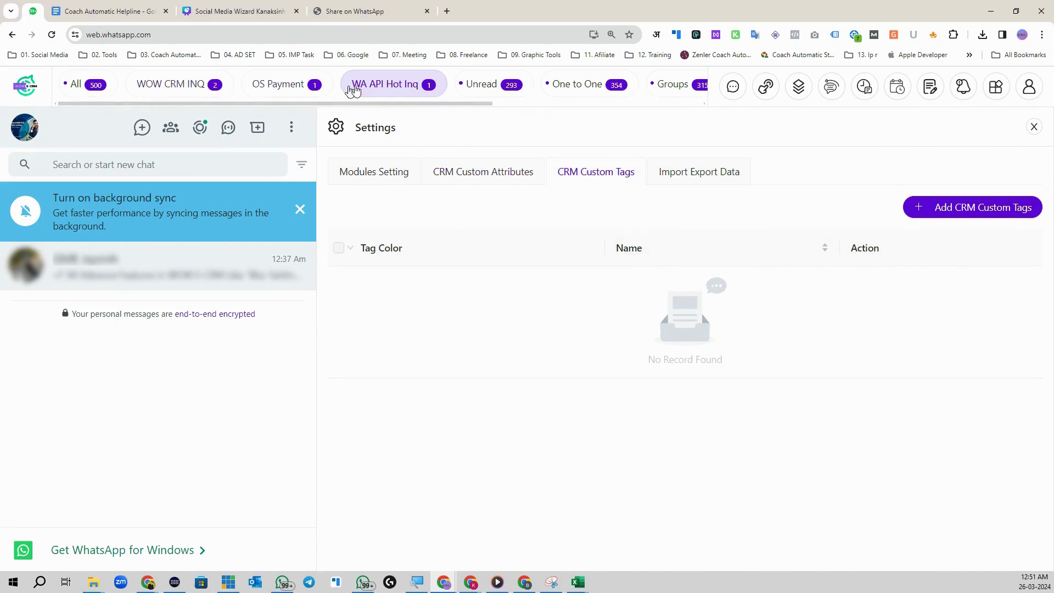
{"action": "left_click", "coordinate": [939, 212]}
{"action": "left_click", "coordinate": [400, 169]}
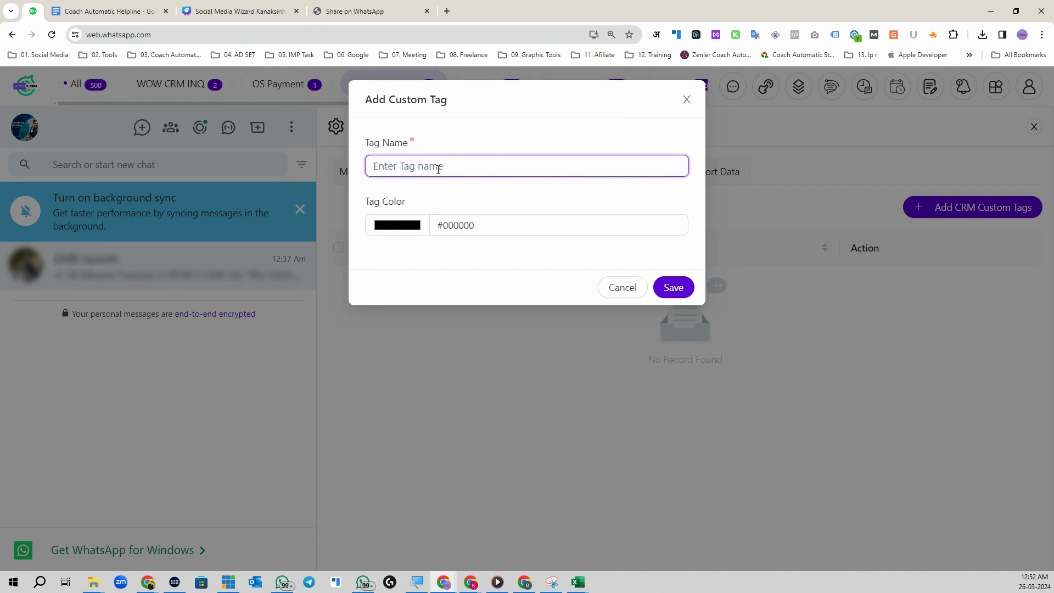
{"action": "type", "text": "Hot Inq"}
{"action": "left_click", "coordinate": [404, 228]}
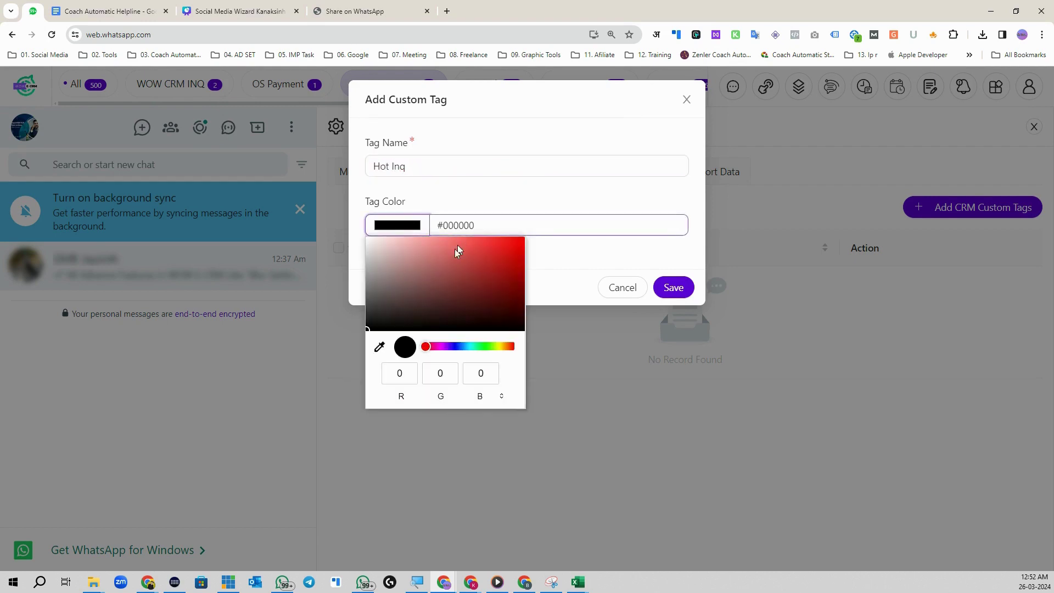
{"action": "left_click_drag", "start_coordinate": [459, 252], "coordinate": [511, 242]}
{"action": "left_click", "coordinate": [493, 346]}
{"action": "left_click", "coordinate": [673, 288]}
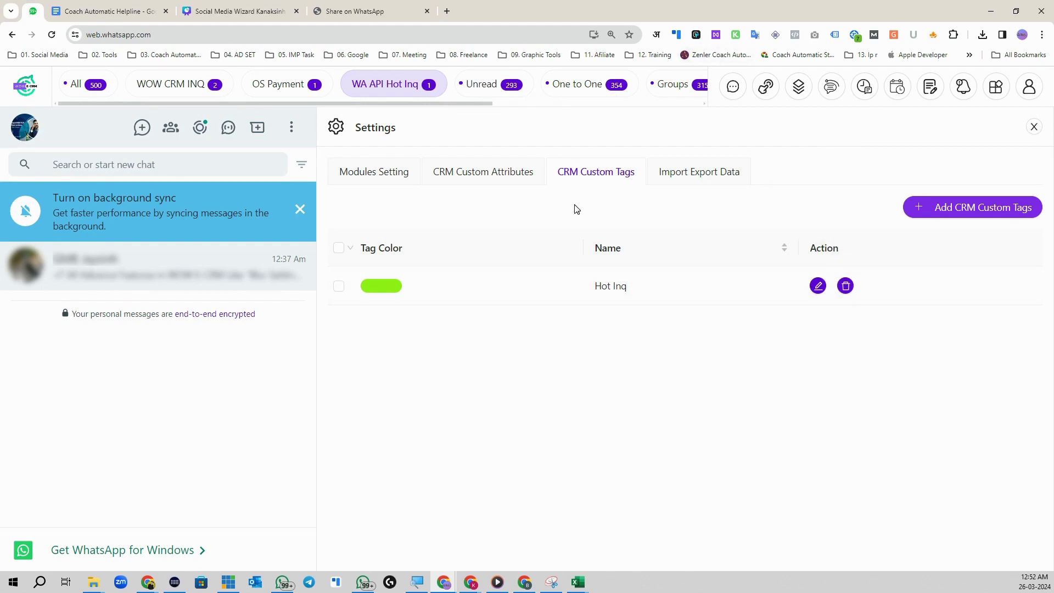
Step: Close Settings and bring up the contact's Profile details
{"action": "left_click", "coordinate": [1035, 127]}
{"action": "left_click", "coordinate": [385, 136]}
{"action": "left_click", "coordinate": [971, 220]}
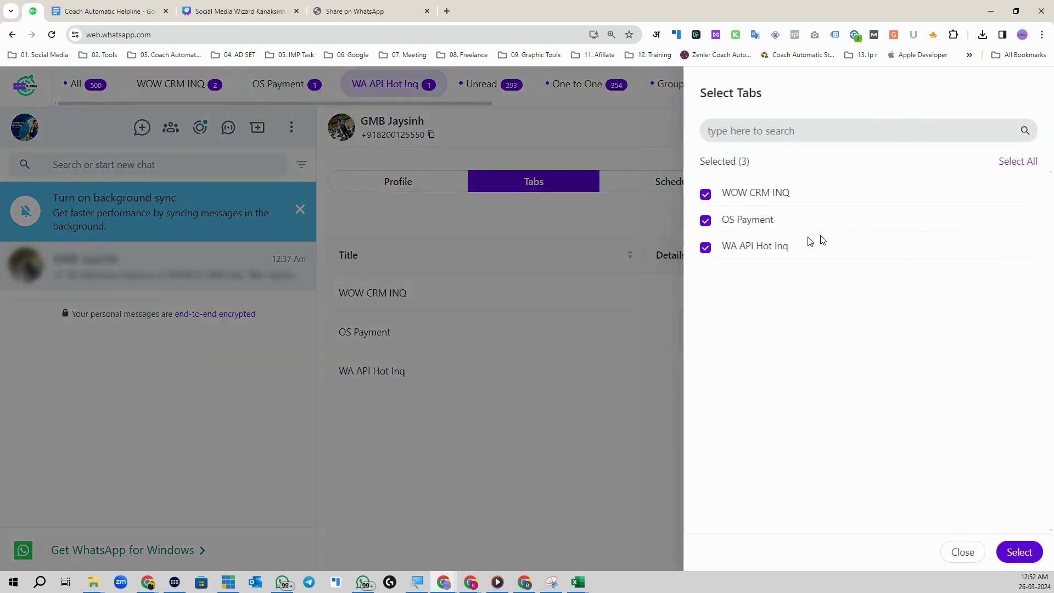
{"action": "left_click", "coordinate": [964, 554]}
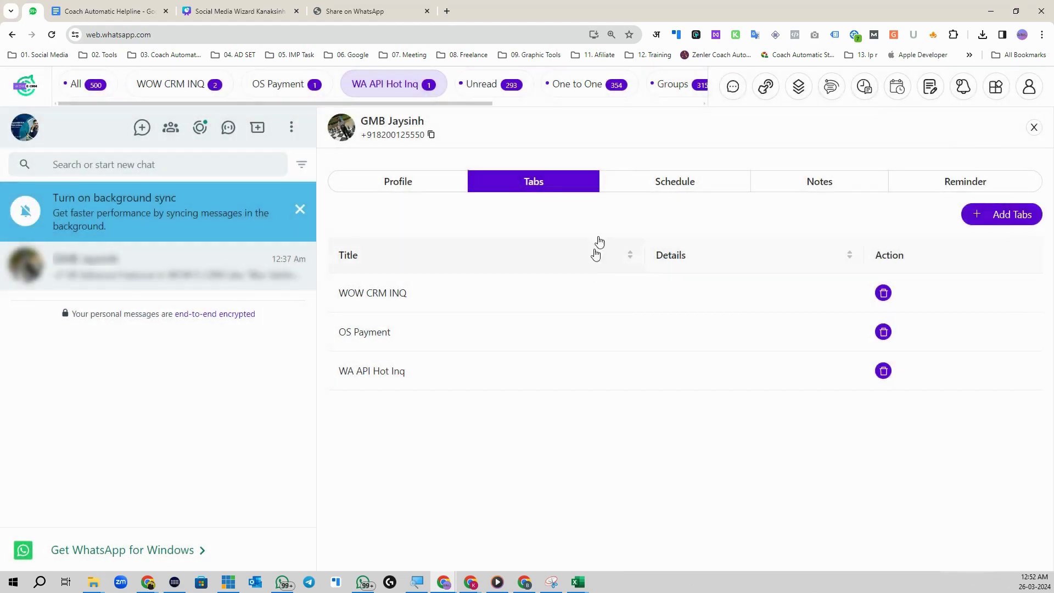
{"action": "left_click", "coordinate": [393, 187]}
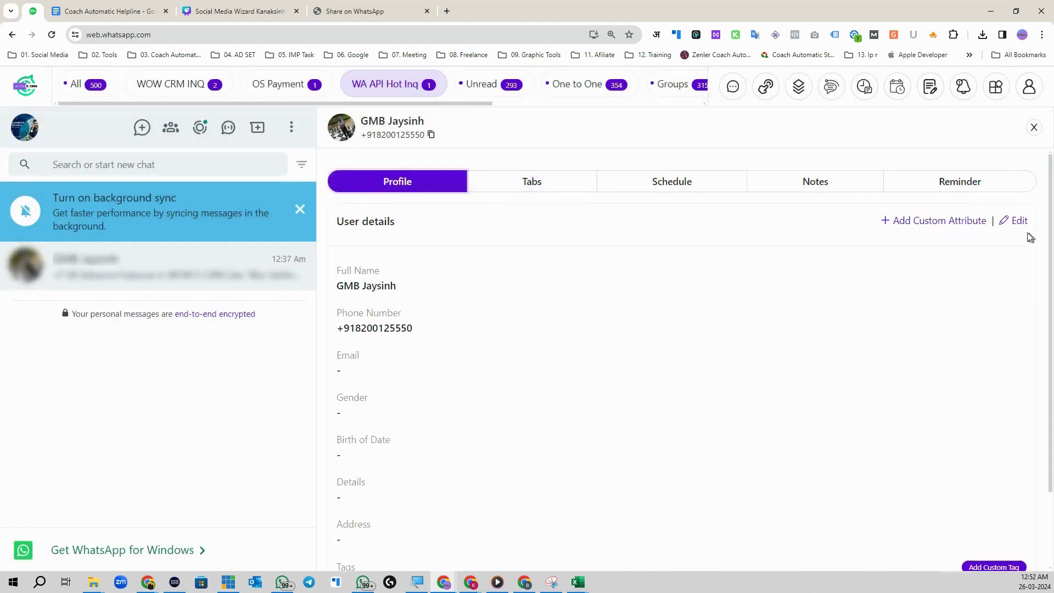
Step: Edit the contact profile, select the Hot Inq tag, and save
{"action": "left_click", "coordinate": [1005, 221]}
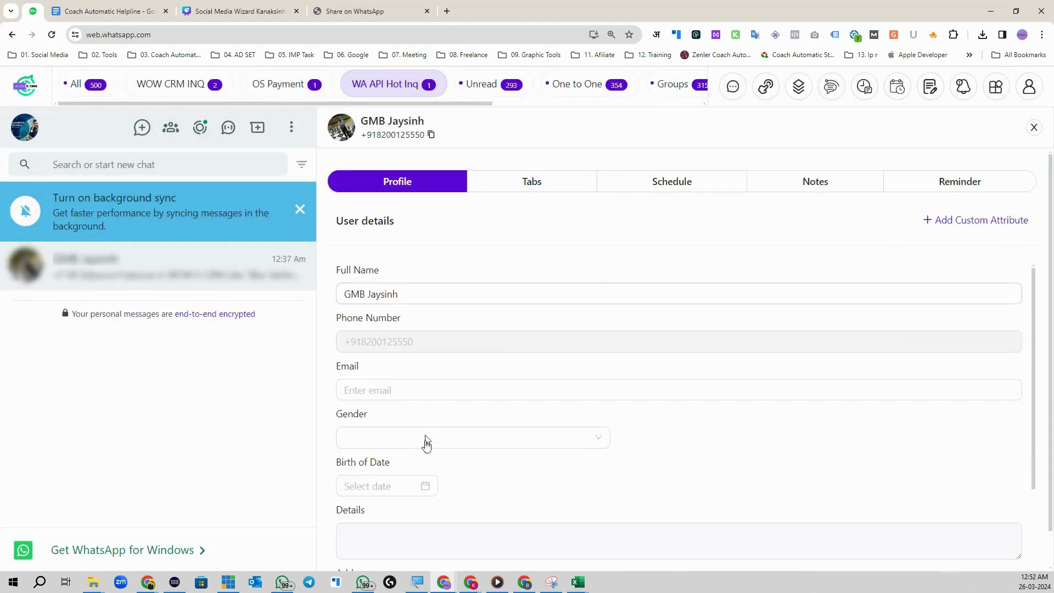
{"action": "scroll", "coordinate": [423, 418], "scroll_direction": "down", "scroll_amount": 3}
{"action": "scroll", "coordinate": [440, 466], "scroll_direction": "down", "scroll_amount": 1}
{"action": "left_click", "coordinate": [388, 464]}
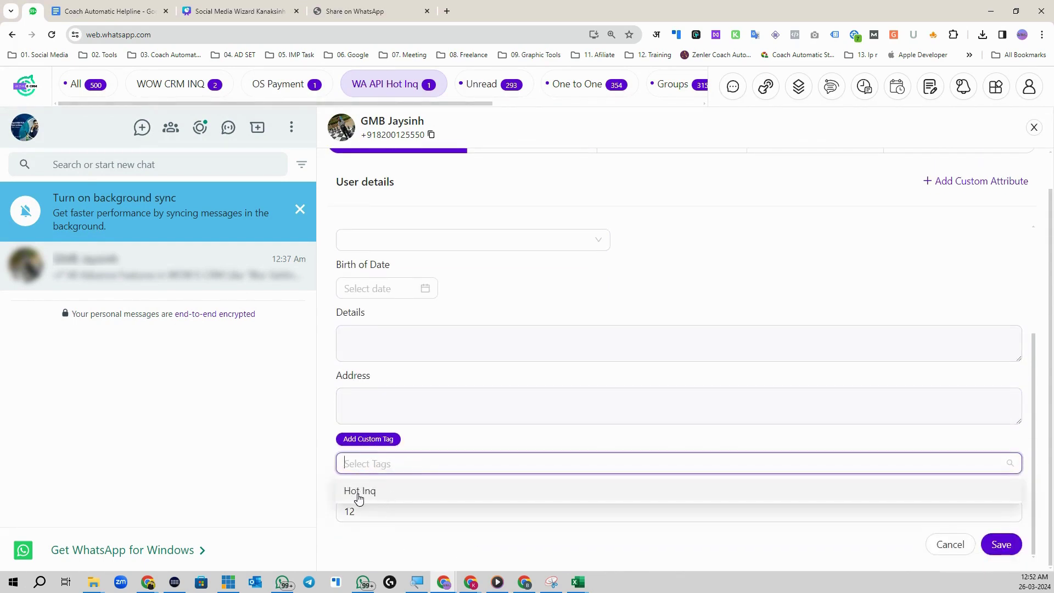
{"action": "left_click", "coordinate": [360, 491]}
{"action": "key", "text": "Escape"}
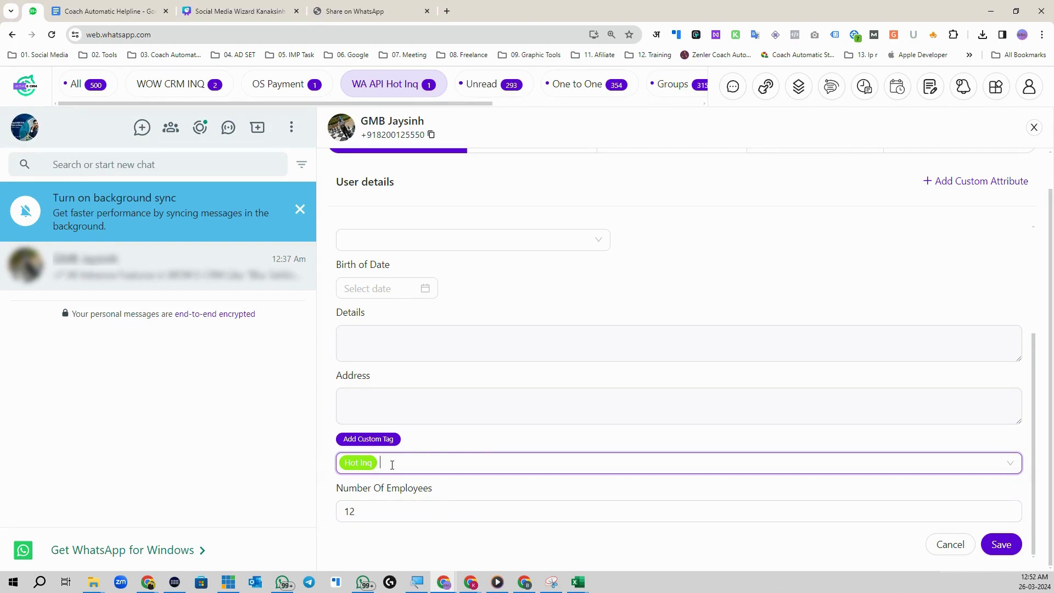
{"action": "left_click", "coordinate": [991, 542]}
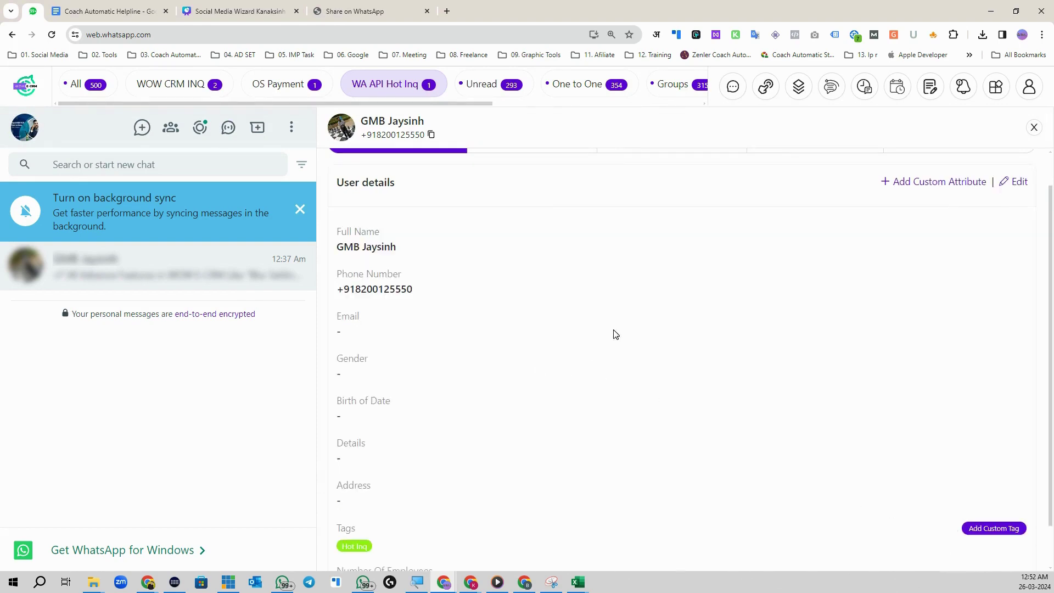
{"action": "scroll", "coordinate": [486, 379], "scroll_direction": "down", "scroll_amount": 1}
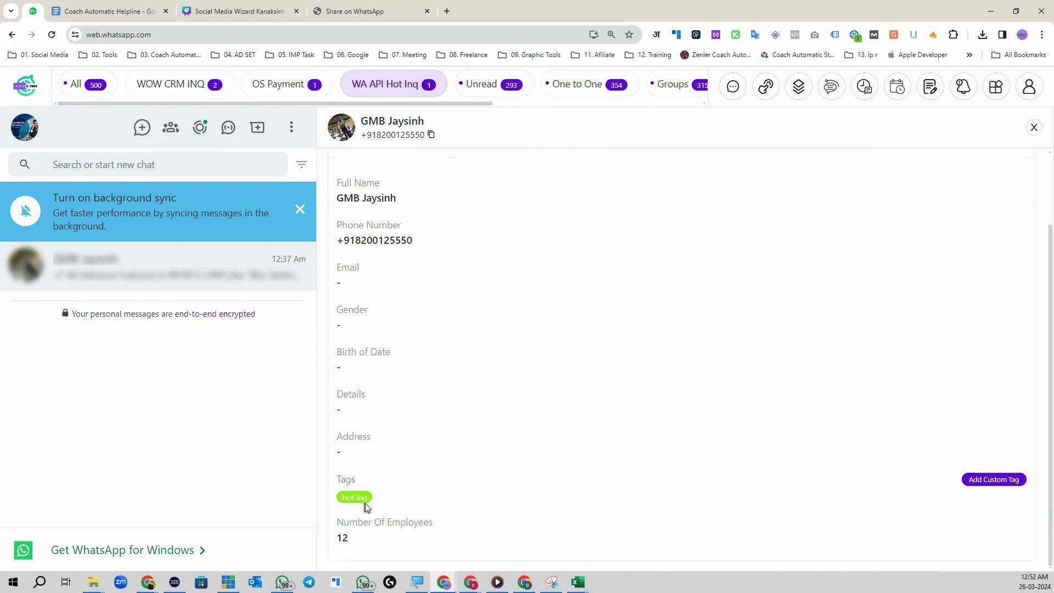
{"action": "scroll", "coordinate": [833, 195], "scroll_direction": "up", "scroll_amount": 2}
{"action": "left_click", "coordinate": [996, 86]}
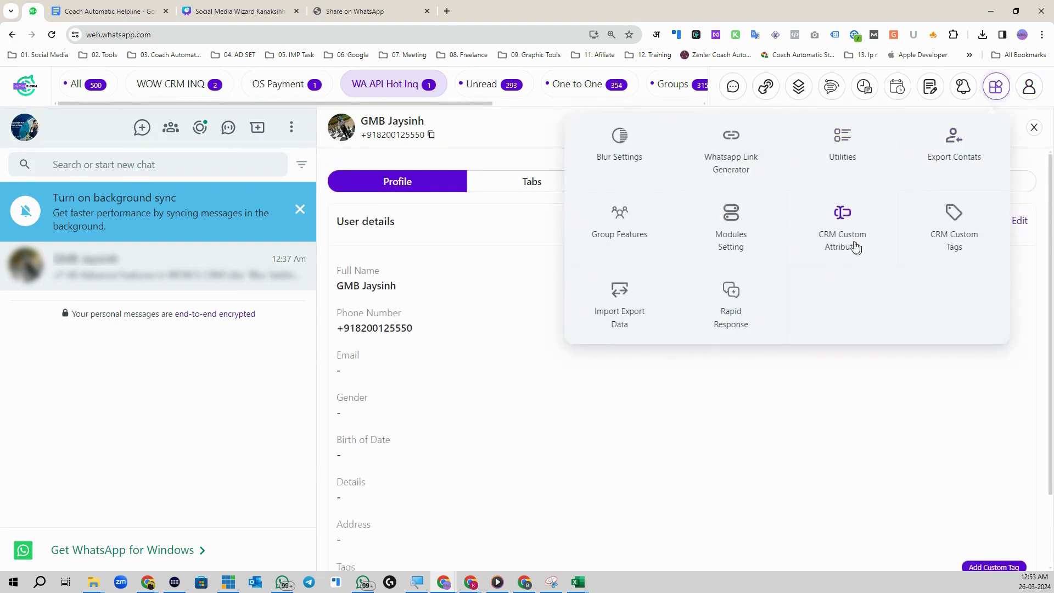
Step: Browse the CRM Custom Tags, Import Export Data, Workflow, Schedule Broadcasts and Templates panels
{"action": "left_click", "coordinate": [855, 247]}
{"action": "left_click", "coordinate": [599, 178]}
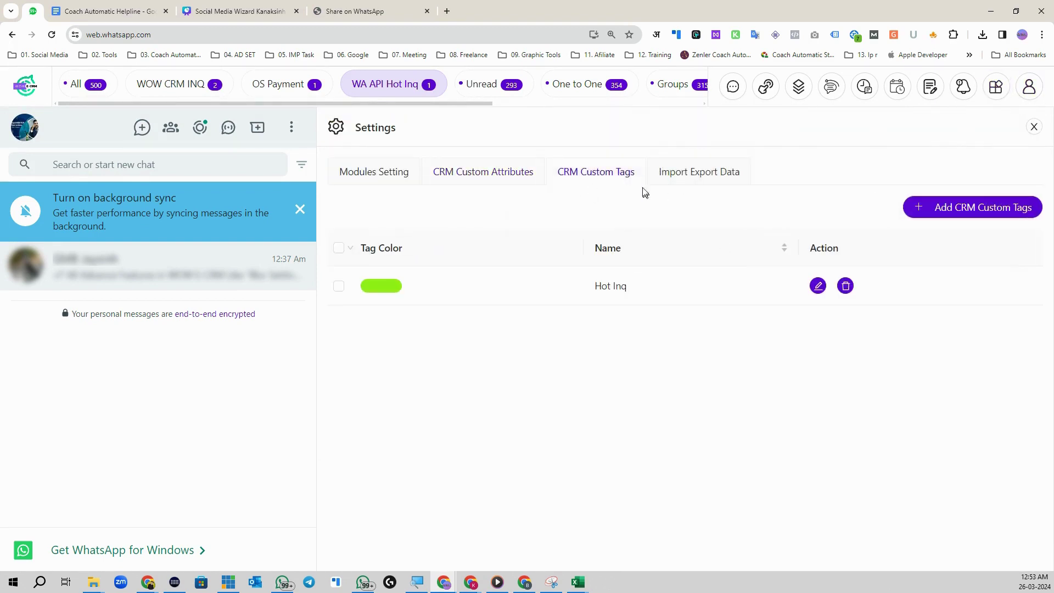
{"action": "left_click", "coordinate": [731, 174]}
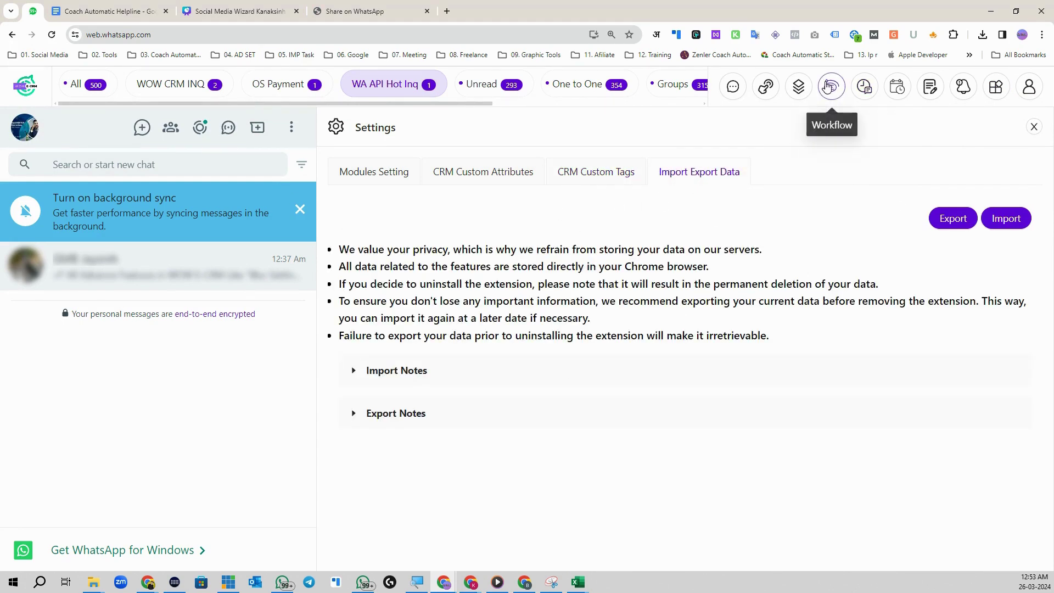
{"action": "left_click", "coordinate": [829, 87]}
{"action": "left_click", "coordinate": [865, 93]}
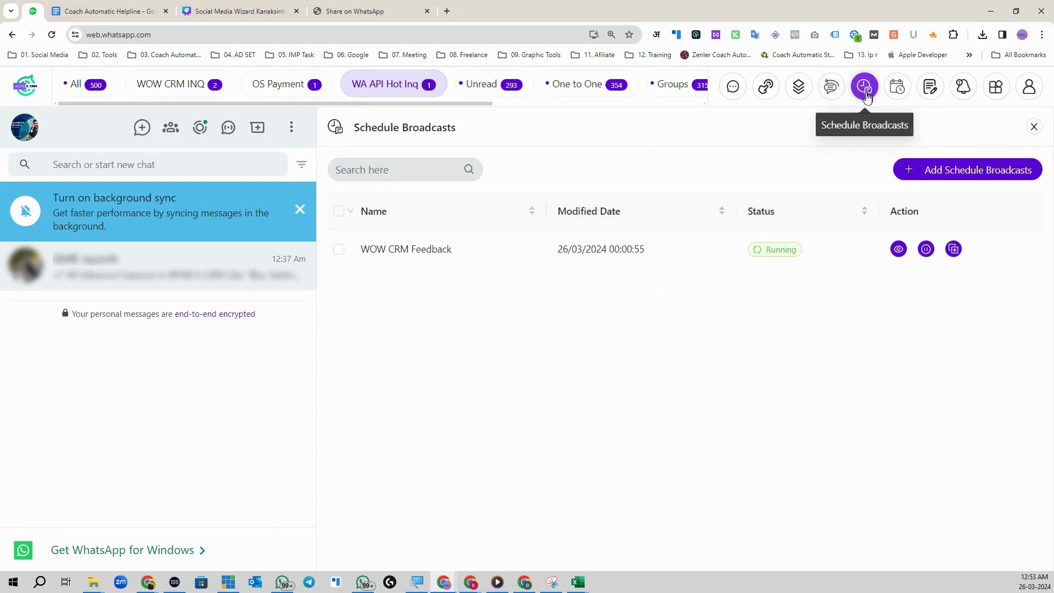
{"action": "left_click", "coordinate": [799, 88]}
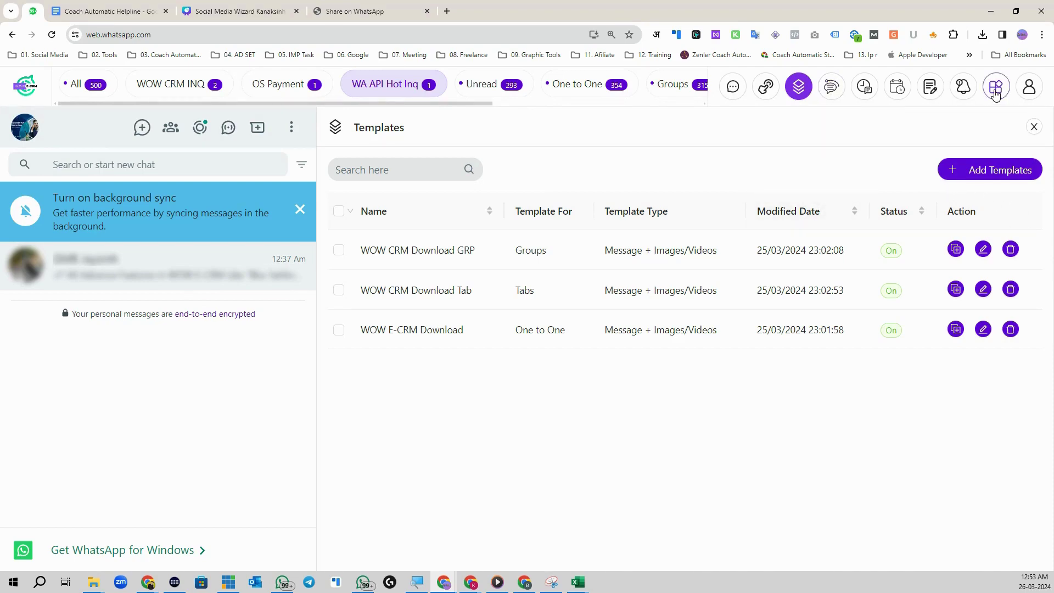
Step: Return to Import Export Data and expand the export notes to read them
{"action": "left_click", "coordinate": [996, 87]}
{"action": "left_click", "coordinate": [851, 222]}
{"action": "left_click", "coordinate": [705, 185]}
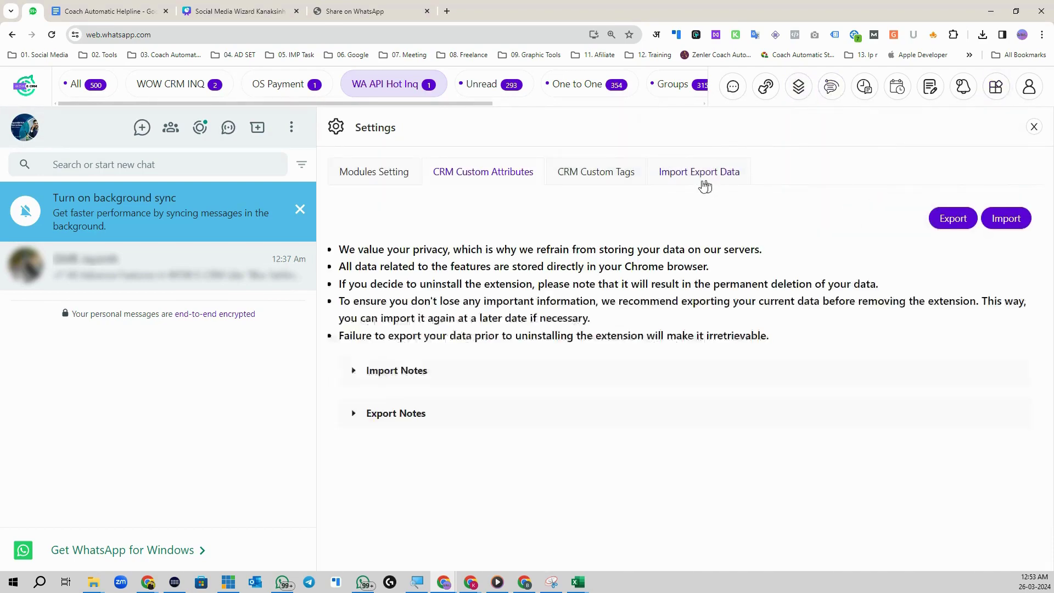
{"action": "left_click", "coordinate": [354, 415]}
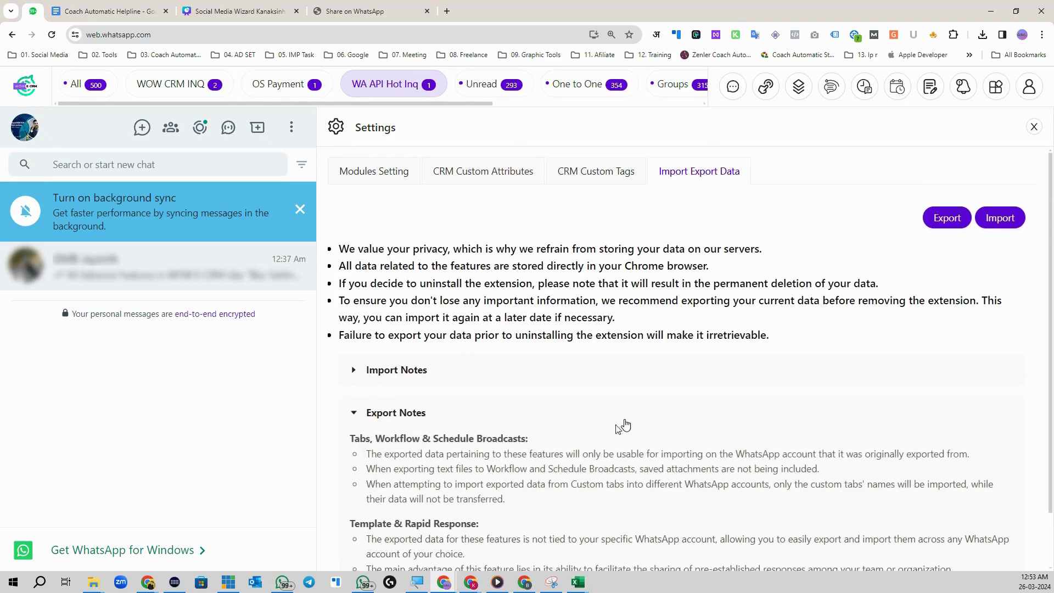
{"action": "scroll", "coordinate": [426, 426], "scroll_direction": "down", "scroll_amount": 2}
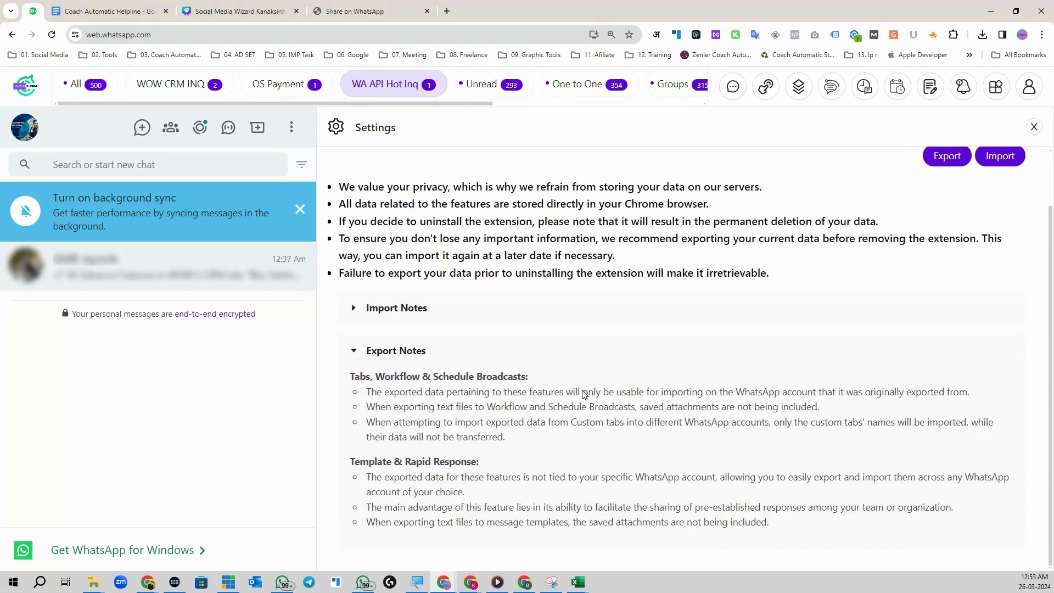
{"action": "scroll", "coordinate": [584, 395], "scroll_direction": "up", "scroll_amount": 2}
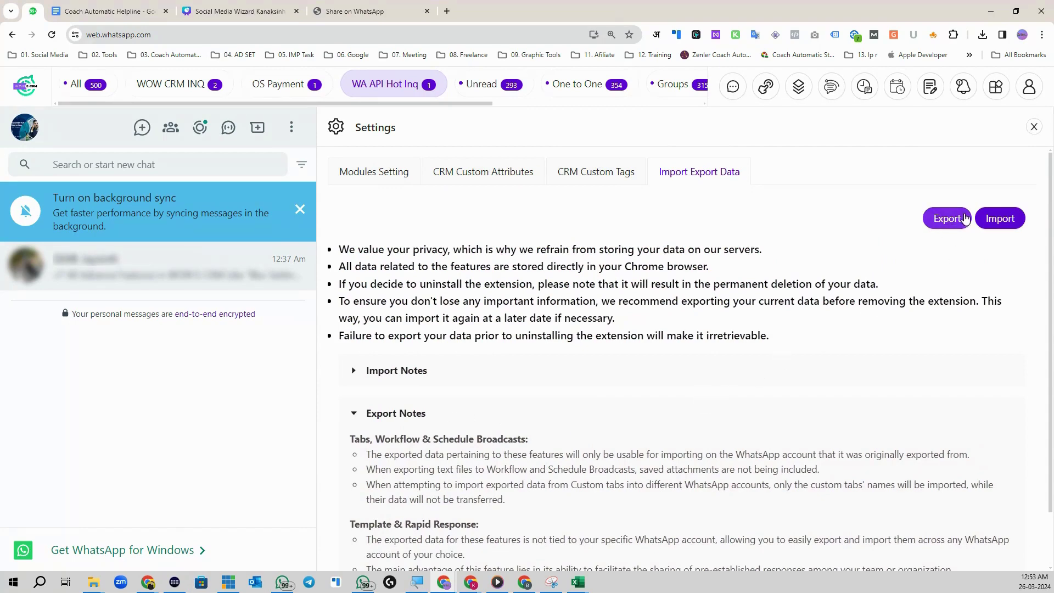
Step: Export all checked settings and data categories to a text file
{"action": "left_click", "coordinate": [965, 219]}
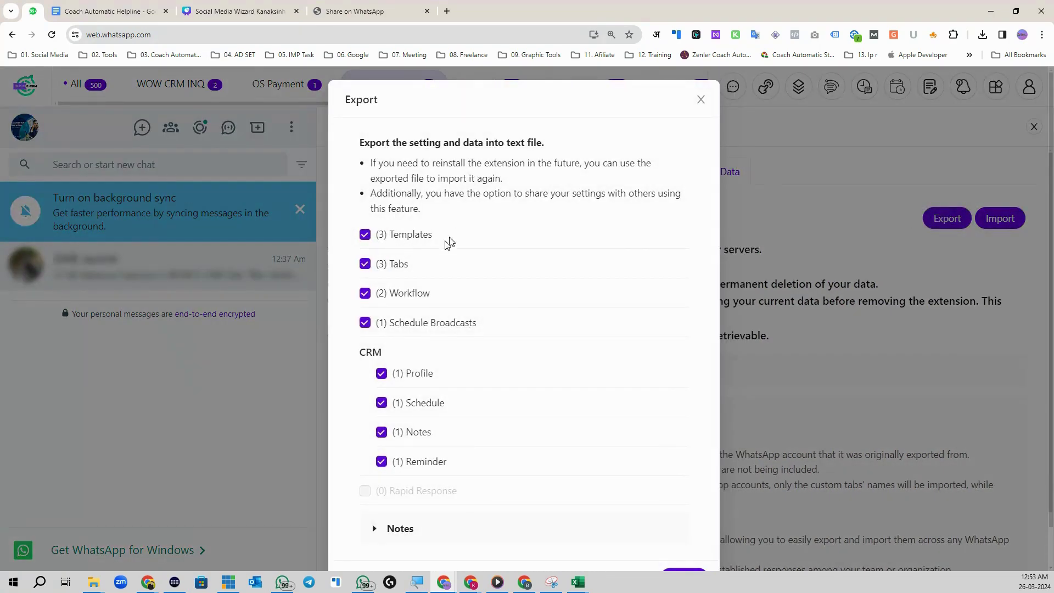
{"action": "scroll", "coordinate": [434, 385], "scroll_direction": "down", "scroll_amount": 1}
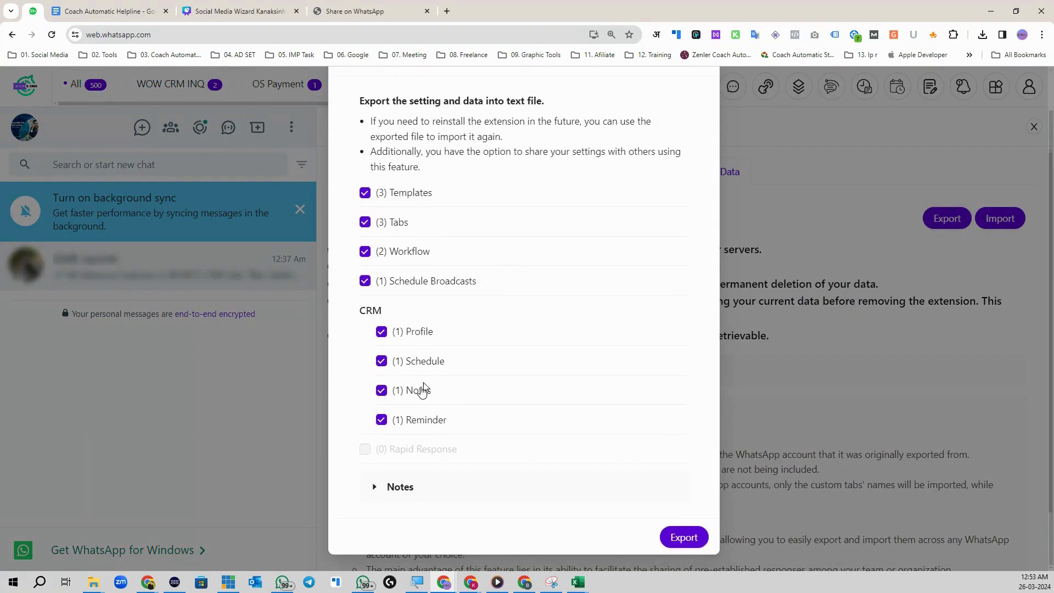
{"action": "left_click", "coordinate": [681, 538]}
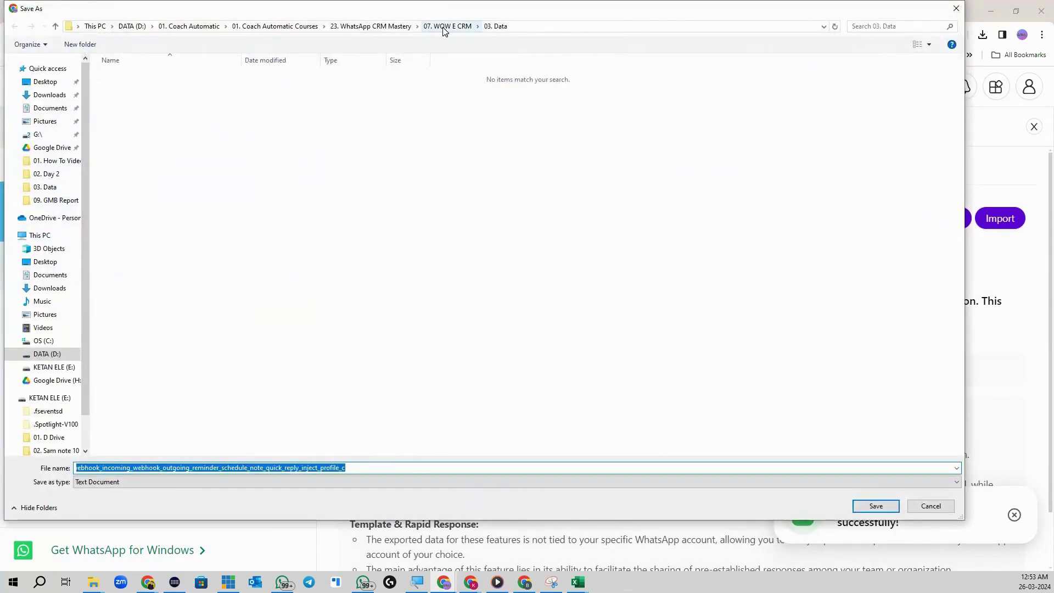
Step: Save the 19.0 KB export file into a new '04. Backup' folder under '07. WOW E CRM'
{"action": "left_click", "coordinate": [445, 26]}
{"action": "left_click", "coordinate": [80, 44]}
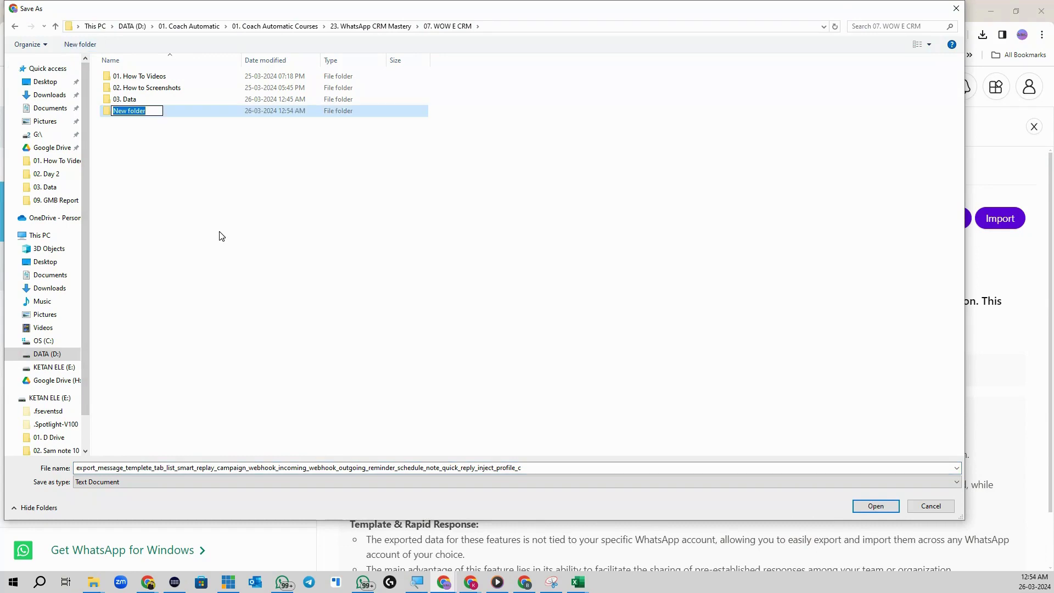
{"action": "type", "text": "04. Backup"}
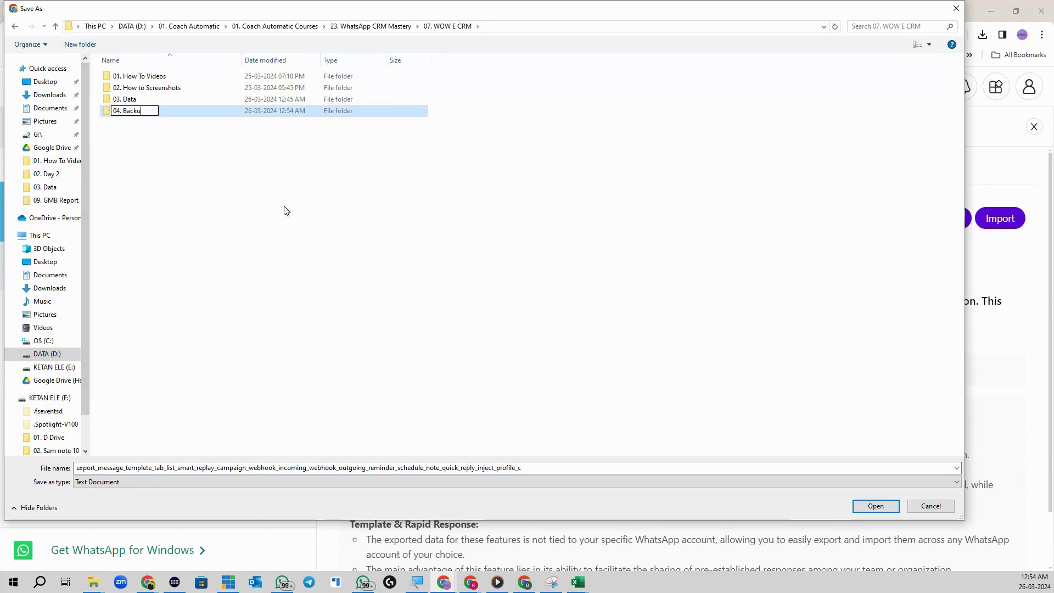
{"action": "key", "text": "Return"}
{"action": "key", "text": "Return"}
{"action": "left_click", "coordinate": [876, 506]}
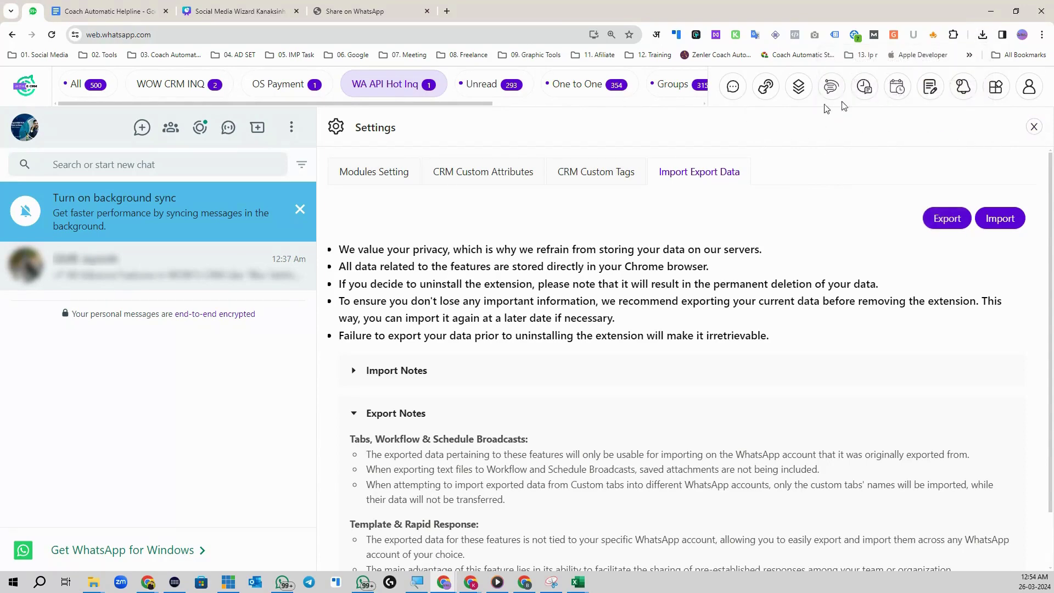
Step: Go from Templates to CRM Custom Attributes' Import Export Data tab and expand Import Notes
{"action": "left_click", "coordinate": [801, 90]}
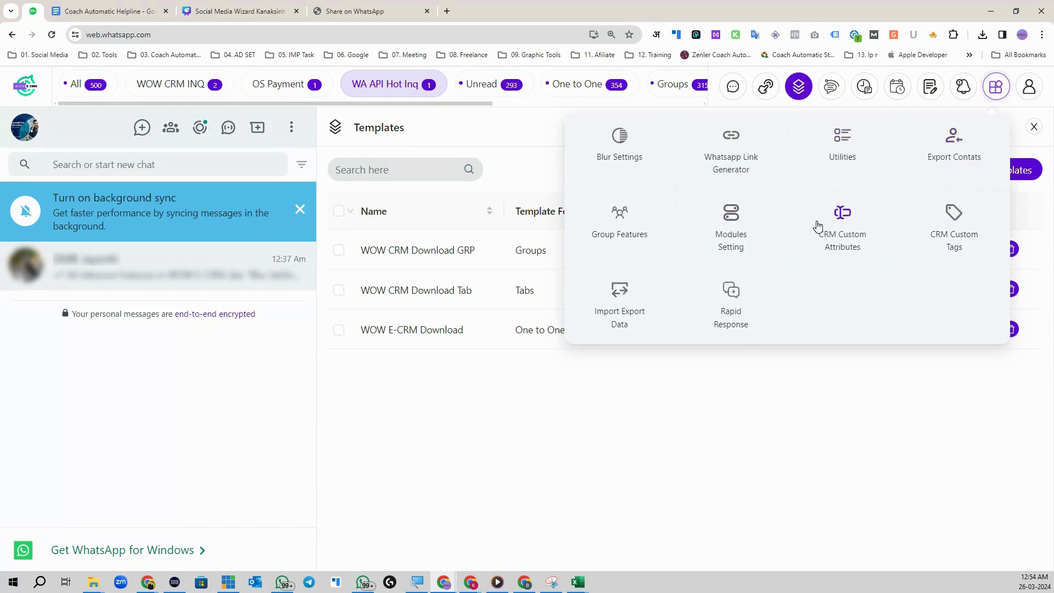
{"action": "left_click", "coordinate": [852, 230]}
{"action": "left_click", "coordinate": [717, 174]}
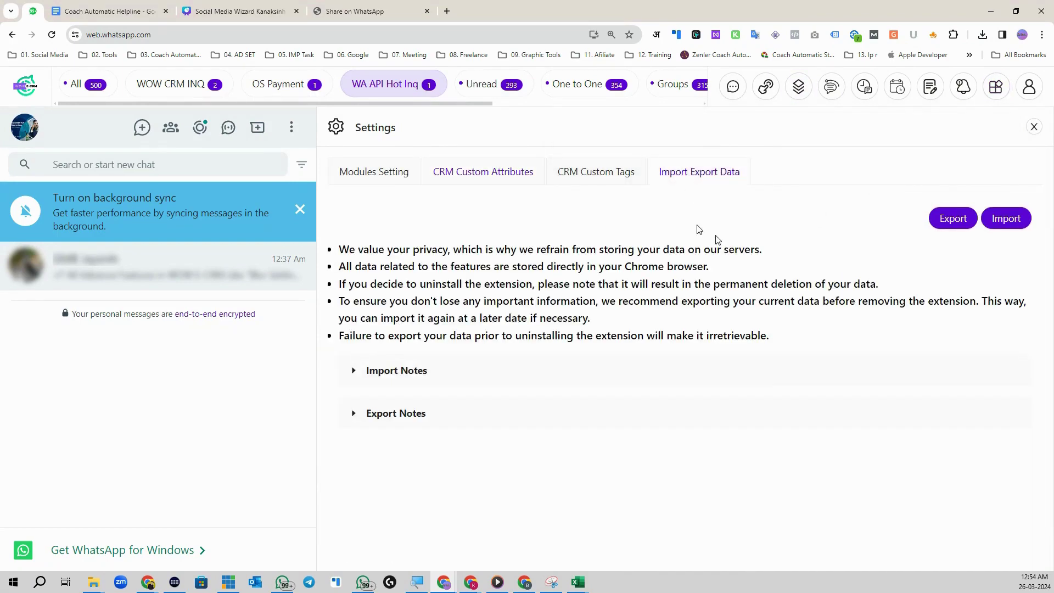
{"action": "left_click", "coordinate": [355, 370]}
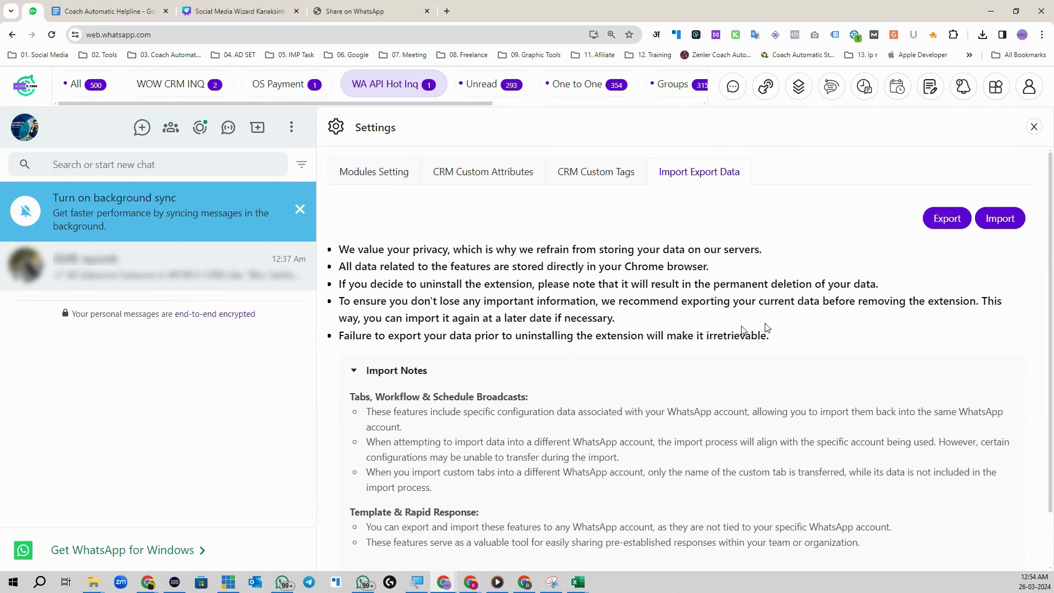
{"action": "left_click", "coordinate": [1000, 219]}
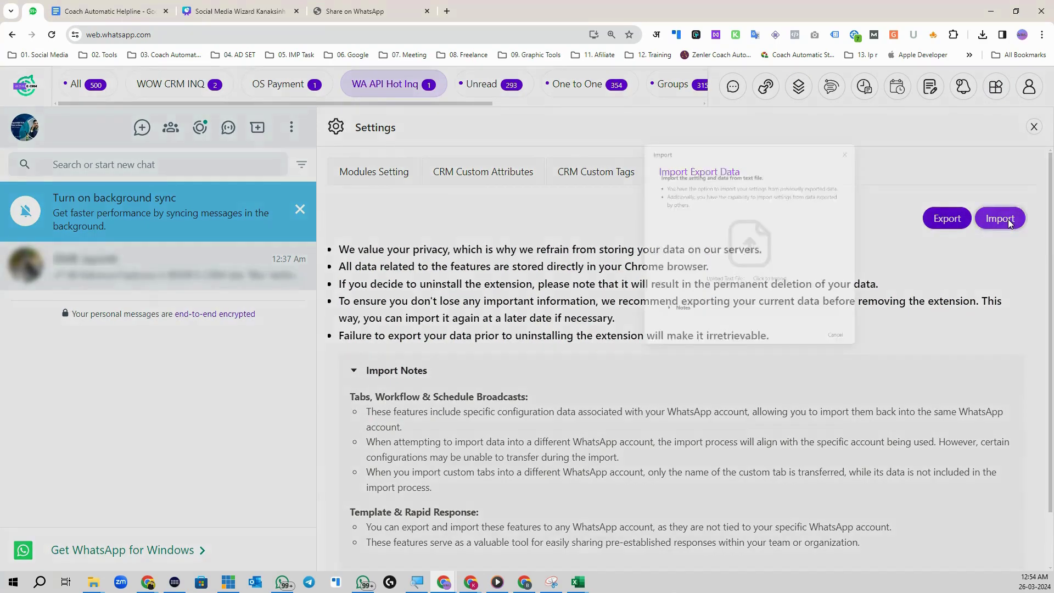
{"action": "left_click", "coordinate": [538, 328]}
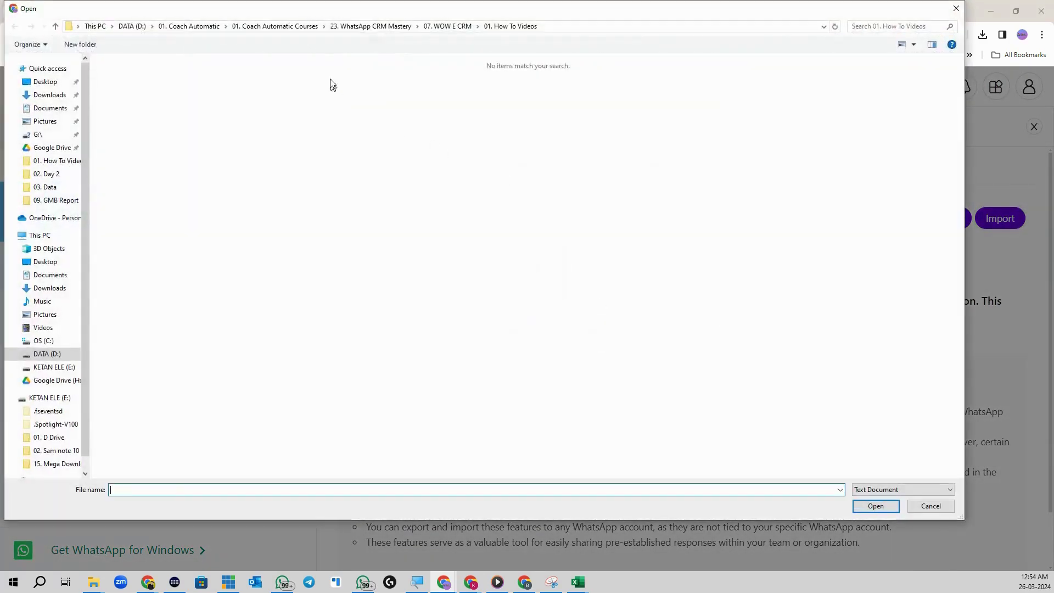
{"action": "double_click", "coordinate": [128, 111]}
{"action": "left_click", "coordinate": [140, 76]}
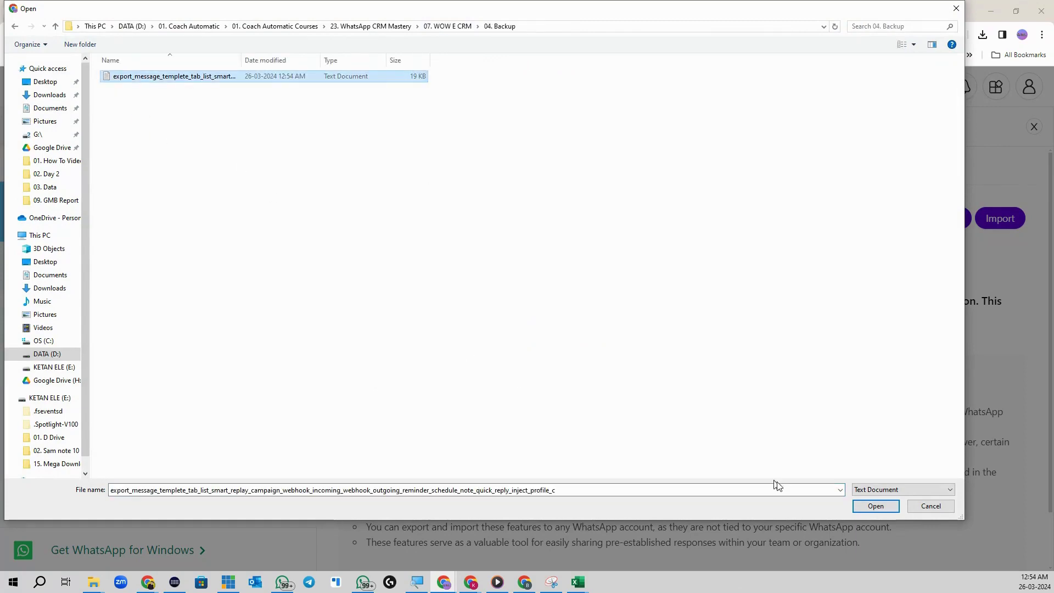
{"action": "left_click", "coordinate": [929, 503]}
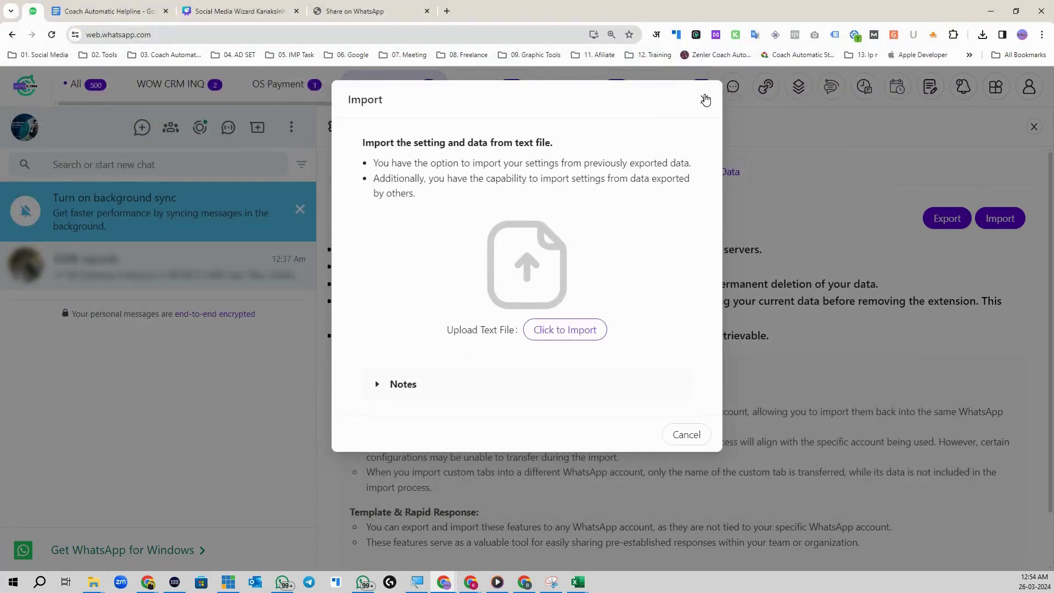
{"action": "left_click", "coordinate": [705, 99]}
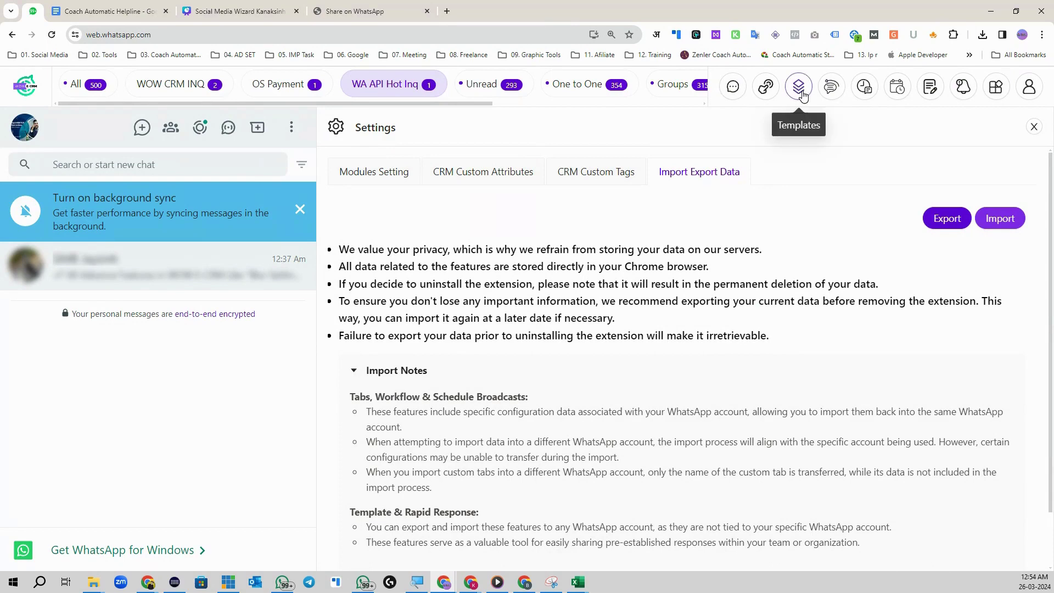
Step: View Templates, Schedule Broadcasts, Workflow and Import Export Data, then reopen the apps grid
{"action": "left_click", "coordinate": [799, 87]}
{"action": "left_click", "coordinate": [865, 88]}
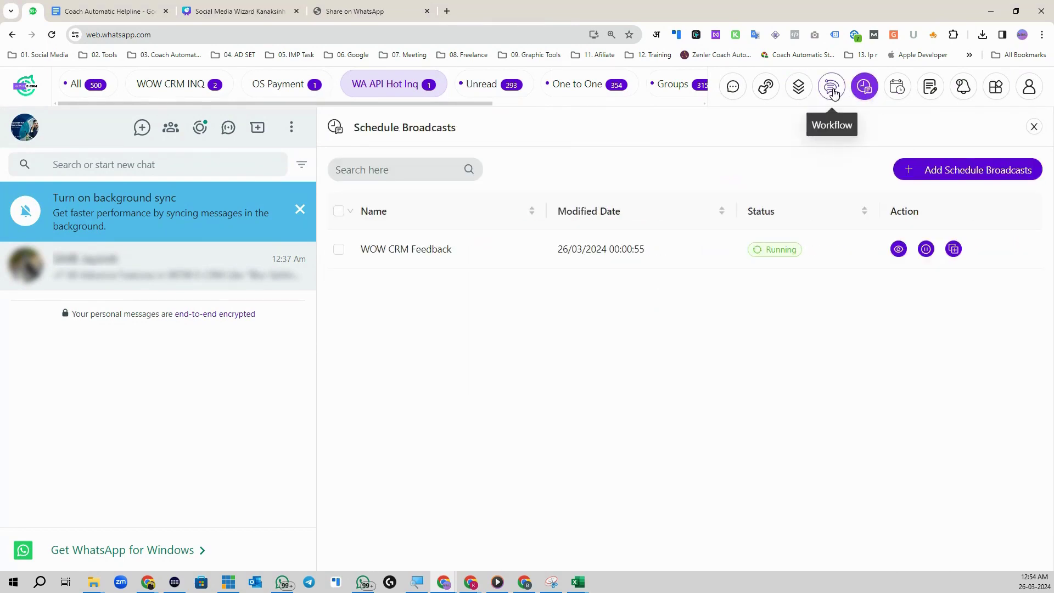
{"action": "left_click", "coordinate": [832, 87]}
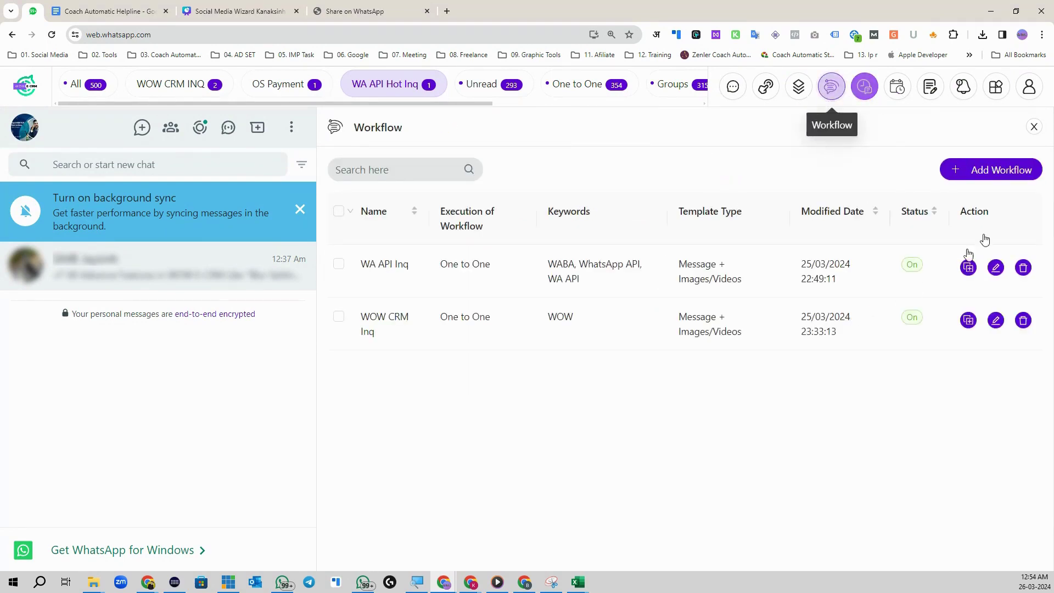
{"action": "left_click", "coordinate": [996, 86]}
{"action": "left_click", "coordinate": [813, 266]}
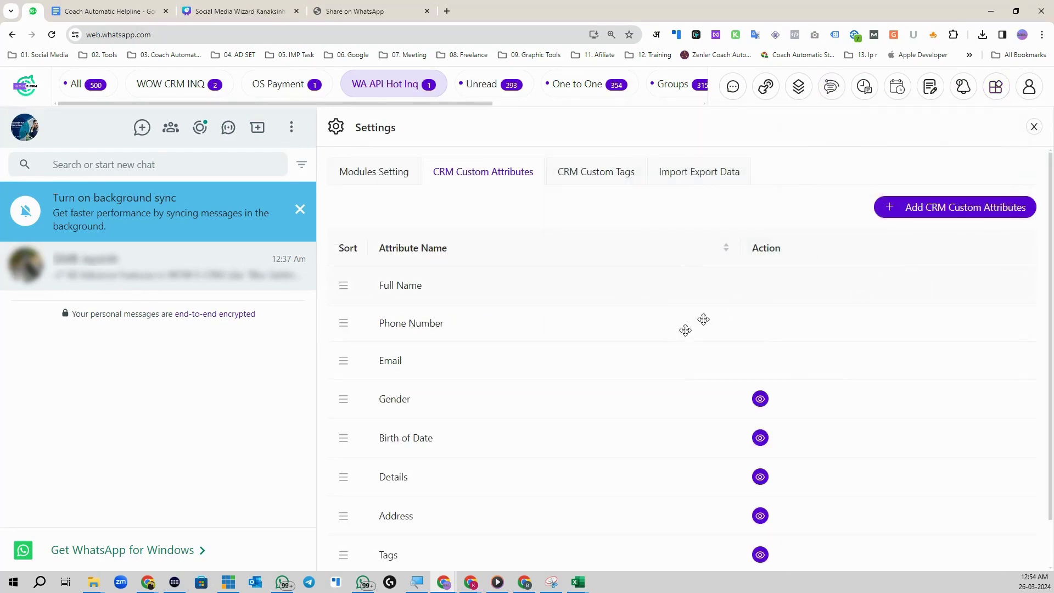
{"action": "left_click", "coordinate": [712, 173]}
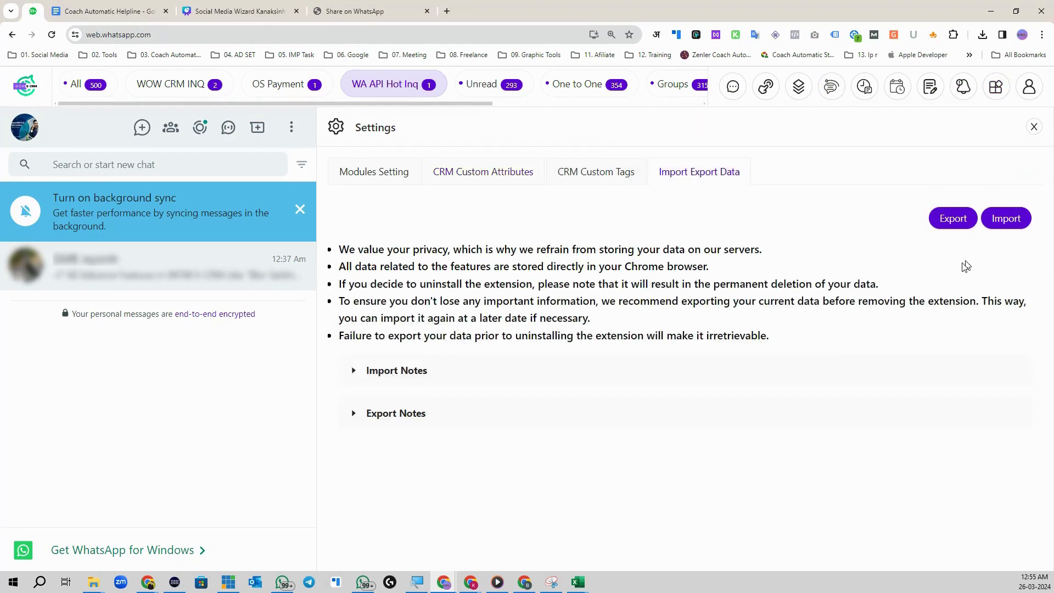
{"action": "left_click", "coordinate": [996, 86]}
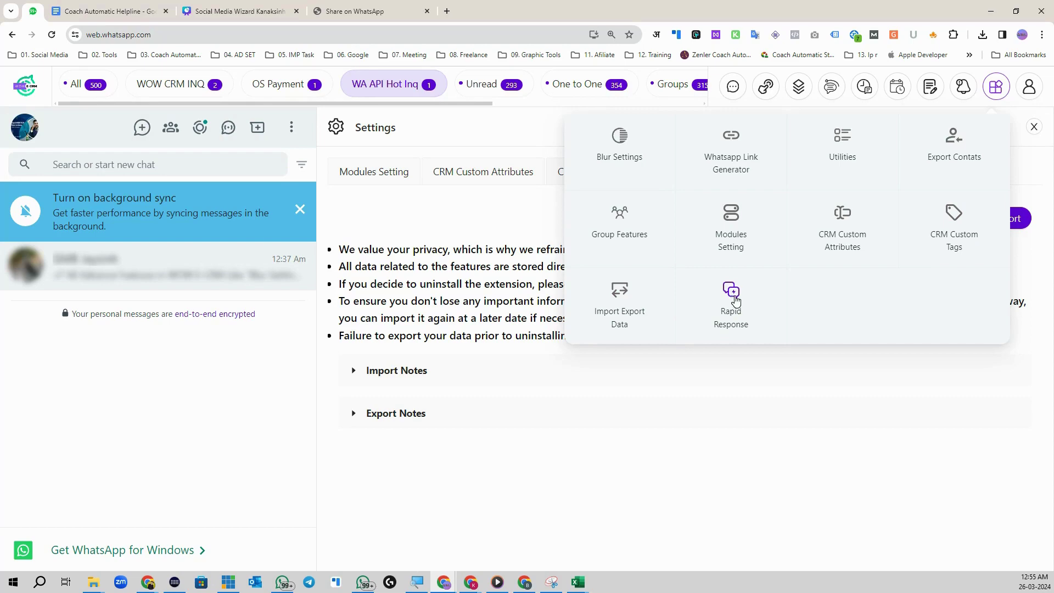
Step: Start a new rapid response, removing a link accidentally pasted into its message
{"action": "left_click", "coordinate": [735, 300]}
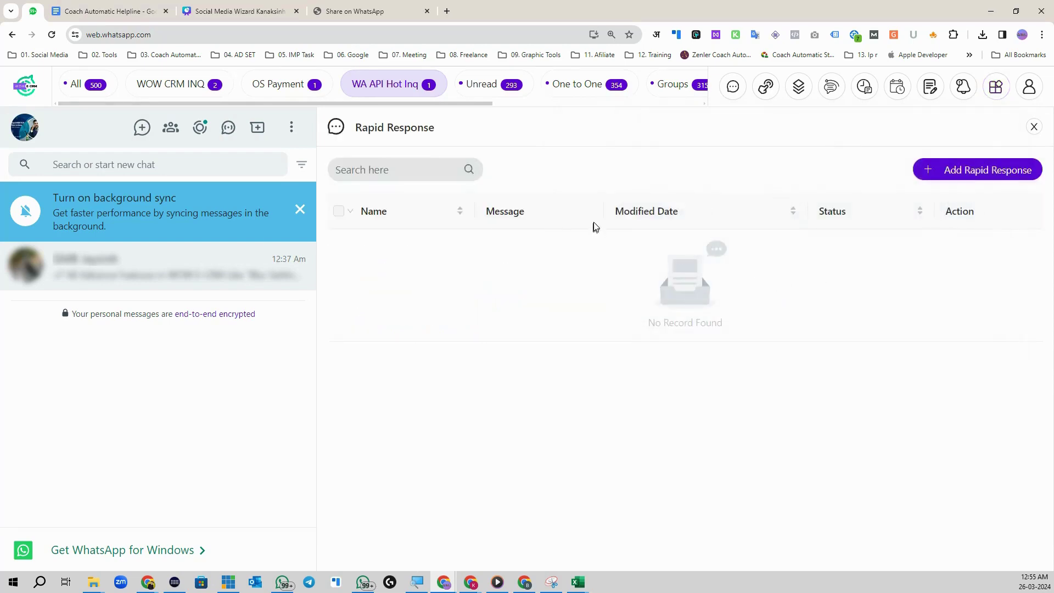
{"action": "left_click", "coordinate": [967, 174]}
{"action": "right_click", "coordinate": [792, 230]}
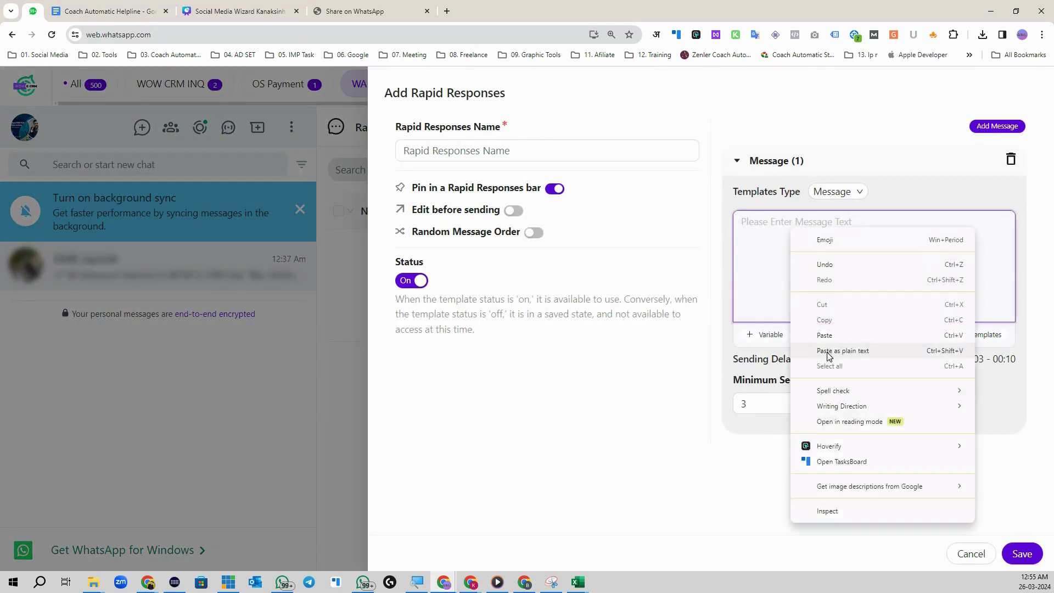
{"action": "left_click", "coordinate": [796, 287]}
{"action": "left_click_drag", "start_coordinate": [925, 222], "coordinate": [739, 223]}
{"action": "key", "text": "BackSpace"}
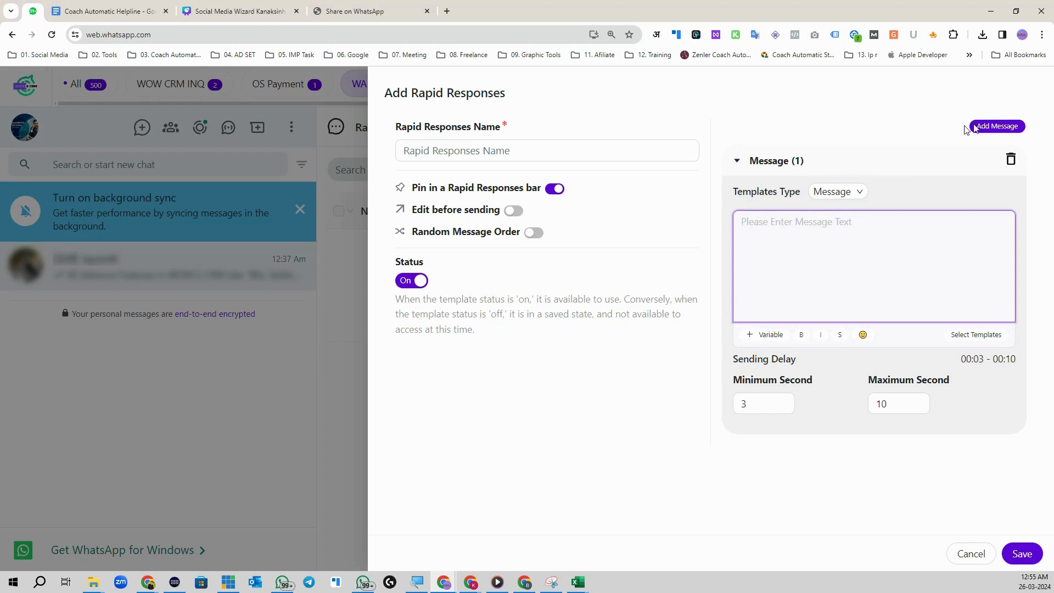
Step: Name the rapid response 'WOW Inq Answer' and set template type to Message + Images/Videos
{"action": "left_click", "coordinate": [415, 147]}
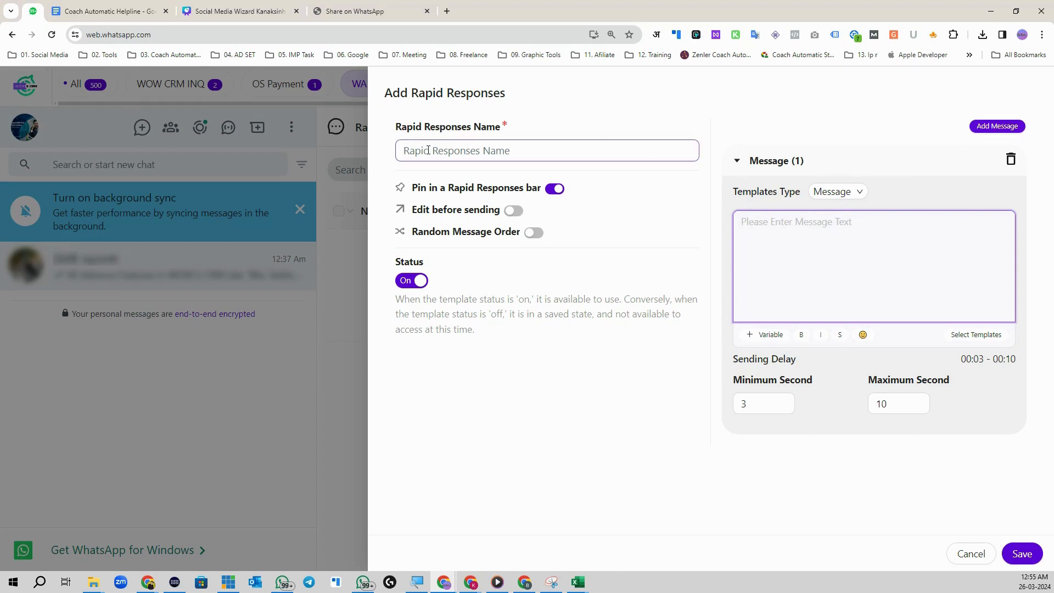
{"action": "left_click", "coordinate": [428, 150]}
{"action": "type", "text": "WOW Ing An"}
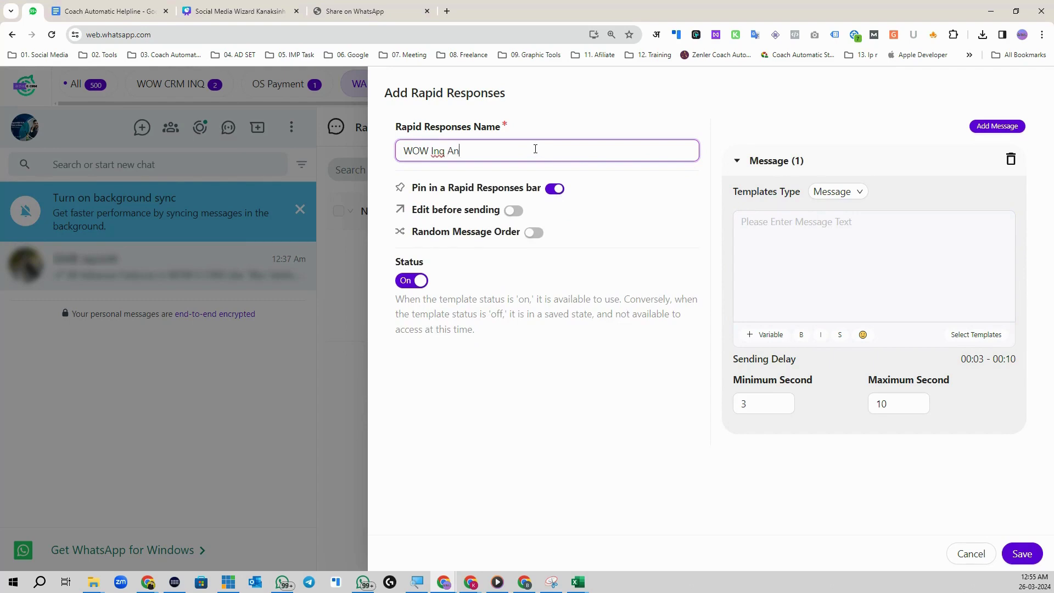
{"action": "type", "text": "q Answer"}
{"action": "left_click", "coordinate": [511, 212]}
{"action": "left_click", "coordinate": [511, 213]}
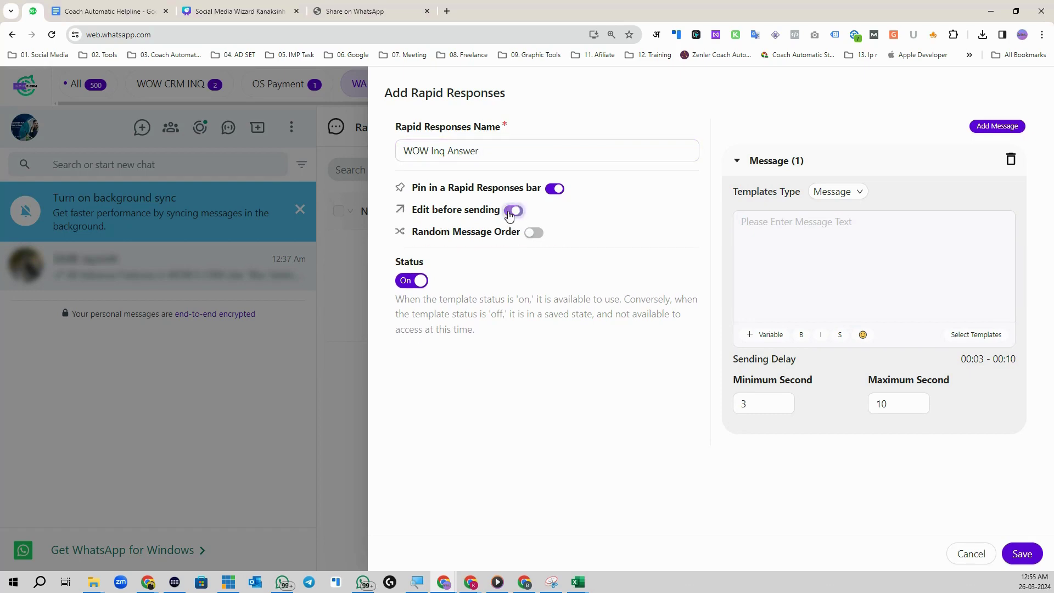
{"action": "left_click", "coordinate": [822, 268]}
{"action": "left_click", "coordinate": [849, 192]}
{"action": "left_click", "coordinate": [862, 238]}
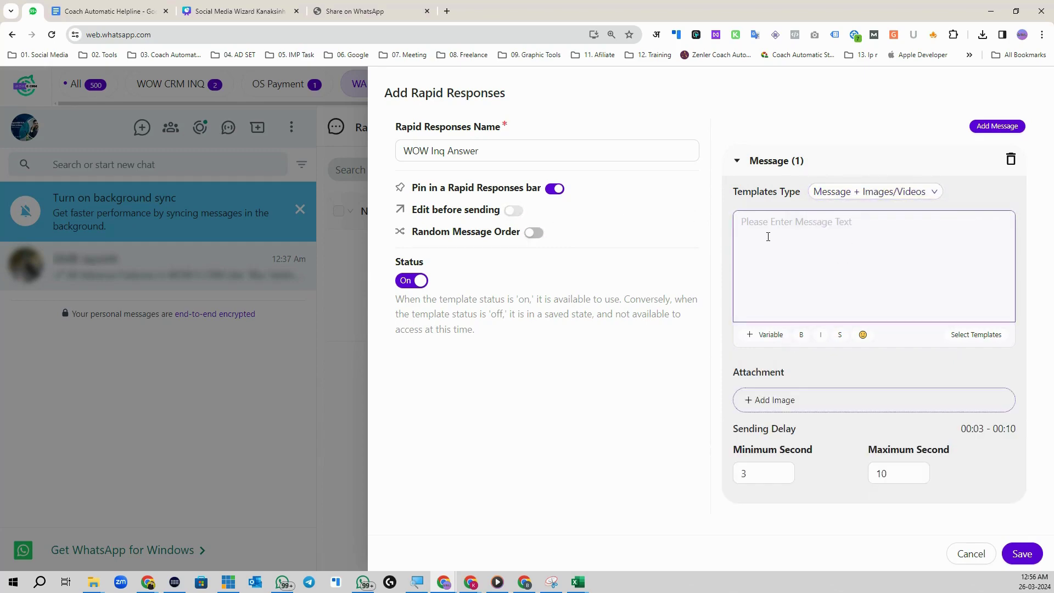
Step: Copy the welcome message from WhatsApp desktop into the rapid response message box
{"action": "key", "text": "alt+Tab"}
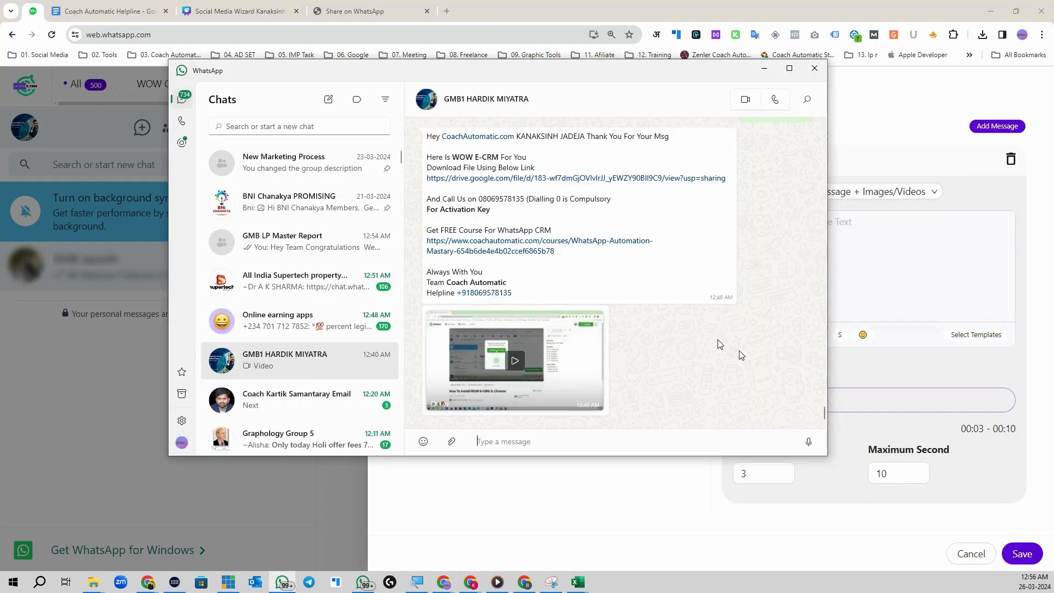
{"action": "left_click_drag", "start_coordinate": [526, 293], "coordinate": [580, 90]}
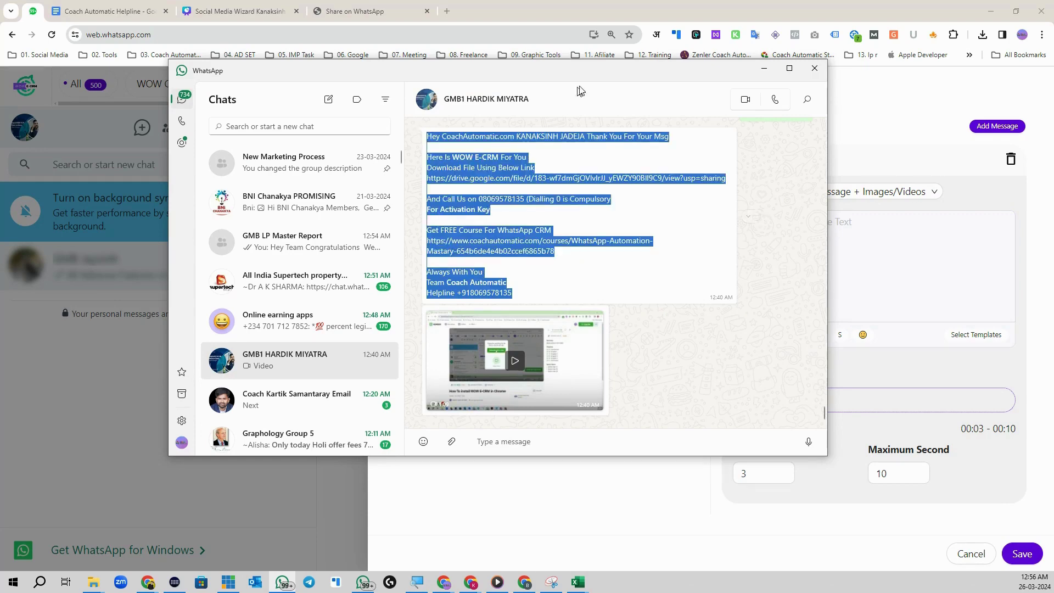
{"action": "key", "text": "ctrl+c"}
{"action": "left_click", "coordinate": [764, 68]}
{"action": "left_click", "coordinate": [832, 261]}
{"action": "key", "text": "ctrl+v"}
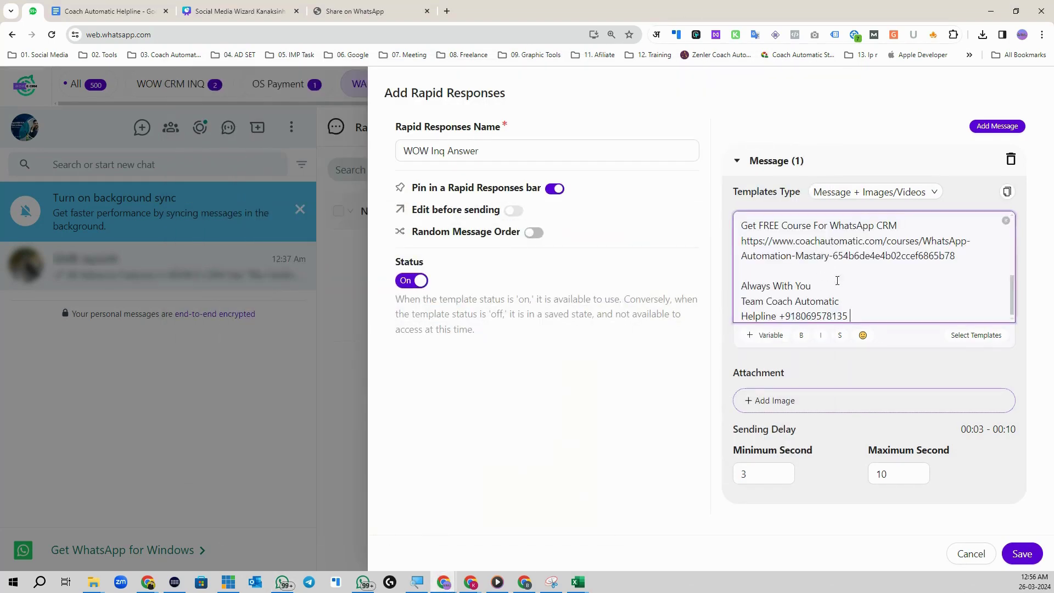
Step: Replace the name after 'Hey' with the {{whatsappname}} variable
{"action": "scroll", "coordinate": [846, 258], "scroll_direction": "up", "scroll_amount": 5}
{"action": "left_click_drag", "start_coordinate": [940, 223], "coordinate": [768, 225]}
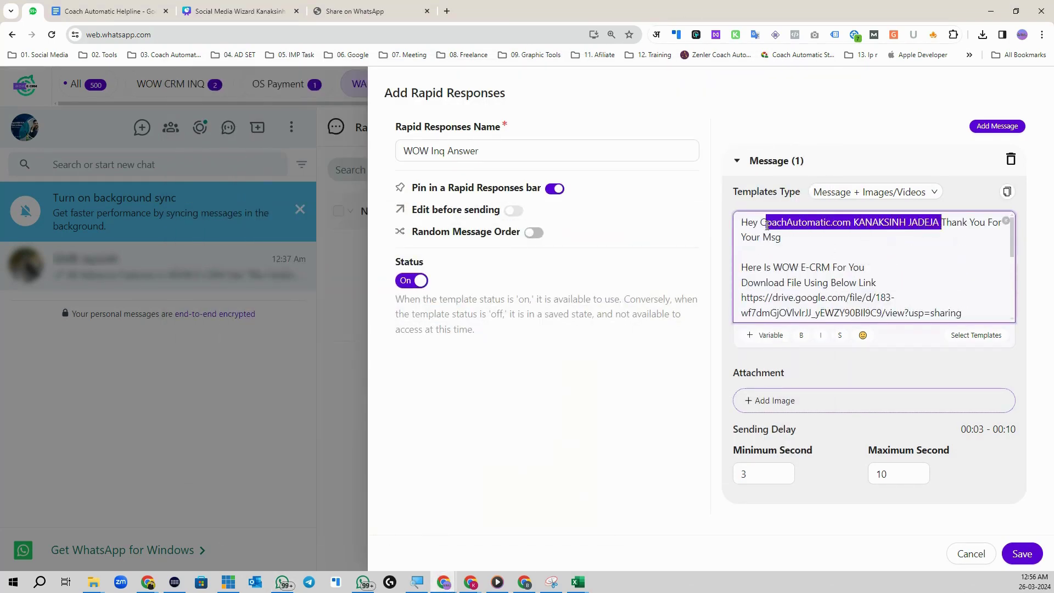
{"action": "key", "text": "BackSpace"}
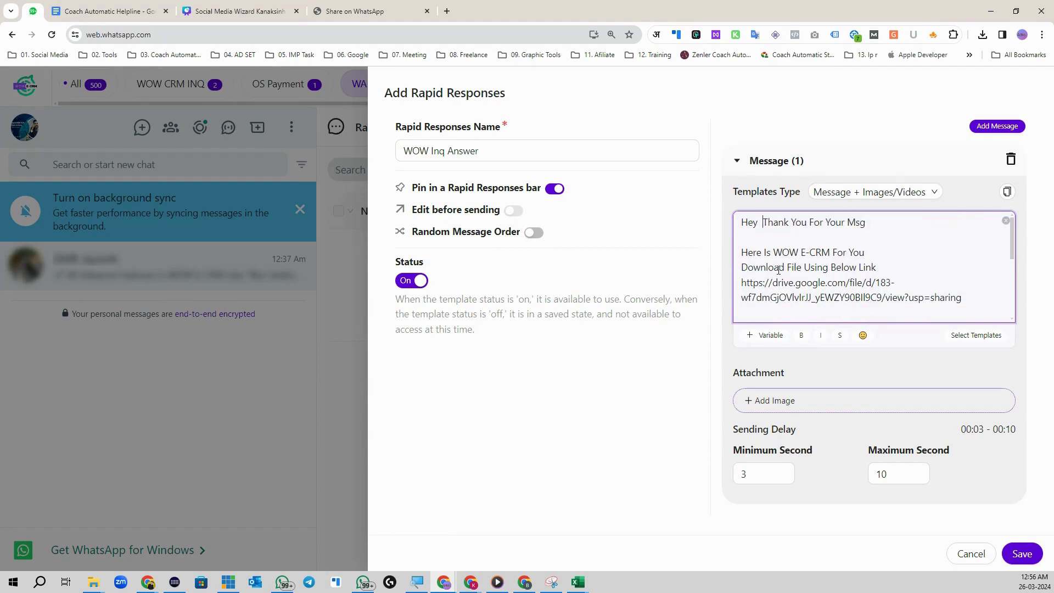
{"action": "left_click", "coordinate": [766, 335]}
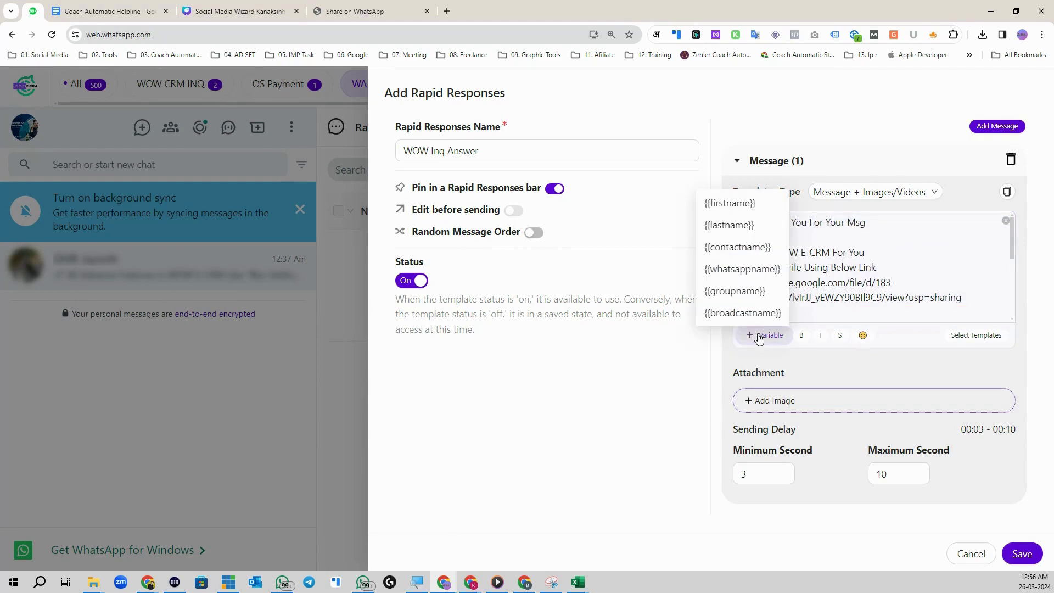
{"action": "left_click", "coordinate": [752, 269]}
Step: Attach How-To-Download-WOW-E-CRM.mp4 and save the WOW Inq Answer rapid response
{"action": "scroll", "coordinate": [822, 265], "scroll_direction": "up", "scroll_amount": 3}
{"action": "scroll", "coordinate": [821, 265], "scroll_direction": "up", "scroll_amount": 3}
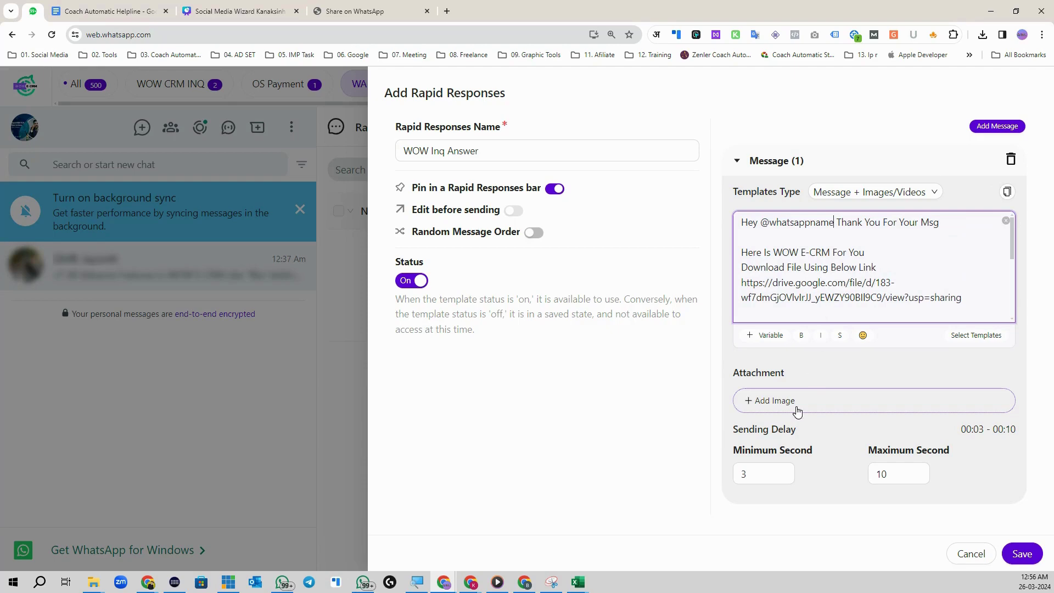
{"action": "left_click", "coordinate": [798, 412]}
{"action": "left_click", "coordinate": [129, 94]}
{"action": "left_click", "coordinate": [874, 504]}
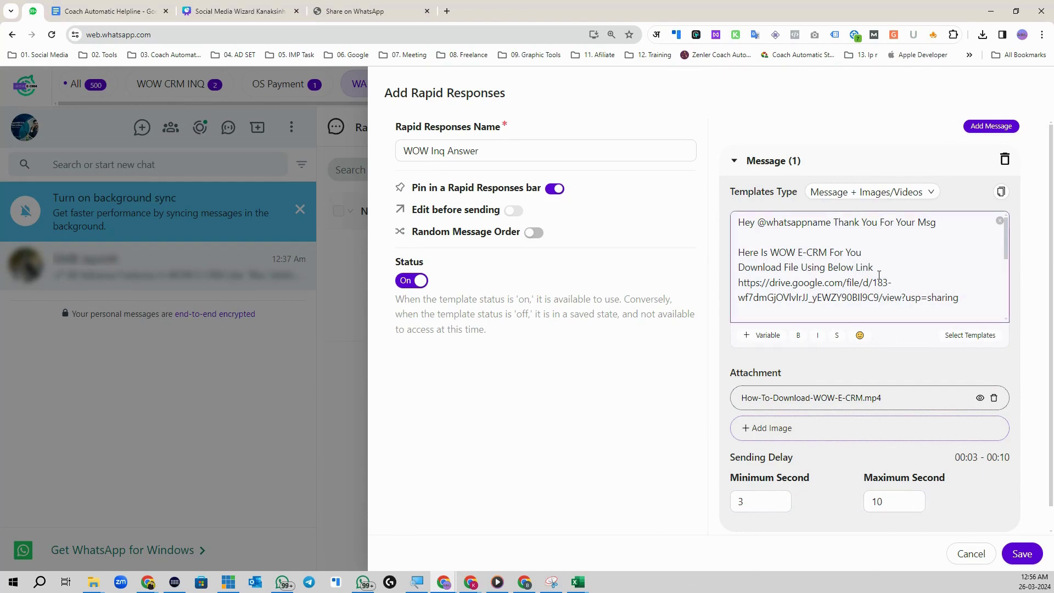
{"action": "left_click", "coordinate": [1021, 553]}
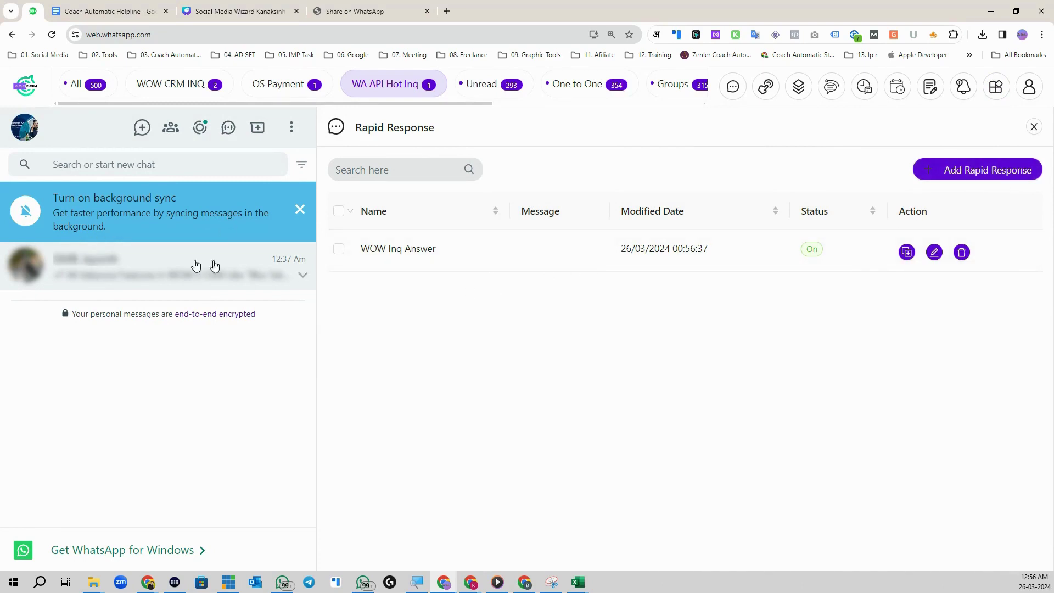
Step: Send WOW Inq Answer with its tutorial video in the chat, then reopen the Rapid Response list
{"action": "left_click", "coordinate": [1034, 127]}
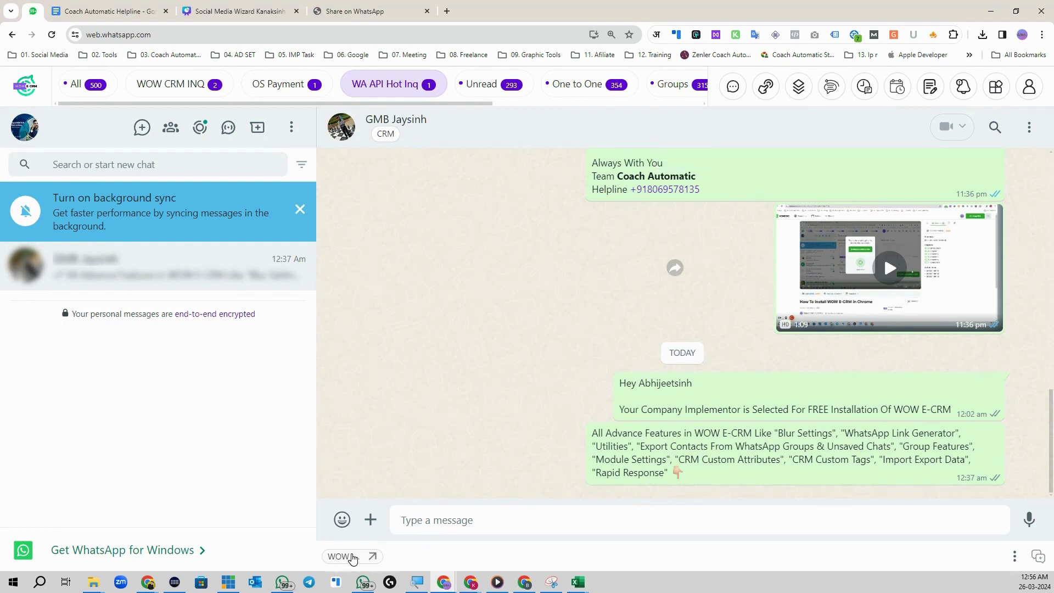
{"action": "left_click", "coordinate": [353, 559]}
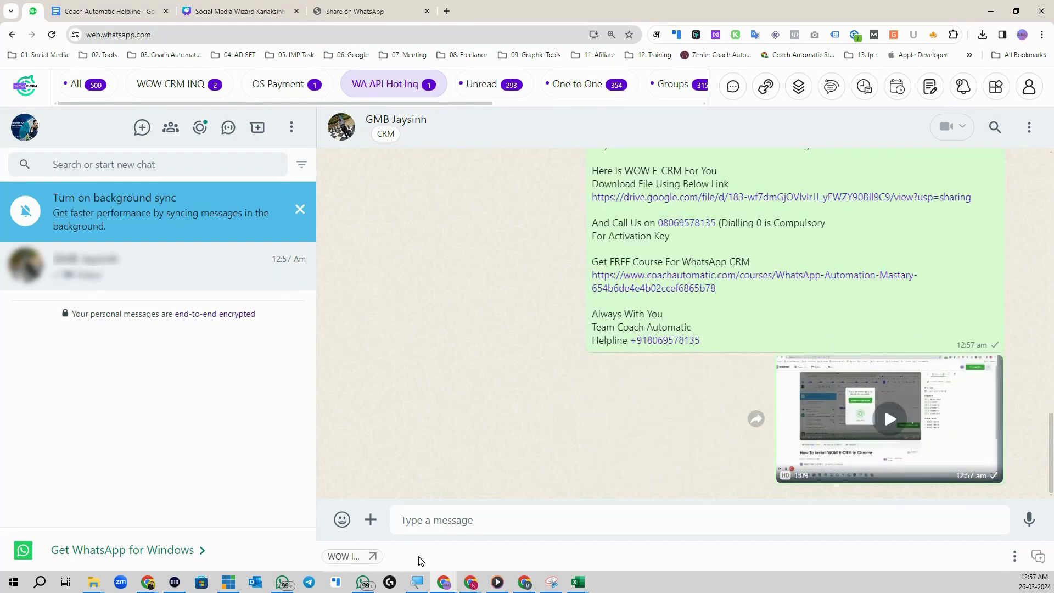
{"action": "scroll", "coordinate": [636, 344], "scroll_direction": "up", "scroll_amount": 4}
{"action": "left_click_drag", "start_coordinate": [599, 365], "coordinate": [844, 370]}
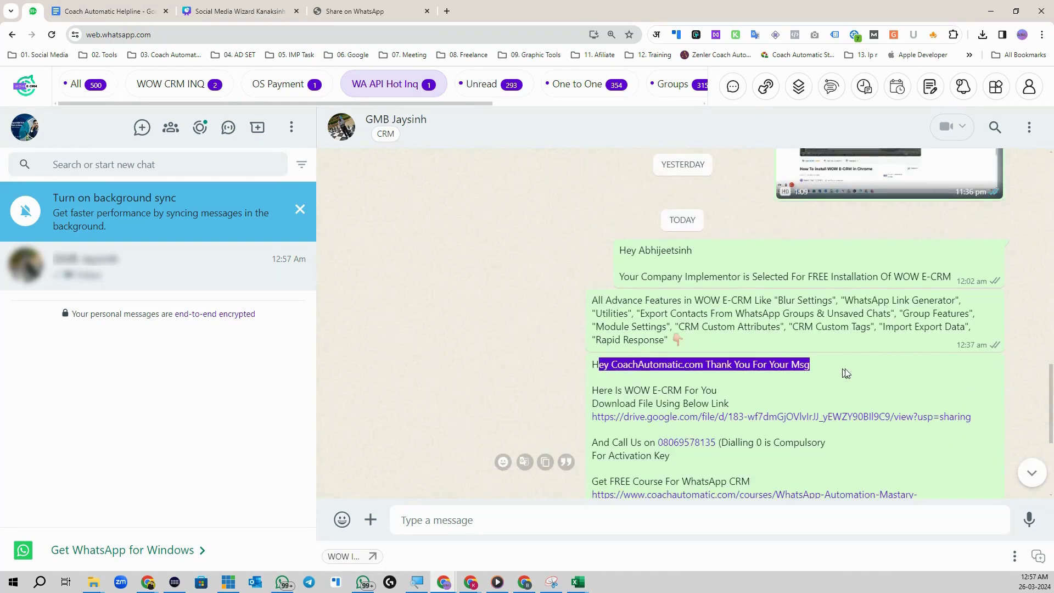
{"action": "left_click", "coordinate": [721, 376]}
{"action": "left_click_drag", "start_coordinate": [699, 371], "coordinate": [611, 367]}
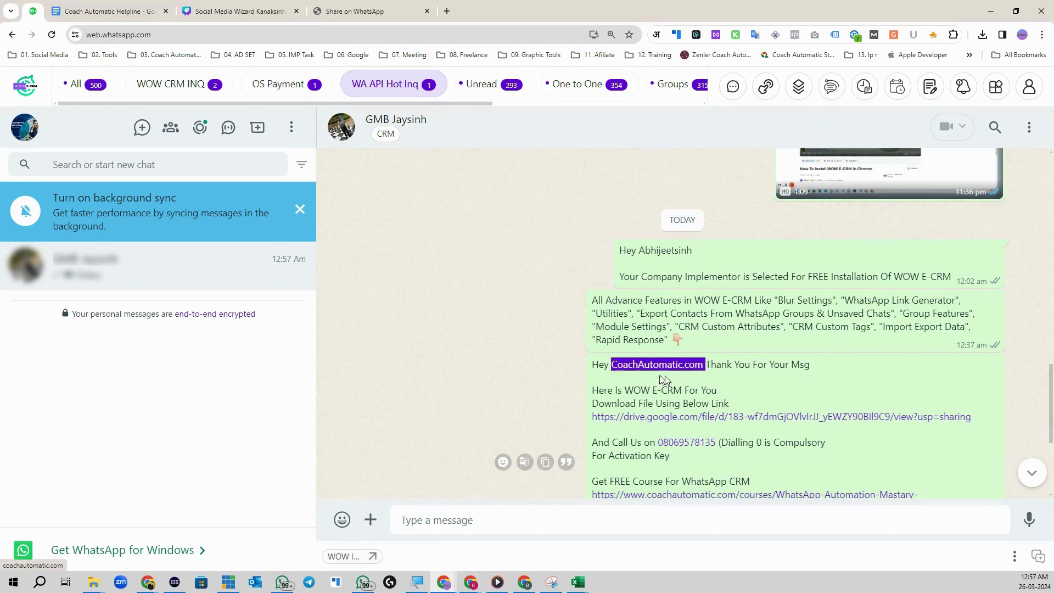
{"action": "scroll", "coordinate": [770, 379], "scroll_direction": "down", "scroll_amount": 3}
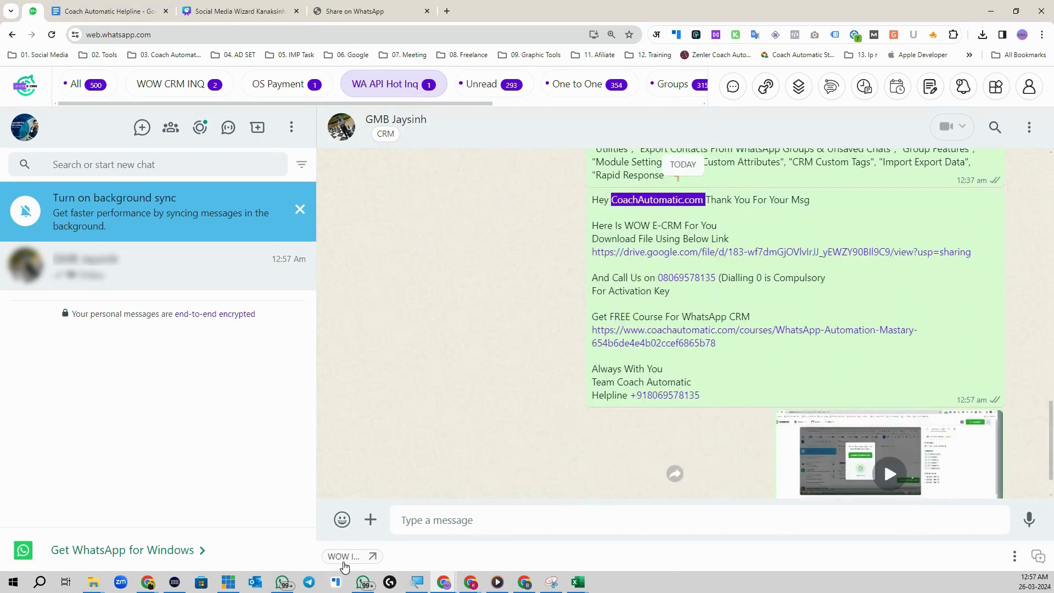
{"action": "left_click", "coordinate": [996, 86]}
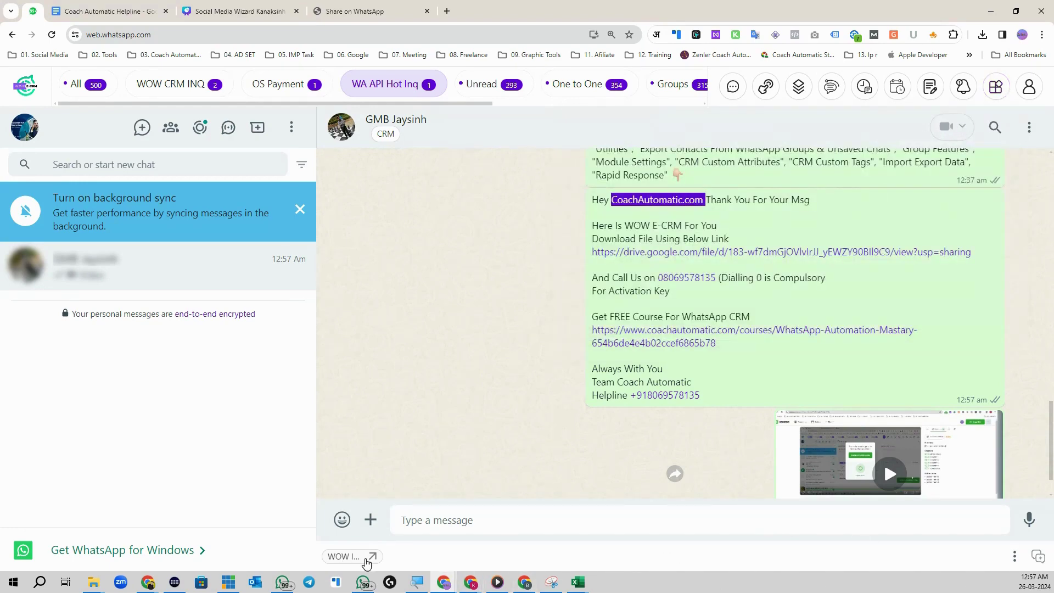
{"action": "left_click", "coordinate": [1042, 560]}
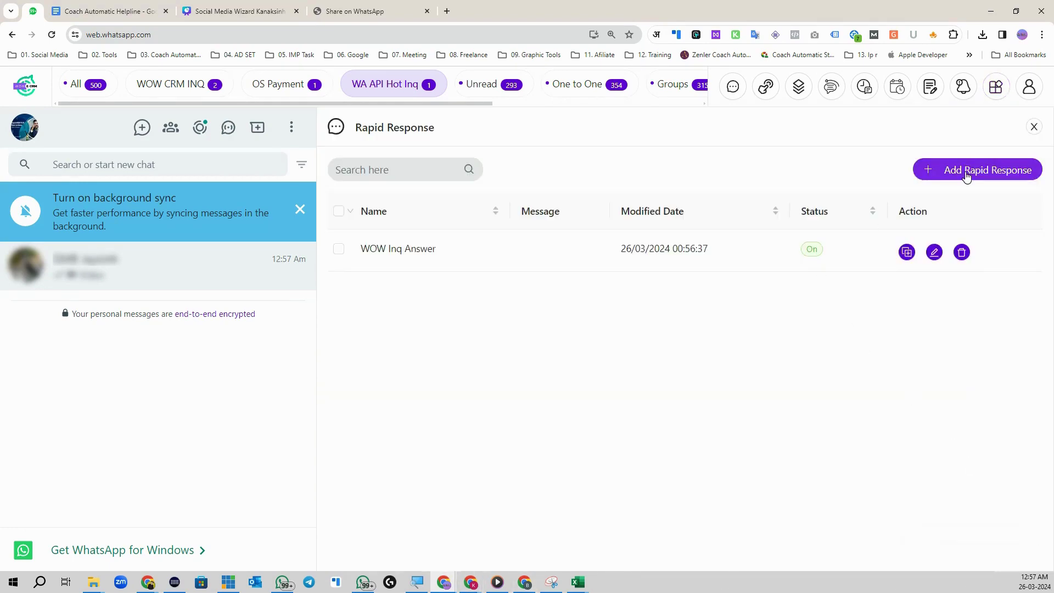
Step: Open a blank rapid response form, check its name and message fields, cancel it, and close the list
{"action": "left_click", "coordinate": [968, 170]}
{"action": "left_click", "coordinate": [482, 153]}
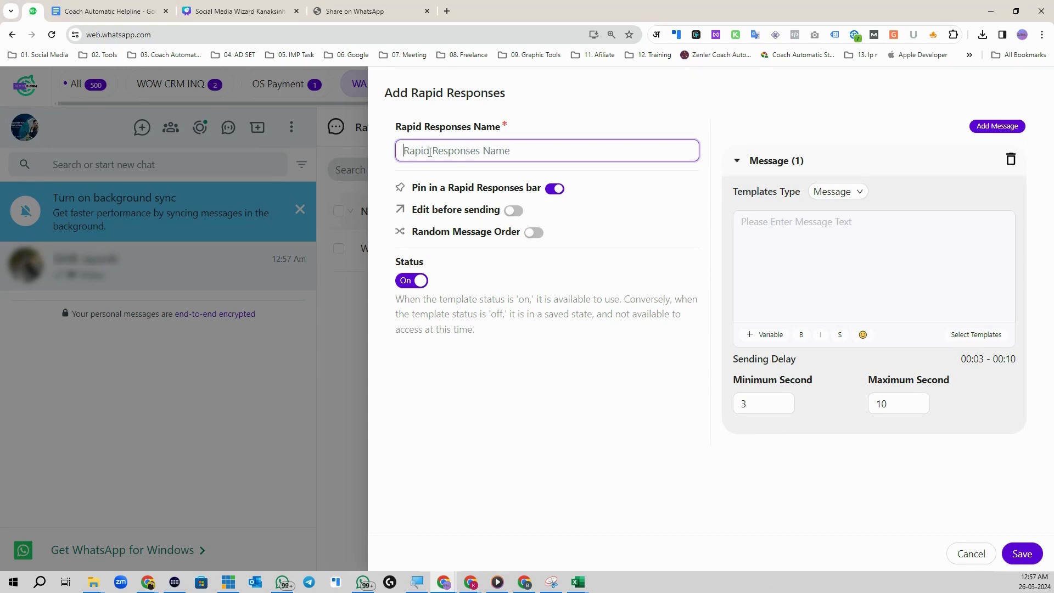
{"action": "left_click", "coordinate": [822, 236]}
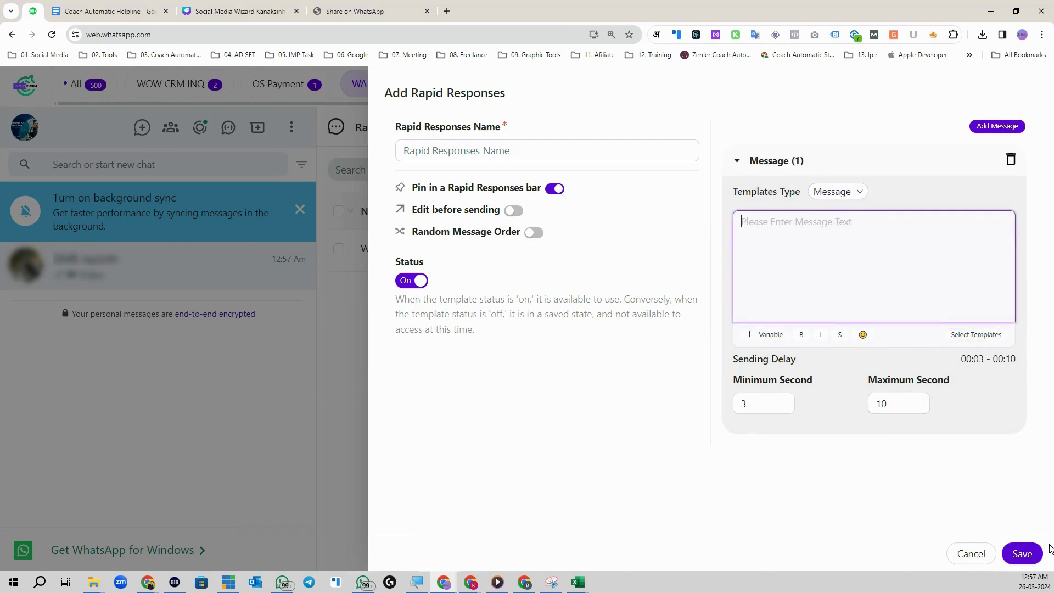
{"action": "left_click", "coordinate": [976, 554]}
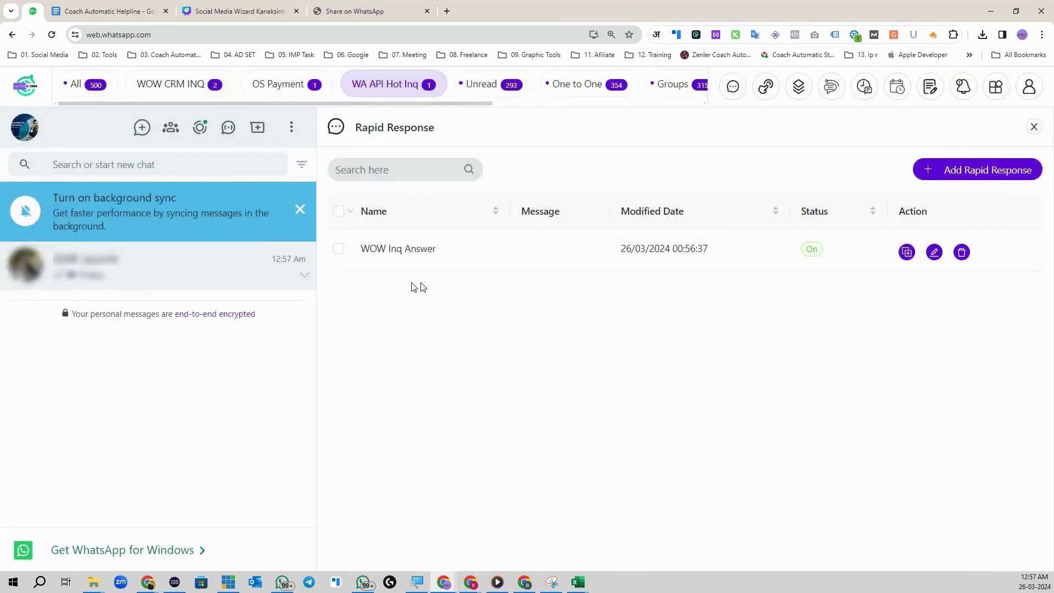
{"action": "left_click", "coordinate": [1034, 127]}
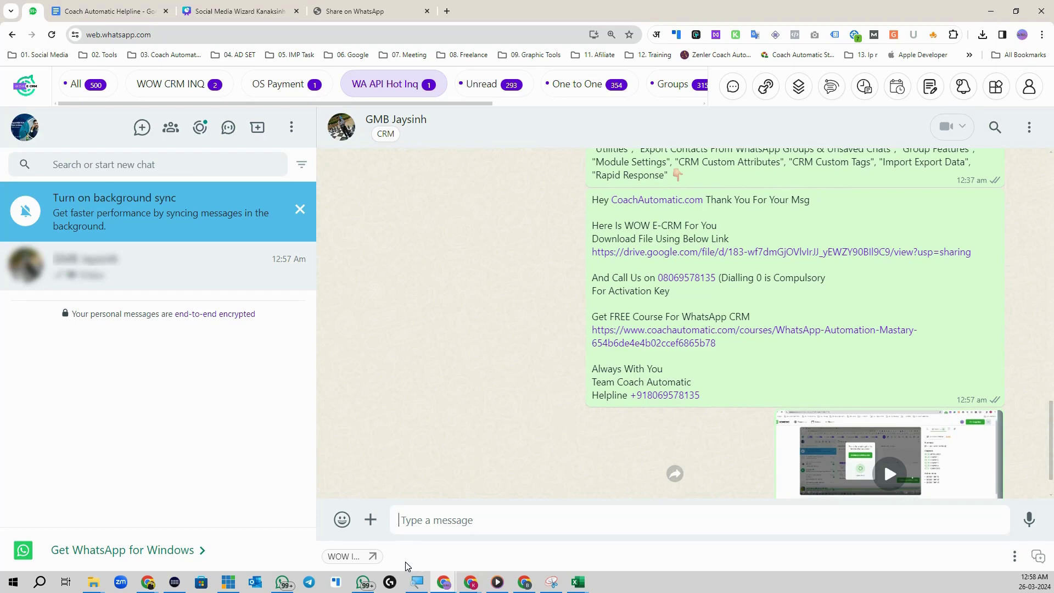
Step: Glance at the extra CRM features grid, then close it
{"action": "scroll", "coordinate": [677, 434], "scroll_direction": "down", "scroll_amount": 1}
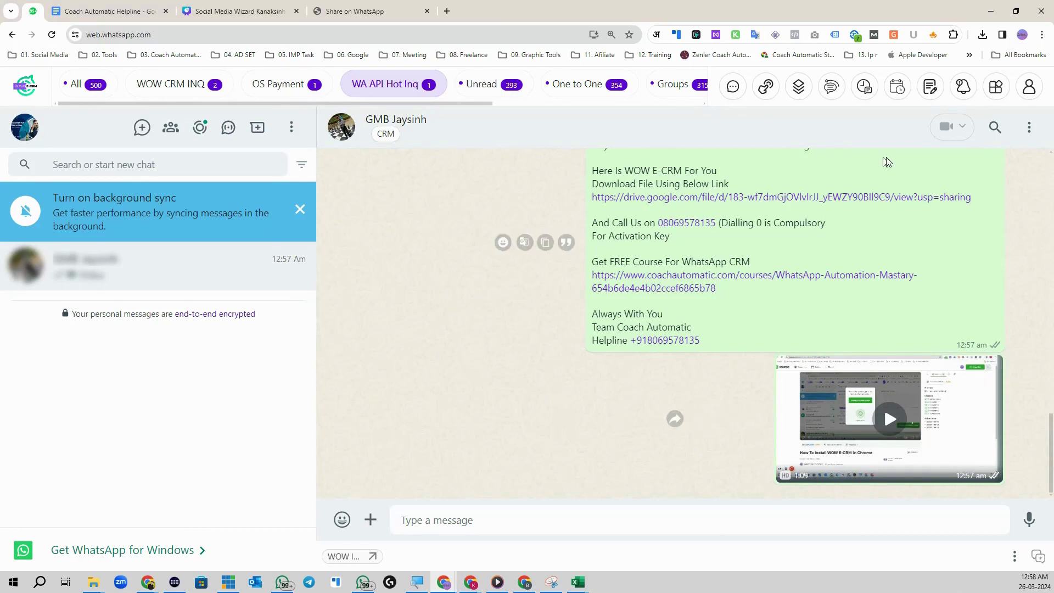
{"action": "left_click", "coordinate": [998, 91]}
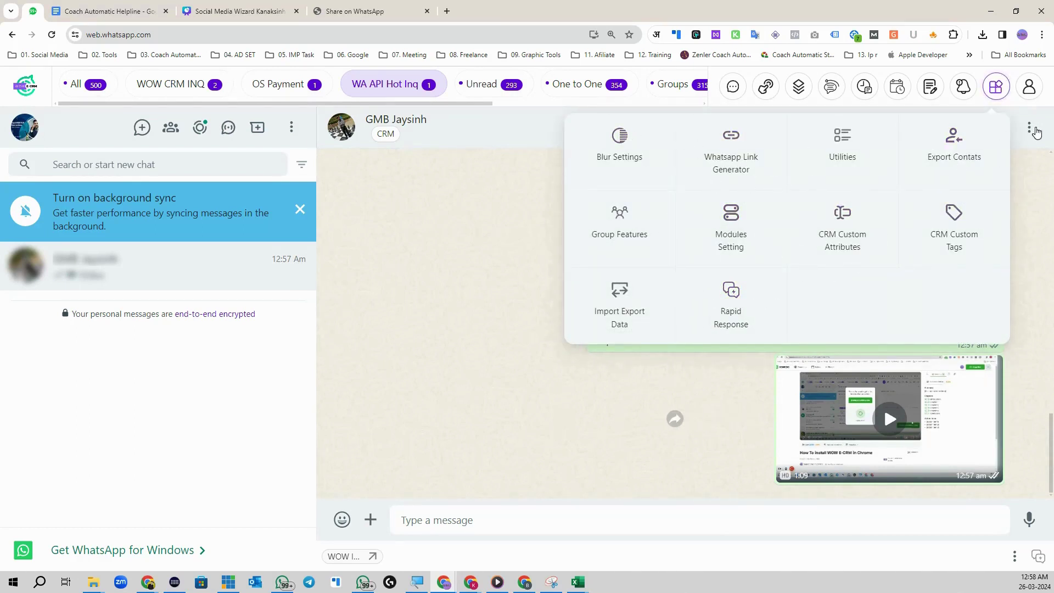
{"action": "left_click", "coordinate": [444, 199]}
Step: Review the contact's CRM Profile details and open the Settings panel
{"action": "left_click", "coordinate": [385, 133]}
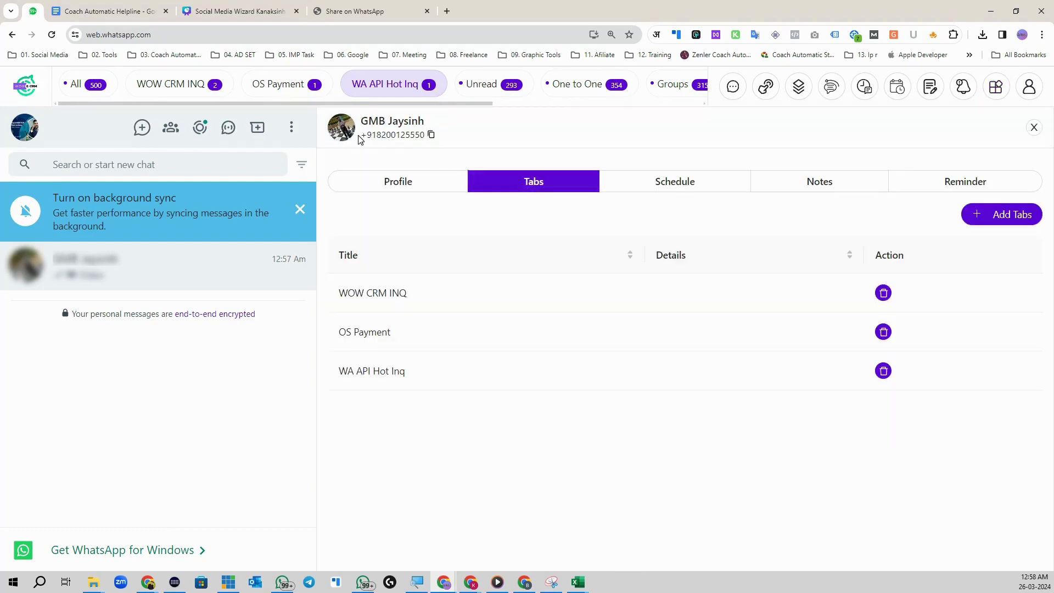
{"action": "left_click", "coordinate": [404, 189]}
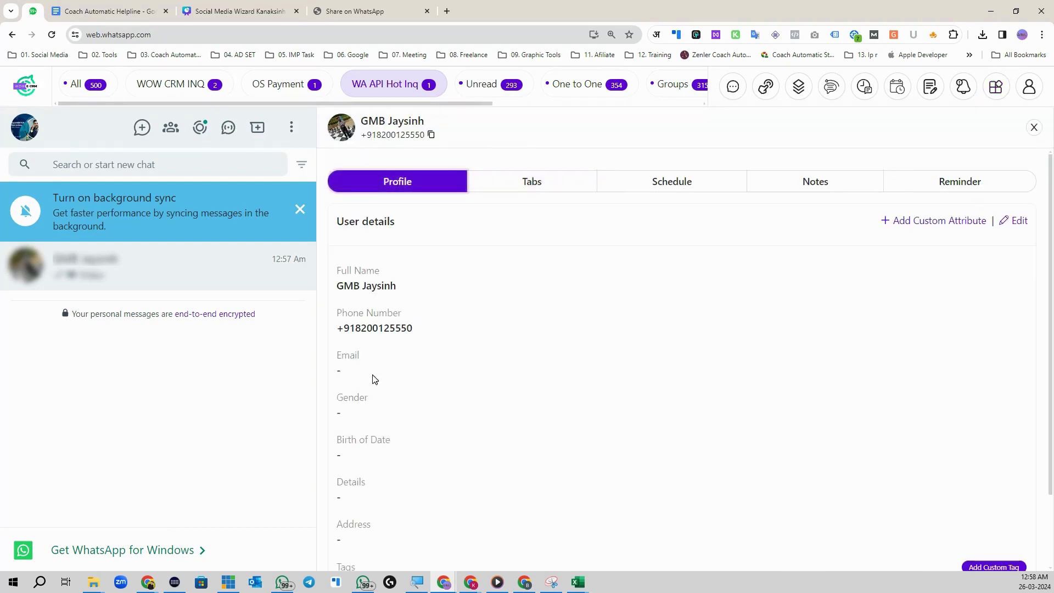
{"action": "scroll", "coordinate": [404, 429], "scroll_direction": "down", "scroll_amount": 2}
{"action": "scroll", "coordinate": [554, 408], "scroll_direction": "up", "scroll_amount": 2}
{"action": "left_click", "coordinate": [910, 222]}
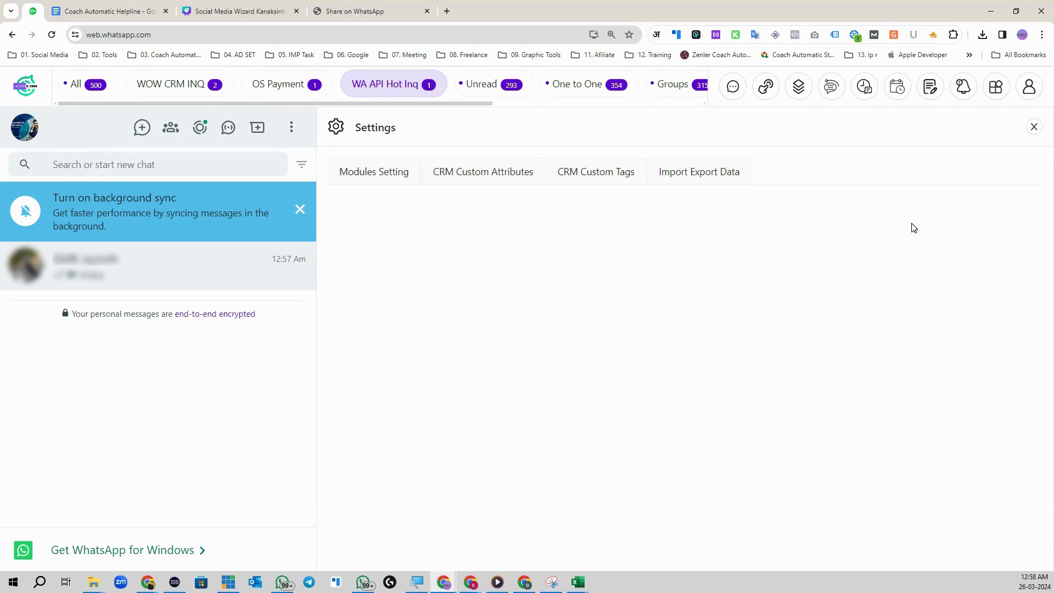
Step: Start a Plain Text custom attribute under Custom Attributes, then close it unsaved and exit Settings
{"action": "left_click", "coordinate": [482, 176]}
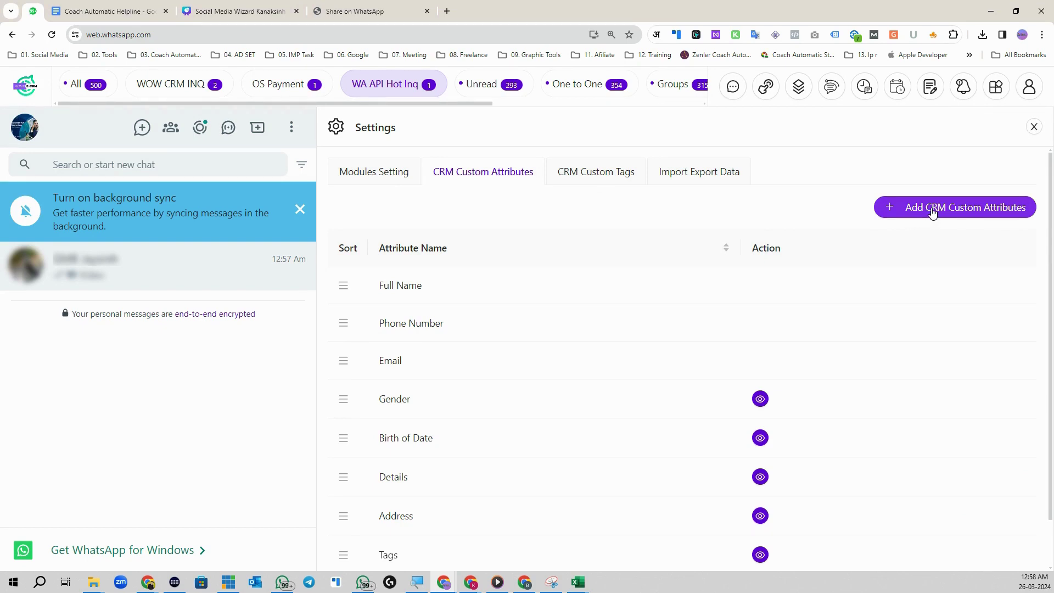
{"action": "left_click", "coordinate": [944, 210]}
{"action": "left_click", "coordinate": [937, 209]}
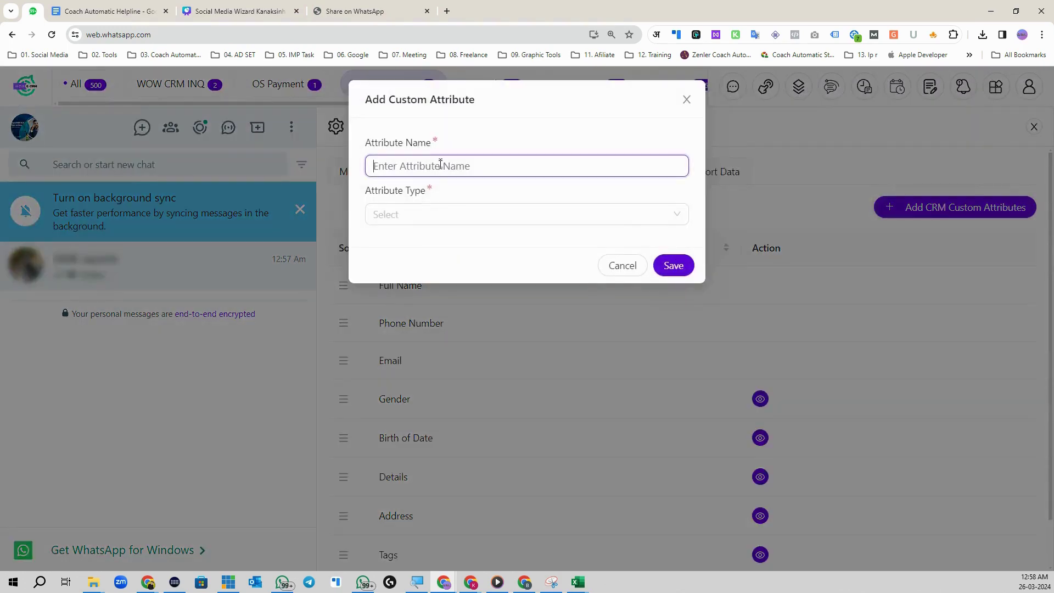
{"action": "left_click", "coordinate": [440, 215]}
{"action": "left_click", "coordinate": [429, 243]}
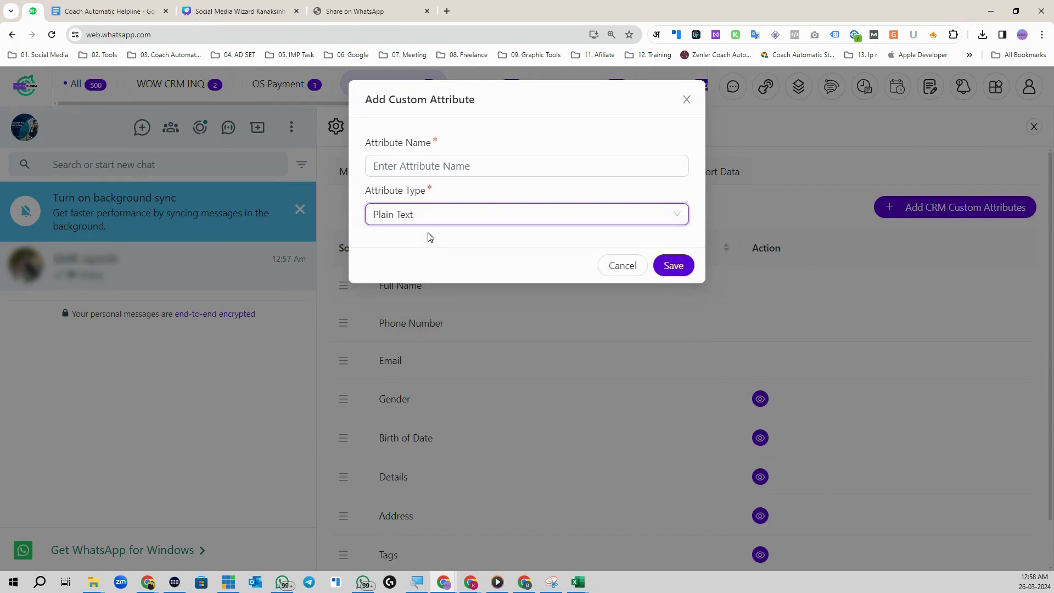
{"action": "left_click", "coordinate": [687, 100]}
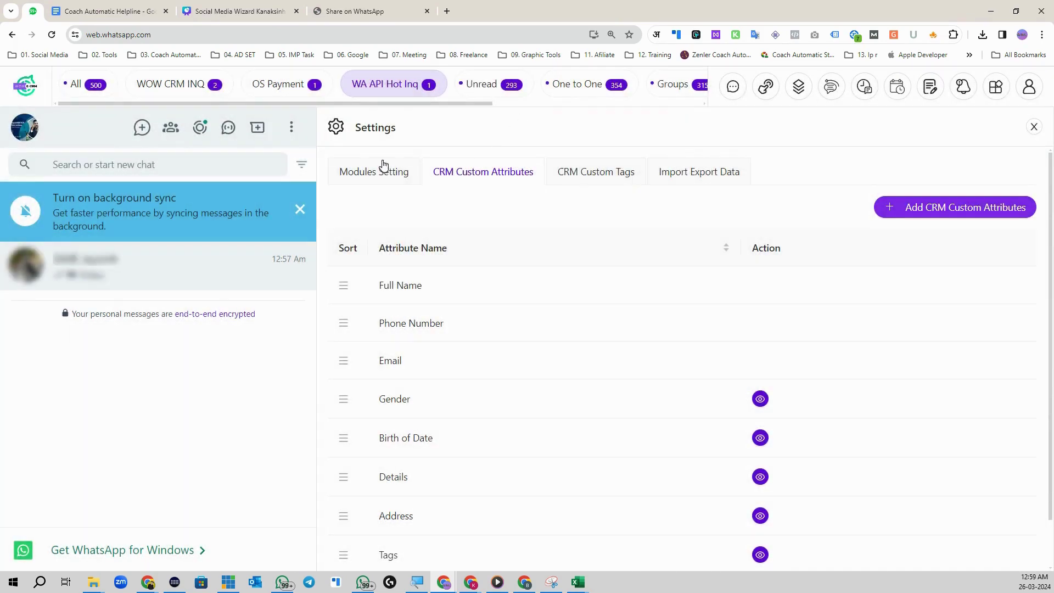
{"action": "left_click", "coordinate": [1035, 129]}
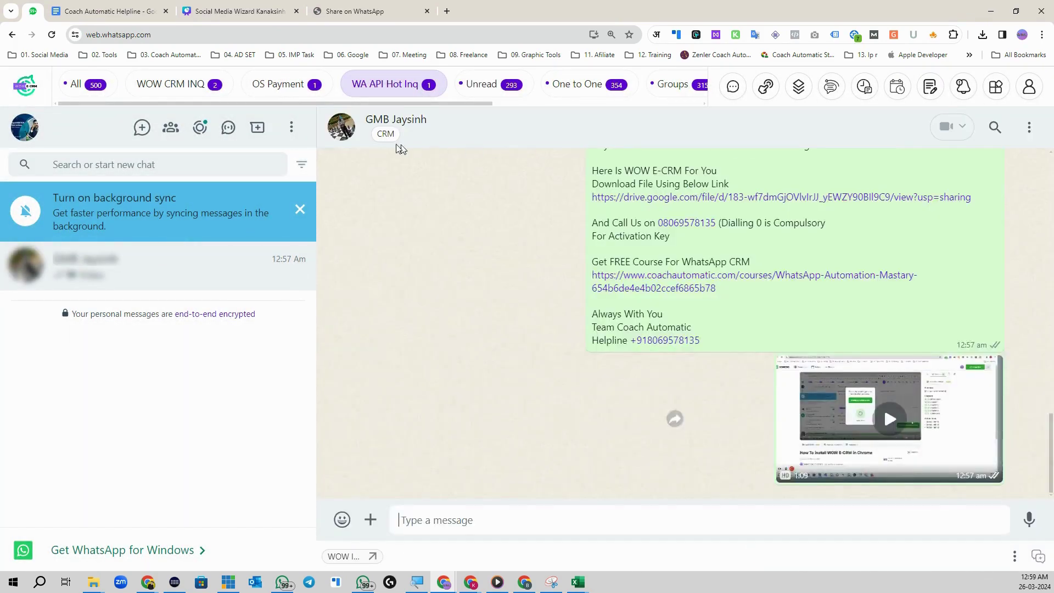
Step: View the contact's Profile and its empty Schedule tab in the CRM details panel
{"action": "left_click", "coordinate": [399, 185]}
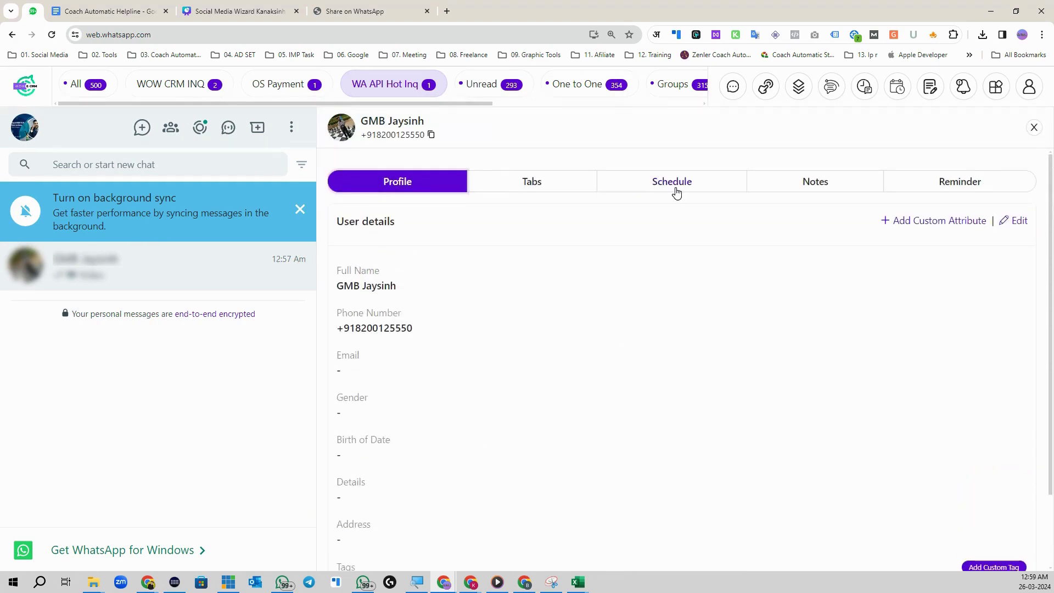
{"action": "left_click", "coordinate": [676, 188]}
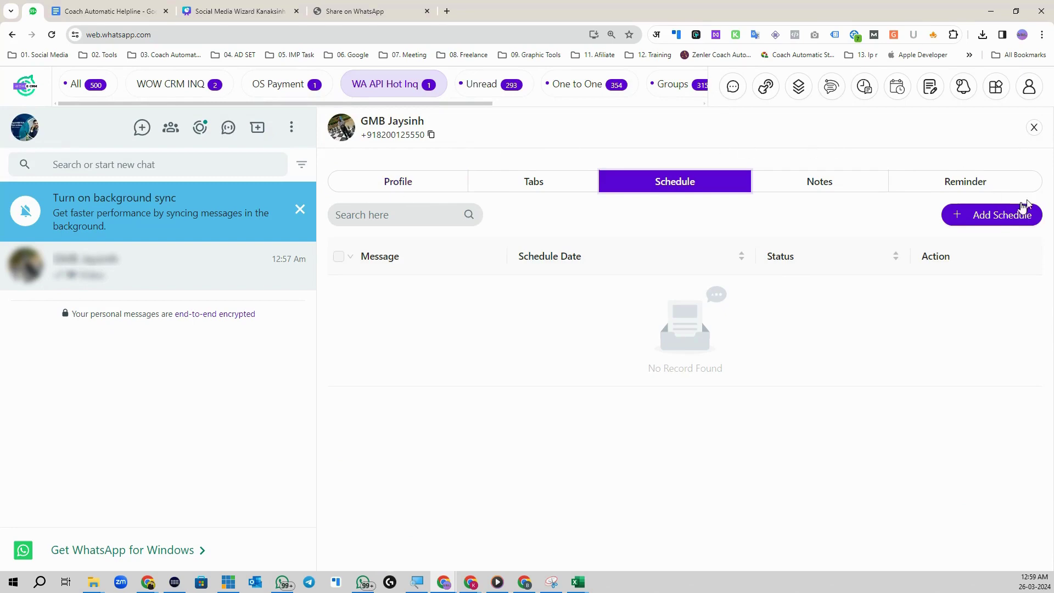
{"action": "left_click", "coordinate": [1035, 128]}
{"action": "left_click", "coordinate": [387, 142]}
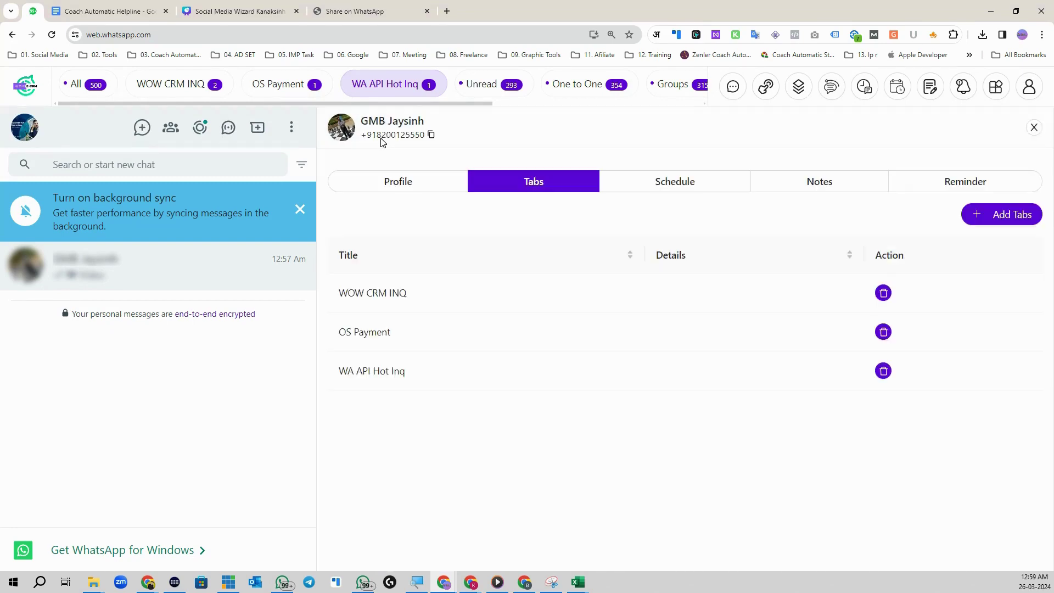
{"action": "left_click", "coordinate": [687, 189]}
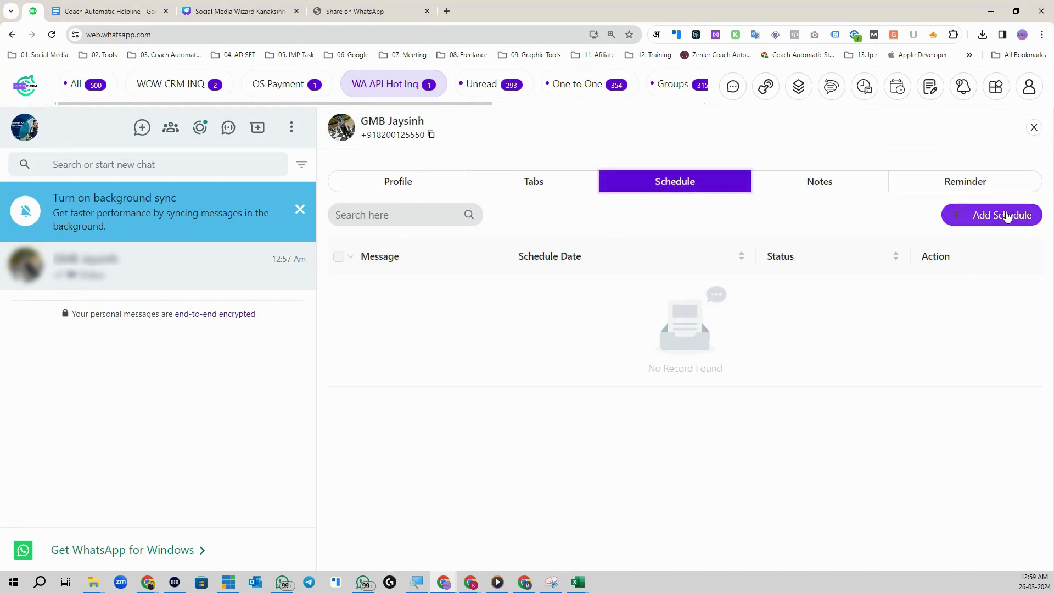
Step: Try the Add Schedule form's message field and date picker, then cancel without saving
{"action": "left_click", "coordinate": [1005, 215]}
{"action": "left_click", "coordinate": [493, 190]}
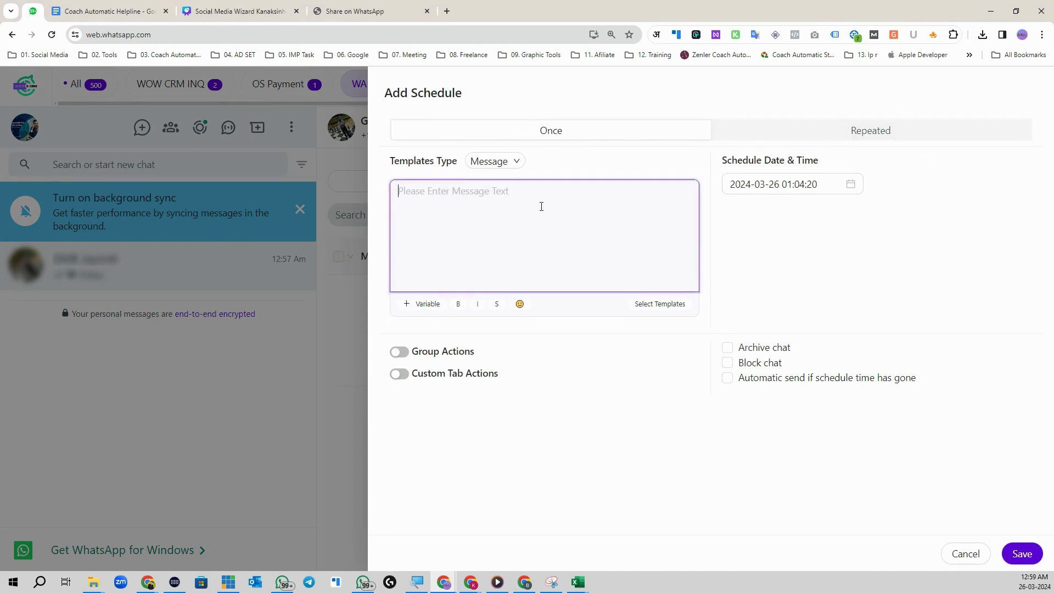
{"action": "left_click", "coordinate": [808, 184]}
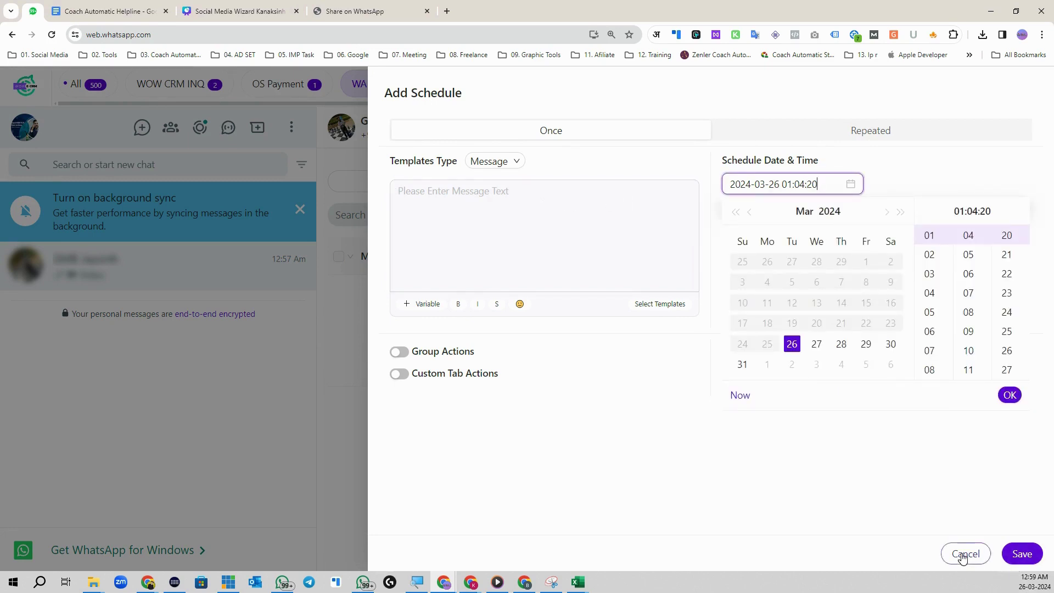
{"action": "left_click", "coordinate": [965, 555]}
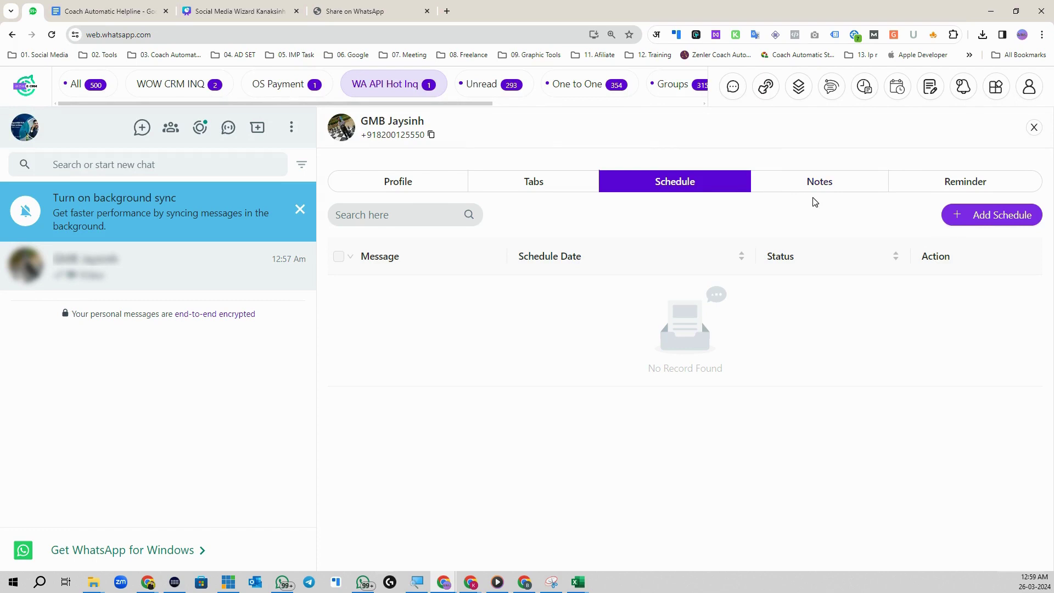
Step: Check the contact's empty Notes and Reminder tabs
{"action": "left_click", "coordinate": [837, 192]}
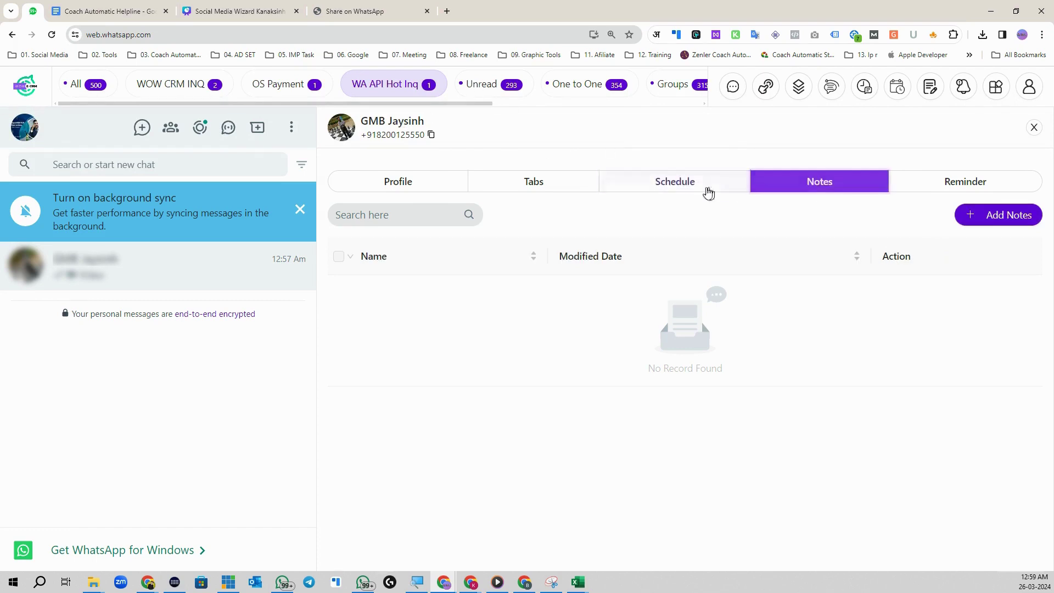
{"action": "left_click", "coordinate": [994, 188]}
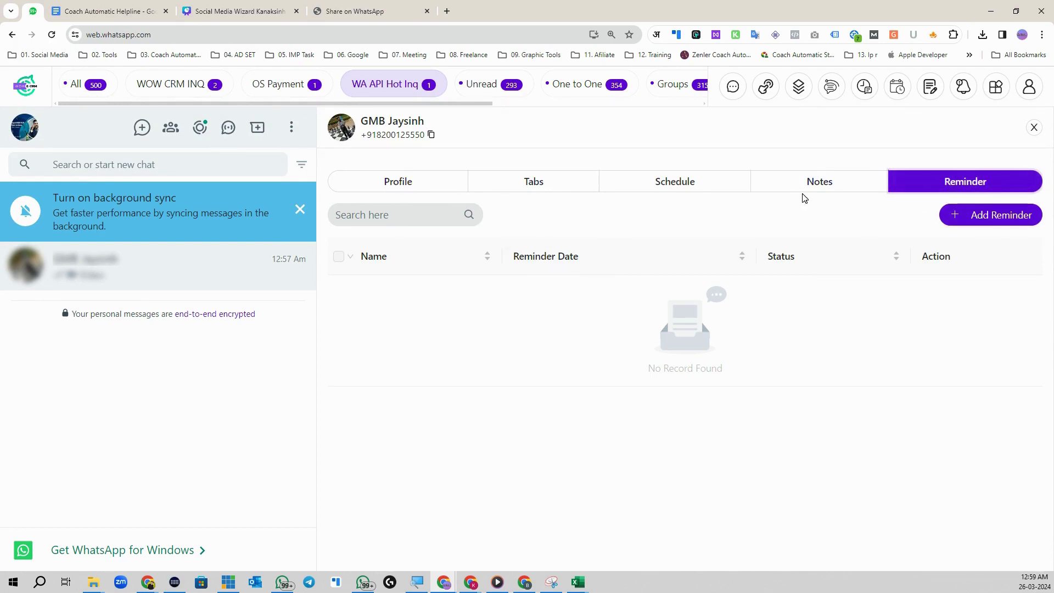
{"action": "key", "text": "alt+Tab"}
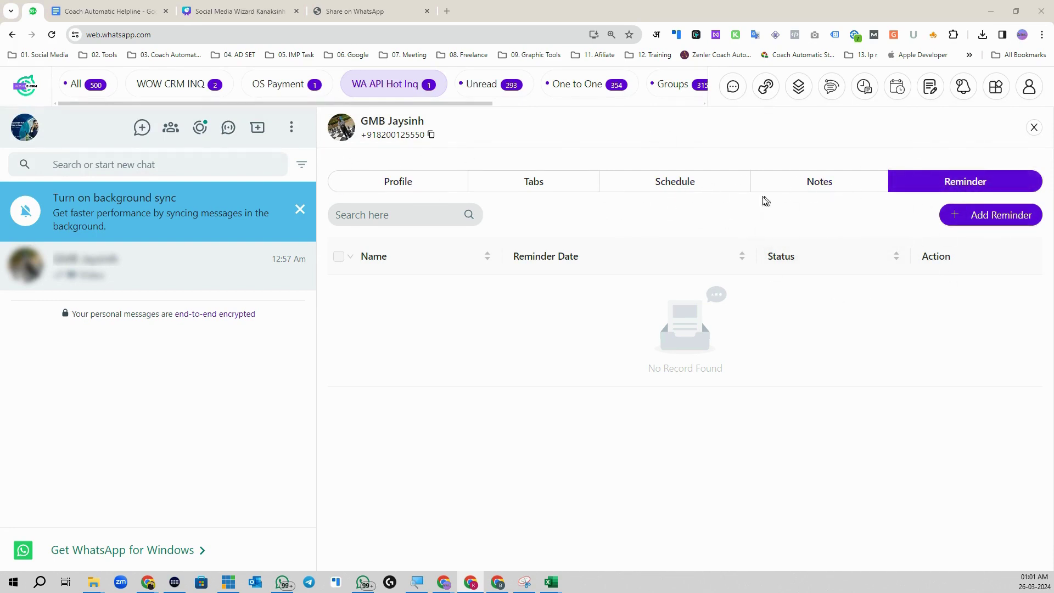
Step: Reopen the contact's CRM panel, revisit Schedule and Reminder, and show the extra features grid
{"action": "left_click", "coordinate": [1030, 132]}
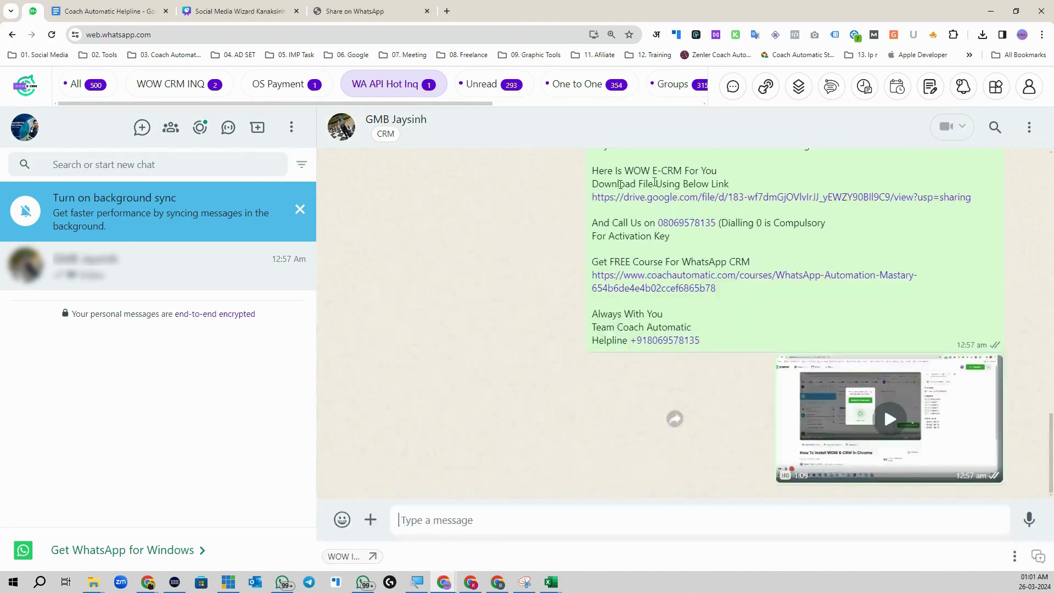
{"action": "left_click", "coordinate": [385, 134]}
{"action": "left_click", "coordinate": [664, 187]}
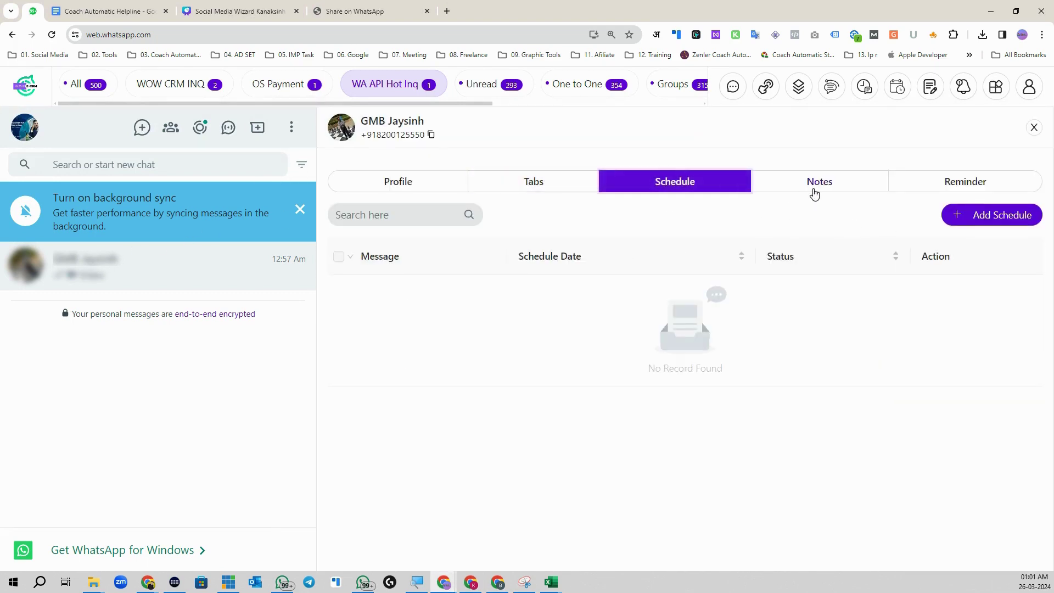
{"action": "left_click", "coordinate": [814, 192]}
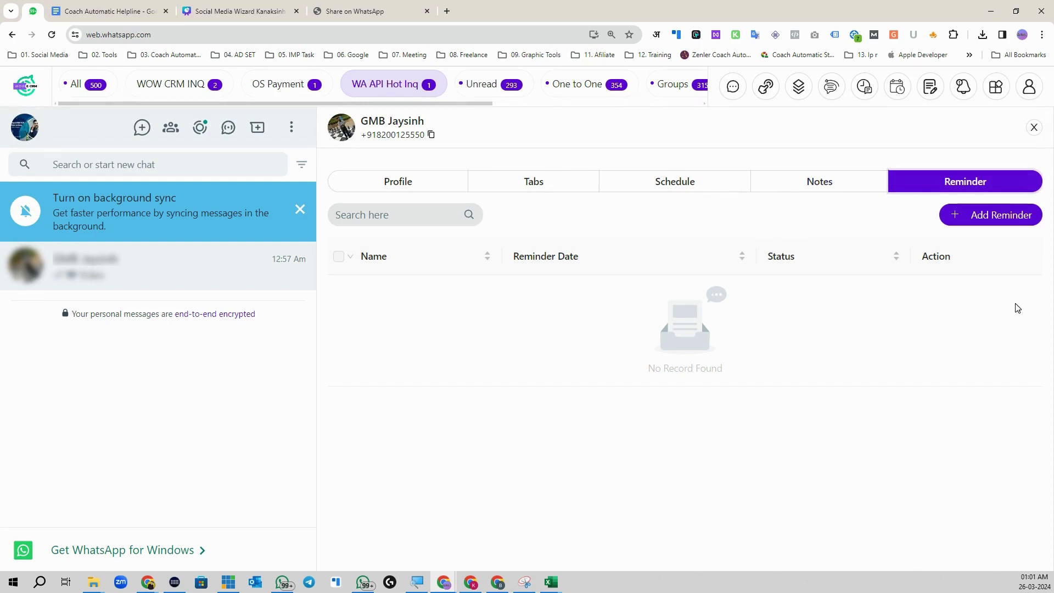
{"action": "left_click", "coordinate": [996, 86]}
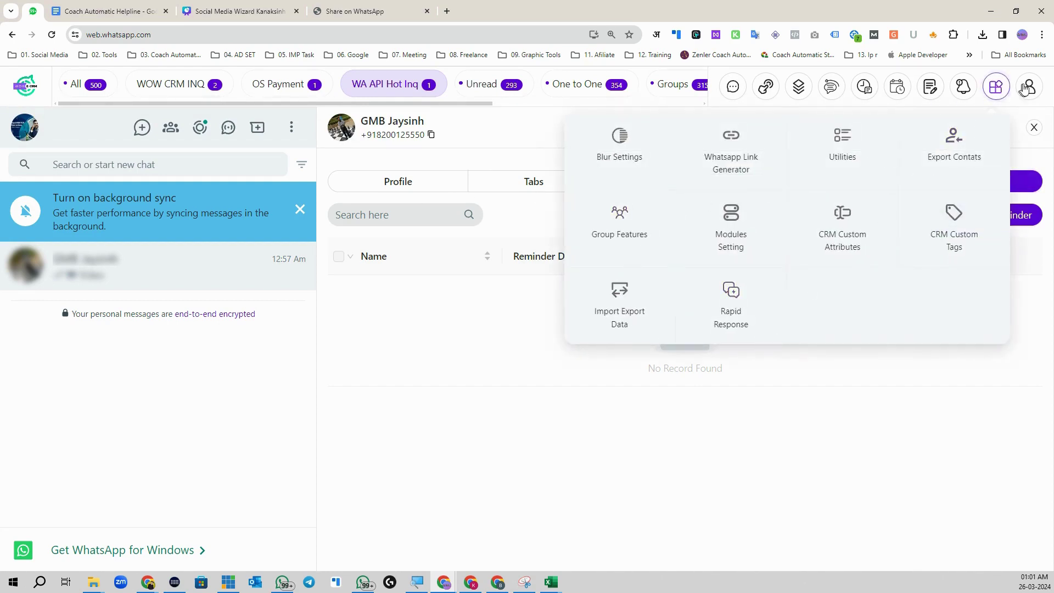
Step: Confirm the modules are online in Modules Setting, then start a Support chat with Coach Automatic Helpline
{"action": "left_click", "coordinate": [1029, 87]}
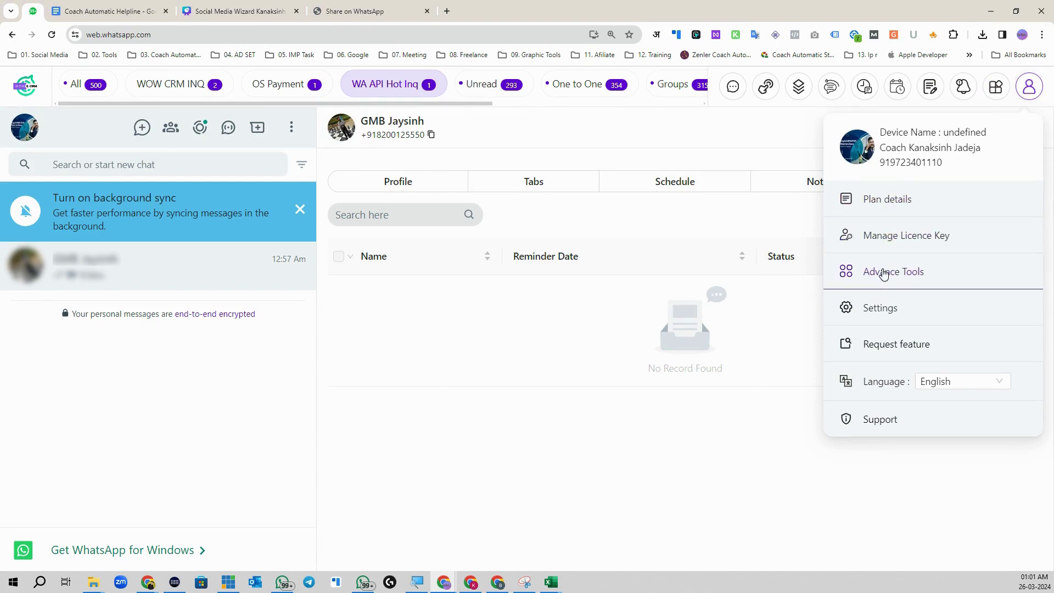
{"action": "left_click", "coordinate": [875, 308]}
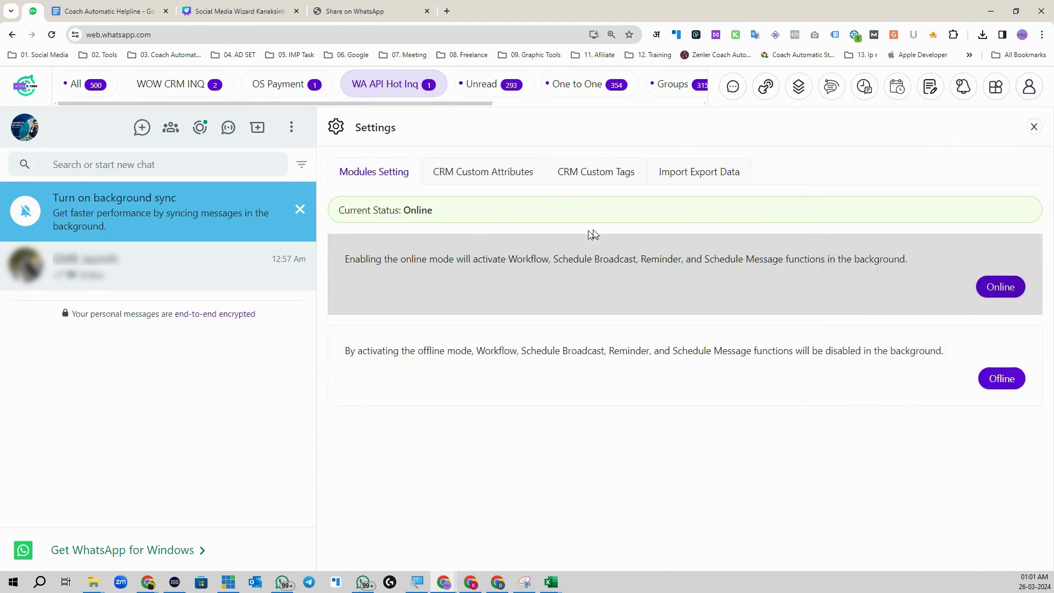
{"action": "left_click", "coordinate": [1029, 87]}
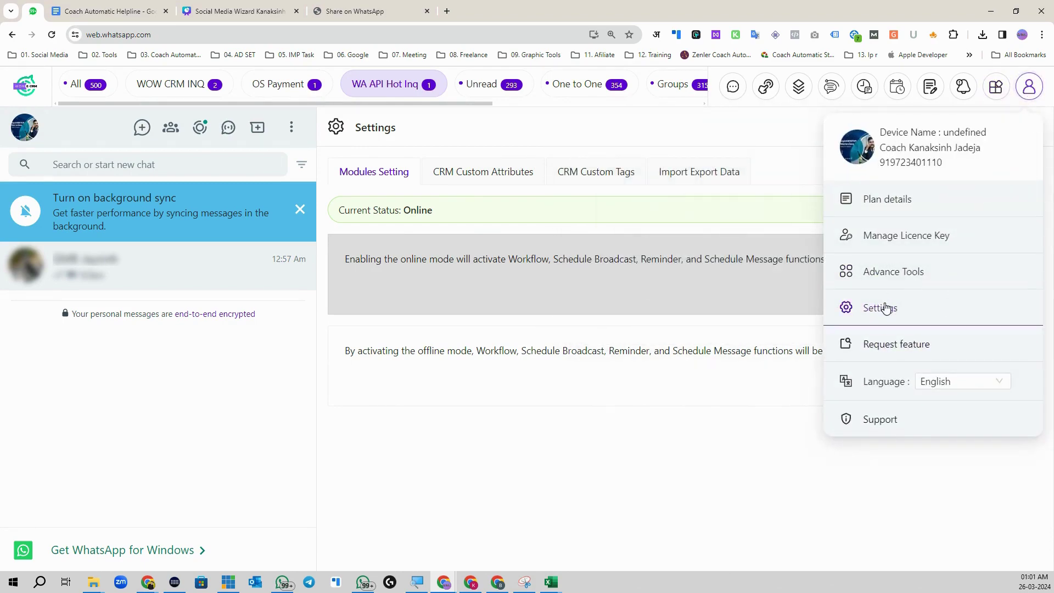
{"action": "left_click", "coordinate": [879, 422]}
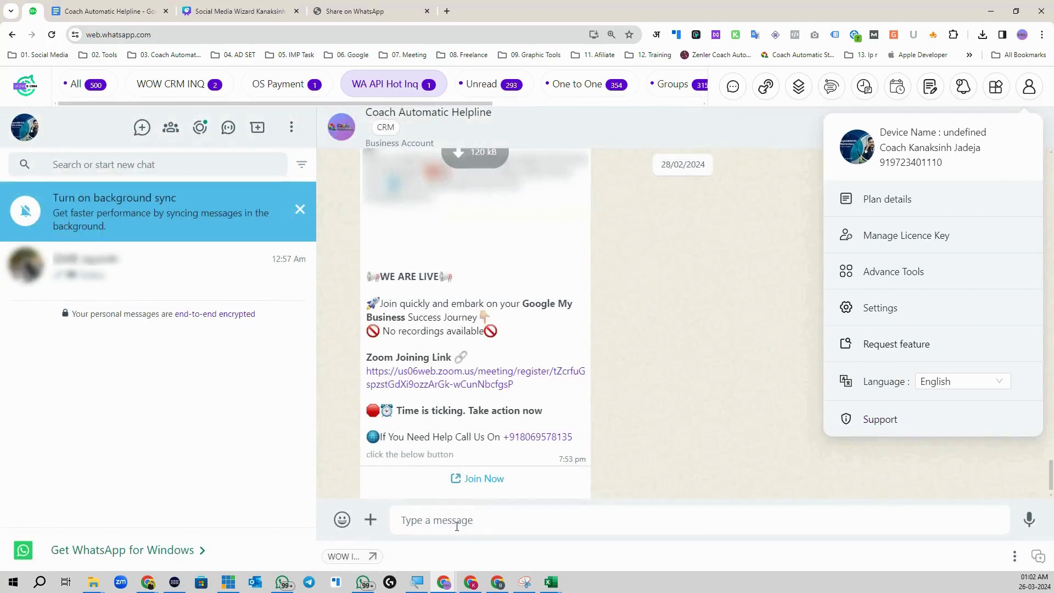
Step: Send 'hi i need support' to the Coach Automatic Helpline chat
{"action": "left_click", "coordinate": [459, 525]}
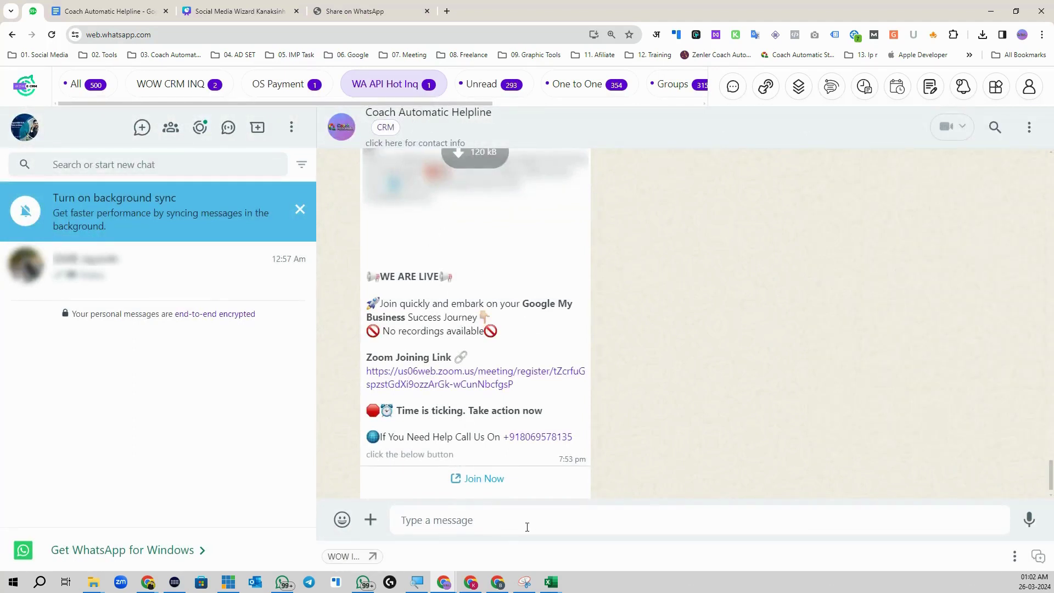
{"action": "type", "text": "hi i need  support"}
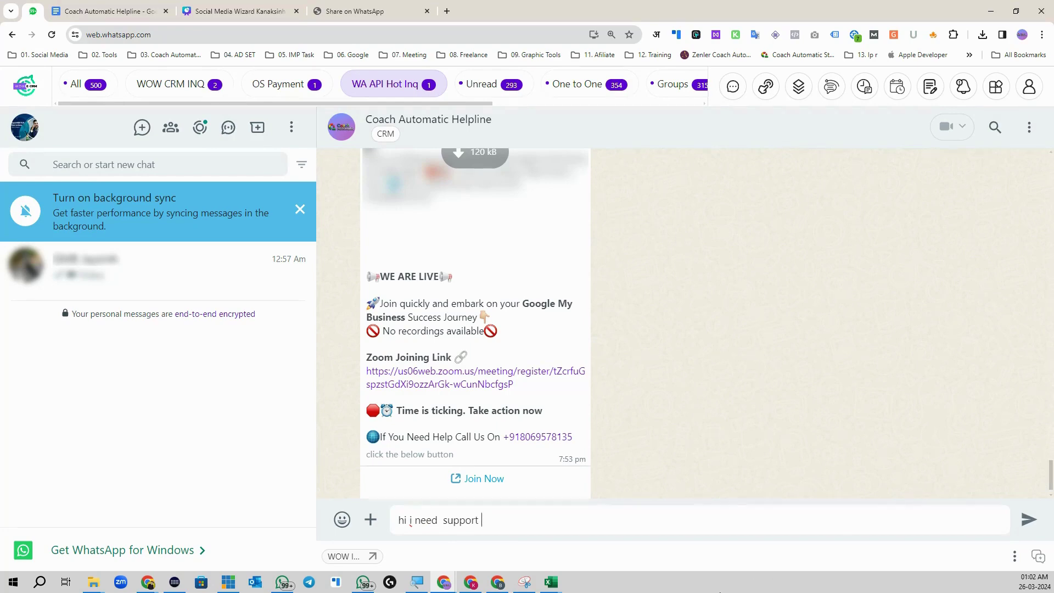
{"action": "key", "text": "Return"}
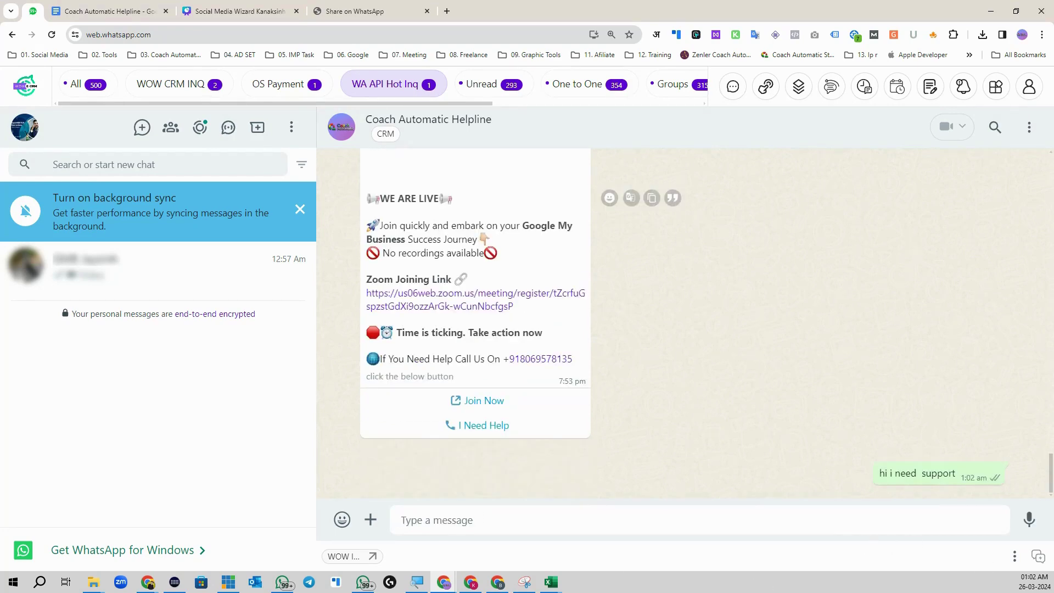